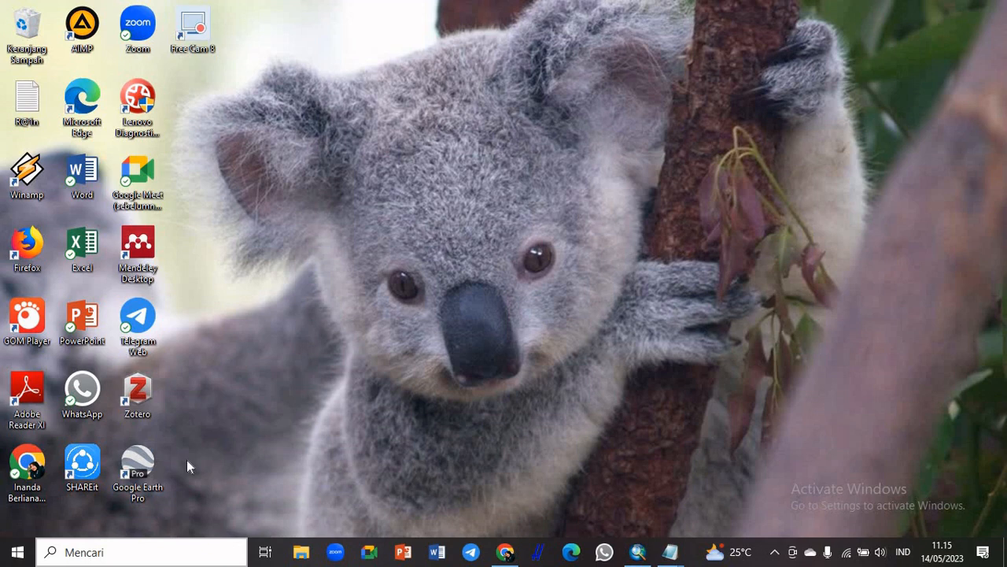
Open Google Earth Pro and dismiss the startup tips
{"action": "double_click", "coordinate": [142, 472]}
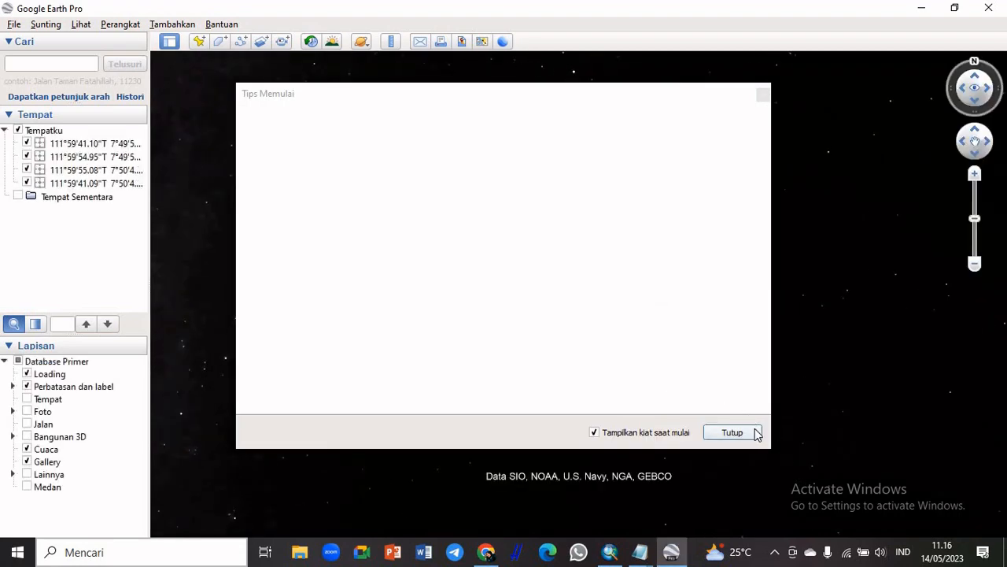
{"action": "left_click", "coordinate": [733, 432]}
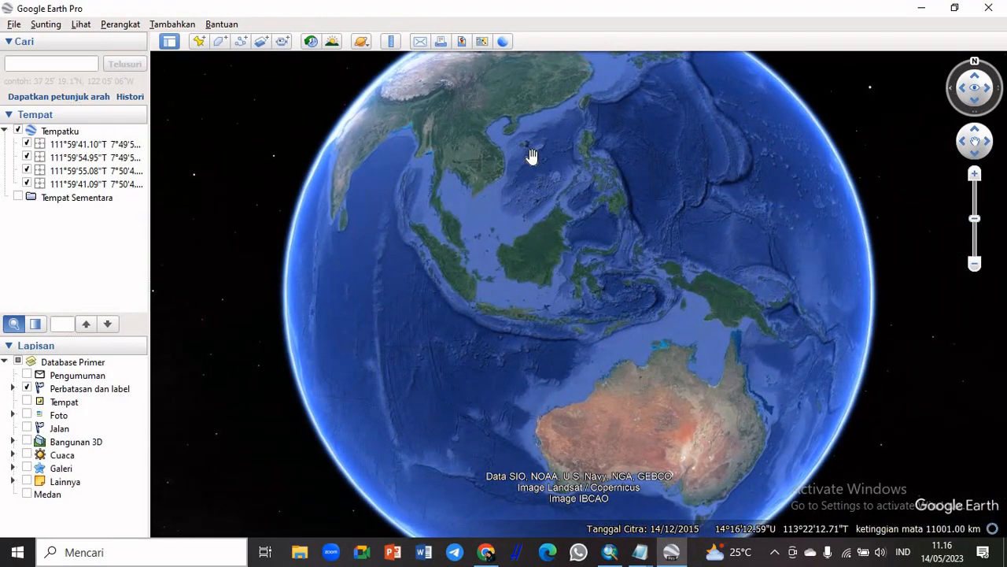
Search for "STADION BRAWIJAYA KOTA KEDIRI" and fly to the stadium
{"action": "left_click", "coordinate": [82, 61]}
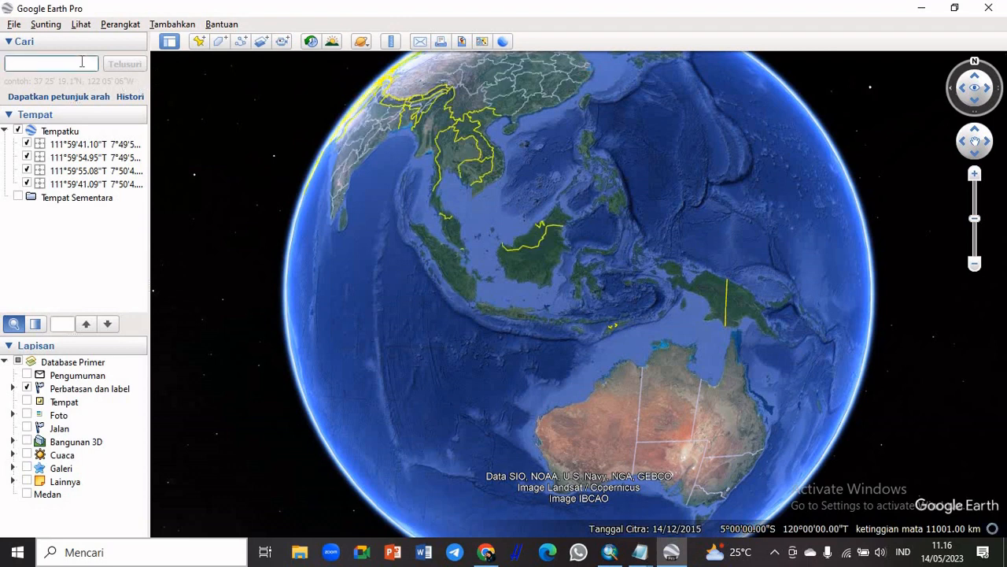
{"action": "type", "text": "STADION"}
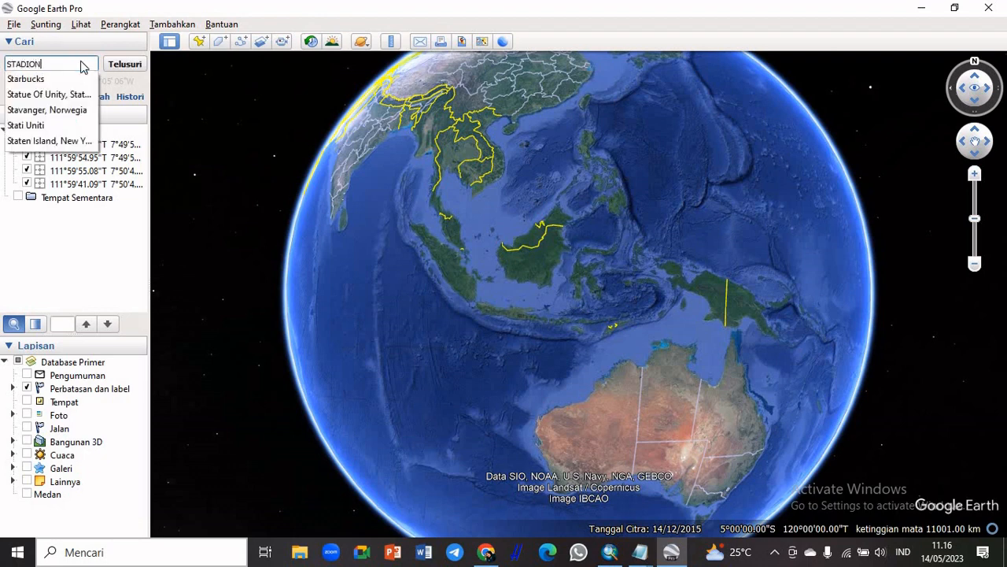
{"action": "type", "text": " BRAWI"}
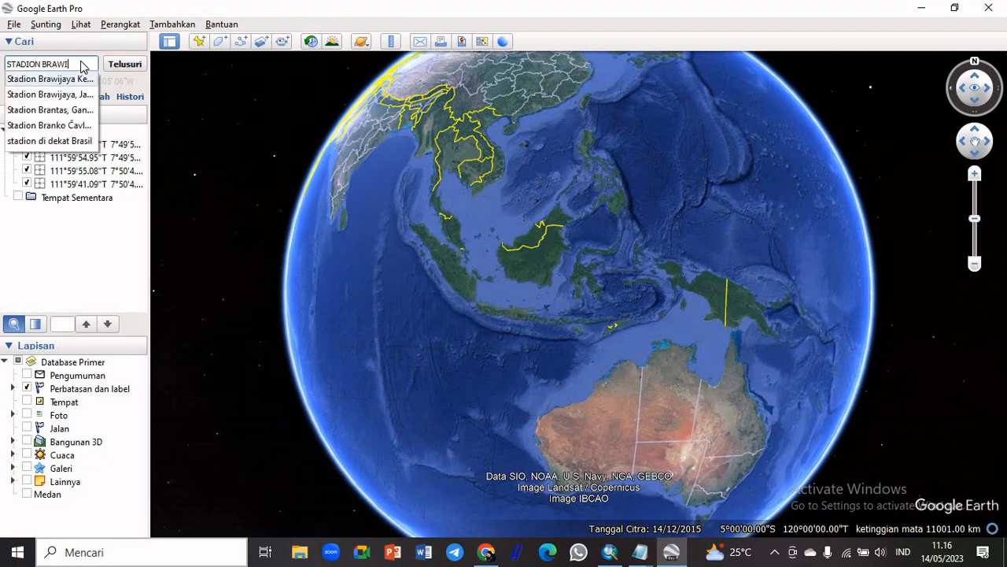
{"action": "type", "text": "JAYA KOTA K"}
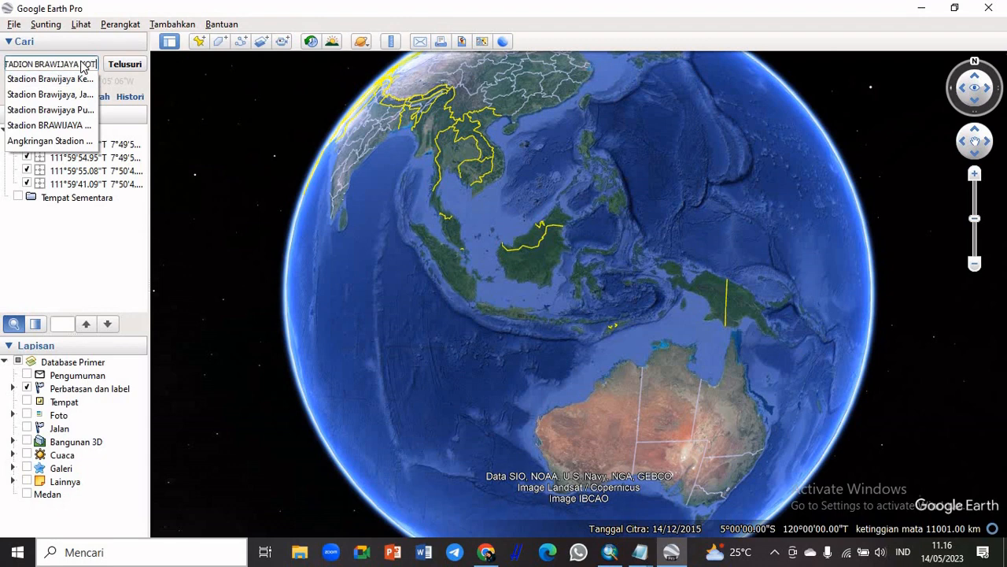
{"action": "type", "text": "EDIRI"}
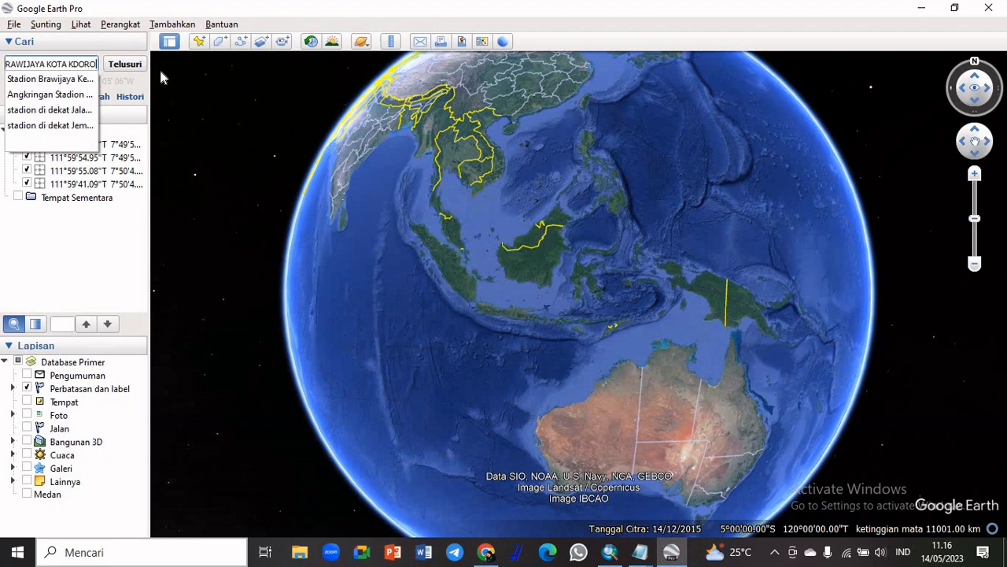
{"action": "key", "text": "BackSpace"}
{"action": "key", "text": "BackSpace"}
{"action": "key", "text": "BackSpace"}
{"action": "key", "text": "BackSpace"}
{"action": "type", "text": "EDI"}
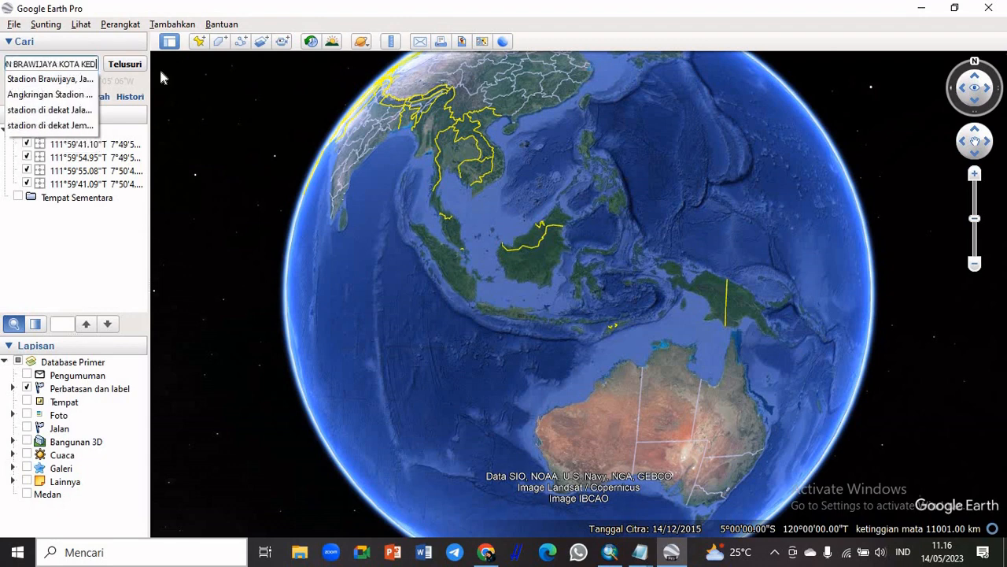
{"action": "type", "text": "RI"}
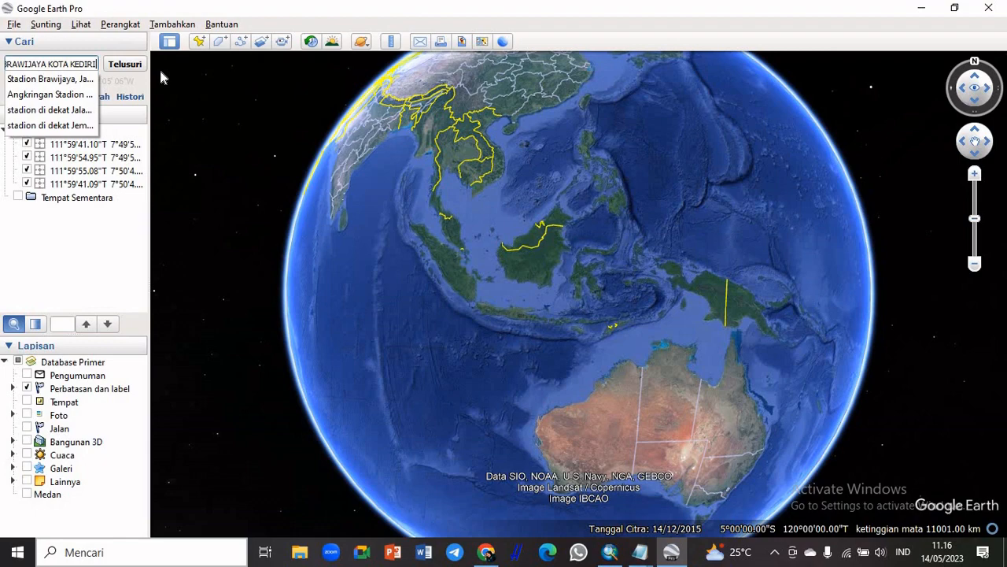
{"action": "left_click", "coordinate": [123, 65]}
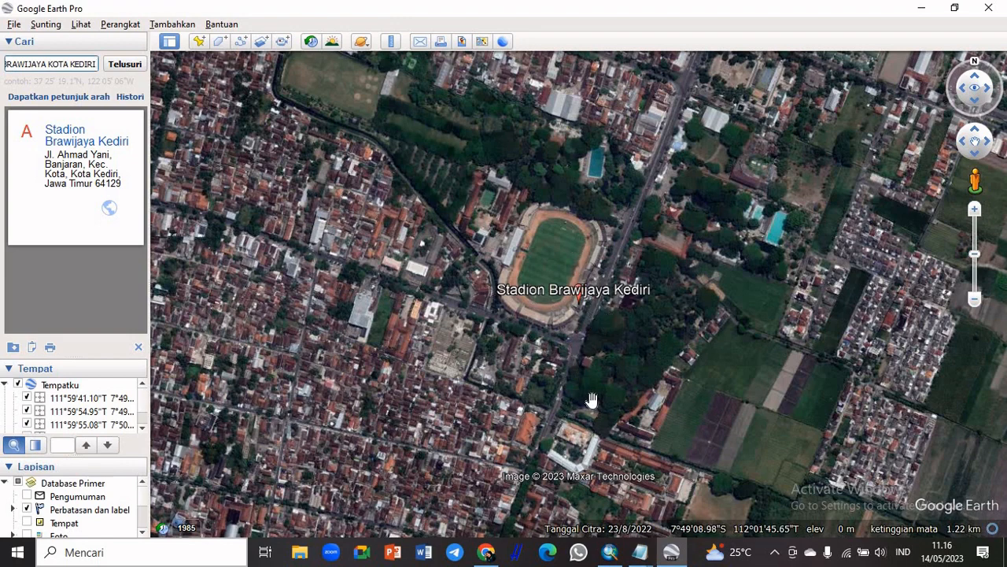
Examine the streets, buildings and wooded area south and east of the Brawijaya stadium
{"action": "scroll", "coordinate": [592, 399], "scroll_direction": "up", "scroll_amount": 3}
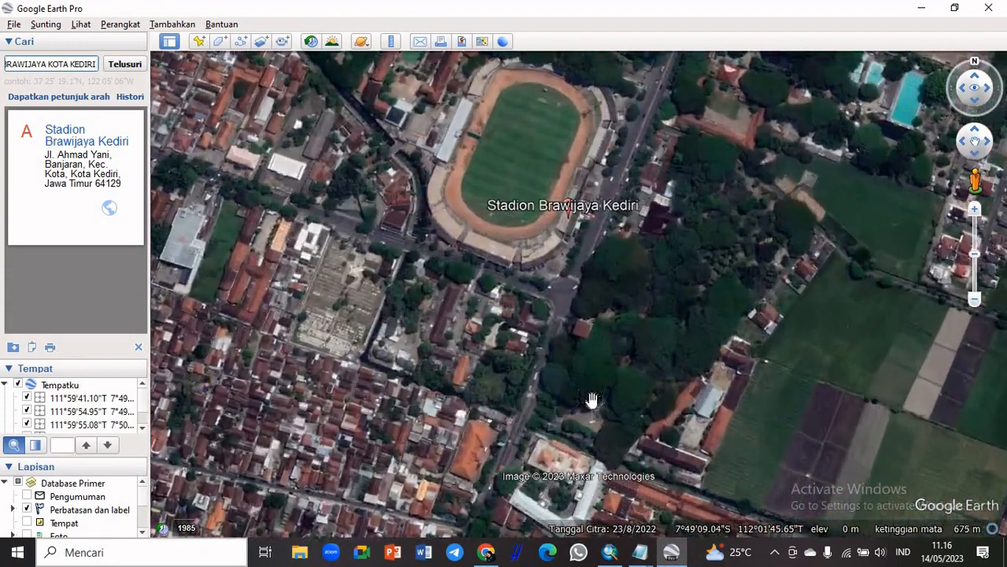
{"action": "scroll", "coordinate": [592, 401], "scroll_direction": "up", "scroll_amount": 3}
{"action": "left_click_drag", "start_coordinate": [568, 398], "coordinate": [591, 301]}
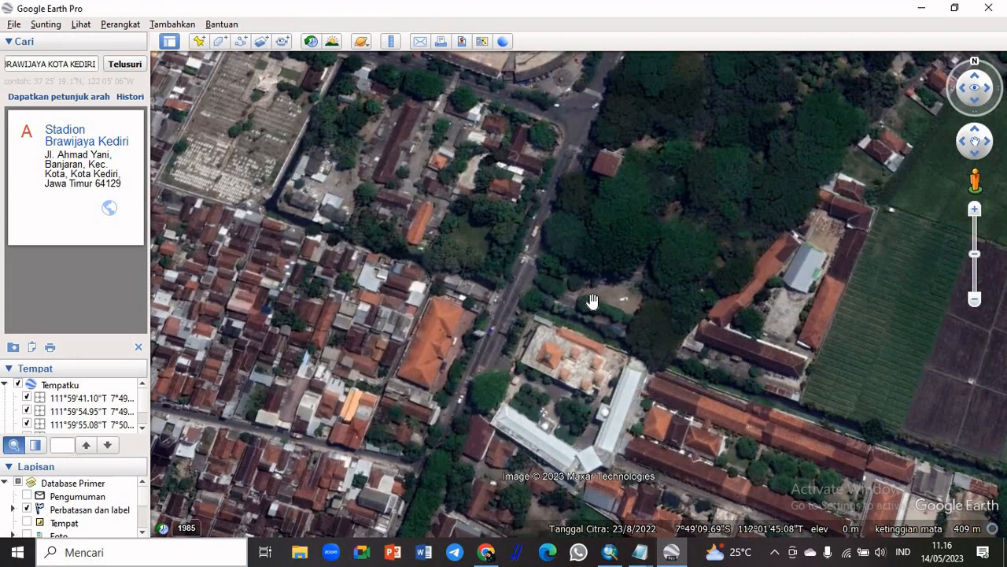
{"action": "scroll", "coordinate": [591, 301], "scroll_direction": "up", "scroll_amount": 2}
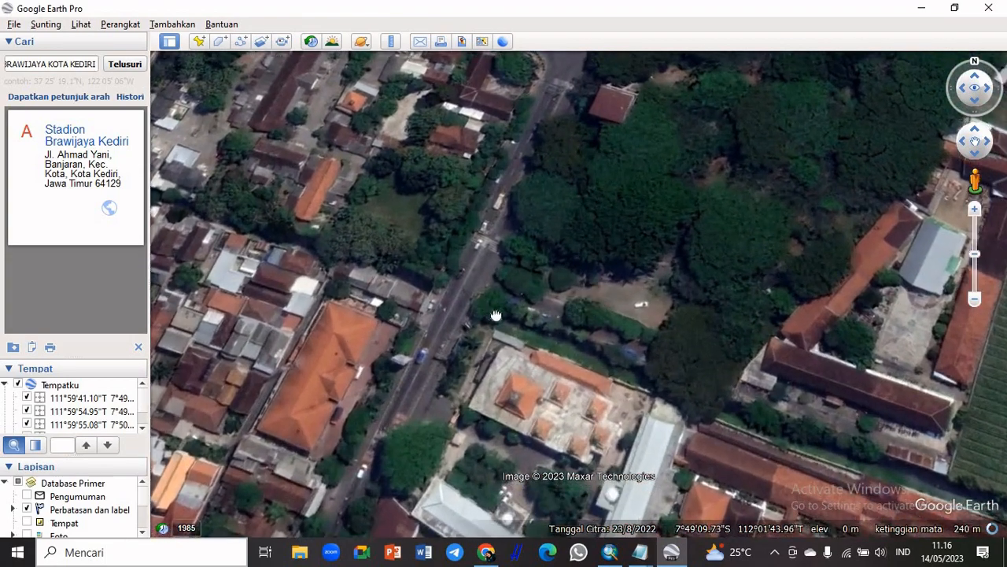
{"action": "scroll", "coordinate": [469, 272], "scroll_direction": "up", "scroll_amount": 1}
{"action": "left_click_drag", "start_coordinate": [309, 213], "coordinate": [600, 544]}
{"action": "left_click_drag", "start_coordinate": [504, 330], "coordinate": [764, 539]}
{"action": "left_click_drag", "start_coordinate": [928, 425], "coordinate": [604, 233]}
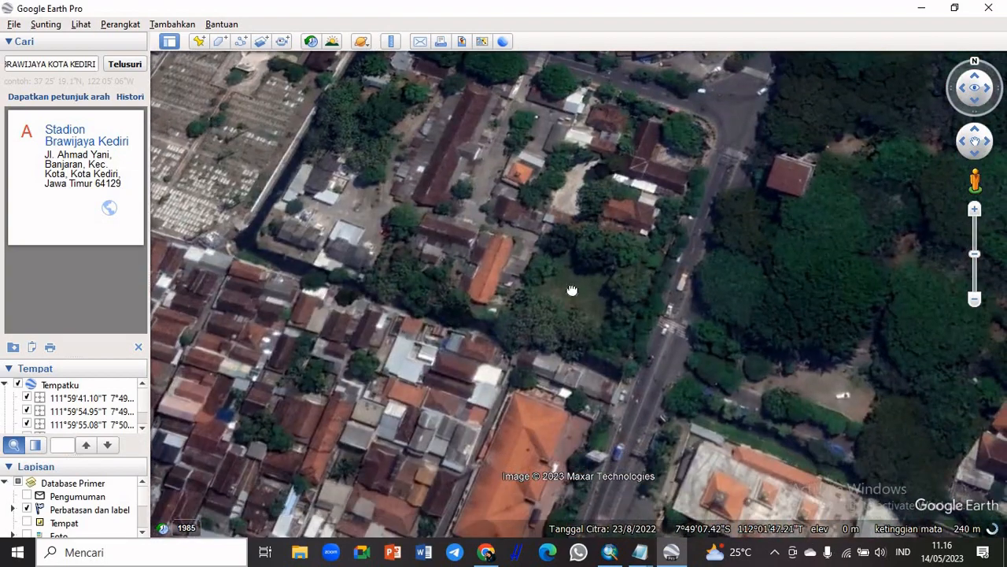
{"action": "left_click_drag", "start_coordinate": [572, 290], "coordinate": [409, 473]}
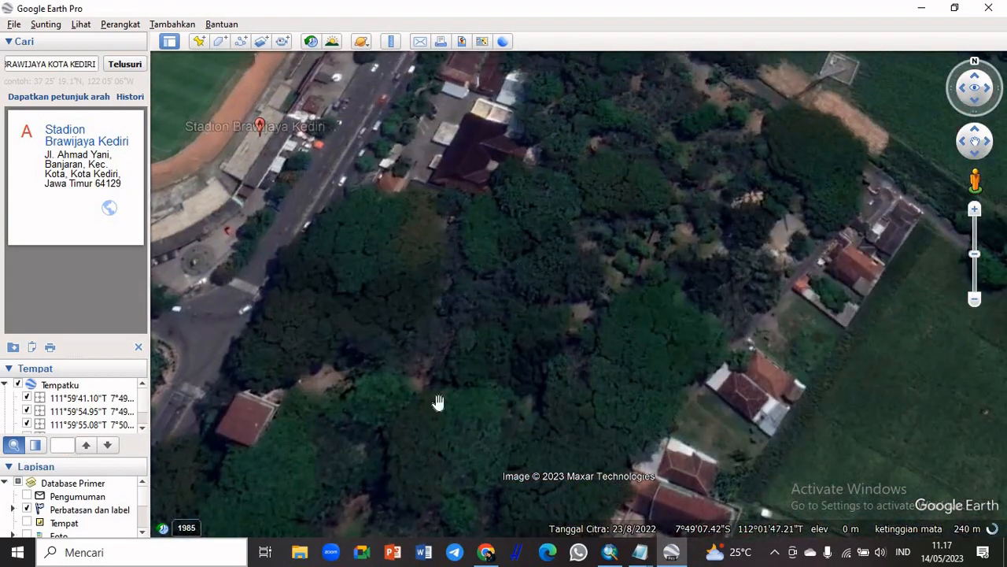
{"action": "left_click_drag", "start_coordinate": [539, 248], "coordinate": [369, 523]}
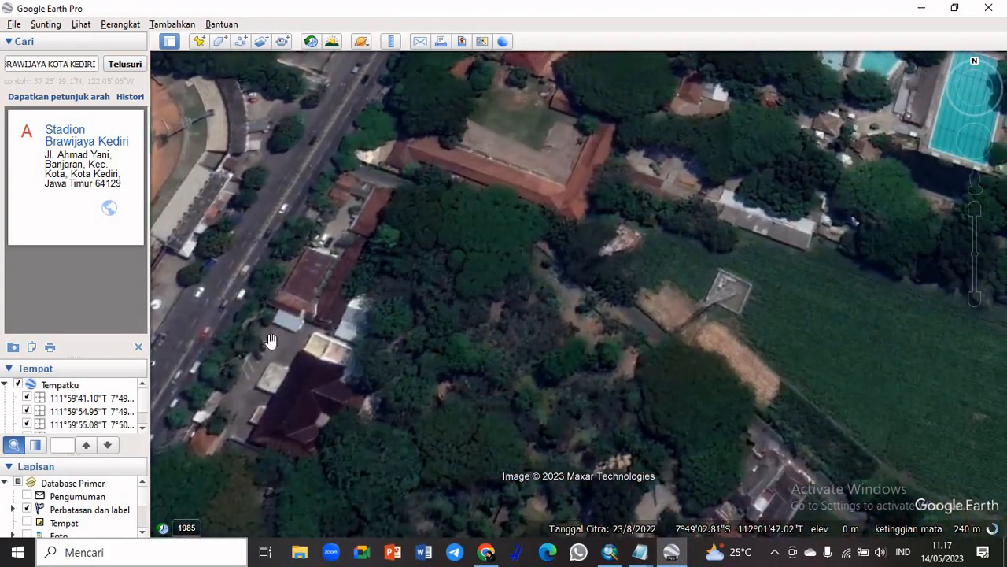
{"action": "left_click_drag", "start_coordinate": [269, 340], "coordinate": [701, 175]}
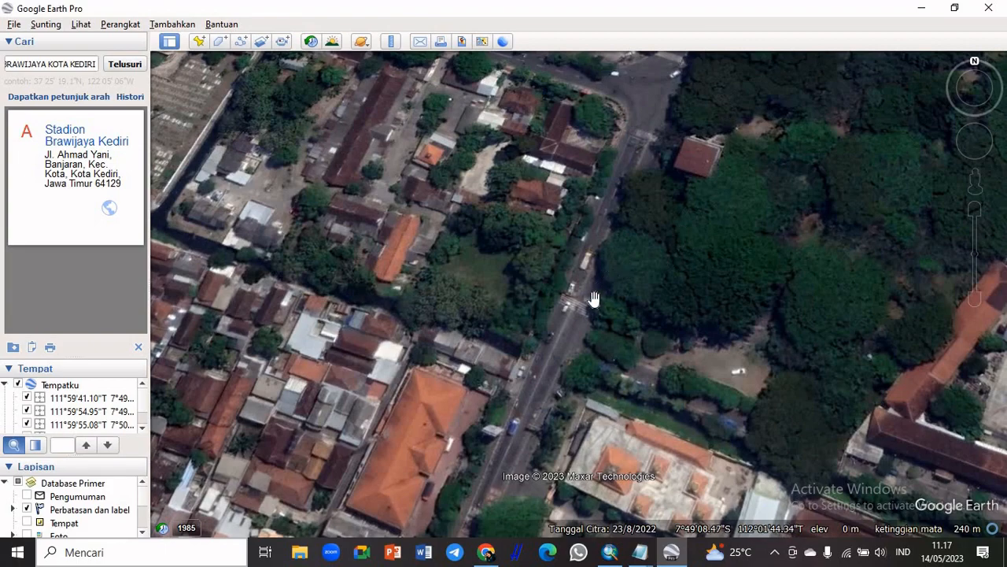
Frame the street with the orange-roofed building south of the stadium up close, and reset both tilt and compass
{"action": "scroll", "coordinate": [617, 340], "scroll_direction": "down", "scroll_amount": 3}
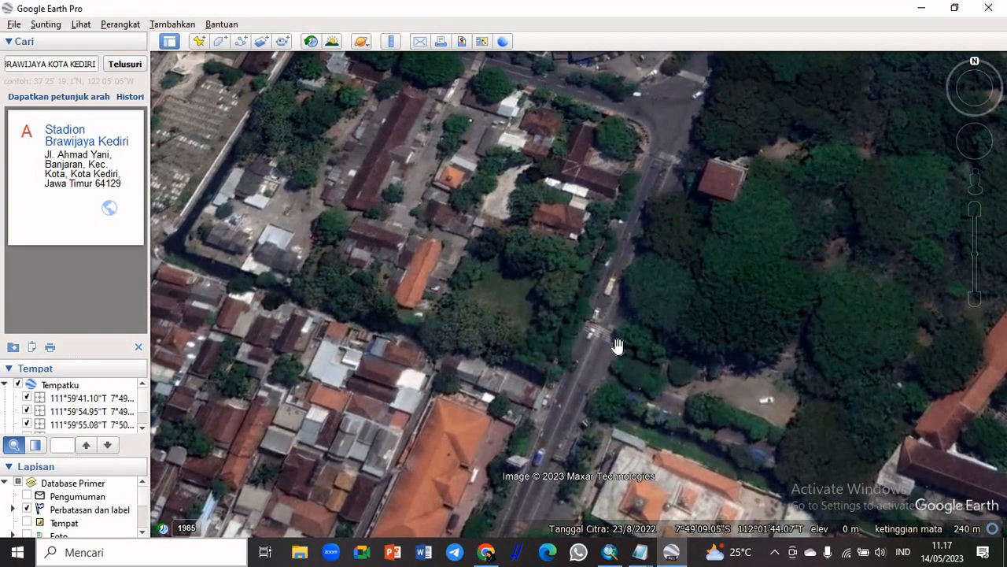
{"action": "scroll", "coordinate": [617, 340], "scroll_direction": "up", "scroll_amount": 3}
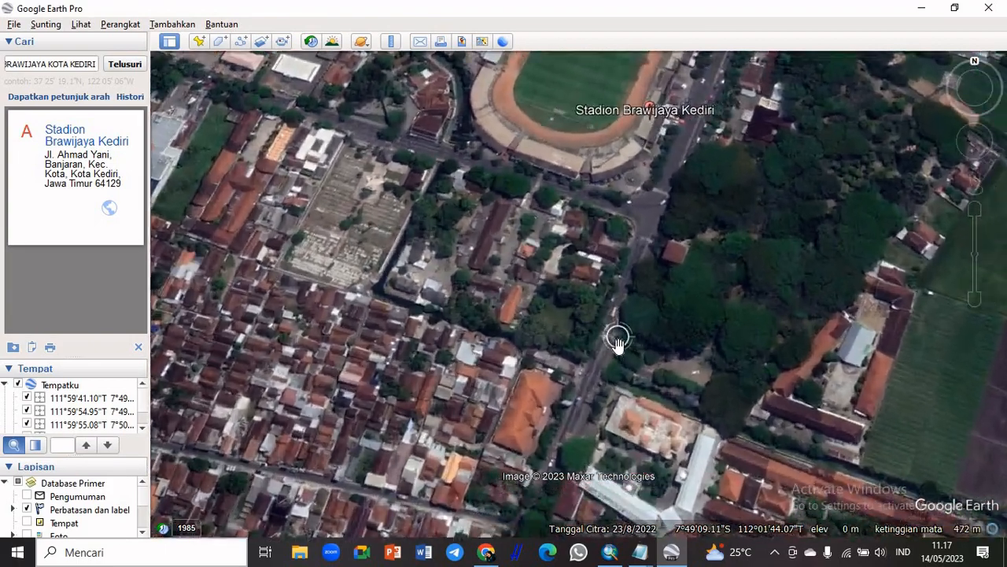
{"action": "scroll", "coordinate": [617, 340], "scroll_direction": "up", "scroll_amount": 3}
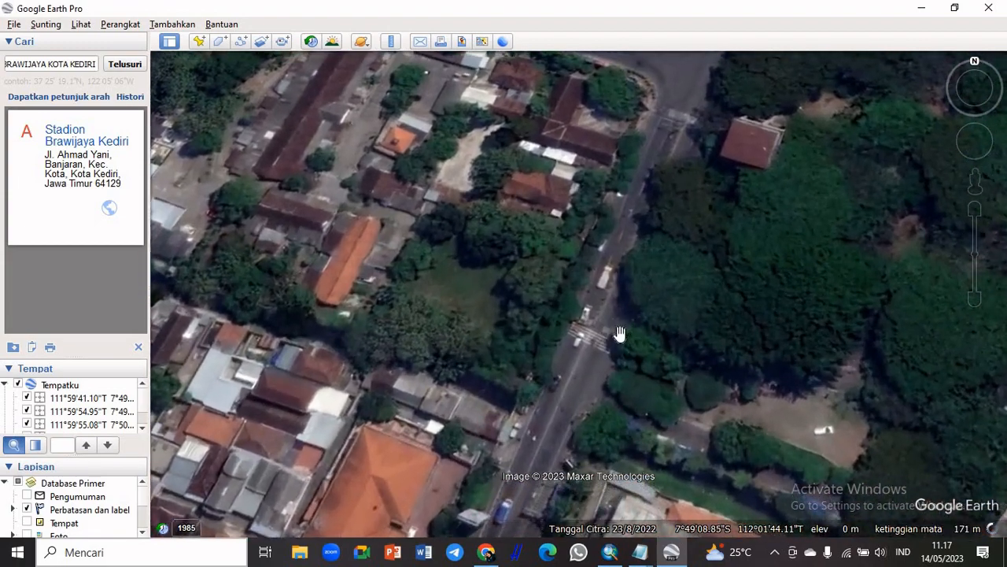
{"action": "scroll", "coordinate": [620, 330], "scroll_direction": "up", "scroll_amount": 1}
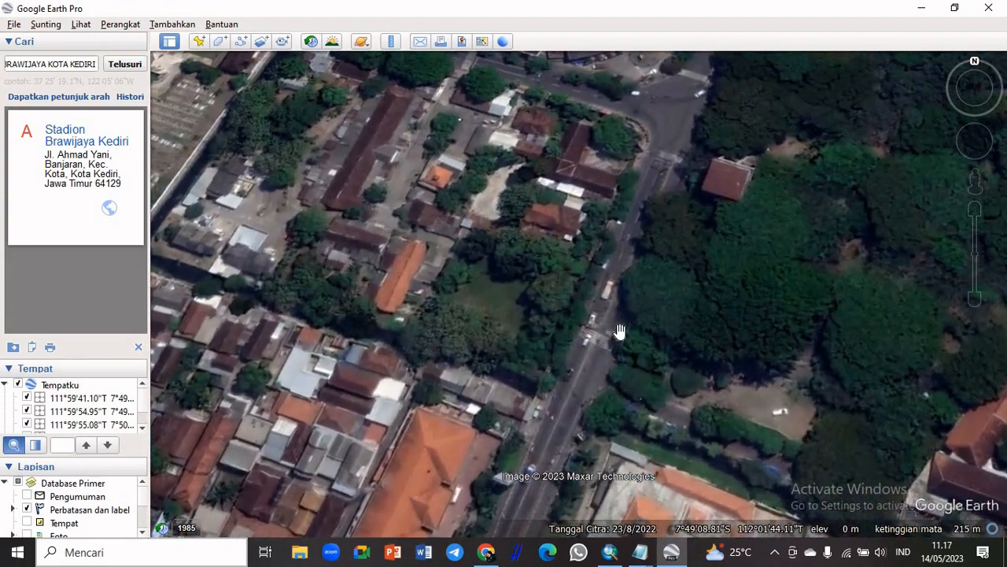
{"action": "scroll", "coordinate": [621, 331], "scroll_direction": "up", "scroll_amount": 1}
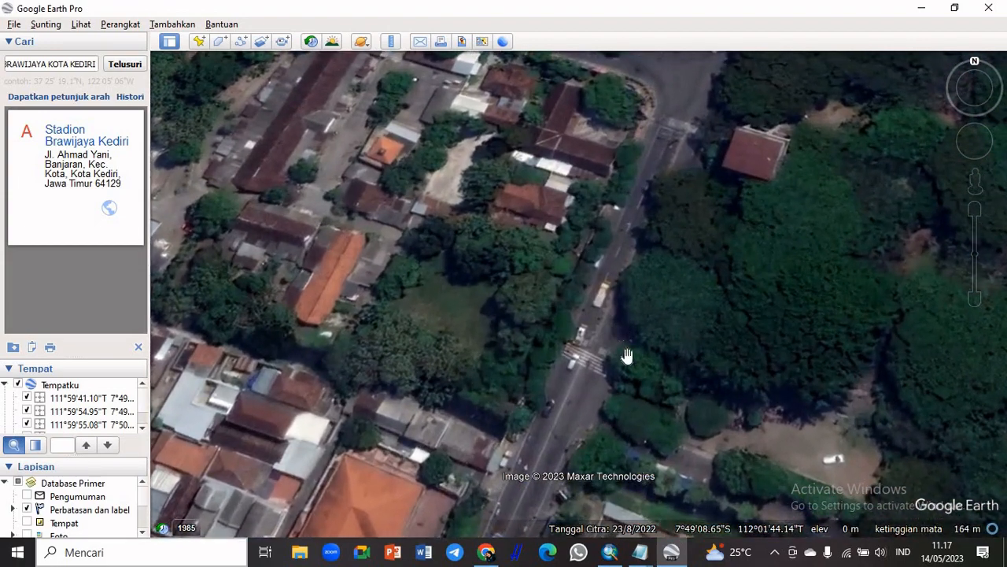
{"action": "left_click_drag", "start_coordinate": [637, 391], "coordinate": [626, 250]}
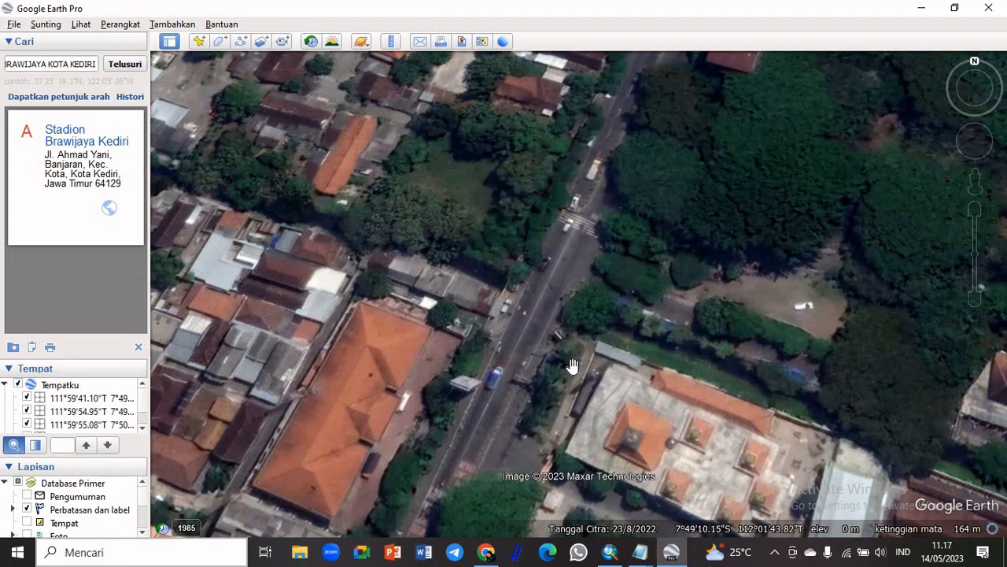
{"action": "left_click", "coordinate": [82, 25]}
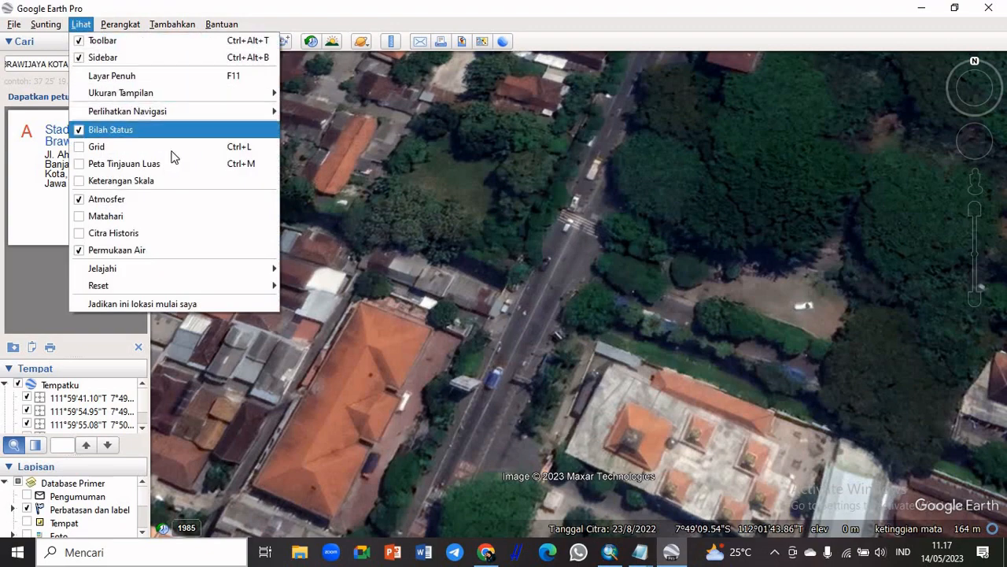
{"action": "mouse_move", "coordinate": [217, 273]}
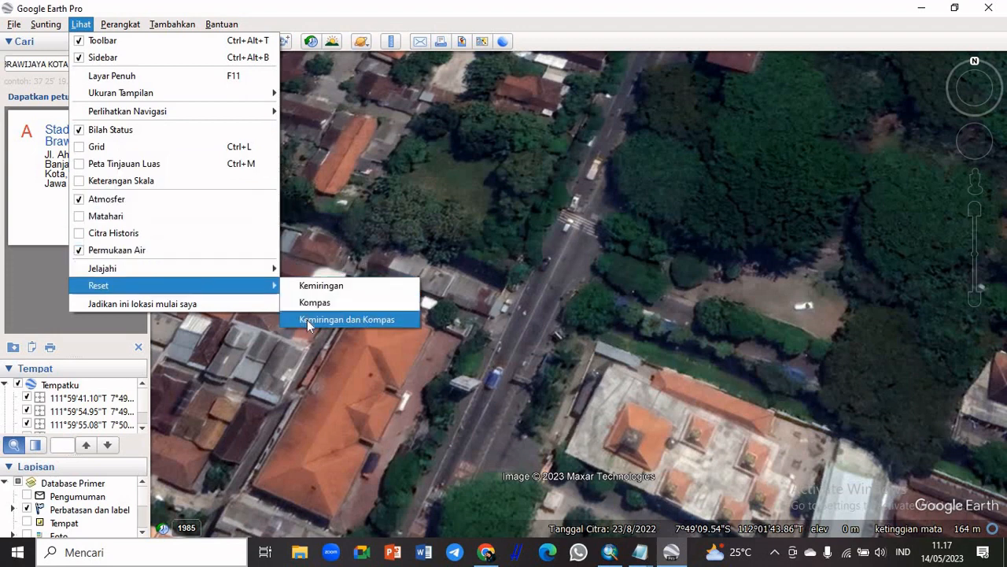
{"action": "left_click", "coordinate": [372, 321]}
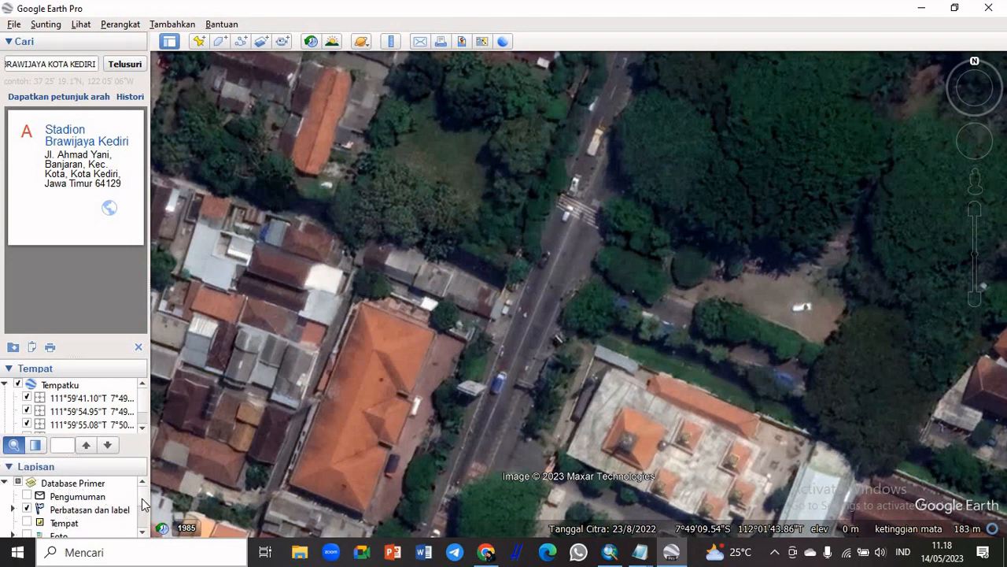
Review the list of map layers, checking that Perbatasan dan label is enabled
{"action": "mouse_move", "coordinate": [143, 503]}
{"action": "left_mouse_down"}
{"action": "mouse_move", "coordinate": [144, 529]}
{"action": "mouse_move", "coordinate": [144, 500]}
{"action": "left_mouse_up"}
{"action": "scroll", "coordinate": [145, 507], "scroll_direction": "down", "scroll_amount": 1}
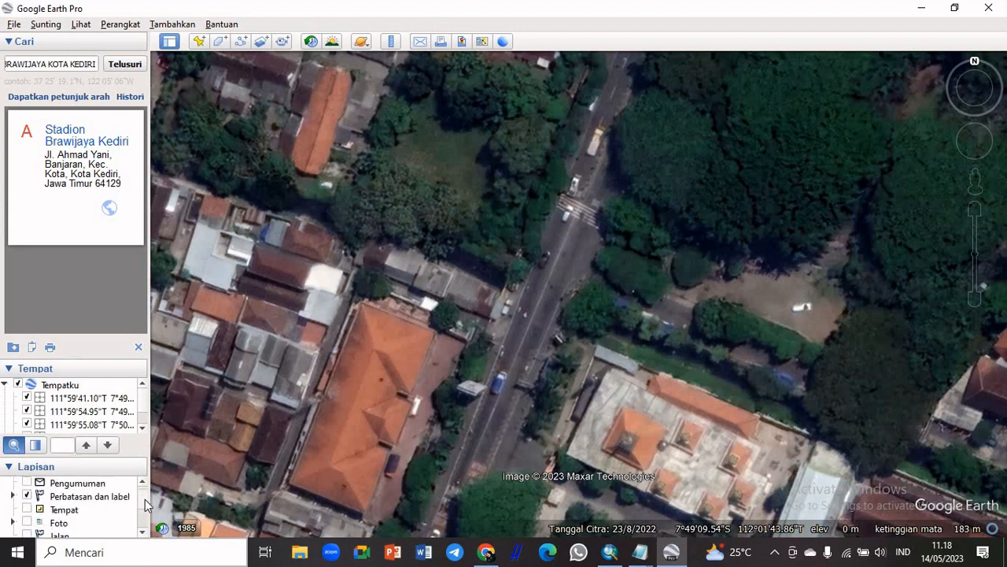
{"action": "scroll", "coordinate": [145, 503], "scroll_direction": "up", "scroll_amount": 1}
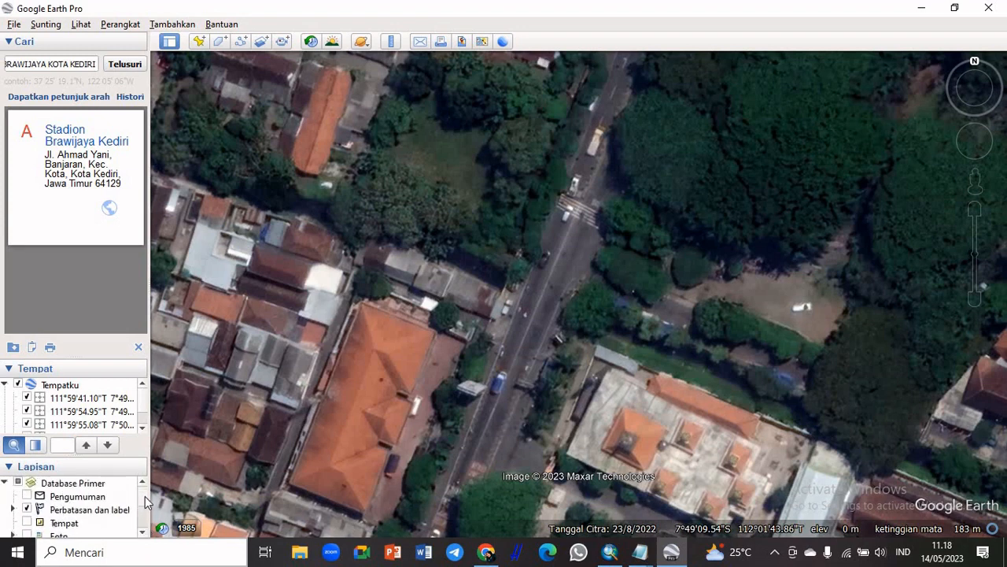
{"action": "left_click", "coordinate": [27, 510]}
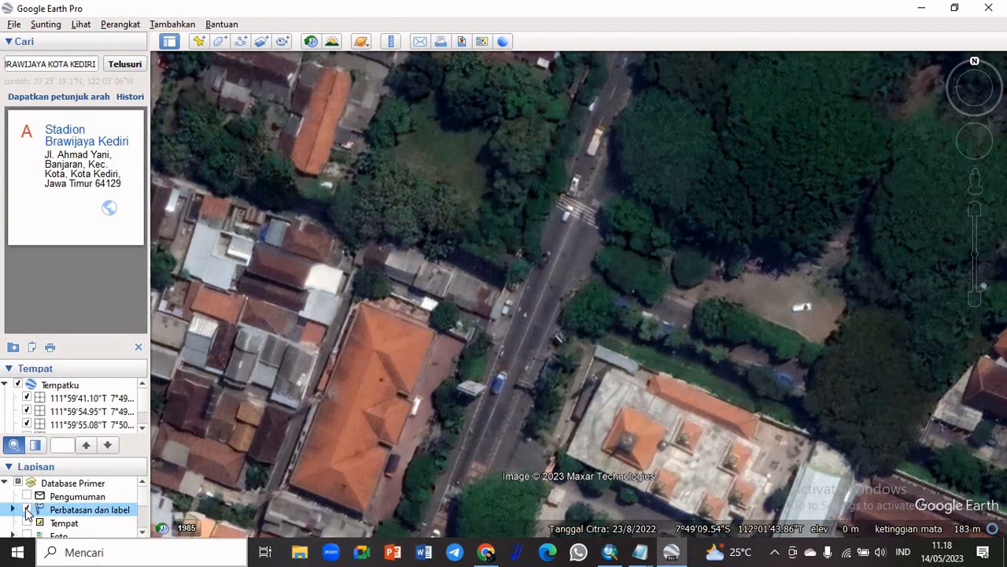
{"action": "scroll", "coordinate": [144, 508], "scroll_direction": "down", "scroll_amount": 2}
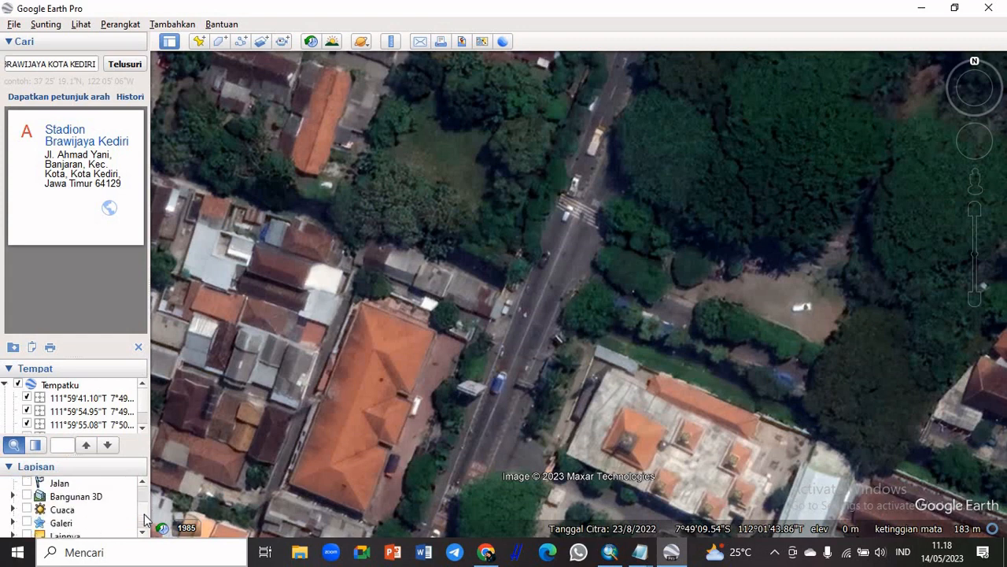
{"action": "scroll", "coordinate": [144, 500], "scroll_direction": "up", "scroll_amount": 2}
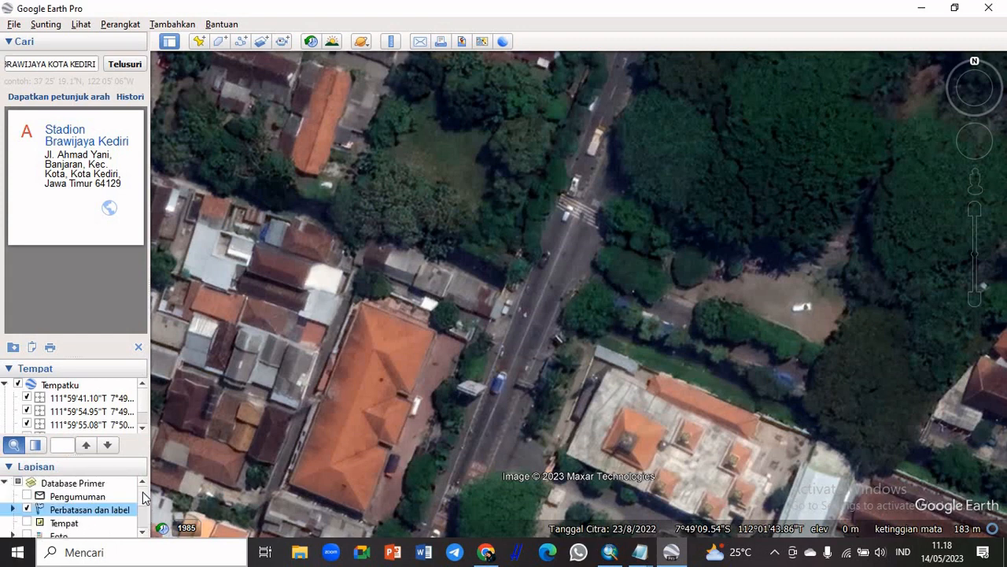
Add a new placemark at the northwest corner of the displayed area, at about 7°49'7.97"S, 112°1'40.65"T, and bring its whole properties dialog into view
{"action": "left_click", "coordinate": [198, 42]}
{"action": "left_click", "coordinate": [199, 43]}
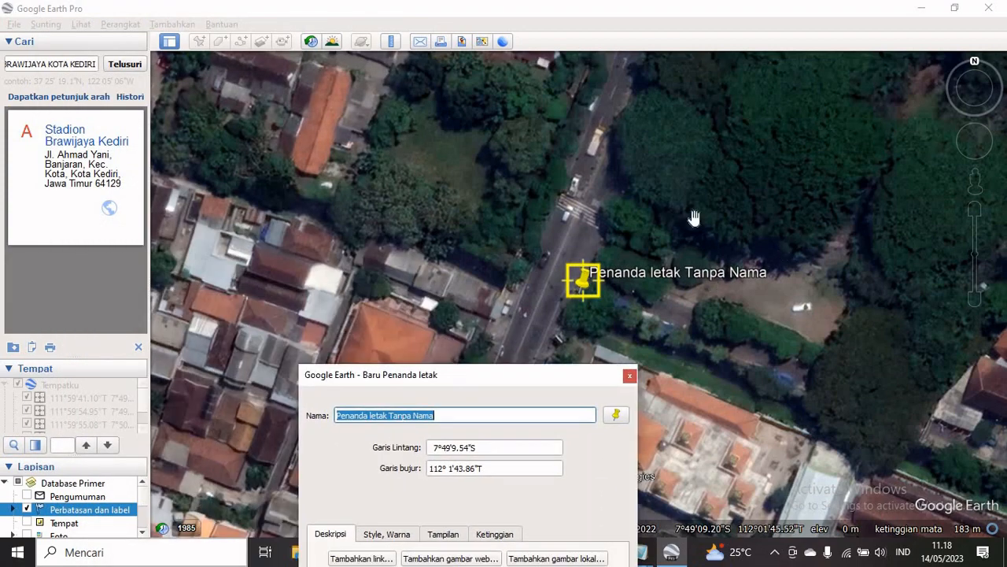
{"action": "left_click_drag", "start_coordinate": [586, 289], "coordinate": [180, 106]}
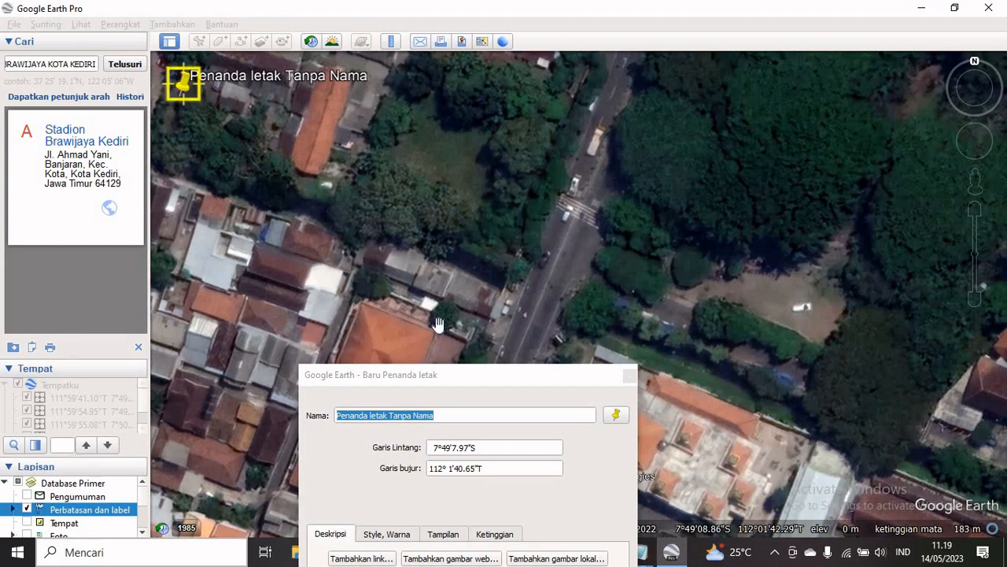
{"action": "left_click", "coordinate": [455, 381]}
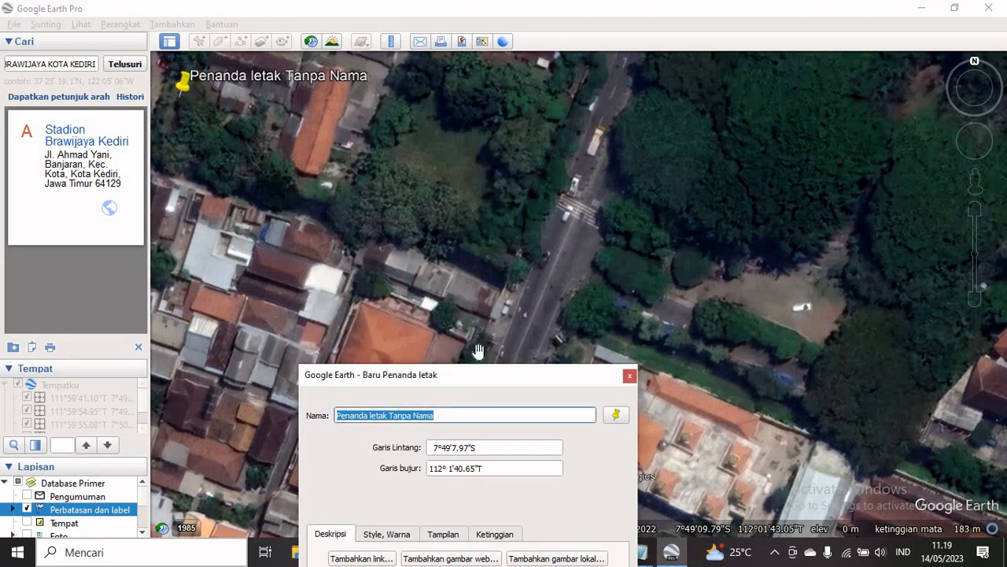
{"action": "left_click_drag", "start_coordinate": [483, 377], "coordinate": [563, 95]}
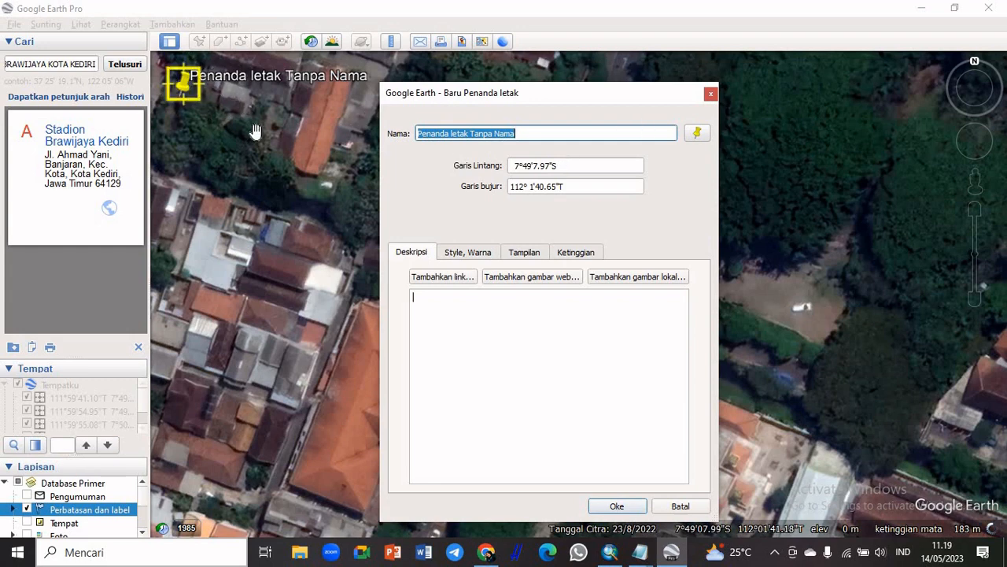
Give the new placemark the cross-hairs icon and move it to about 7°49'7.90"S, 112°1'40.68"T at the northwest corner
{"action": "left_click", "coordinate": [705, 136]}
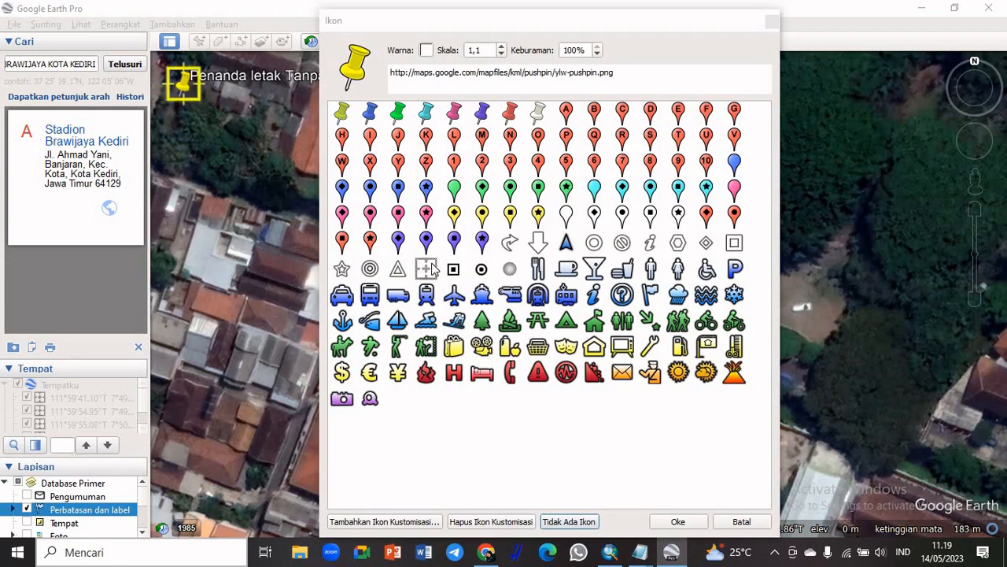
{"action": "left_click", "coordinate": [429, 270]}
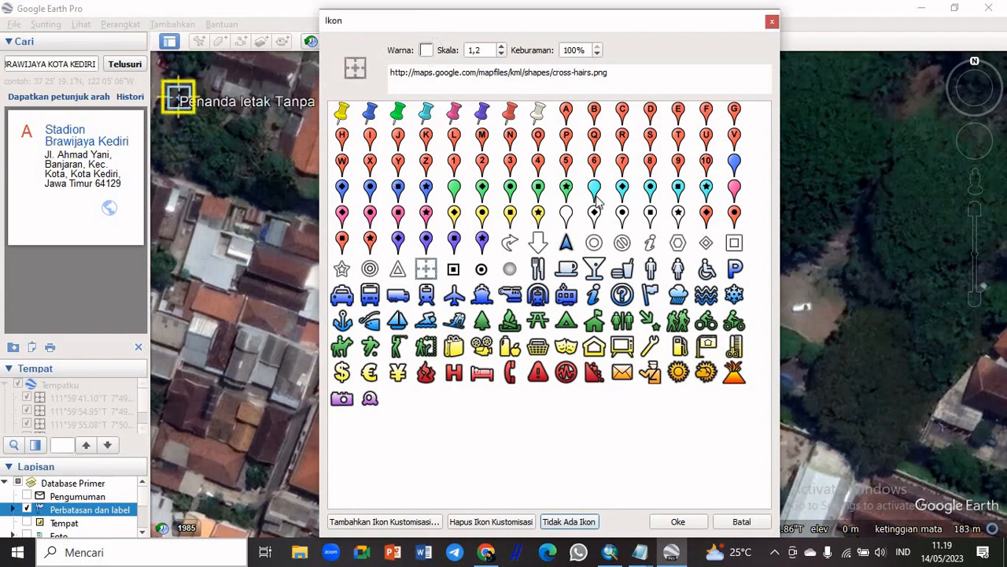
{"action": "left_click", "coordinate": [678, 521]}
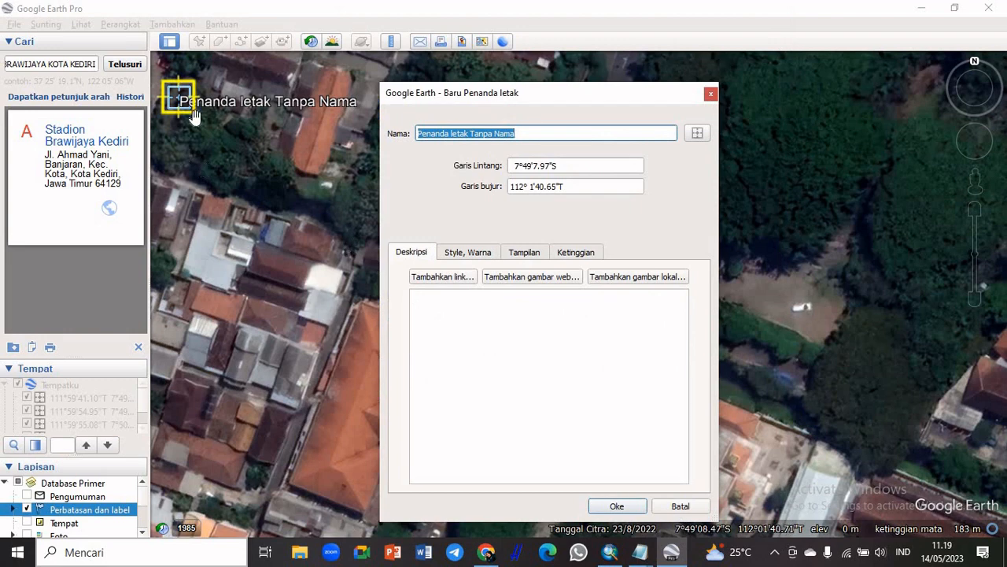
{"action": "mouse_move", "coordinate": [182, 106]}
{"action": "left_mouse_down"}
{"action": "mouse_move", "coordinate": [189, 93]}
{"action": "mouse_move", "coordinate": [157, 92]}
{"action": "mouse_move", "coordinate": [195, 91]}
{"action": "mouse_move", "coordinate": [186, 94]}
{"action": "left_mouse_up"}
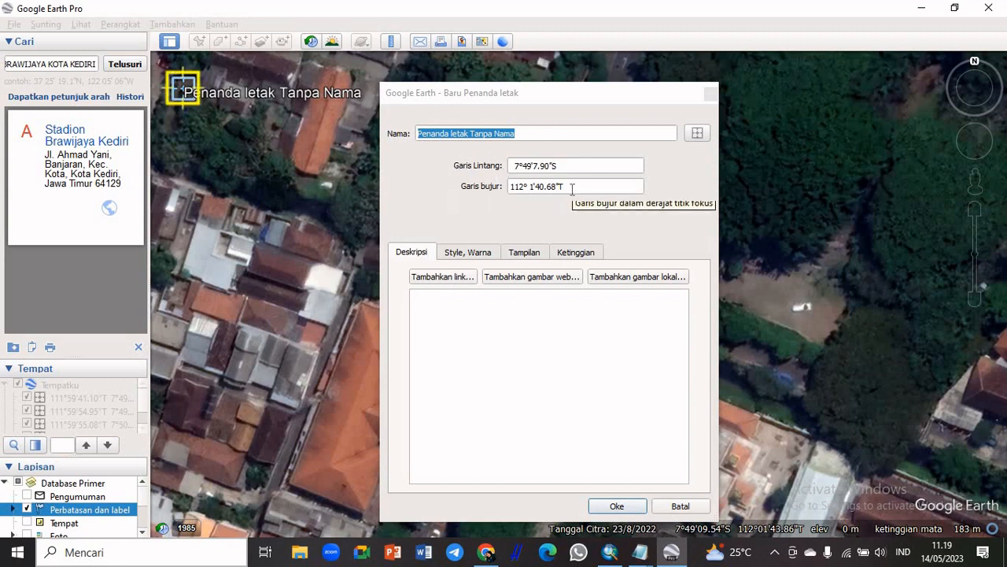
Name the northwest placemark with its own longitude and latitude, 112° 1'40.68"T 7°49'7.90"S, and save it
{"action": "left_click_drag", "start_coordinate": [568, 187], "coordinate": [510, 186]}
{"action": "key", "text": "ctrl+c"}
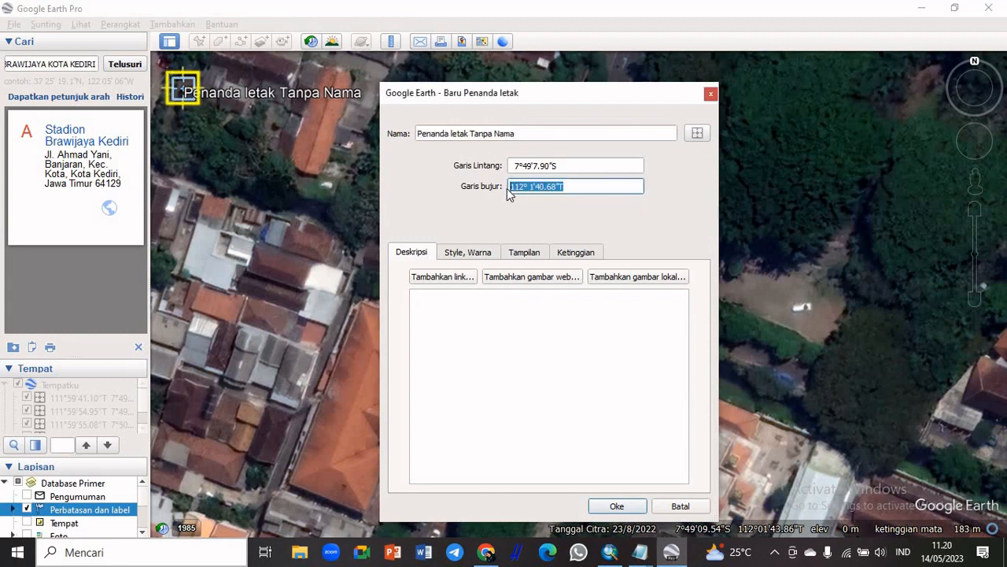
{"action": "left_click_drag", "start_coordinate": [521, 138], "coordinate": [406, 144]}
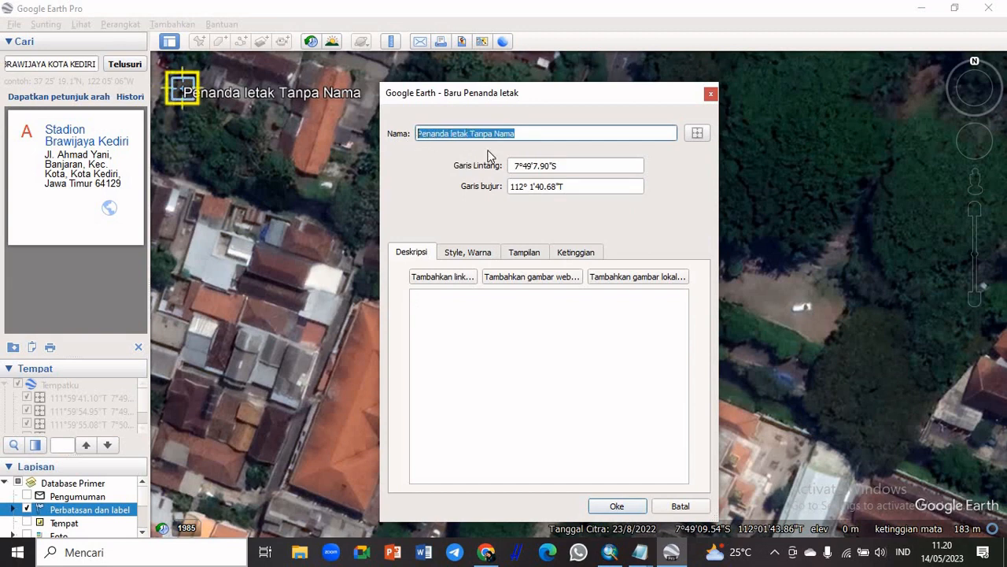
{"action": "key", "text": "ctrl+v"}
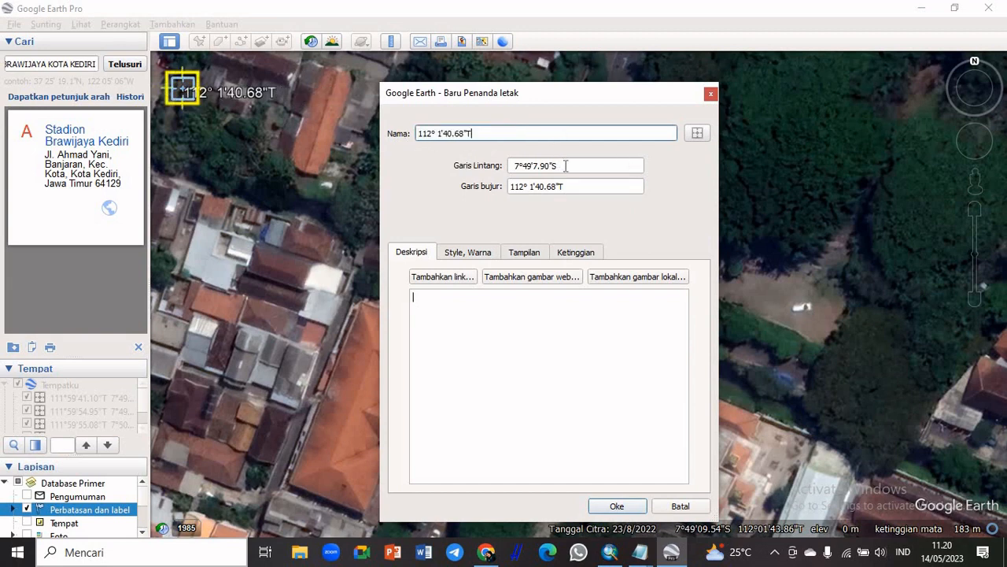
{"action": "left_click_drag", "start_coordinate": [565, 165], "coordinate": [495, 168]}
{"action": "key", "text": "ctrl+c"}
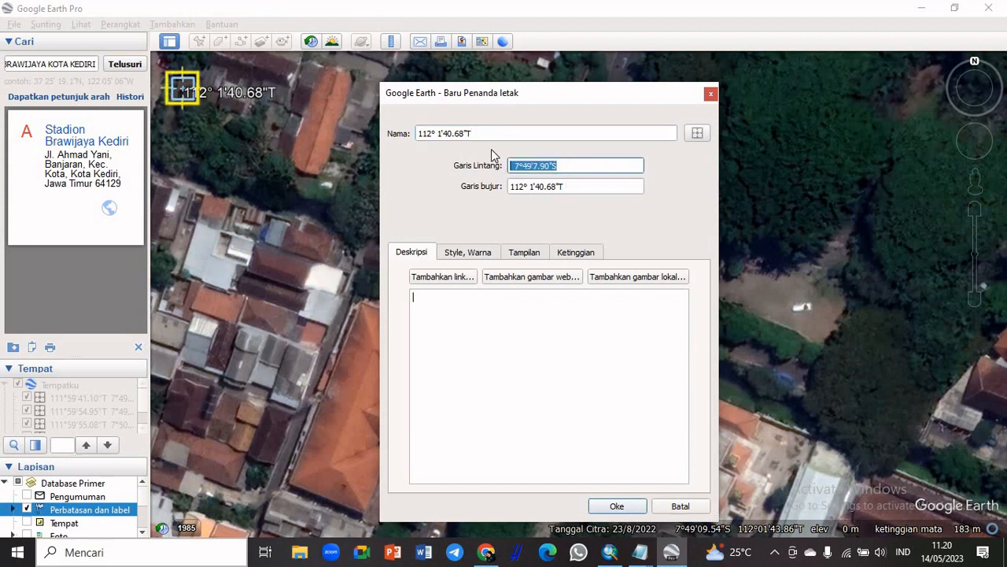
{"action": "left_click", "coordinate": [492, 133]}
{"action": "key", "text": "ctrl+v"}
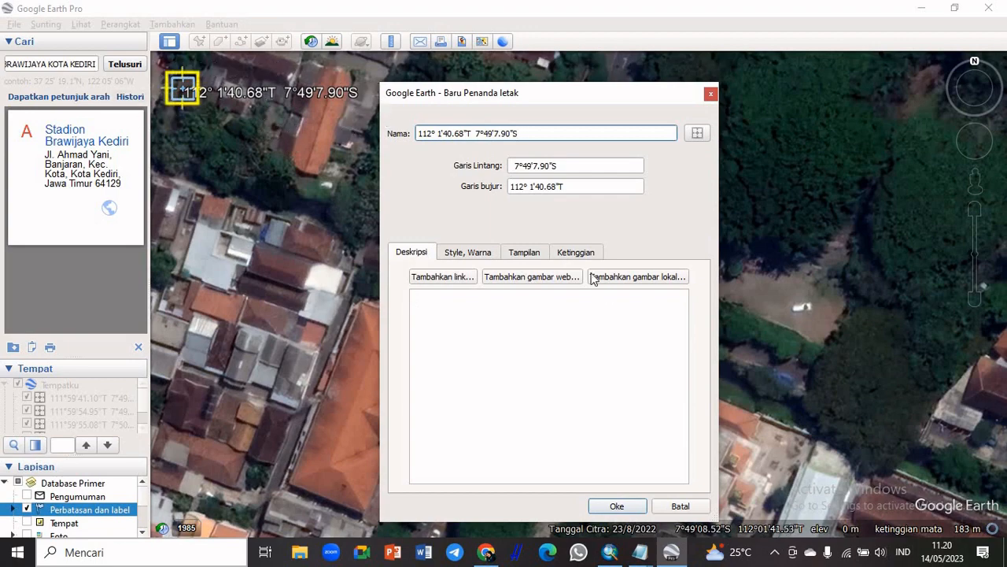
{"action": "left_click", "coordinate": [622, 505]}
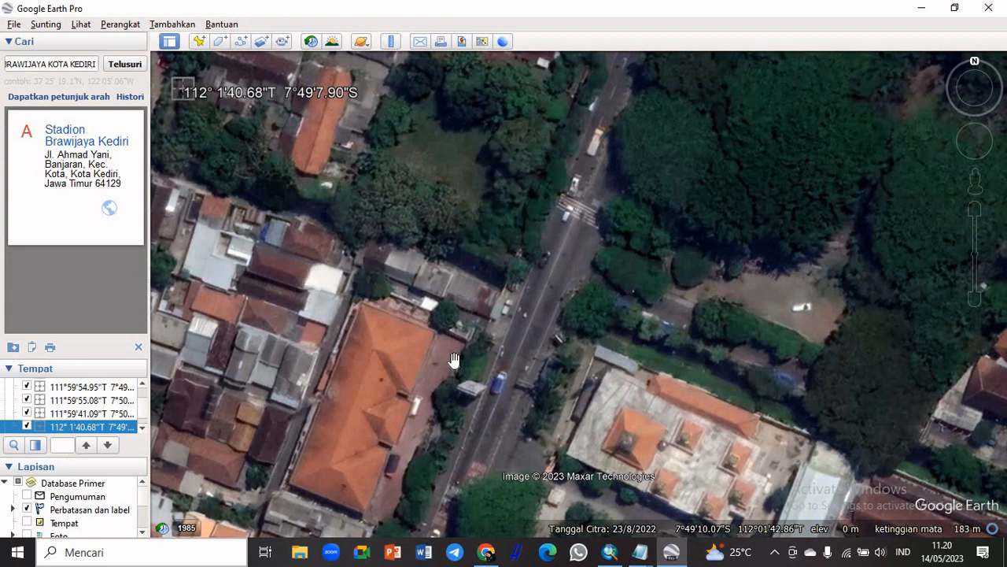
Add a new placemark at the northeast corner of the displayed area, at about 7°49'7.85"S, 112°1'45.83"T
{"action": "mouse_move", "coordinate": [967, 77]}
{"action": "left_click", "coordinate": [197, 44]}
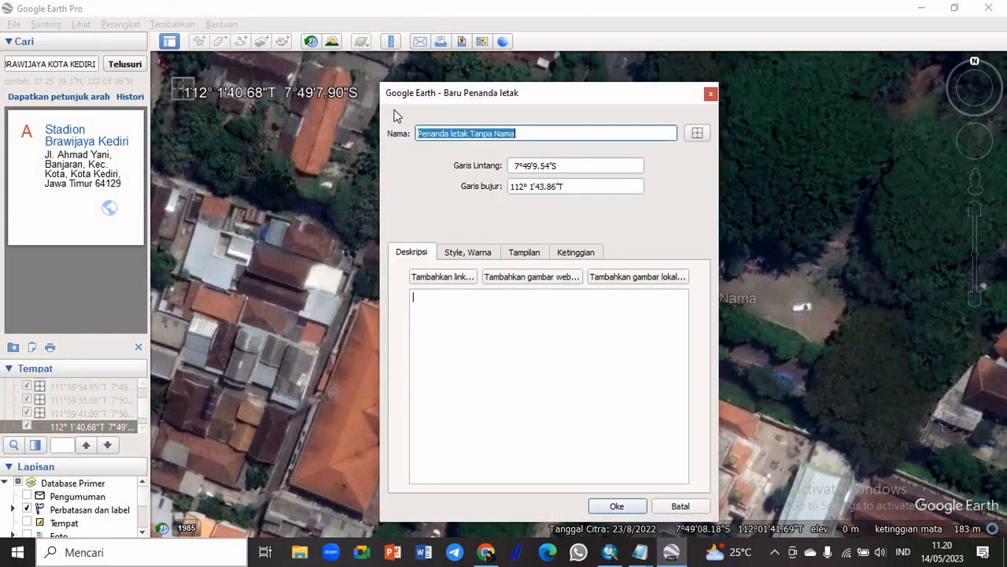
{"action": "left_click_drag", "start_coordinate": [453, 103], "coordinate": [301, 348]}
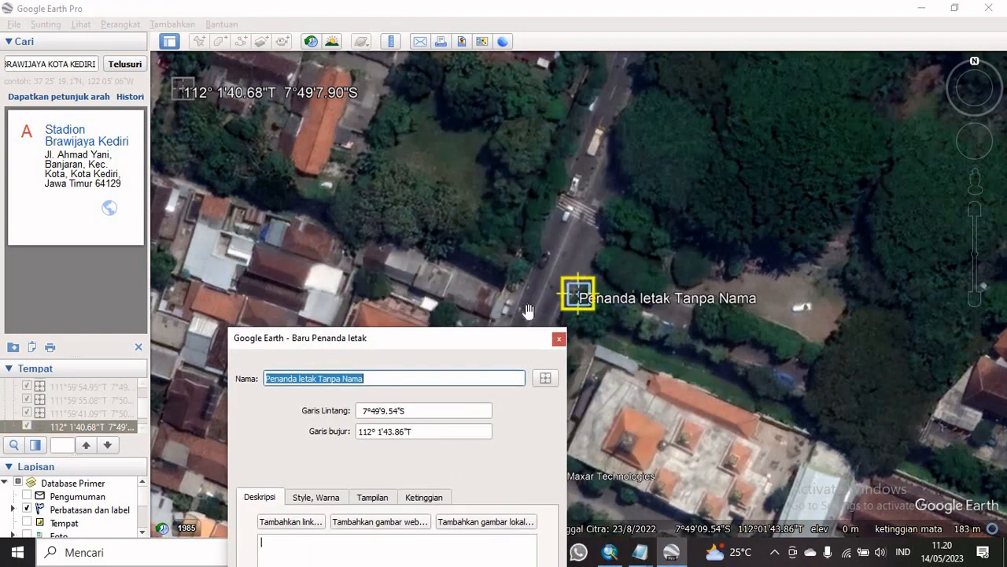
{"action": "left_click_drag", "start_coordinate": [591, 294], "coordinate": [822, 93]}
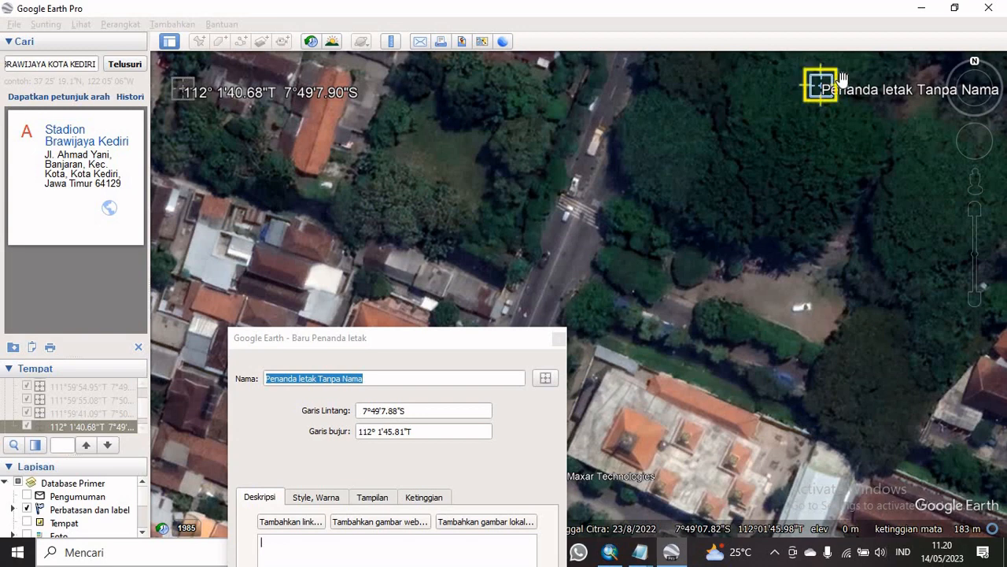
{"action": "mouse_move", "coordinate": [823, 94]}
{"action": "left_mouse_down"}
{"action": "mouse_move", "coordinate": [830, 101]}
{"action": "mouse_move", "coordinate": [825, 89]}
{"action": "left_mouse_up"}
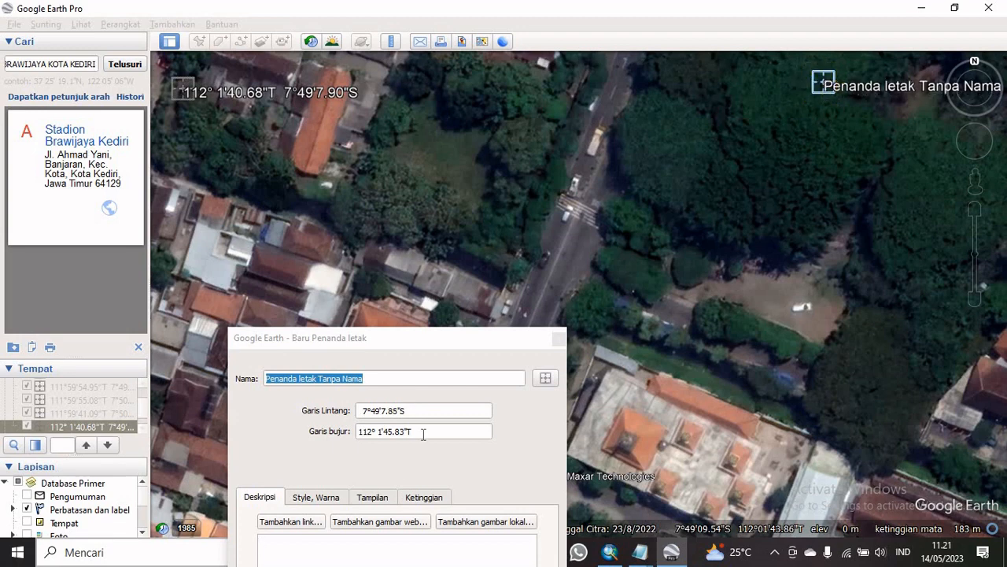
Name the northeast placemark with its own longitude and latitude, 112° 1'45.83"T 7°49'7.85"S, and save it
{"action": "left_click", "coordinate": [413, 336]}
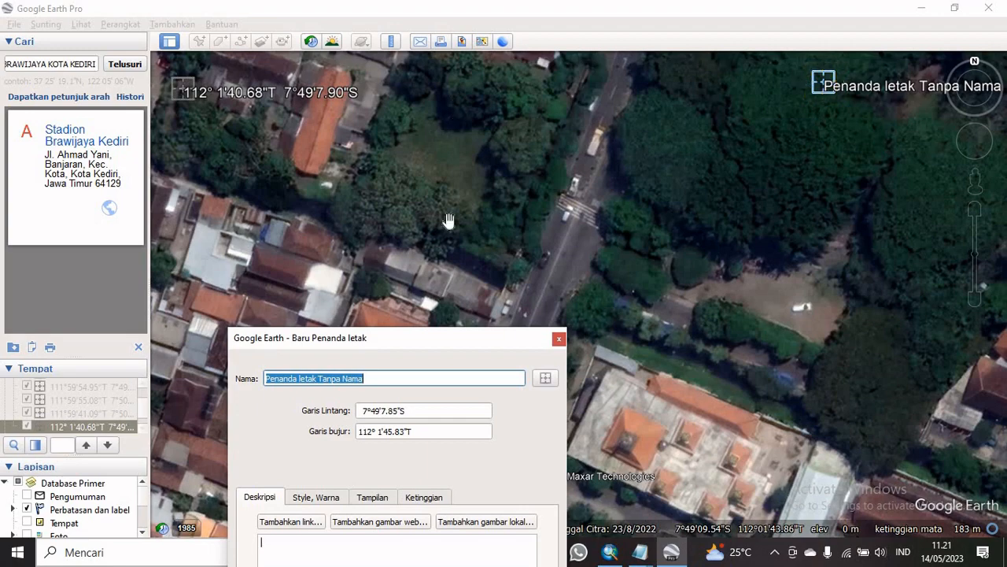
{"action": "left_click_drag", "start_coordinate": [398, 342], "coordinate": [478, 66]}
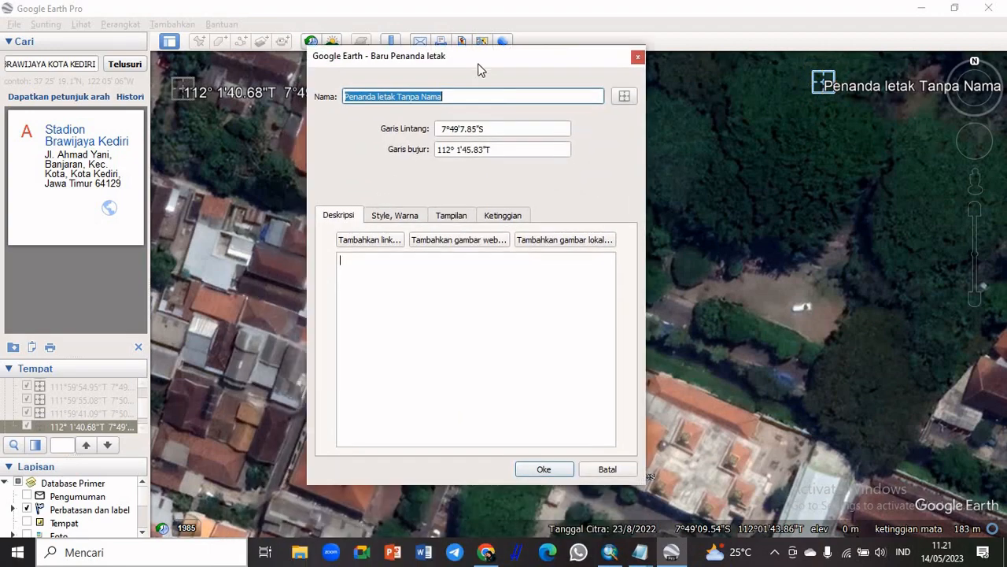
{"action": "left_click_drag", "start_coordinate": [497, 150], "coordinate": [421, 164]}
{"action": "key", "text": "ctrl+c"}
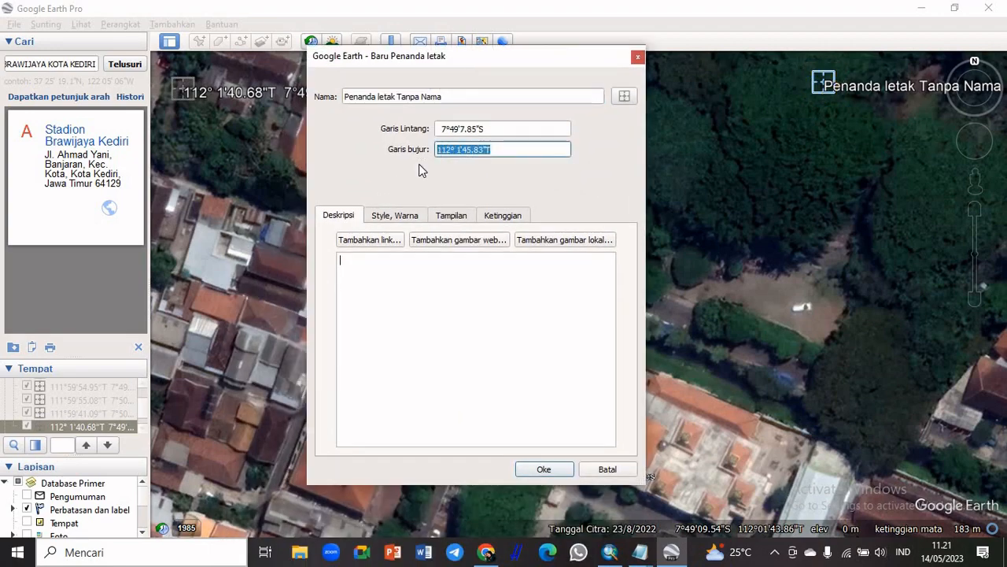
{"action": "left_click_drag", "start_coordinate": [447, 96], "coordinate": [333, 99]}
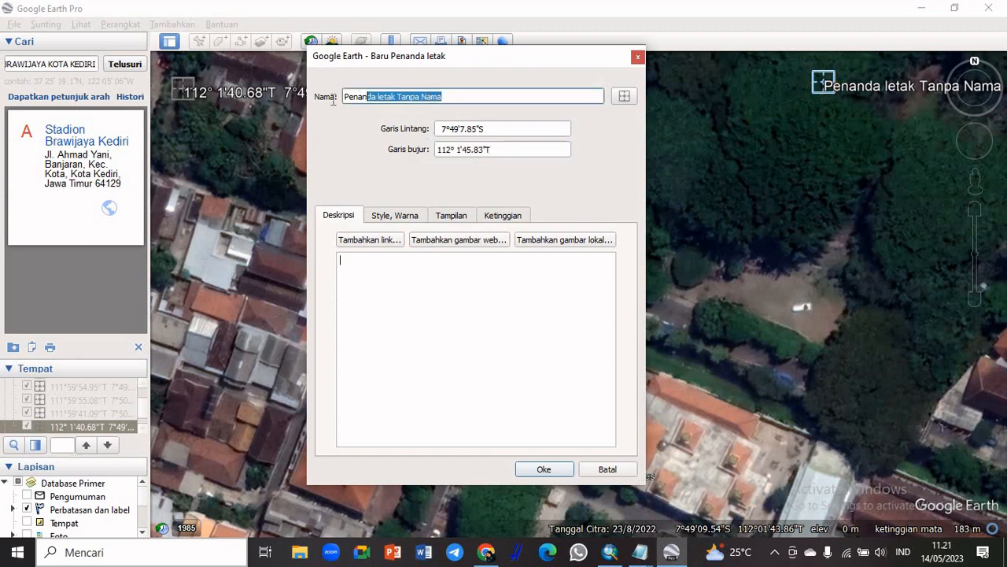
{"action": "key", "text": "ctrl+v"}
{"action": "left_click_drag", "start_coordinate": [494, 129], "coordinate": [410, 134]}
{"action": "key", "text": "ctrl+c"}
{"action": "left_click", "coordinate": [415, 97]}
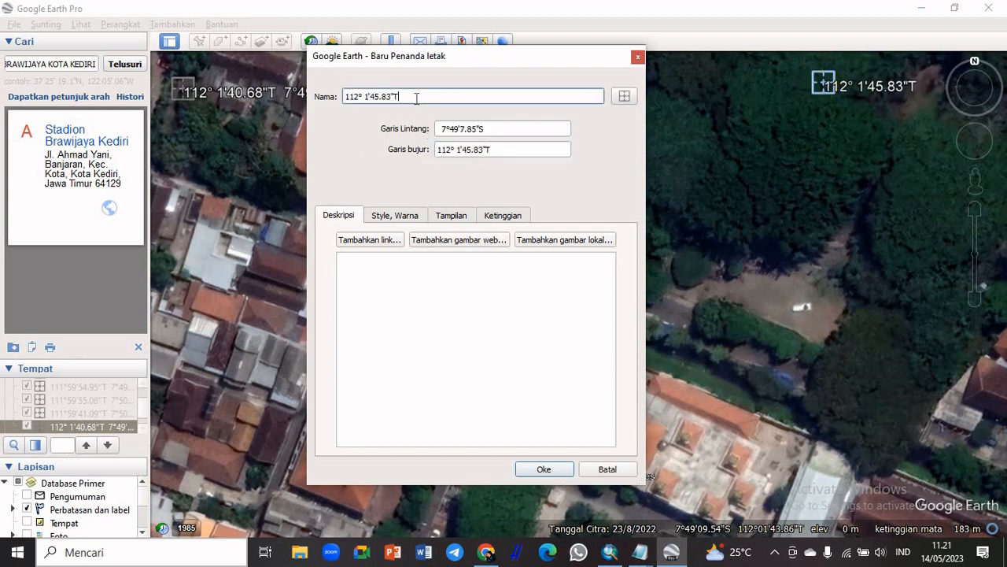
{"action": "key", "text": "ctrl+v"}
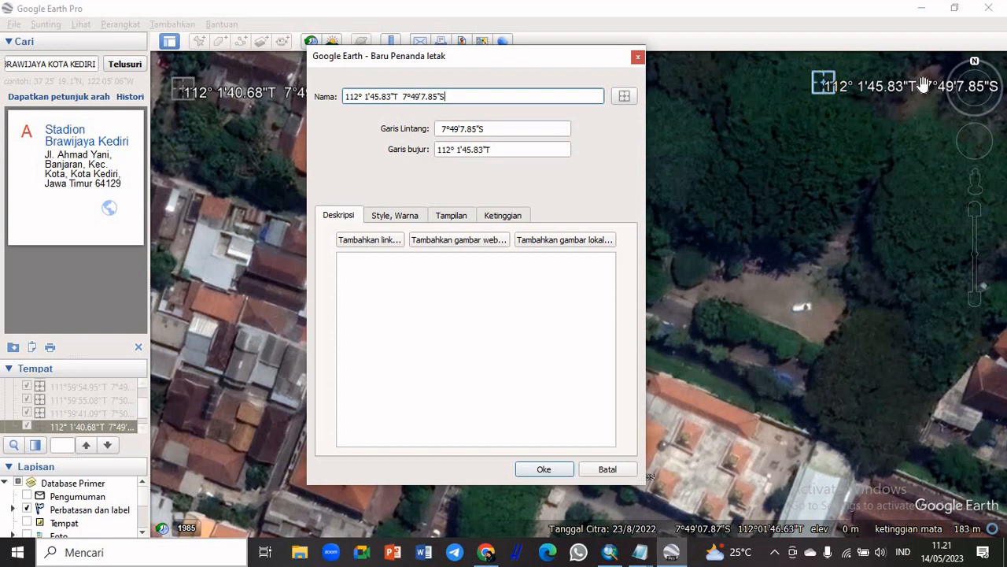
{"action": "left_click", "coordinate": [544, 469]}
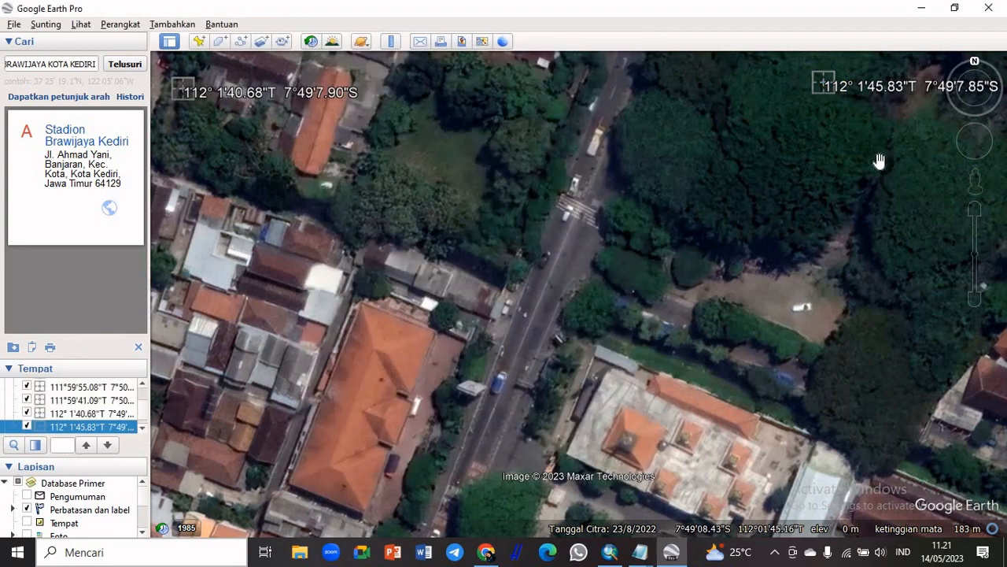
Add a new placemark at the southeast corner of the displayed area, at about 7°49'11.28"S, 112°1'45.86"T
{"action": "left_click", "coordinate": [199, 42]}
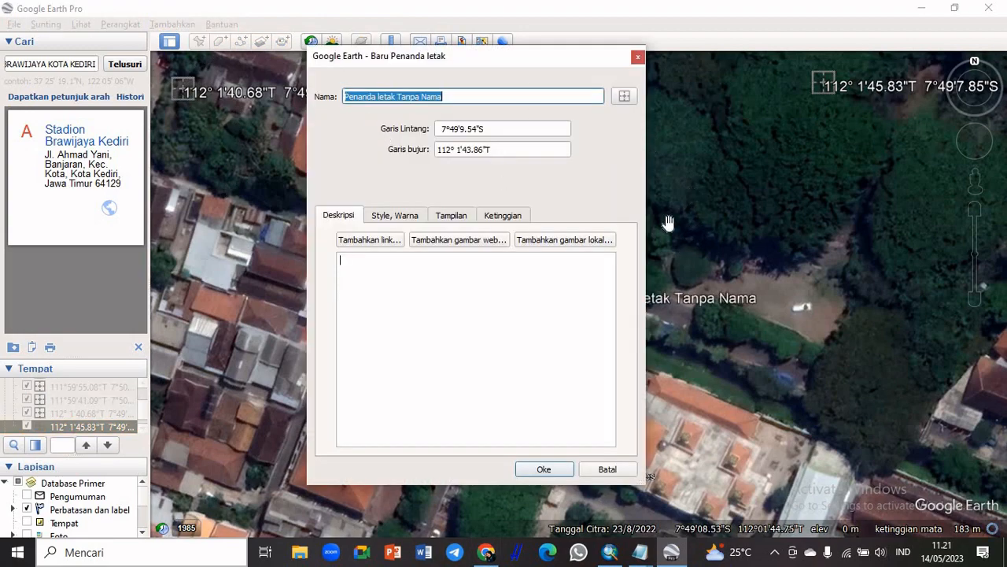
{"action": "left_click_drag", "start_coordinate": [441, 71], "coordinate": [326, 240]}
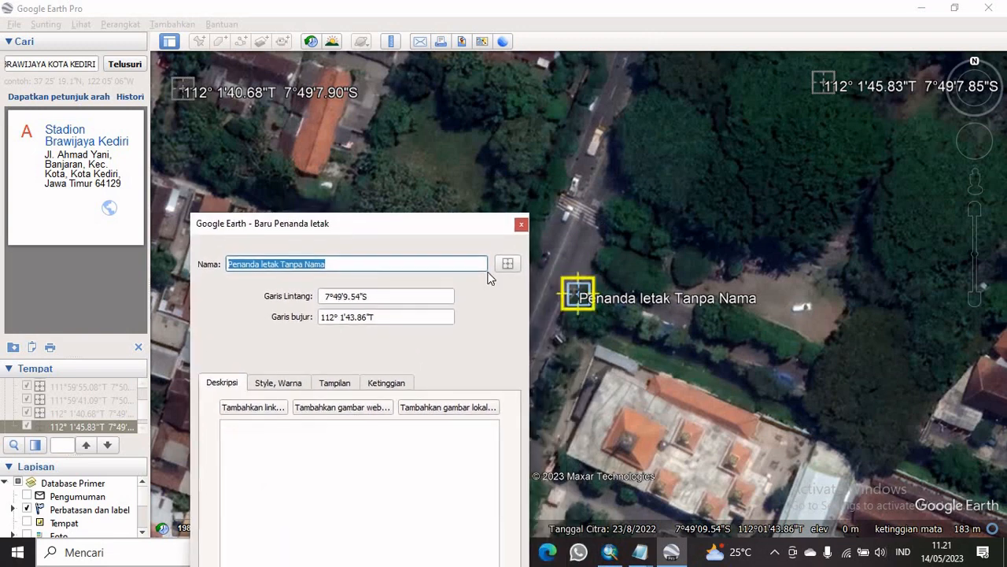
{"action": "left_click_drag", "start_coordinate": [575, 293], "coordinate": [689, 407]}
{"action": "left_click_drag", "start_coordinate": [752, 464], "coordinate": [830, 517]}
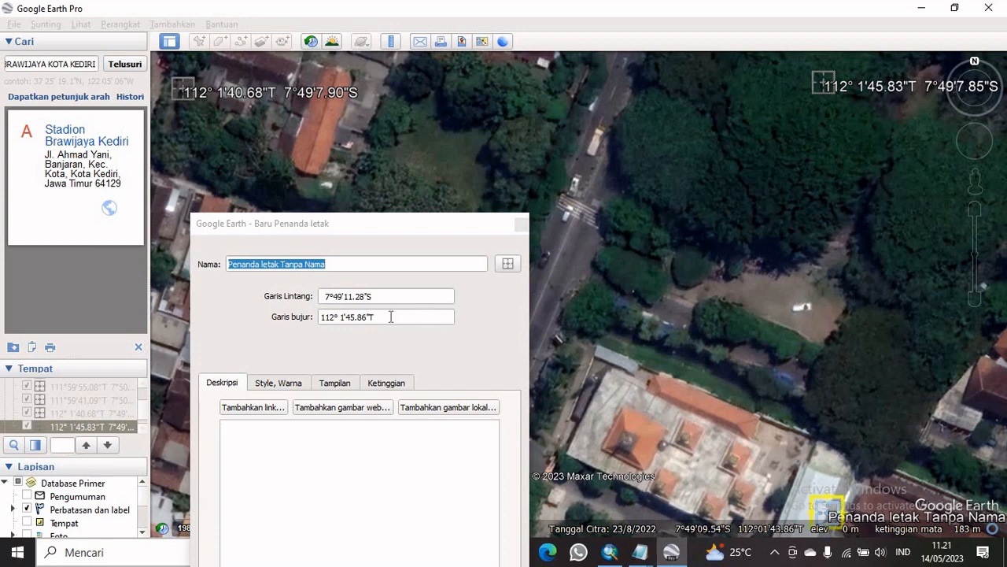
Name the southeast placemark 112° 1'45.86"T 7°49'11.28"S, nudge it west to about 7°49'11.27"S, 112°1'45.81"T, and save it
{"action": "left_click", "coordinate": [360, 229]}
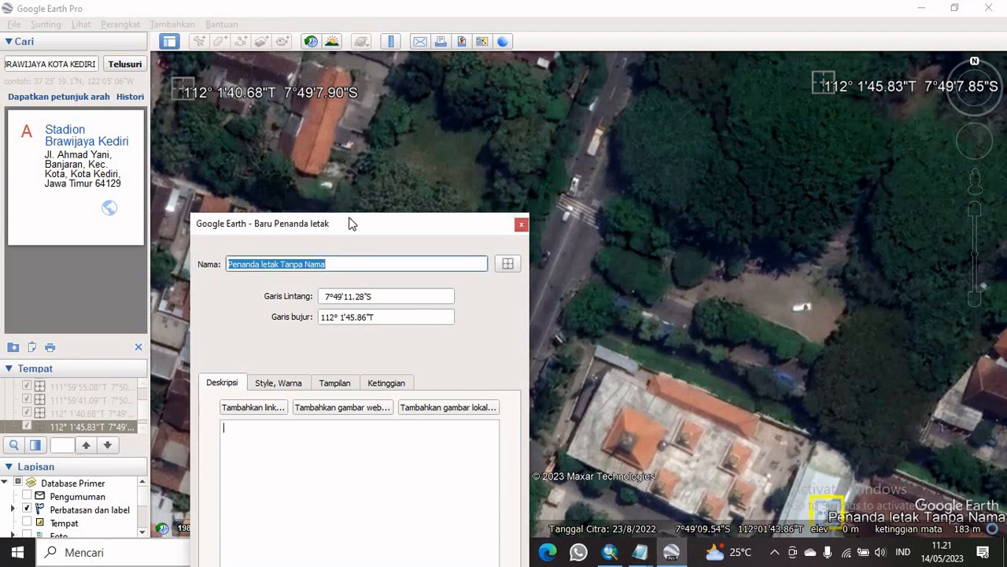
{"action": "left_click_drag", "start_coordinate": [349, 219], "coordinate": [375, 106]}
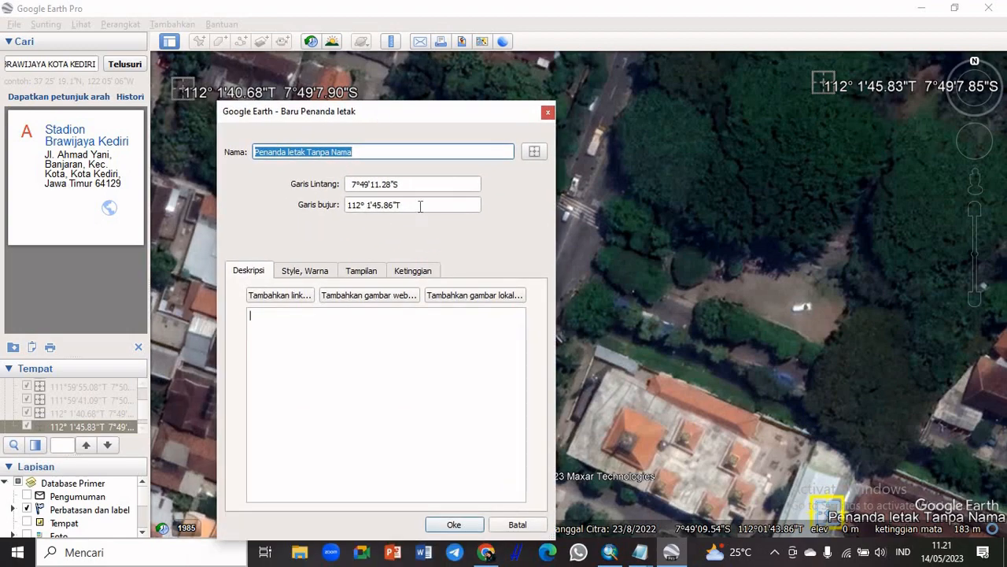
{"action": "left_click_drag", "start_coordinate": [419, 205], "coordinate": [281, 206]}
{"action": "key", "text": "ctrl+c"}
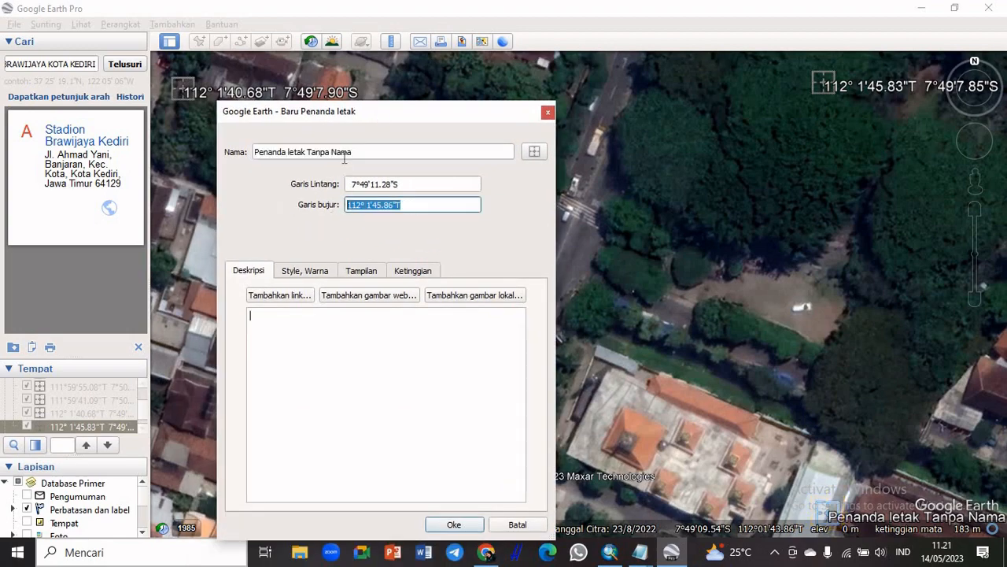
{"action": "left_click_drag", "start_coordinate": [363, 153], "coordinate": [204, 155]}
{"action": "key", "text": "ctrl+v"}
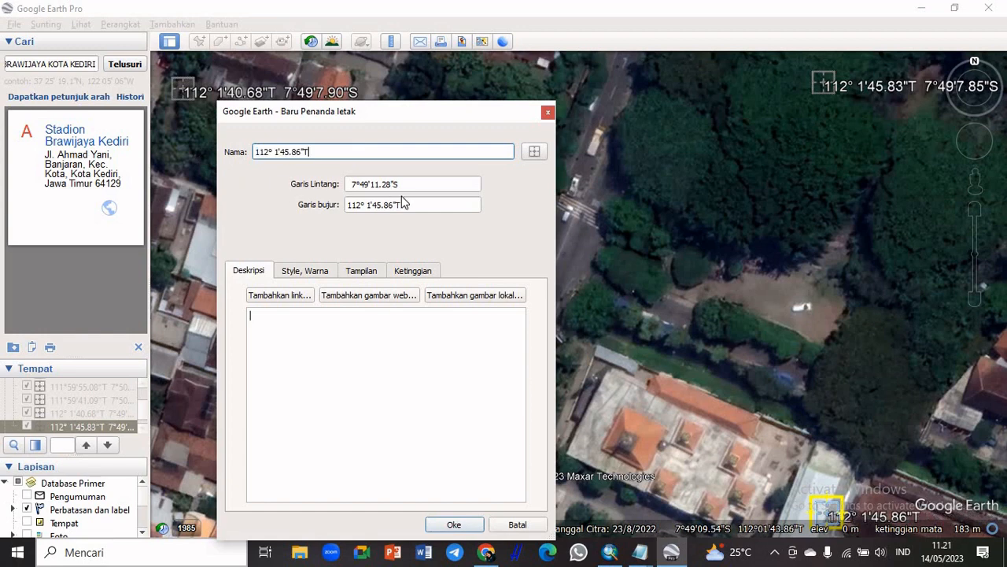
{"action": "left_click_drag", "start_coordinate": [402, 185], "coordinate": [274, 169]}
{"action": "key", "text": "ctrl+c"}
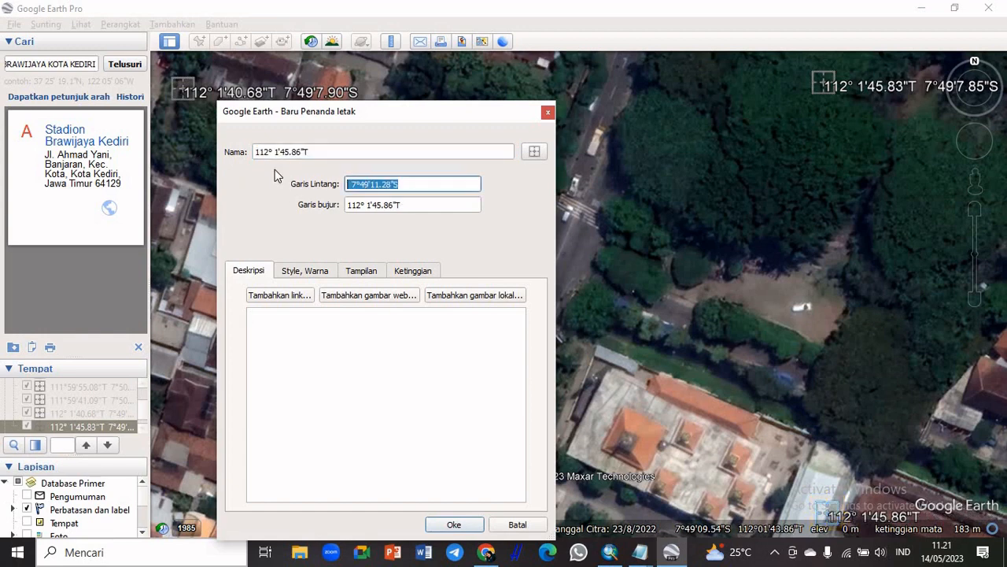
{"action": "left_click", "coordinate": [331, 150]}
{"action": "key", "text": "ctrl+v"}
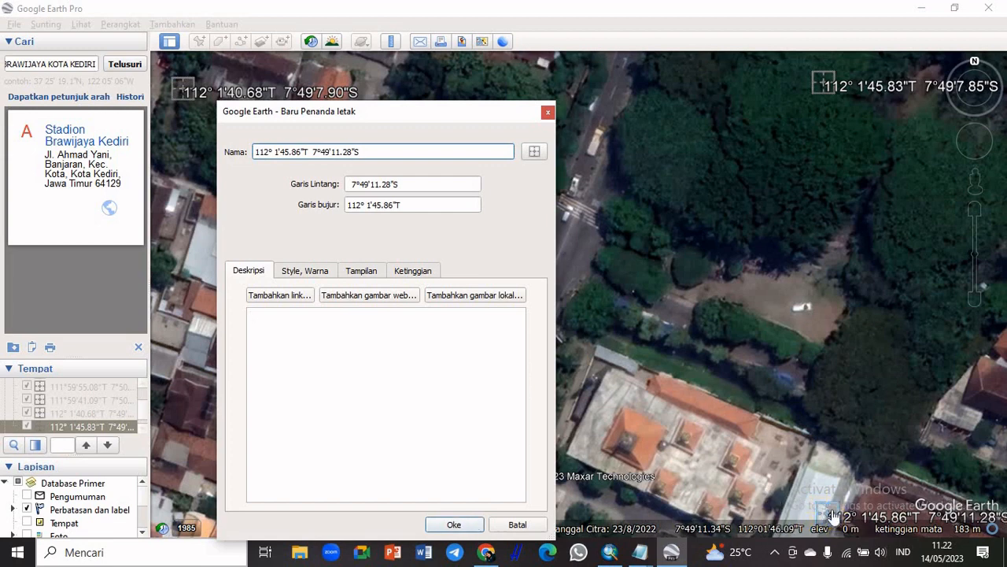
{"action": "left_click_drag", "start_coordinate": [832, 515], "coordinate": [823, 519]}
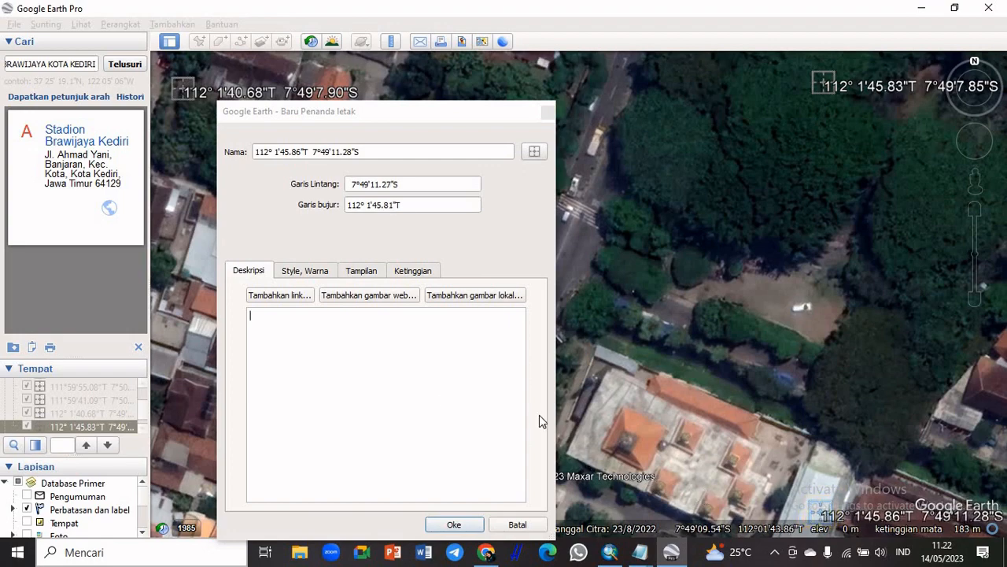
{"action": "left_click", "coordinate": [452, 524]}
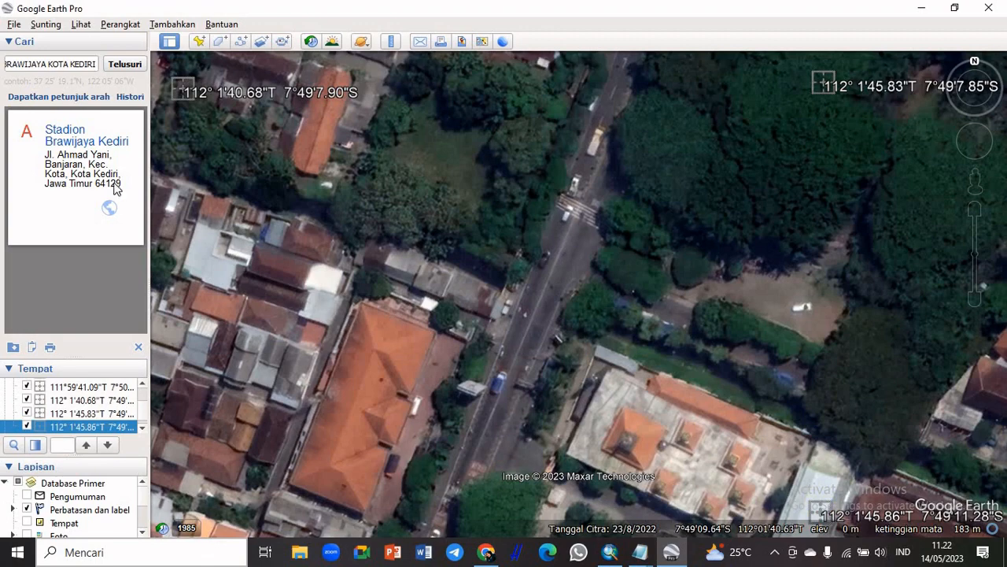
Add a new placemark at the southwest corner of the displayed area, at about 7°49'11.25"S, 112°1'40.65"T
{"action": "left_click", "coordinate": [200, 43]}
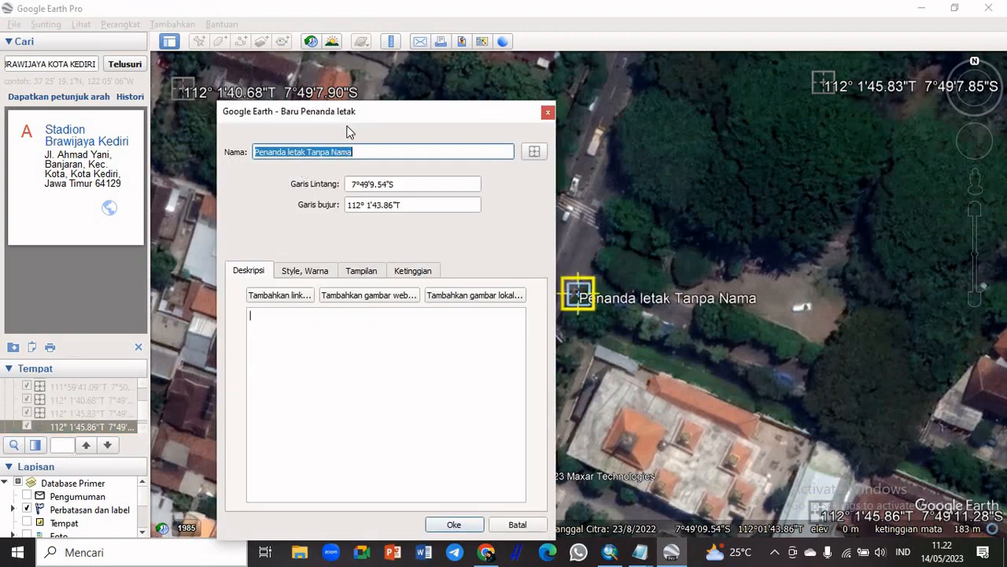
{"action": "left_click_drag", "start_coordinate": [357, 112], "coordinate": [742, 70]}
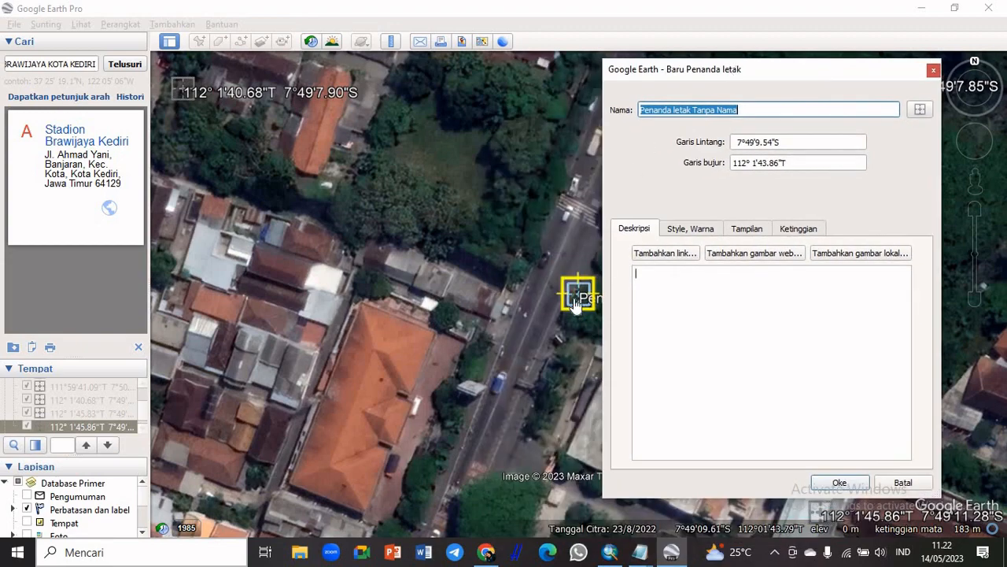
{"action": "left_click_drag", "start_coordinate": [577, 297], "coordinate": [183, 517]}
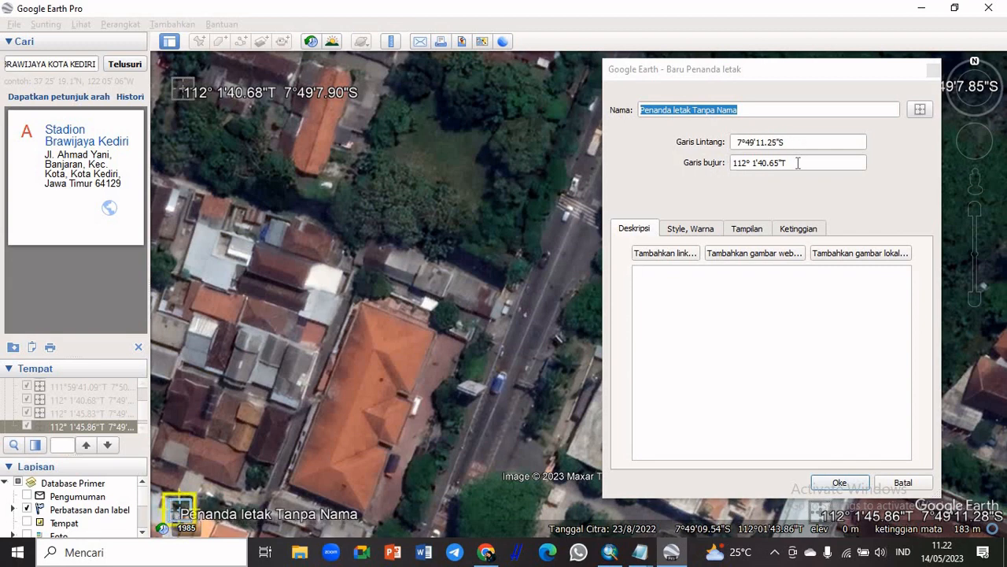
Name the southwest placemark with its own longitude and latitude, 112° 1'40.65"T 7°49'11.25"S, and save it
{"action": "left_click_drag", "start_coordinate": [799, 161], "coordinate": [684, 184]}
{"action": "key", "text": "ctrl+c"}
{"action": "triple_click", "coordinate": [727, 110]}
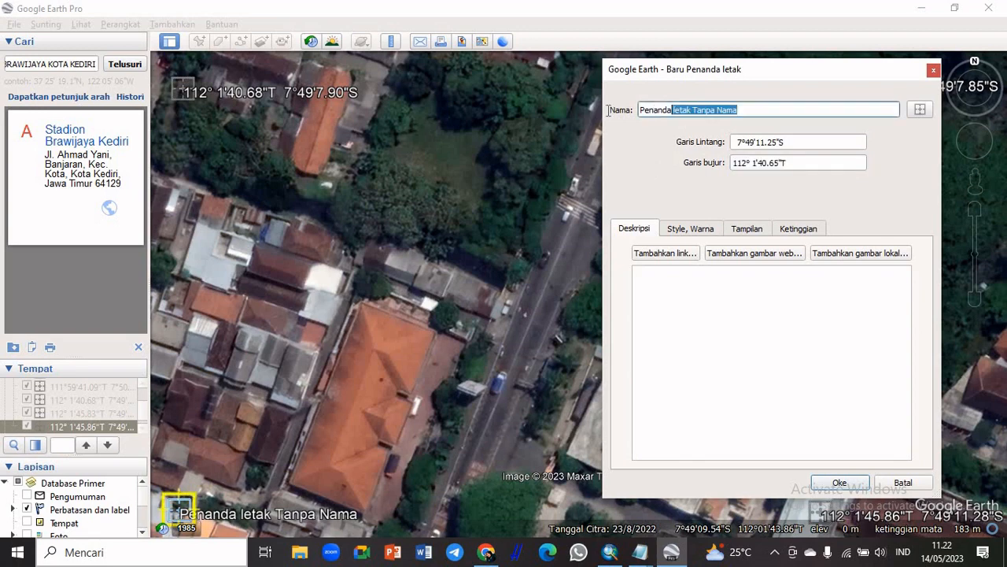
{"action": "key", "text": "ctrl+v"}
{"action": "triple_click", "coordinate": [793, 141]}
{"action": "key", "text": "ctrl+c"}
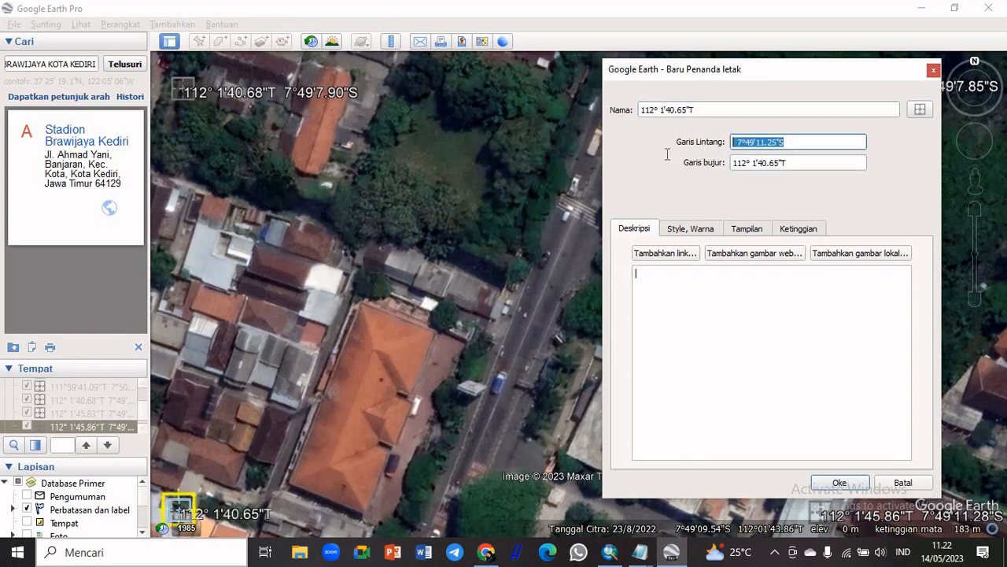
{"action": "left_click", "coordinate": [712, 109]}
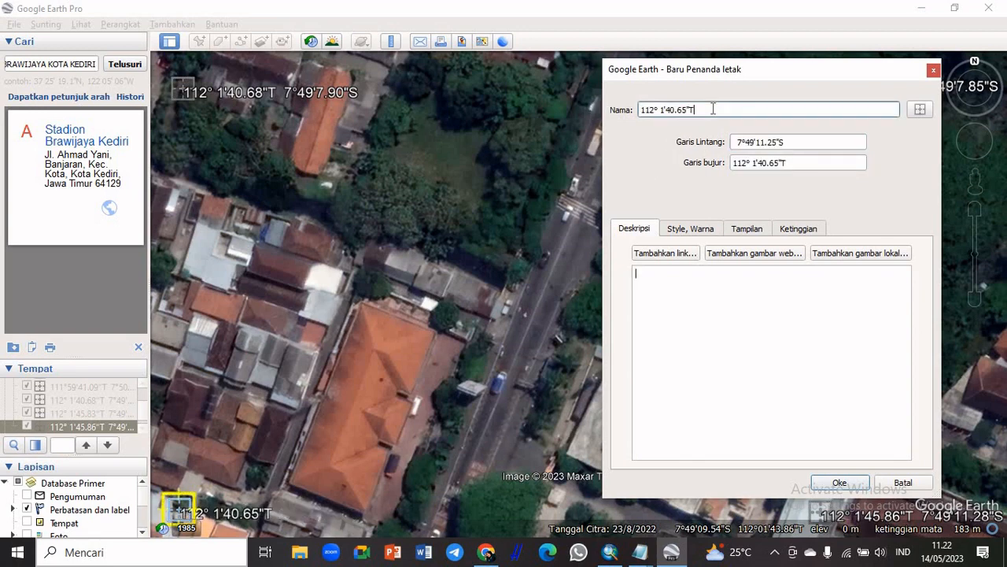
{"action": "key", "text": "ctrl+v"}
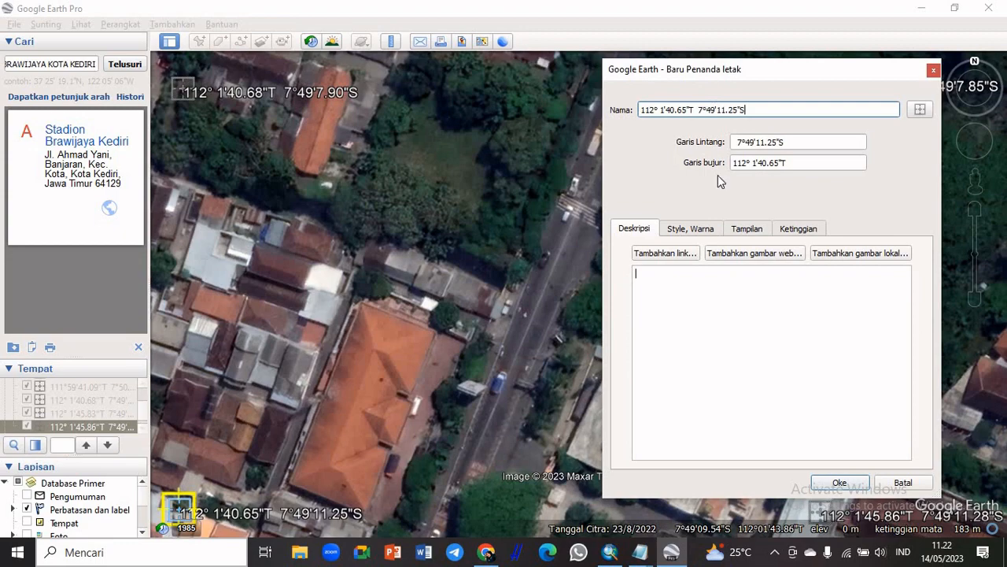
{"action": "left_click", "coordinate": [840, 482]}
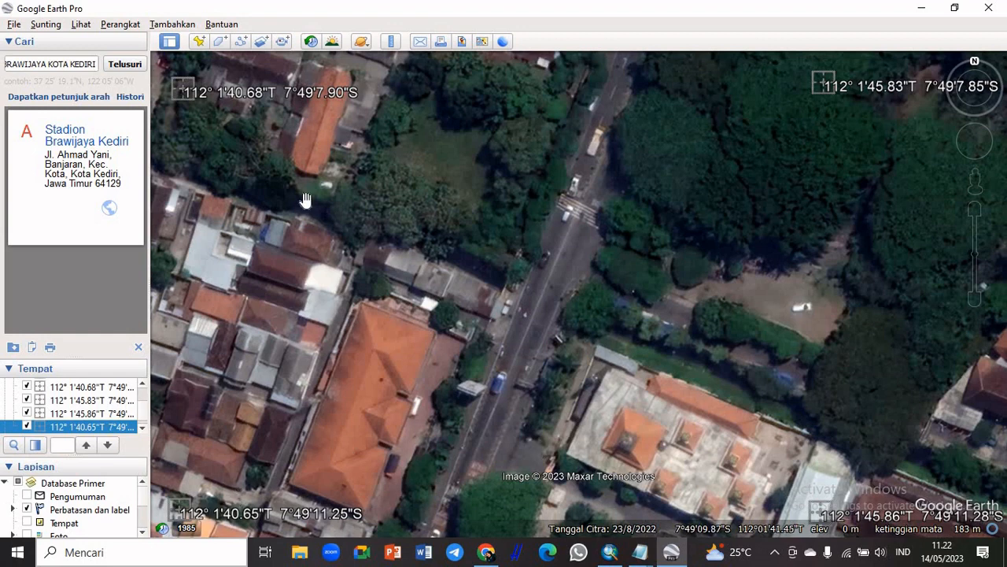
Start saving the view as an image and turn off the title and description, legend, scale and compass elements
{"action": "left_click", "coordinate": [463, 44]}
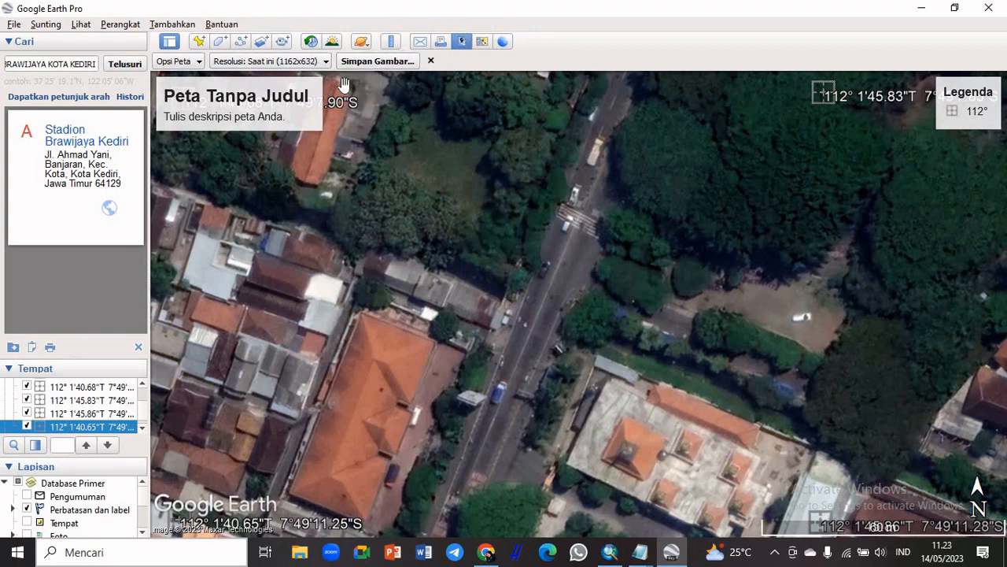
{"action": "left_click", "coordinate": [196, 63]}
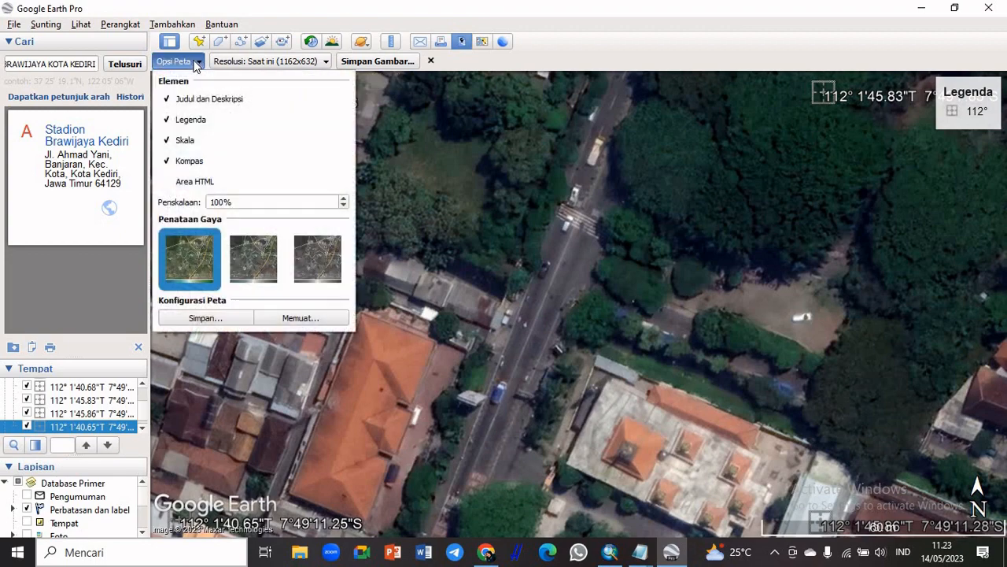
{"action": "left_click", "coordinate": [168, 100]}
{"action": "left_click", "coordinate": [169, 121]}
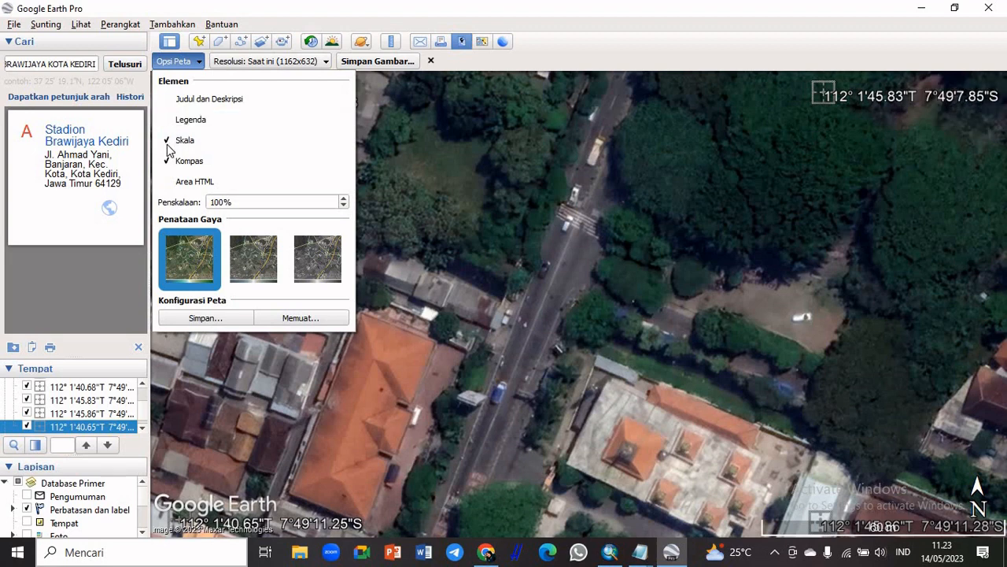
{"action": "left_click", "coordinate": [168, 142]}
{"action": "left_click", "coordinate": [169, 162]}
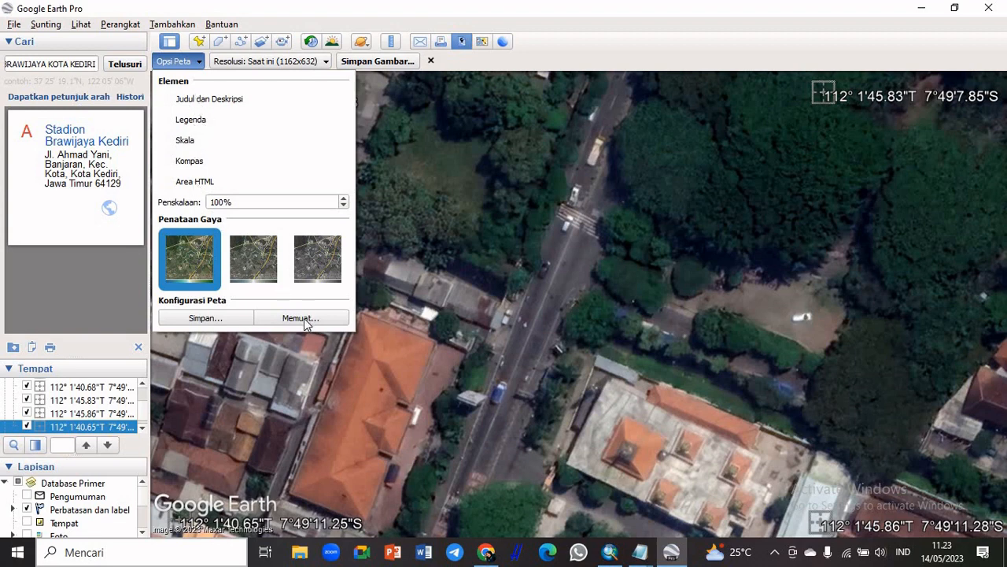
{"action": "left_click", "coordinate": [236, 320]}
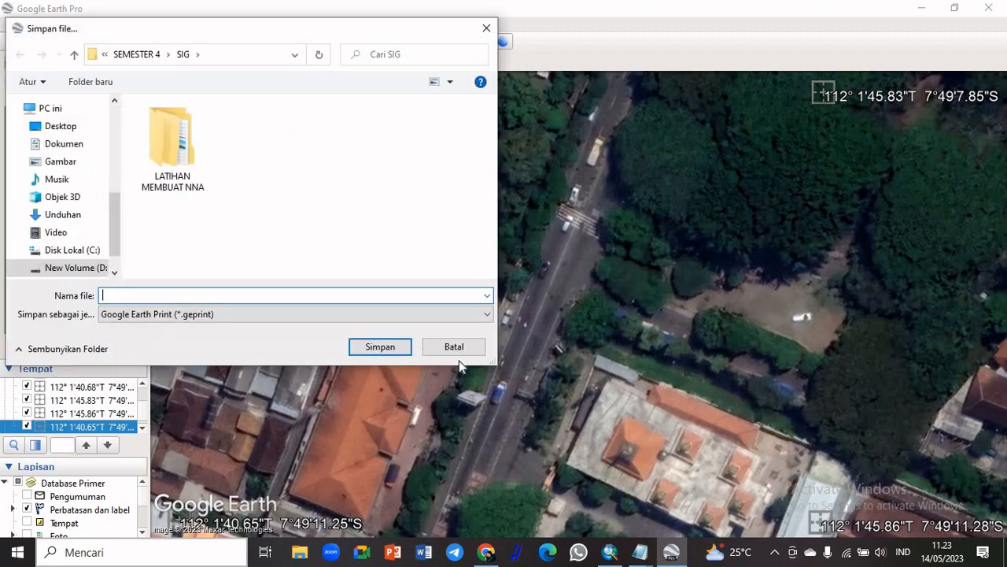
{"action": "left_click", "coordinate": [456, 349]}
{"action": "left_click", "coordinate": [199, 63]}
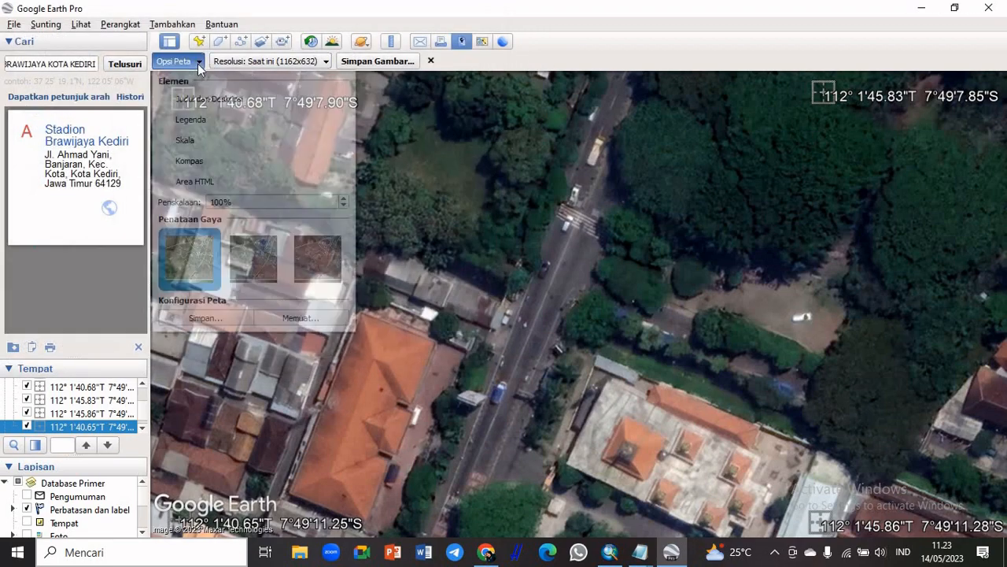
Set the image resolution to Maksimum (8192x4455) and choose the UAS SIG folder inside SEMESTER 4 as the save location
{"action": "left_click", "coordinate": [285, 62]}
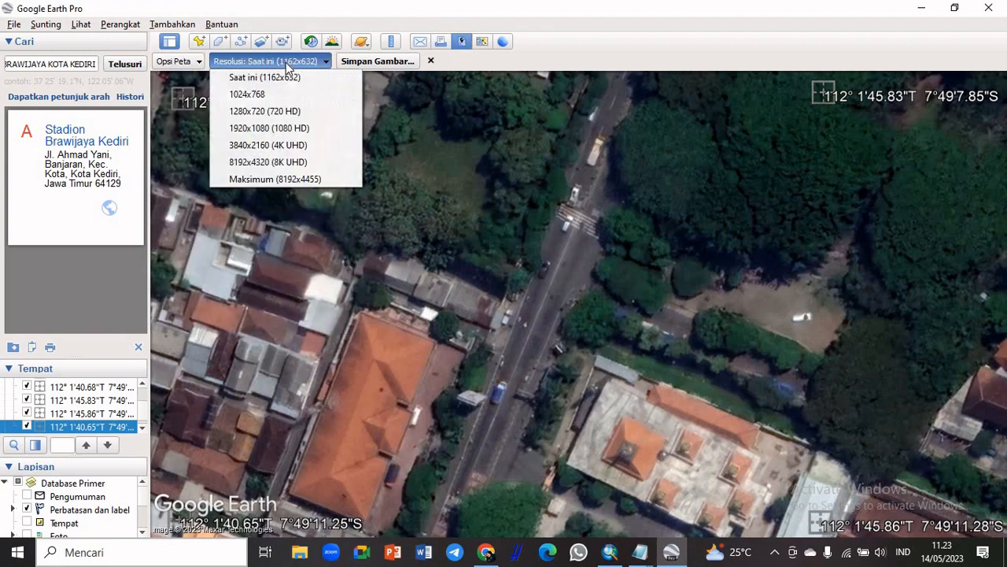
{"action": "left_click", "coordinate": [282, 178]}
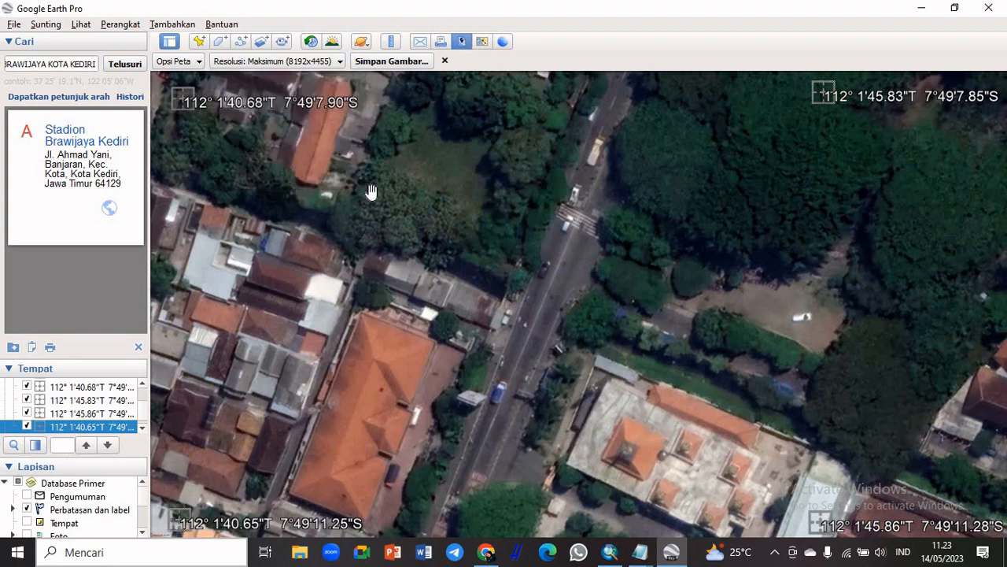
{"action": "left_click", "coordinate": [380, 60]}
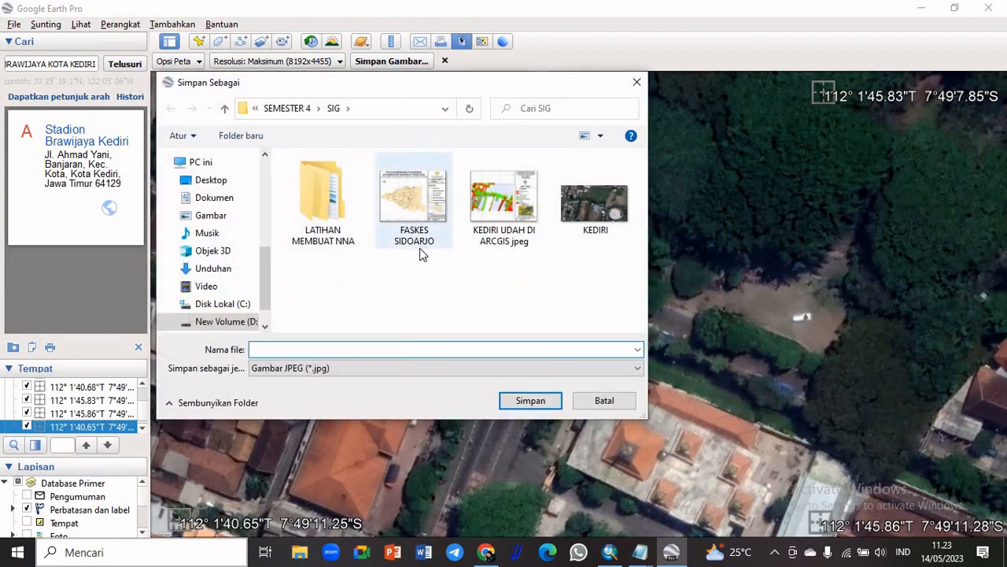
{"action": "left_click", "coordinate": [296, 111]}
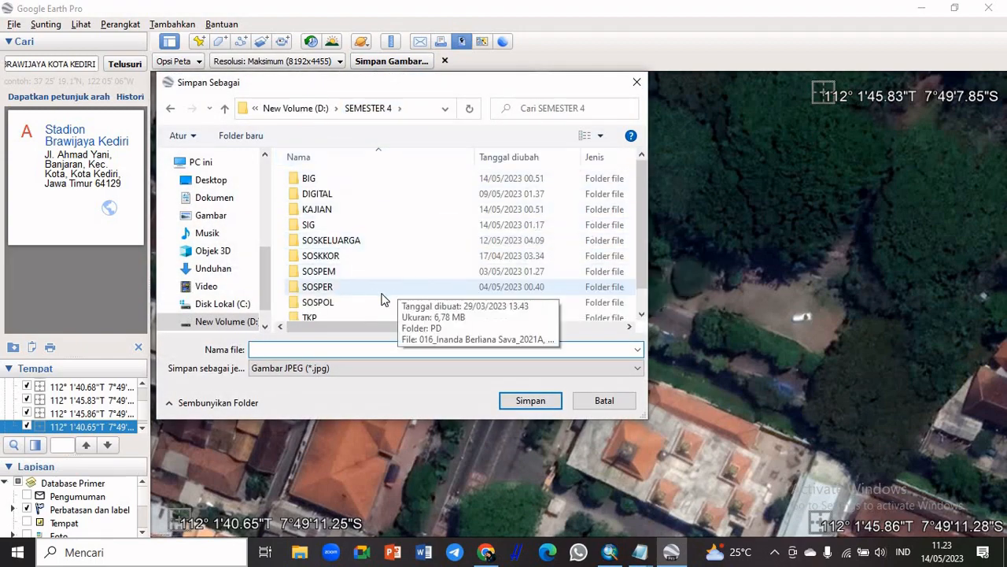
{"action": "scroll", "coordinate": [431, 248], "scroll_direction": "down", "scroll_amount": 1}
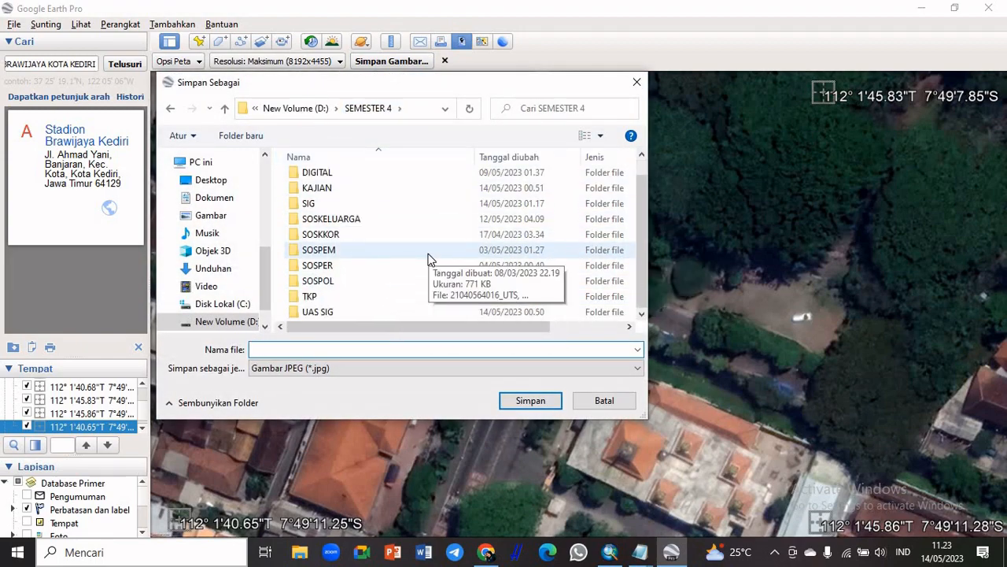
{"action": "left_click", "coordinate": [404, 310]}
{"action": "double_click", "coordinate": [403, 311]}
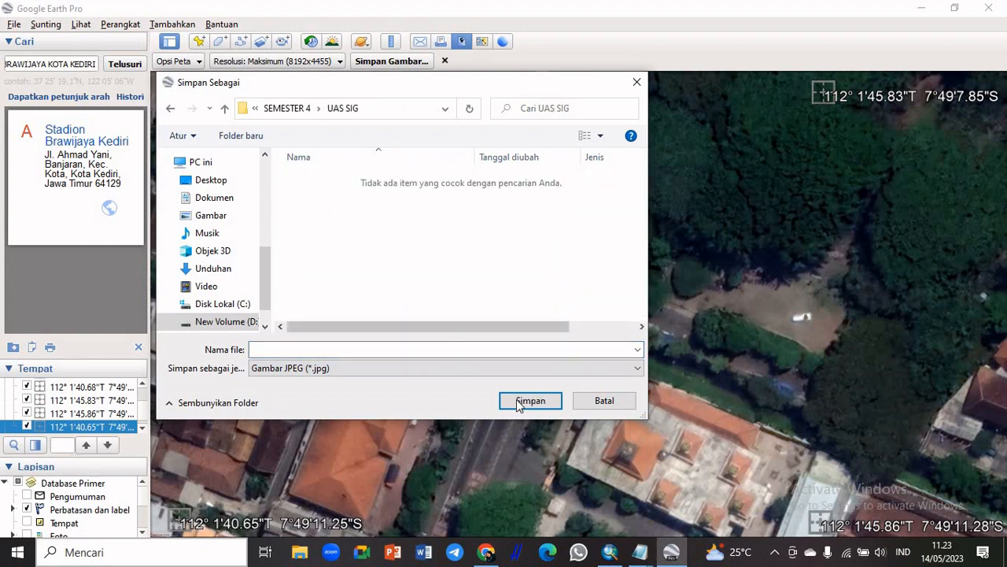
Name the JPEG image GOOGLE EARTH STADION and save it
{"action": "left_click", "coordinate": [396, 349]}
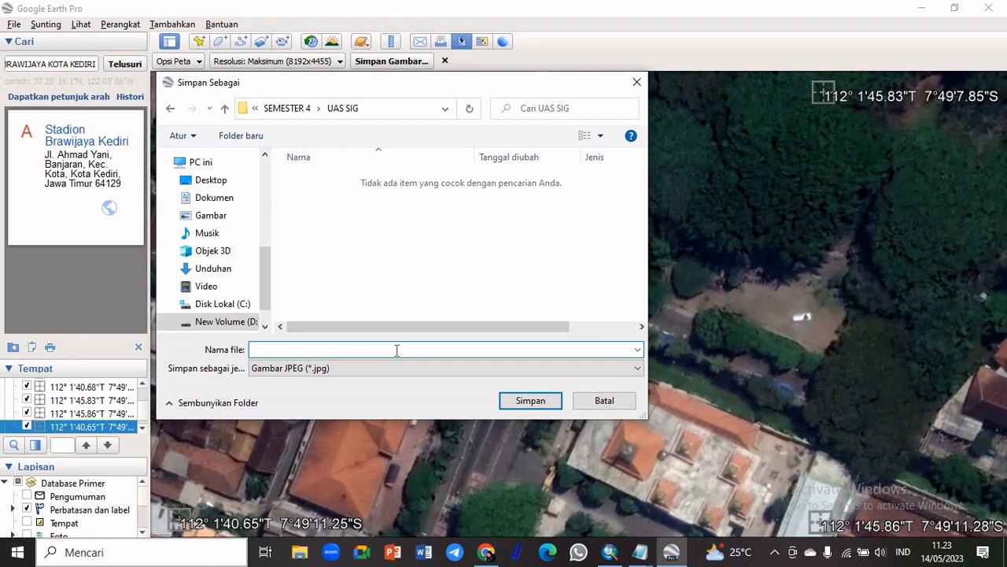
{"action": "type", "text": "GOOGLE EARTH STADION"}
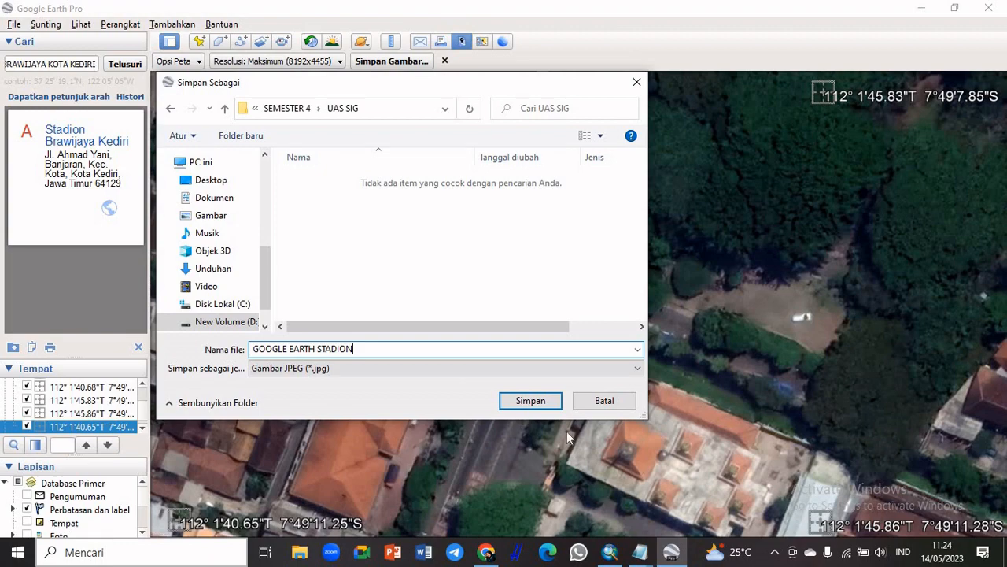
{"action": "left_click", "coordinate": [548, 404]}
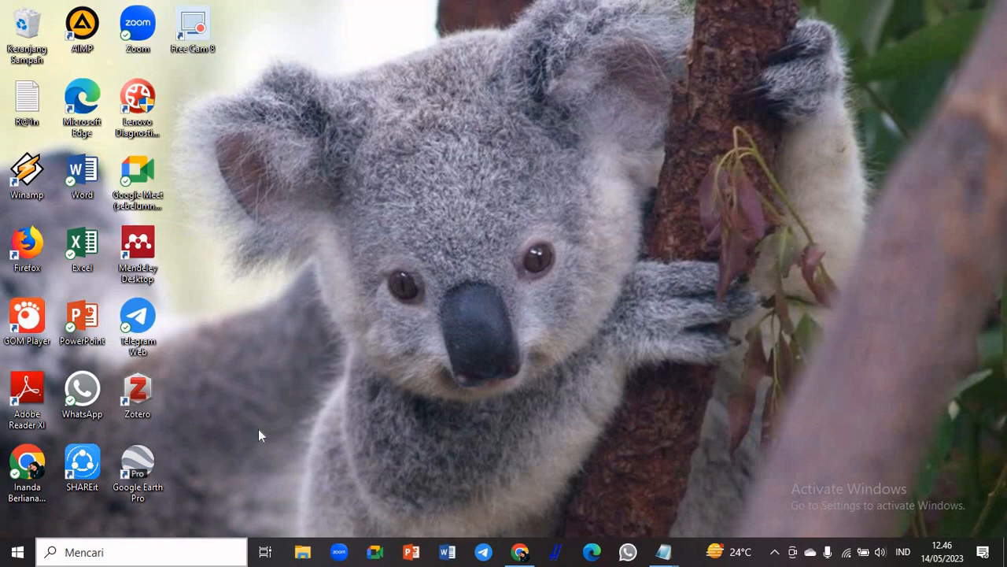
Switch to ArcMap 10.3, dismiss the Getting Started dialog to work in a blank map, and maximize the window
{"action": "key", "text": "super"}
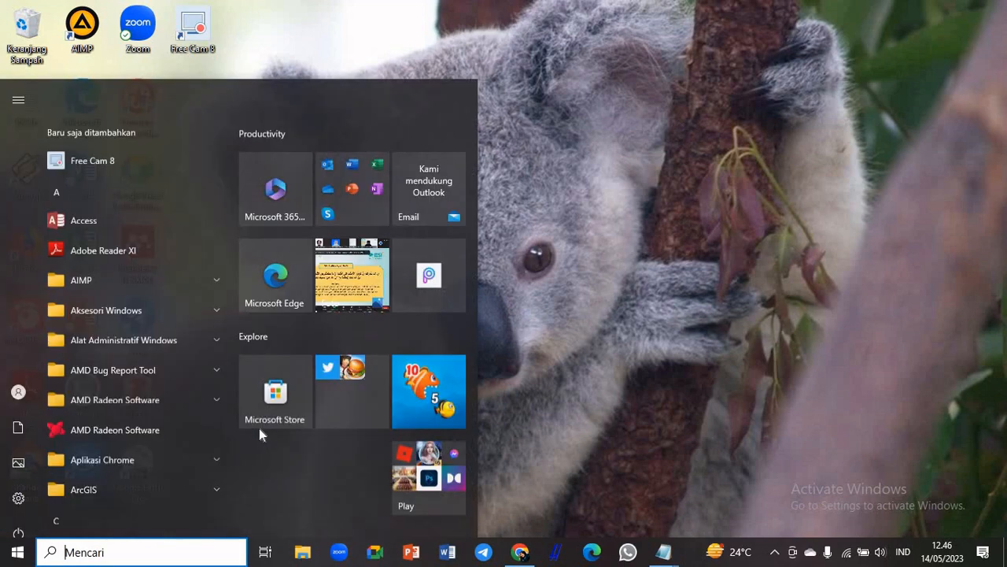
{"action": "type", "text": "arc"}
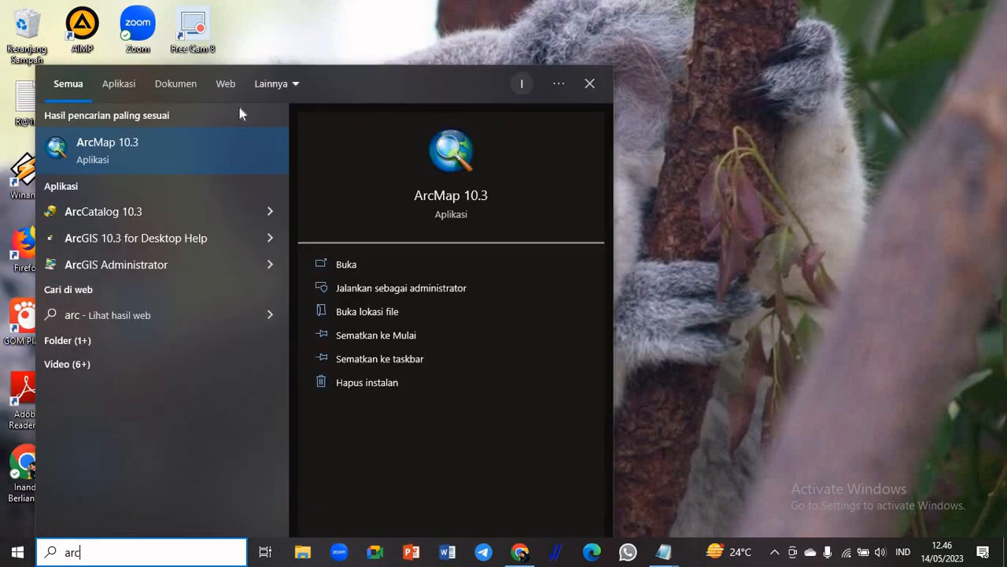
{"action": "left_click", "coordinate": [136, 154]}
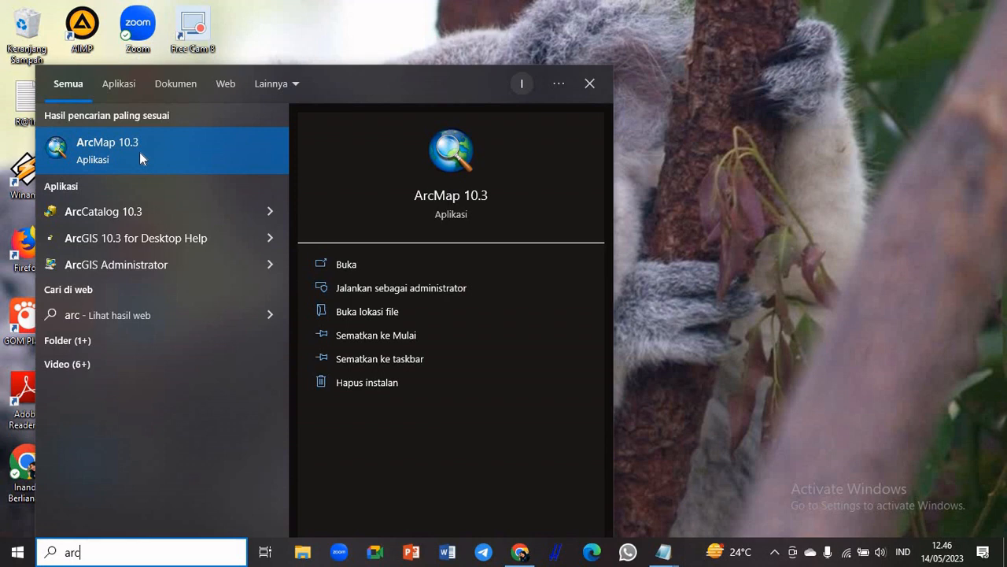
{"action": "left_click", "coordinate": [139, 152]}
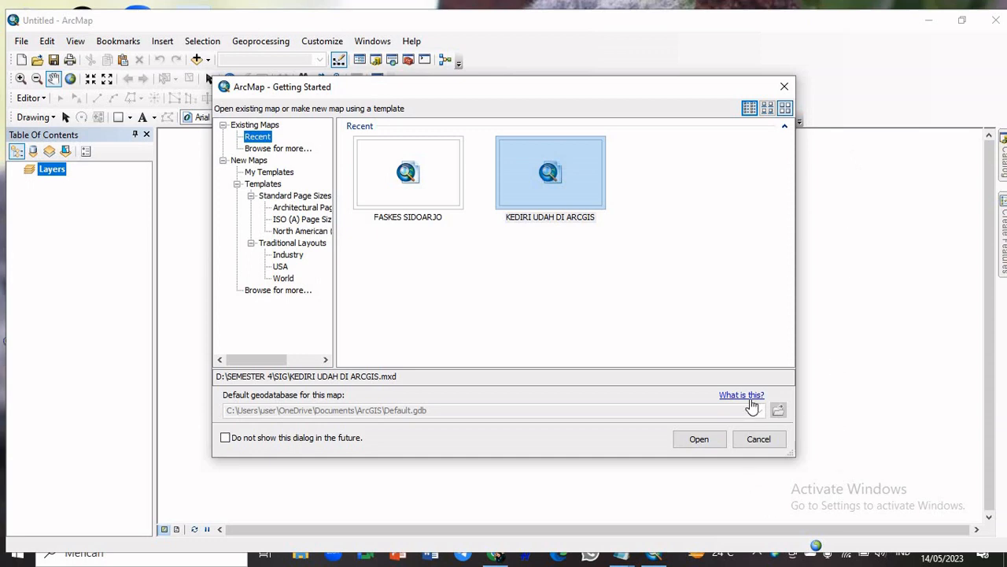
{"action": "left_click", "coordinate": [785, 87]}
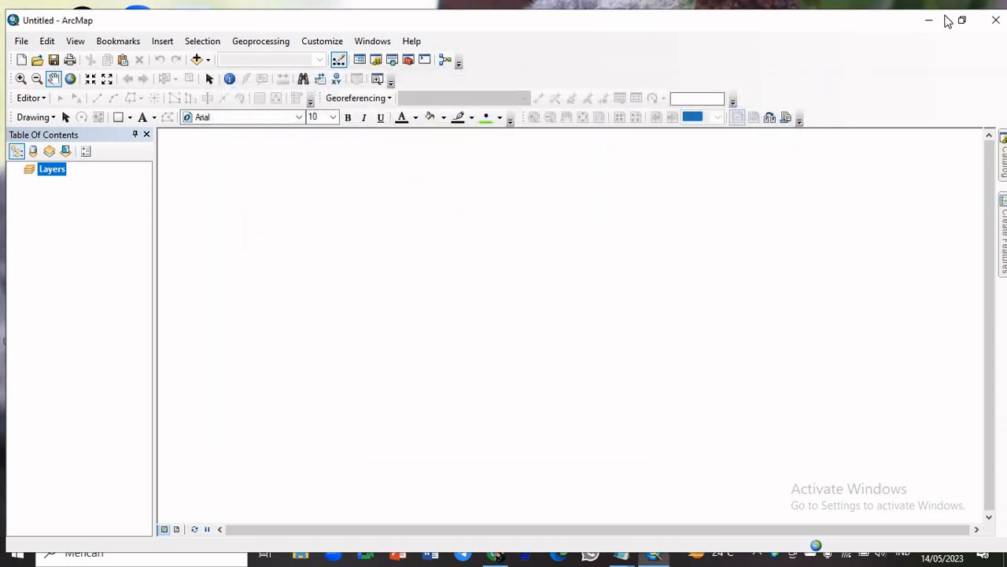
{"action": "left_click", "coordinate": [962, 20]}
{"action": "left_click", "coordinate": [708, 36]}
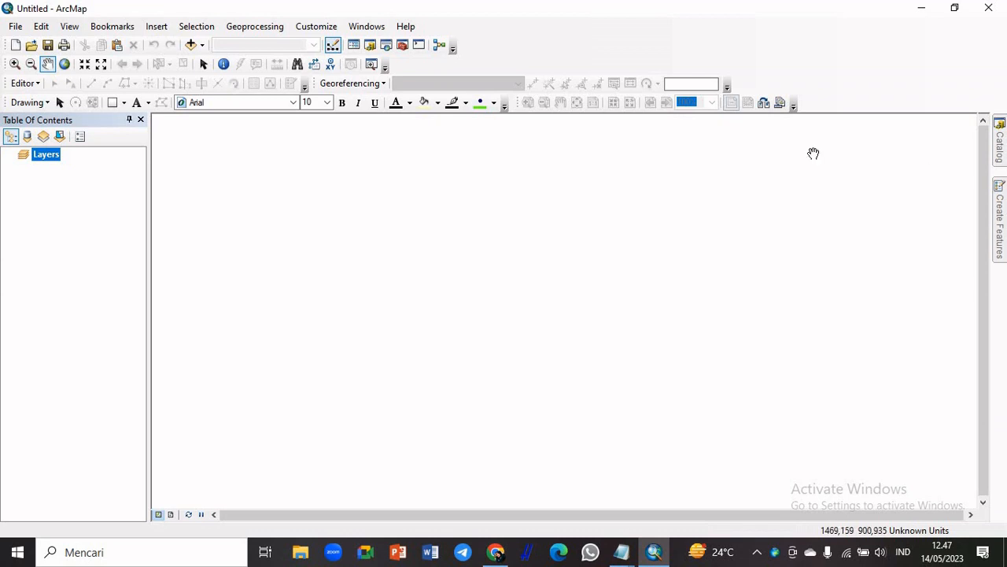
{"action": "left_click", "coordinate": [373, 30]}
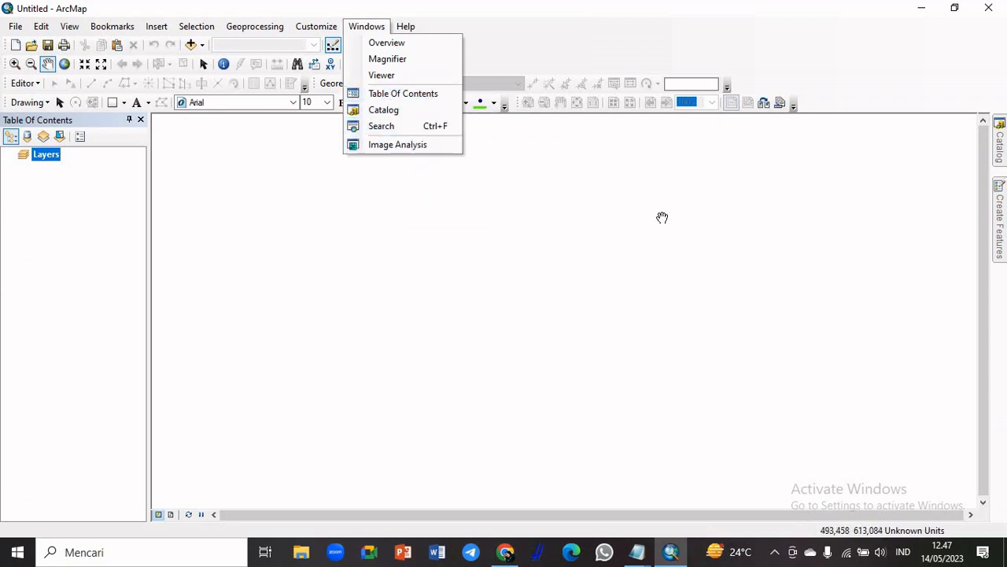
{"action": "left_click", "coordinate": [811, 196]}
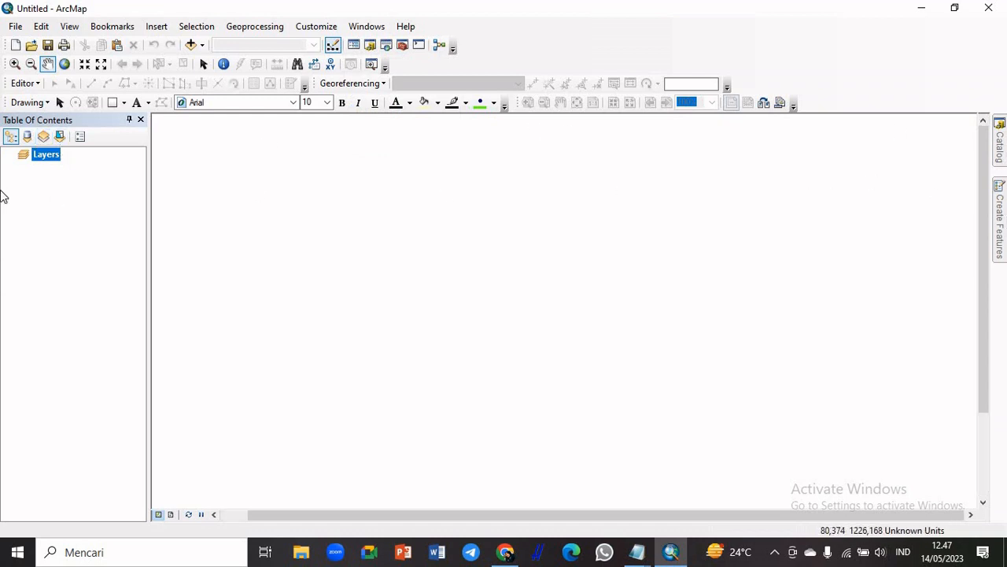
{"action": "left_click", "coordinate": [334, 30]}
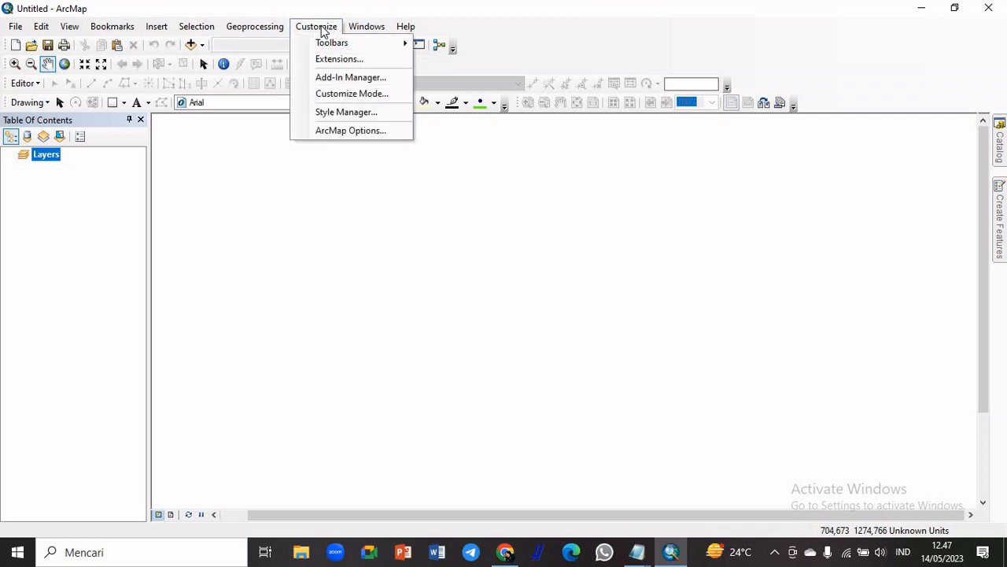
{"action": "mouse_move", "coordinate": [338, 44]}
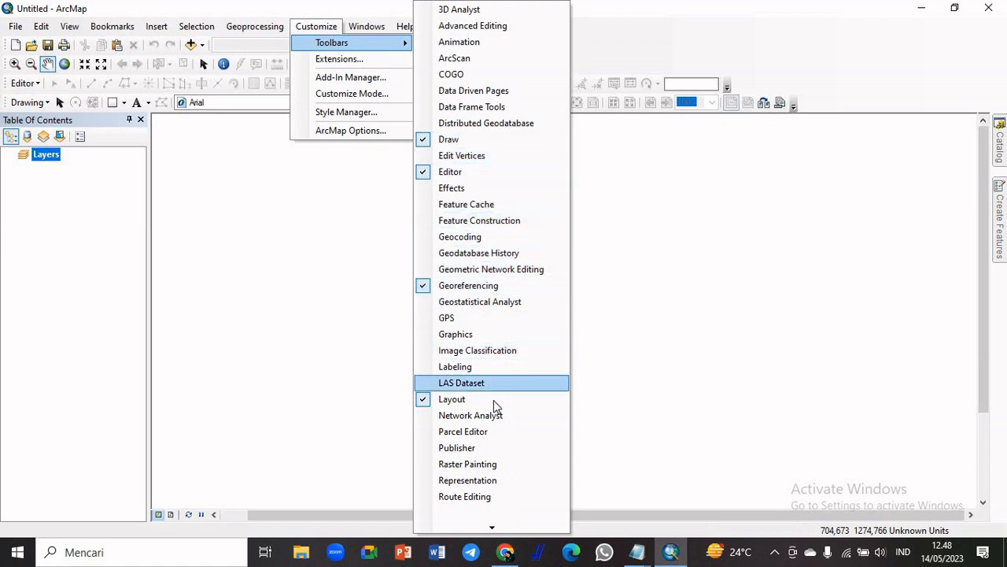
{"action": "mouse_move", "coordinate": [493, 527]}
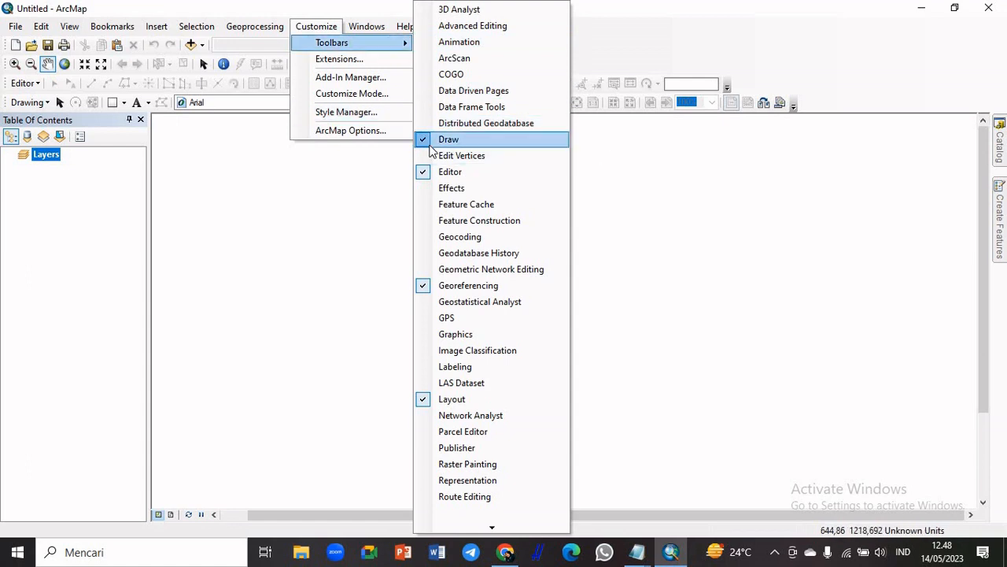
{"action": "left_click", "coordinate": [821, 150]}
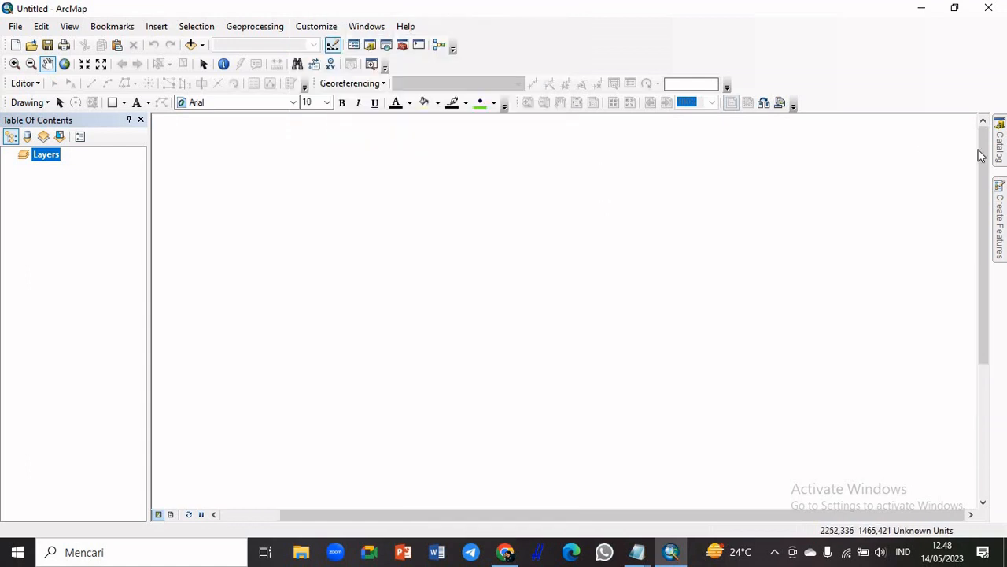
Add a folder connection to the UAS SIG folder inside SEMESTER 4 on drive D
{"action": "mouse_move", "coordinate": [1000, 154]}
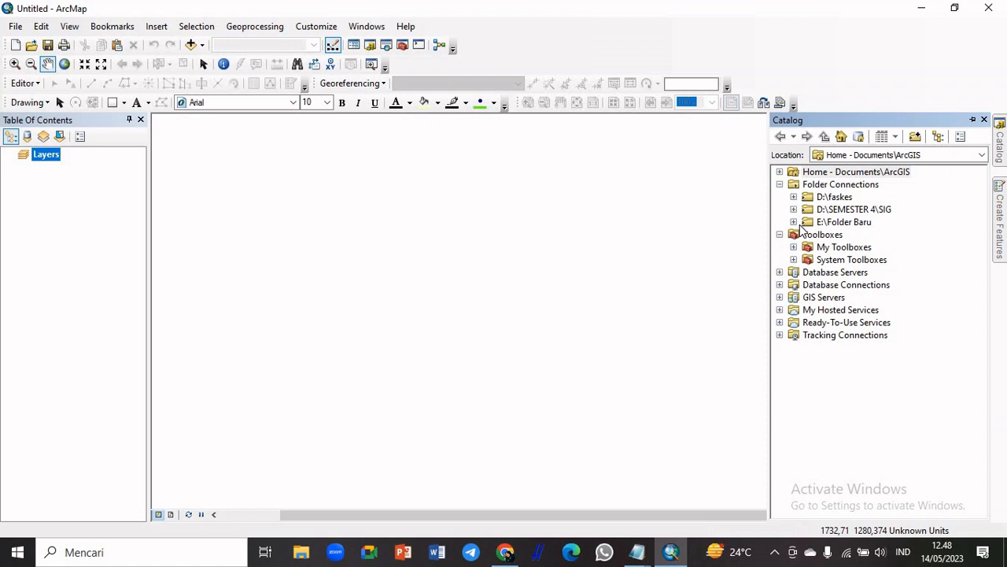
{"action": "left_click", "coordinate": [915, 137]}
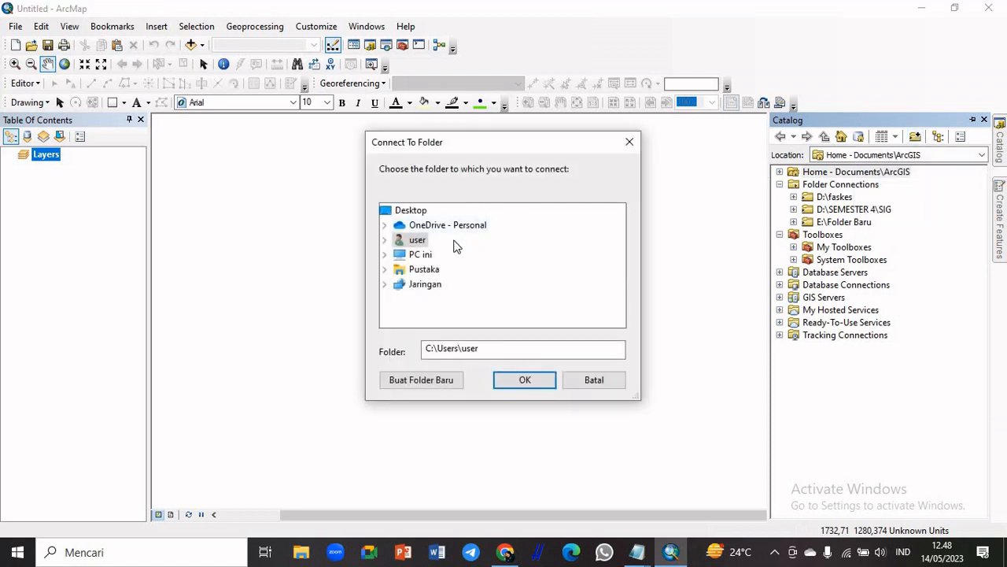
{"action": "double_click", "coordinate": [420, 254]}
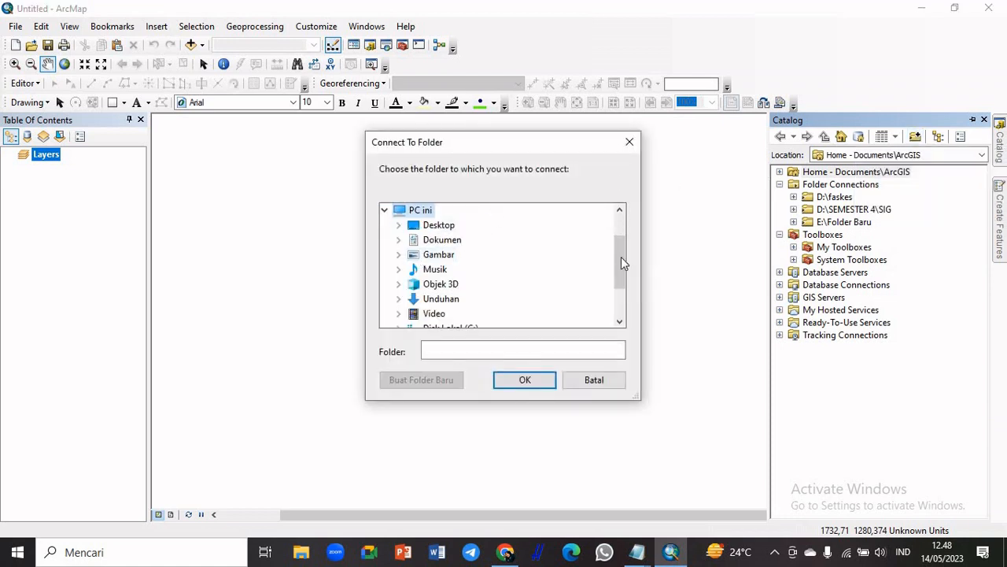
{"action": "left_click_drag", "start_coordinate": [620, 260], "coordinate": [623, 297]}
{"action": "double_click", "coordinate": [484, 286]}
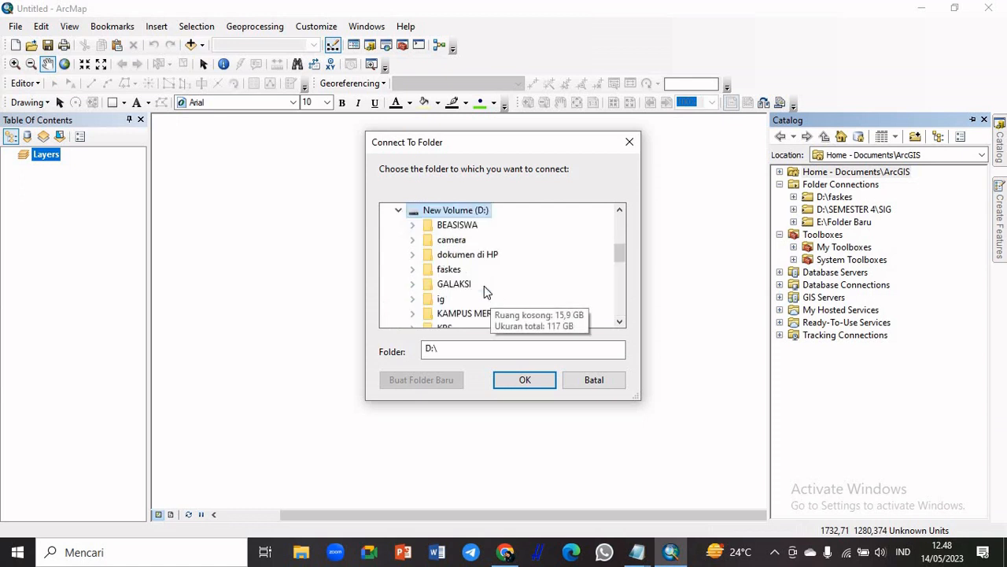
{"action": "left_click_drag", "start_coordinate": [624, 260], "coordinate": [621, 306]}
{"action": "double_click", "coordinate": [483, 269]}
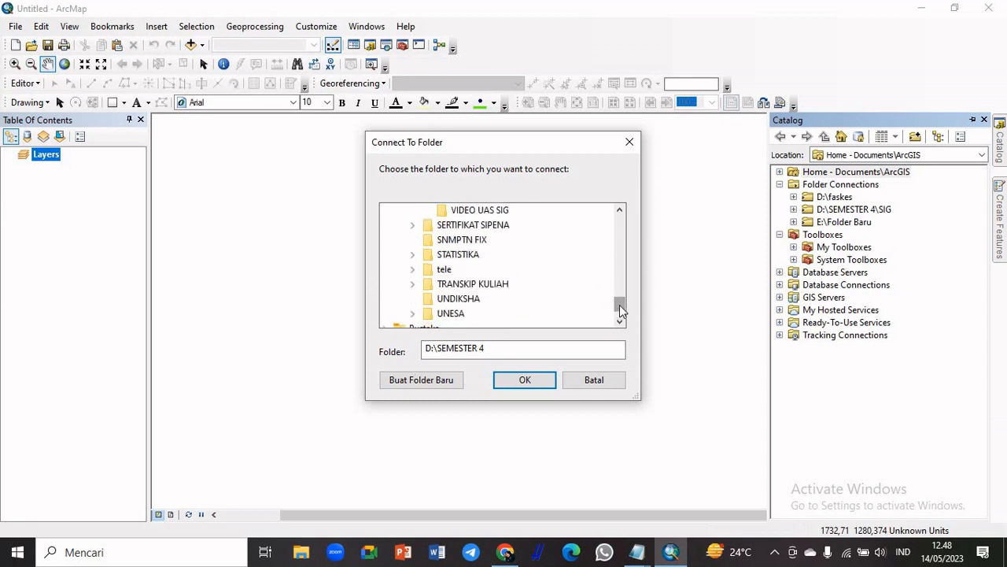
{"action": "scroll", "coordinate": [620, 311], "scroll_direction": "up", "scroll_amount": 2}
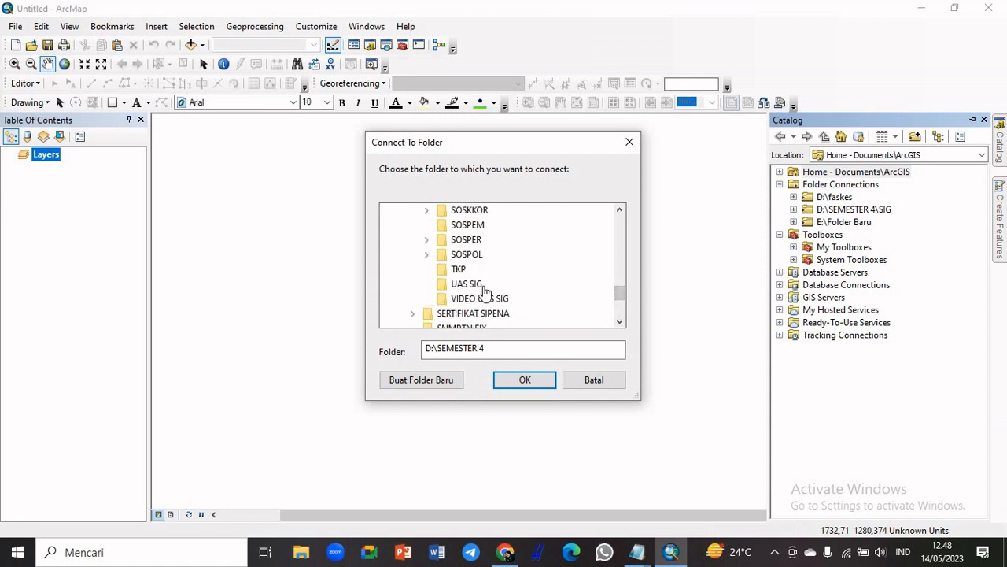
{"action": "left_click", "coordinate": [483, 287]}
{"action": "left_click", "coordinate": [547, 380]}
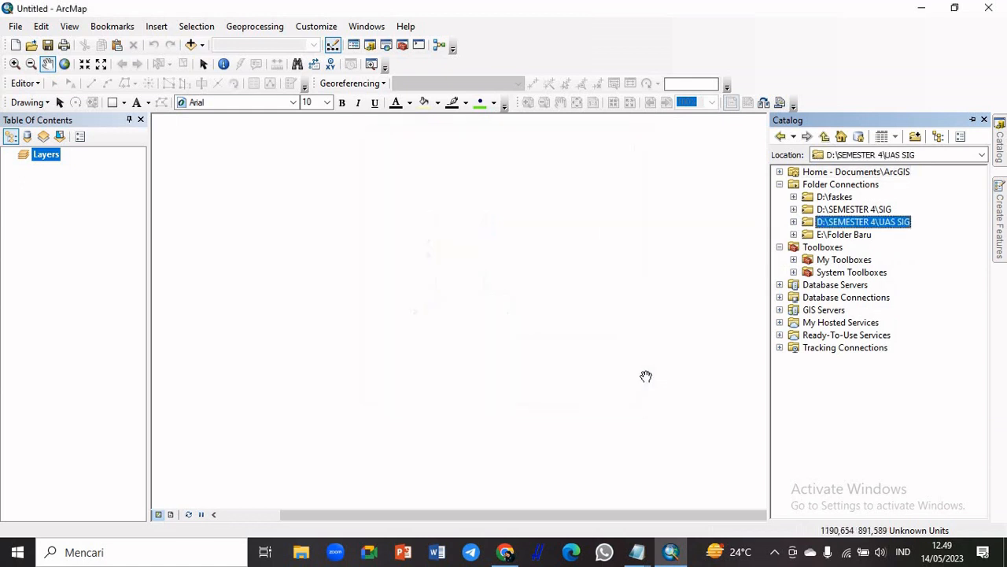
Open the spatial reference settings of GOOGLE EARTH STADION.jpg in the UAS SIG folder connection
{"action": "double_click", "coordinate": [869, 223]}
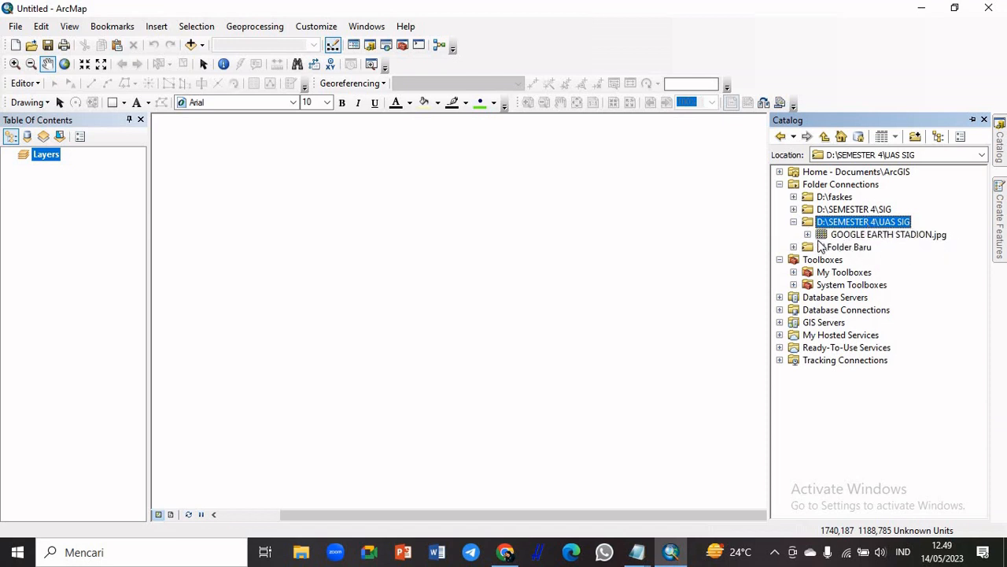
{"action": "left_click", "coordinate": [903, 235]}
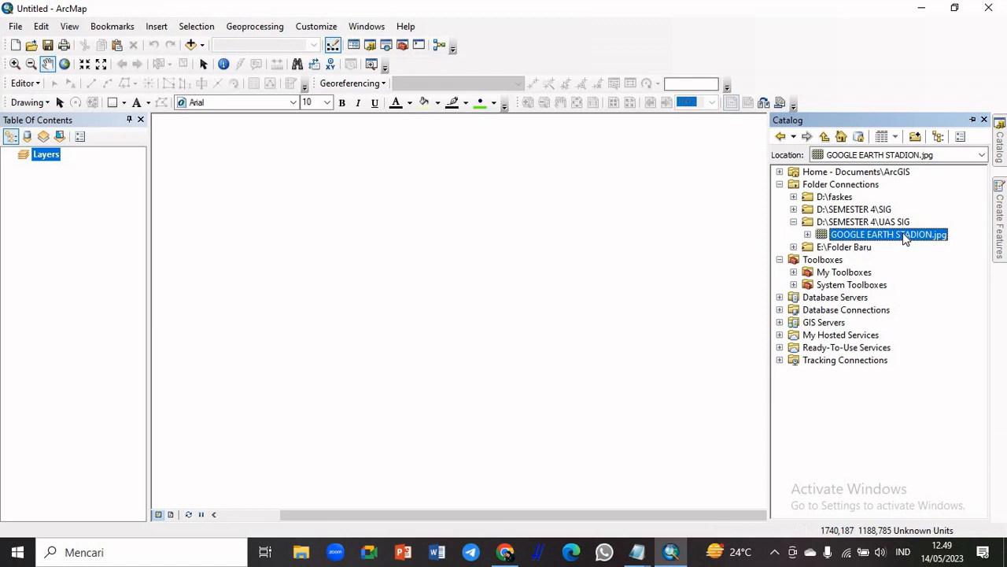
{"action": "right_click", "coordinate": [905, 238]}
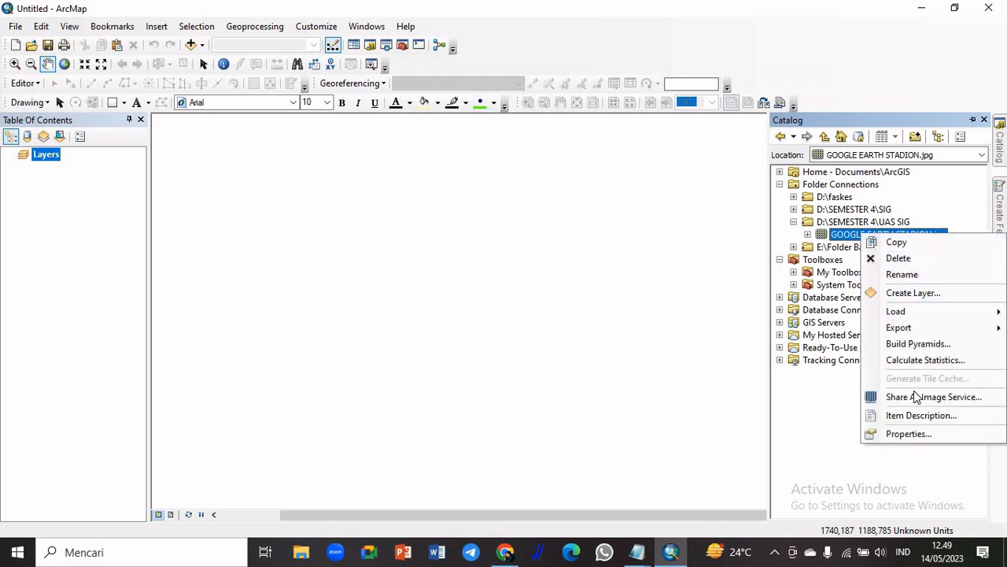
{"action": "left_click", "coordinate": [912, 434]}
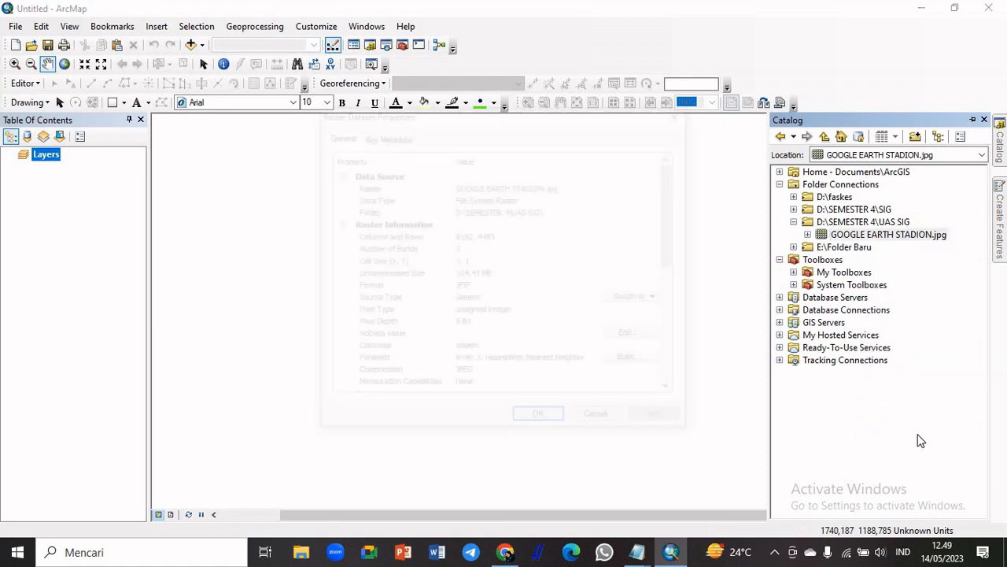
{"action": "left_click_drag", "start_coordinate": [669, 211], "coordinate": [695, 324]}
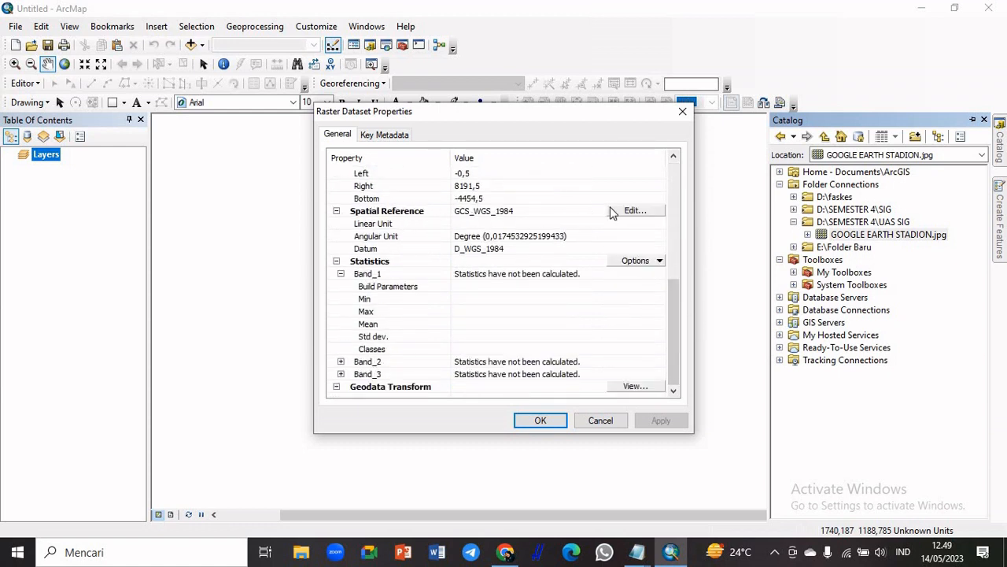
{"action": "left_click", "coordinate": [629, 211]}
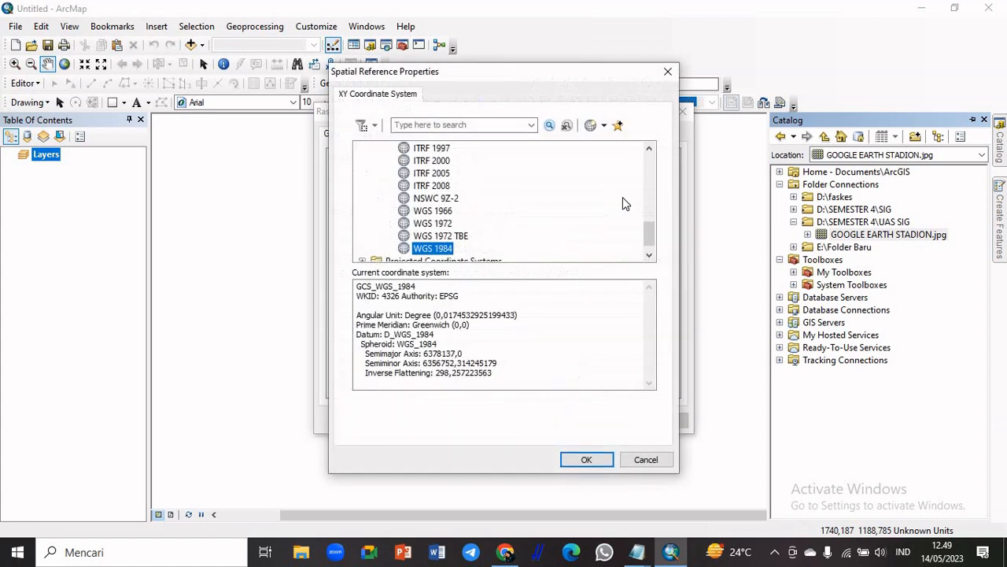
Assign the World geographic coordinate system WGS 1984 to the image and accept its raster dataset properties
{"action": "left_click_drag", "start_coordinate": [648, 238], "coordinate": [647, 154]}
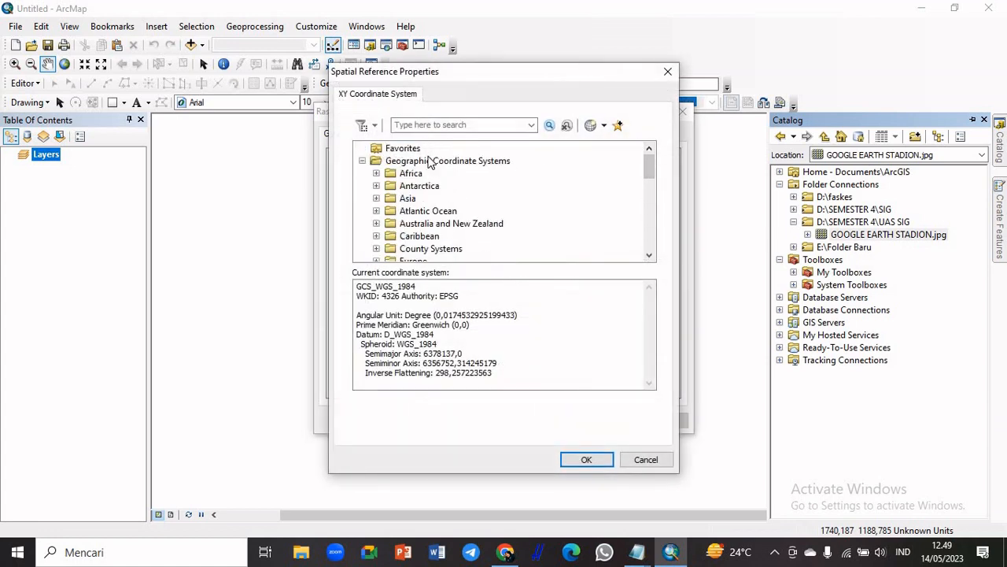
{"action": "left_click", "coordinate": [453, 163]}
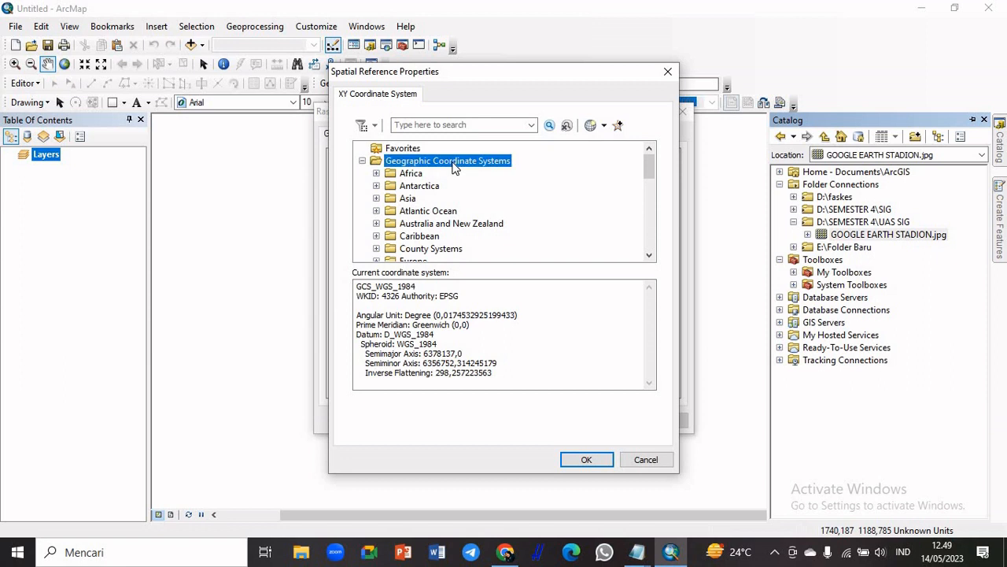
{"action": "double_click", "coordinate": [452, 163]}
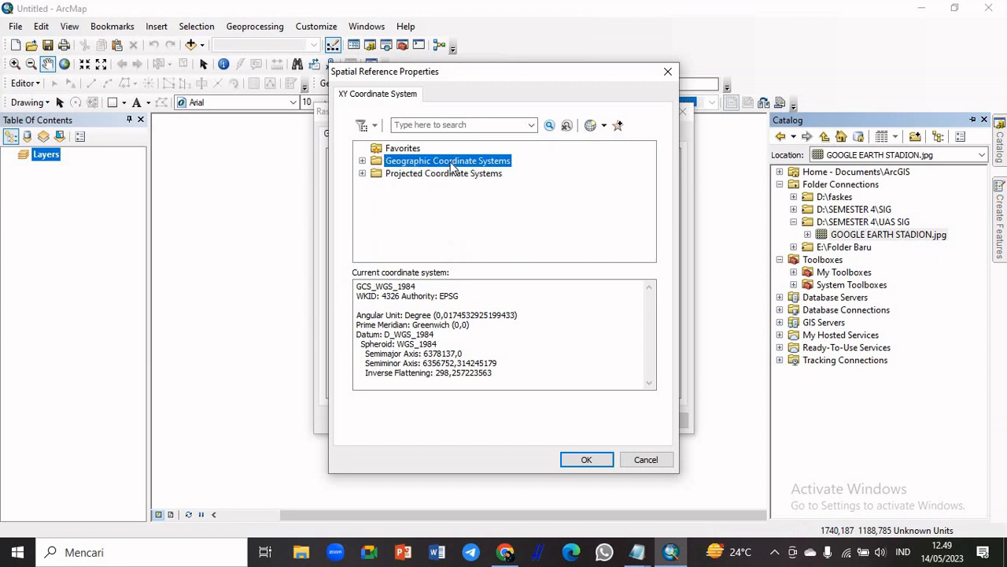
{"action": "double_click", "coordinate": [494, 163]}
{"action": "scroll", "coordinate": [654, 197], "scroll_direction": "down", "scroll_amount": 5}
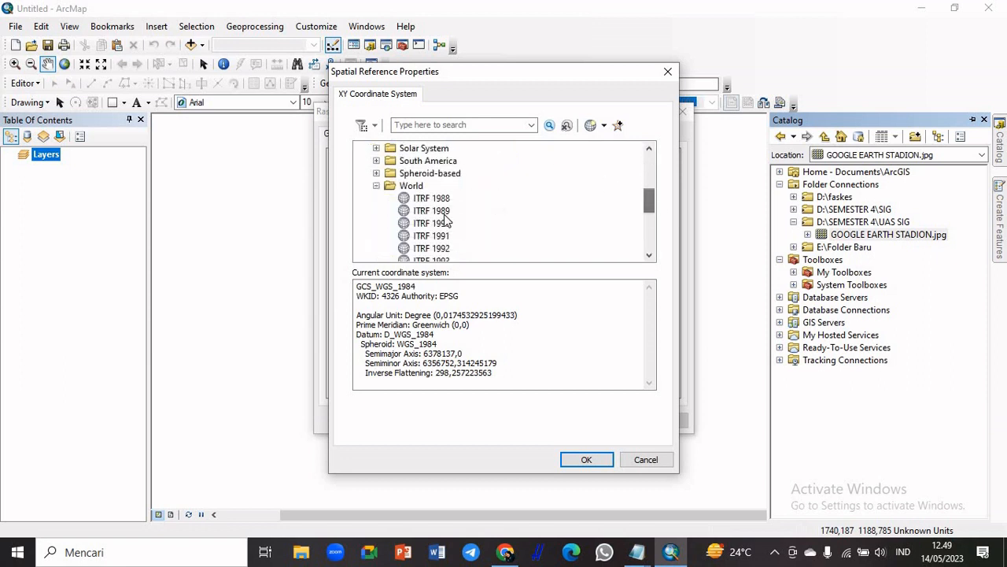
{"action": "double_click", "coordinate": [423, 188]}
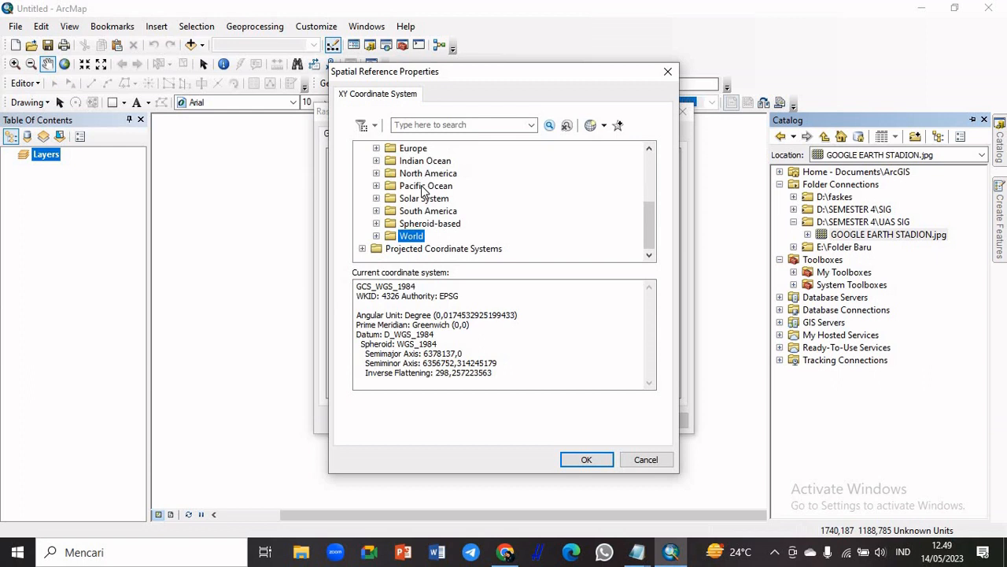
{"action": "double_click", "coordinate": [412, 236]}
{"action": "left_click_drag", "start_coordinate": [653, 224], "coordinate": [656, 247]}
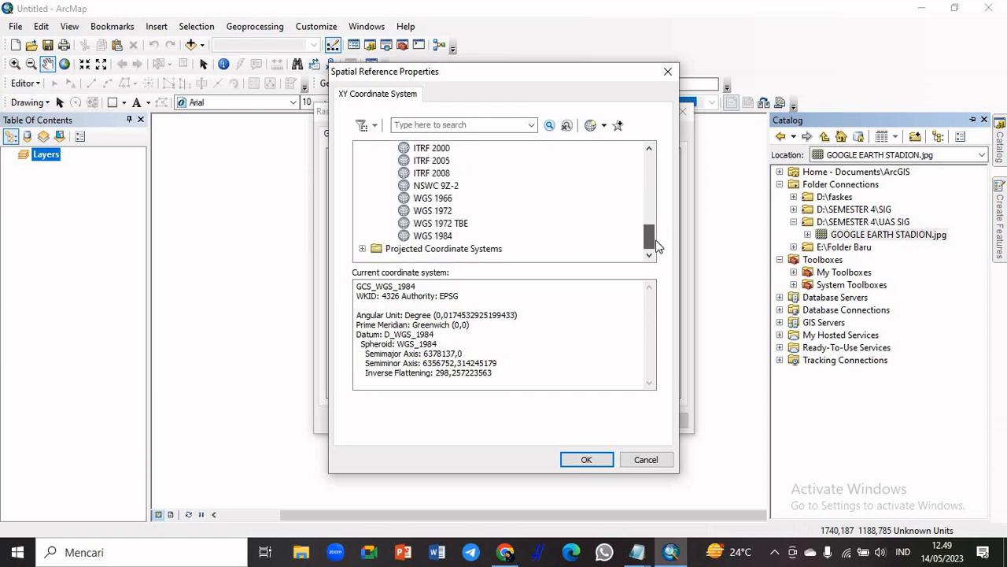
{"action": "left_click", "coordinate": [443, 236]}
{"action": "left_click", "coordinate": [584, 460]}
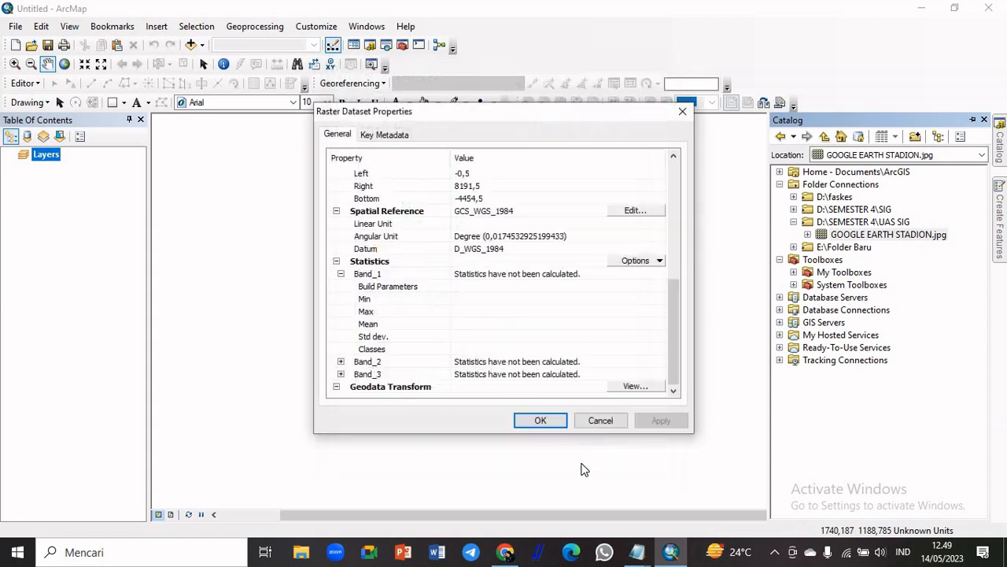
{"action": "left_click", "coordinate": [540, 419]}
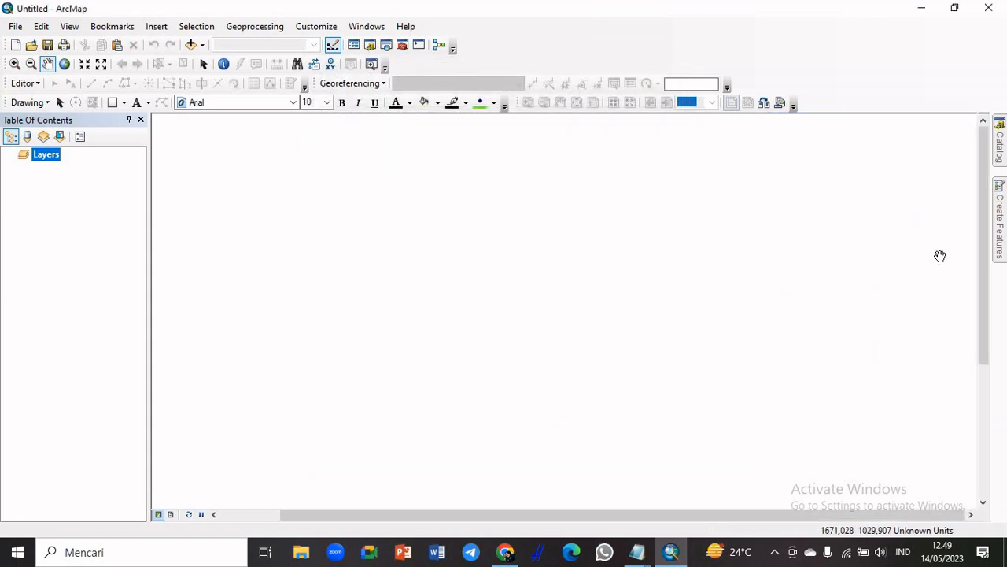
Add GOOGLE EARTH STADION.jpg to the map as a layer and dismiss the inconsistent extent warning
{"action": "mouse_move", "coordinate": [999, 142]}
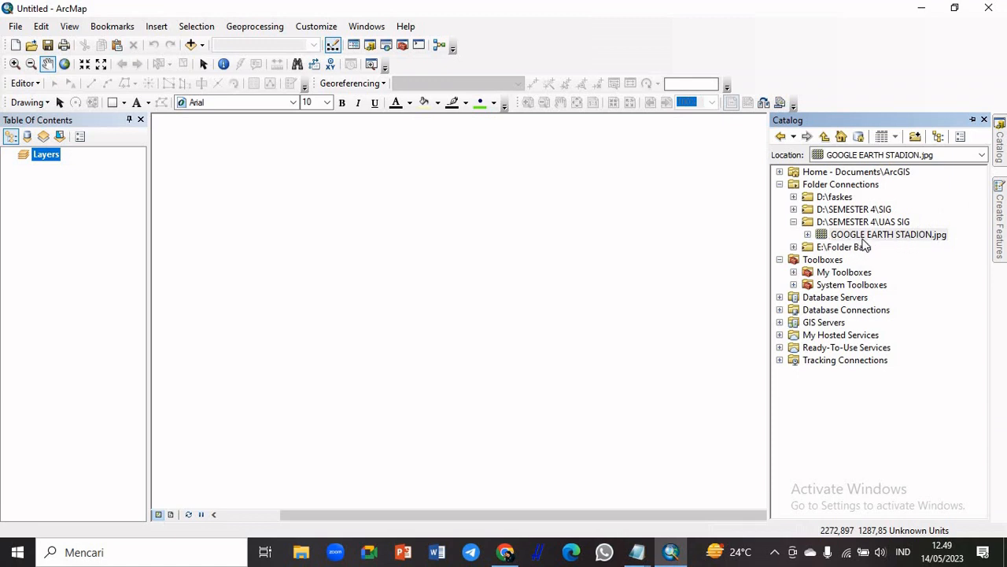
{"action": "left_click", "coordinate": [839, 235]}
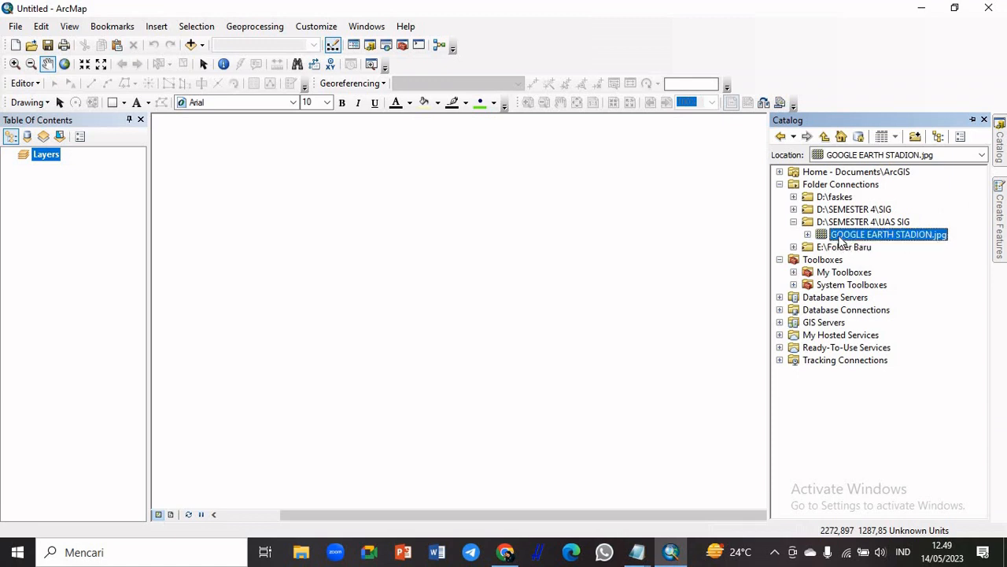
{"action": "left_click_drag", "start_coordinate": [840, 240], "coordinate": [729, 251]}
{"action": "left_click_drag", "start_coordinate": [622, 241], "coordinate": [606, 243]}
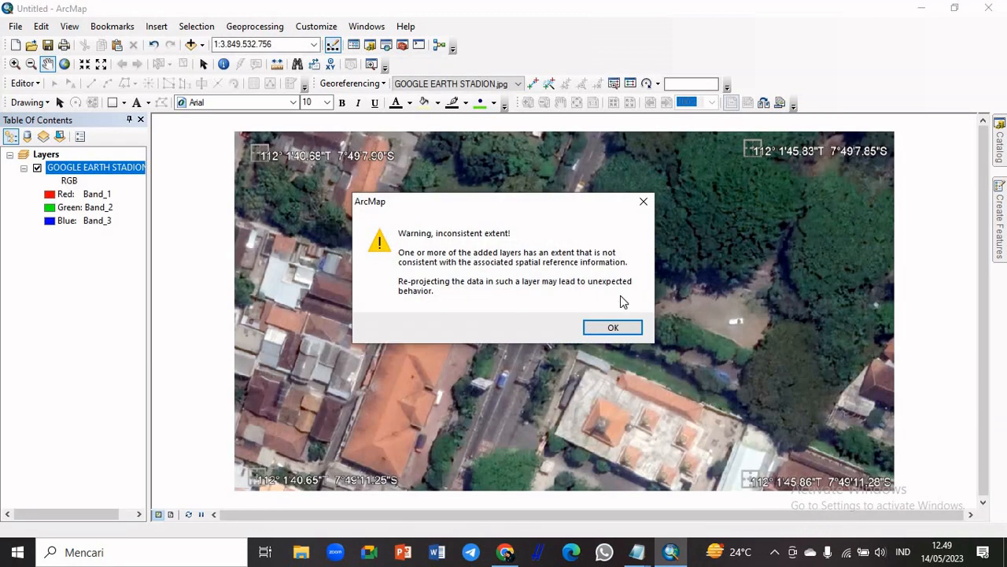
{"action": "left_click", "coordinate": [630, 327]}
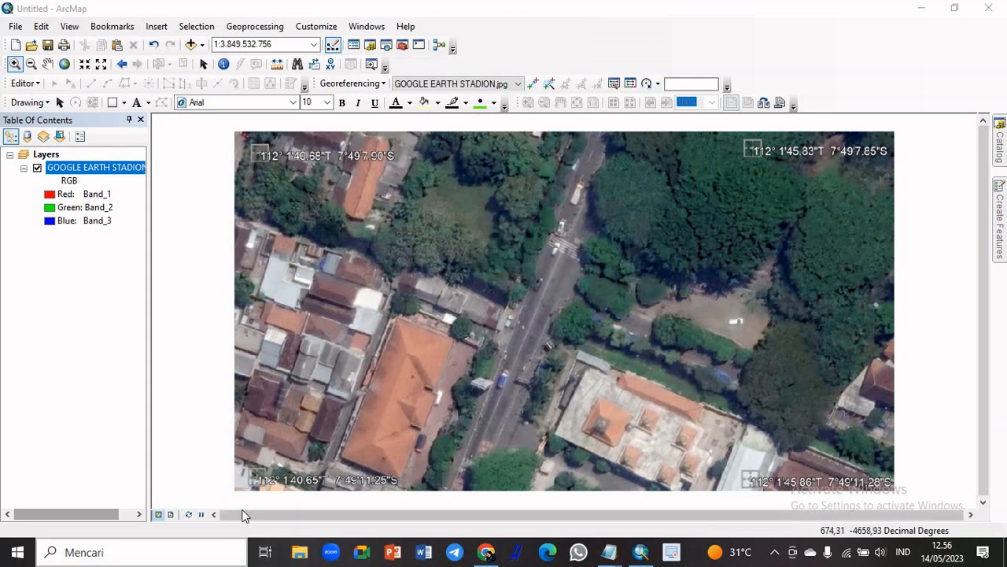
Place the first georeferencing control point at the centre of the image's upper-left corner marker
{"action": "left_click", "coordinate": [14, 65]}
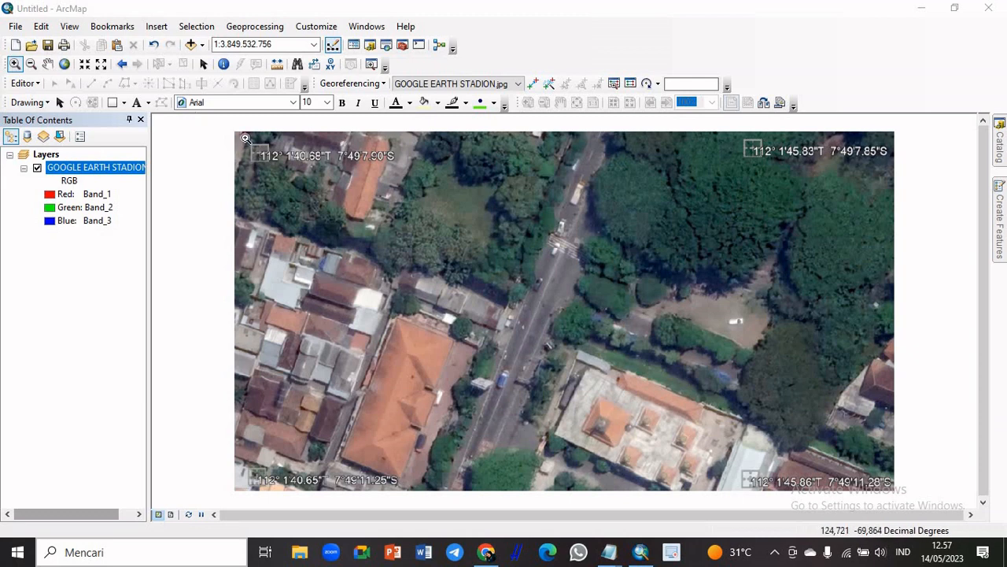
{"action": "left_click_drag", "start_coordinate": [246, 138], "coordinate": [402, 174]}
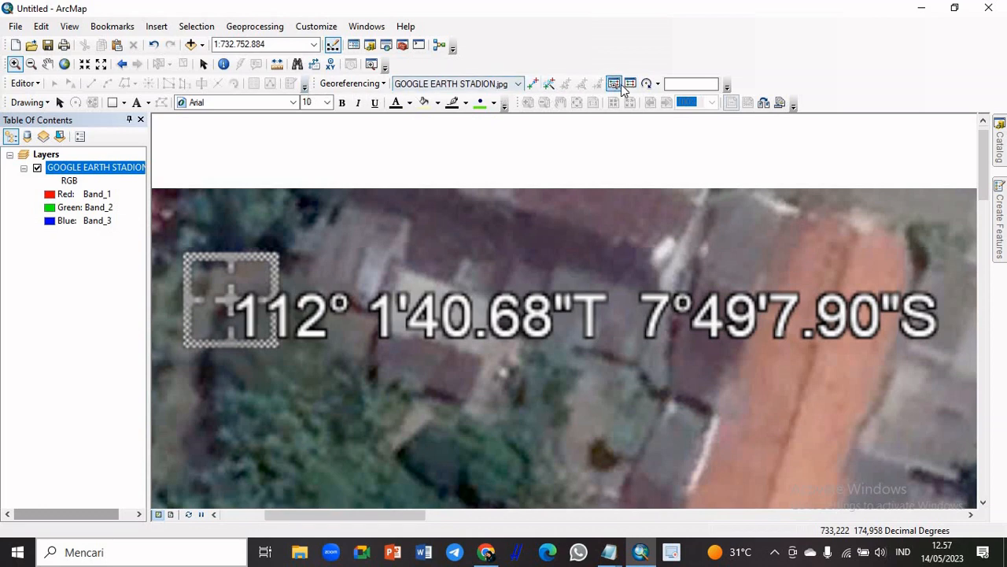
{"action": "left_click", "coordinate": [533, 84]}
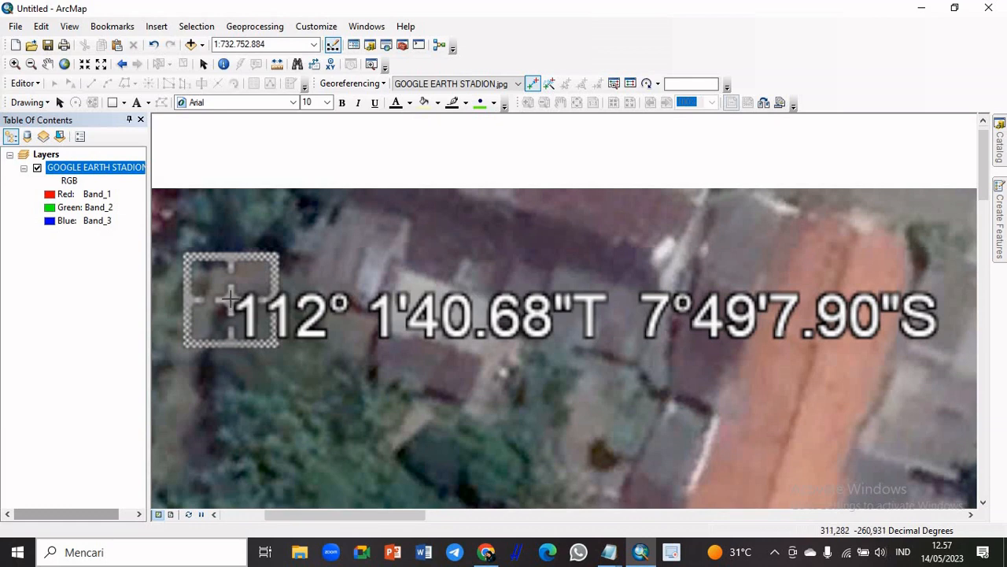
{"action": "left_click", "coordinate": [230, 297]}
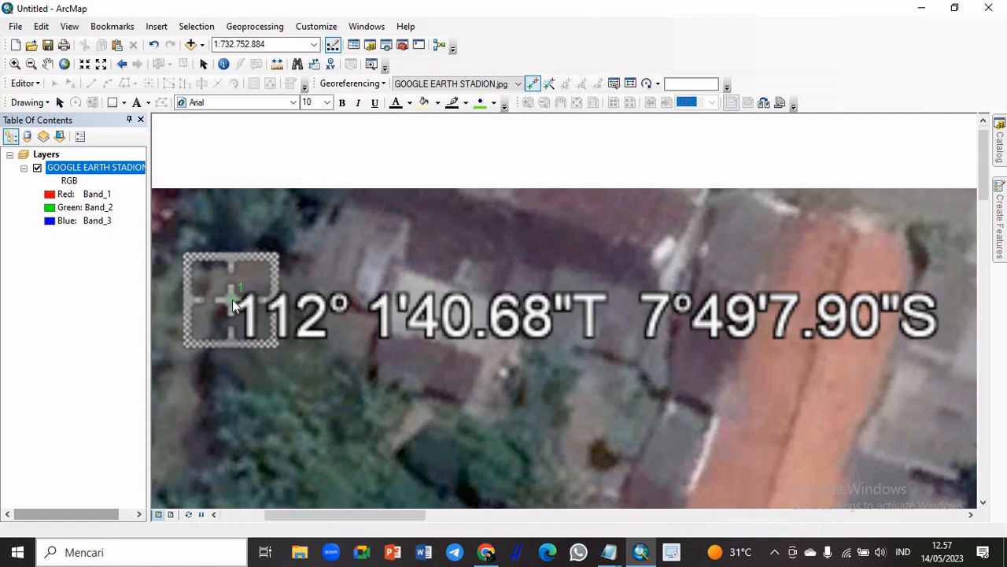
Set the first control point's longitude in degrees, minutes and seconds to 112° 1' 40,68"
{"action": "right_click", "coordinate": [233, 304]}
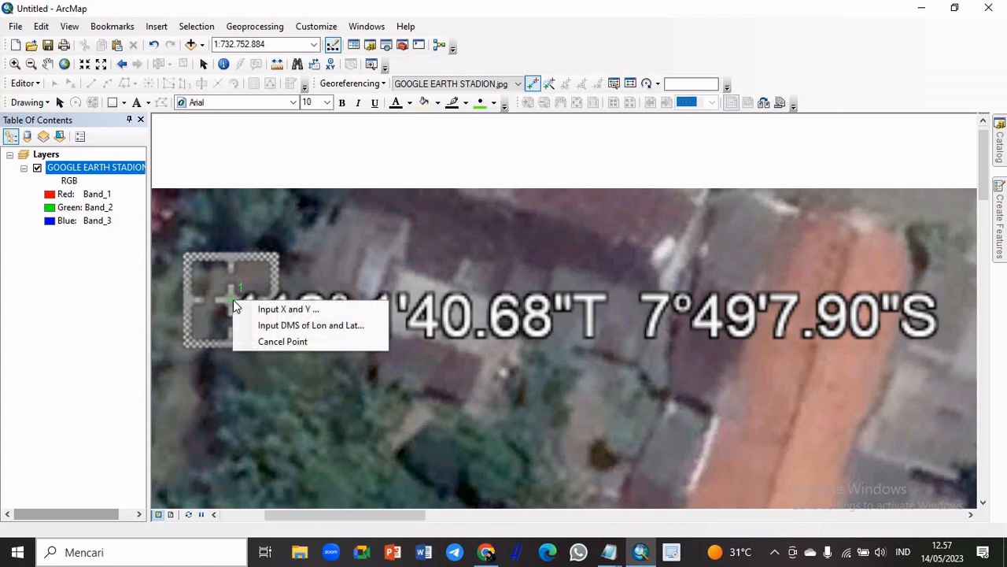
{"action": "left_click", "coordinate": [277, 329]}
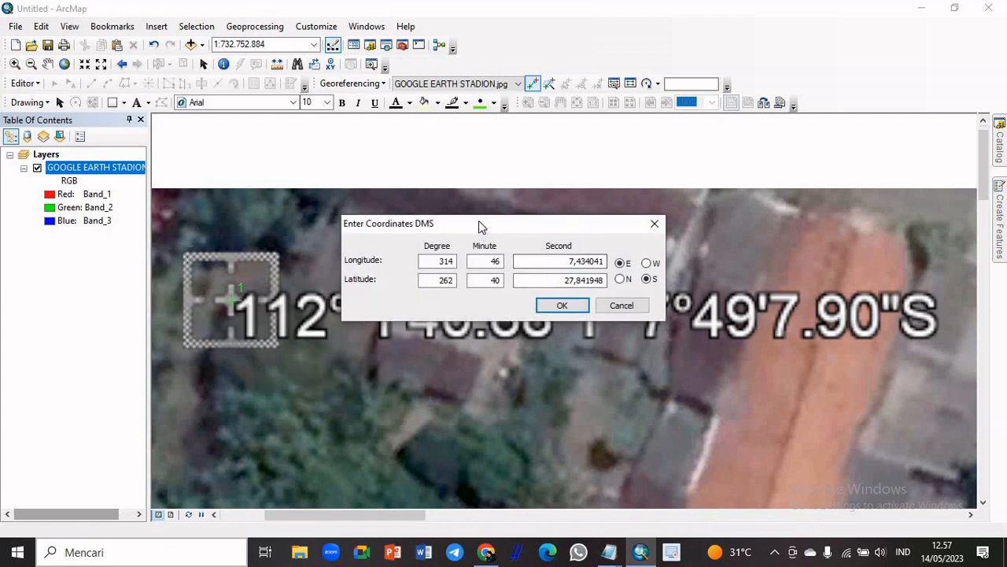
{"action": "left_click_drag", "start_coordinate": [479, 221], "coordinate": [478, 180]}
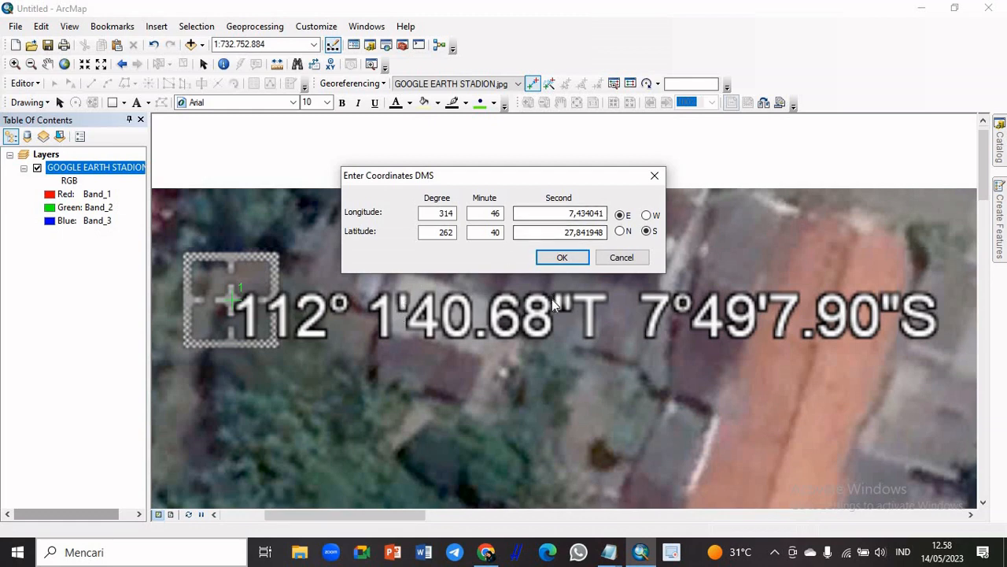
{"action": "double_click", "coordinate": [446, 214]}
{"action": "type", "text": "112"}
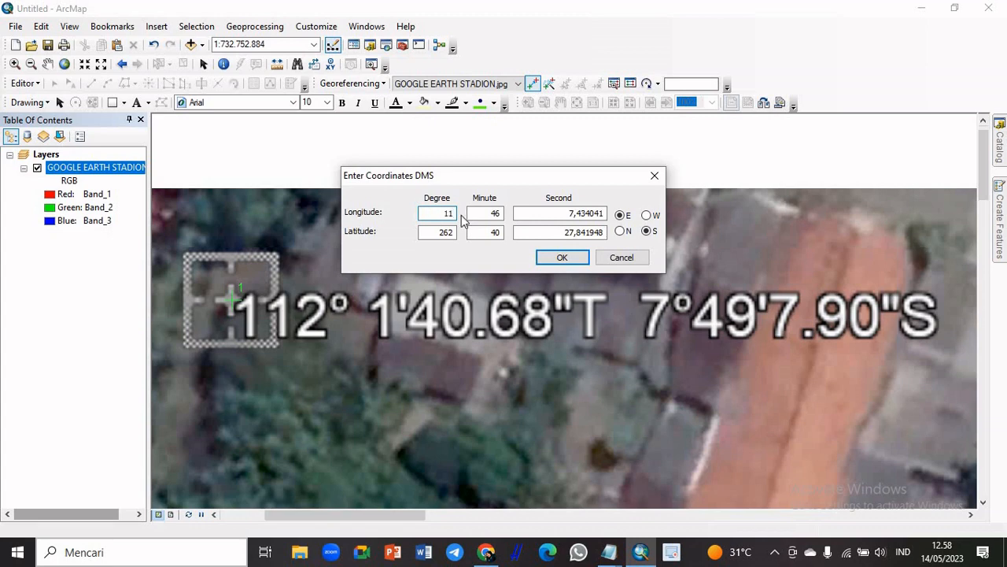
{"action": "key", "text": "Tab"}
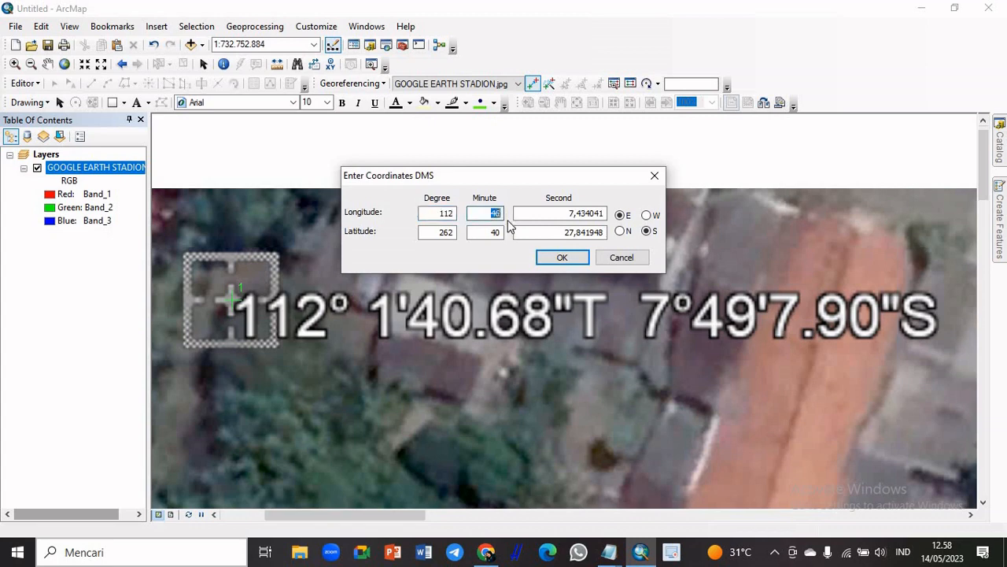
{"action": "type", "text": "1"}
{"action": "key", "text": "Tab"}
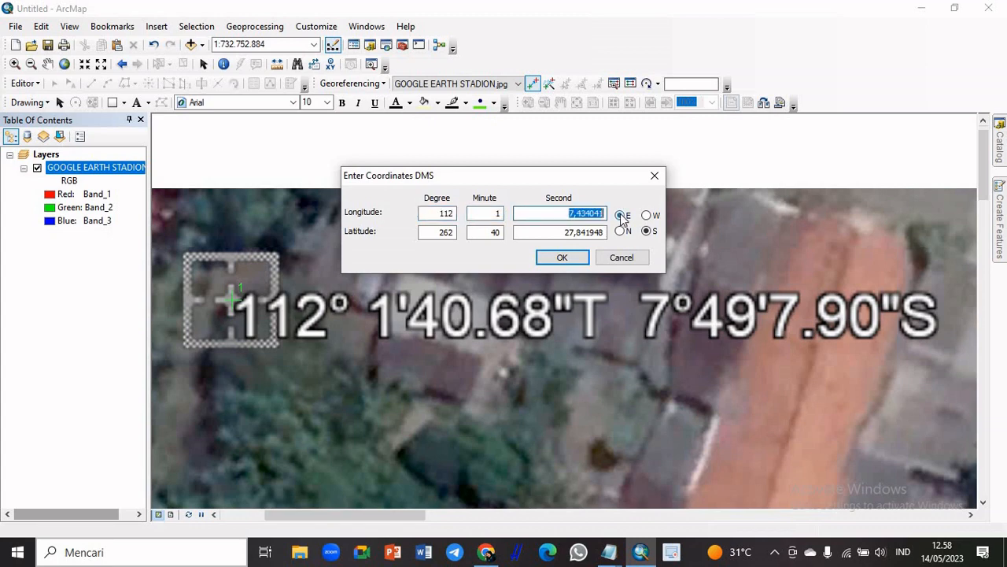
{"action": "type", "text": "40,68"}
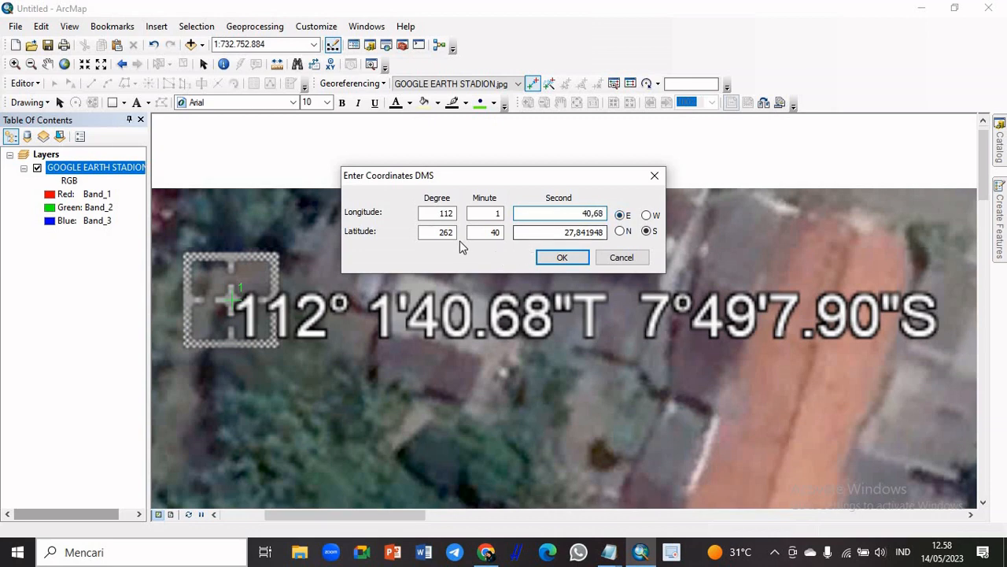
Set the first control point's latitude to 7° 49' 7,90" S and accept its coordinates
{"action": "left_click_drag", "start_coordinate": [459, 232], "coordinate": [423, 232]}
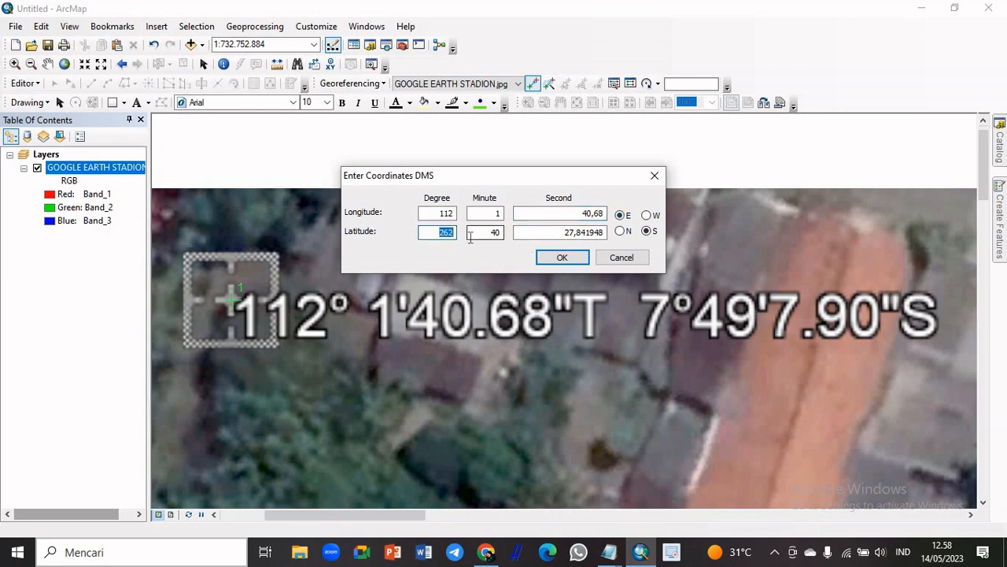
{"action": "type", "text": "7"}
{"action": "key", "text": "Tab"}
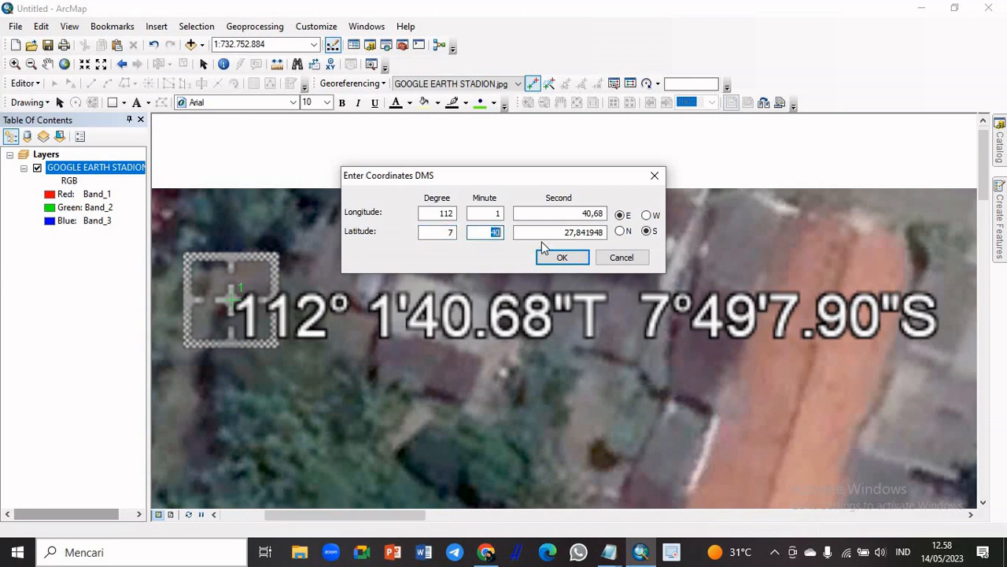
{"action": "type", "text": "4"}
{"action": "key", "text": "Tab"}
{"action": "type", "text": "7"}
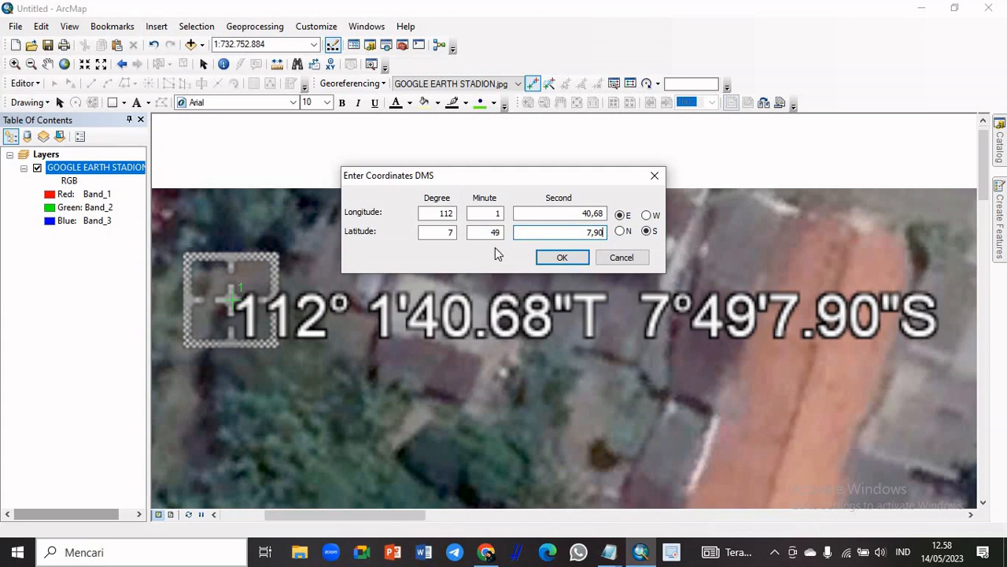
{"action": "left_click", "coordinate": [577, 256]}
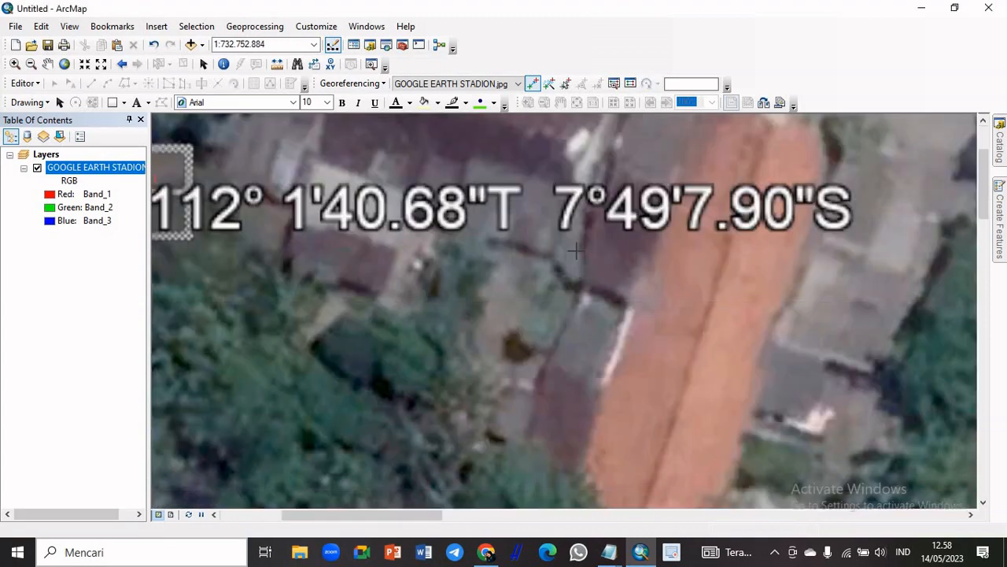
Place the second georeferencing control point at the centre of the image's upper-right corner marker
{"action": "left_click", "coordinate": [64, 64]}
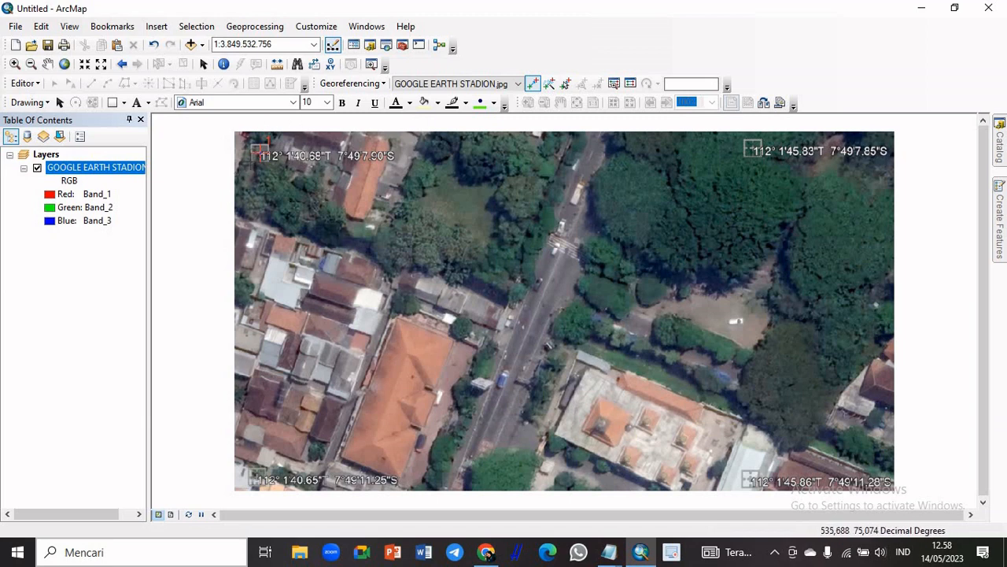
{"action": "left_click", "coordinate": [13, 65]}
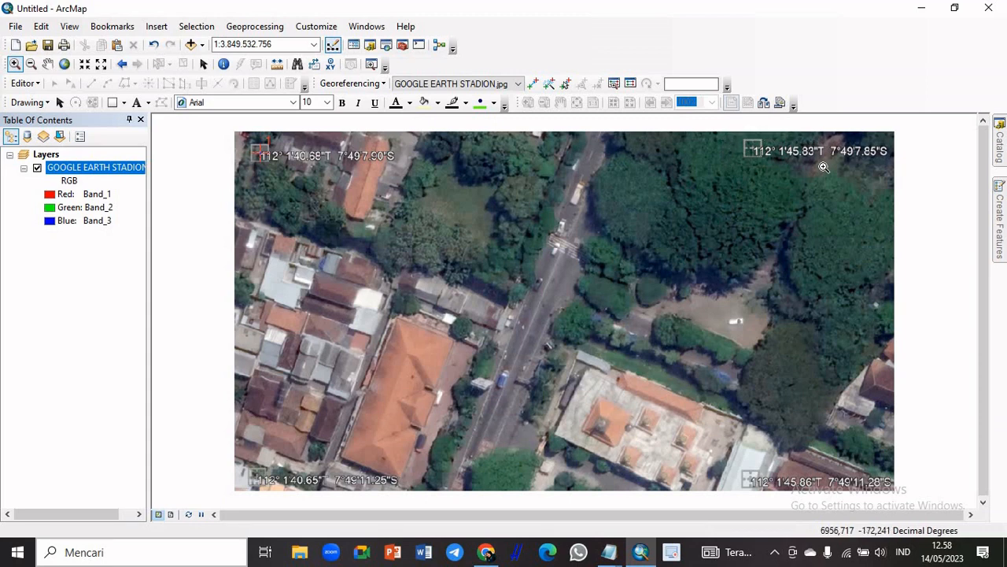
{"action": "left_click_drag", "start_coordinate": [724, 132], "coordinate": [894, 165]}
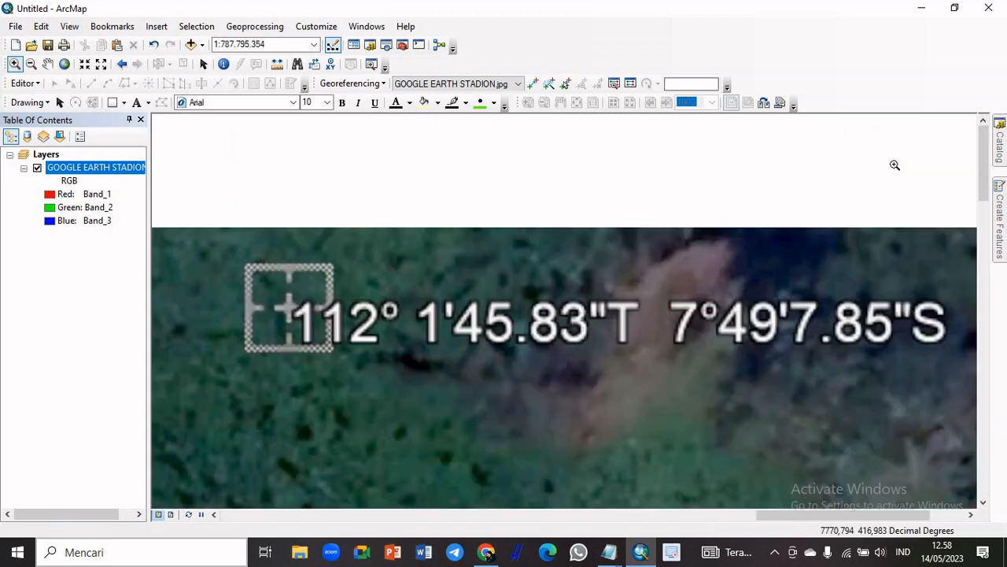
{"action": "left_click", "coordinate": [533, 83]}
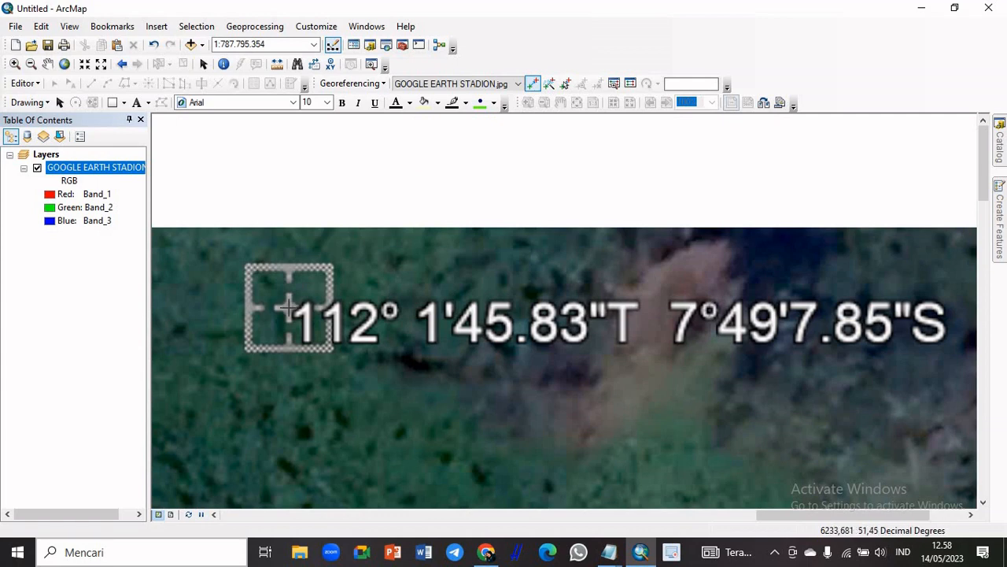
{"action": "left_click", "coordinate": [289, 308]}
Set the second control point's longitude in degrees, minutes and seconds to 112° 1' 45,83" E
{"action": "right_click", "coordinate": [289, 308]}
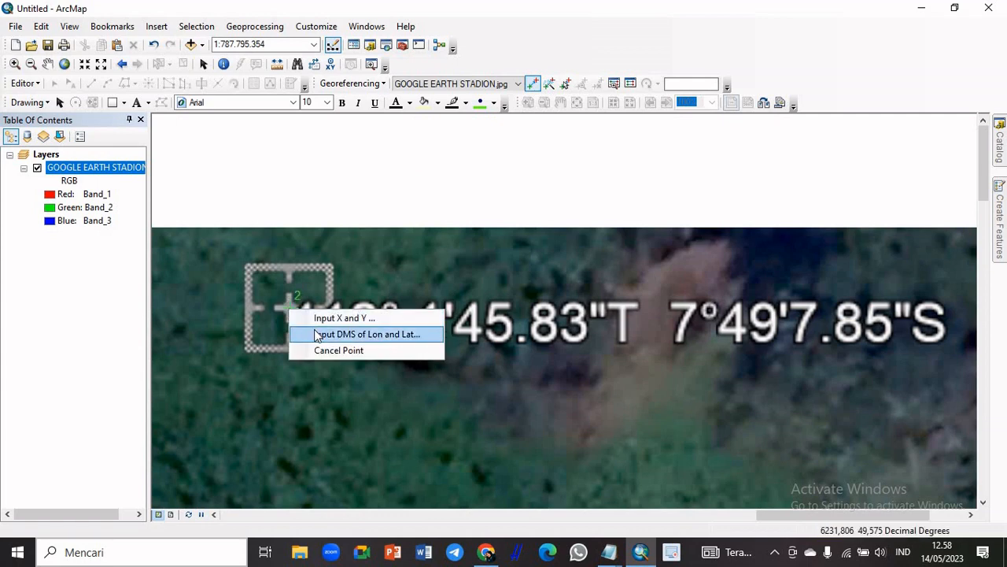
{"action": "left_click", "coordinate": [318, 336]}
{"action": "left_click_drag", "start_coordinate": [497, 223], "coordinate": [481, 176]}
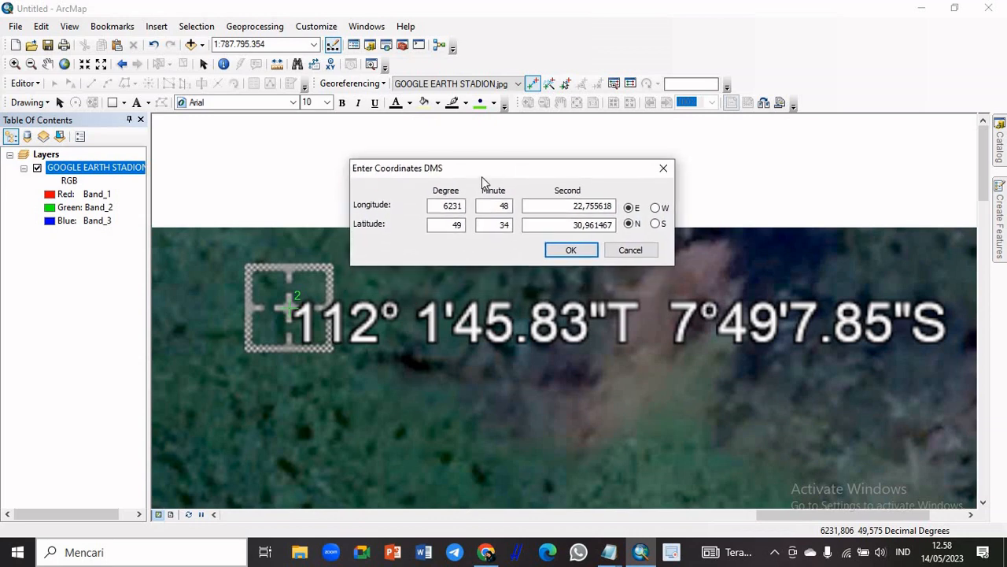
{"action": "left_click_drag", "start_coordinate": [444, 206], "coordinate": [472, 206]}
{"action": "type", "text": "112"}
{"action": "left_click_drag", "start_coordinate": [499, 206], "coordinate": [629, 205]}
{"action": "type", "text": "1"}
{"action": "type", "text": "45,83"}
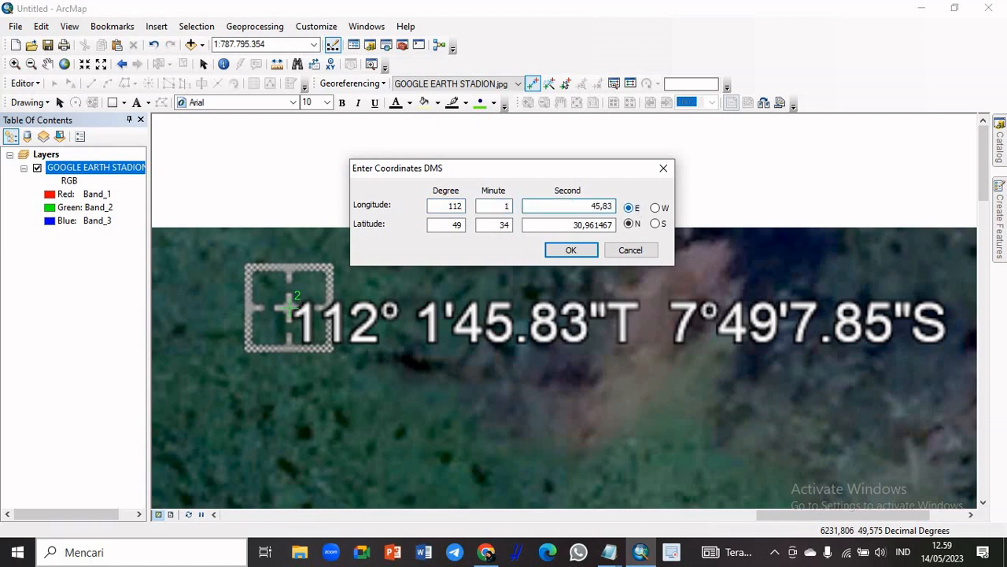
Set the second control point's latitude to 7° 49' 7,85" S and accept its coordinates
{"action": "left_click_drag", "start_coordinate": [455, 225], "coordinate": [485, 226]}
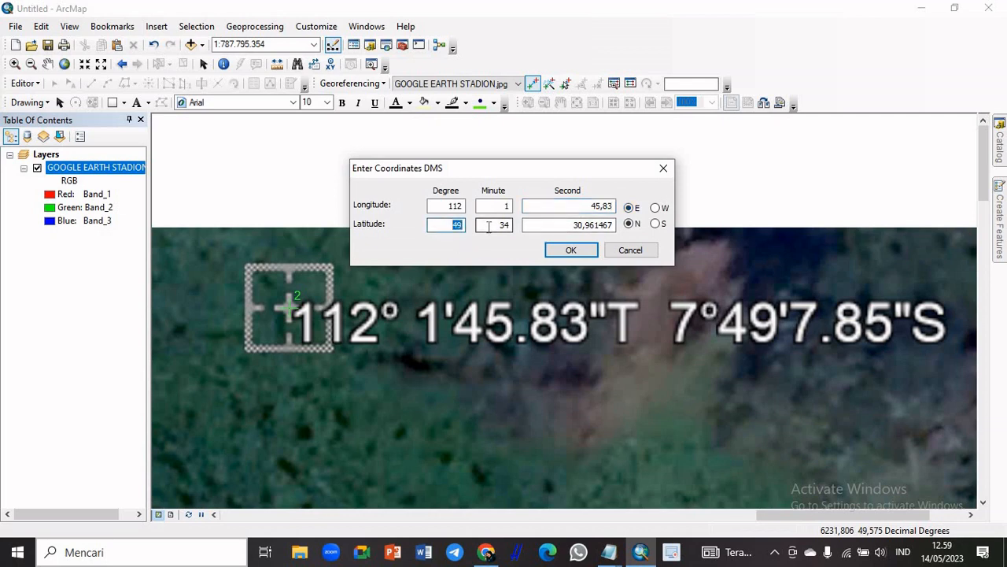
{"action": "type", "text": "7"}
{"action": "left_click_drag", "start_coordinate": [504, 225], "coordinate": [632, 221]}
{"action": "type", "text": "47"}
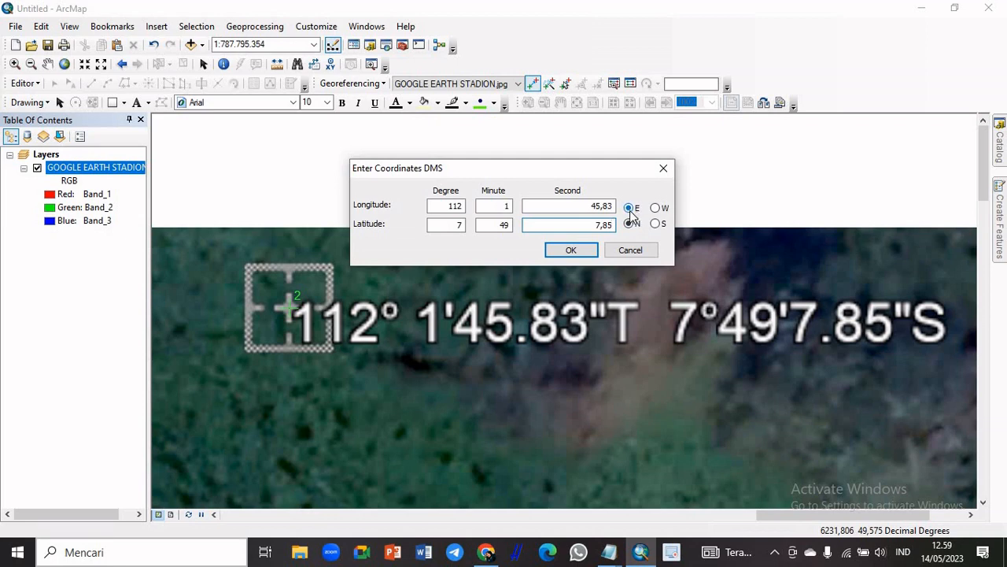
{"action": "left_click", "coordinate": [656, 224]}
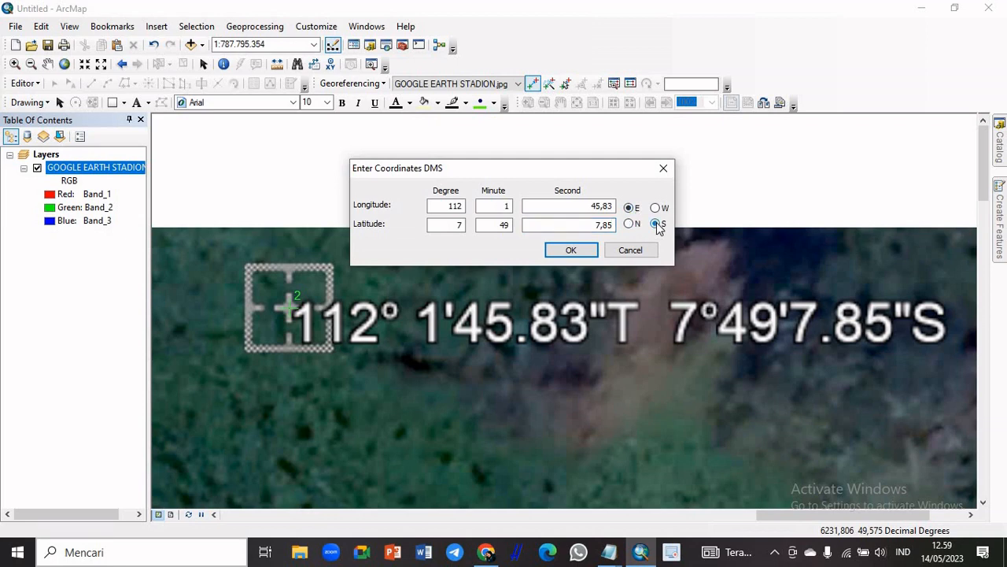
{"action": "left_click", "coordinate": [580, 249]}
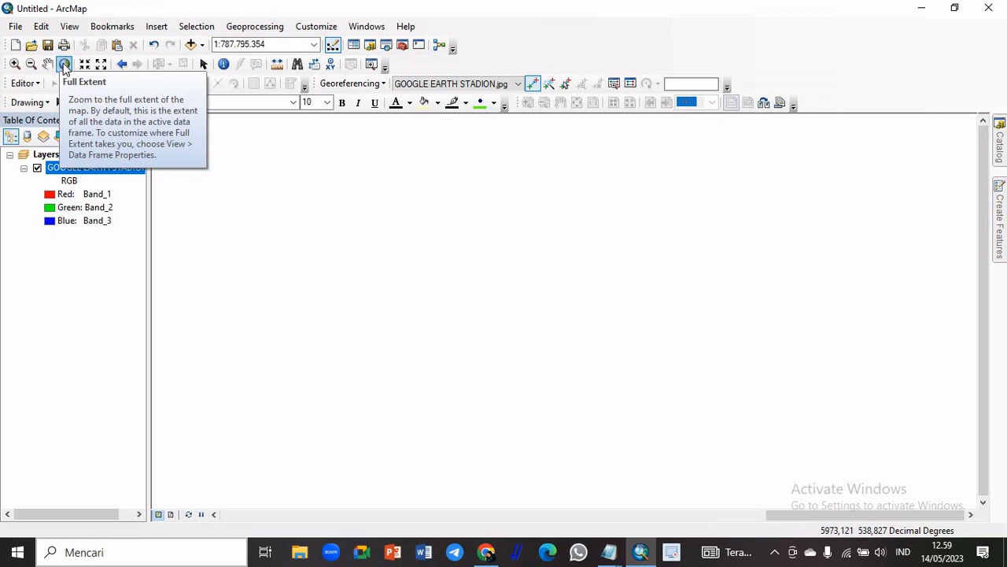
Place the third georeferencing control point at the centre of the image's lower-right corner marker
{"action": "left_click", "coordinate": [64, 64]}
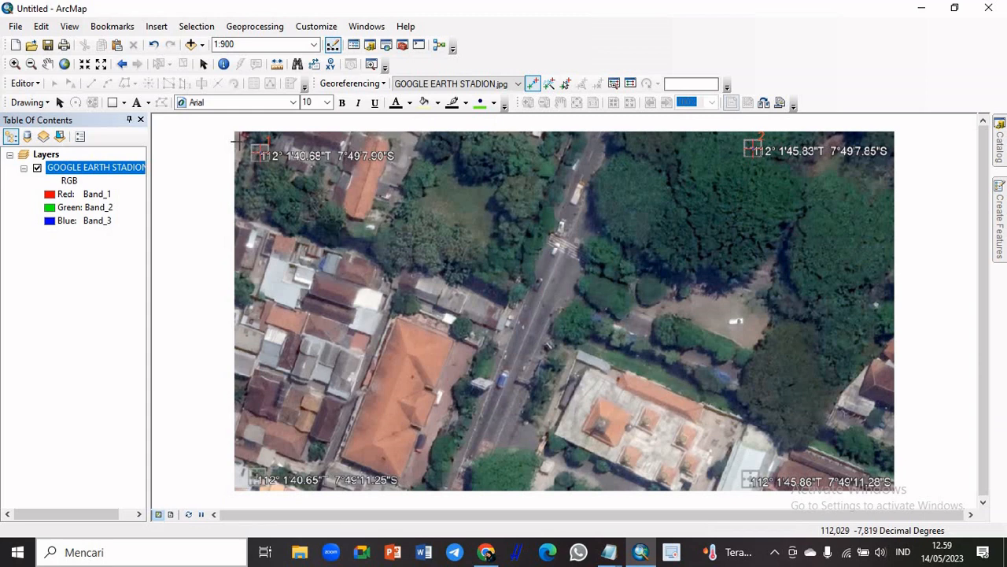
{"action": "left_click", "coordinate": [14, 64]}
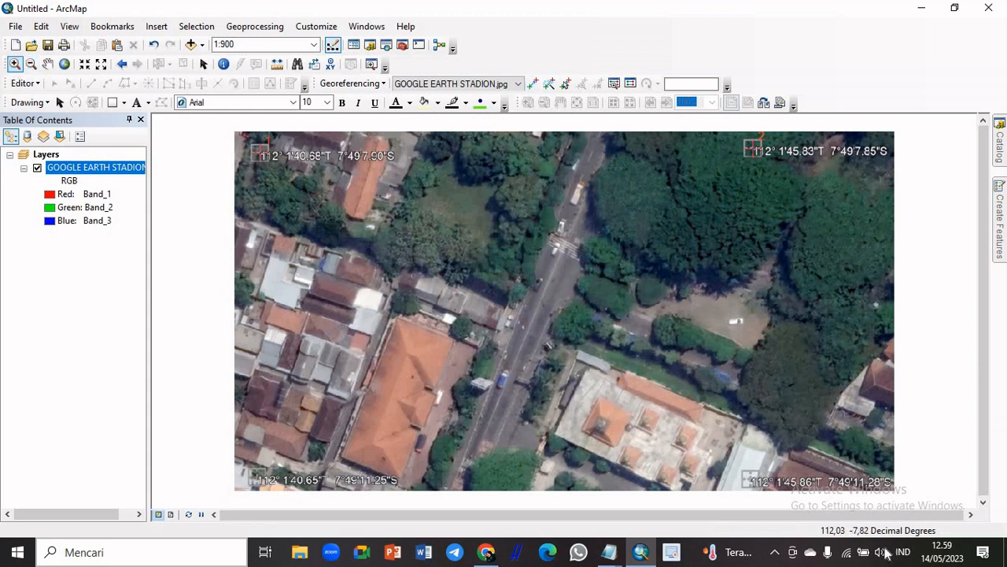
{"action": "left_click_drag", "start_coordinate": [727, 461], "coordinate": [897, 500]}
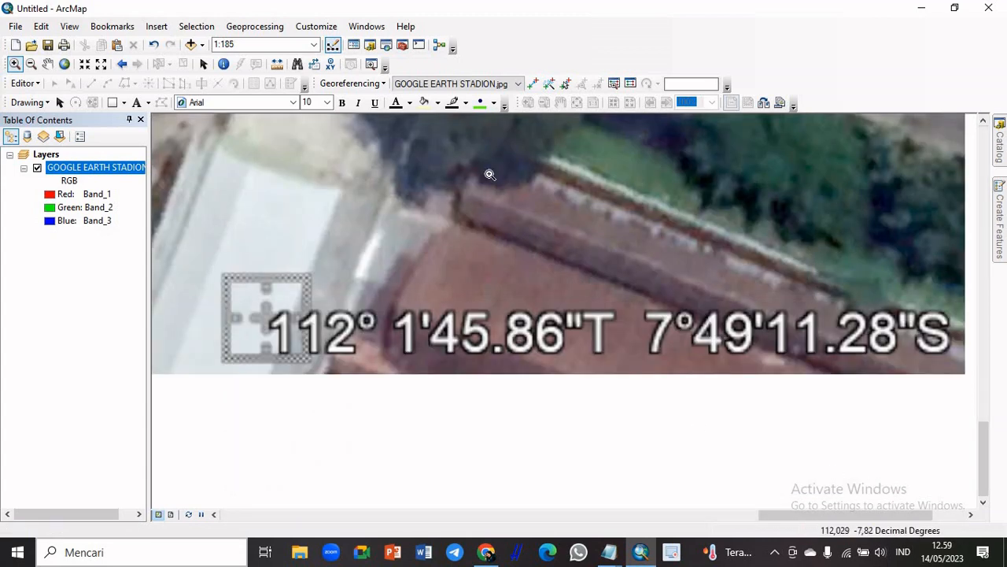
{"action": "left_click", "coordinate": [533, 84]}
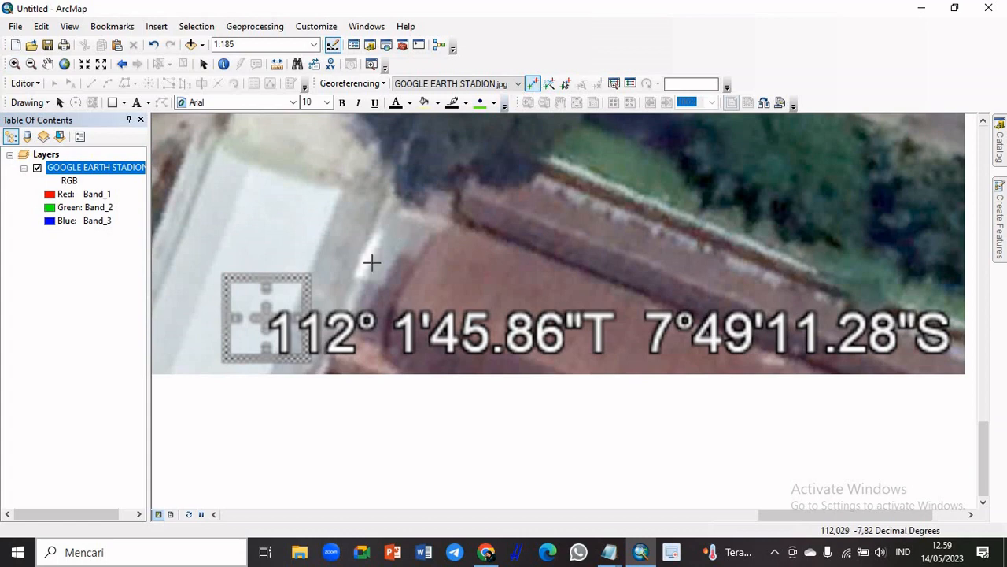
{"action": "left_click", "coordinate": [266, 318]}
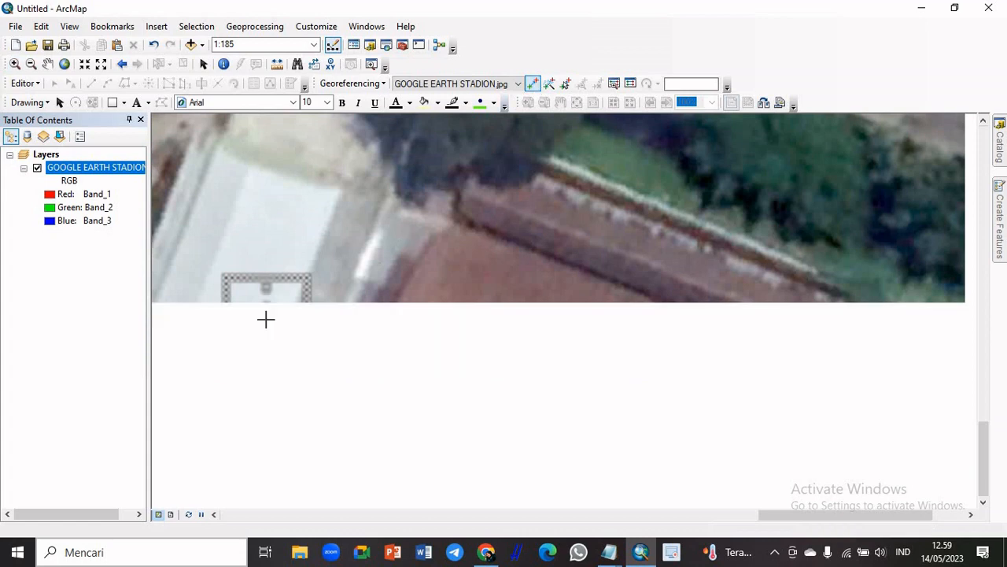
Set the third control point's DMS coordinates to longitude 112° 1' 45,86" E and latitude 7° 49' 11,28" S
{"action": "right_click", "coordinate": [266, 319]}
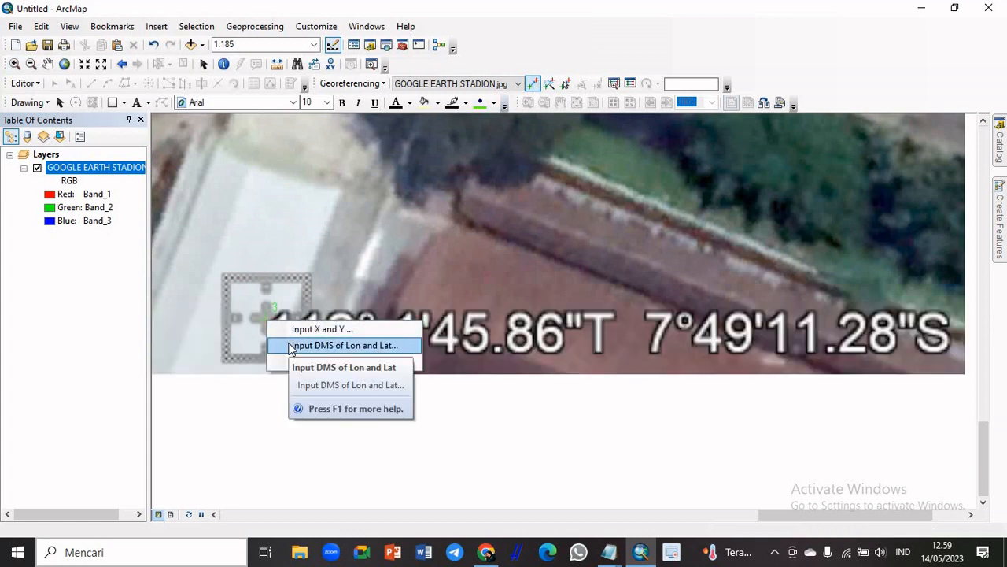
{"action": "left_click", "coordinate": [289, 347]}
{"action": "left_click_drag", "start_coordinate": [470, 230], "coordinate": [480, 197]}
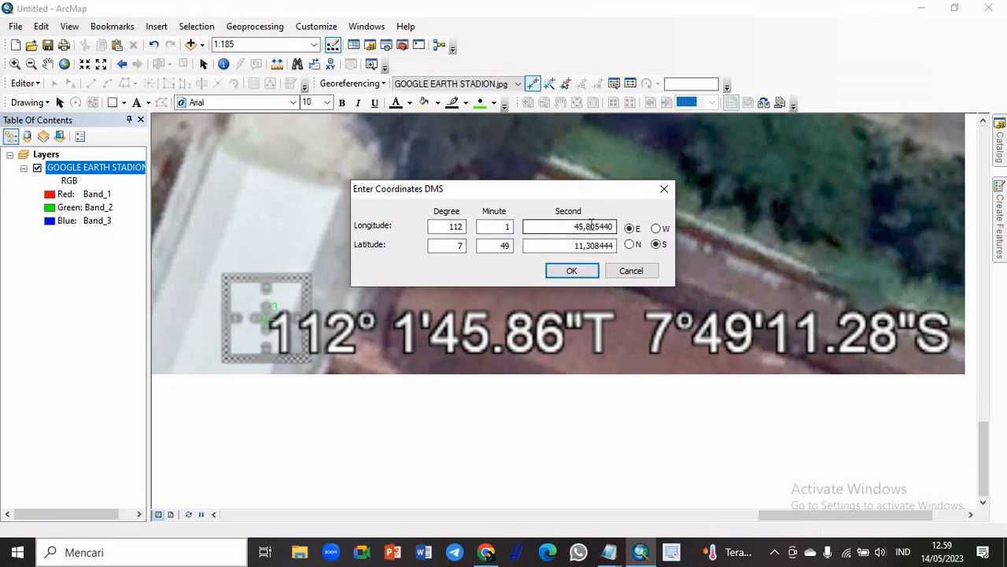
{"action": "left_click_drag", "start_coordinate": [592, 227], "coordinate": [619, 228]}
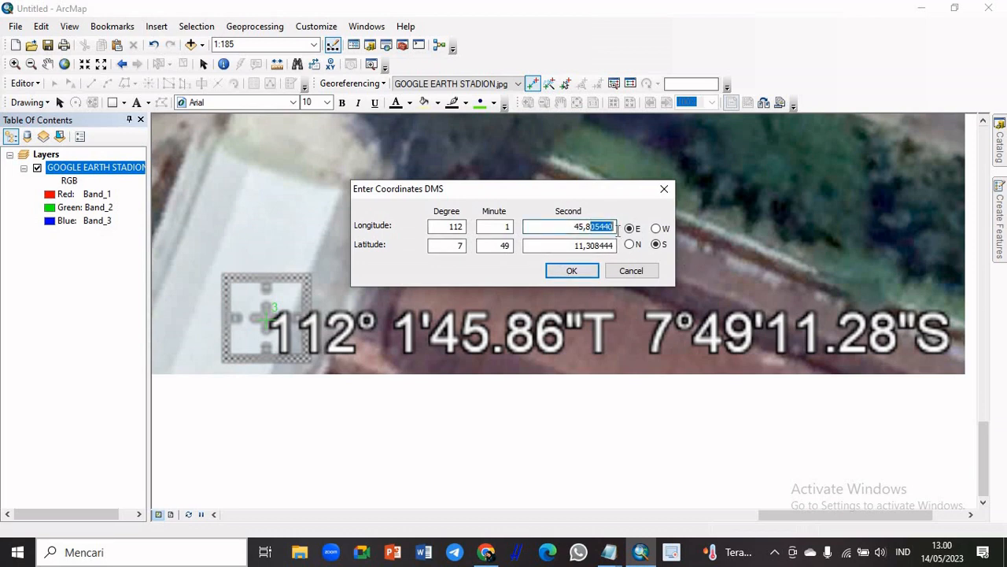
{"action": "type", "text": "6"}
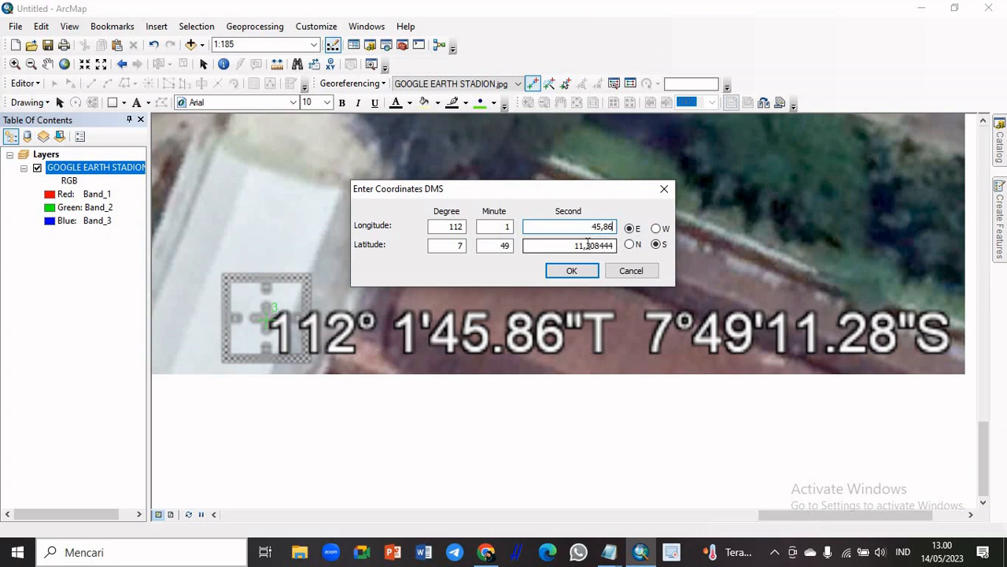
{"action": "left_click_drag", "start_coordinate": [585, 245], "coordinate": [623, 245]}
{"action": "type", "text": "28"}
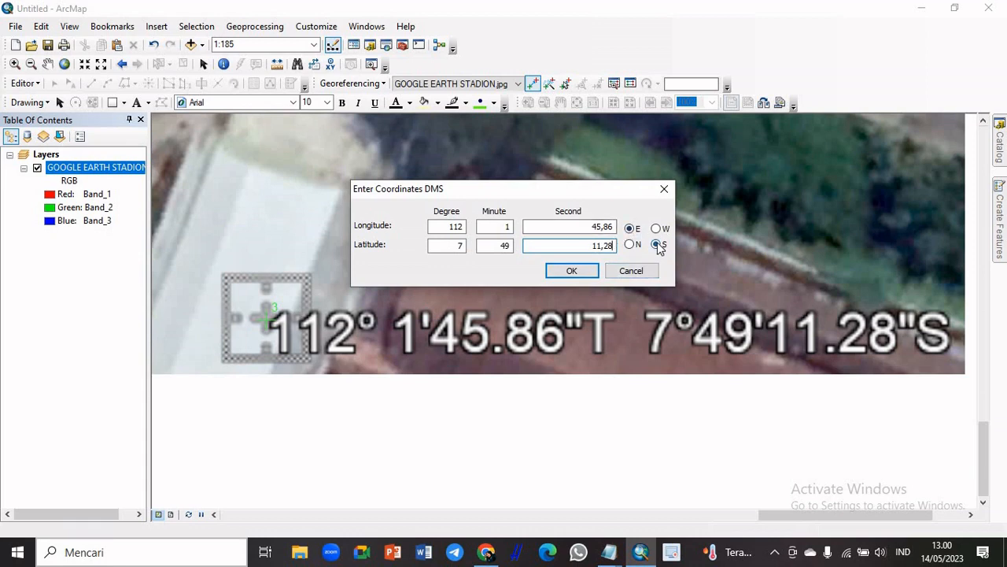
{"action": "left_click", "coordinate": [573, 270]}
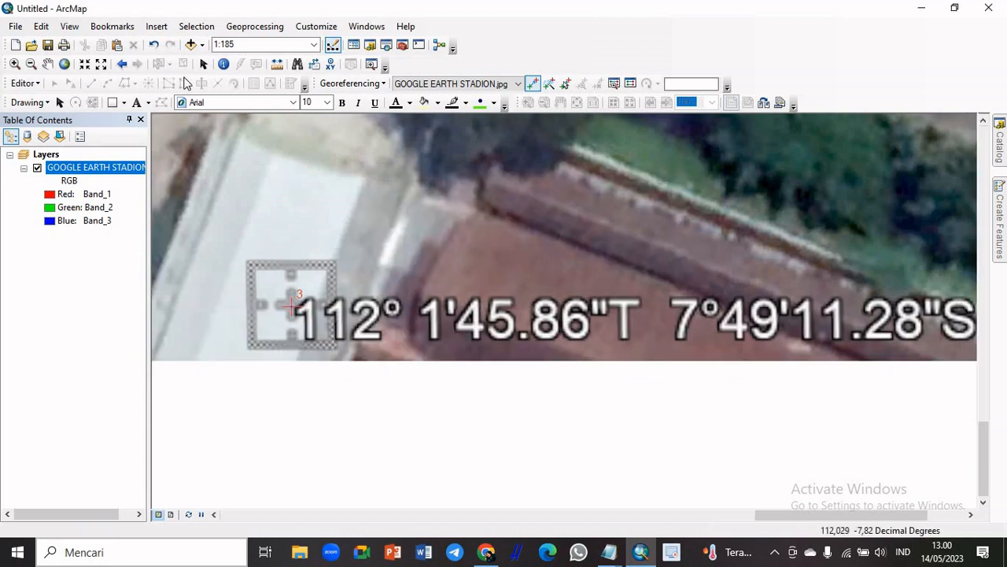
Place the fourth georeferencing control point at the centre of the image's lower-left corner marker
{"action": "left_click", "coordinate": [64, 64]}
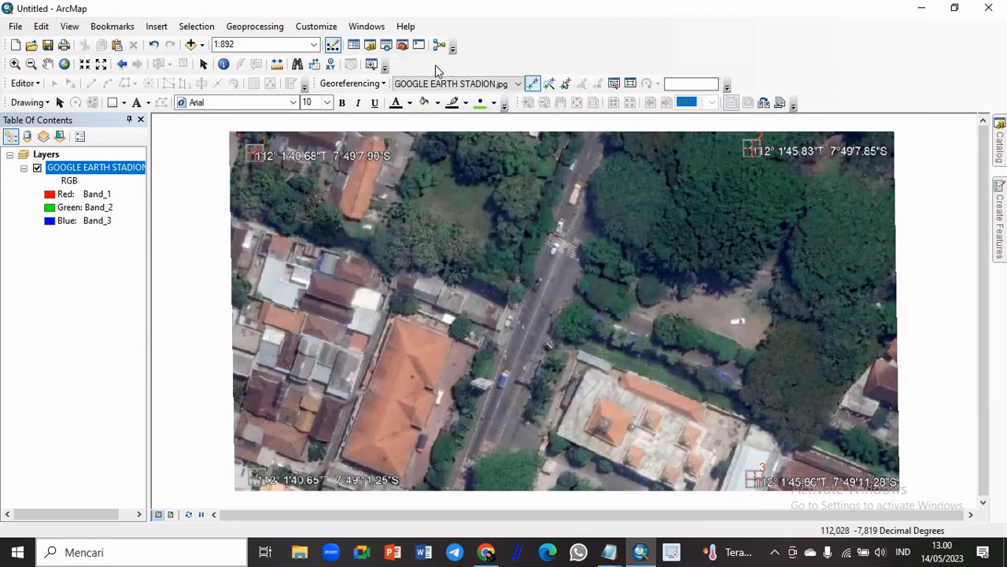
{"action": "left_click", "coordinate": [15, 64]}
{"action": "left_click_drag", "start_coordinate": [240, 465], "coordinate": [414, 493]}
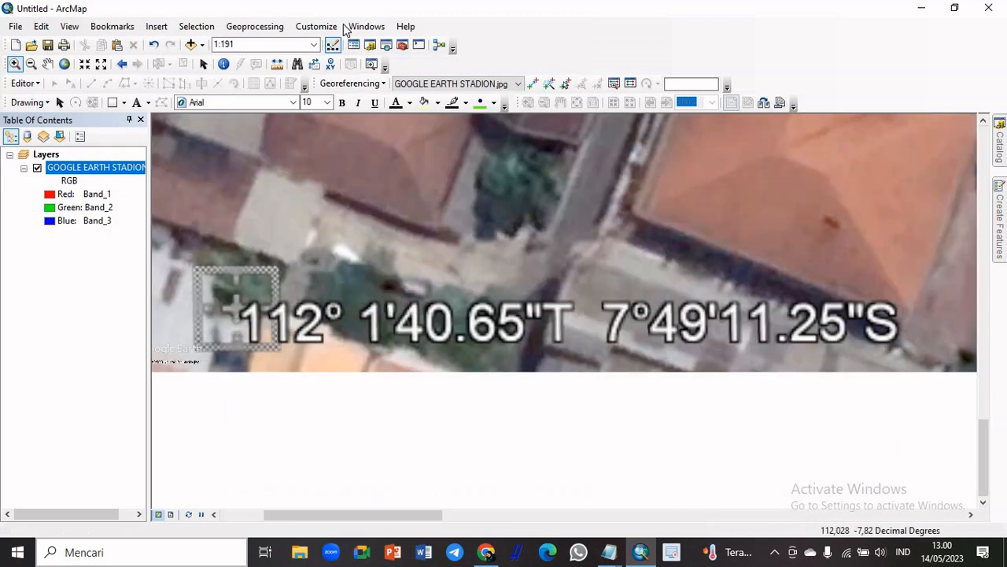
{"action": "left_click", "coordinate": [534, 85]}
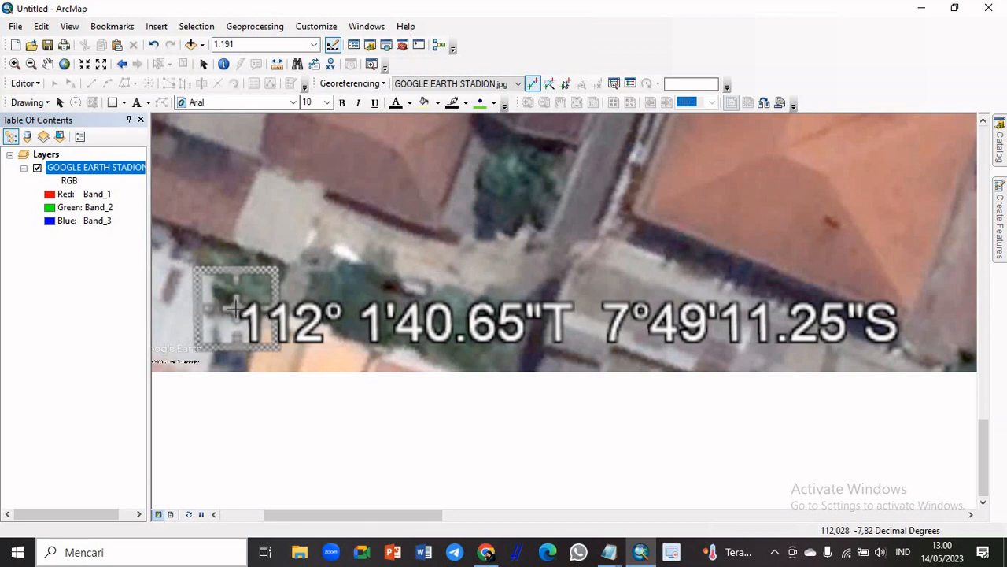
{"action": "right_click", "coordinate": [235, 309]}
Set the fourth control point's DMS coordinates to longitude 112° 1' 40,65" E and latitude 7° 49' 11,25" S
{"action": "left_click", "coordinate": [299, 332]}
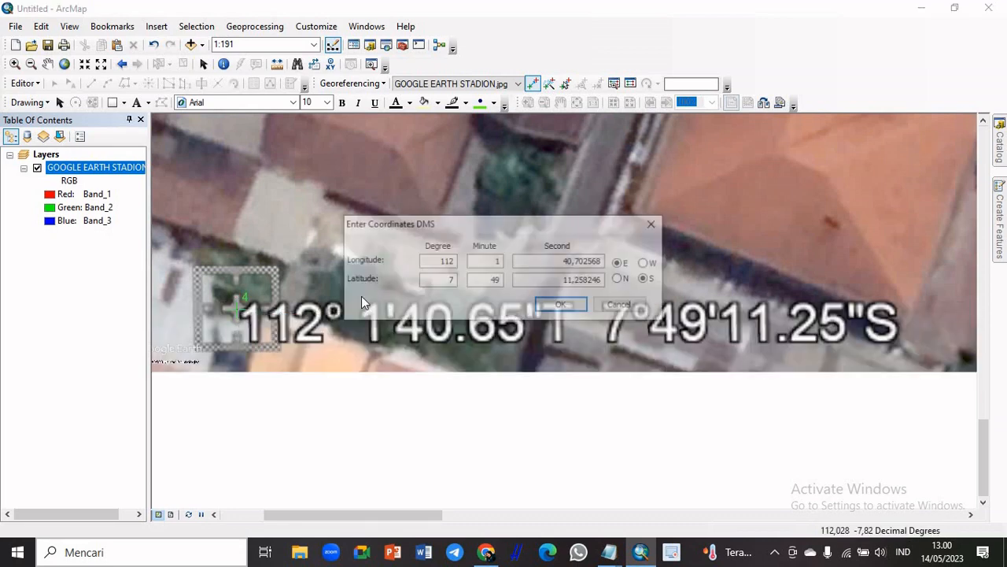
{"action": "left_click_drag", "start_coordinate": [439, 229], "coordinate": [442, 187]}
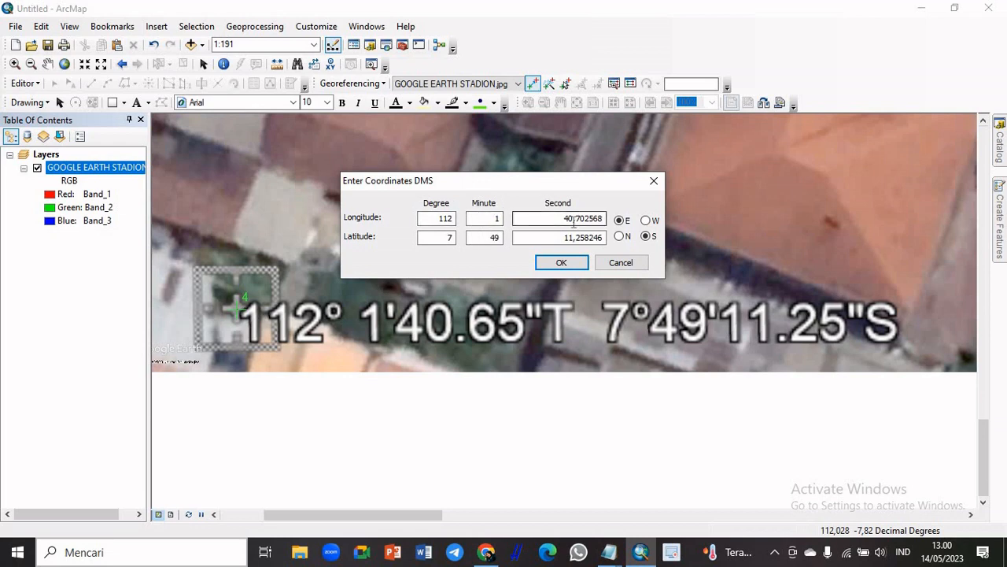
{"action": "left_click_drag", "start_coordinate": [577, 219], "coordinate": [594, 223]}
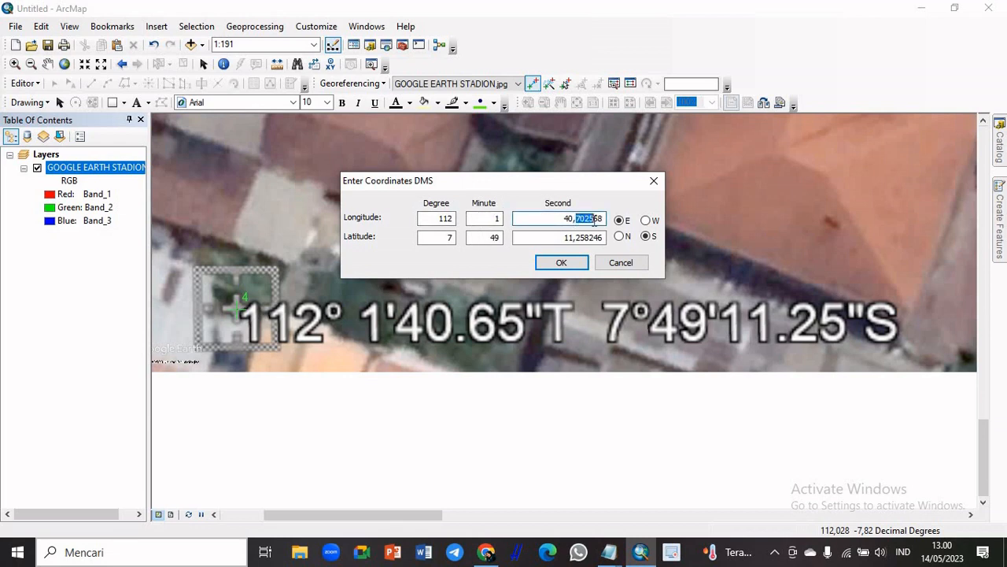
{"action": "type", "text": "65"}
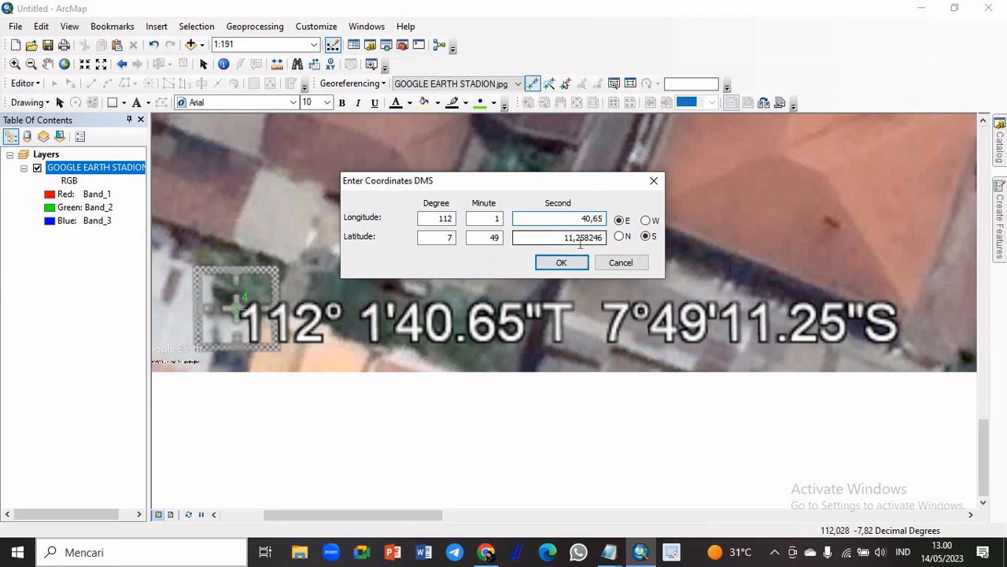
{"action": "left_click_drag", "start_coordinate": [586, 237], "coordinate": [607, 242]}
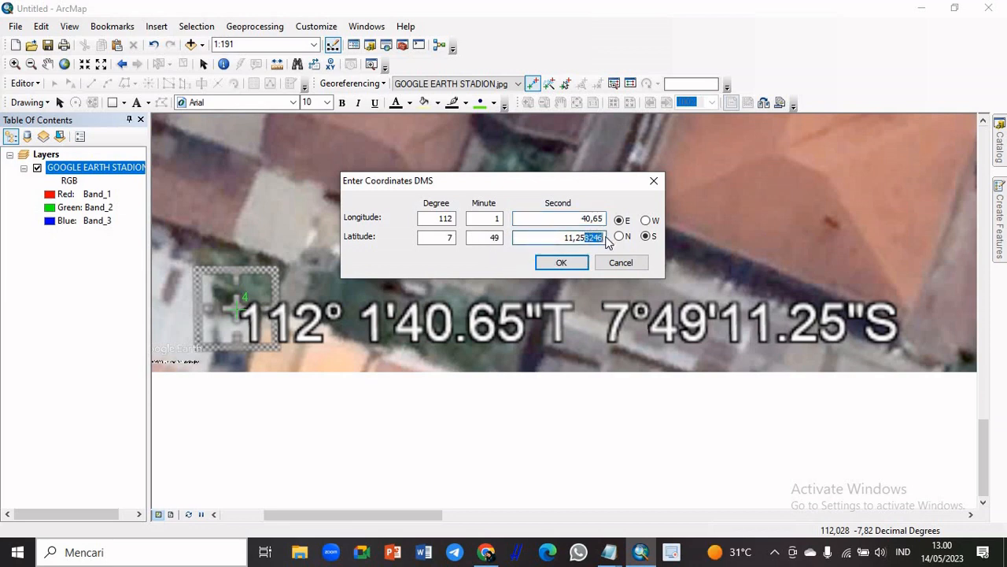
{"action": "key", "text": "BackSpace"}
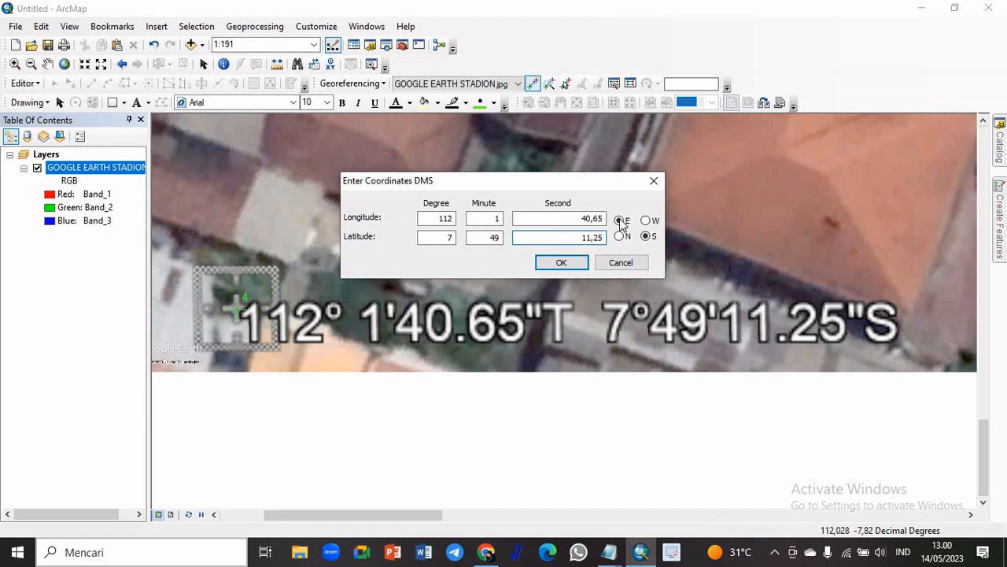
{"action": "left_click", "coordinate": [562, 262]}
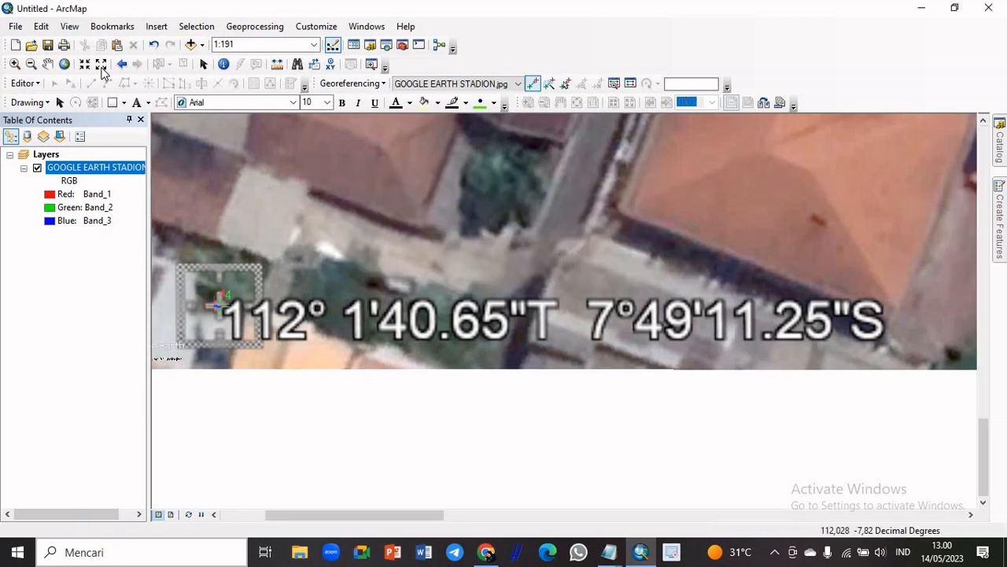
Save the four-point warp to the GOOGLE EARTH STADION.jpg dataset with Update Georeferencing
{"action": "left_click", "coordinate": [64, 65]}
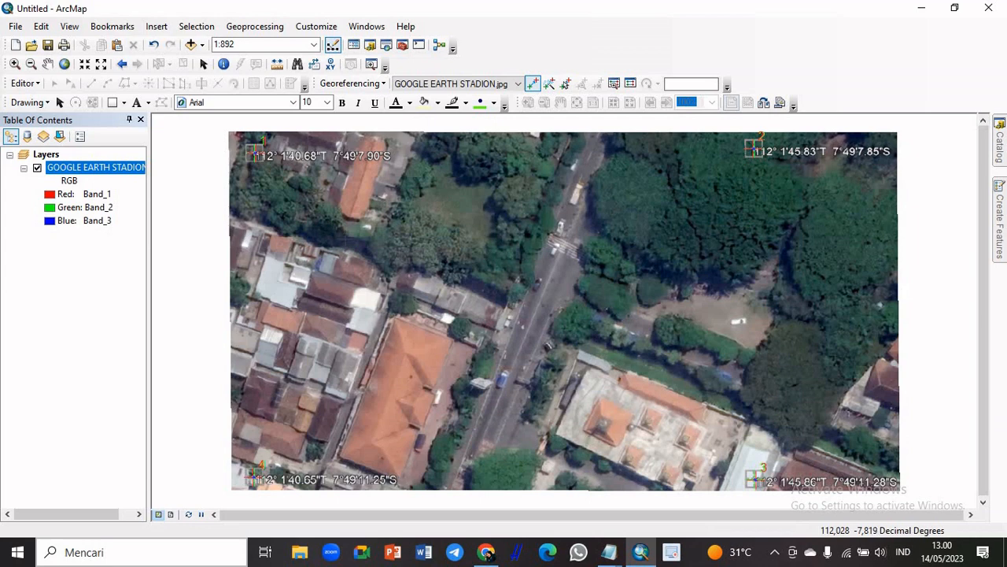
{"action": "left_click", "coordinate": [370, 85]}
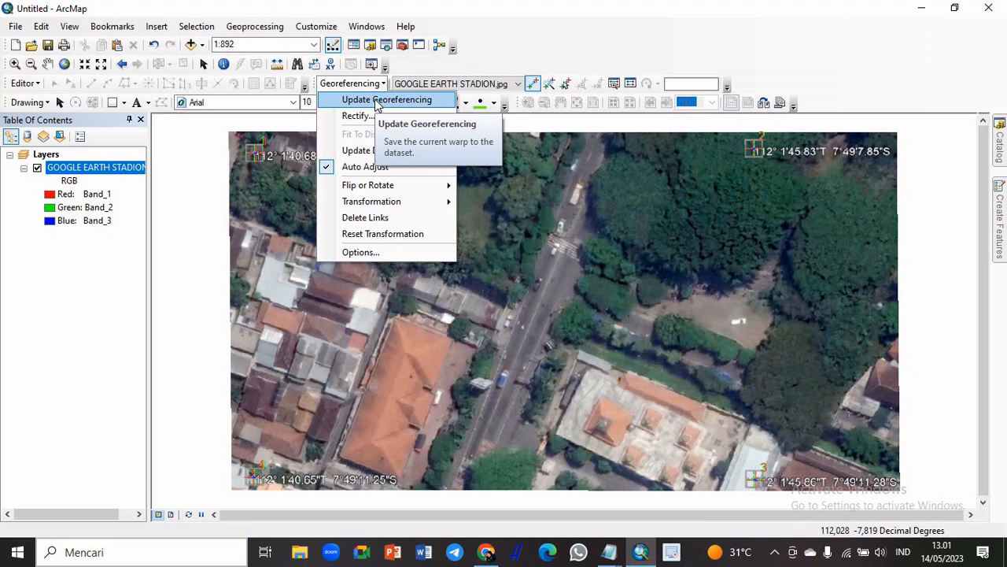
{"action": "left_click", "coordinate": [377, 101]}
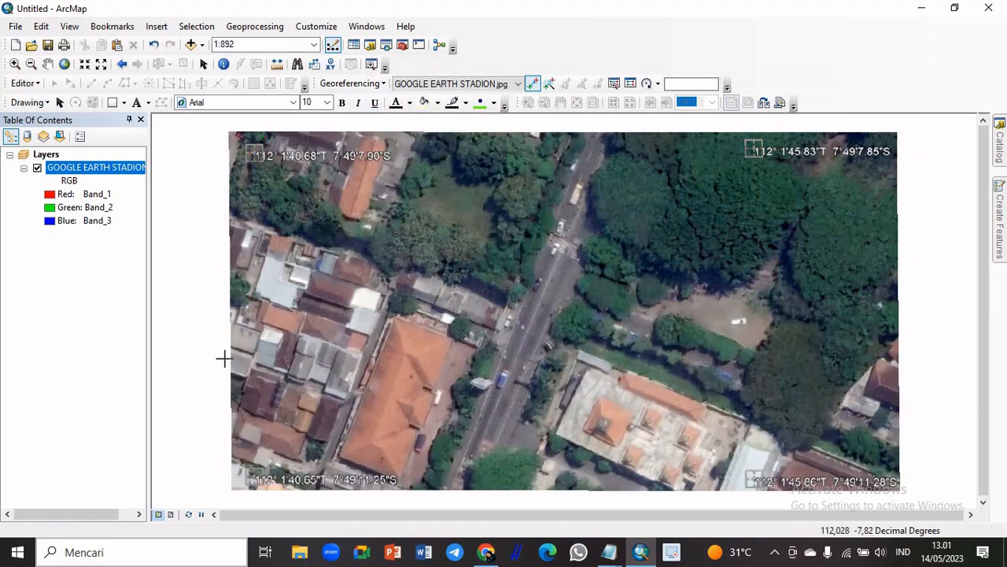
Start saving the map document and choose the UAS SIG folder inside SEMESTER 4 as its location
{"action": "left_click", "coordinate": [15, 26]}
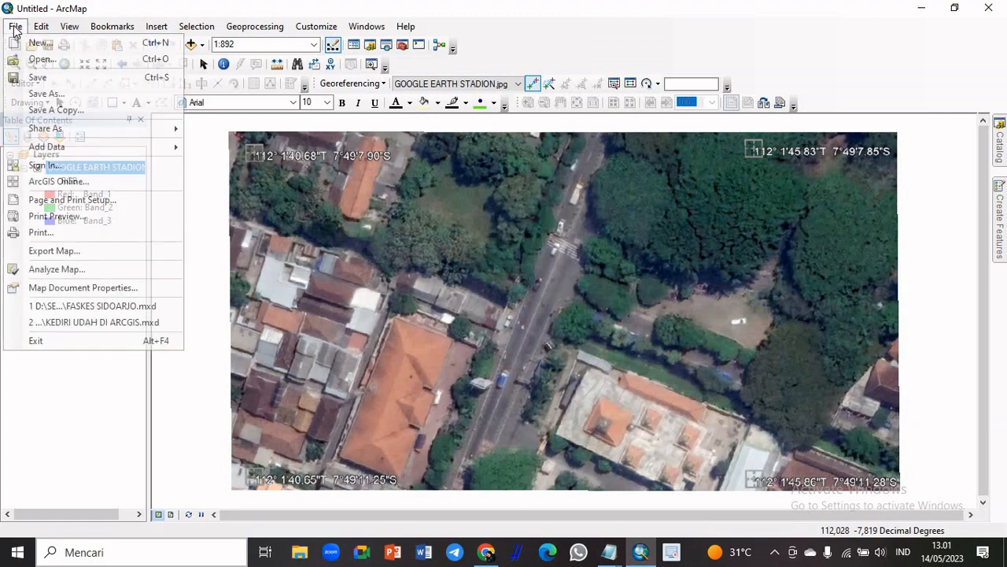
{"action": "left_click", "coordinate": [52, 83]}
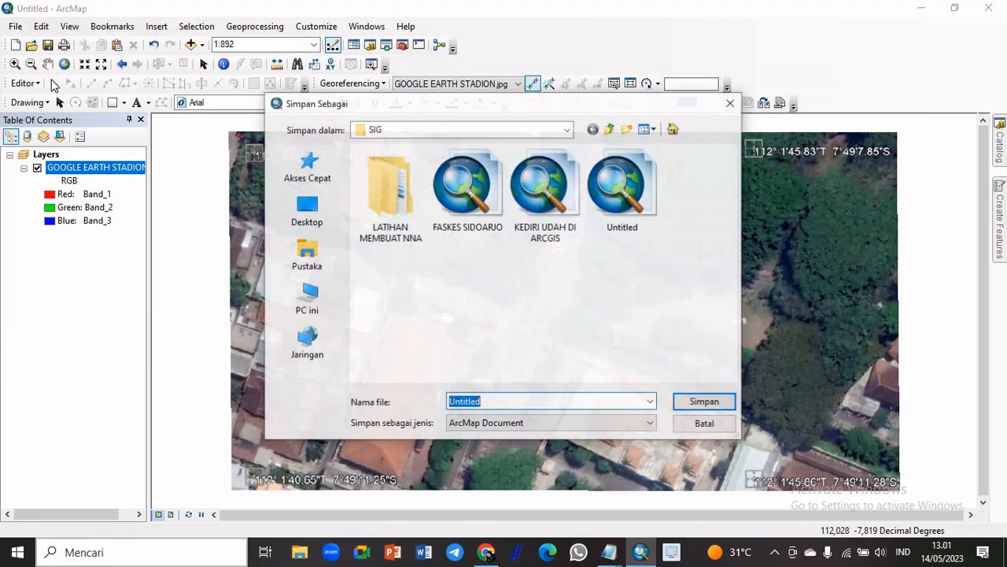
{"action": "left_click", "coordinate": [567, 129]}
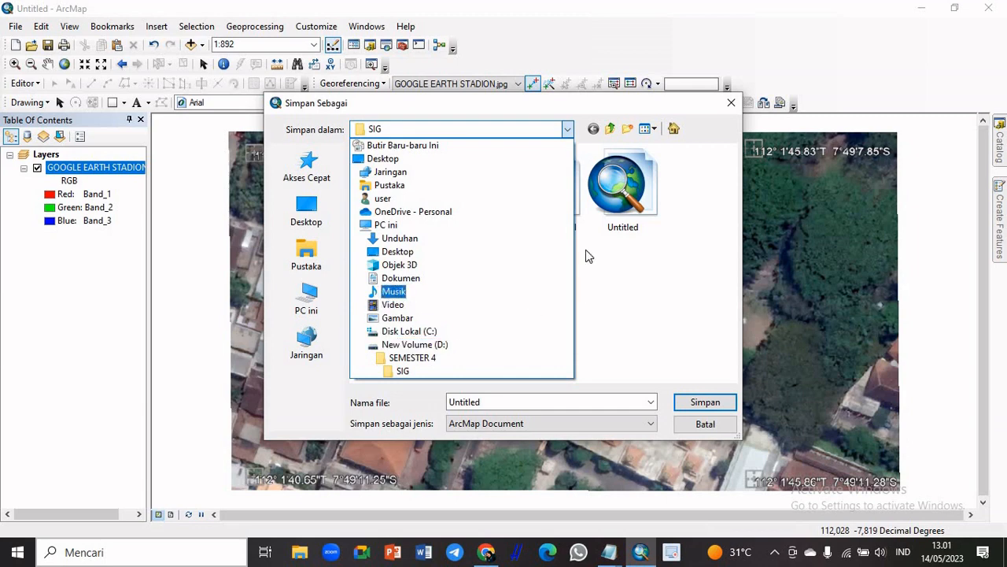
{"action": "left_click", "coordinate": [403, 370]}
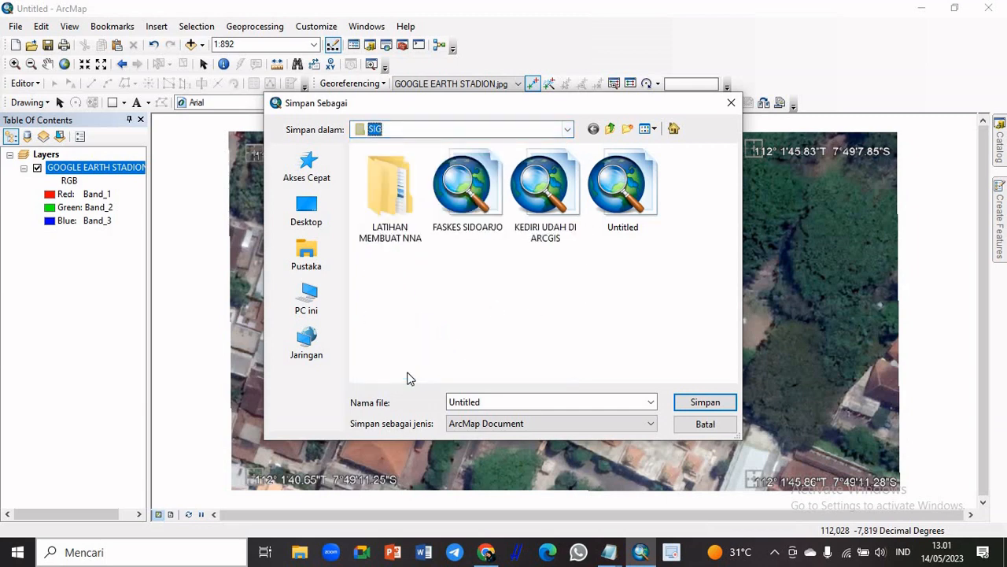
{"action": "left_click", "coordinate": [567, 130]}
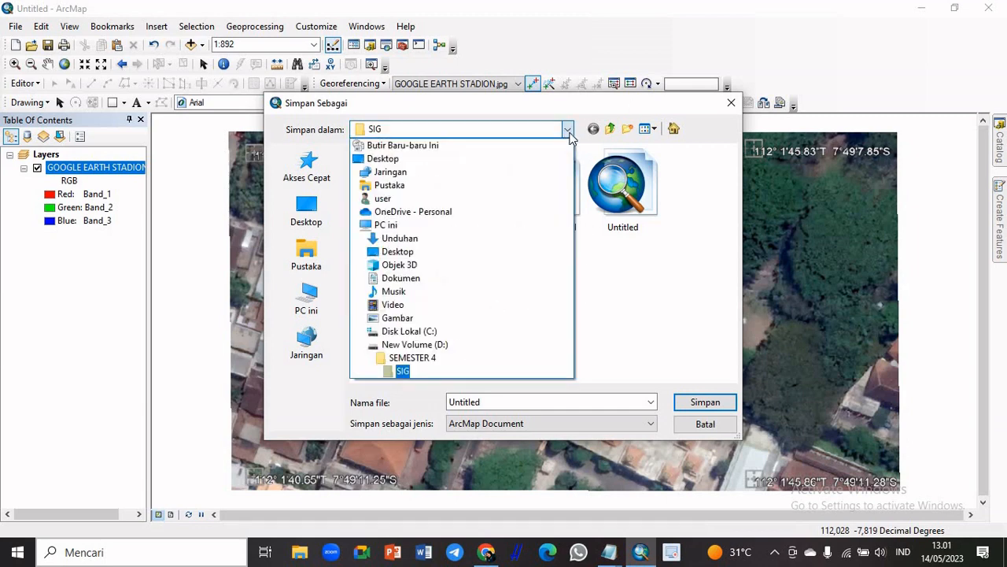
{"action": "left_click", "coordinate": [417, 363]}
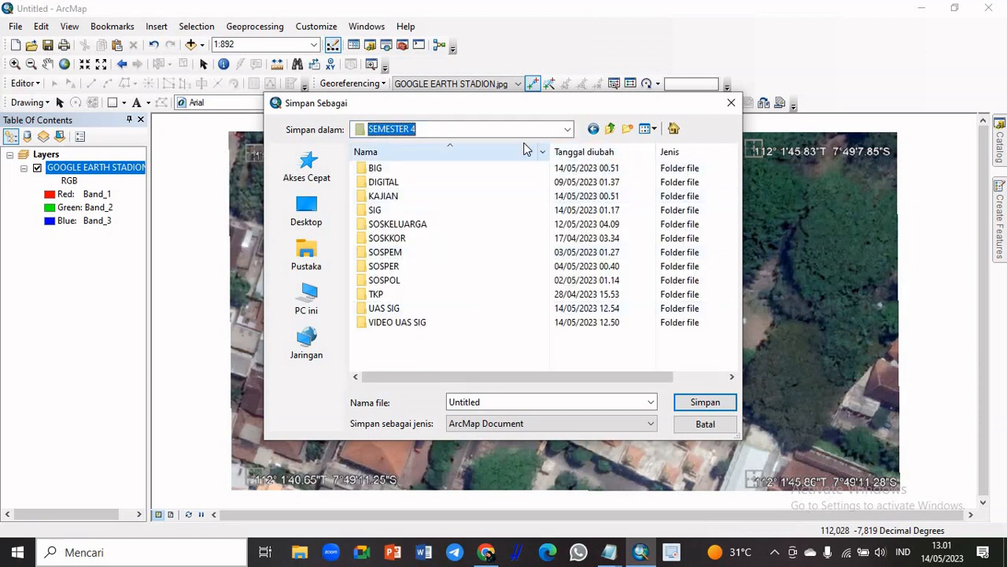
{"action": "double_click", "coordinate": [417, 312]}
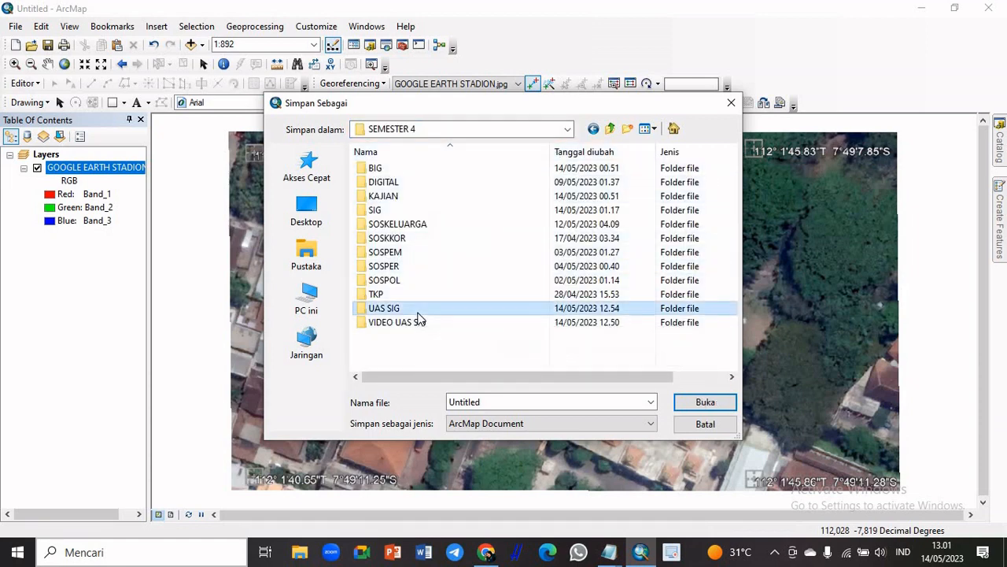
Name the map document ARCGIS STADION KEDIRI and save it as an ArcMap Document
{"action": "double_click", "coordinate": [557, 399]}
{"action": "key", "text": "Caps_Lock"}
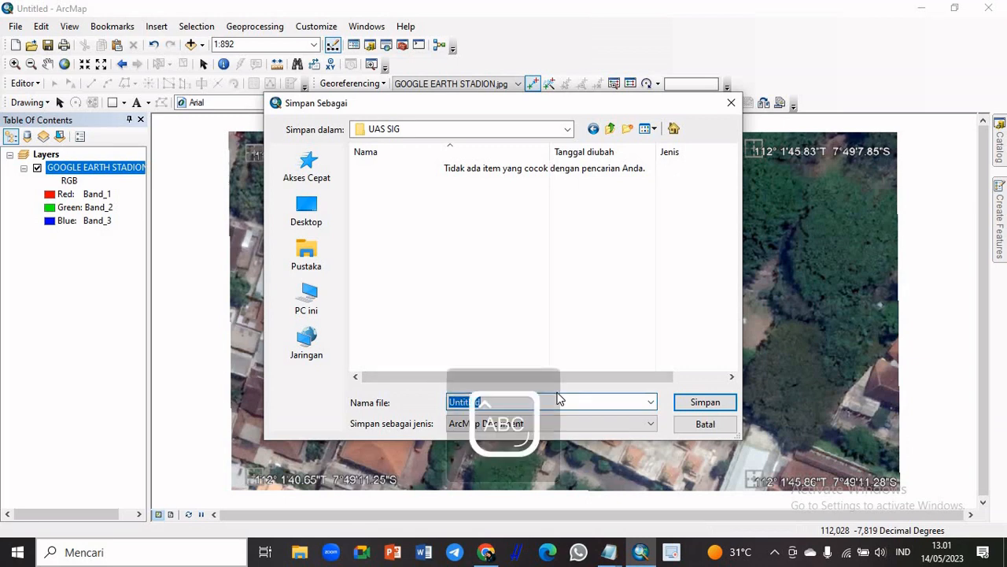
{"action": "type", "text": "ARCGIS"}
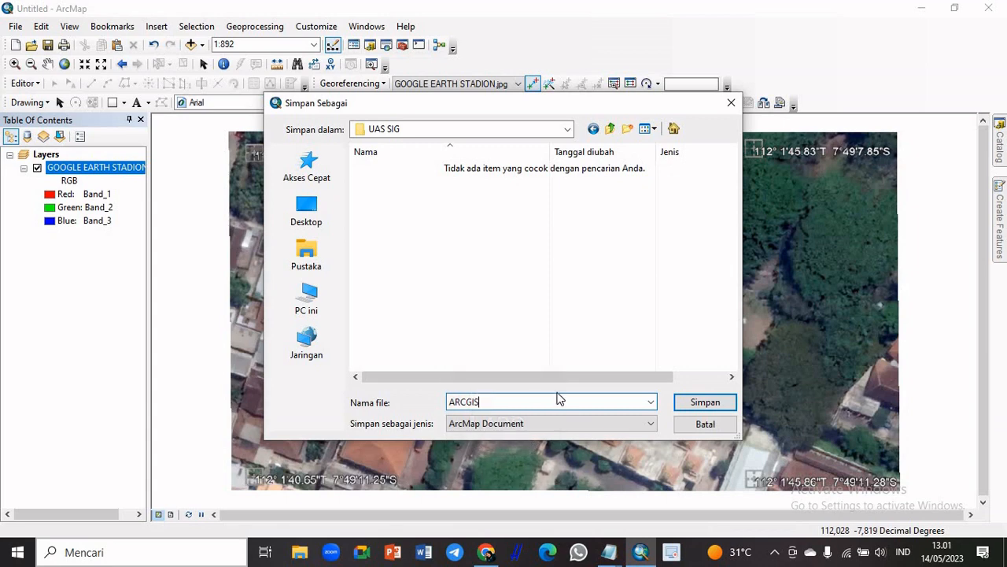
{"action": "type", "text": " STADION KEDIRI"}
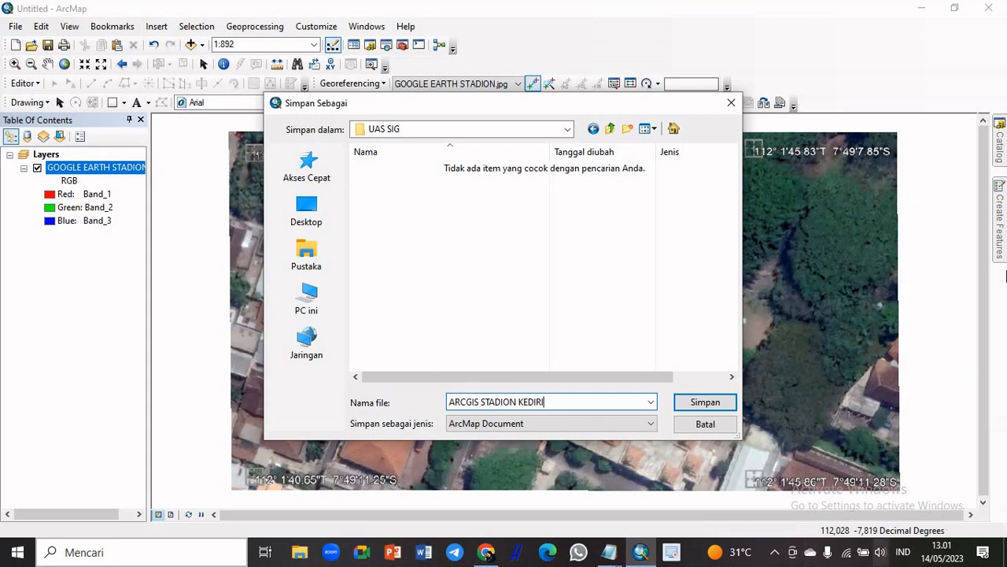
{"action": "left_click", "coordinate": [704, 402]}
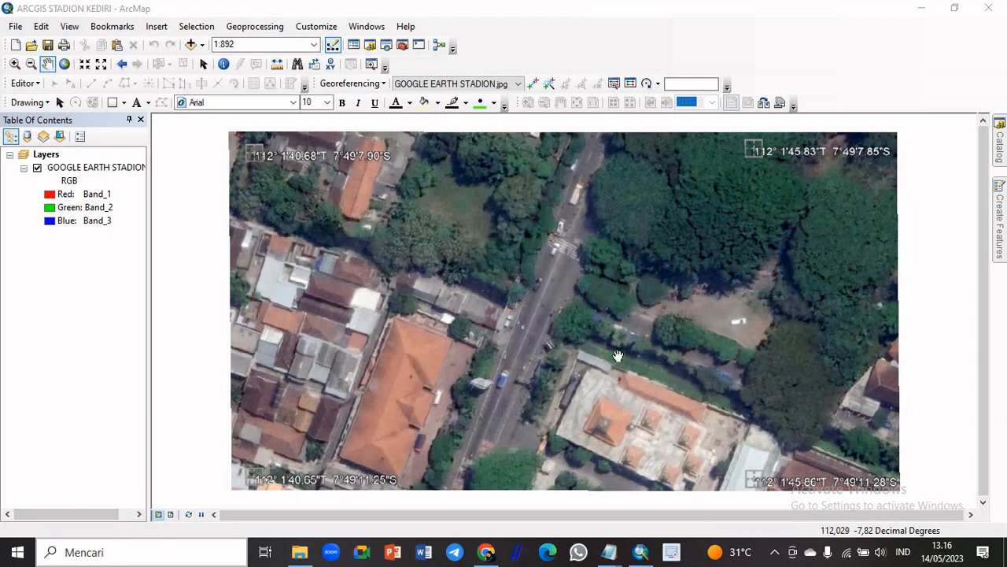
Start a new shapefile in the D:\SEMESTER 4\UAS SIG folder, named batas, with the Polyline feature type
{"action": "mouse_move", "coordinate": [1000, 155]}
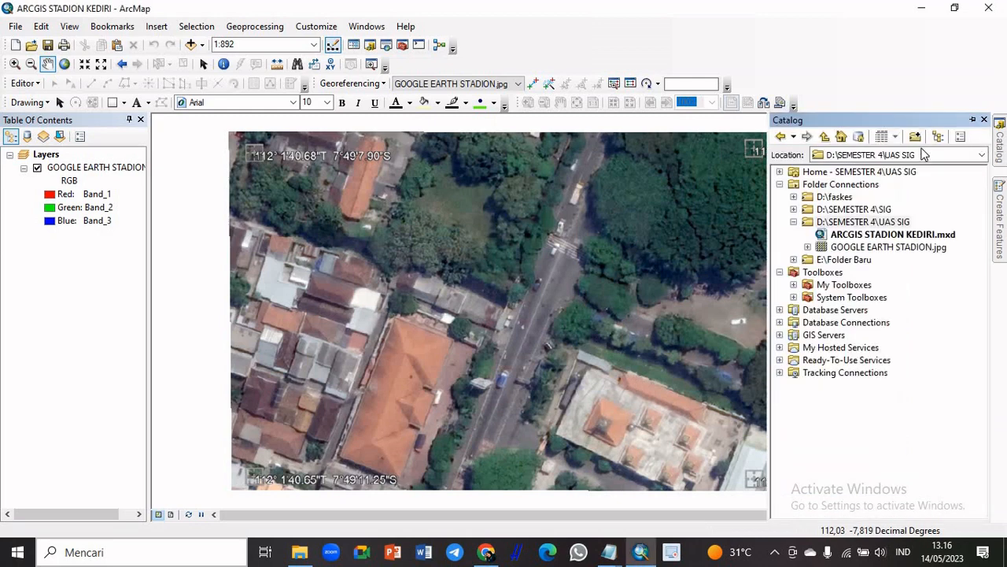
{"action": "right_click", "coordinate": [866, 224]}
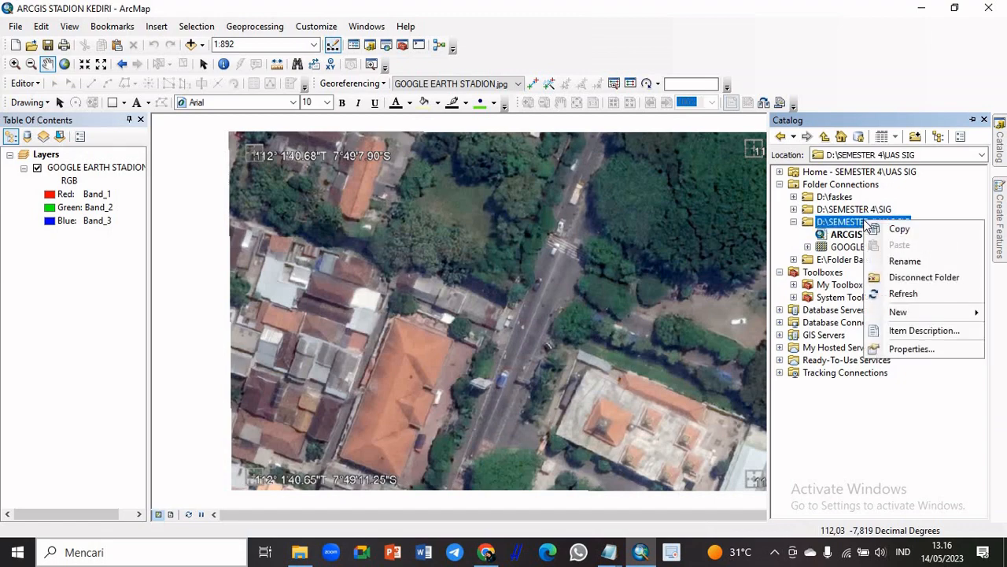
{"action": "mouse_move", "coordinate": [899, 314]}
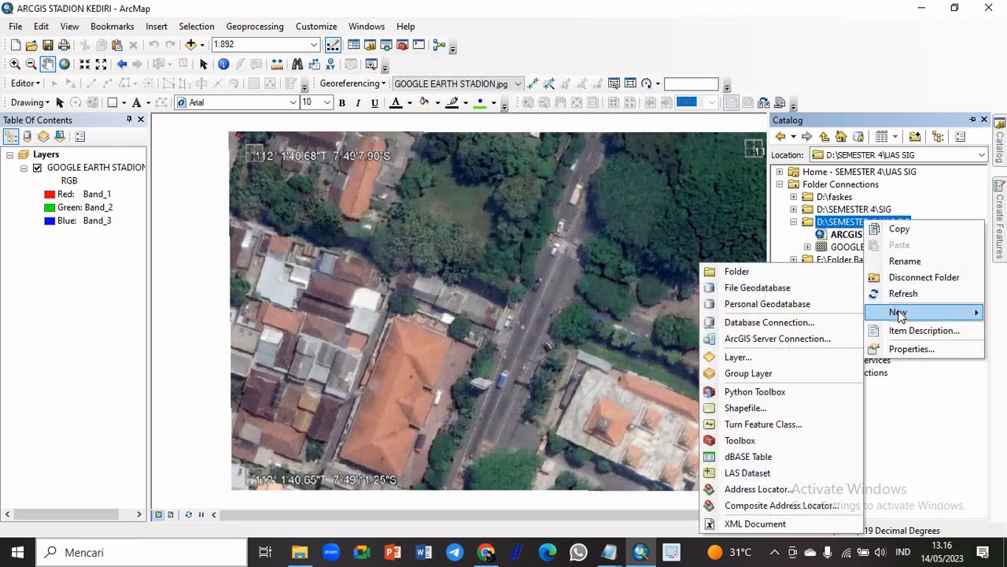
{"action": "left_click", "coordinate": [770, 410]}
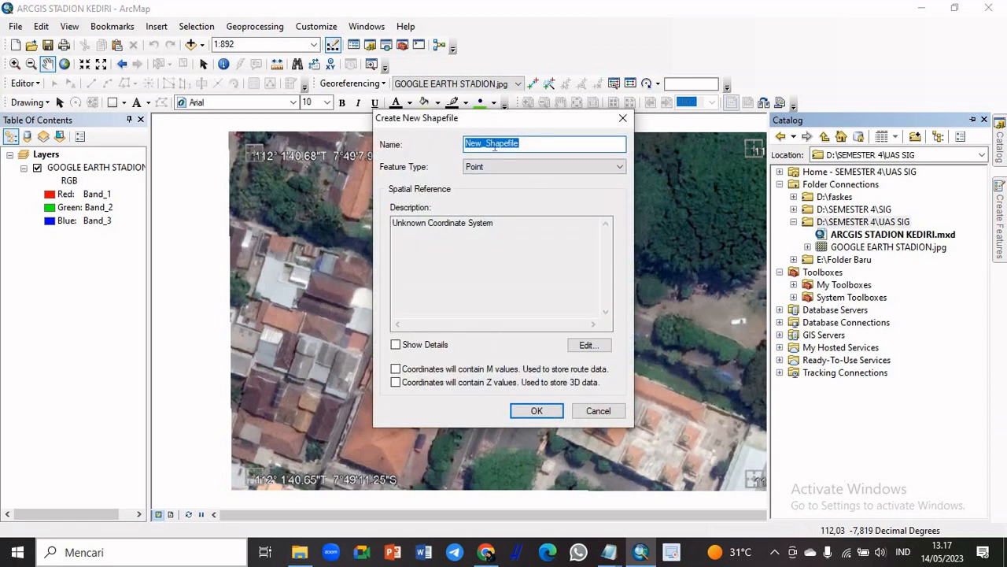
{"action": "type", "text": "bt"}
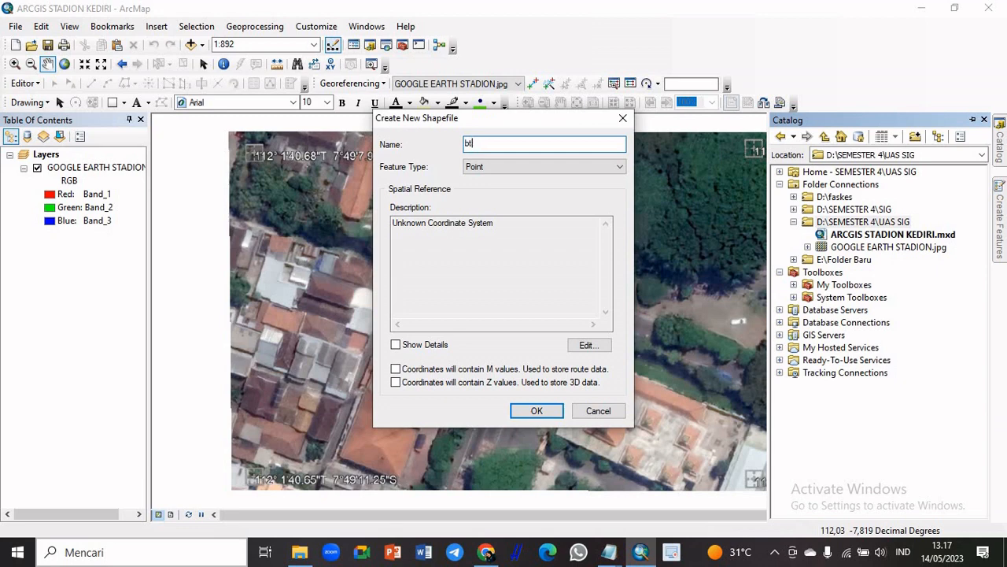
{"action": "type", "text": "tas"}
{"action": "left_click", "coordinate": [588, 170]}
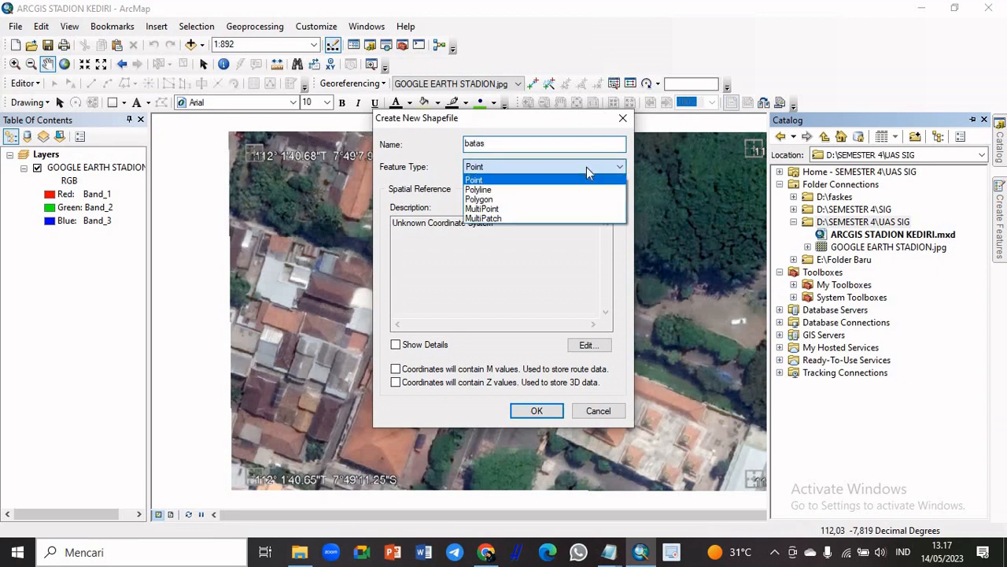
{"action": "left_click", "coordinate": [585, 189]}
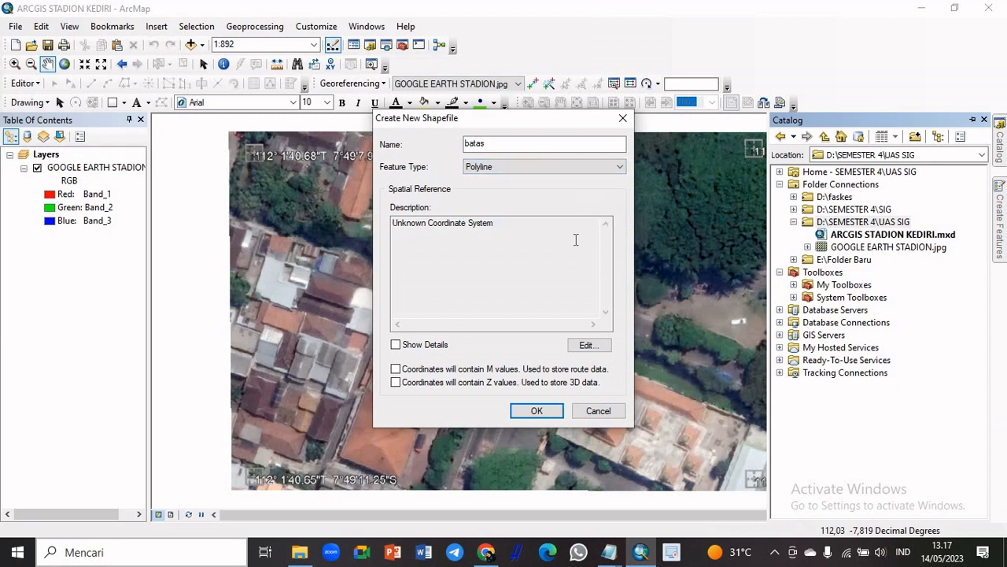
Assign the geographic coordinate system WGS 1984 from the World group to the batas shapefile
{"action": "left_click", "coordinate": [584, 346]}
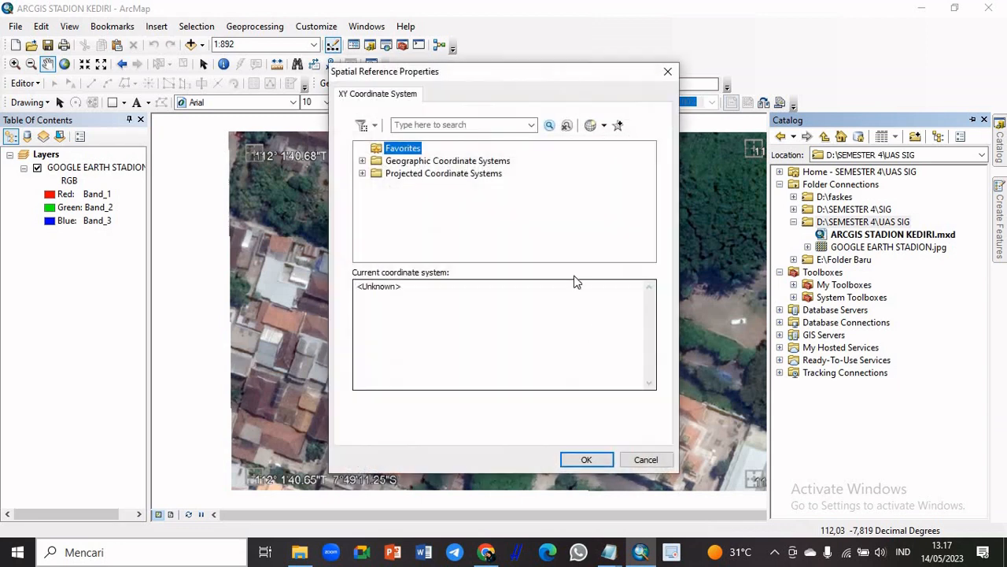
{"action": "double_click", "coordinate": [481, 162]}
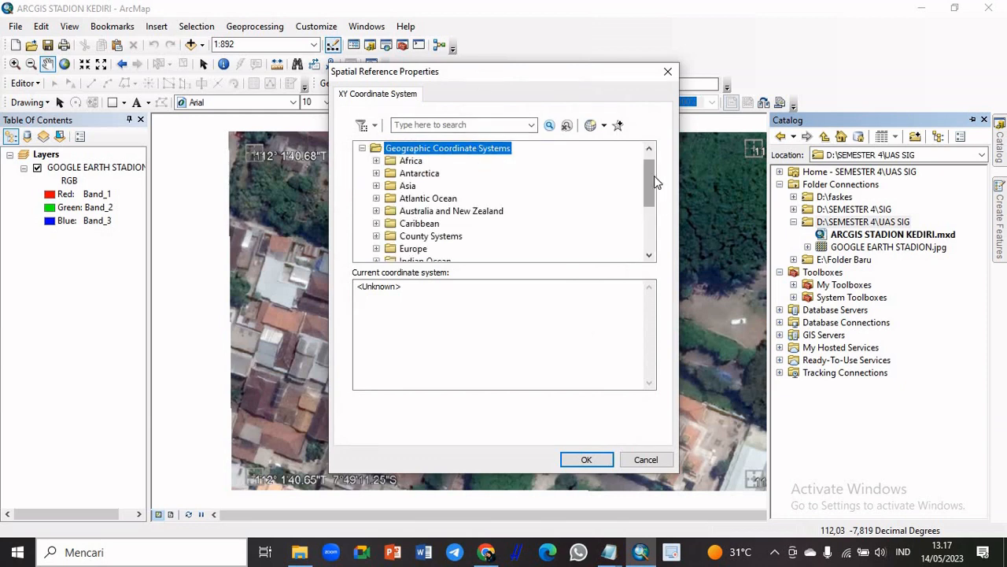
{"action": "left_click_drag", "start_coordinate": [654, 175], "coordinate": [654, 217]}
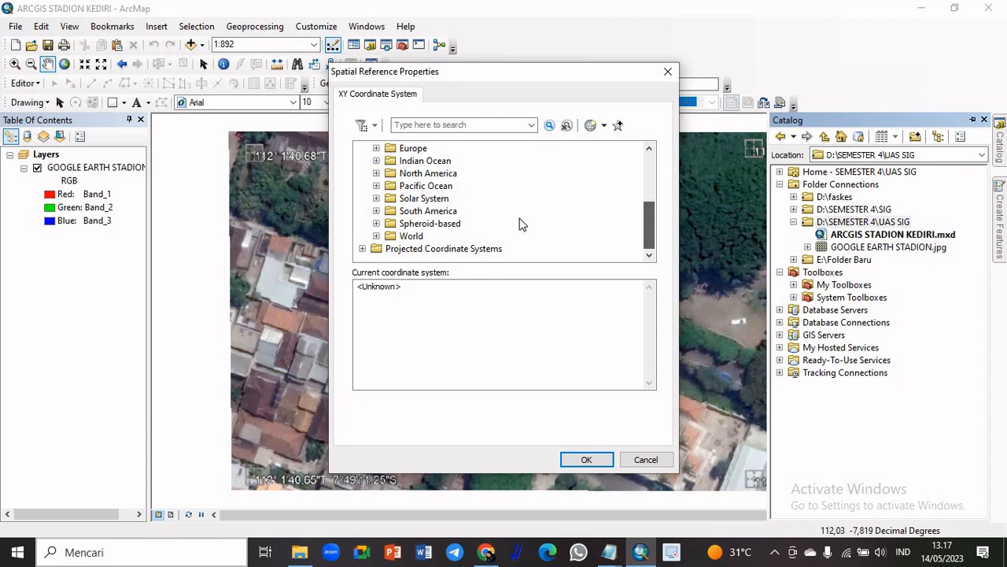
{"action": "double_click", "coordinate": [410, 236]}
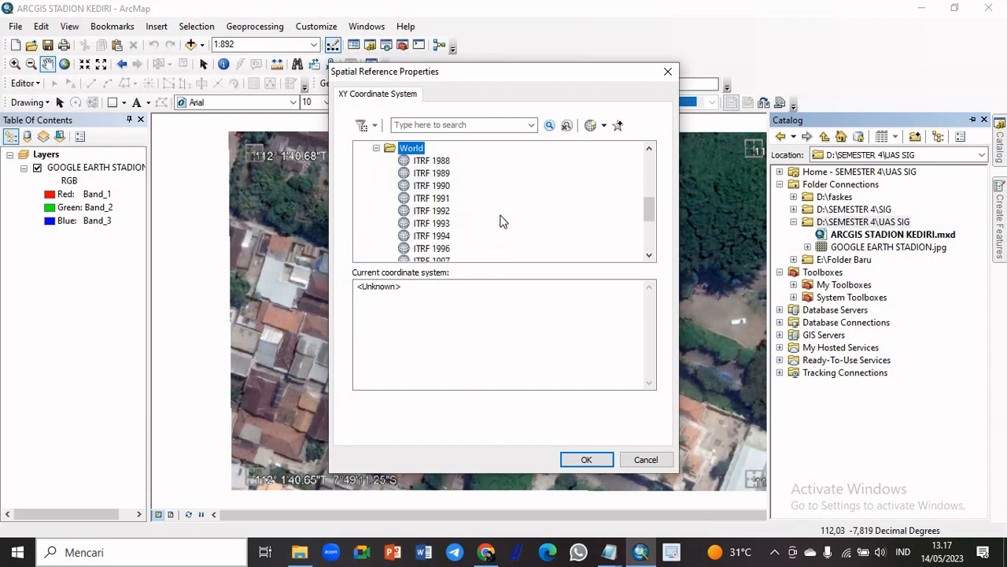
{"action": "left_click_drag", "start_coordinate": [647, 211], "coordinate": [647, 238]}
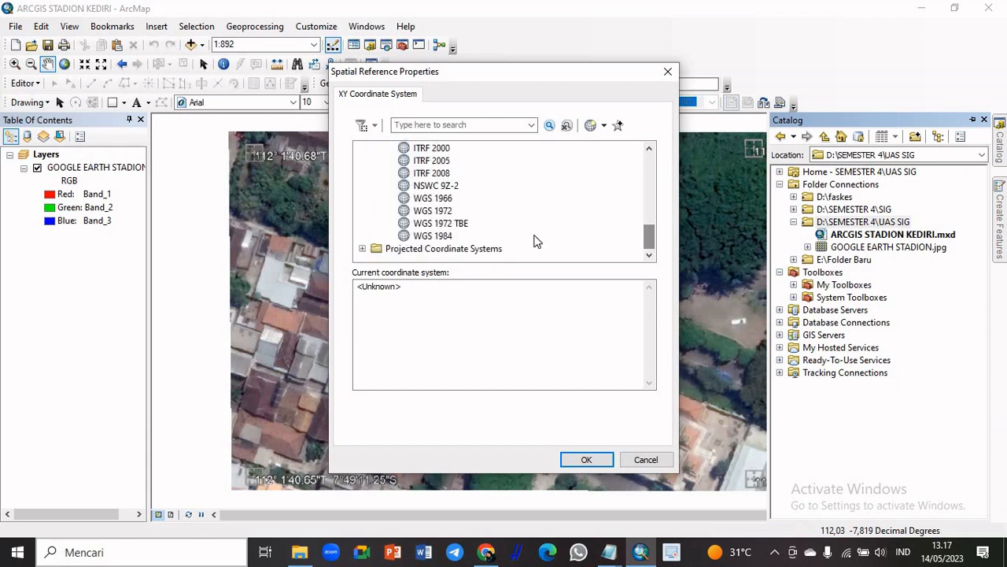
{"action": "left_click", "coordinate": [445, 236]}
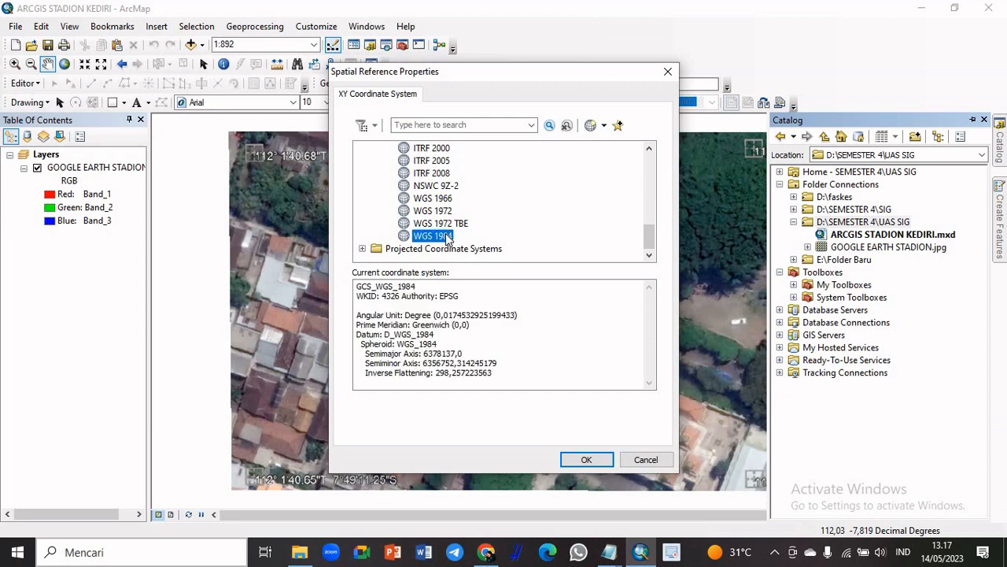
{"action": "left_click", "coordinate": [585, 459]}
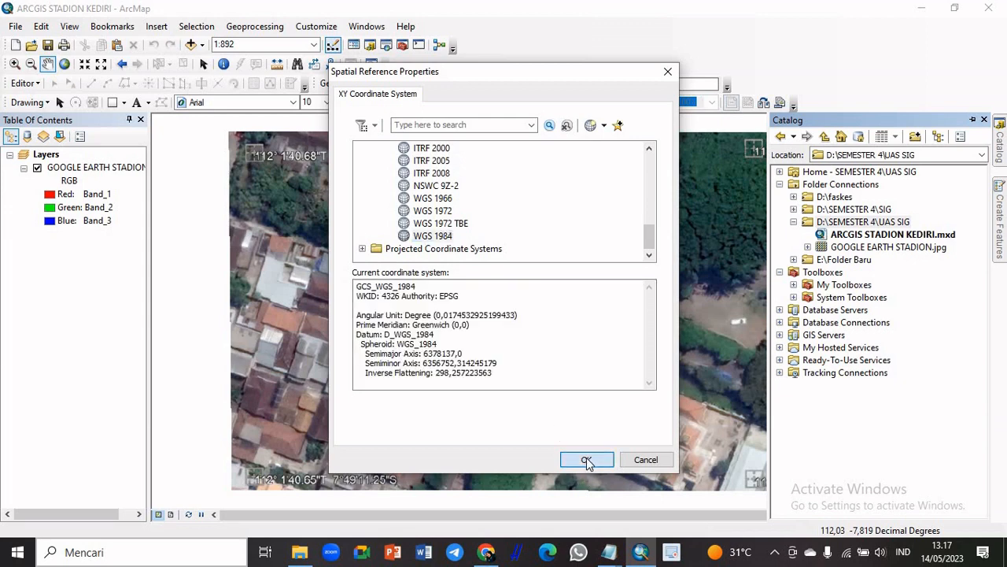
Finish creating the batas shapefile and start an edit session on it, continuing despite the spatial reference mismatch
{"action": "left_click", "coordinate": [554, 410]}
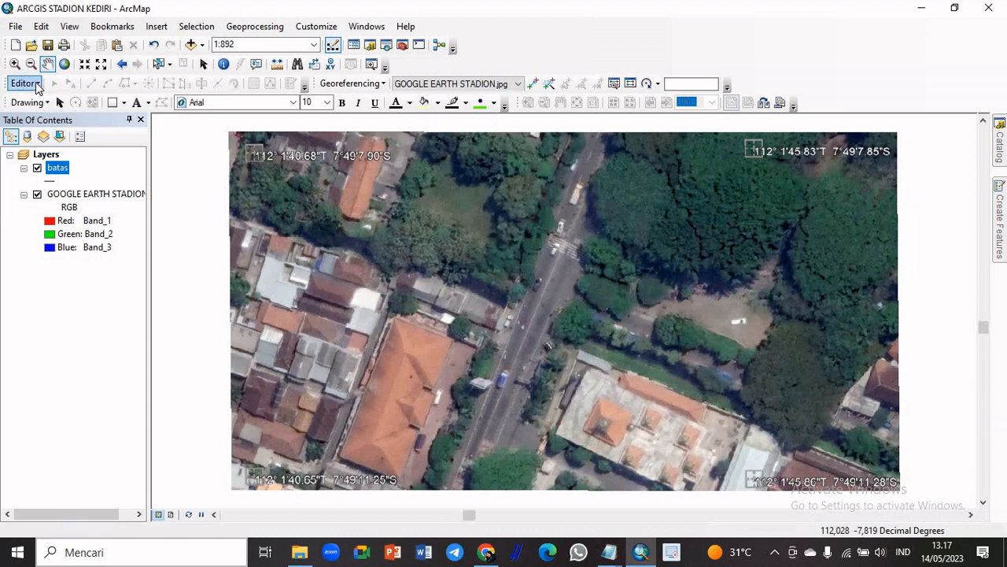
{"action": "left_click", "coordinate": [36, 85]}
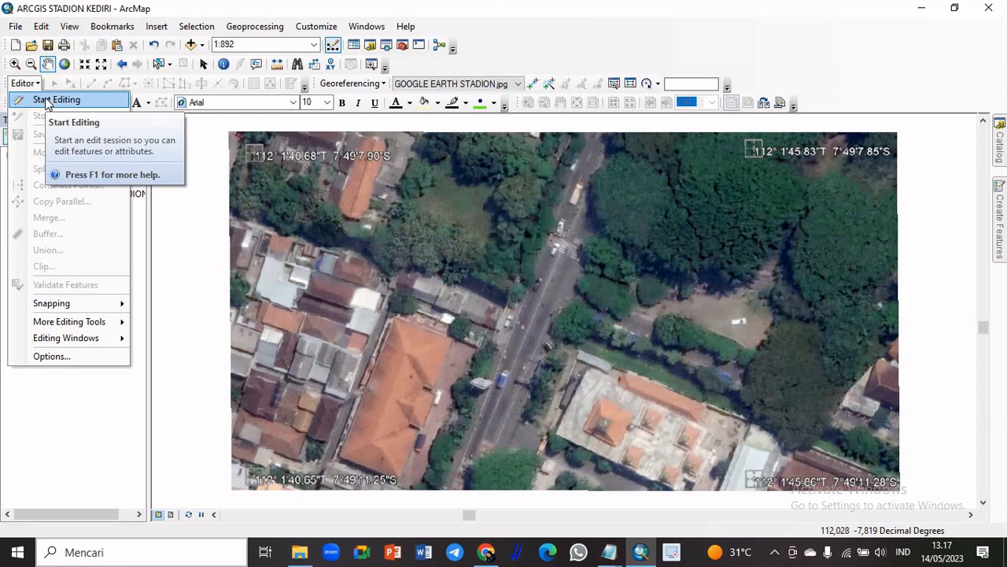
{"action": "left_click", "coordinate": [47, 101]}
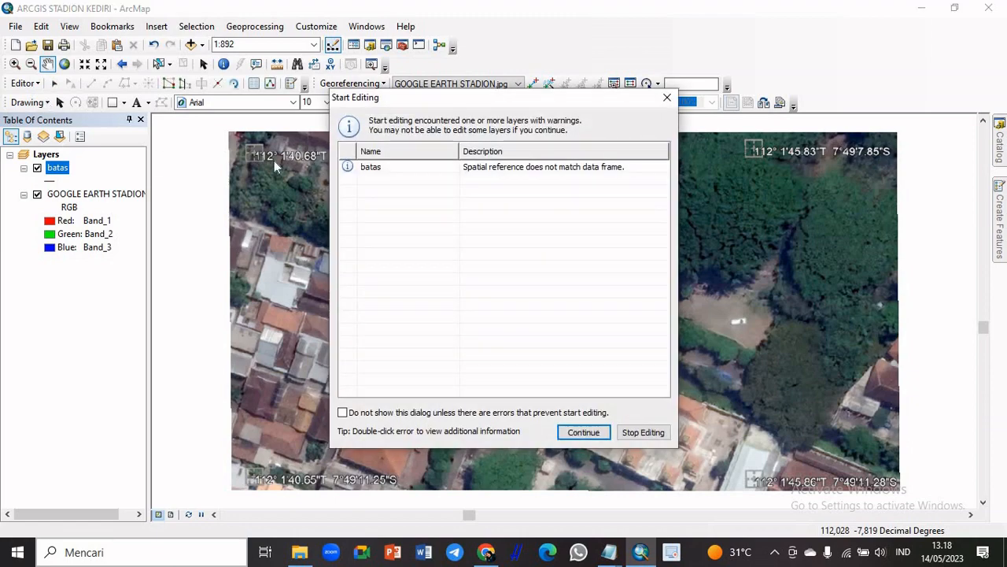
{"action": "left_click", "coordinate": [389, 167]}
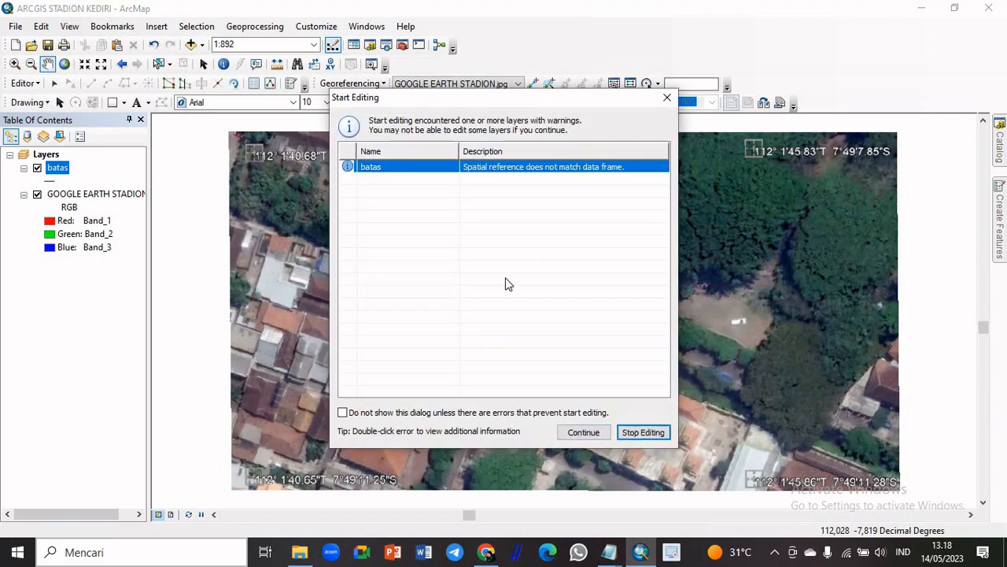
{"action": "left_click", "coordinate": [571, 440]}
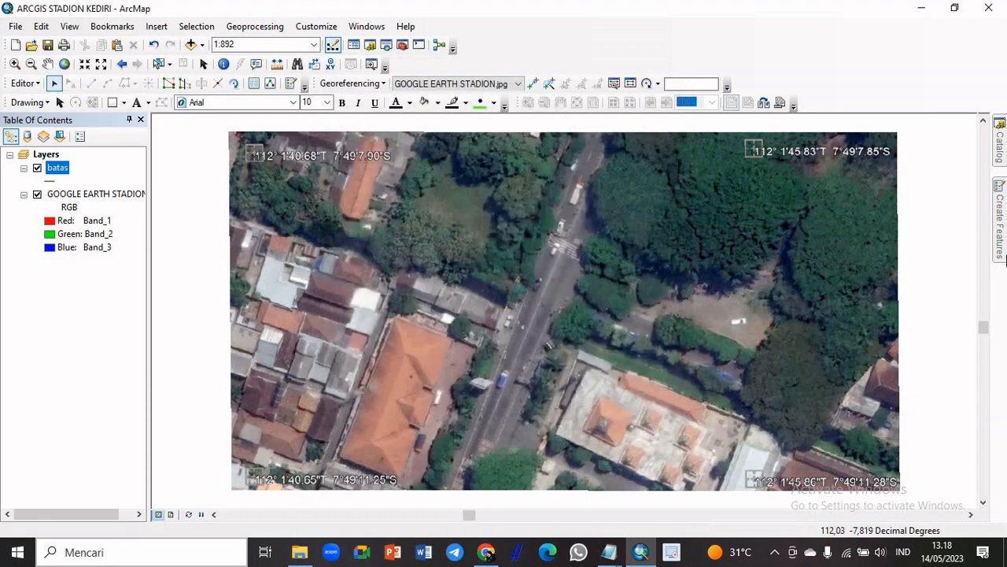
Choose the batas feature template and its Line construction tool for digitizing on the image
{"action": "left_click", "coordinate": [1002, 213]}
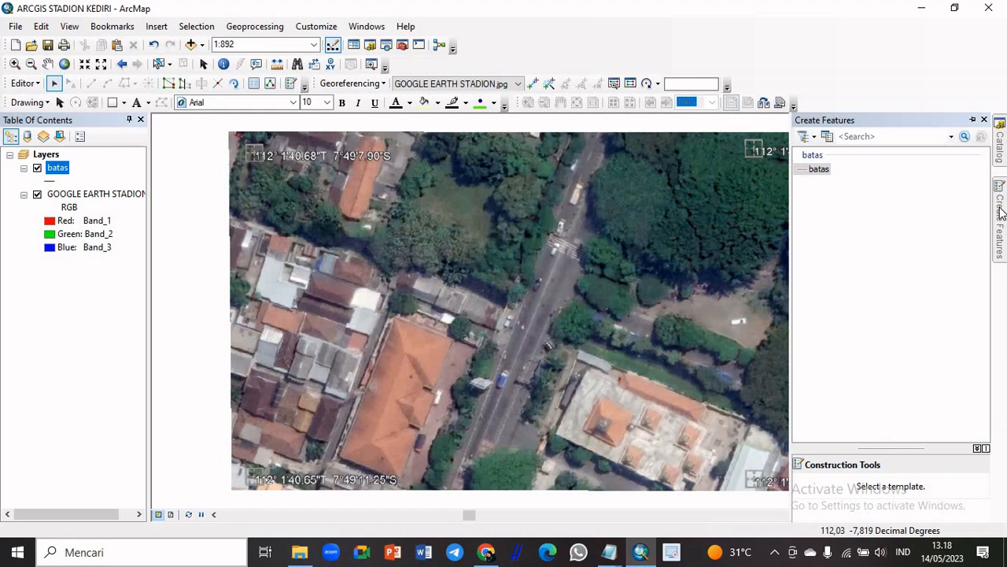
{"action": "left_click", "coordinate": [826, 170]}
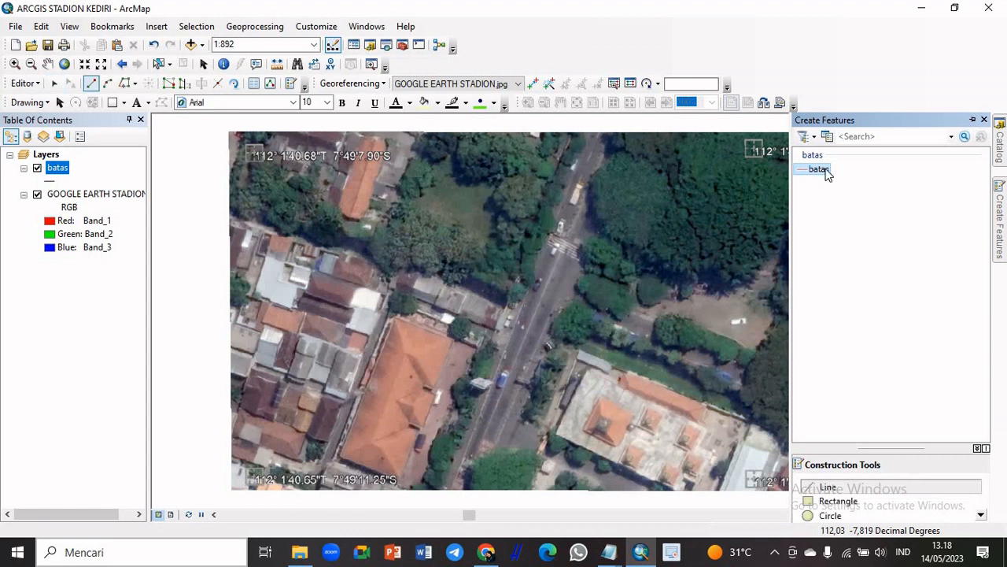
{"action": "left_click", "coordinate": [829, 486]}
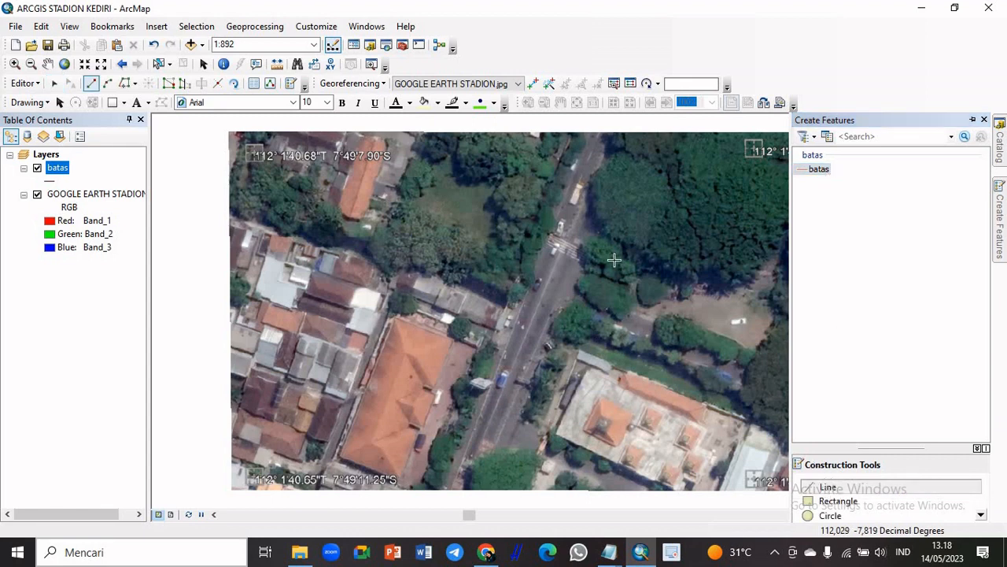
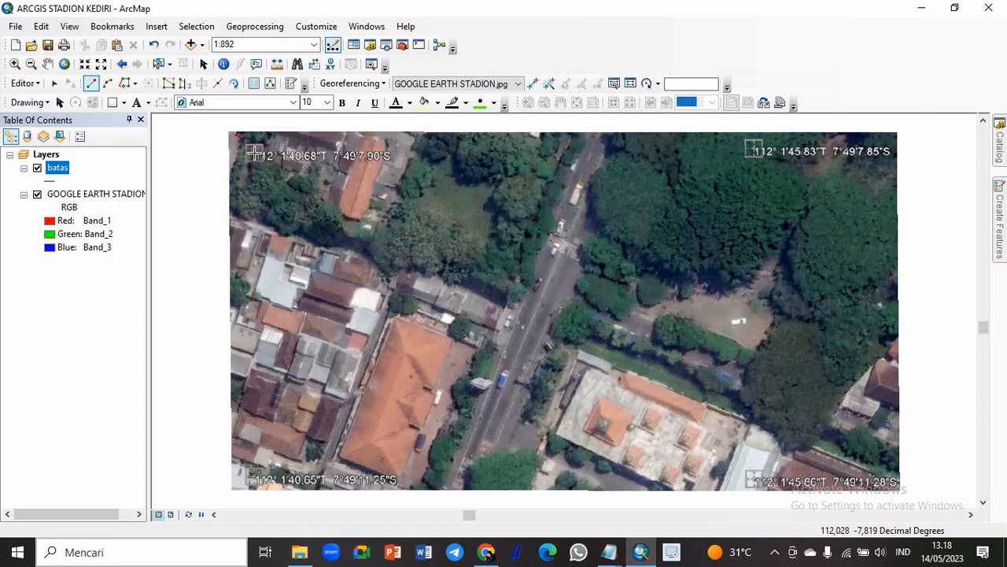
Digitize a closed batas boundary line through the four corner coordinate marks of the image, finishing at the northwest mark
{"action": "left_click", "coordinate": [256, 154]}
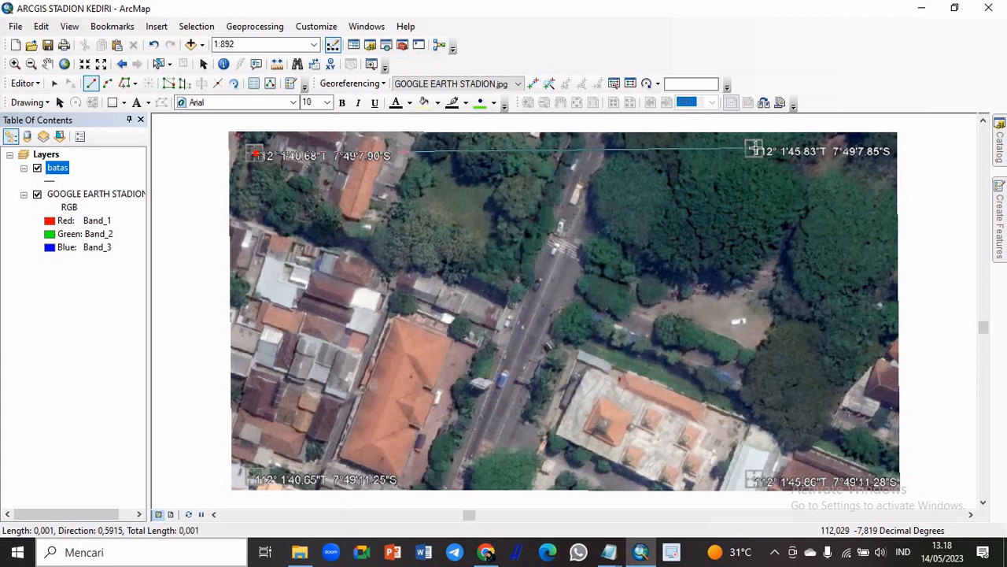
{"action": "left_click", "coordinate": [754, 150]}
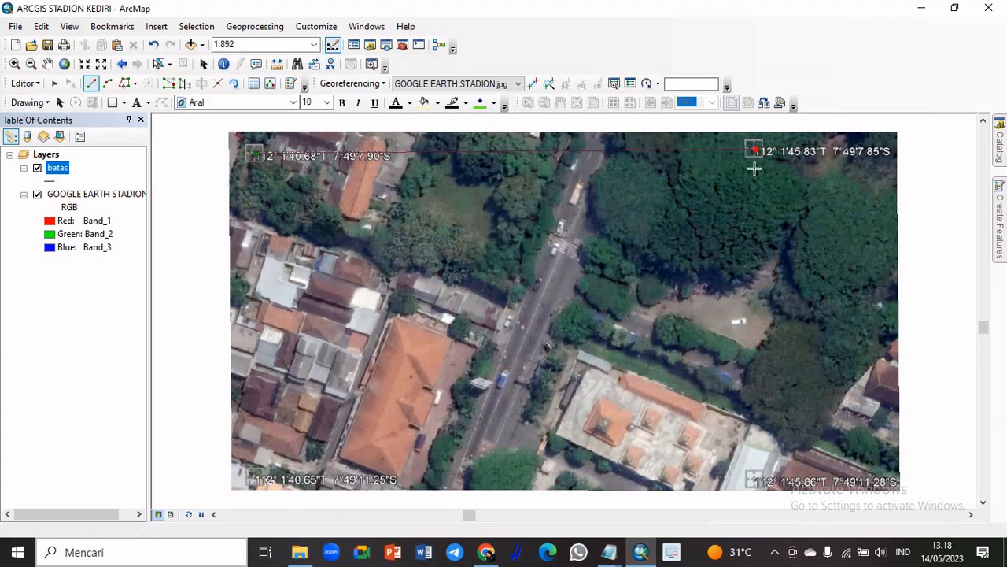
{"action": "left_click", "coordinate": [754, 479]}
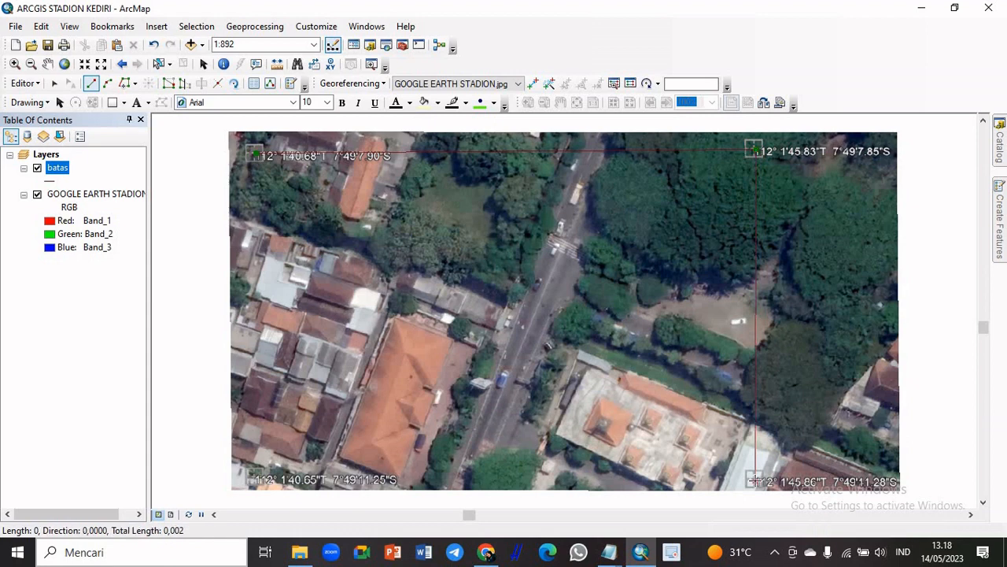
{"action": "left_click", "coordinate": [252, 477]}
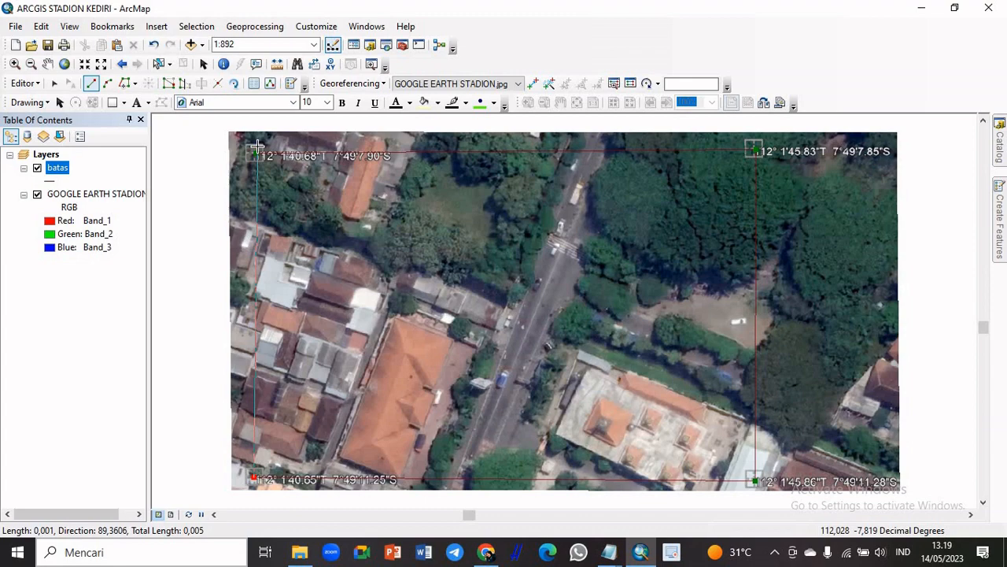
{"action": "double_click", "coordinate": [256, 149]}
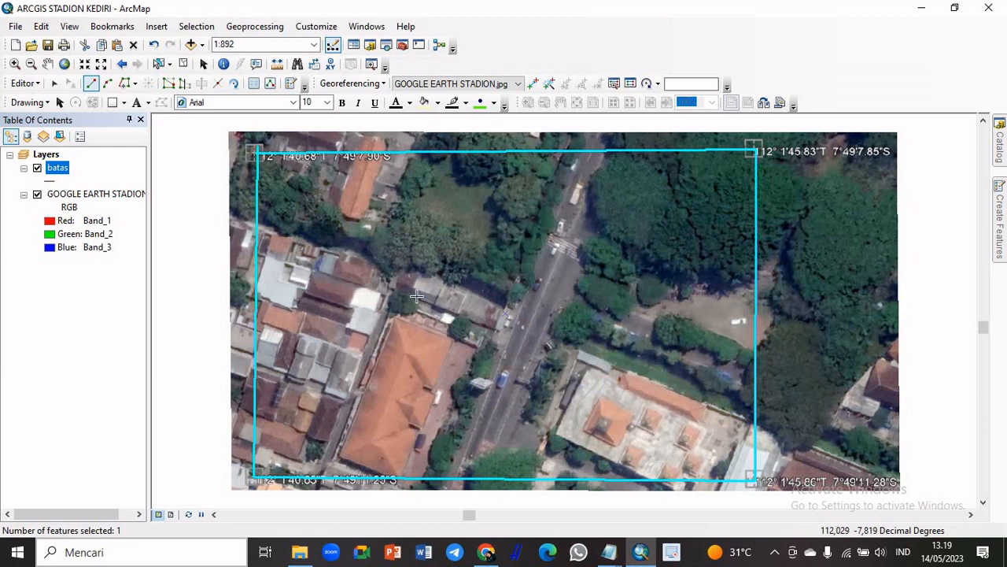
Save the edits to the batas layer and stop the edit session
{"action": "left_click", "coordinate": [35, 83]}
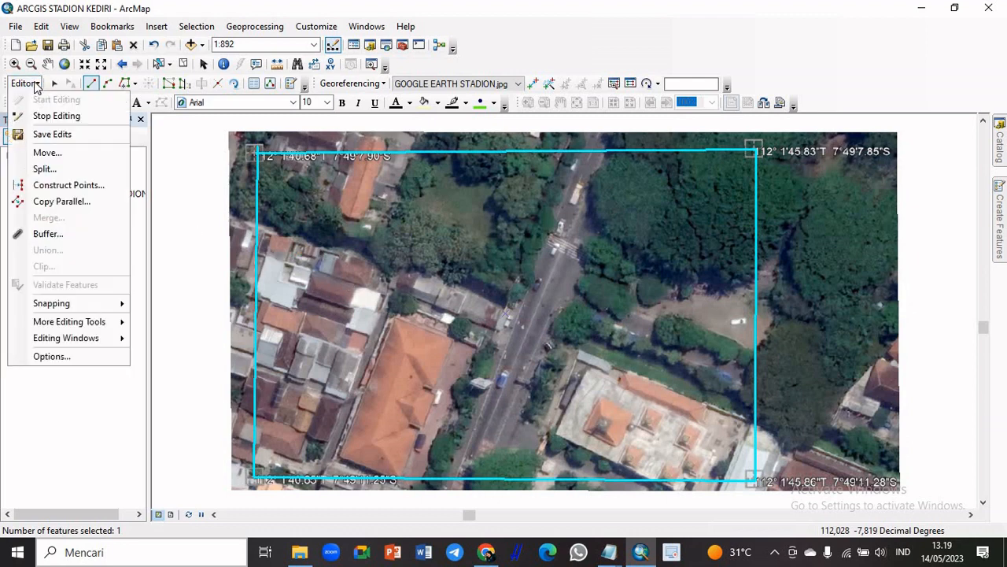
{"action": "left_click", "coordinate": [49, 137]}
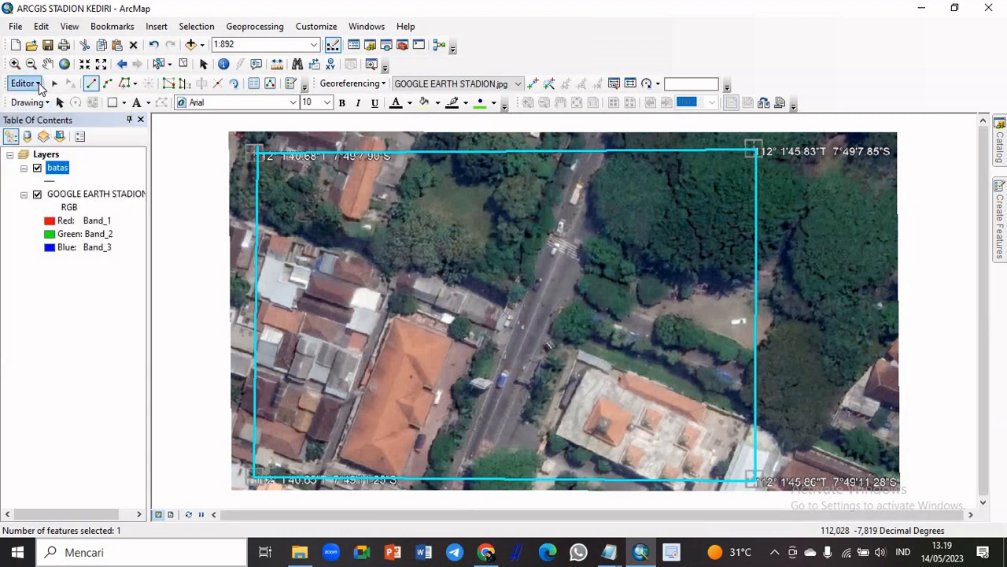
{"action": "left_click", "coordinate": [38, 84]}
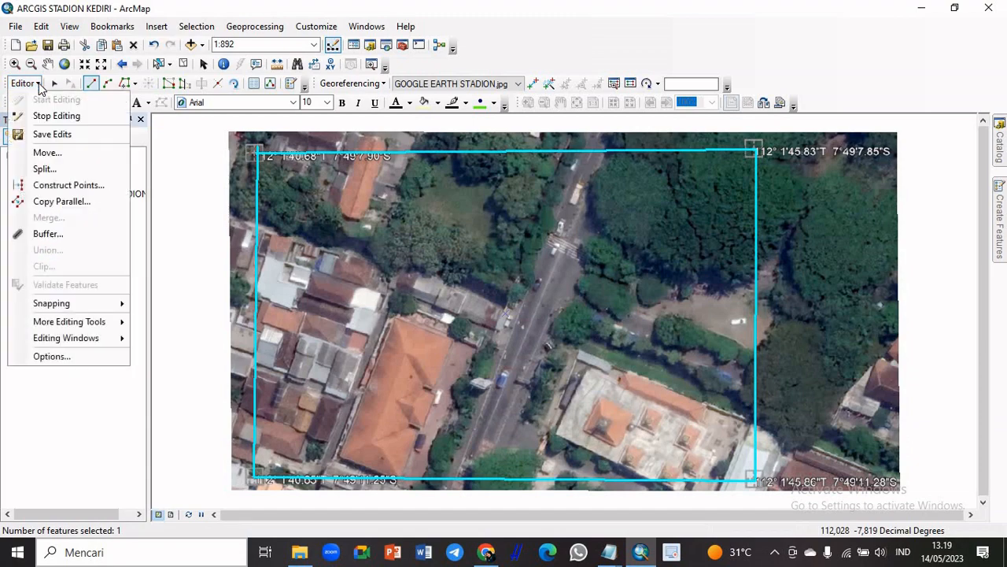
{"action": "left_click", "coordinate": [57, 134]}
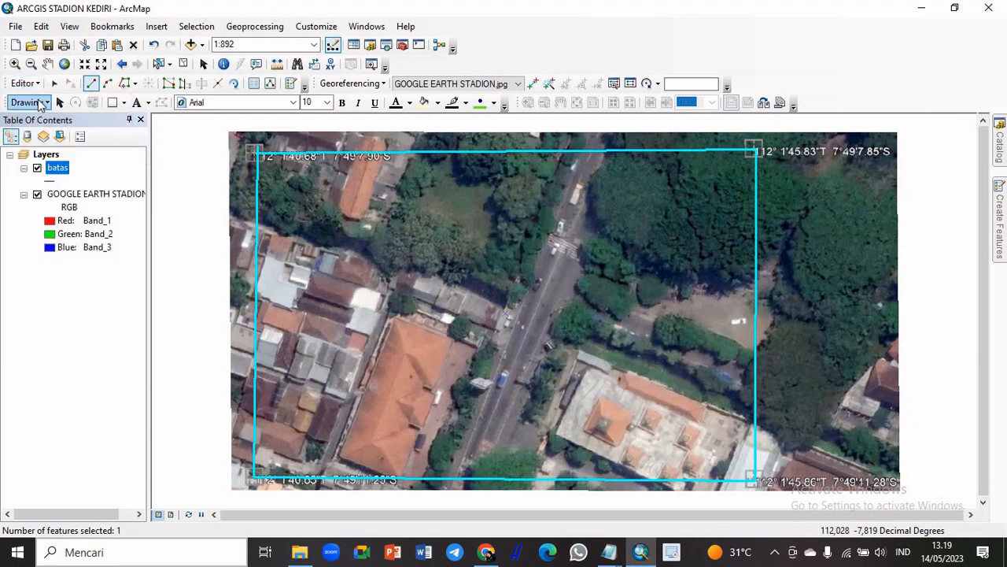
{"action": "left_click", "coordinate": [37, 84]}
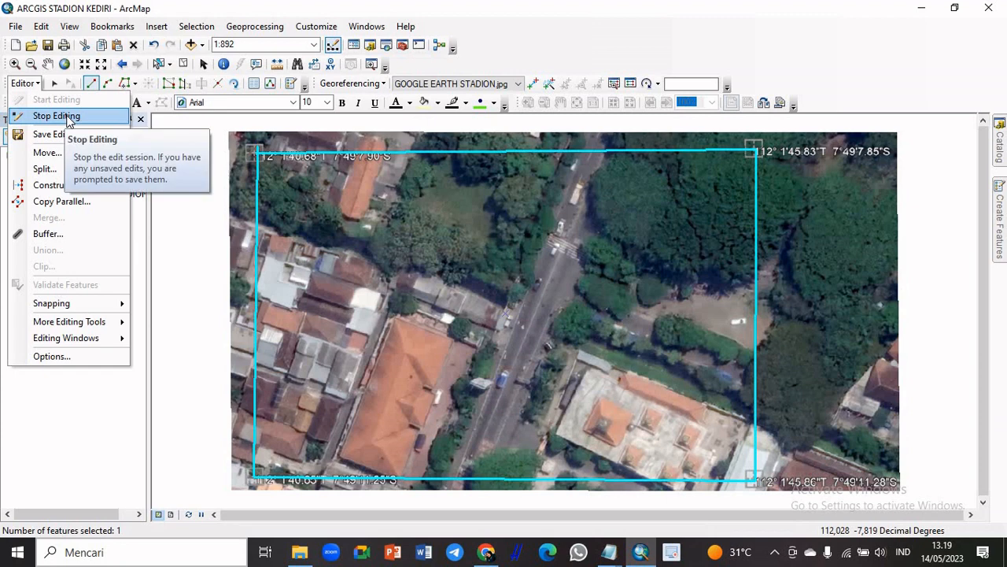
{"action": "left_click", "coordinate": [57, 117]}
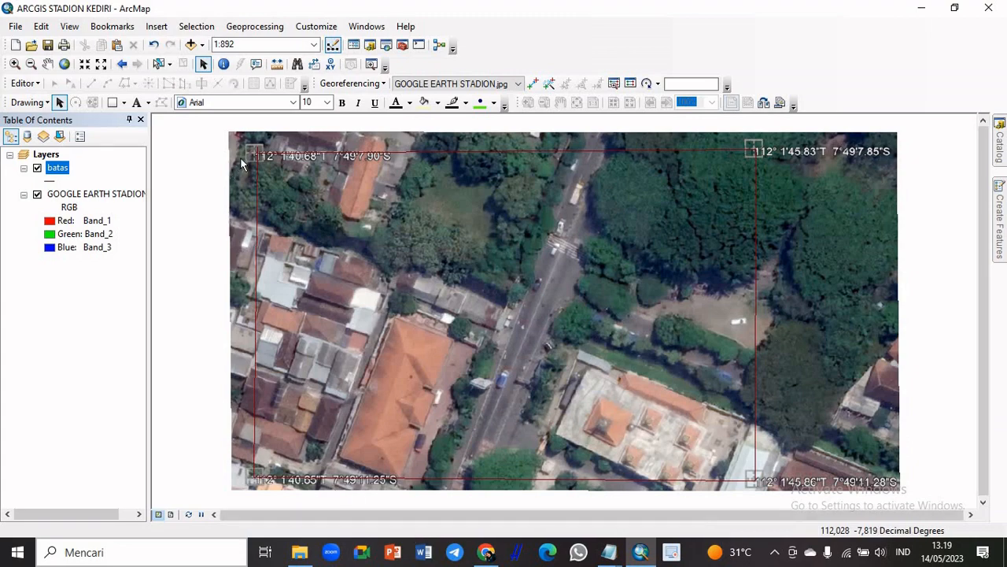
Inspect up close how the boundary line meets the northwest coordinate mark, and return to the full extent
{"action": "scroll", "coordinate": [259, 160], "scroll_direction": "down", "scroll_amount": 6}
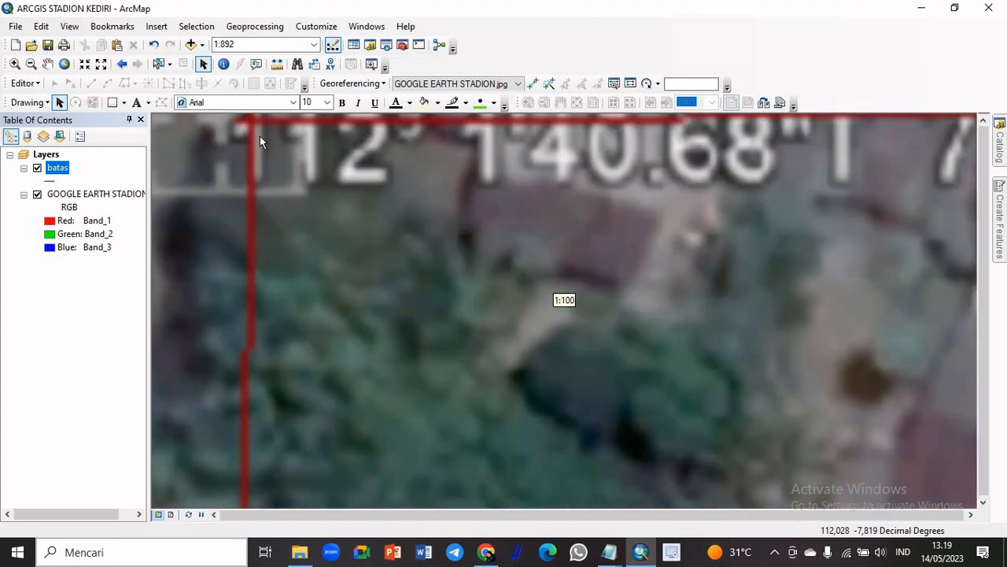
{"action": "left_click", "coordinate": [47, 64]}
{"action": "left_click_drag", "start_coordinate": [331, 160], "coordinate": [327, 293]}
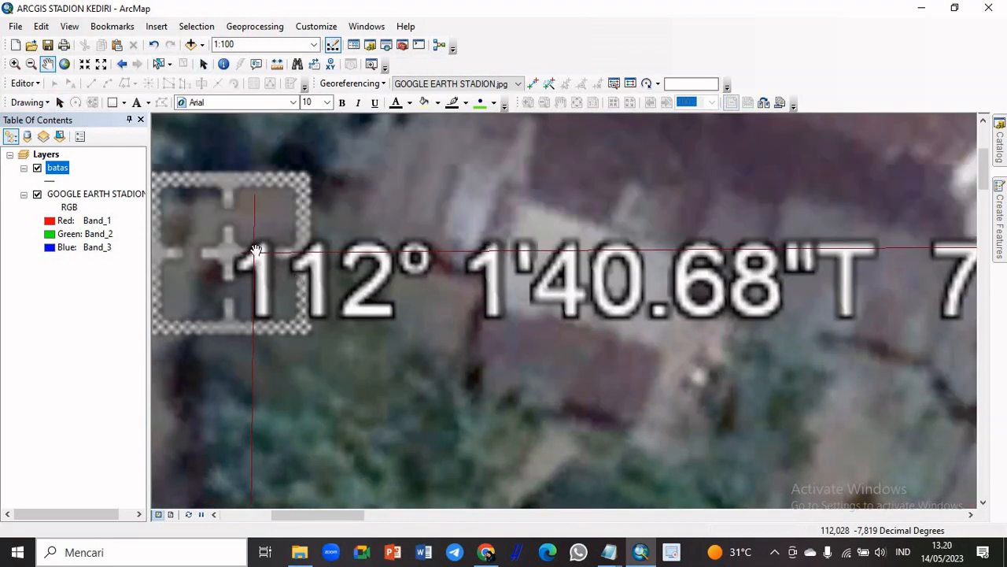
{"action": "scroll", "coordinate": [246, 254], "scroll_direction": "down", "scroll_amount": 3}
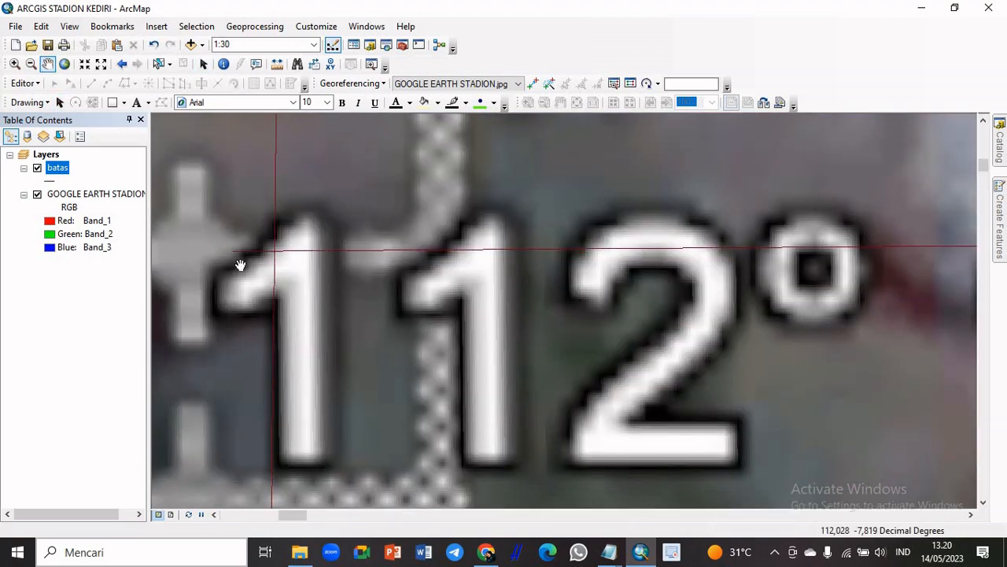
{"action": "scroll", "coordinate": [309, 310], "scroll_direction": "up", "scroll_amount": 3}
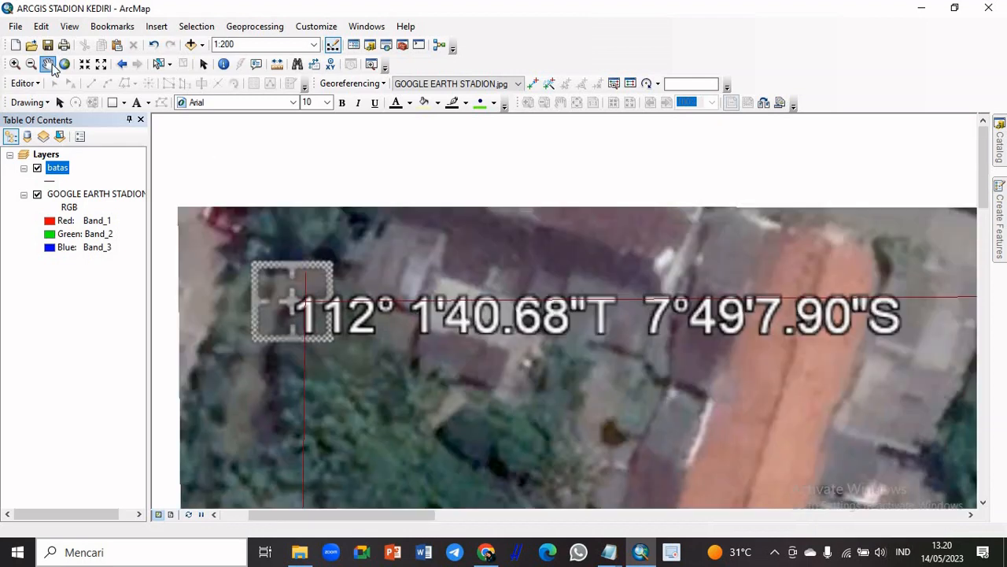
{"action": "left_click", "coordinate": [64, 64]}
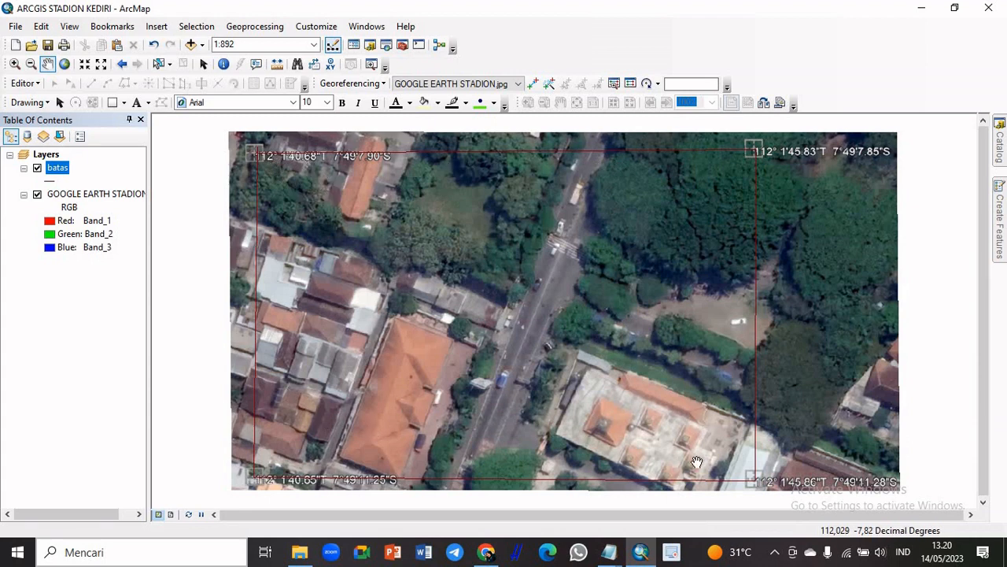
Restart editing on the batas layer despite the spatial reference warning, and choose the batas feature template
{"action": "left_click", "coordinate": [30, 85]}
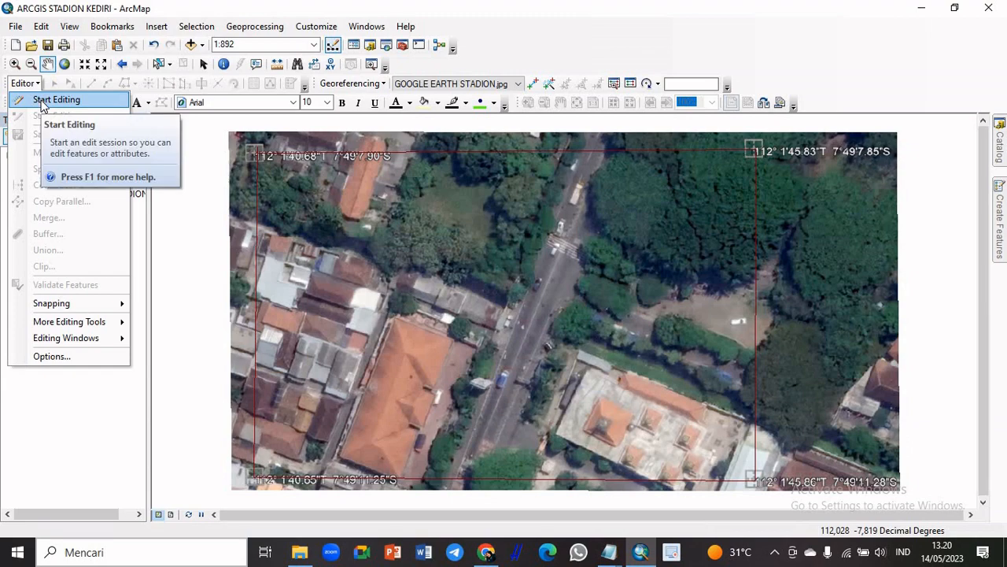
{"action": "left_click", "coordinate": [43, 101]}
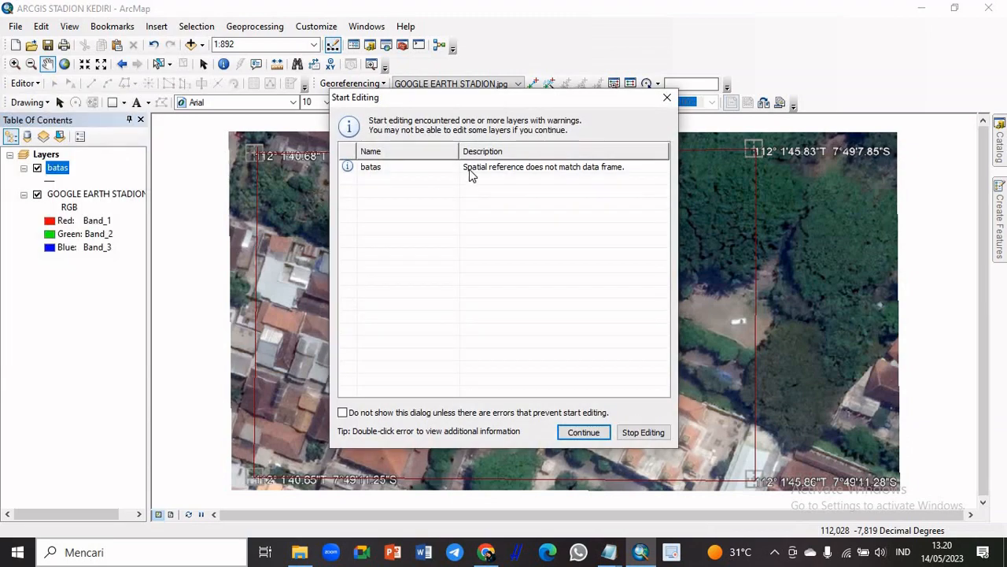
{"action": "left_click", "coordinate": [470, 172]}
{"action": "left_click", "coordinate": [572, 435]}
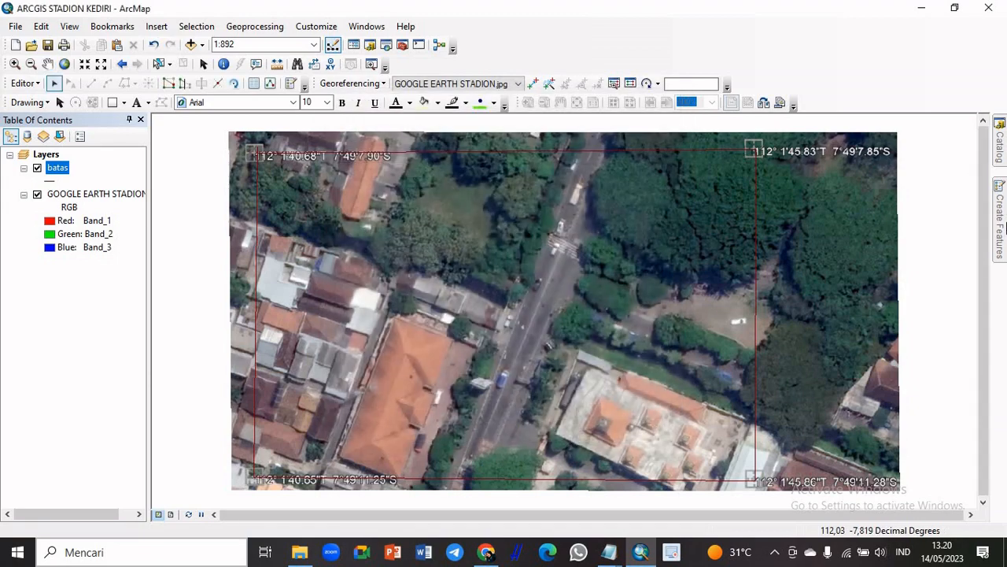
{"action": "mouse_move", "coordinate": [1005, 224]}
{"action": "left_click", "coordinate": [828, 170]}
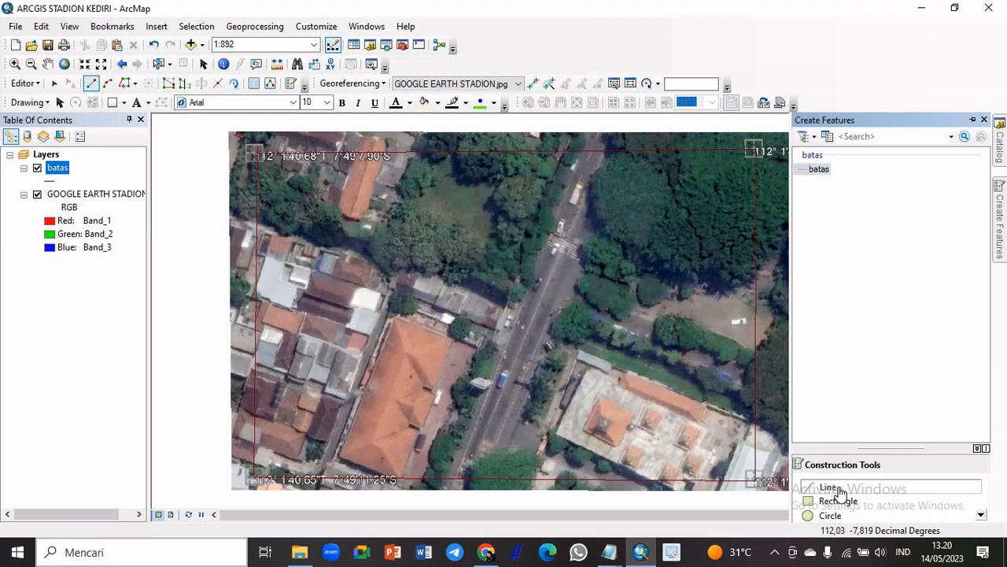
{"action": "left_click", "coordinate": [1003, 225]}
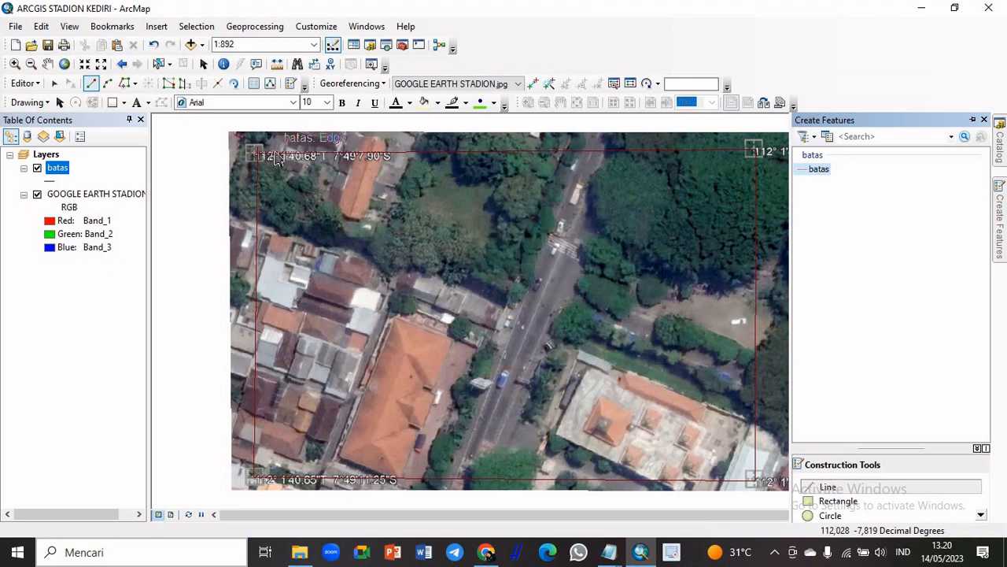
Examine the image inside the batas boundary at several scales, from the northwest corner across the houses to the main road
{"action": "scroll", "coordinate": [307, 178], "scroll_direction": "down", "scroll_amount": 2}
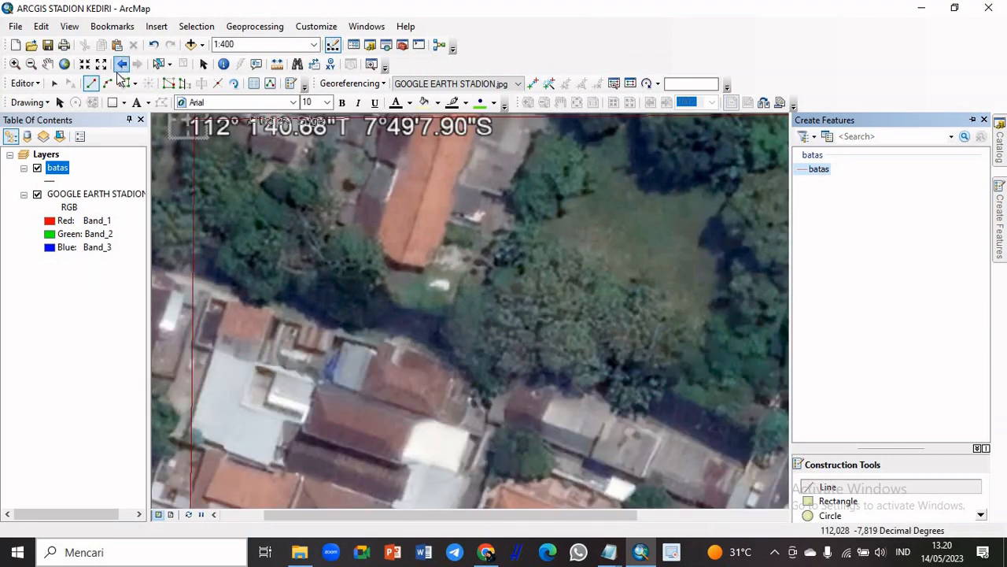
{"action": "left_click", "coordinate": [47, 64]}
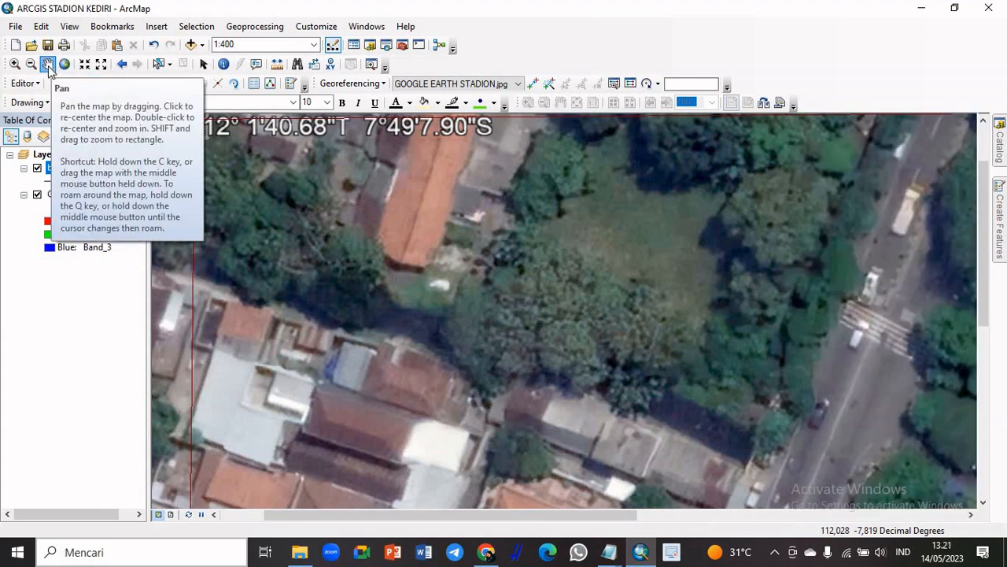
{"action": "left_click_drag", "start_coordinate": [286, 218], "coordinate": [303, 301]}
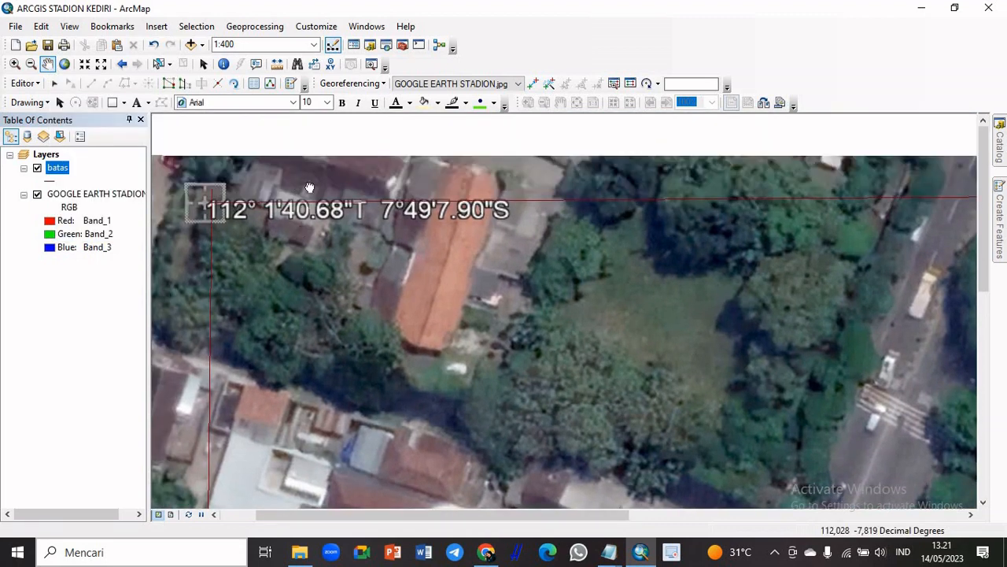
{"action": "left_click_drag", "start_coordinate": [303, 184], "coordinate": [350, 210]}
{"action": "left_click_drag", "start_coordinate": [399, 327], "coordinate": [370, 305]}
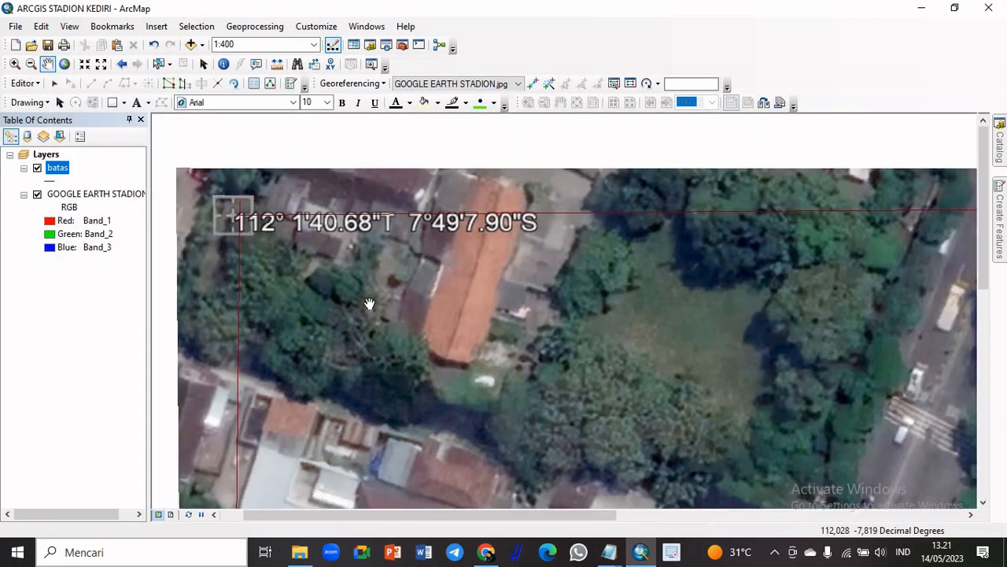
{"action": "left_click_drag", "start_coordinate": [569, 310], "coordinate": [572, 280]}
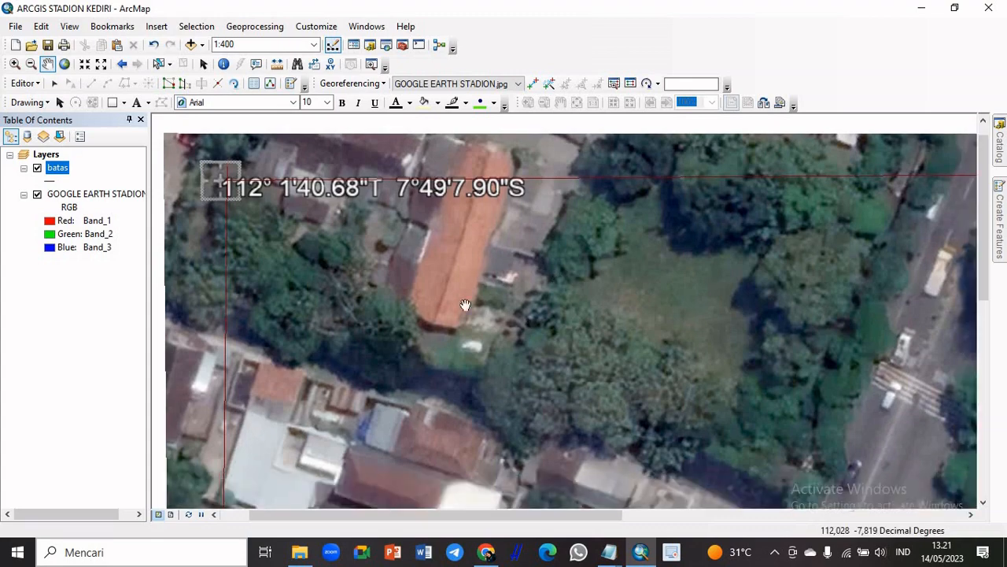
{"action": "left_click_drag", "start_coordinate": [418, 326], "coordinate": [409, 203]}
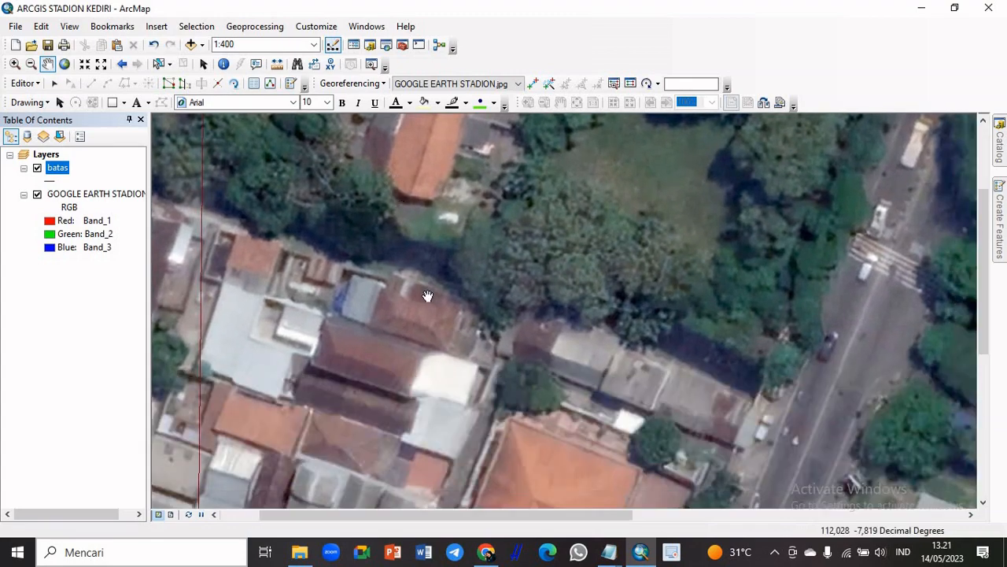
{"action": "scroll", "coordinate": [428, 295], "scroll_direction": "up", "scroll_amount": 3}
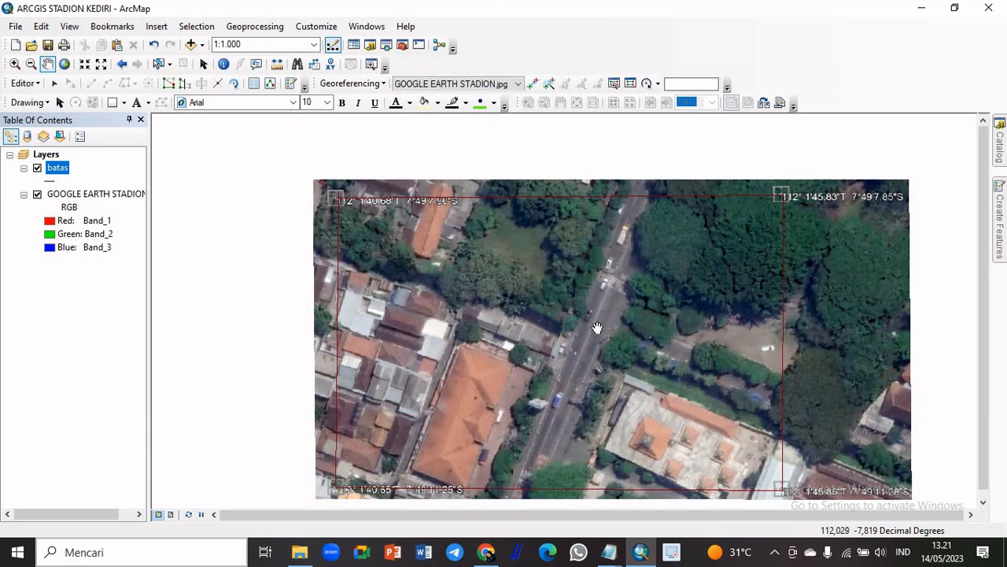
{"action": "left_click_drag", "start_coordinate": [661, 306], "coordinate": [589, 275]}
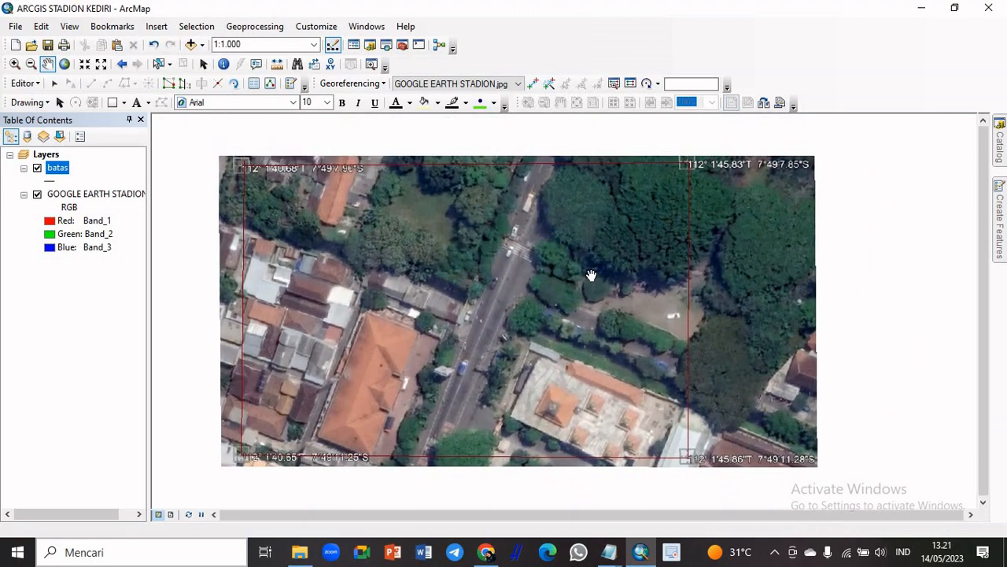
{"action": "scroll", "coordinate": [581, 293], "scroll_direction": "up", "scroll_amount": 1}
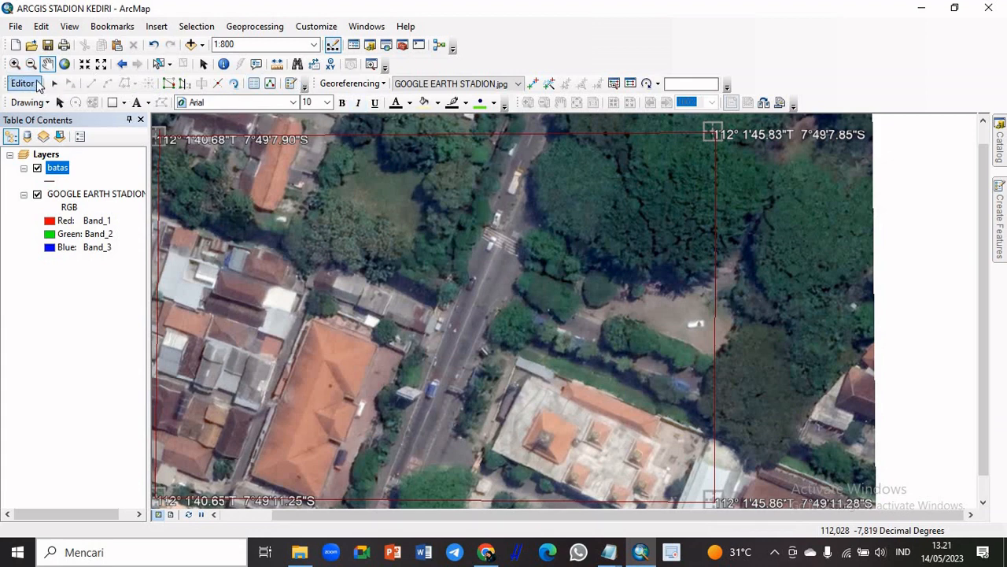
Start a batas line along the road's west edge, tracing from just above the north boundary to beside the long truck
{"action": "left_click", "coordinate": [1001, 236]}
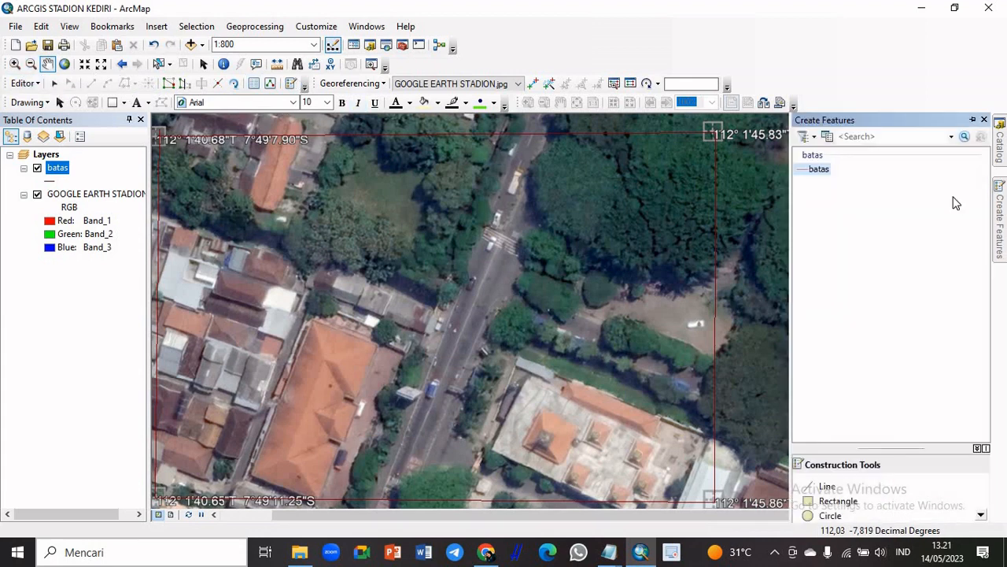
{"action": "left_click", "coordinate": [810, 170]}
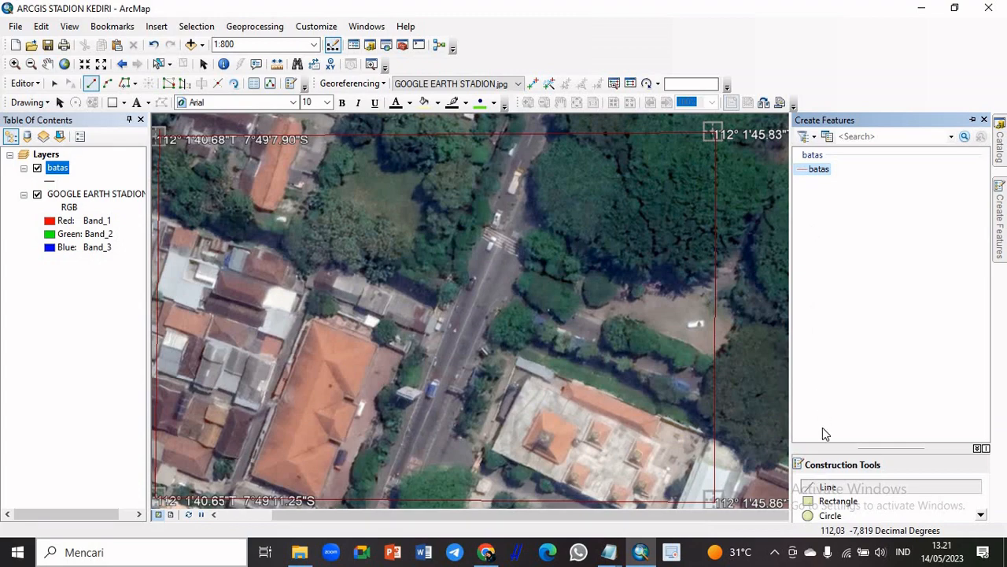
{"action": "left_click", "coordinate": [832, 485]}
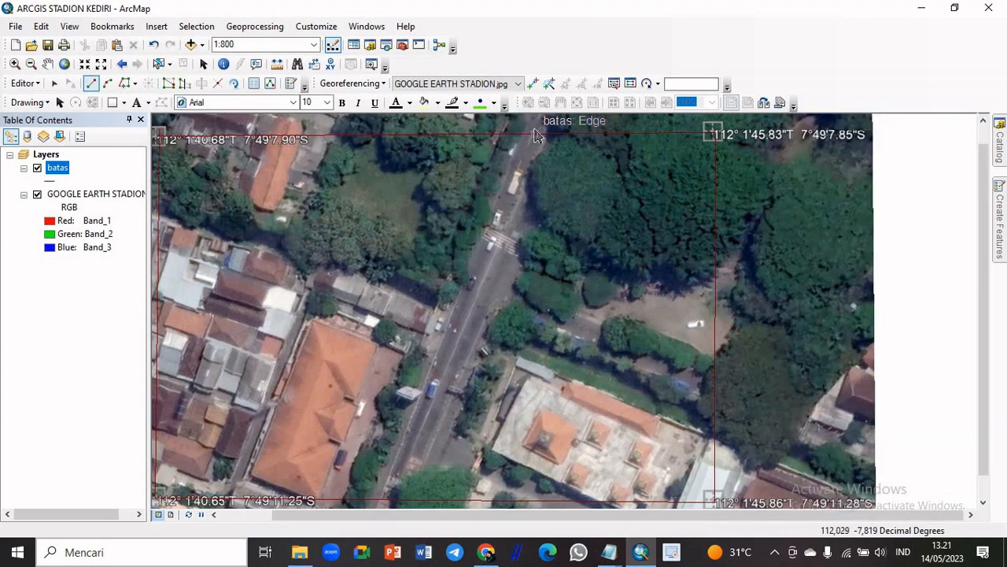
{"action": "scroll", "coordinate": [507, 138], "scroll_direction": "down", "scroll_amount": 2}
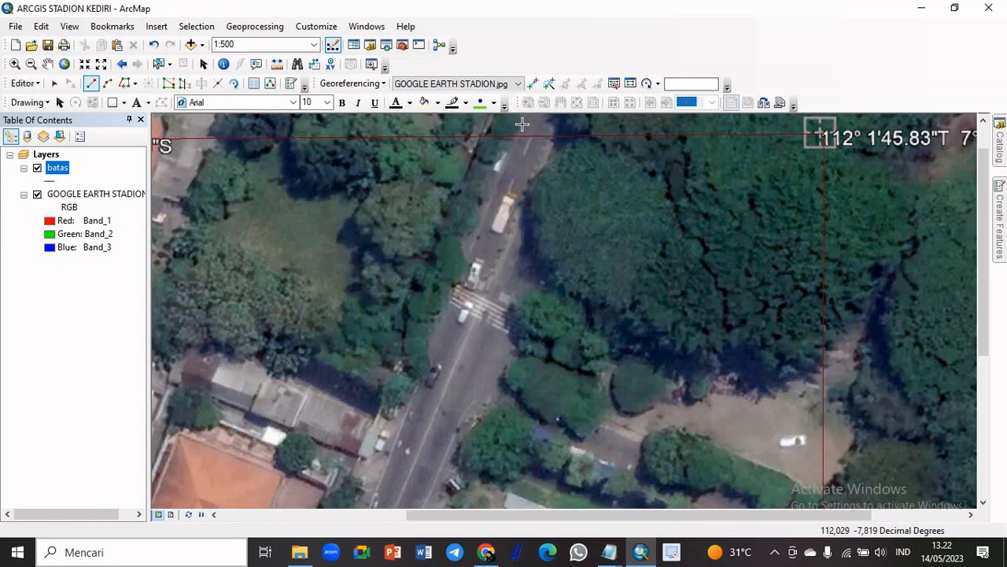
{"action": "left_click", "coordinate": [521, 124]}
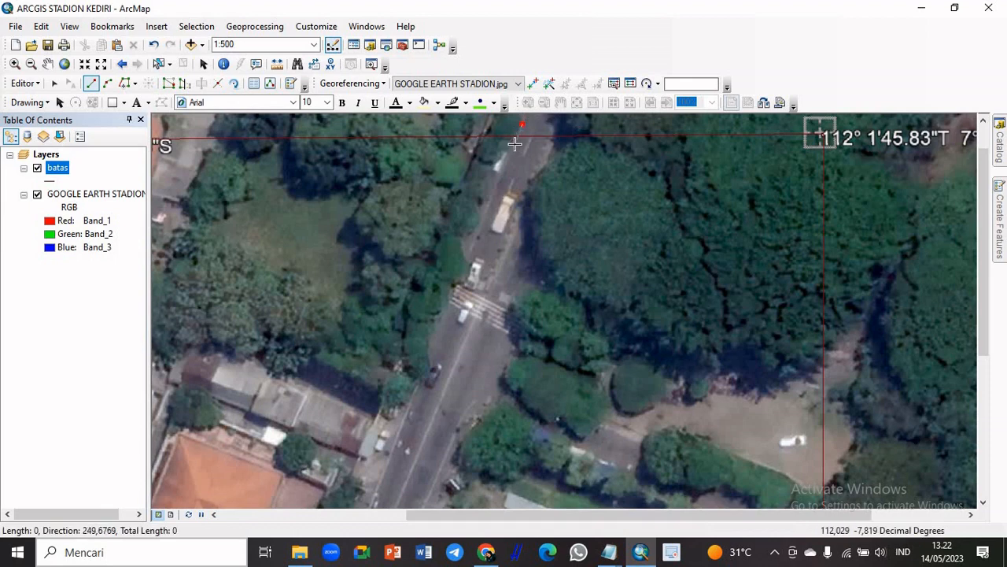
{"action": "left_click", "coordinate": [513, 144]}
{"action": "left_click", "coordinate": [509, 163]}
{"action": "left_click", "coordinate": [502, 174]}
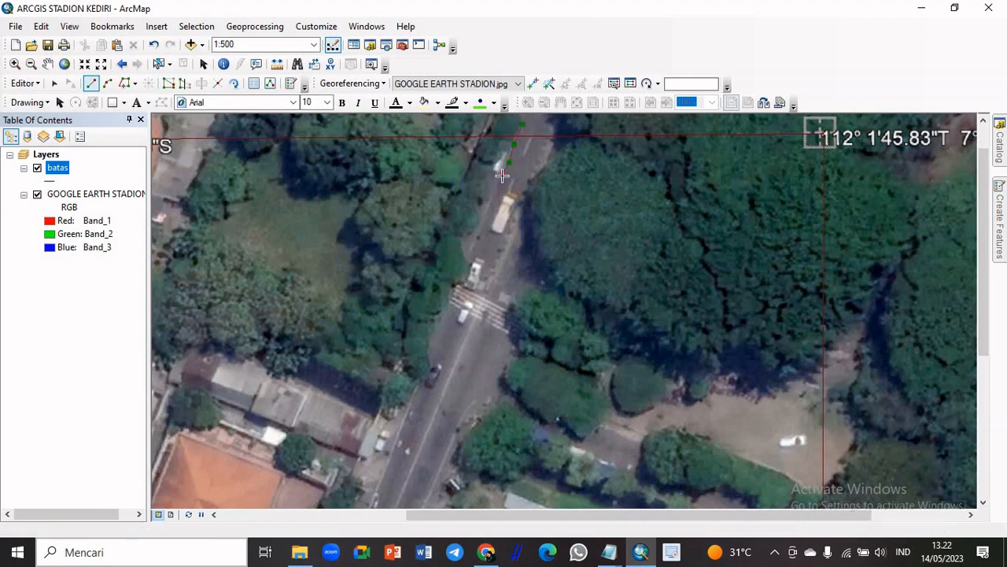
{"action": "left_click", "coordinate": [494, 189]}
{"action": "left_click", "coordinate": [487, 207]}
{"action": "left_click", "coordinate": [481, 224]}
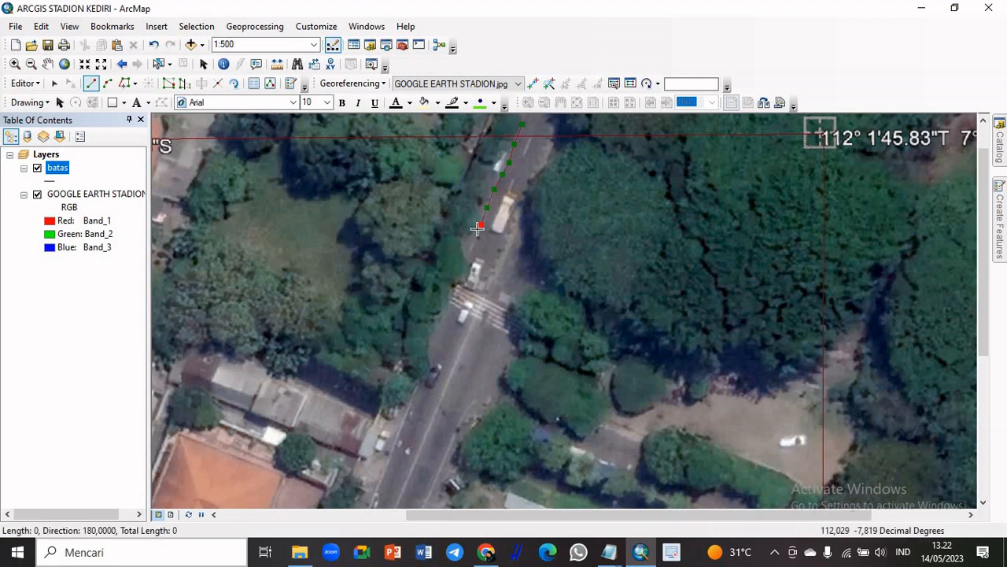
Continue the west road-edge line past the white car and the zebra crossing to just before the dark car
{"action": "left_click", "coordinate": [473, 235]}
{"action": "left_click", "coordinate": [469, 240]}
{"action": "left_click", "coordinate": [465, 256]}
{"action": "left_click", "coordinate": [470, 280]}
{"action": "left_click", "coordinate": [457, 290]}
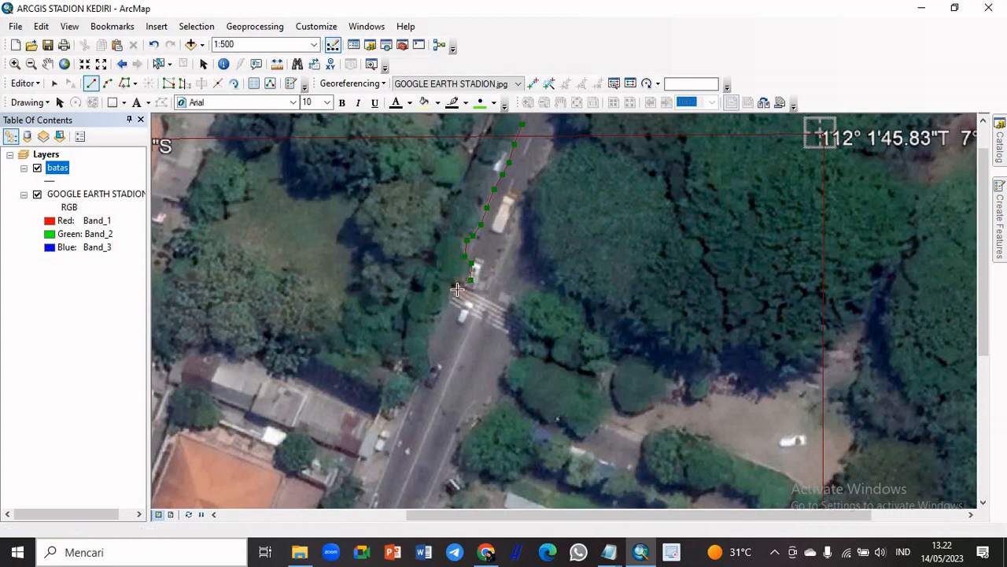
{"action": "left_click", "coordinate": [451, 304]}
{"action": "left_click", "coordinate": [444, 319]}
{"action": "left_click", "coordinate": [436, 336]}
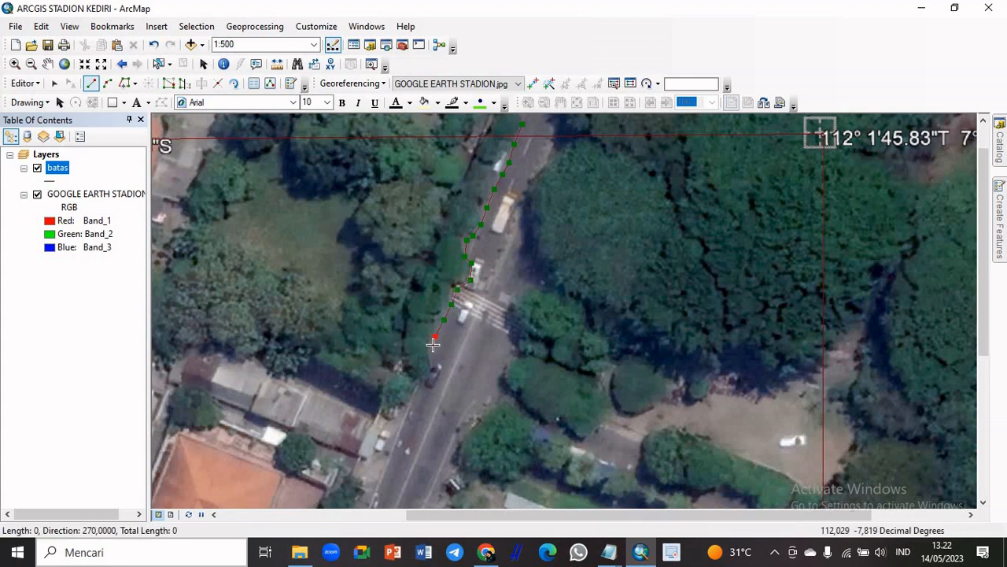
Extend the west road-edge line past the dark car and grey-roofed houses to just north of the blue car
{"action": "left_click", "coordinate": [432, 353]}
{"action": "left_click", "coordinate": [432, 368]}
{"action": "left_click", "coordinate": [424, 387]}
{"action": "left_click", "coordinate": [415, 403]}
{"action": "left_click", "coordinate": [396, 442]}
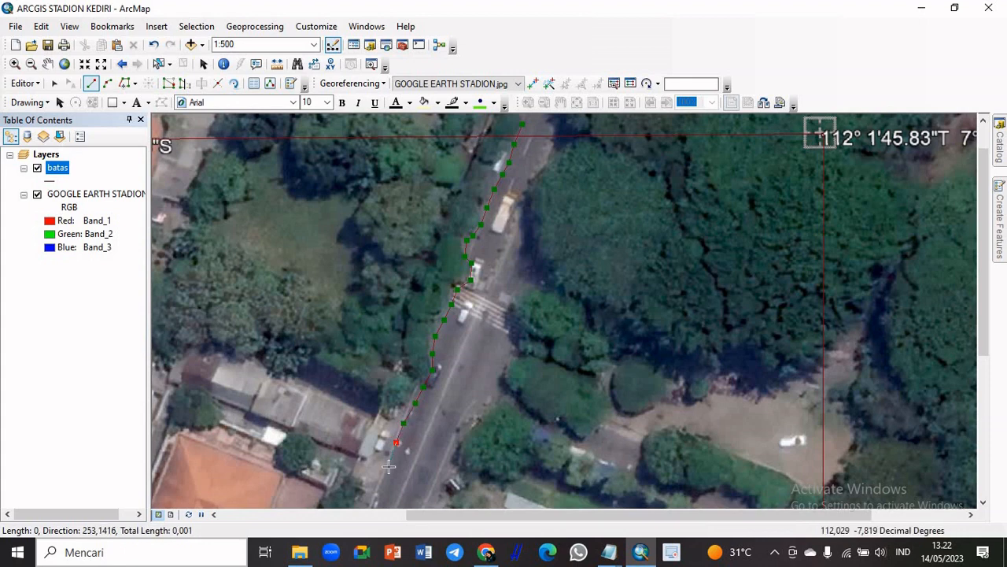
{"action": "left_click", "coordinate": [389, 467]}
{"action": "left_click", "coordinate": [372, 501]}
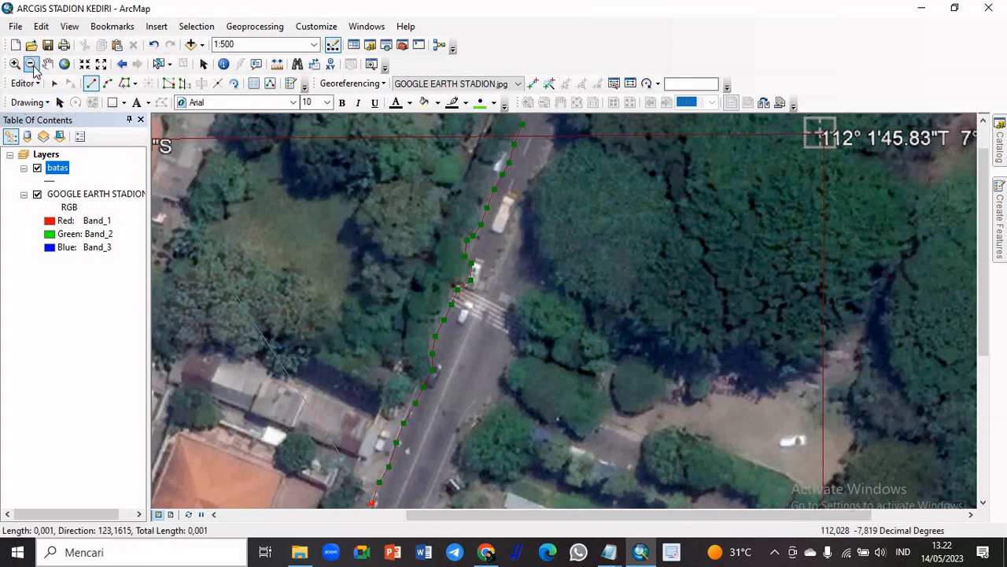
Resume the batas line sketch farther south and trace the west road edge past the blue car and the white roadside structure
{"action": "left_click", "coordinate": [48, 63]}
{"action": "left_click_drag", "start_coordinate": [558, 469], "coordinate": [595, 286]}
{"action": "scroll", "coordinate": [595, 287], "scroll_direction": "up", "scroll_amount": 2}
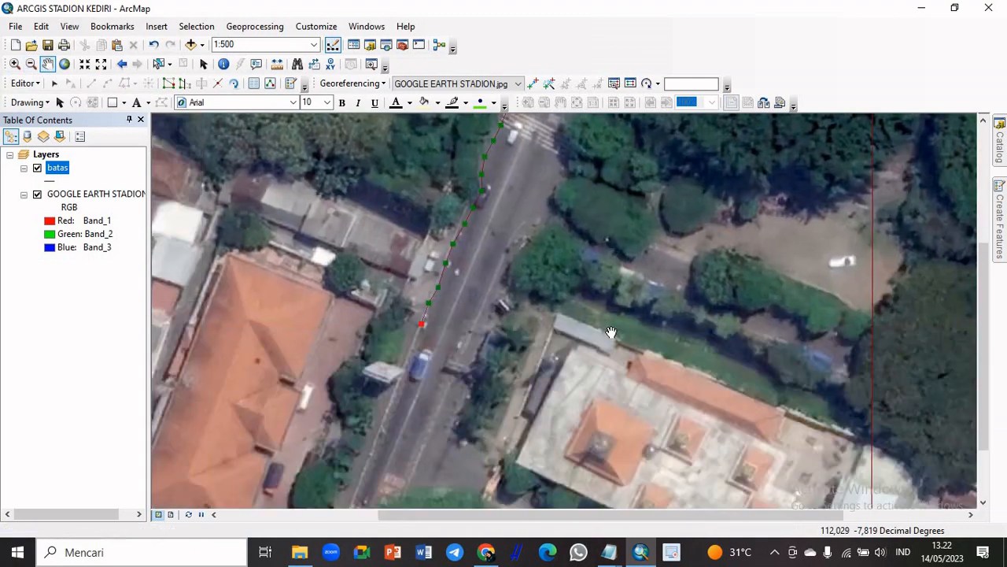
{"action": "scroll", "coordinate": [583, 290], "scroll_direction": "down", "scroll_amount": 1}
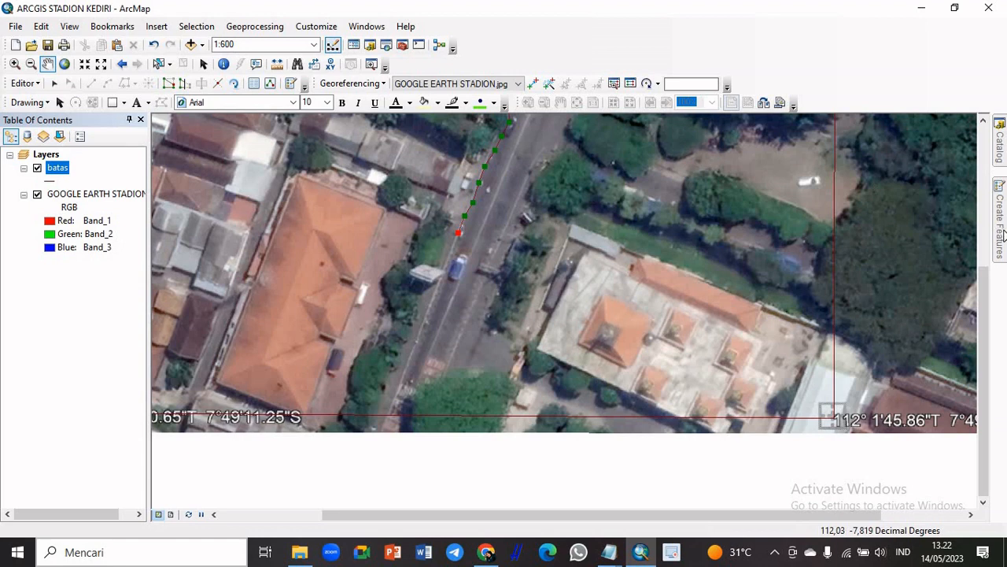
{"action": "mouse_move", "coordinate": [999, 234]}
{"action": "left_click", "coordinate": [826, 171]}
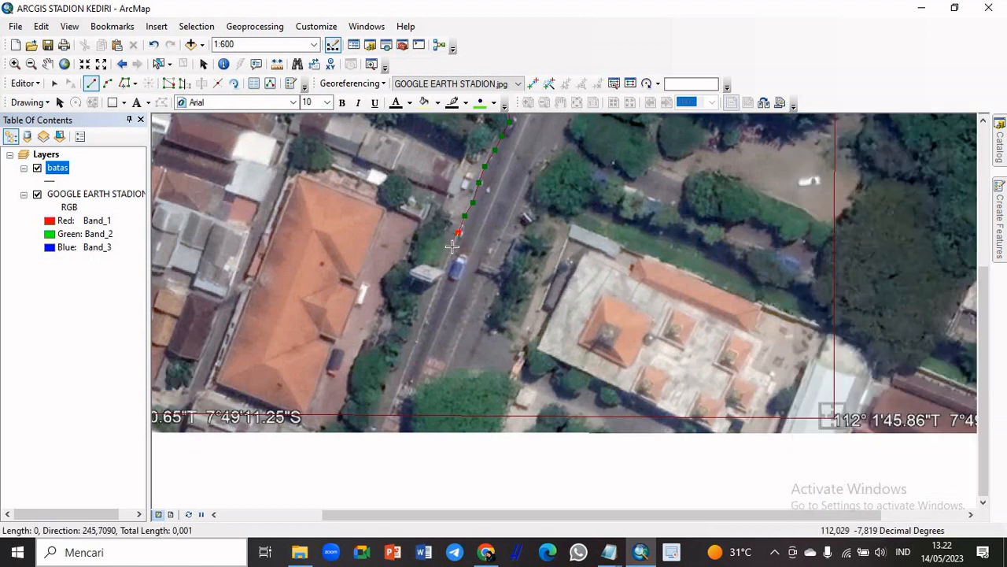
{"action": "left_click", "coordinate": [452, 247]}
{"action": "left_click", "coordinate": [447, 262]}
{"action": "left_click", "coordinate": [441, 279]}
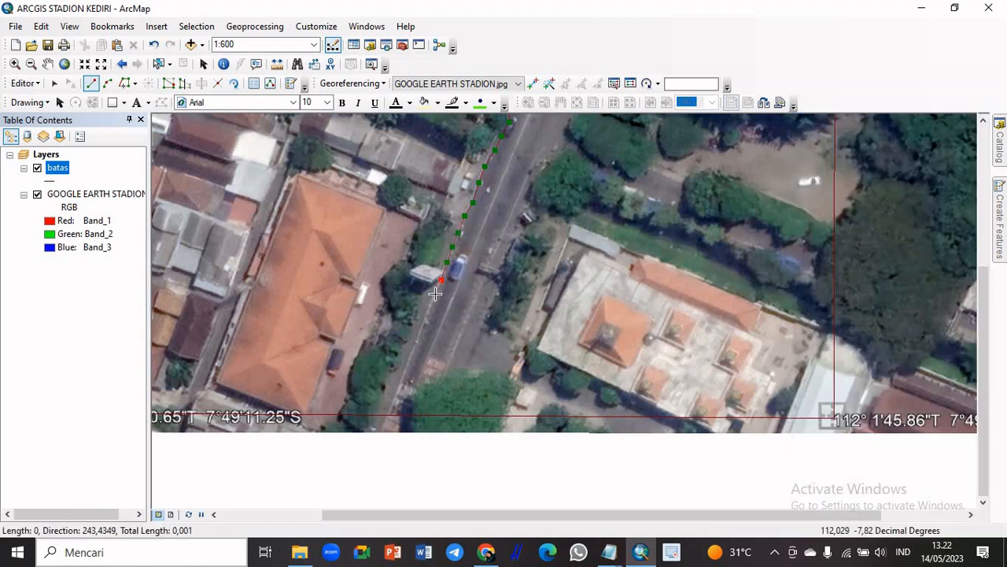
{"action": "left_click", "coordinate": [435, 293]}
{"action": "left_click", "coordinate": [426, 312]}
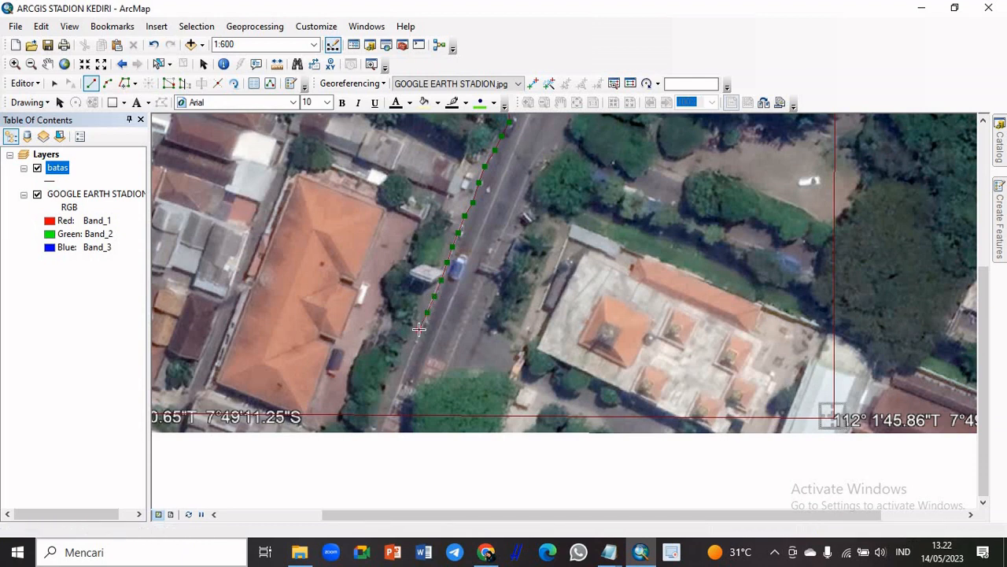
Trace the rest of the west road edge to just below the south boundary and finish the line
{"action": "left_click", "coordinate": [419, 329]}
{"action": "left_click", "coordinate": [415, 345]}
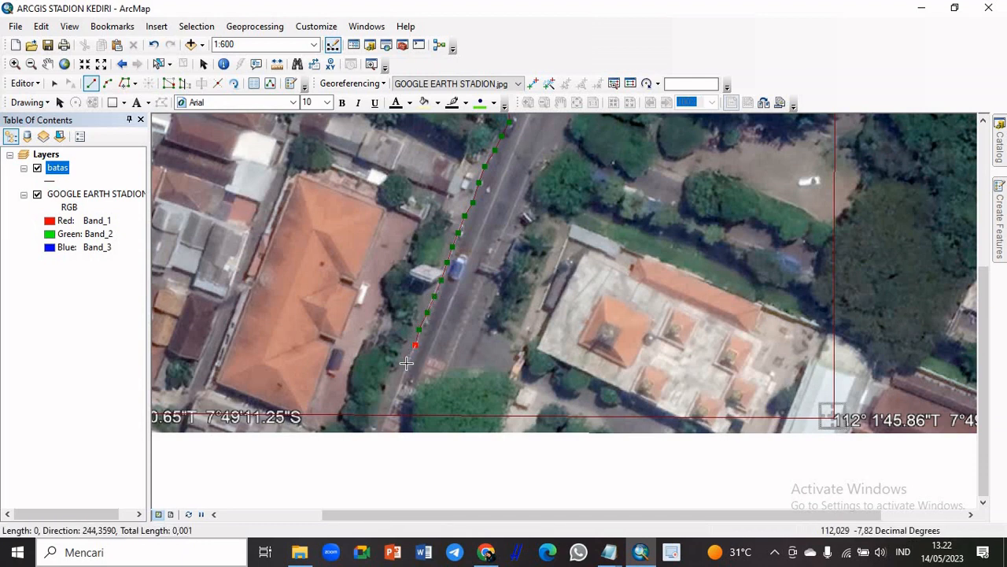
{"action": "left_click", "coordinate": [406, 363]}
{"action": "left_click", "coordinate": [396, 391]}
{"action": "left_click", "coordinate": [389, 402]}
{"action": "double_click", "coordinate": [380, 422]}
Start a second batas line on the road's east edge, from just above the north boundary to beside the long truck
{"action": "scroll", "coordinate": [519, 329], "scroll_direction": "up", "scroll_amount": 2}
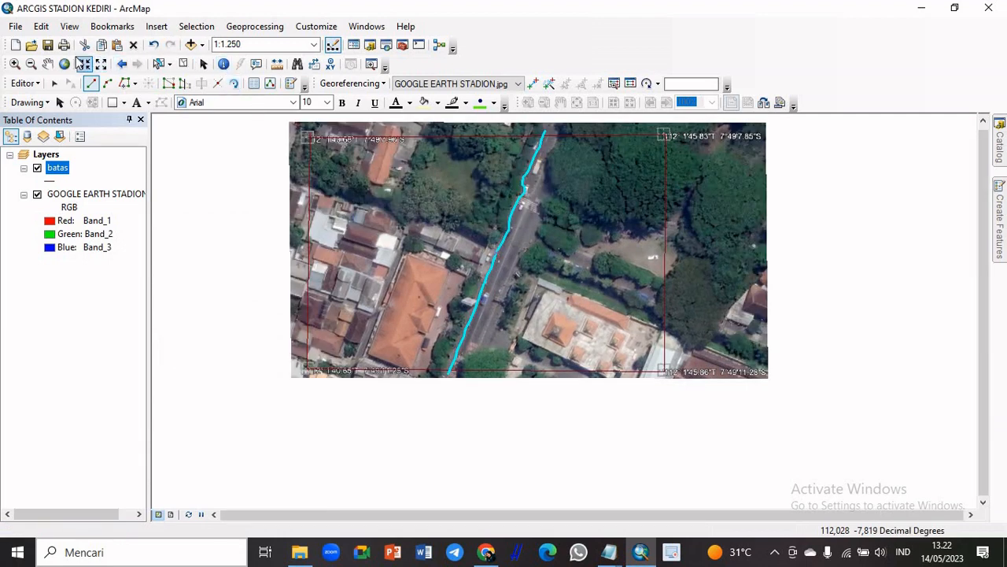
{"action": "left_click", "coordinate": [64, 65]}
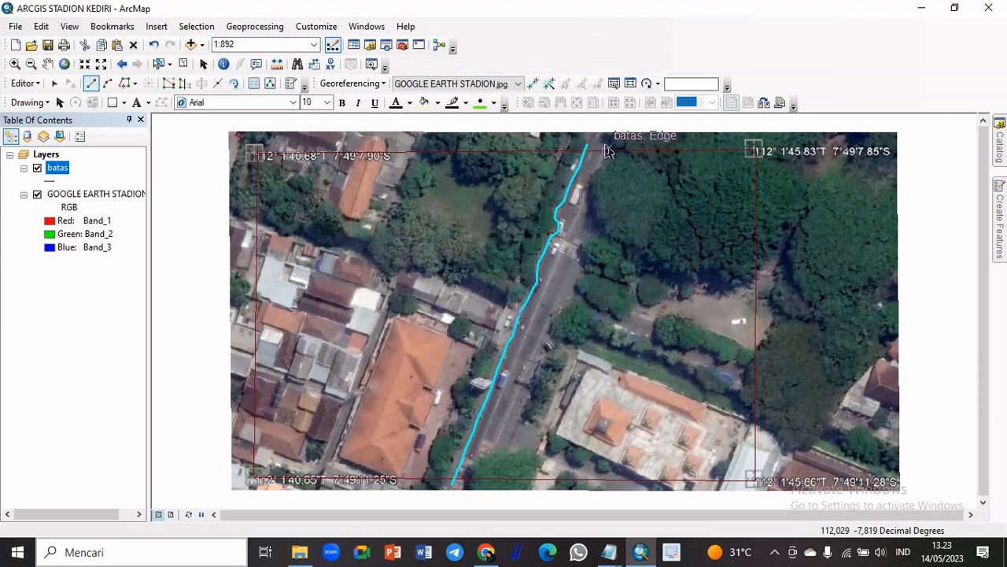
{"action": "scroll", "coordinate": [607, 148], "scroll_direction": "up", "scroll_amount": 3}
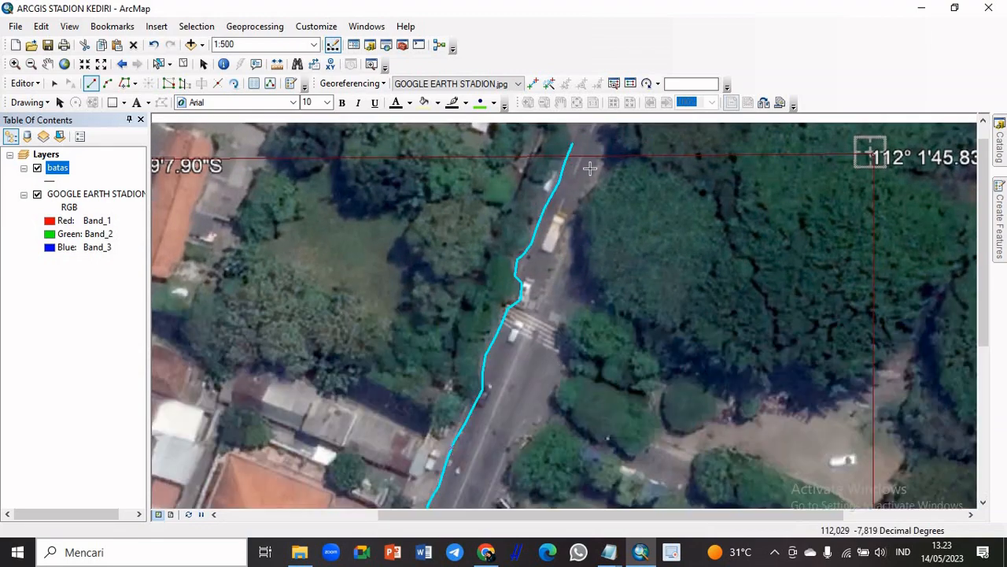
{"action": "left_click", "coordinate": [605, 147]}
{"action": "left_click", "coordinate": [601, 169]}
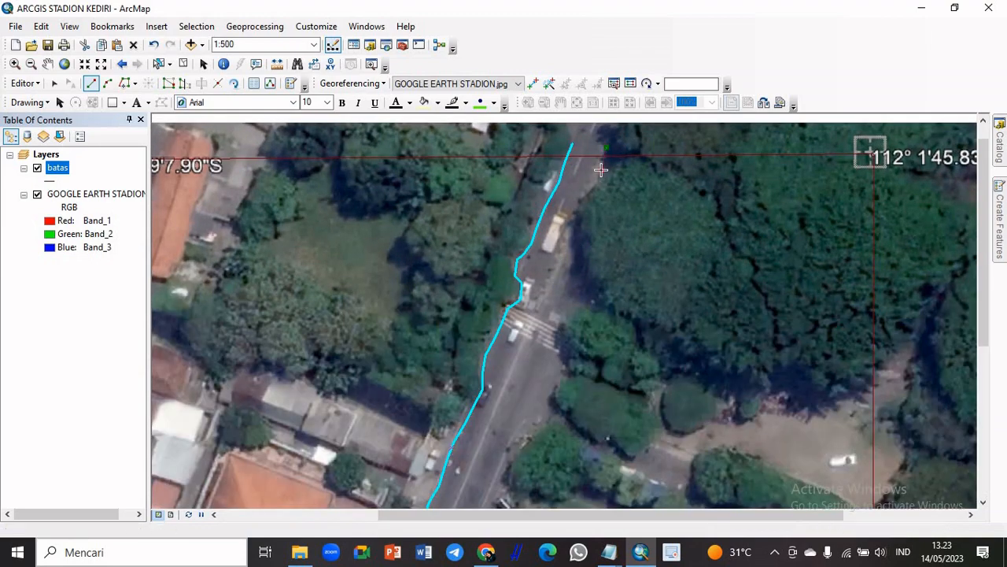
{"action": "left_click", "coordinate": [586, 190]}
{"action": "left_click", "coordinate": [576, 203]}
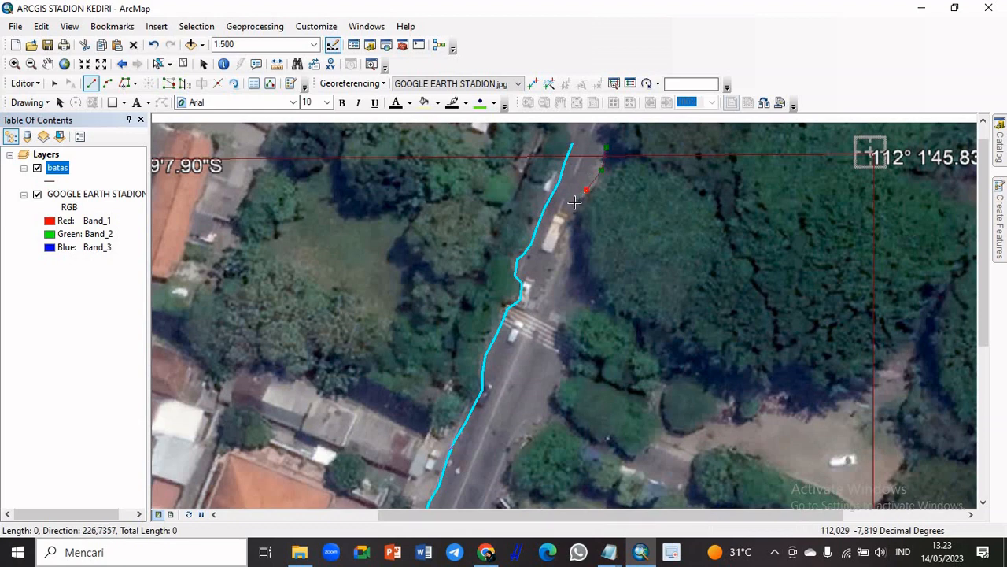
{"action": "left_click", "coordinate": [571, 226]}
{"action": "left_click", "coordinate": [569, 238]}
Continue the east road-edge line along the large tree canopy and around the east end of the zebra crossing
{"action": "left_click", "coordinate": [573, 281]}
{"action": "left_click", "coordinate": [577, 297]}
{"action": "left_click", "coordinate": [575, 311]}
{"action": "left_click", "coordinate": [566, 318]}
{"action": "left_click", "coordinate": [549, 324]}
{"action": "left_click", "coordinate": [548, 348]}
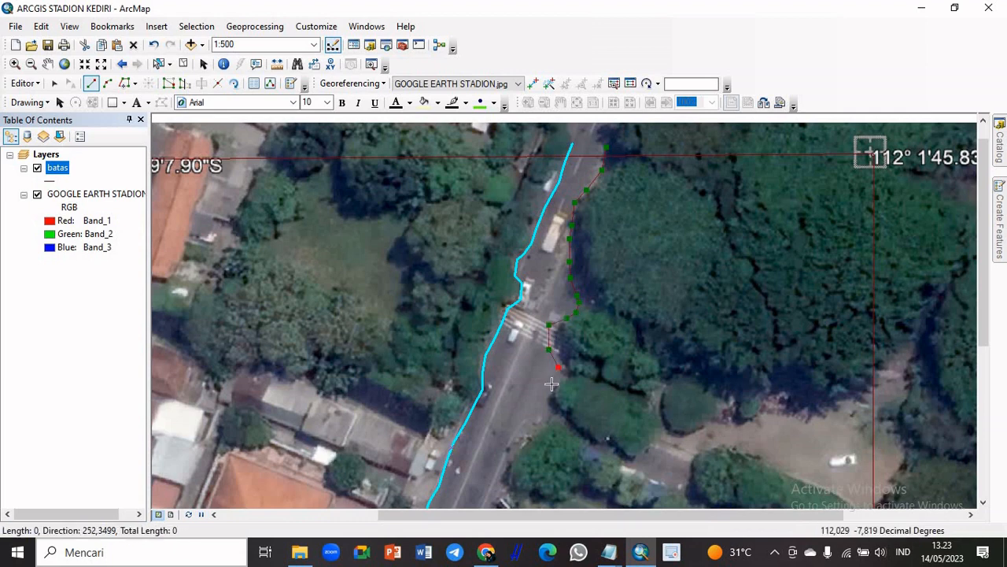
Extend the east road-edge line south of the crossing, past the side opening and along the round tree
{"action": "left_click", "coordinate": [551, 384]}
{"action": "left_click", "coordinate": [548, 421]}
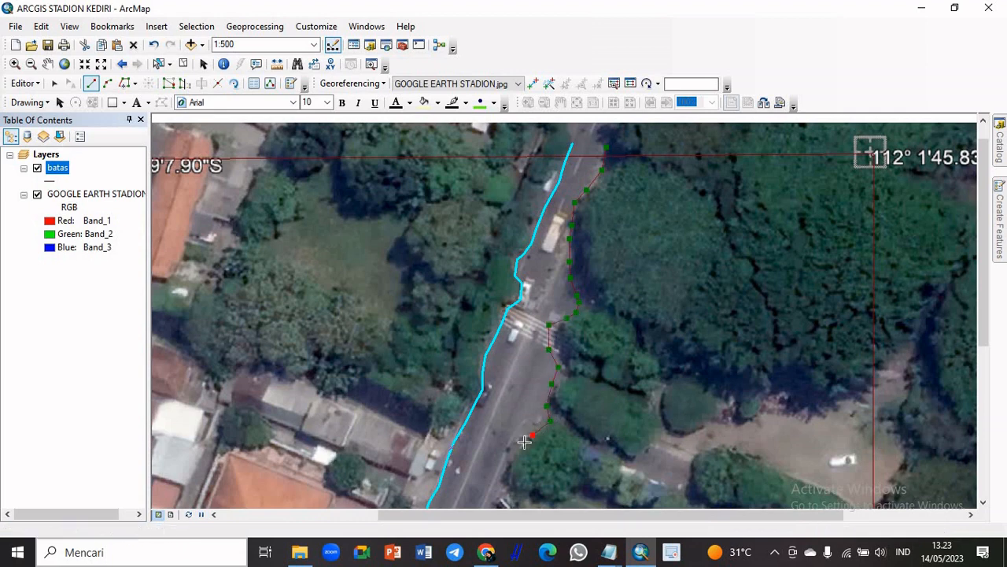
{"action": "left_click", "coordinate": [532, 435]}
{"action": "left_click", "coordinate": [513, 452]}
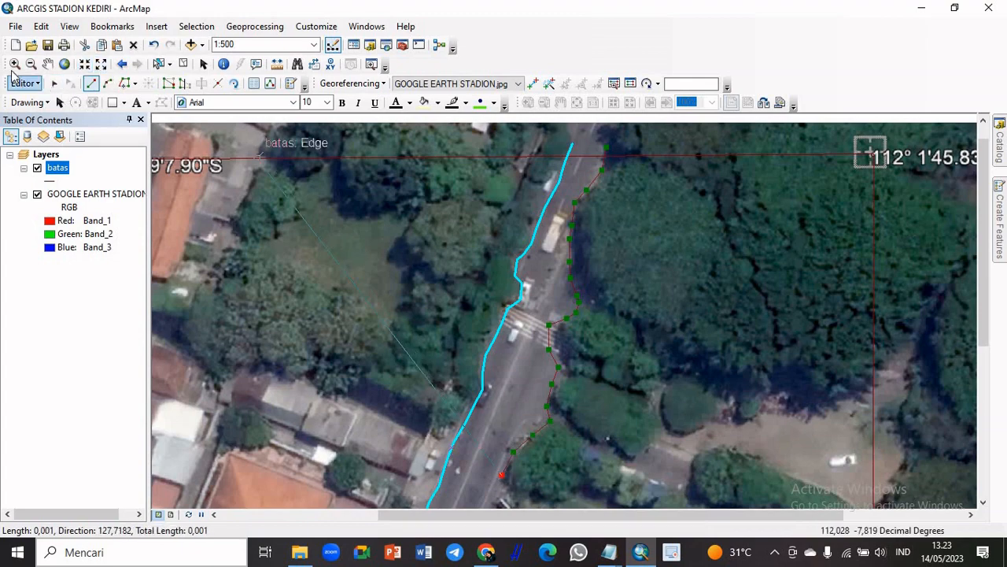
Resume the batas line sketch below the round tree and trace the east road edge until level with the blue car
{"action": "left_click", "coordinate": [46, 66]}
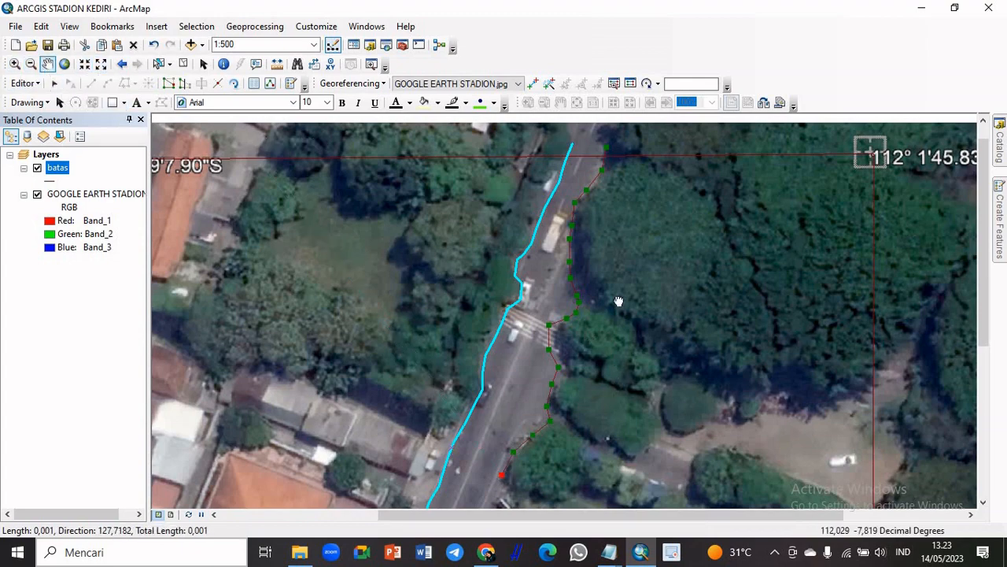
{"action": "left_click_drag", "start_coordinate": [616, 300], "coordinate": [669, 49]}
{"action": "left_click_drag", "start_coordinate": [683, 256], "coordinate": [680, 208]}
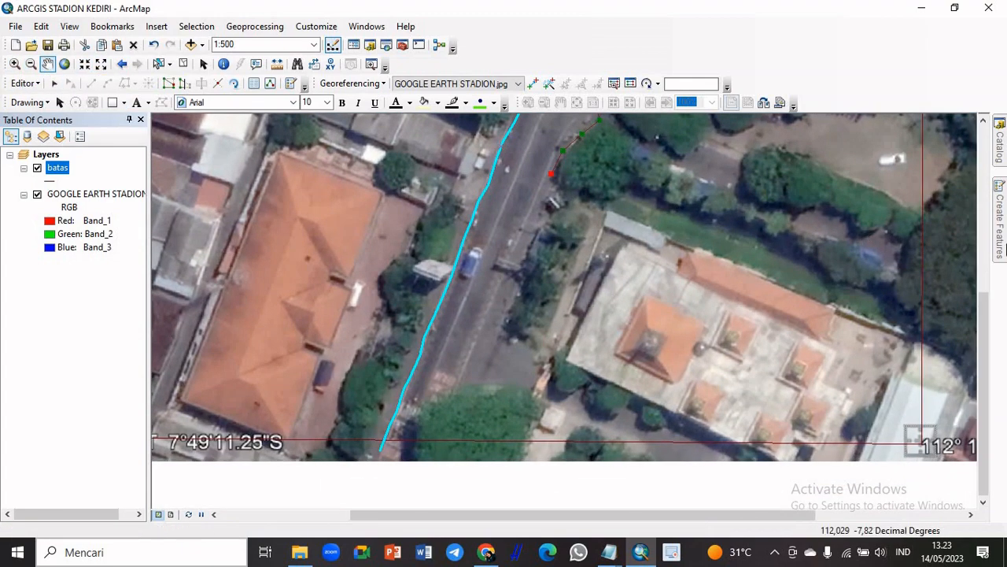
{"action": "left_click", "coordinate": [1004, 244]}
{"action": "left_click", "coordinate": [815, 168]}
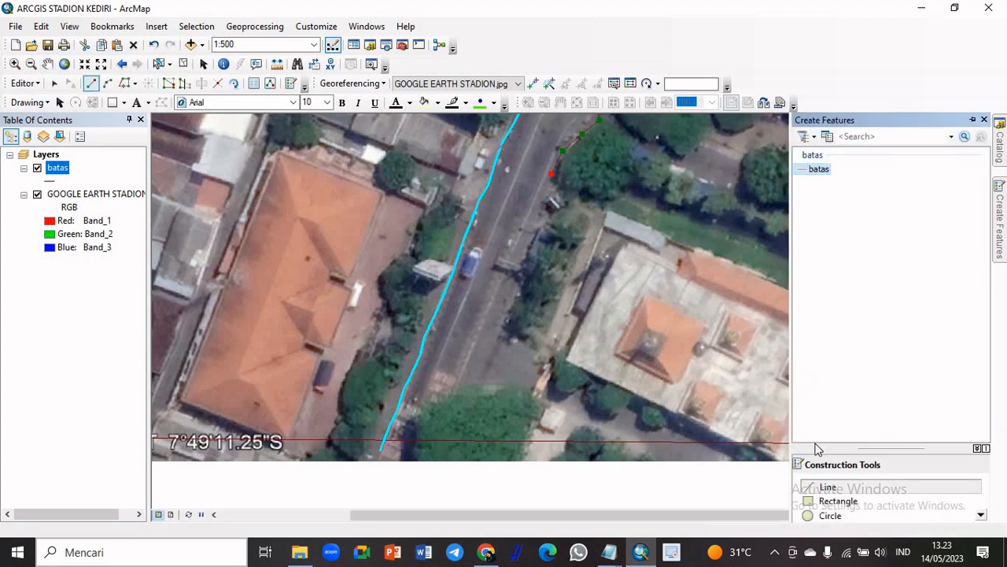
{"action": "left_click", "coordinate": [826, 486]}
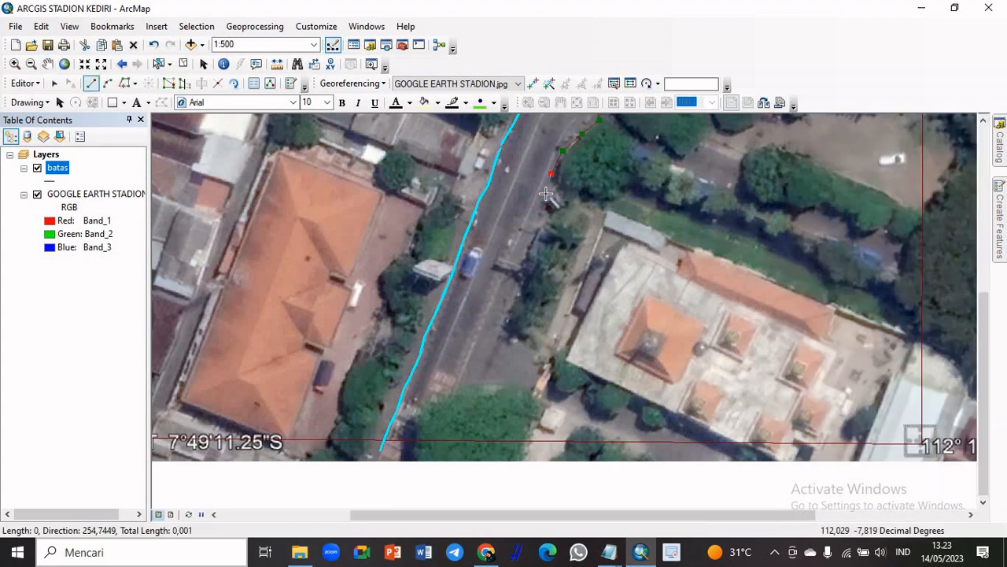
{"action": "left_click", "coordinate": [549, 193]}
{"action": "left_click", "coordinate": [544, 214]}
{"action": "left_click", "coordinate": [537, 227]}
{"action": "left_click", "coordinate": [518, 256]}
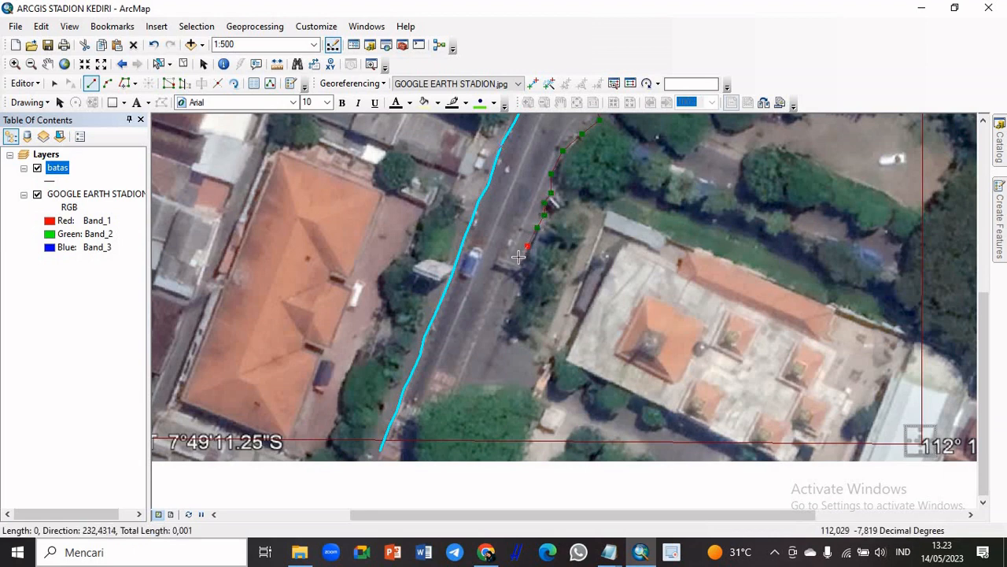
Trace the east road edge along the roadside trees and out into the opening beside the white-roofed building
{"action": "left_click", "coordinate": [509, 305]}
{"action": "left_click", "coordinate": [498, 326]}
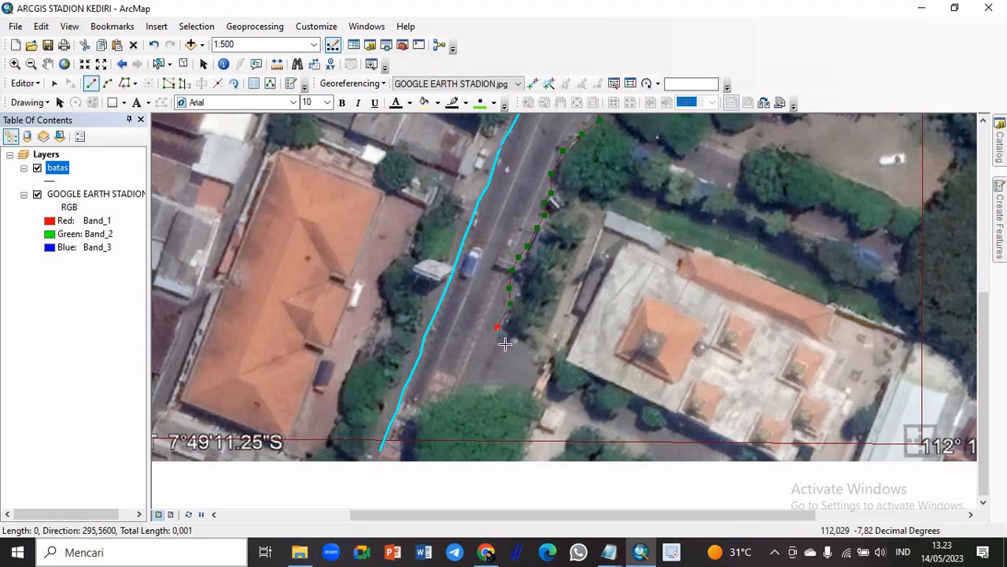
{"action": "left_click", "coordinate": [504, 343]}
{"action": "left_click", "coordinate": [534, 360]}
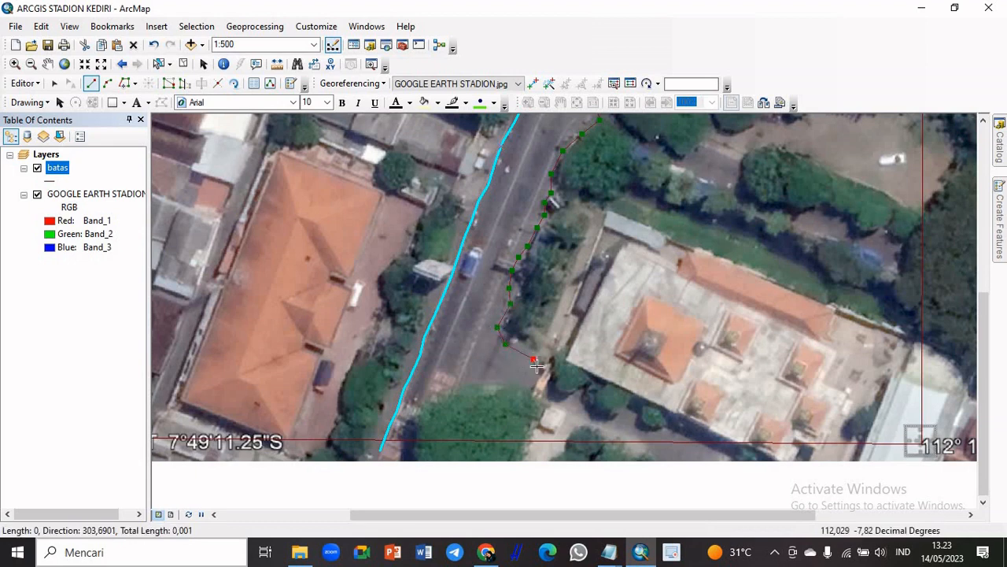
Trace around the north side of the large southern tree, end the east road-edge line below the south boundary, and finish it
{"action": "left_click", "coordinate": [500, 381]}
{"action": "left_click", "coordinate": [466, 385]}
{"action": "left_click", "coordinate": [444, 390]}
{"action": "left_click", "coordinate": [422, 404]}
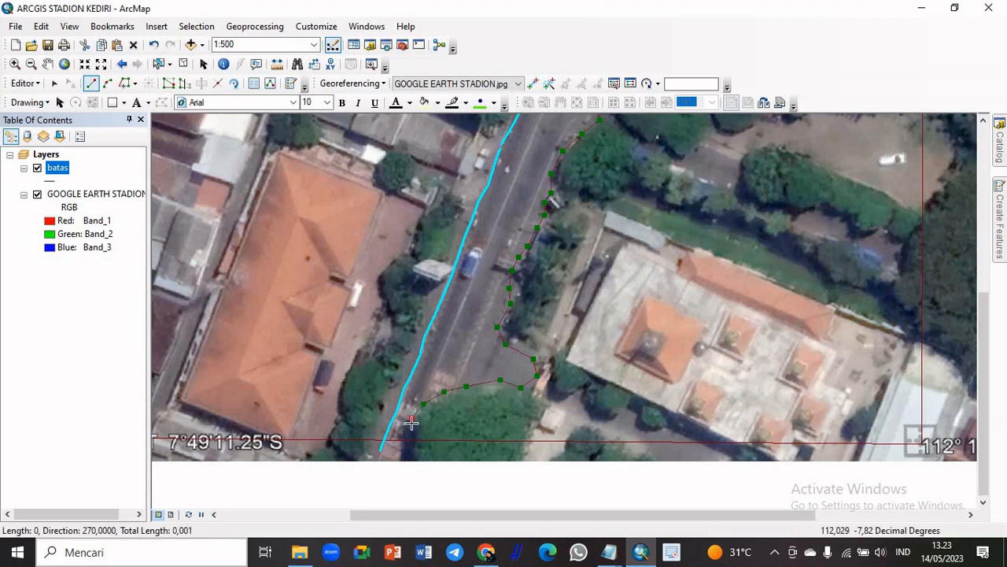
{"action": "left_click", "coordinate": [412, 440]}
{"action": "double_click", "coordinate": [408, 452]}
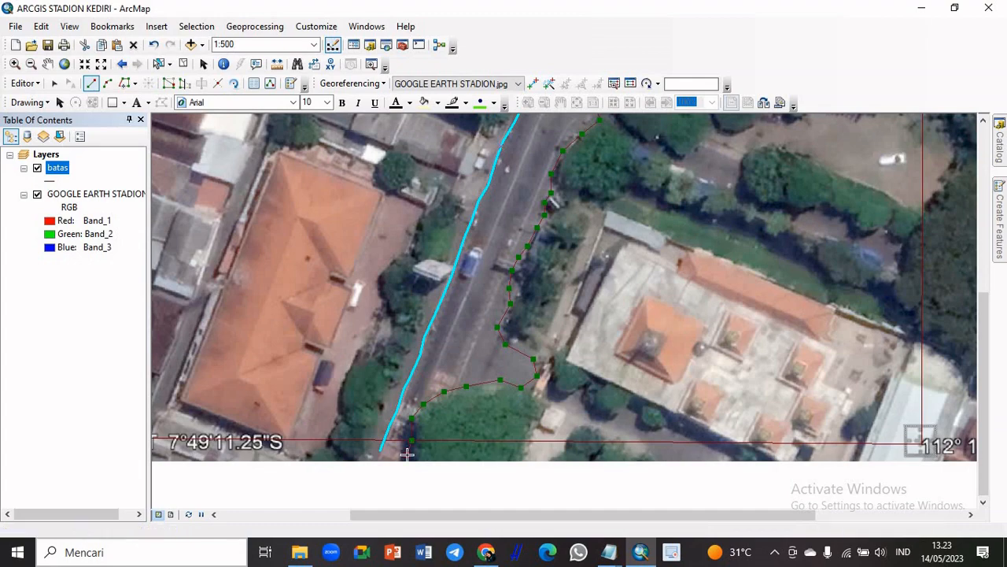
{"action": "scroll", "coordinate": [722, 350], "scroll_direction": "up", "scroll_amount": 2}
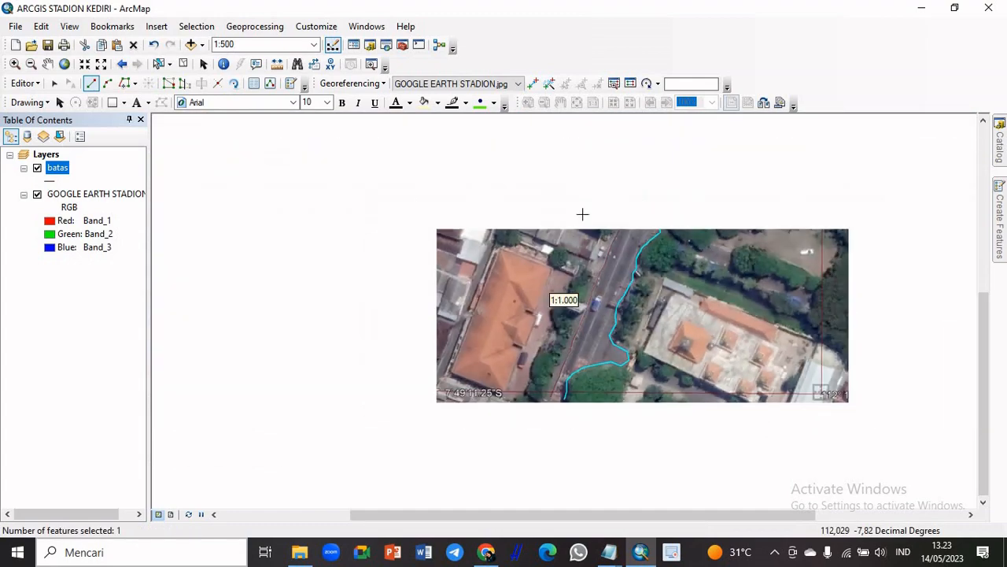
{"action": "scroll", "coordinate": [990, 280], "scroll_direction": "up", "scroll_amount": 2}
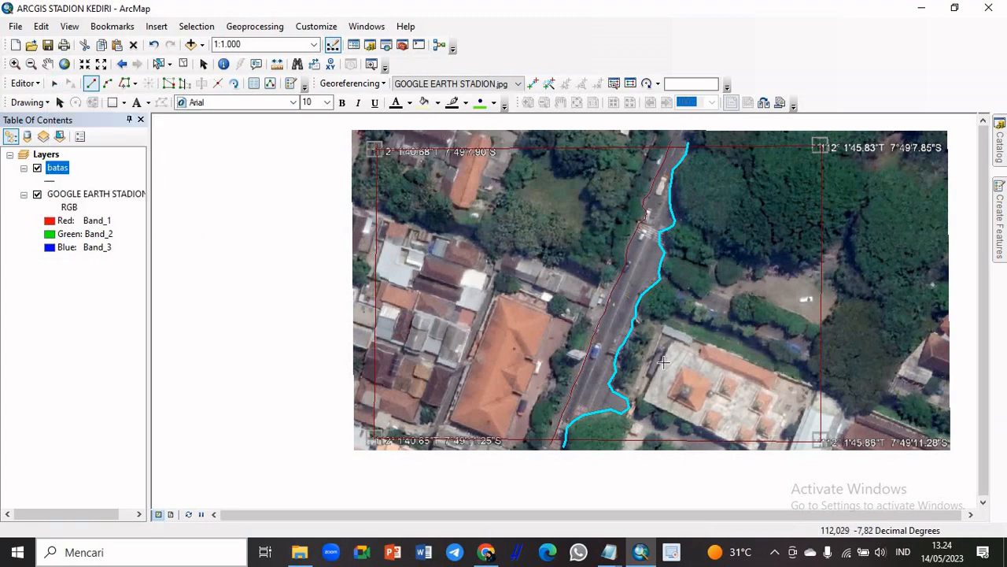
Start a batas line at the north boundary and trace down the east side and around the south end of the northwestern orange-roofed building
{"action": "scroll", "coordinate": [954, 287], "scroll_direction": "down", "scroll_amount": 2}
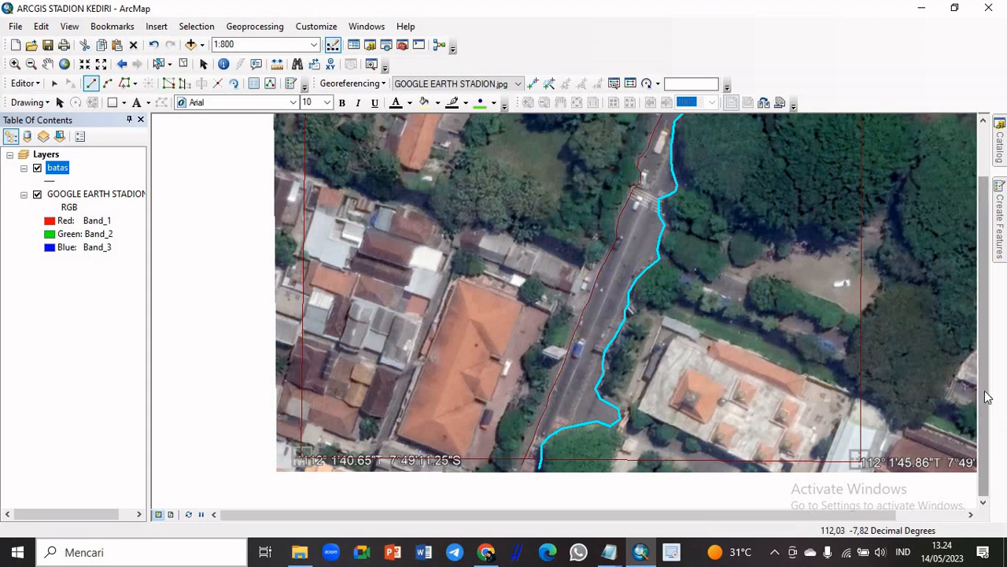
{"action": "scroll", "coordinate": [993, 413], "scroll_direction": "up", "scroll_amount": 2}
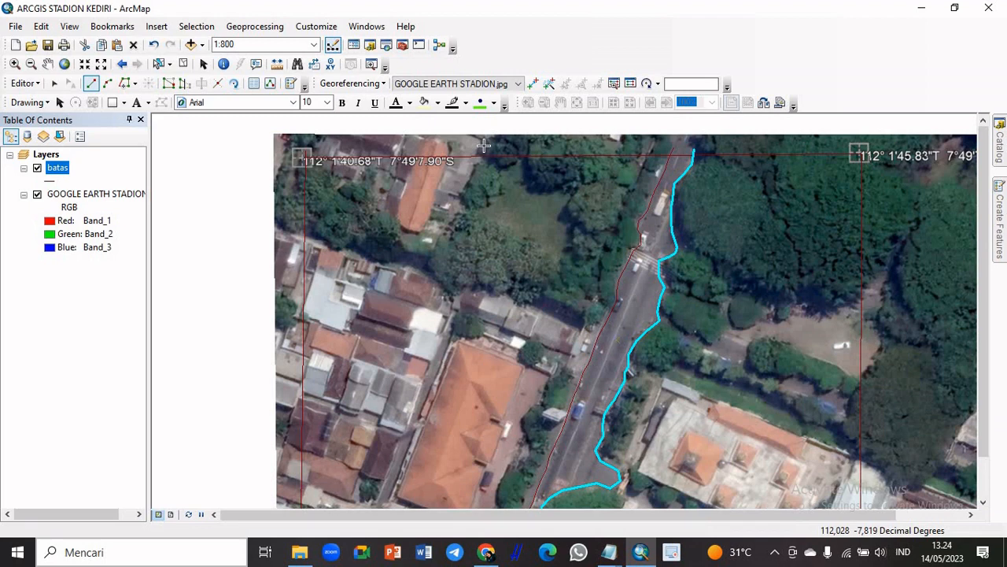
{"action": "left_click", "coordinate": [483, 146]}
{"action": "left_click", "coordinate": [474, 168]}
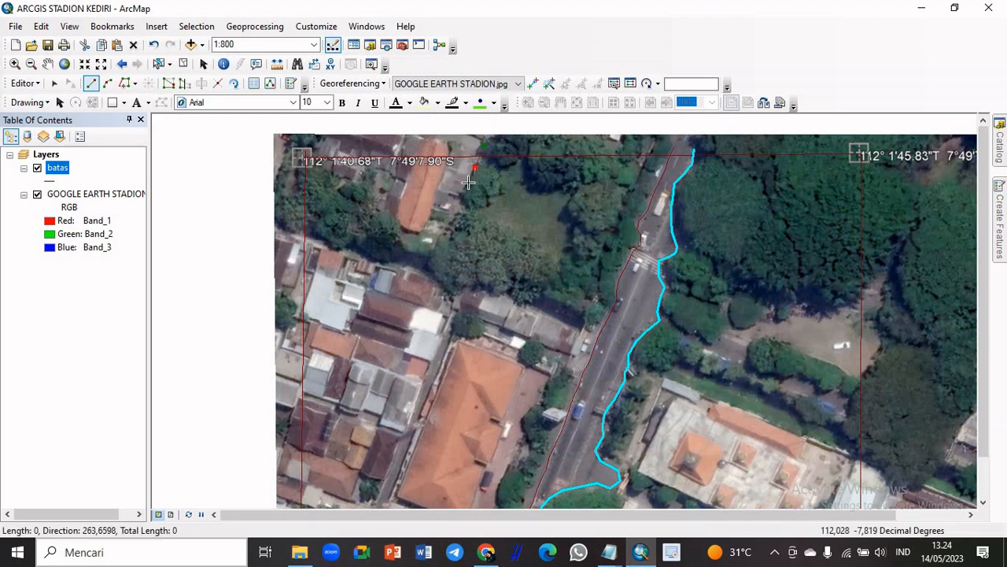
{"action": "left_click", "coordinate": [467, 187]}
{"action": "left_click", "coordinate": [456, 218]}
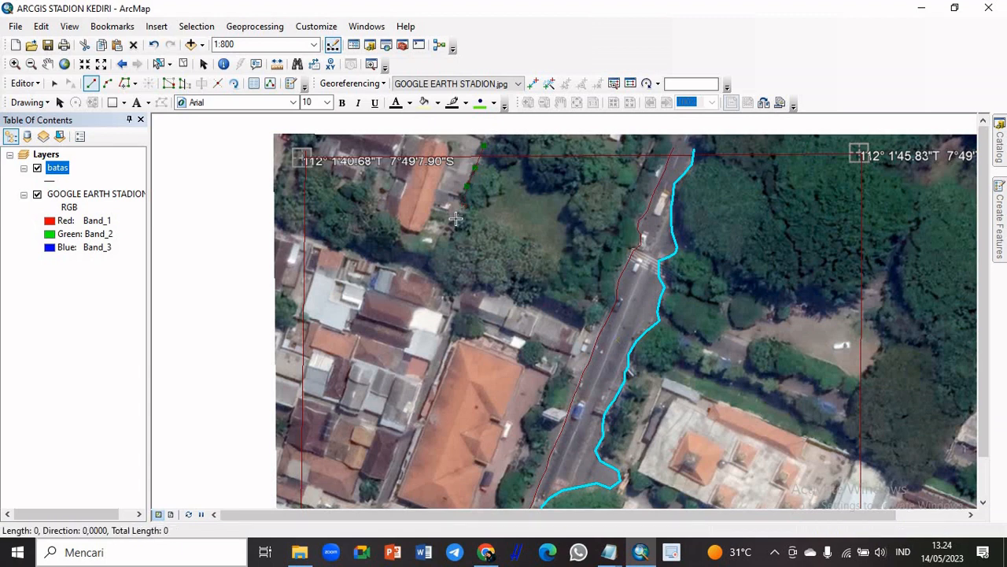
{"action": "left_click", "coordinate": [456, 218]}
{"action": "left_click", "coordinate": [447, 228]}
{"action": "left_click", "coordinate": [430, 236]}
{"action": "left_click", "coordinate": [413, 231]}
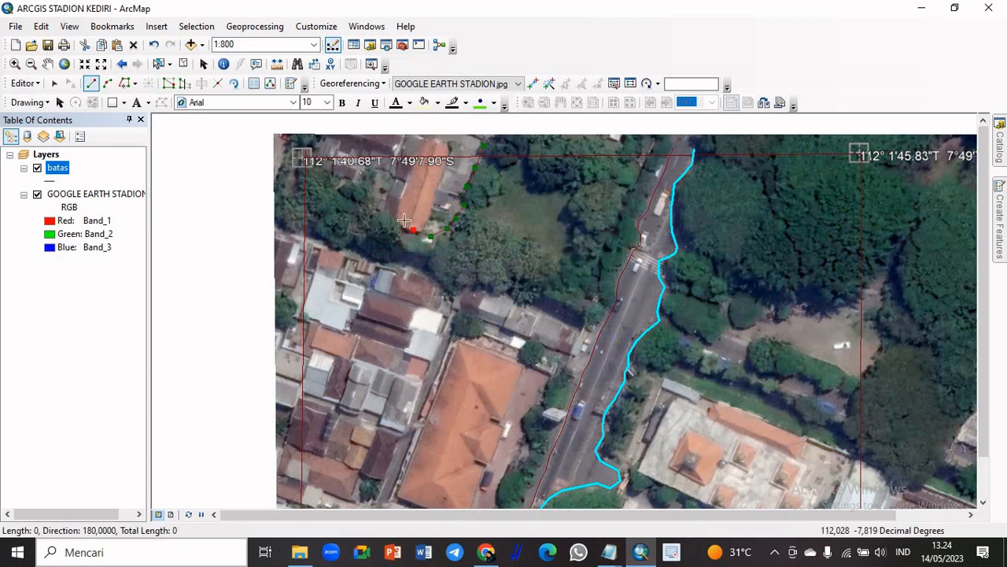
Trace the tree edge west and north of the building, end the line at the northwest boundary corner, and finish it
{"action": "left_click", "coordinate": [401, 217]}
{"action": "left_click", "coordinate": [386, 212]}
{"action": "left_click", "coordinate": [375, 196]}
{"action": "left_click", "coordinate": [377, 169]}
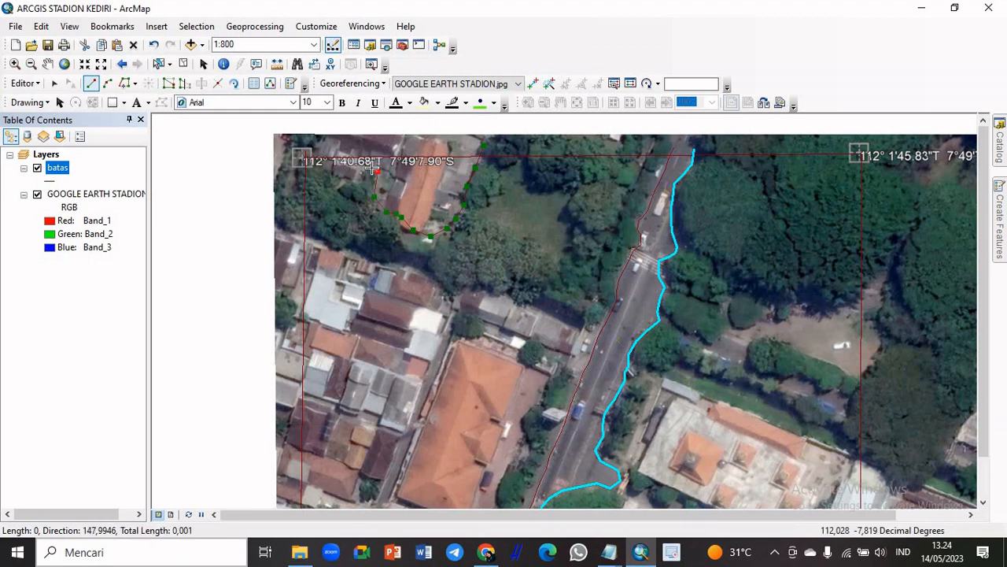
{"action": "left_click", "coordinate": [372, 168]}
{"action": "left_click", "coordinate": [362, 173]}
{"action": "left_click", "coordinate": [355, 180]}
{"action": "left_click", "coordinate": [341, 179]}
{"action": "left_click", "coordinate": [330, 172]}
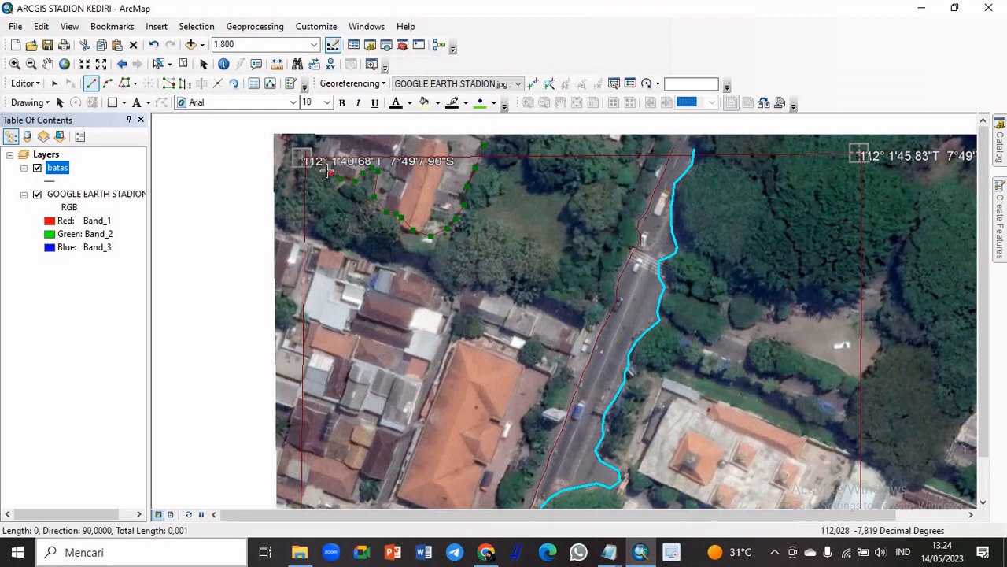
{"action": "left_click", "coordinate": [316, 166]}
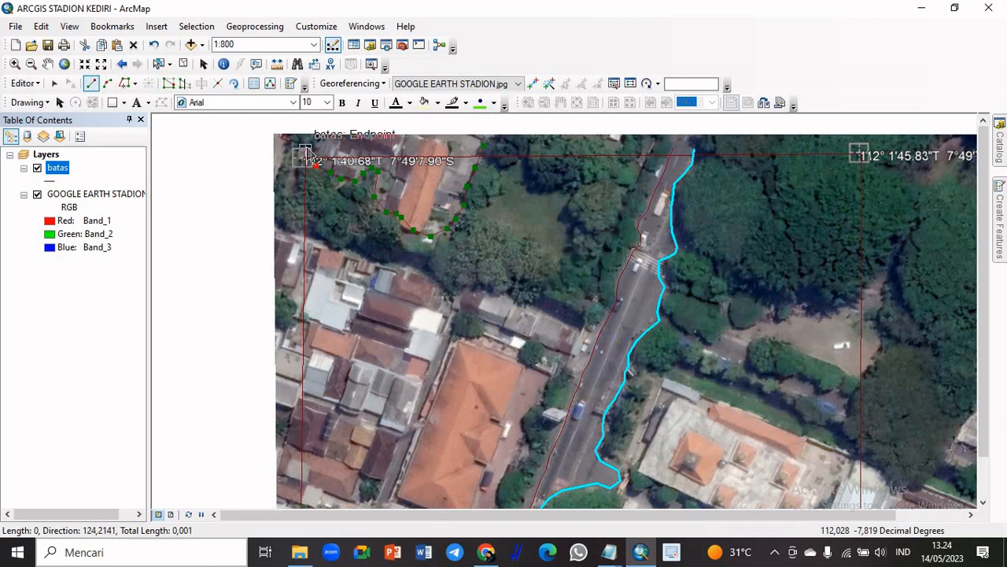
{"action": "double_click", "coordinate": [308, 152]}
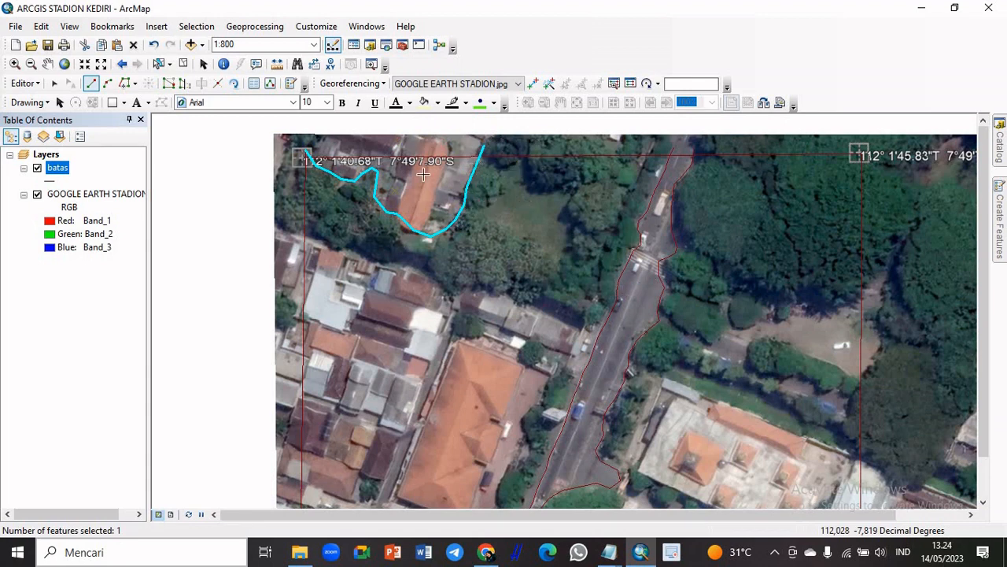
Start a batas line at the west boundary and trace the dense houses' northern edge to the gap before the long grey-roofed building
{"action": "left_click", "coordinate": [297, 234]}
{"action": "left_click", "coordinate": [317, 236]}
{"action": "left_click", "coordinate": [329, 247]}
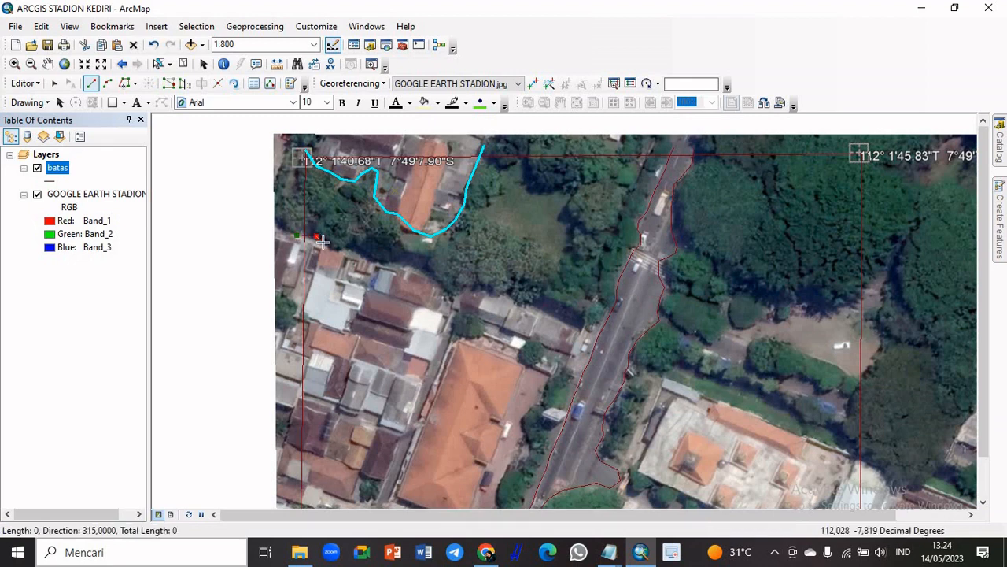
{"action": "left_click", "coordinate": [351, 255]}
{"action": "left_click", "coordinate": [387, 253]}
{"action": "left_click", "coordinate": [395, 261]}
{"action": "left_click", "coordinate": [406, 260]}
{"action": "left_click", "coordinate": [419, 260]}
{"action": "left_click", "coordinate": [430, 281]}
{"action": "left_click", "coordinate": [441, 290]}
{"action": "left_click", "coordinate": [457, 303]}
Trace the grey-roofed building's northern edge, snap the line's end to the west road edge, and finish it
{"action": "left_click", "coordinate": [469, 292]}
{"action": "left_click", "coordinate": [488, 287]}
{"action": "left_click", "coordinate": [505, 299]}
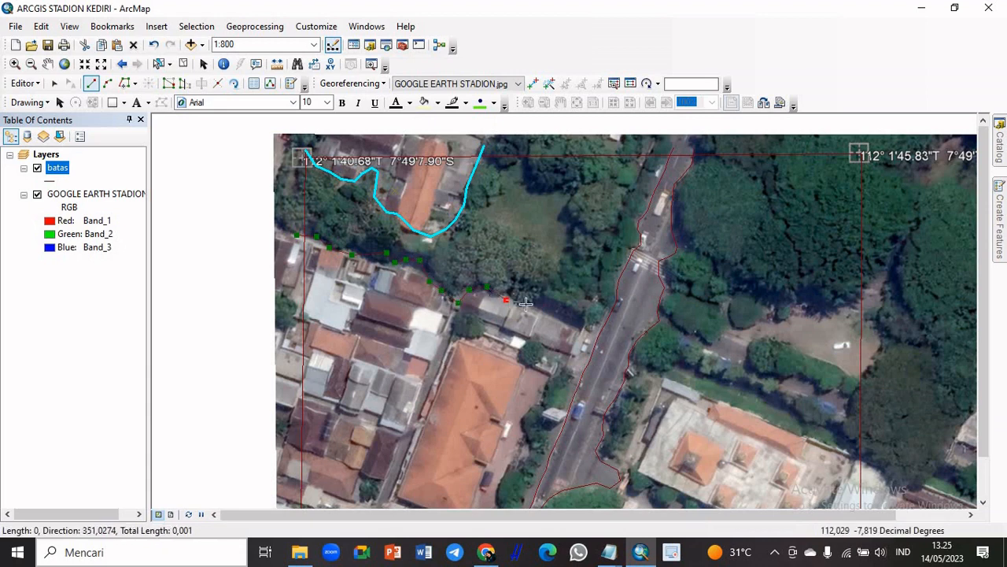
{"action": "left_click", "coordinate": [529, 303]}
{"action": "left_click", "coordinate": [540, 302]}
{"action": "left_click", "coordinate": [550, 311]}
{"action": "left_click", "coordinate": [562, 320]}
{"action": "left_click", "coordinate": [585, 327]}
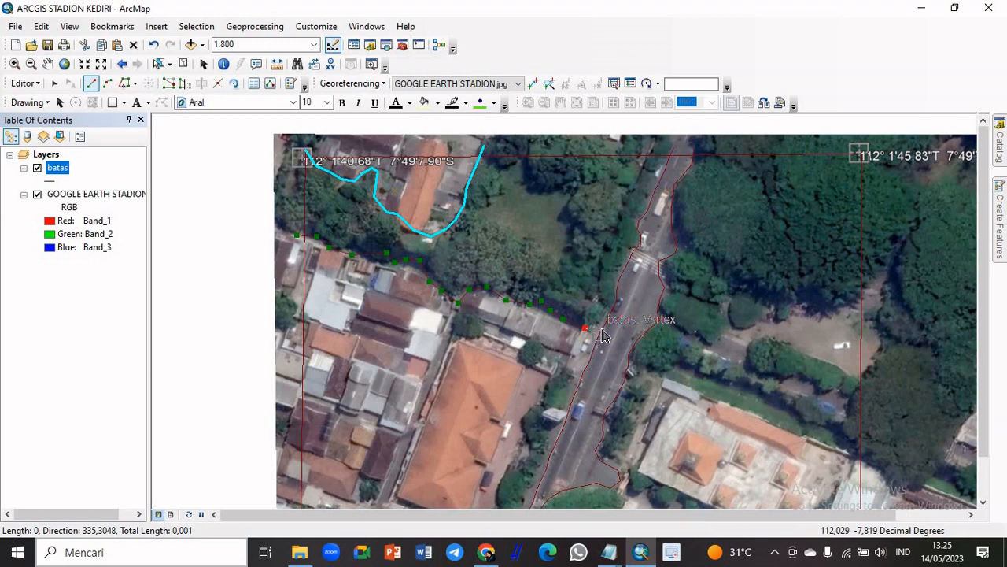
{"action": "scroll", "coordinate": [598, 335], "scroll_direction": "up", "scroll_amount": 6}
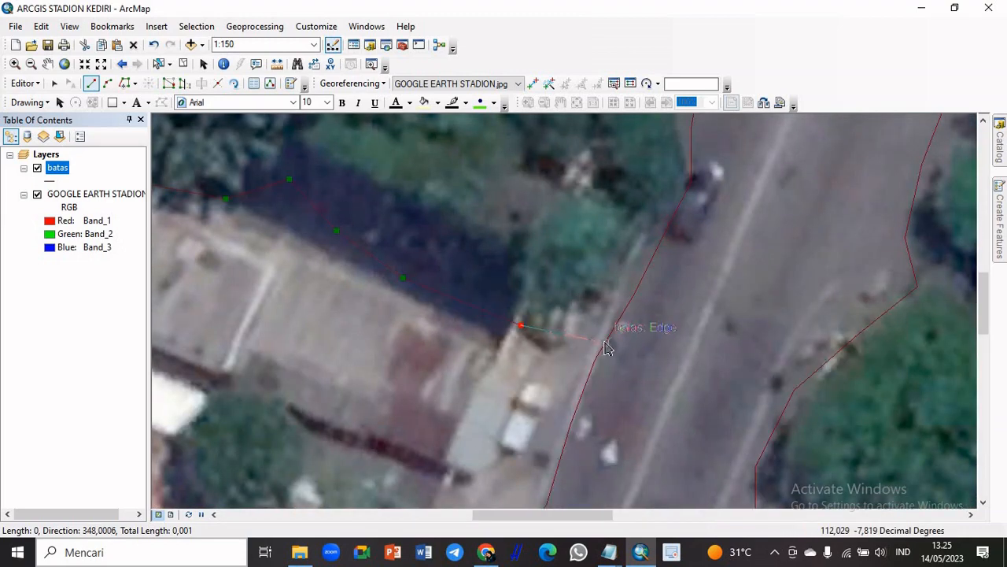
{"action": "double_click", "coordinate": [605, 346]}
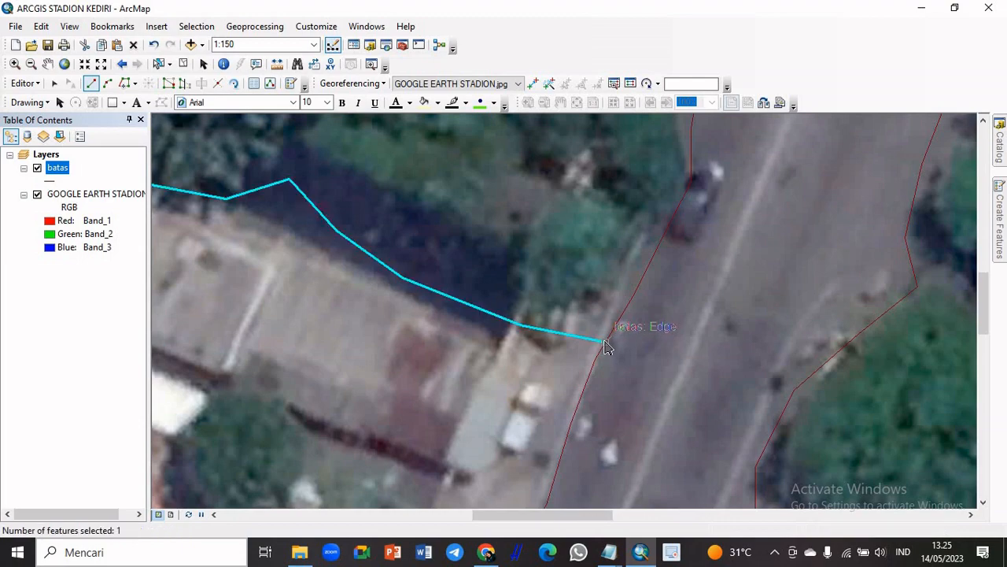
Start a batas line below the south boundary and trace the tree edge along the large orange-roofed building's courtyard to its northeast corner
{"action": "scroll", "coordinate": [605, 343], "scroll_direction": "down", "scroll_amount": 3}
{"action": "scroll", "coordinate": [567, 319], "scroll_direction": "down", "scroll_amount": 2}
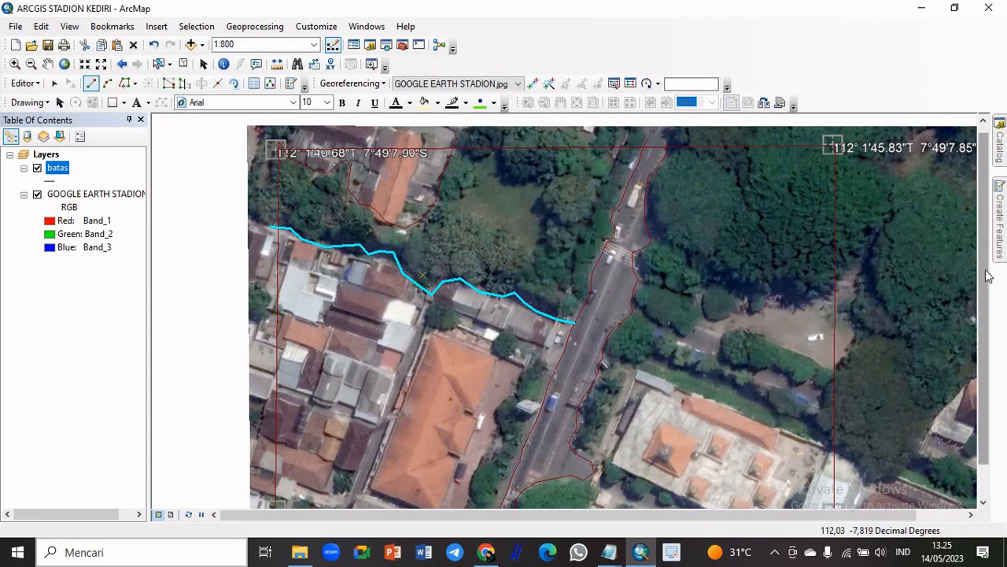
{"action": "left_click_drag", "start_coordinate": [985, 270], "coordinate": [993, 324]}
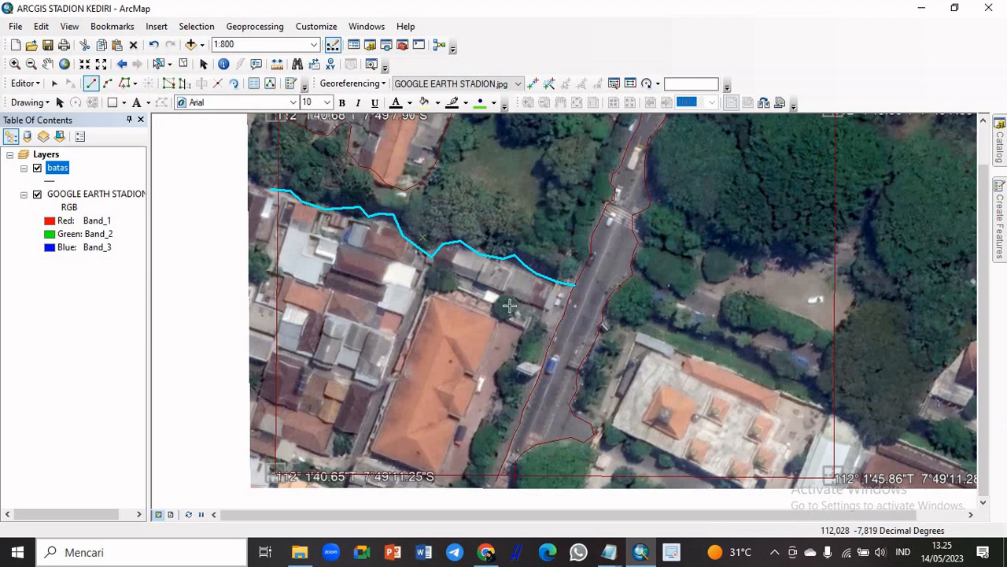
{"action": "left_click", "coordinate": [460, 485]}
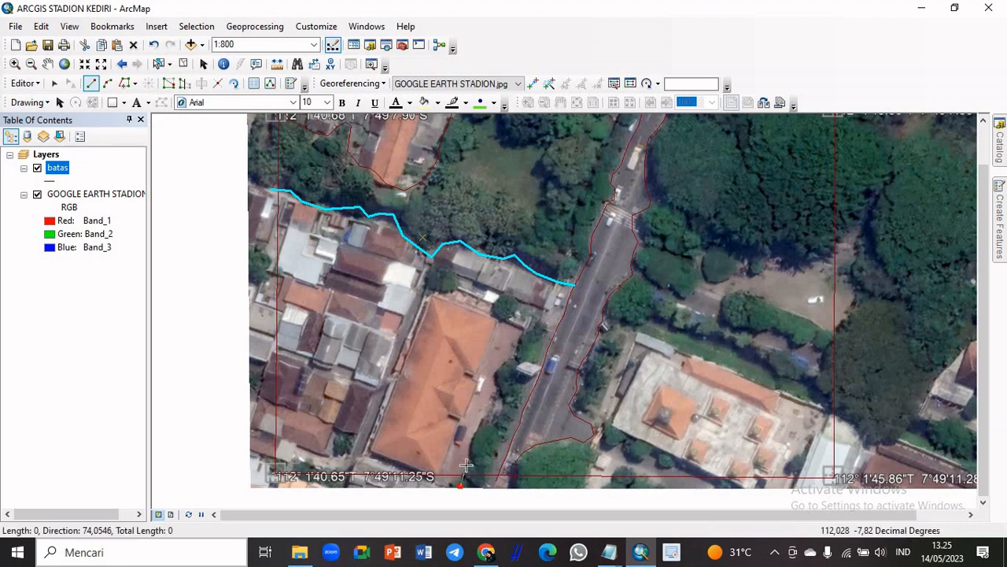
{"action": "left_click", "coordinate": [468, 448]}
{"action": "left_click", "coordinate": [480, 418]}
{"action": "left_click", "coordinate": [494, 407]}
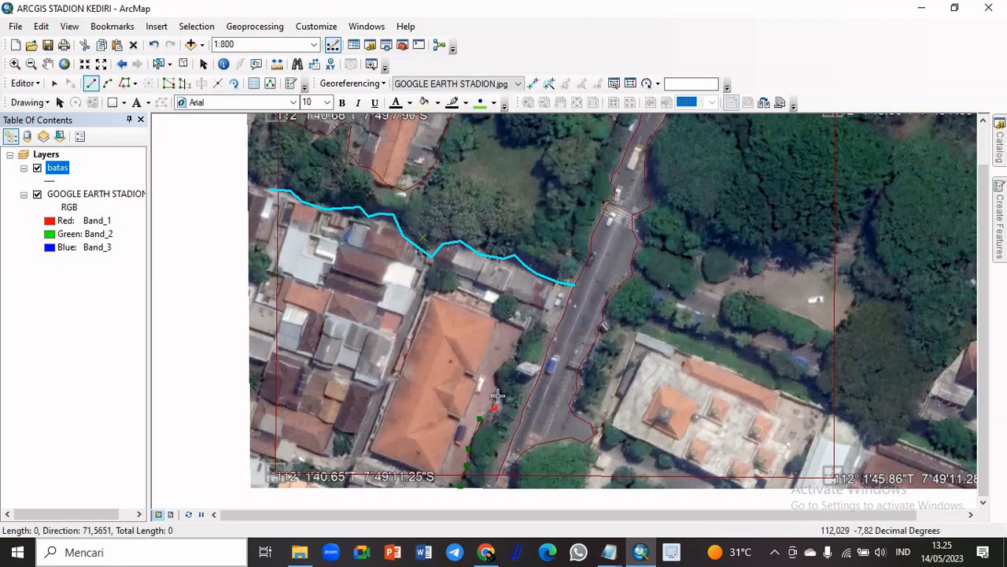
{"action": "left_click", "coordinate": [498, 391]}
{"action": "left_click", "coordinate": [495, 368]}
{"action": "left_click", "coordinate": [512, 353]}
{"action": "left_click", "coordinate": [527, 331]}
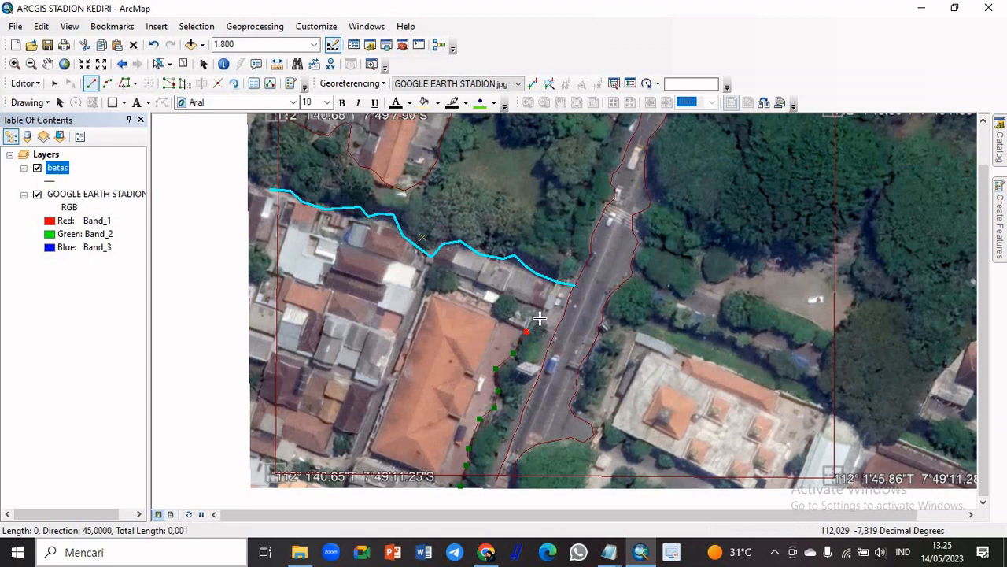
Trace the north side of the courtyard and orange-roofed building, and finish the line on the vertex of the houses' northern edge line
{"action": "left_click", "coordinate": [507, 319]}
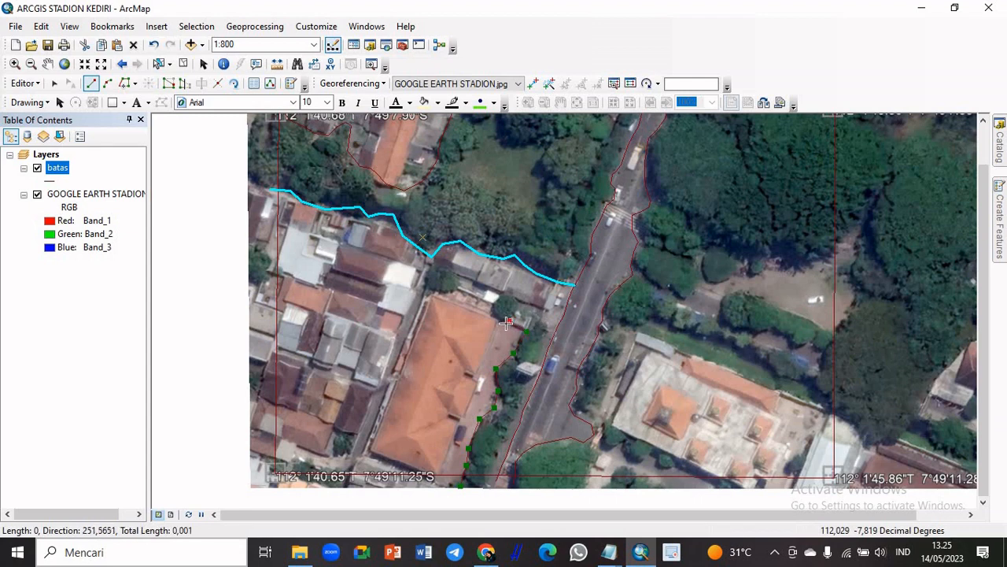
{"action": "left_click", "coordinate": [492, 317]}
{"action": "left_click", "coordinate": [468, 305]}
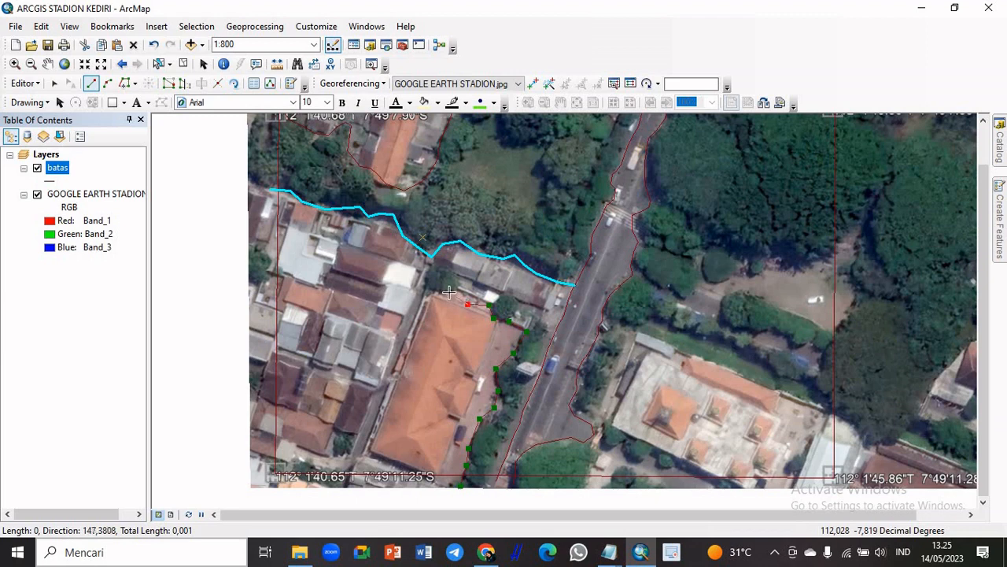
{"action": "left_click", "coordinate": [449, 292]}
{"action": "left_click", "coordinate": [425, 283]}
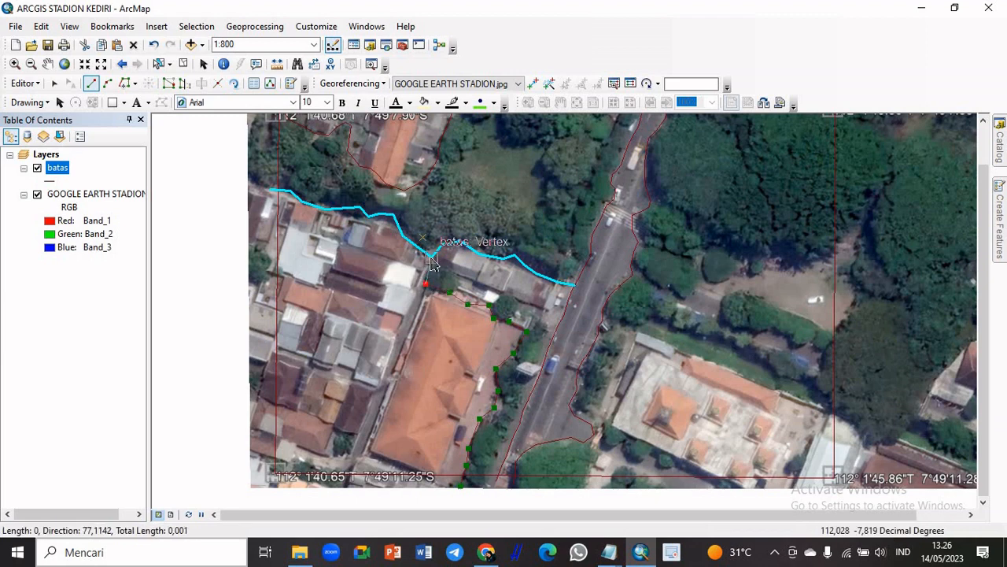
{"action": "double_click", "coordinate": [431, 260]}
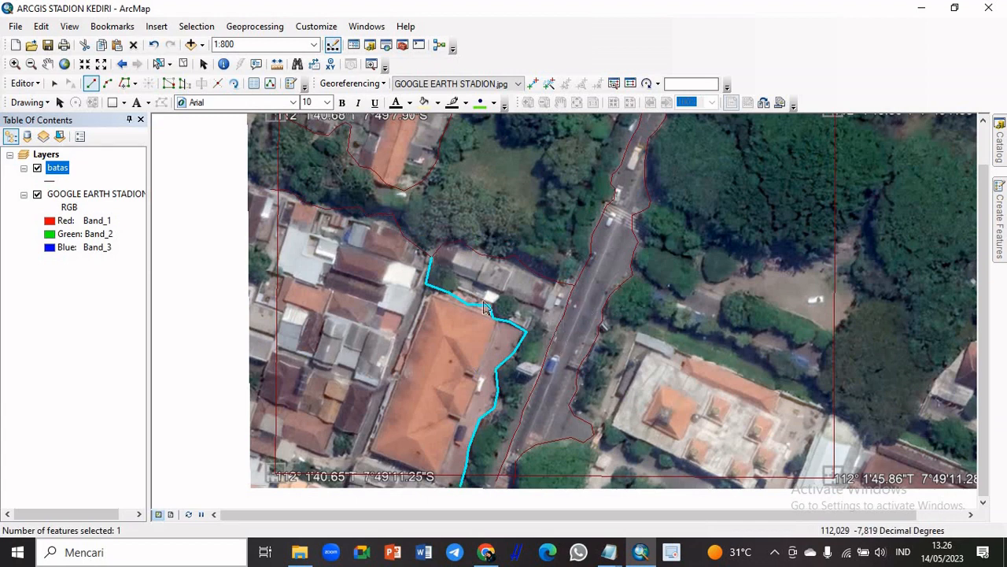
Draw a short batas line from the west road edge over the roadside trees to the courtyard's northeast corner vertex
{"action": "left_click", "coordinate": [557, 326]}
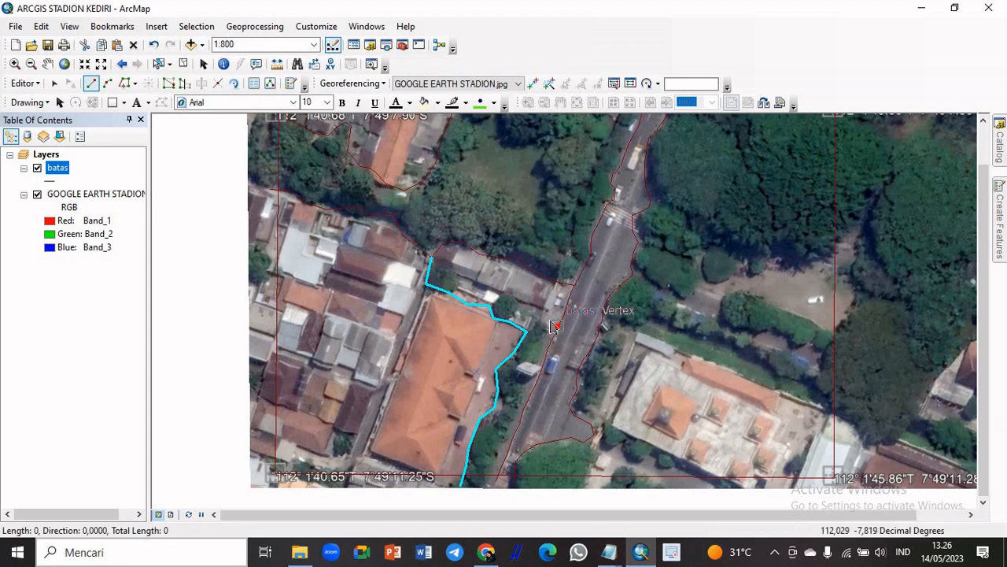
{"action": "left_click", "coordinate": [531, 329]}
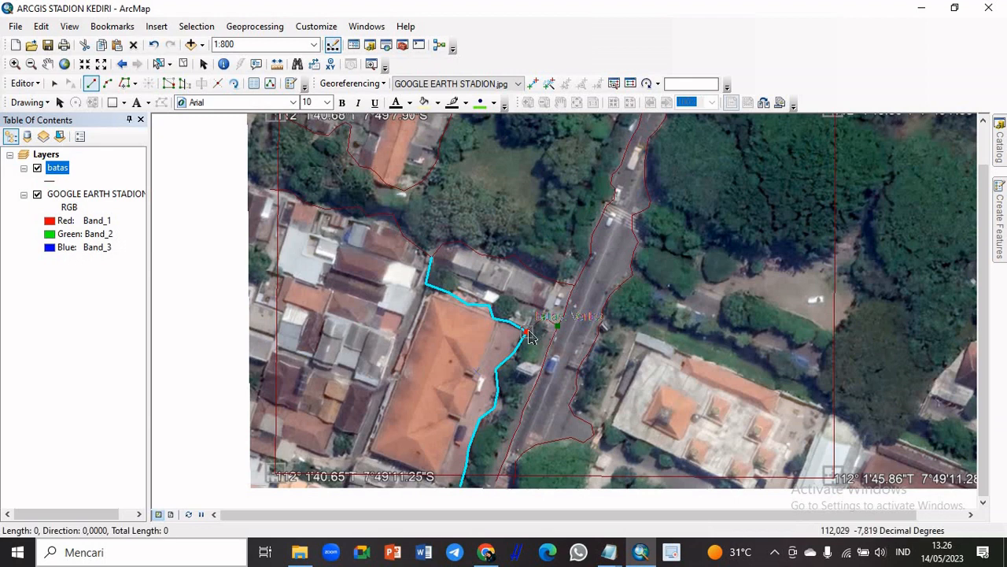
{"action": "double_click", "coordinate": [530, 334]}
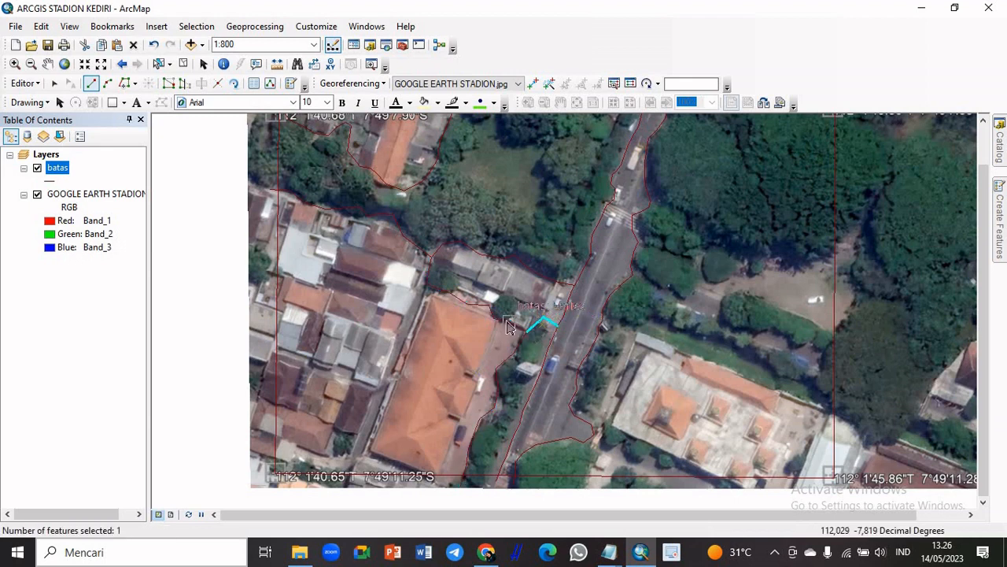
Outline the north side of the round tree near the orange-roofed building's northeast corner, joining both ends to the existing batas line
{"action": "left_click", "coordinate": [509, 321]}
{"action": "left_click", "coordinate": [520, 305]}
{"action": "left_click", "coordinate": [512, 296]}
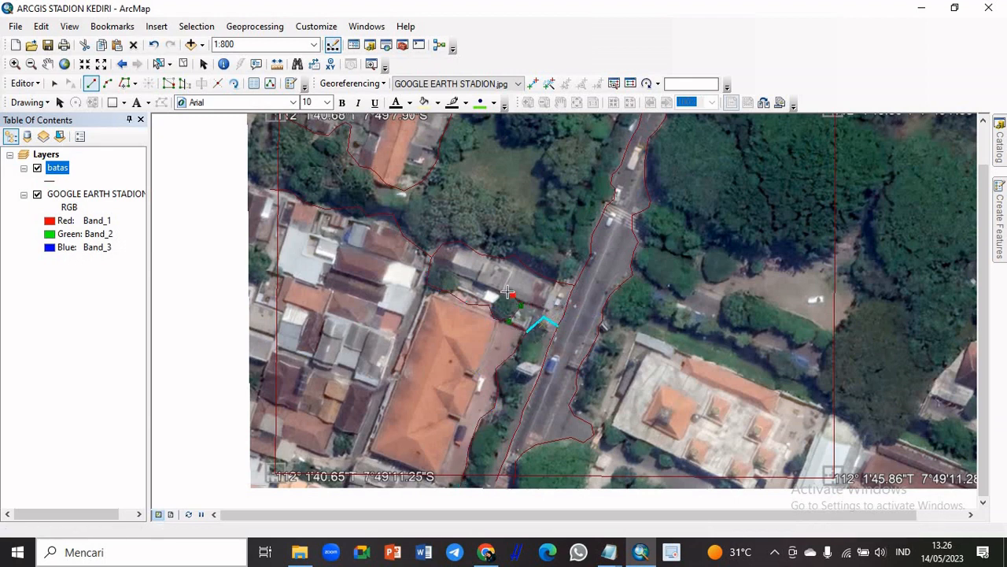
{"action": "left_click", "coordinate": [500, 291]}
{"action": "double_click", "coordinate": [490, 304]}
{"action": "scroll", "coordinate": [490, 305], "scroll_direction": "up", "scroll_amount": 5}
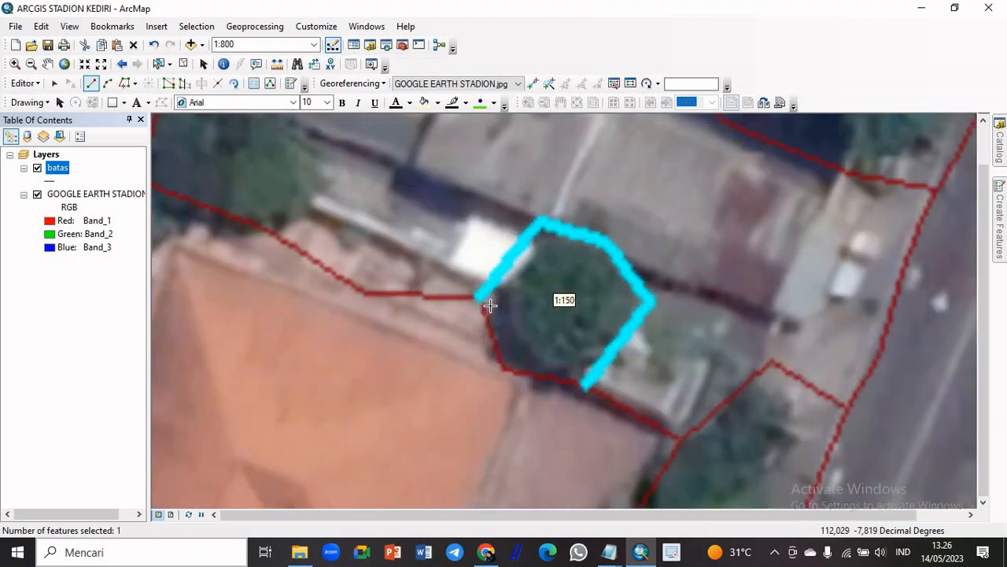
Outline the tree north of the orange-roofed building's northwest corner with a curved batas line joined to the existing line at both ends
{"action": "scroll", "coordinate": [489, 305], "scroll_direction": "down", "scroll_amount": 2}
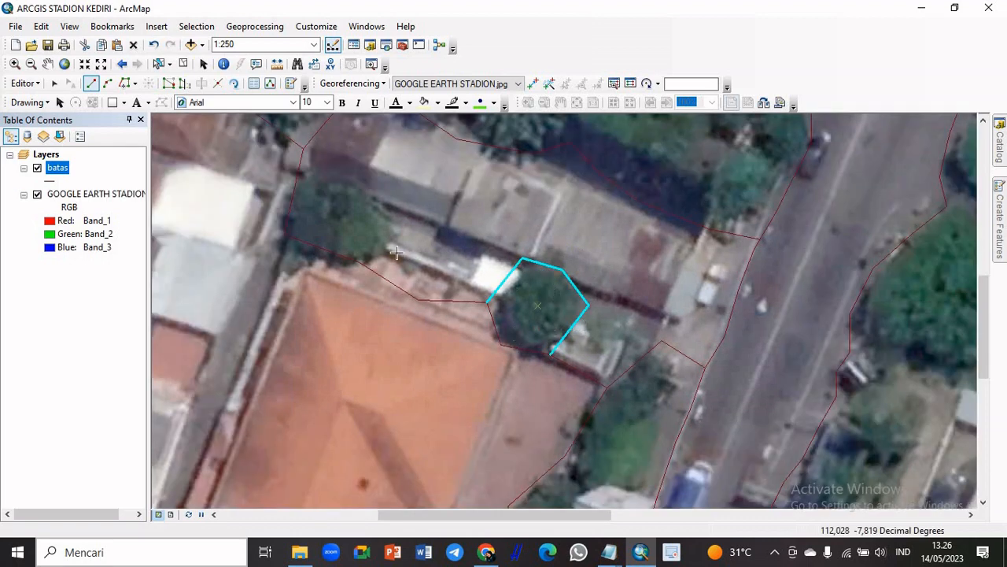
{"action": "left_click", "coordinate": [300, 166]}
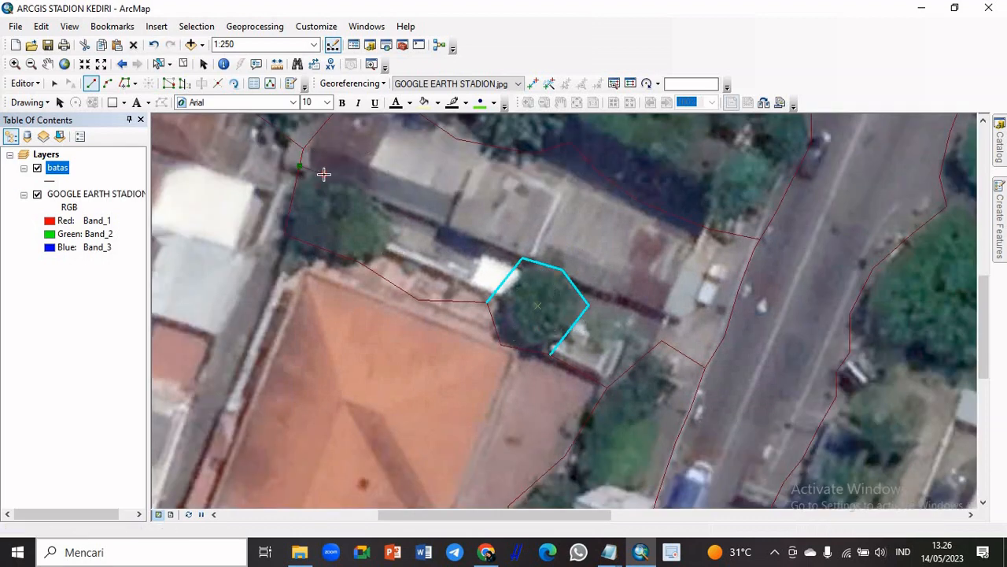
{"action": "left_click", "coordinate": [348, 181]}
{"action": "left_click", "coordinate": [369, 194]}
{"action": "left_click", "coordinate": [381, 211]}
{"action": "left_click", "coordinate": [389, 231]}
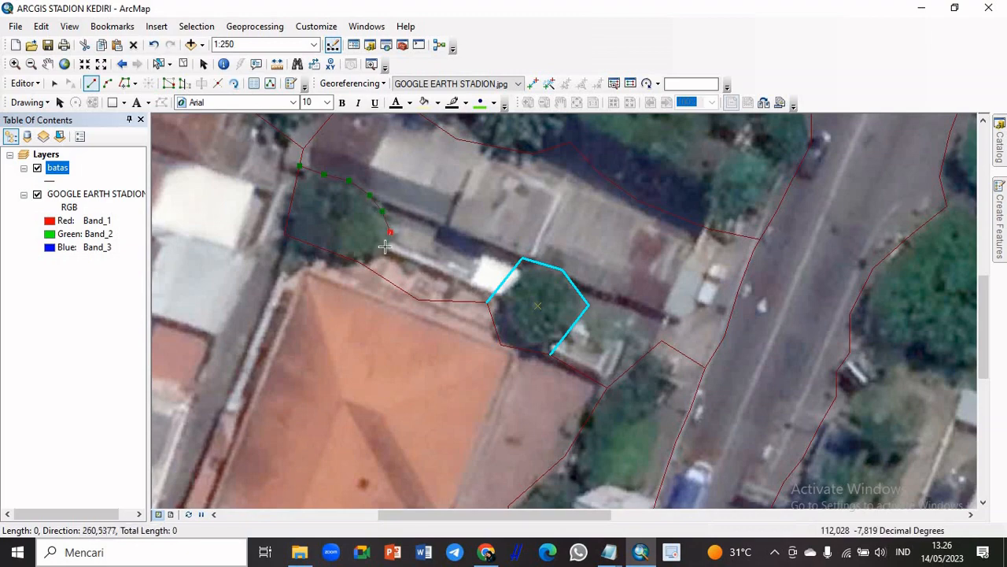
{"action": "left_click", "coordinate": [361, 263]}
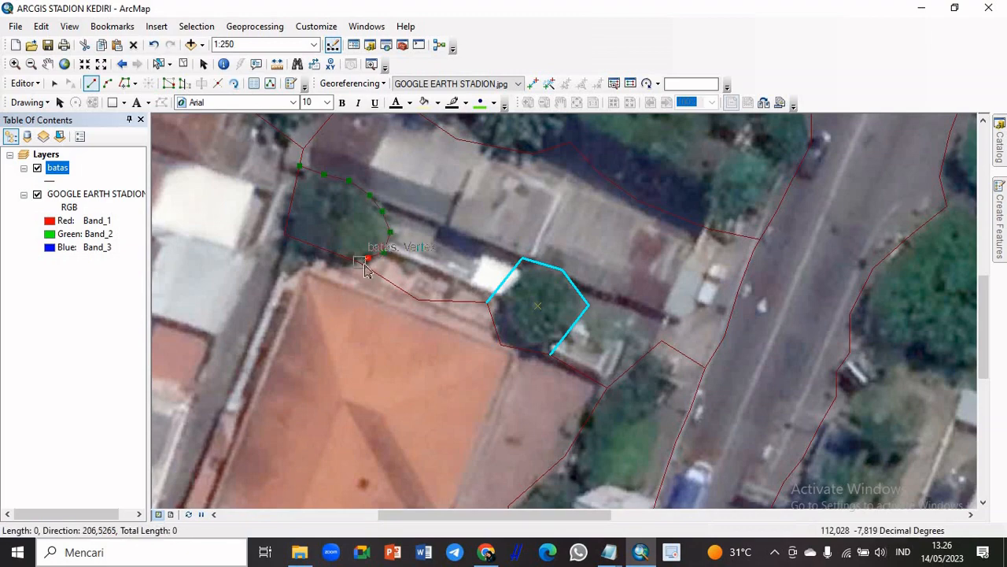
{"action": "double_click", "coordinate": [364, 269]}
{"action": "scroll", "coordinate": [440, 271], "scroll_direction": "up", "scroll_amount": 3}
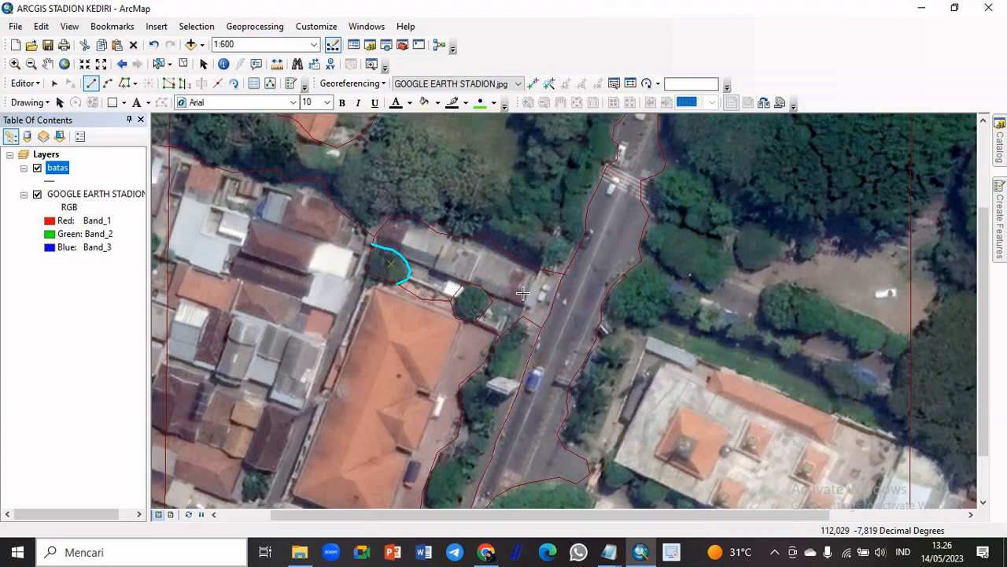
{"action": "scroll", "coordinate": [522, 293], "scroll_direction": "up", "scroll_amount": 2}
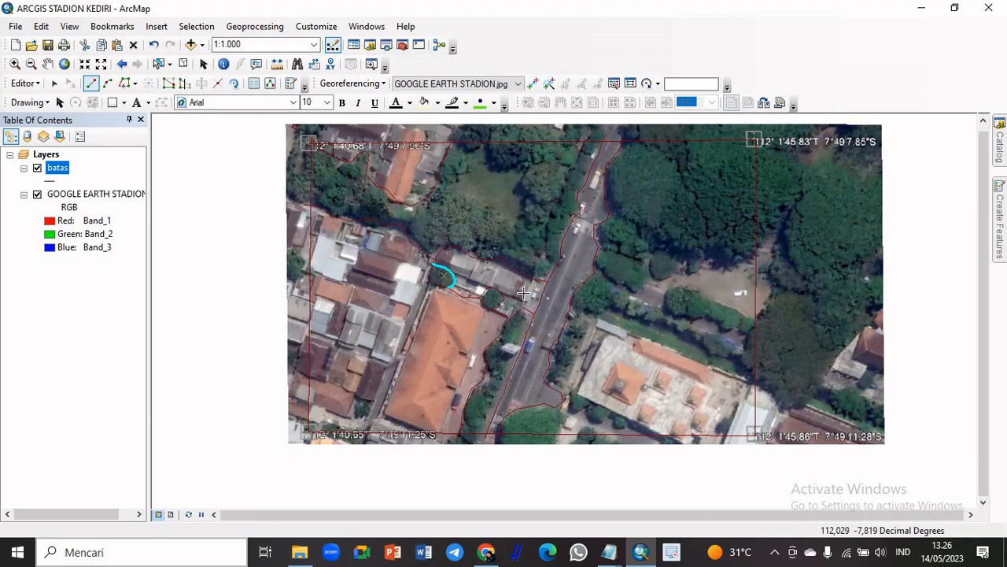
{"action": "scroll", "coordinate": [522, 293], "scroll_direction": "down", "scroll_amount": 1}
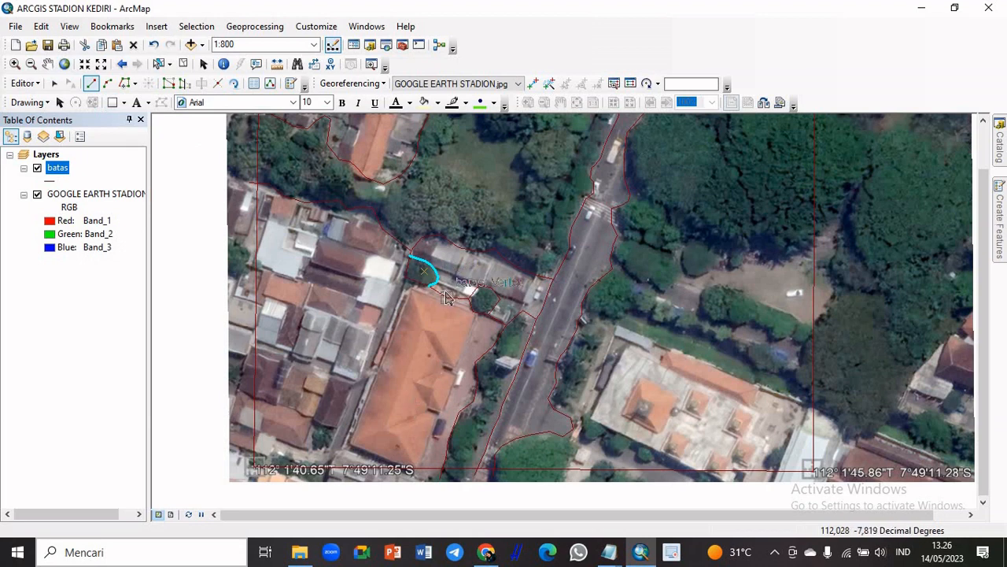
Trace a batas line down the alley along the west side of the orange-roofed building to the image's southern edge
{"action": "left_click", "coordinate": [406, 279]}
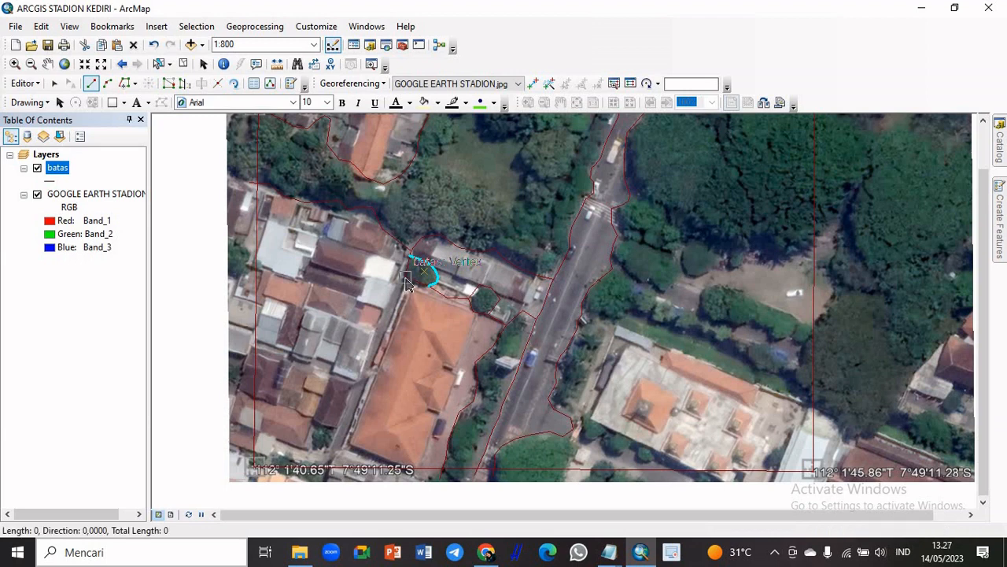
{"action": "left_click", "coordinate": [402, 299]}
{"action": "left_click", "coordinate": [394, 324]}
{"action": "left_click", "coordinate": [385, 345]}
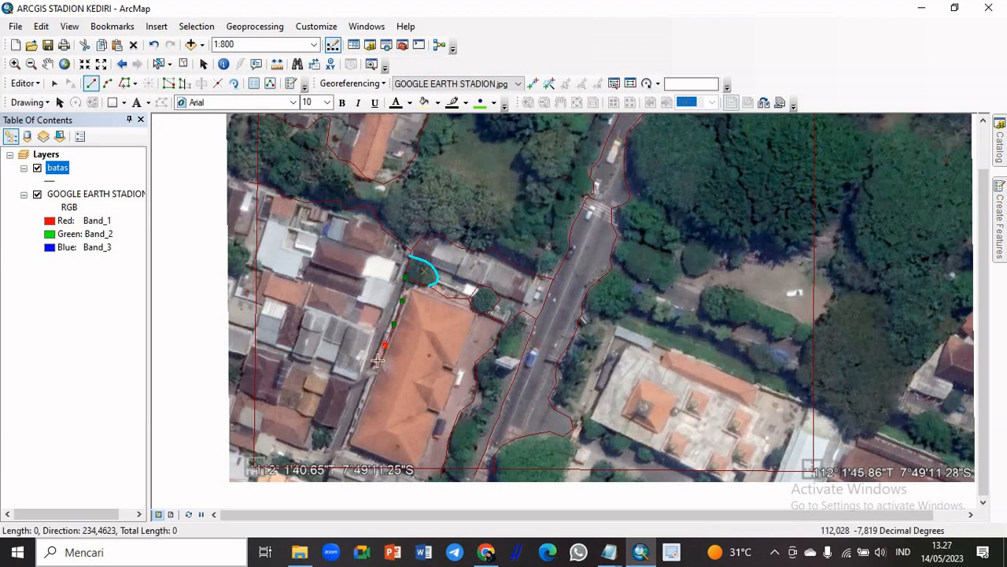
{"action": "left_click", "coordinate": [371, 375]}
{"action": "left_click", "coordinate": [362, 400]}
{"action": "left_click", "coordinate": [348, 431]}
{"action": "left_click", "coordinate": [343, 456]}
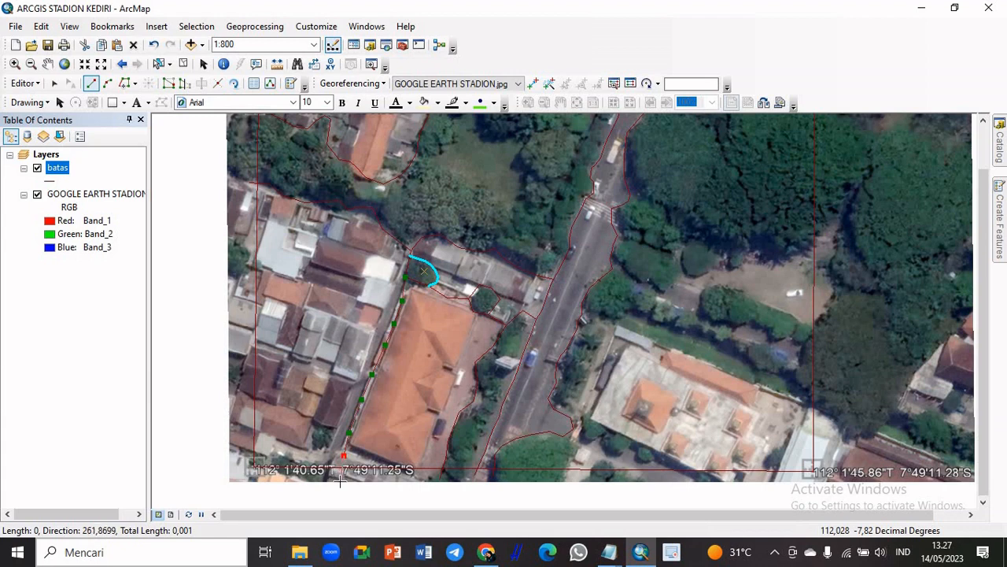
{"action": "double_click", "coordinate": [340, 480]}
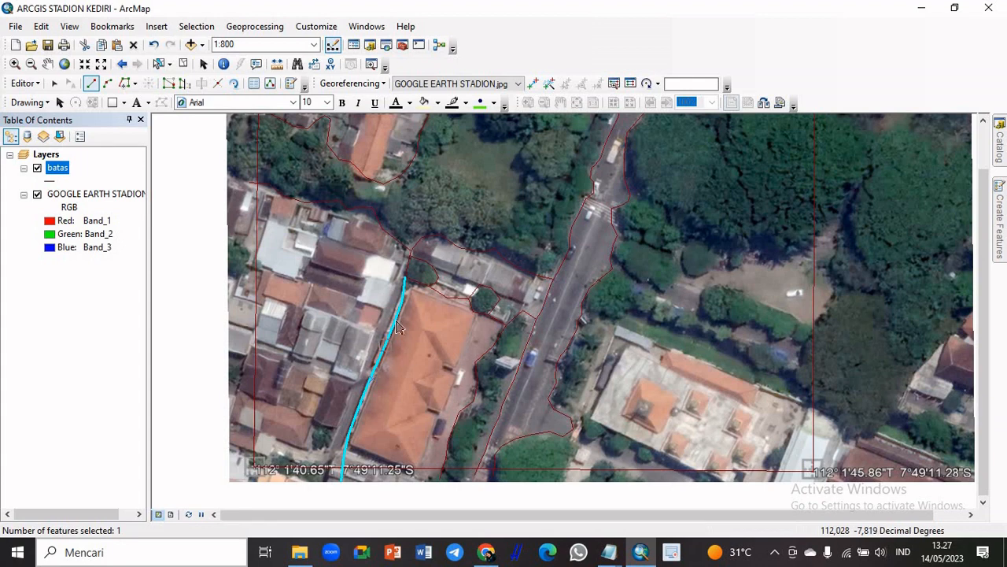
Draw a batas line along the south side of the northernmost row of houses, from just outside the west boundary to the tree
{"action": "left_click", "coordinate": [246, 213]}
{"action": "left_click", "coordinate": [257, 219]}
{"action": "left_click", "coordinate": [278, 224]}
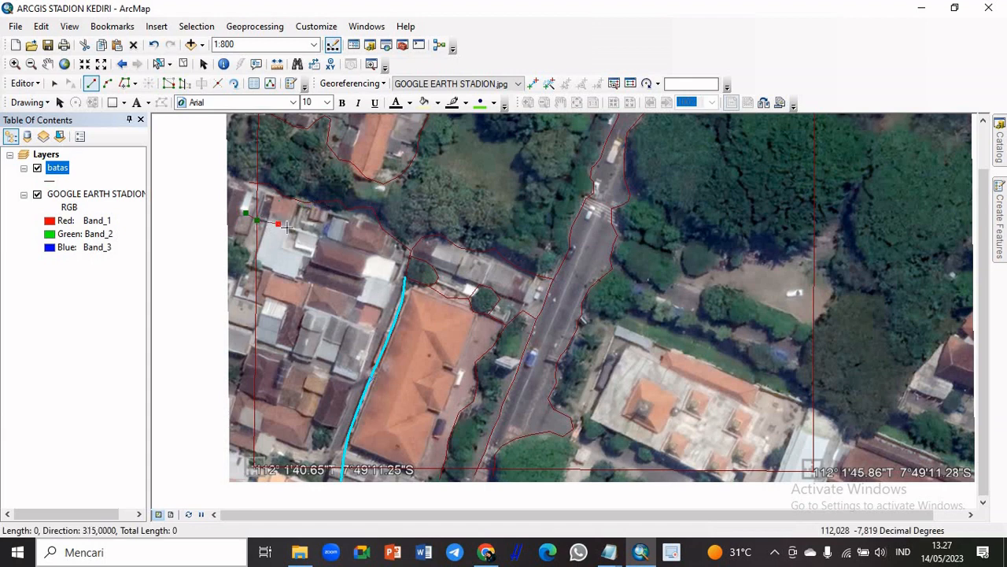
{"action": "left_click", "coordinate": [296, 229]}
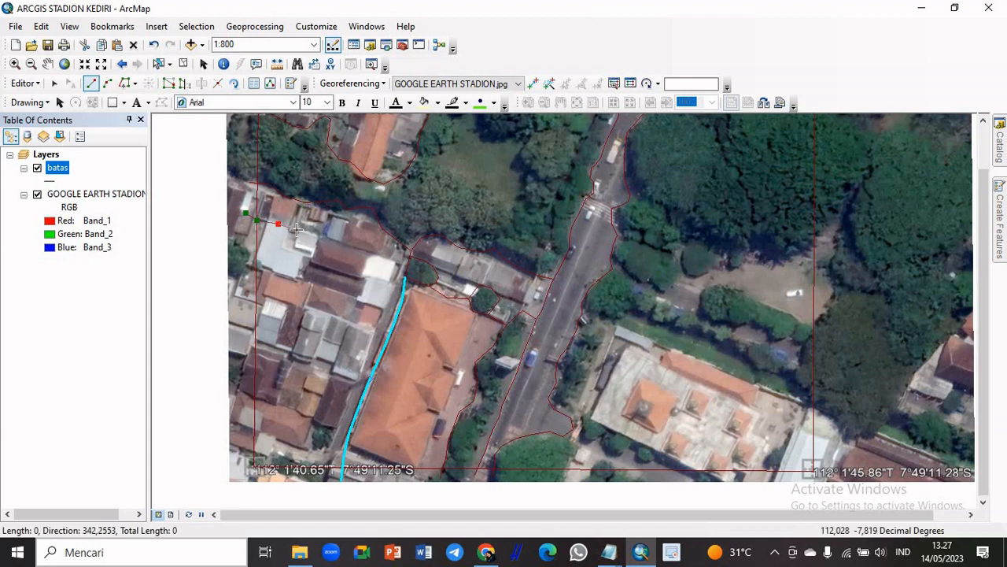
{"action": "left_click", "coordinate": [360, 249]}
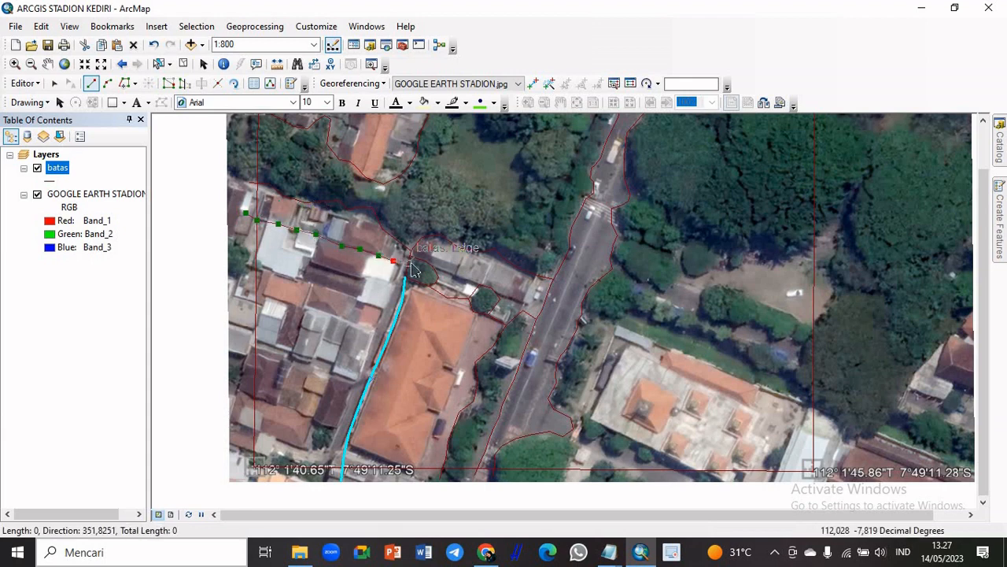
{"action": "double_click", "coordinate": [407, 266]}
Trace the south side of the second row of houses from outside the west boundary to the alley line
{"action": "left_click", "coordinate": [246, 268]}
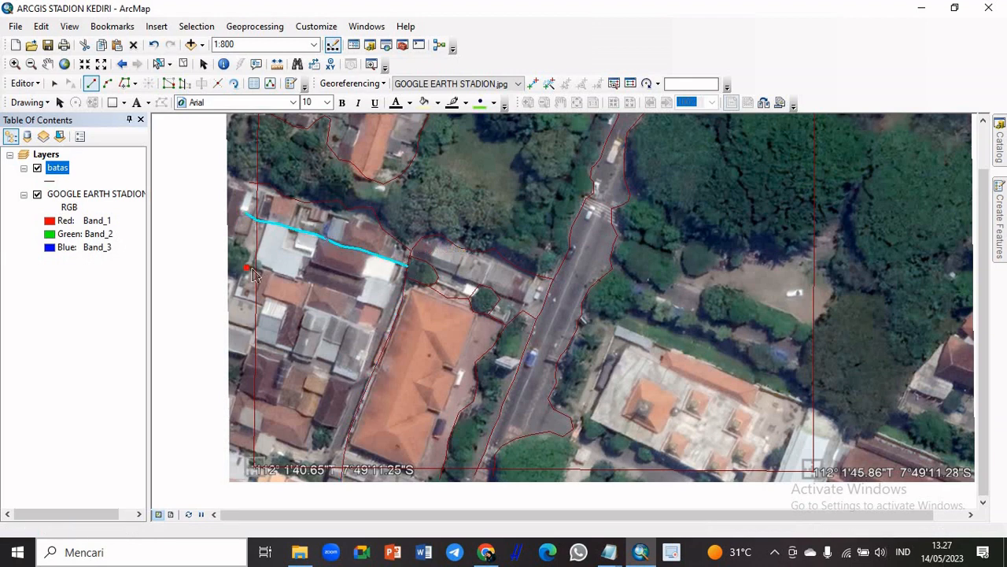
{"action": "left_click", "coordinate": [270, 271]}
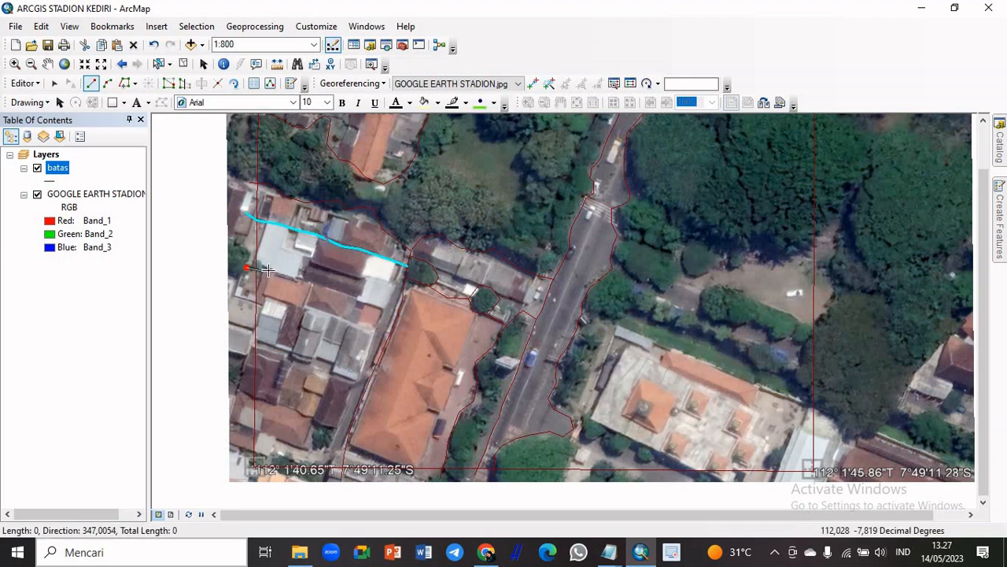
{"action": "left_click", "coordinate": [351, 297]}
{"action": "left_click", "coordinate": [370, 303]}
{"action": "left_click", "coordinate": [389, 308]}
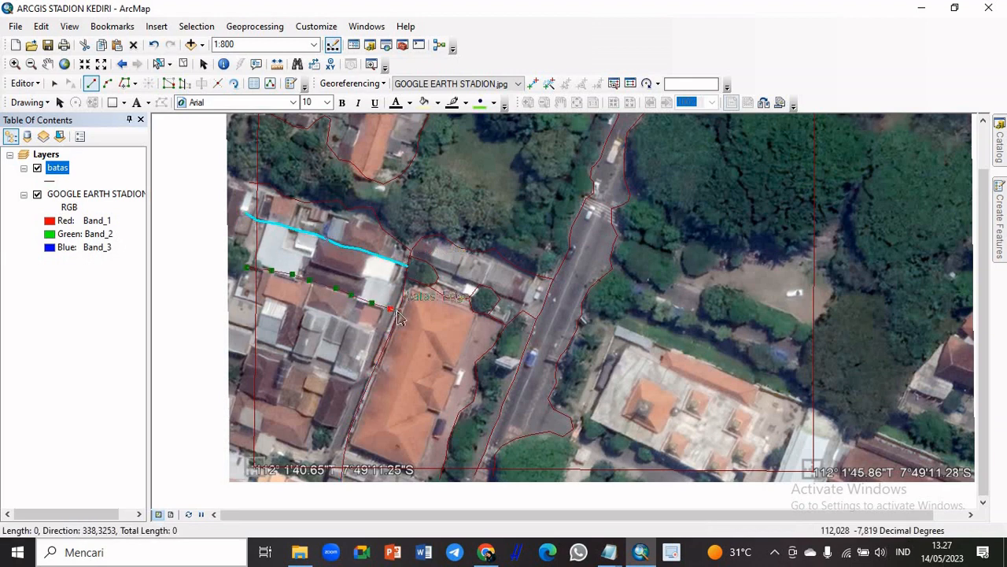
{"action": "double_click", "coordinate": [398, 312]}
Draw the batas line between the orange and brown roofs of the third house row and the grey roofs, ending at the alley line
{"action": "left_click", "coordinate": [249, 296]}
{"action": "left_click", "coordinate": [273, 297]}
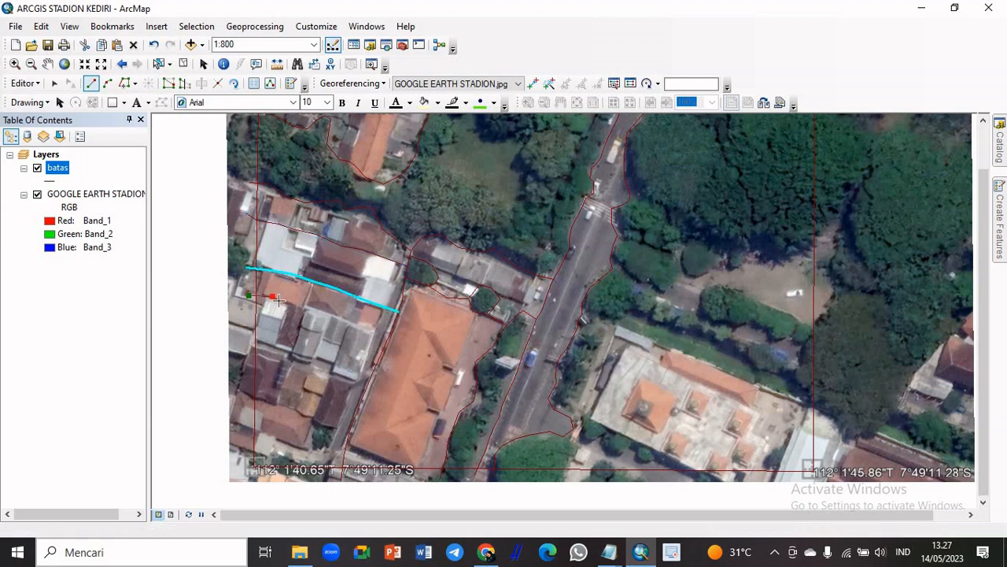
{"action": "left_click", "coordinate": [287, 306]}
{"action": "left_click", "coordinate": [310, 307]}
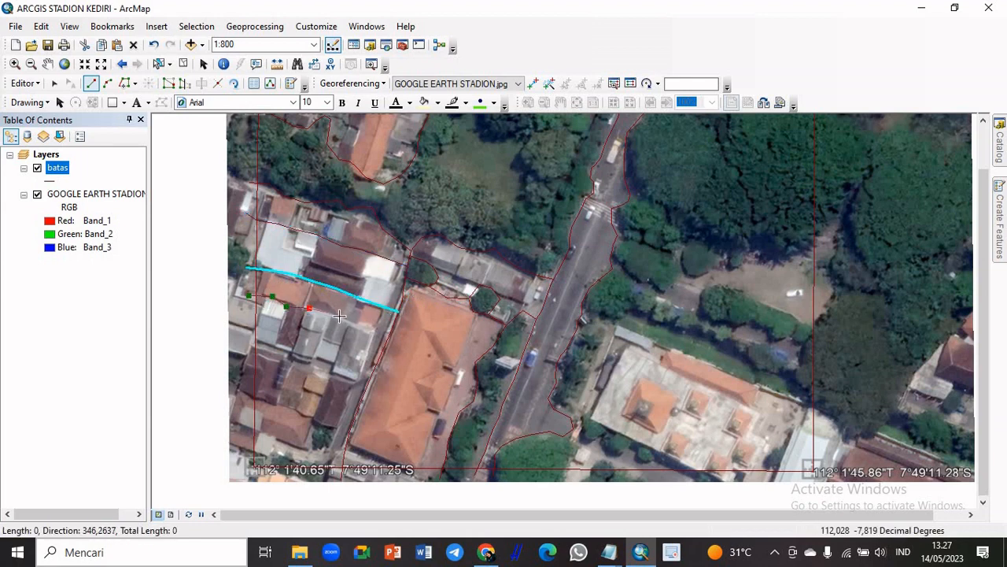
{"action": "left_click", "coordinate": [338, 316]}
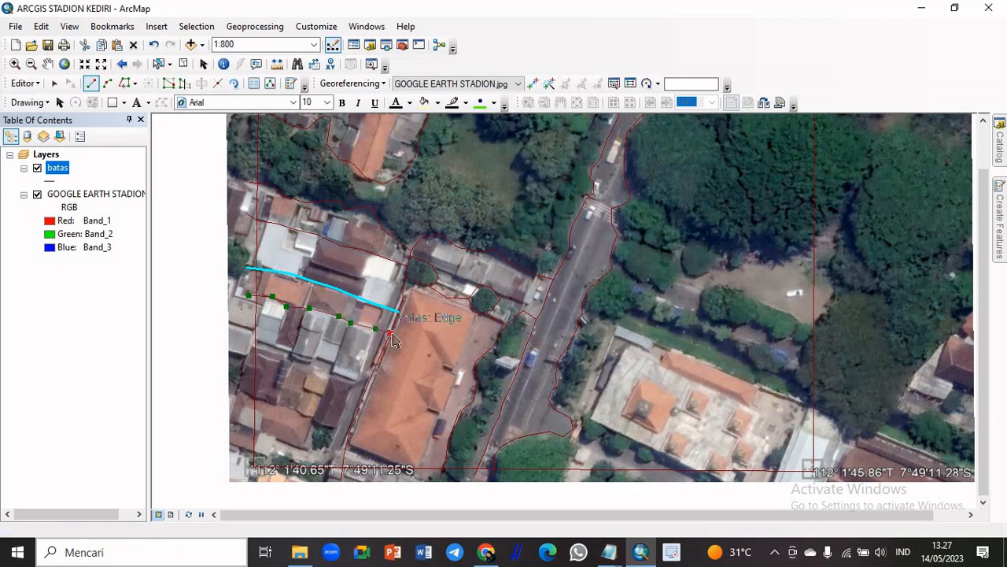
{"action": "double_click", "coordinate": [390, 332]}
Trace the south side of the grey-roofed fourth row of houses from outside the west boundary to the alley
{"action": "left_click", "coordinate": [248, 344]}
{"action": "left_click", "coordinate": [269, 346]}
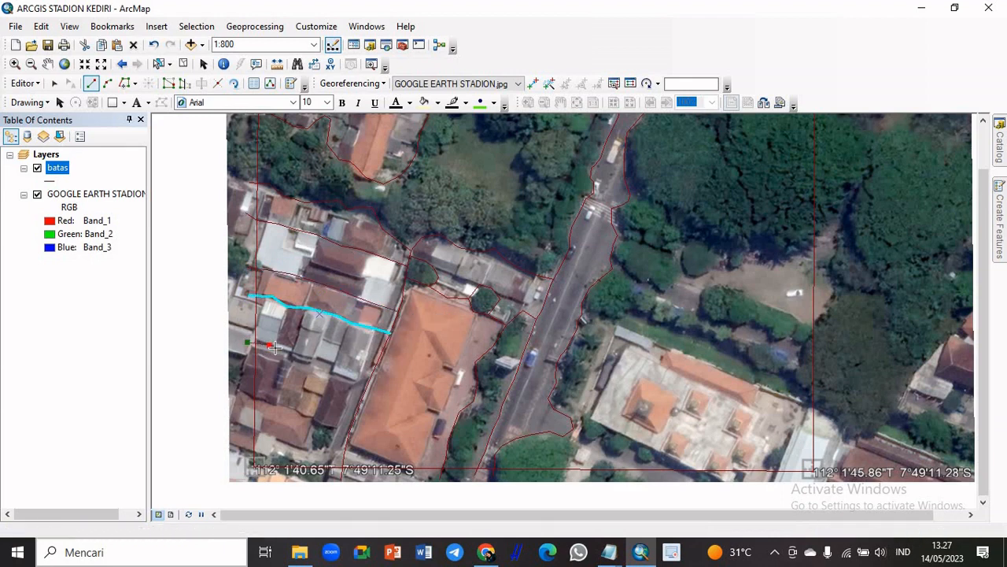
{"action": "left_click", "coordinate": [287, 351]}
{"action": "left_click", "coordinate": [324, 364]}
{"action": "double_click", "coordinate": [366, 382]}
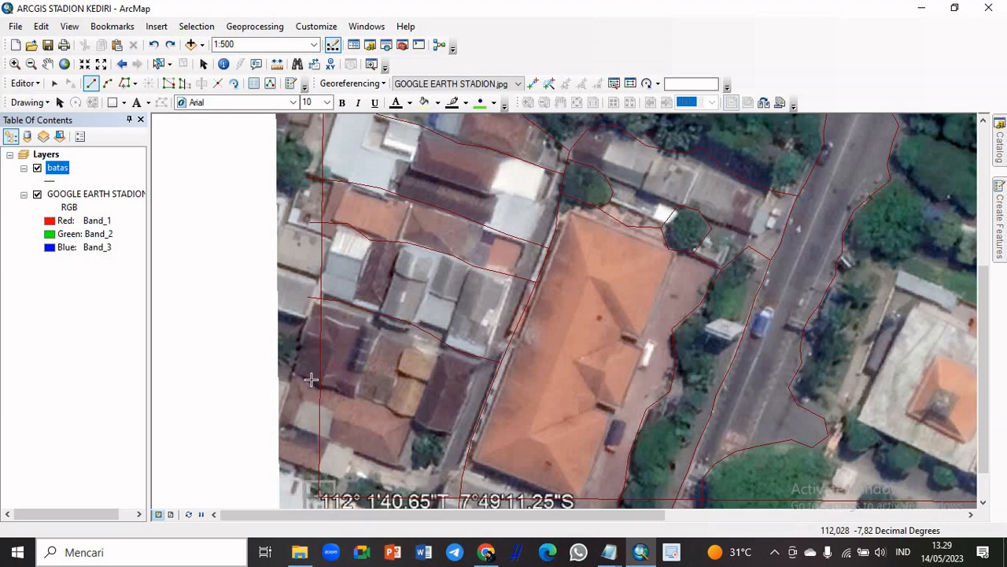
Draw a batas line along the south side of the dark brown-roofed fifth row of houses, ending on the alley line
{"action": "left_click", "coordinate": [311, 380]}
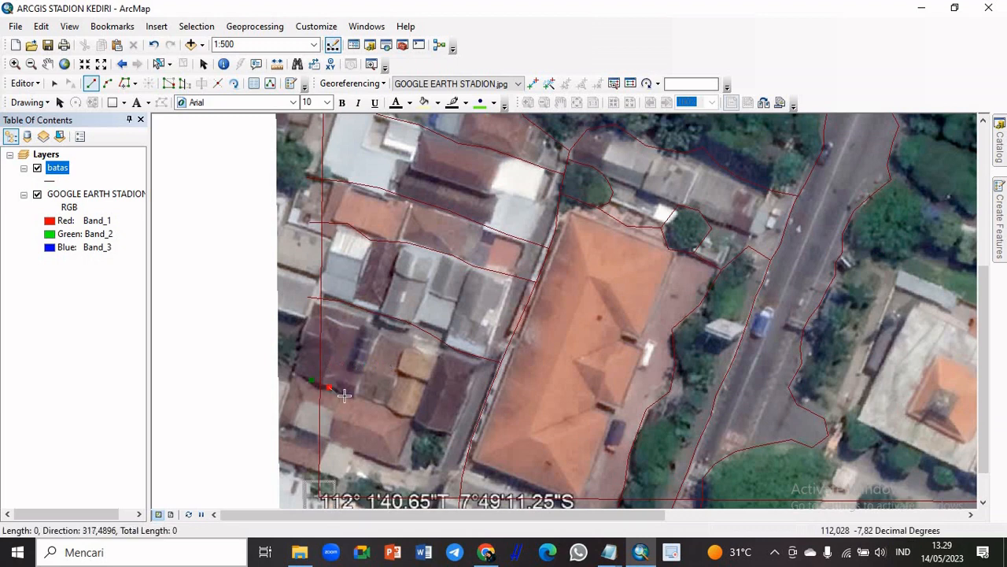
{"action": "left_click", "coordinate": [370, 406]}
{"action": "left_click", "coordinate": [389, 409]}
{"action": "left_click", "coordinate": [404, 417]}
{"action": "left_click", "coordinate": [423, 425]}
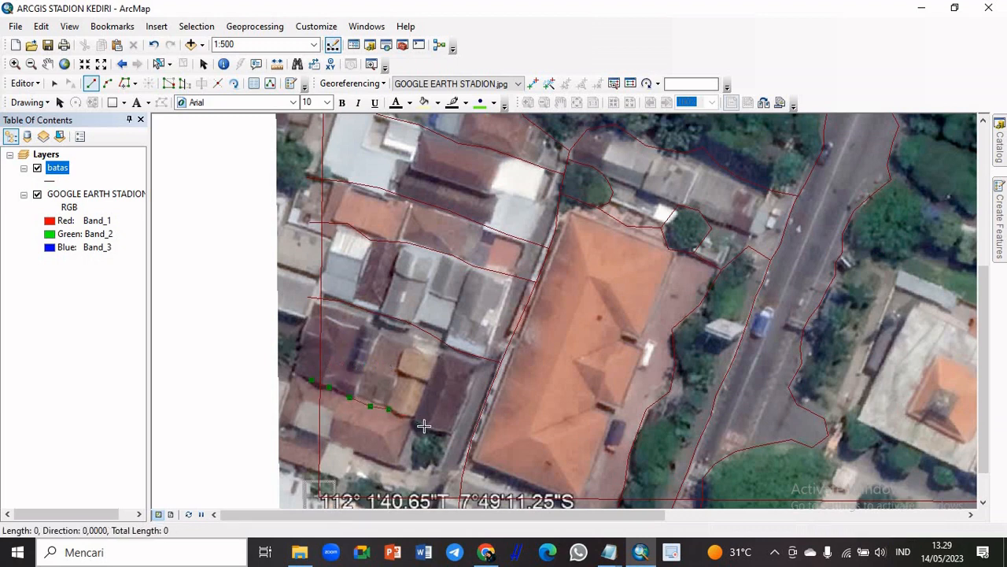
{"action": "left_click", "coordinate": [442, 433]}
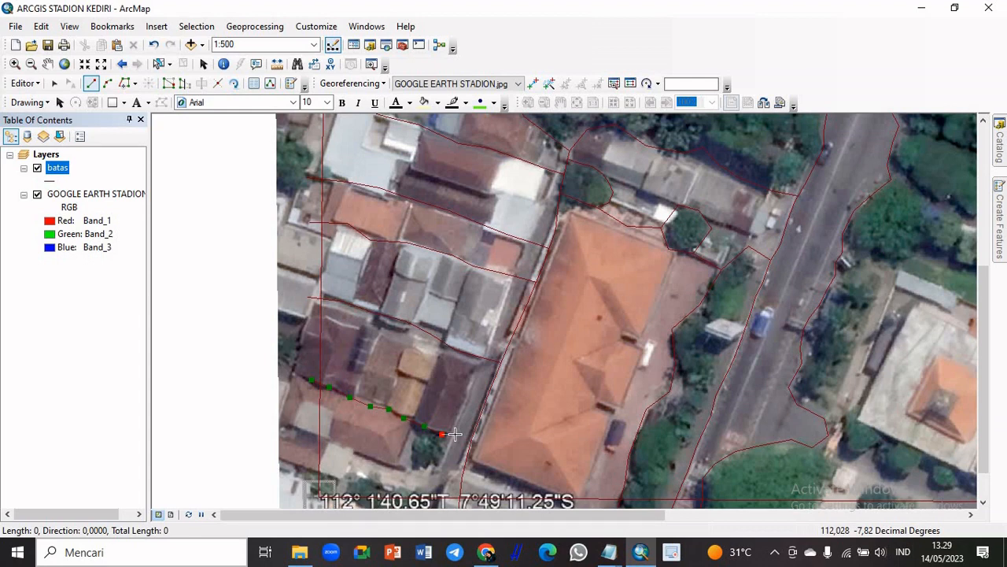
{"action": "left_click", "coordinate": [454, 433]}
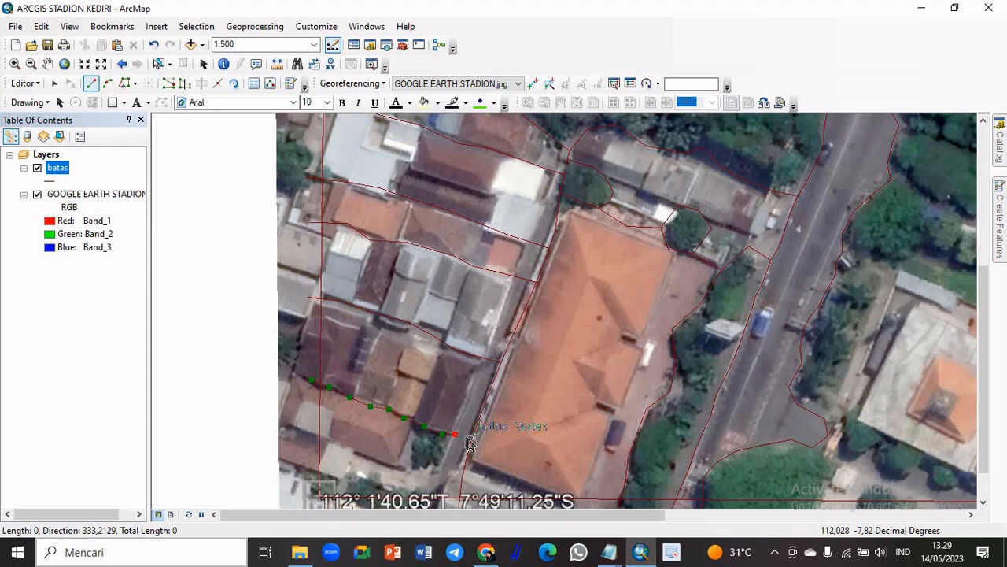
{"action": "double_click", "coordinate": [469, 440]}
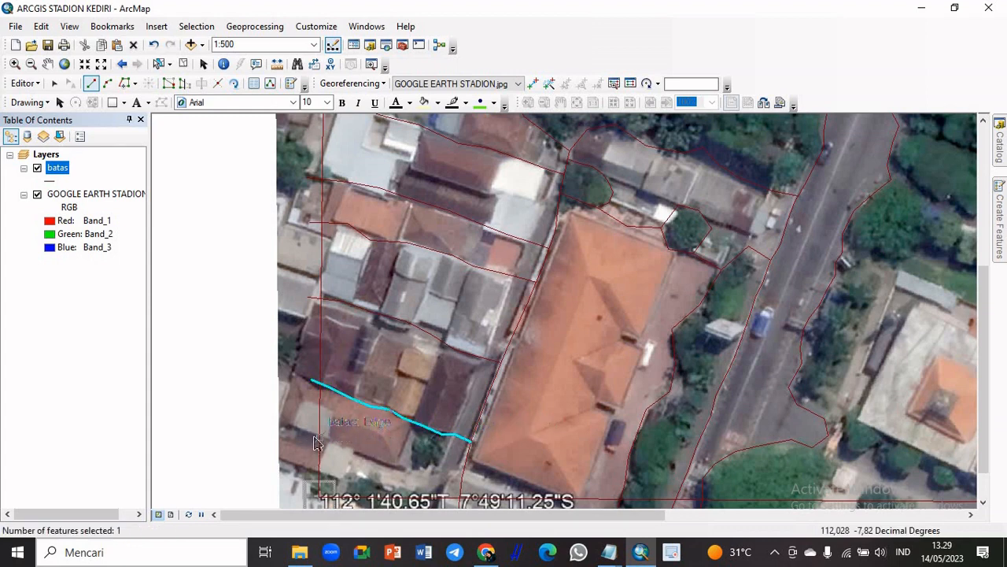
Trace the south and east sides of the southwest house and join the line to the fifth row's southern line above the small tree
{"action": "left_click", "coordinate": [319, 437]}
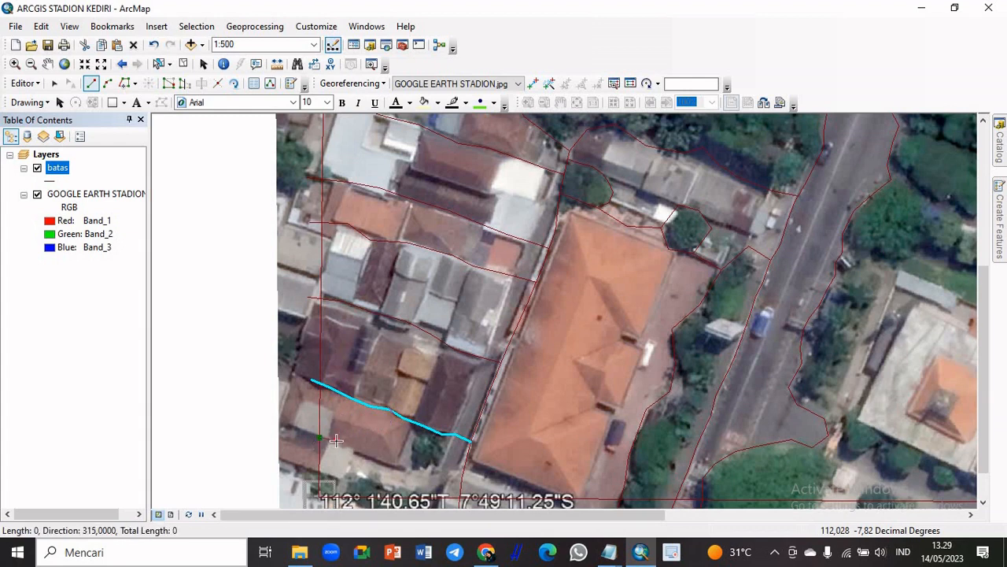
{"action": "key", "text": "ctrl+z"}
{"action": "left_click", "coordinate": [310, 433]}
{"action": "left_click", "coordinate": [333, 445]}
{"action": "left_click", "coordinate": [353, 451]}
{"action": "left_click", "coordinate": [371, 460]}
{"action": "left_click", "coordinate": [394, 468]}
{"action": "left_click", "coordinate": [411, 466]}
{"action": "left_click", "coordinate": [407, 449]}
{"action": "left_click", "coordinate": [418, 433]}
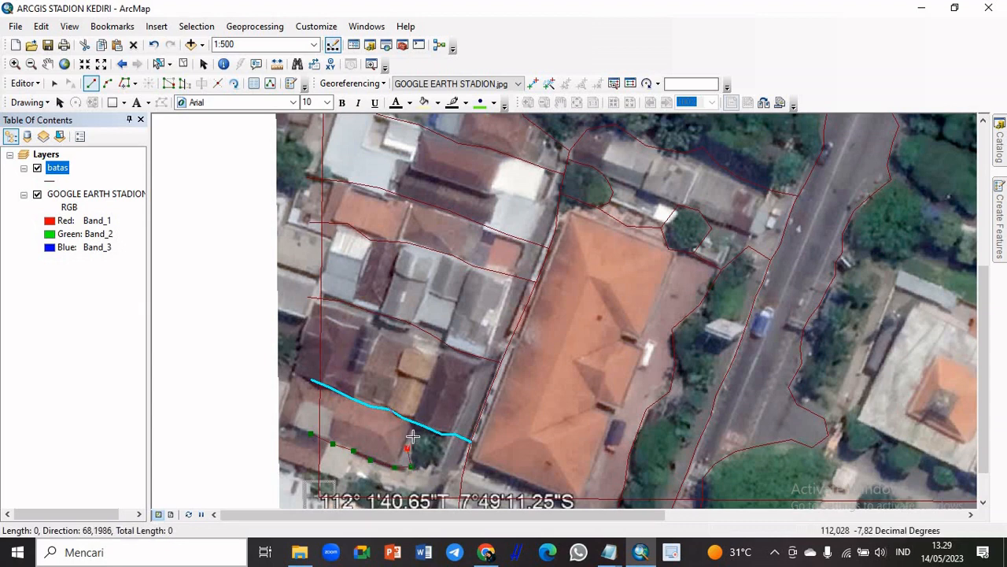
{"action": "double_click", "coordinate": [425, 428]}
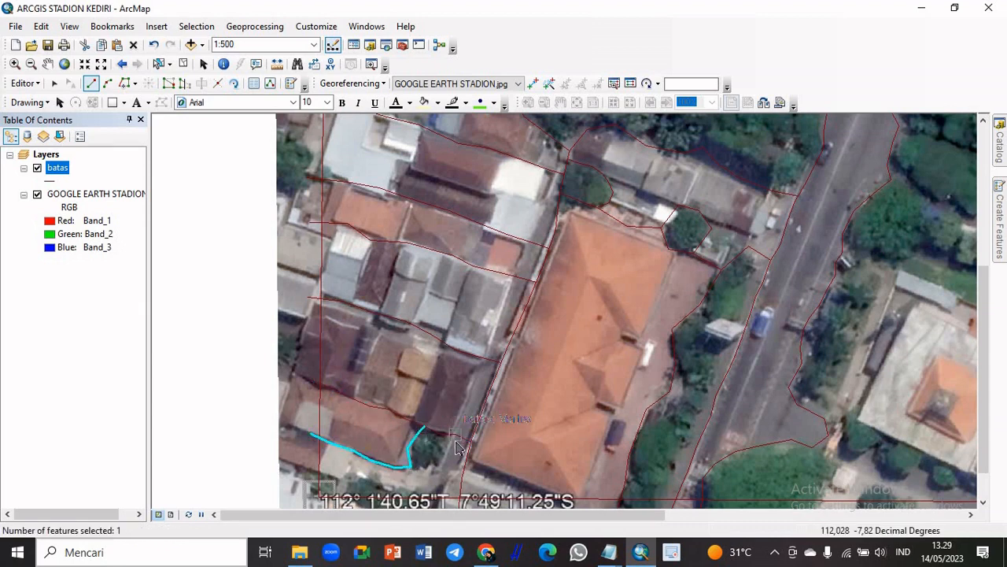
Outline the south and east sides of the small tree beside the southwest house, and connect its southern edge to the alley line
{"action": "left_click", "coordinate": [413, 470]}
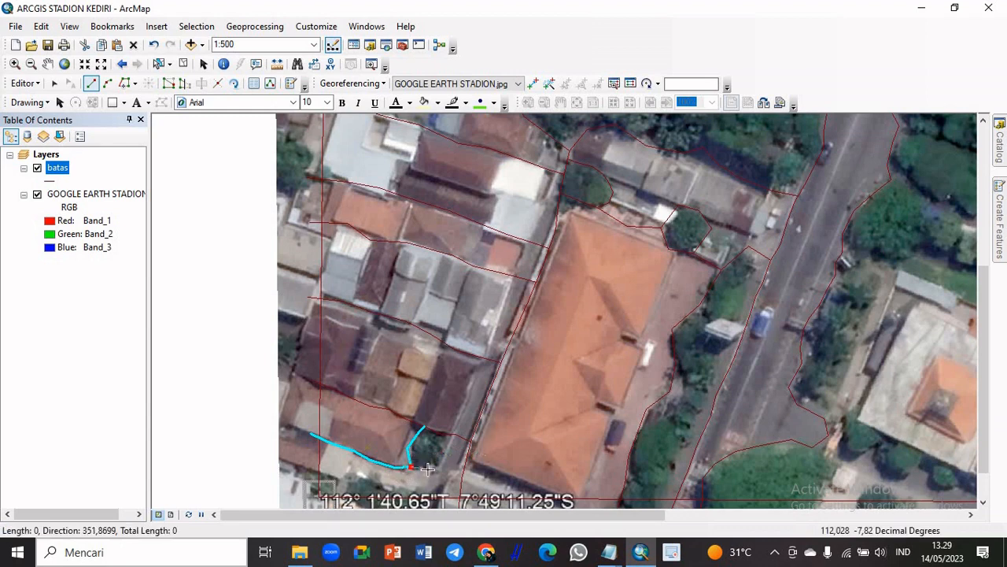
{"action": "double_click", "coordinate": [455, 434]}
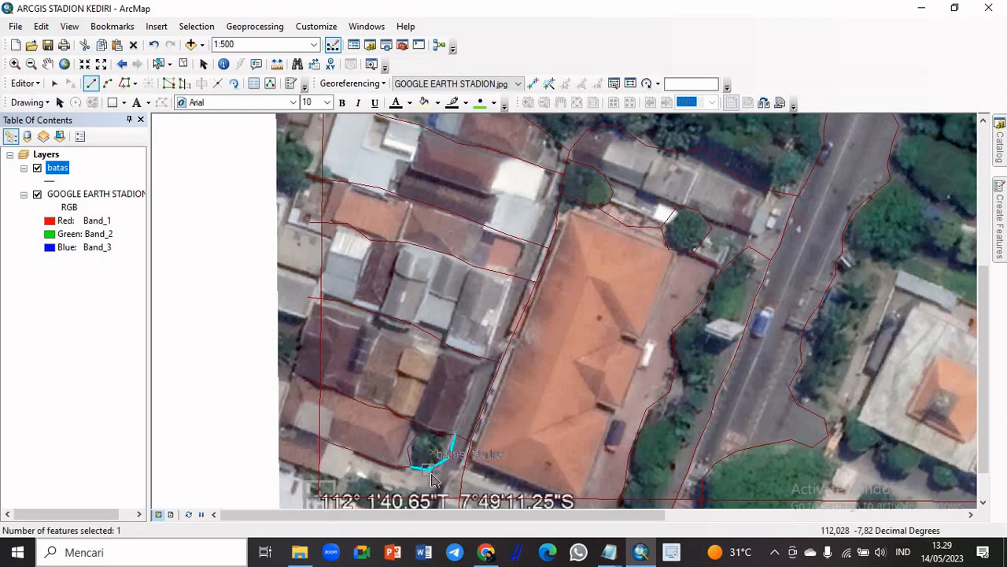
{"action": "left_click", "coordinate": [429, 471]}
{"action": "double_click", "coordinate": [462, 478]}
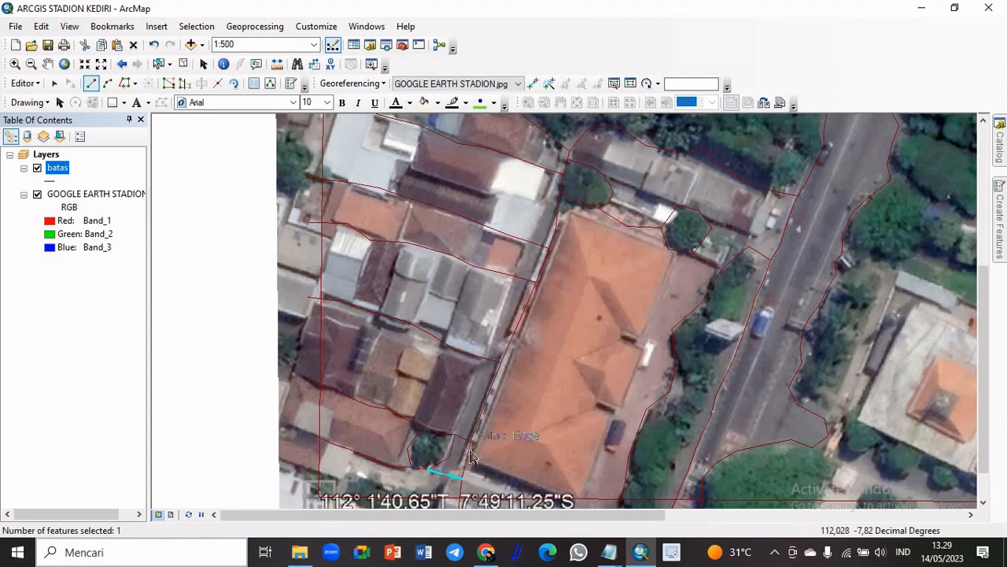
Draw a short dividing line across the northernmost house row, along the east side of its small orange-roofed house
{"action": "scroll", "coordinate": [470, 454], "scroll_direction": "up", "scroll_amount": 2}
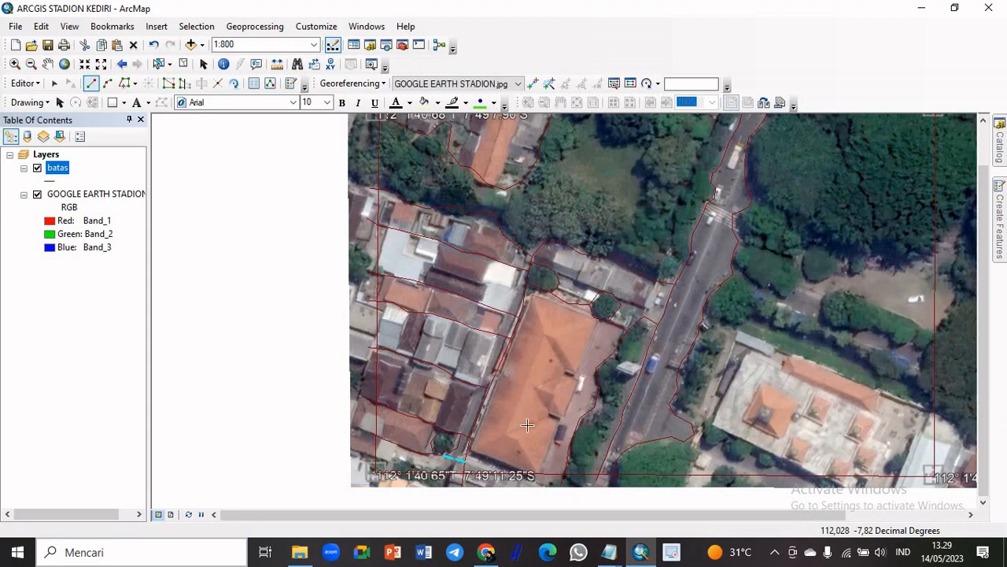
{"action": "scroll", "coordinate": [437, 355], "scroll_direction": "down", "scroll_amount": 1}
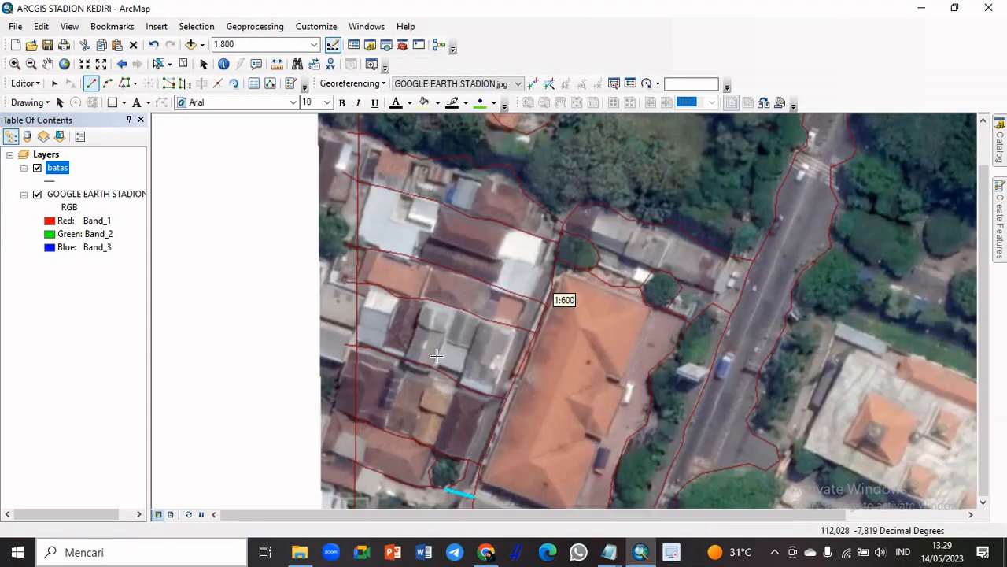
{"action": "left_click", "coordinate": [413, 158]}
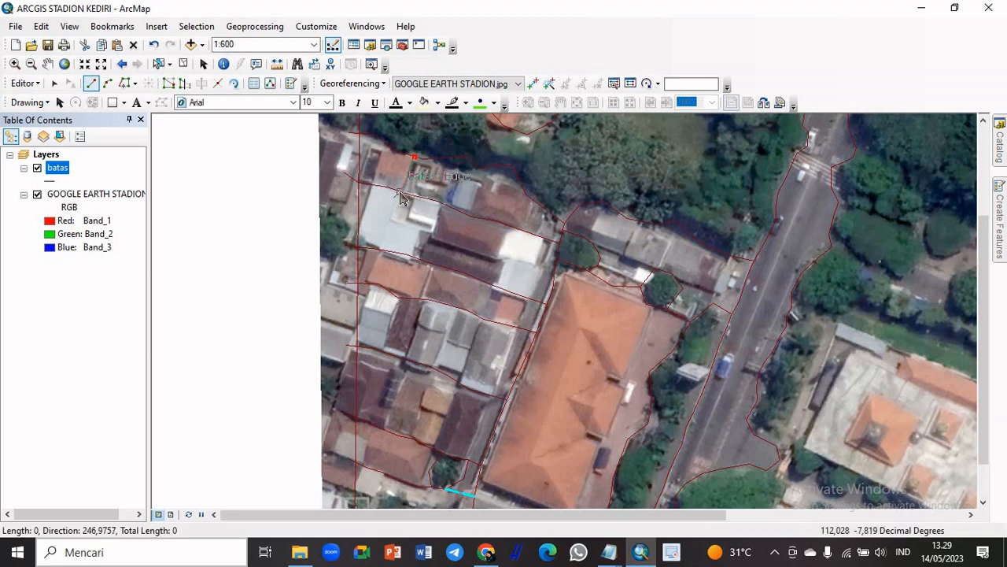
{"action": "double_click", "coordinate": [402, 191]}
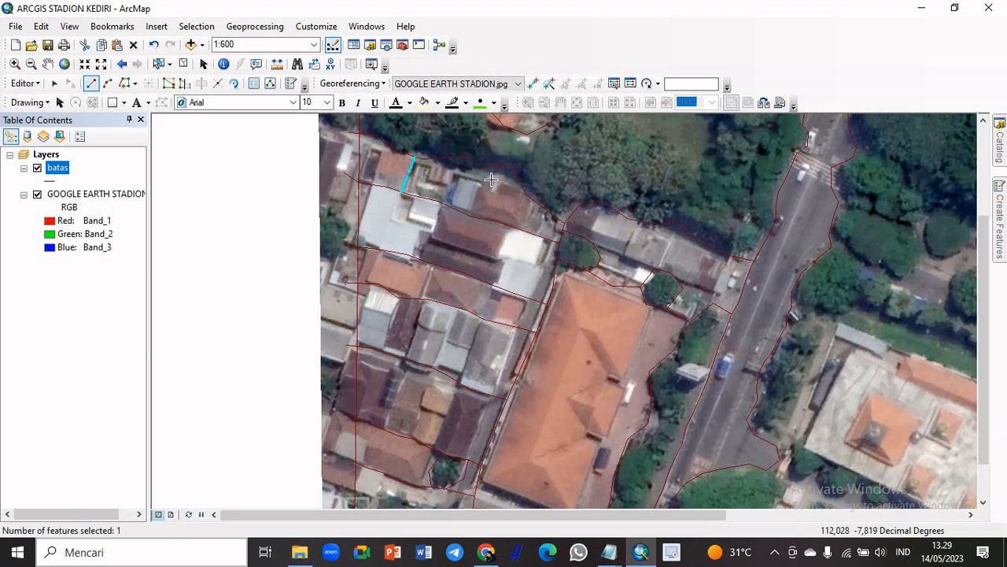
Draw dividing lines along the east and west sides of the brown-roofed house in the northernmost row, joining the row's two edge lines
{"action": "left_click", "coordinate": [524, 195]}
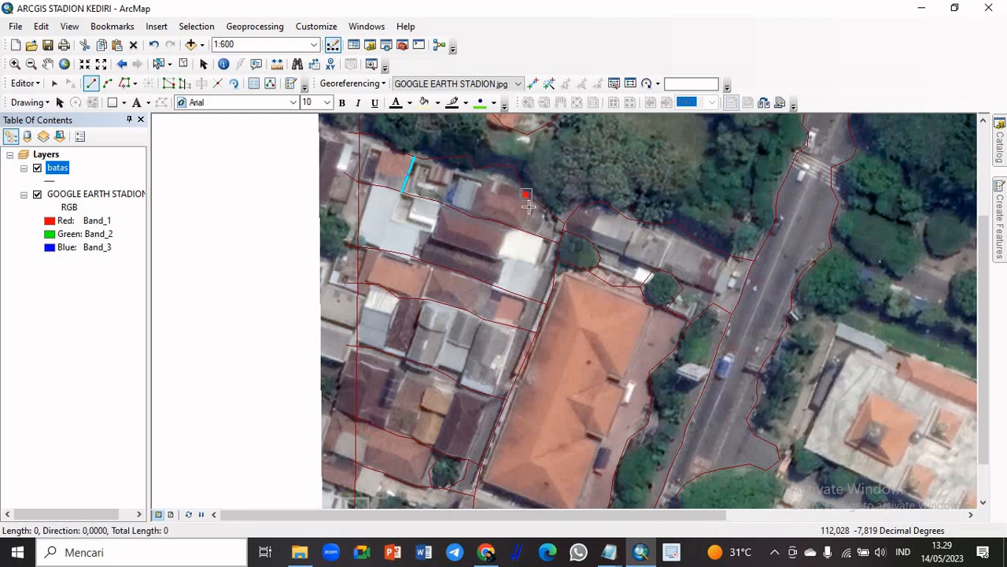
{"action": "left_click", "coordinate": [526, 214]}
{"action": "double_click", "coordinate": [521, 229]}
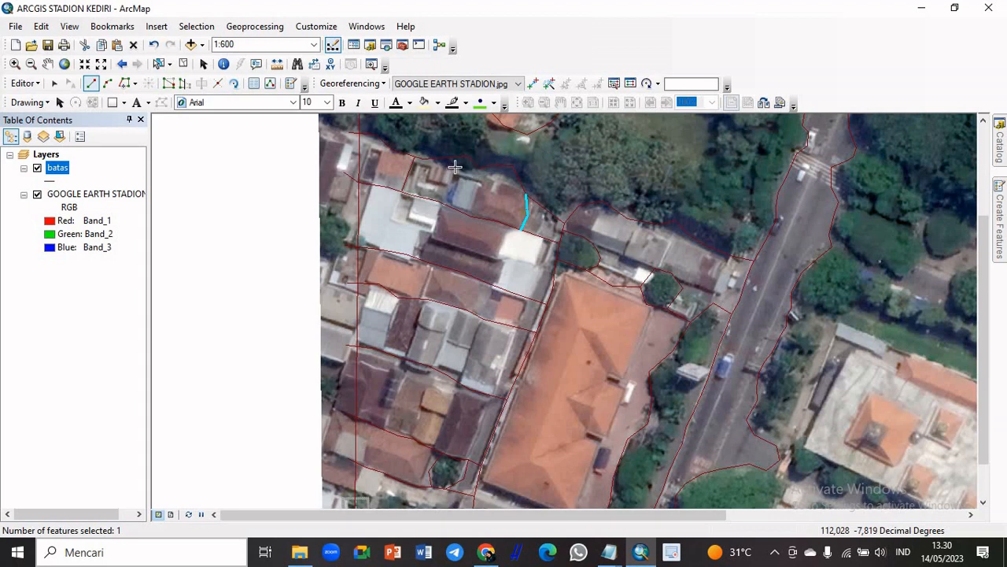
{"action": "left_click", "coordinate": [480, 168]}
{"action": "left_click", "coordinate": [477, 201]}
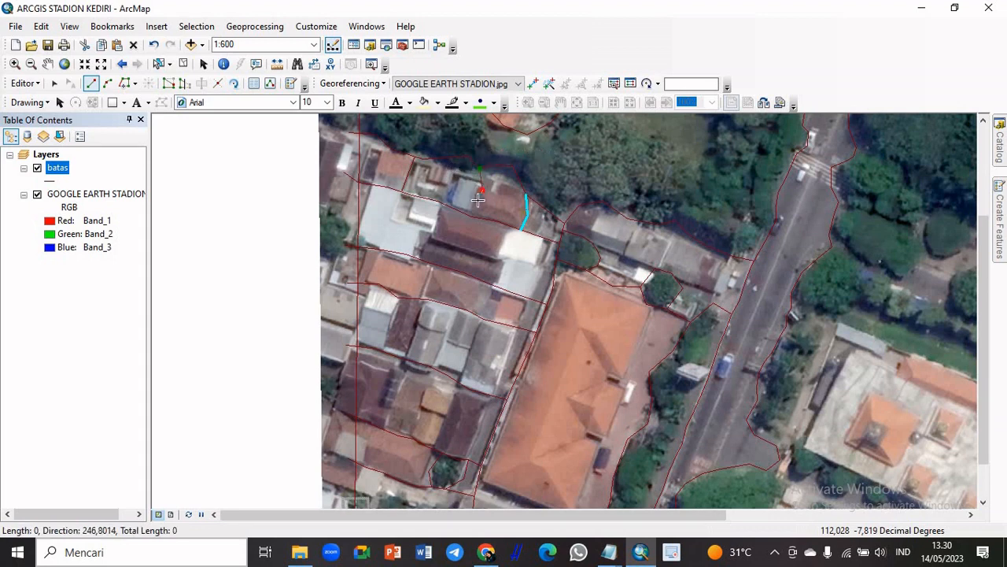
{"action": "double_click", "coordinate": [472, 216]}
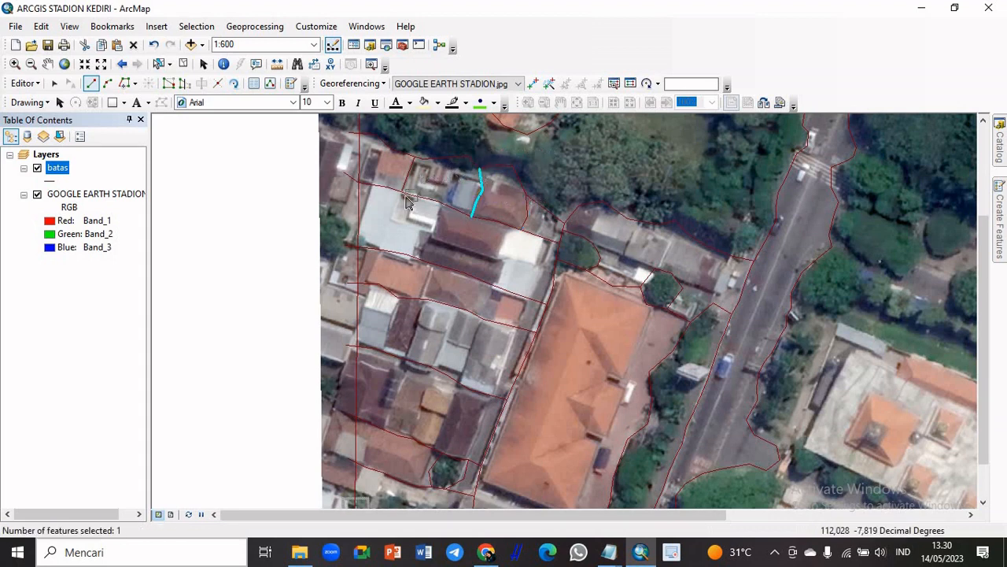
Draw a dividing line across the second house row between the white-grey roofs and the dark brown roofs
{"action": "left_click", "coordinate": [437, 202]}
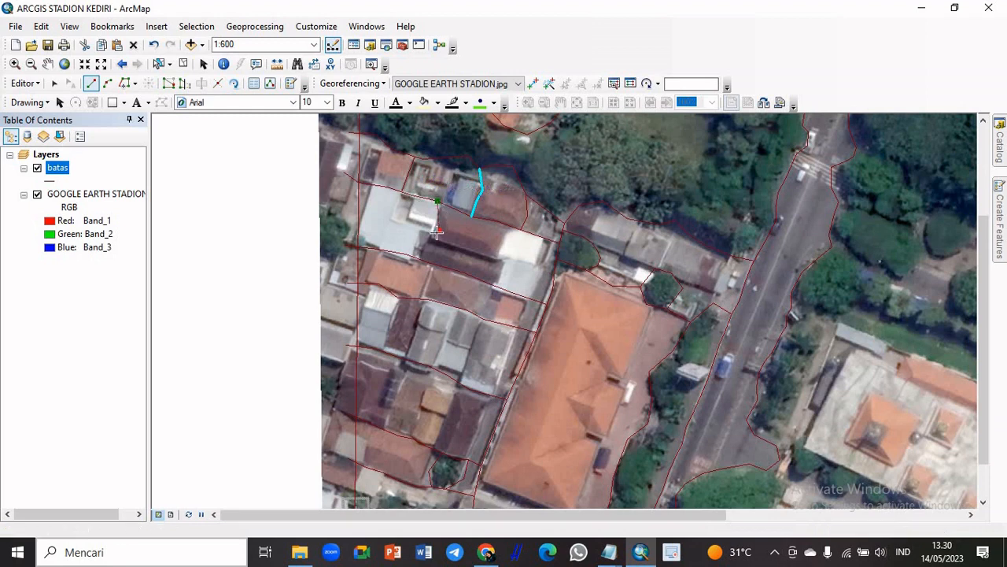
{"action": "left_click", "coordinate": [437, 228]}
{"action": "double_click", "coordinate": [424, 260]}
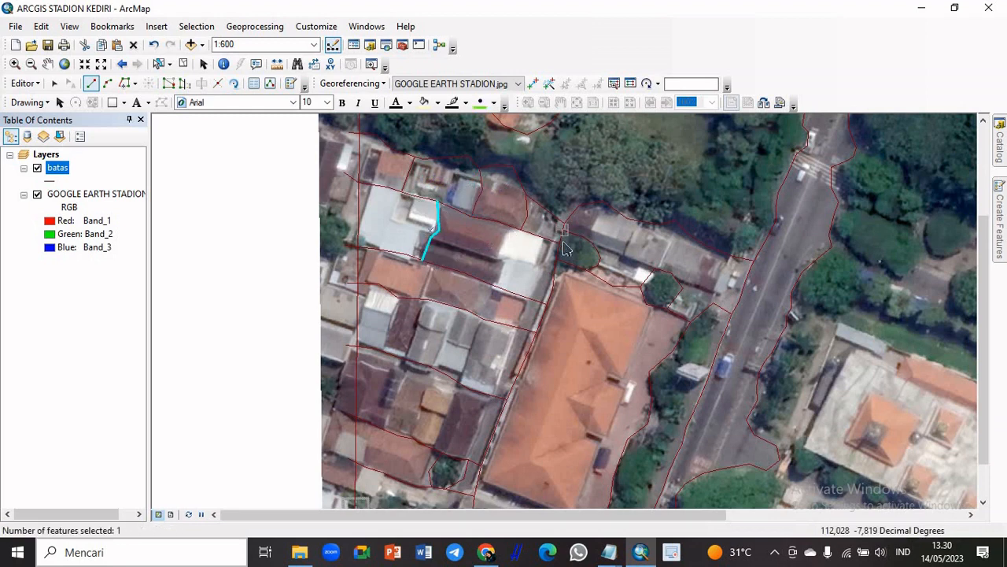
Draw two dividing lines across the third house row, east of its large orange roof and west of the small orange roof at its east end
{"action": "left_click", "coordinate": [426, 263]}
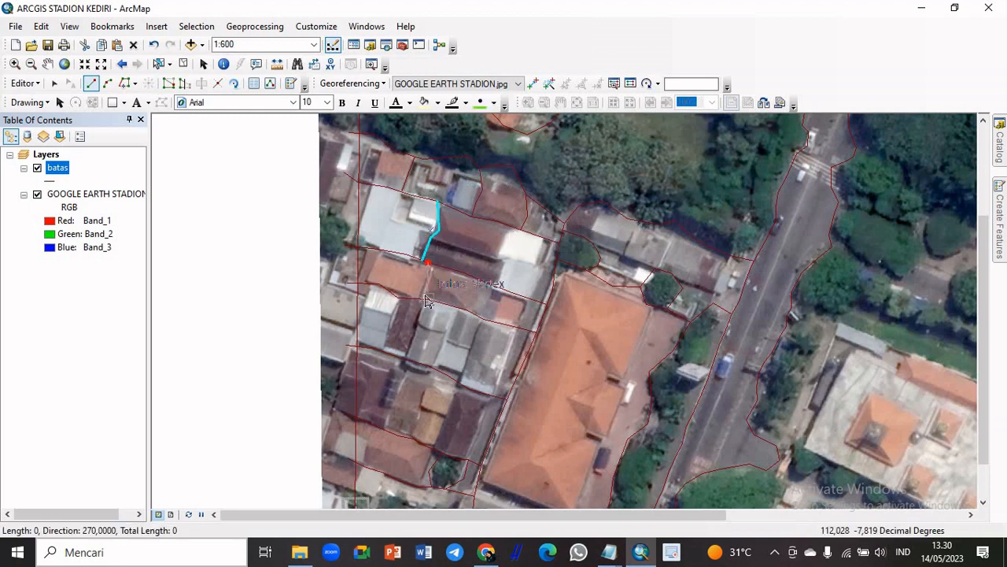
{"action": "double_click", "coordinate": [422, 298]}
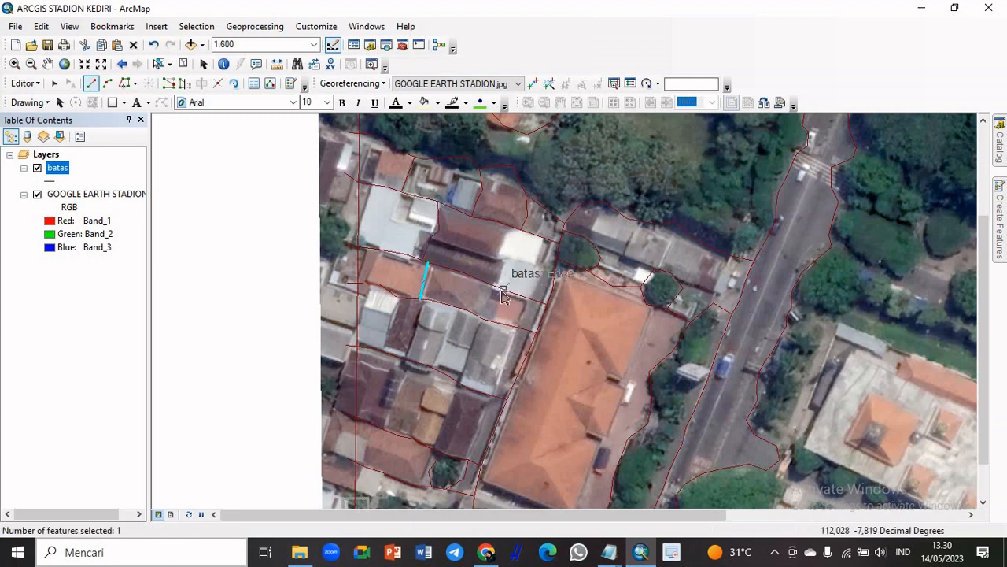
{"action": "left_click", "coordinate": [502, 291]}
{"action": "double_click", "coordinate": [495, 321]}
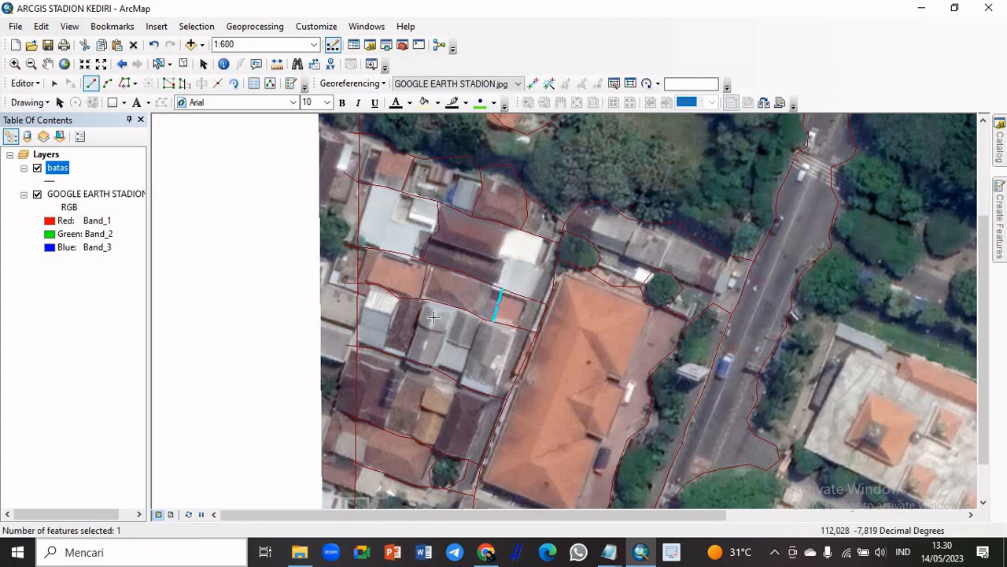
Draw dividing lines along the west and east sides of the narrow dark brown-roofed house in the fourth row, joining the row's two edge lines
{"action": "left_click", "coordinate": [397, 300]}
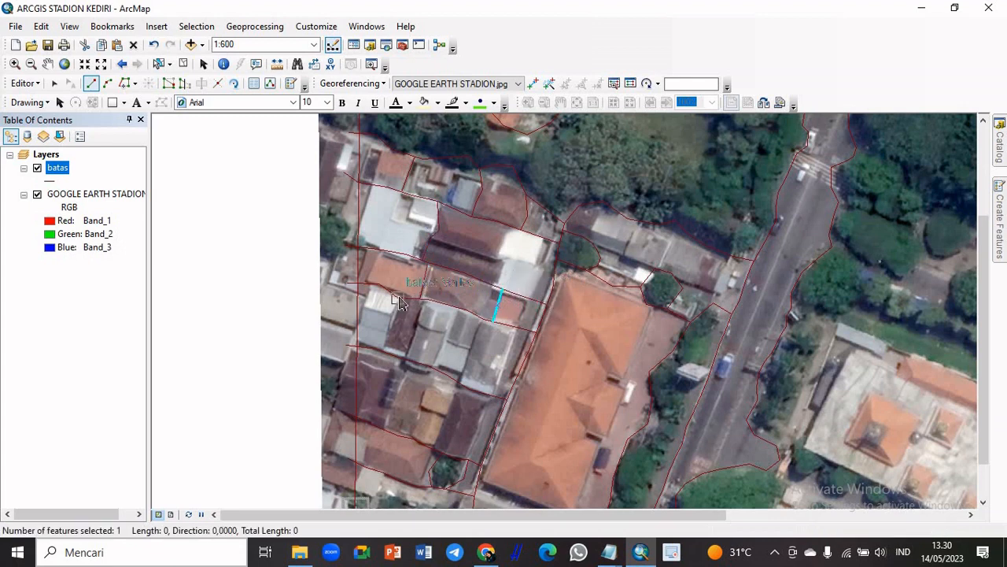
{"action": "double_click", "coordinate": [383, 344]}
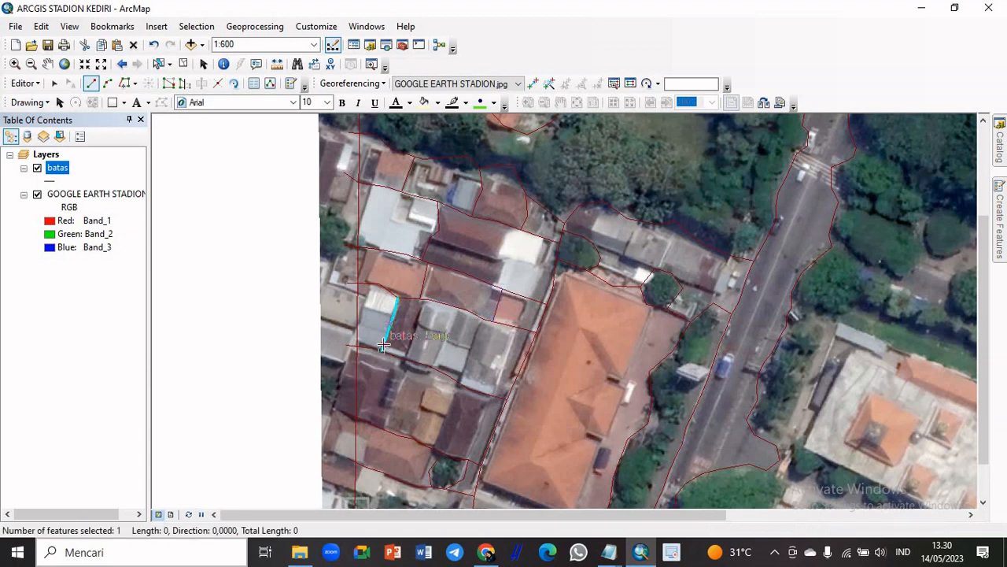
{"action": "left_click", "coordinate": [427, 300]}
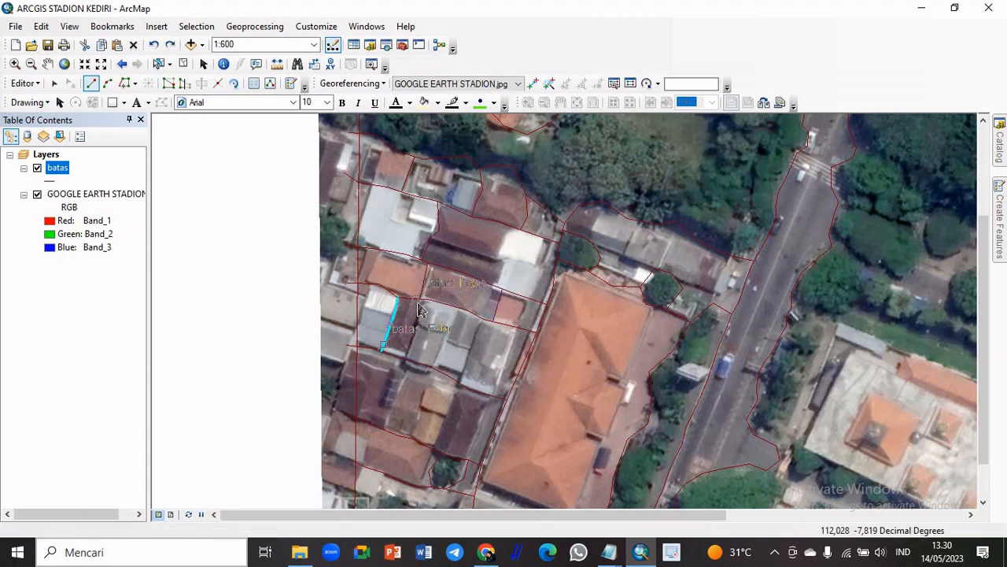
{"action": "left_click", "coordinate": [407, 363]}
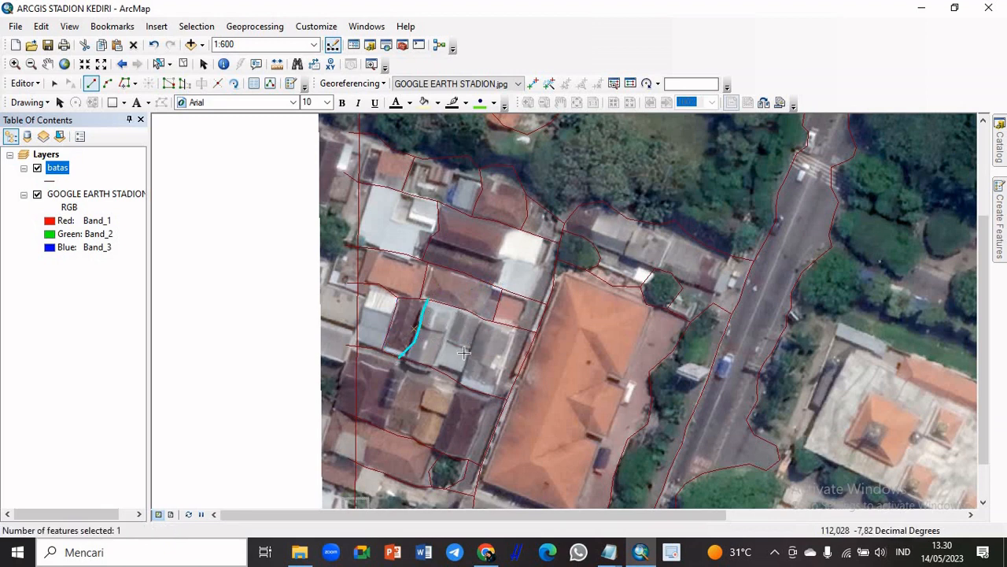
Draw a bent dividing line across the fifth house row along the east side of its large dark brown roof
{"action": "left_click_drag", "start_coordinate": [983, 303], "coordinate": [998, 350]}
{"action": "left_click", "coordinate": [400, 308]}
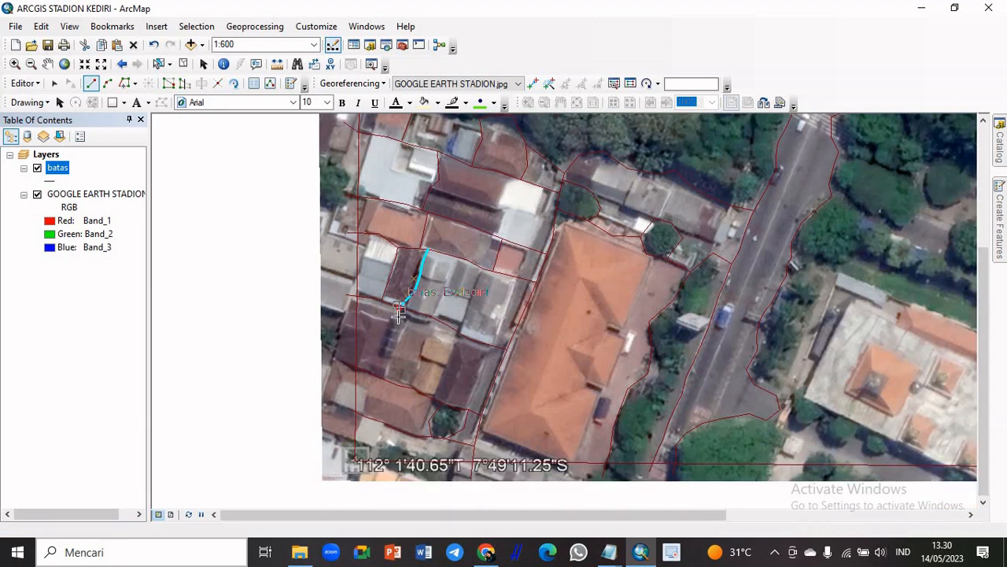
{"action": "left_click", "coordinate": [400, 327]}
{"action": "left_click", "coordinate": [403, 344]}
{"action": "double_click", "coordinate": [388, 381]}
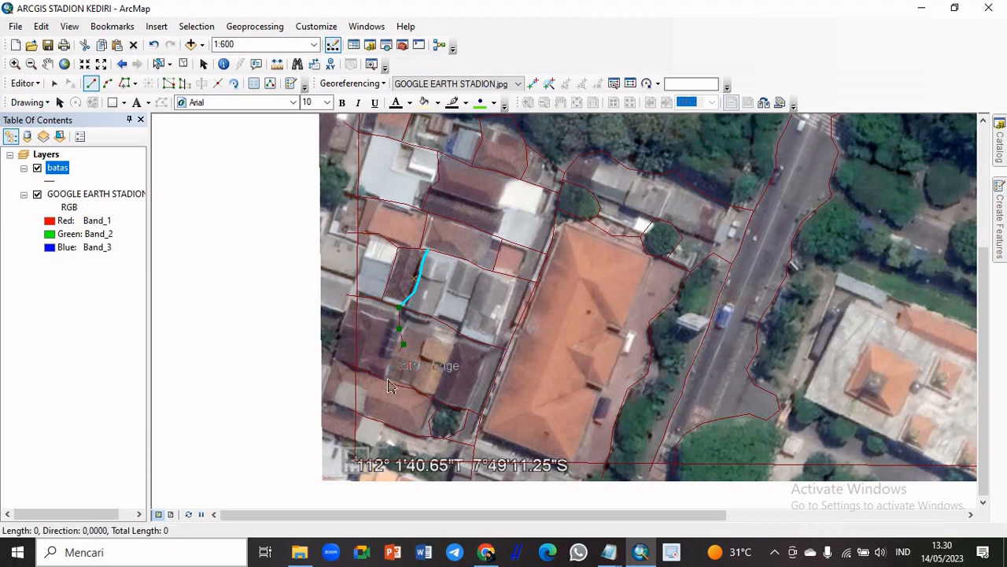
Draw a dividing line across the fifth house row along the west side of the orange-brown roofs
{"action": "left_click", "coordinate": [437, 319]}
{"action": "left_click", "coordinate": [420, 343]}
{"action": "left_click", "coordinate": [420, 358]}
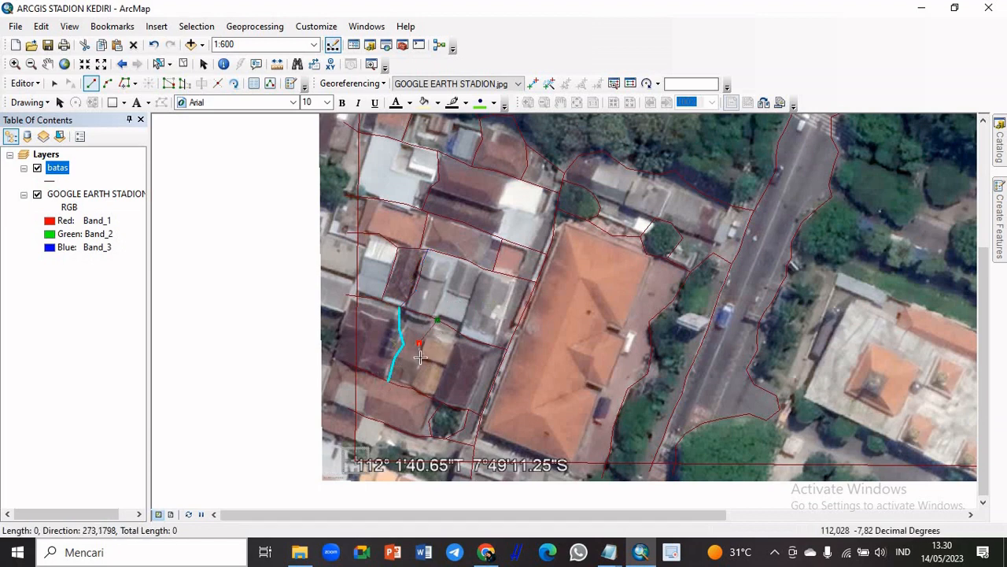
{"action": "left_click", "coordinate": [414, 373]}
{"action": "double_click", "coordinate": [415, 386]}
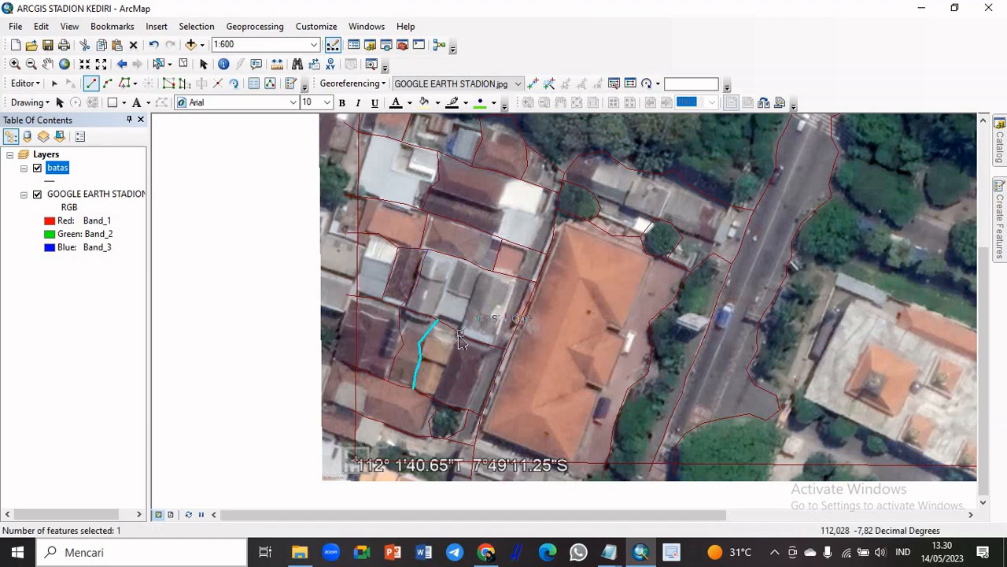
Draw a dividing line between the orange-brown roofs and the easternmost dark brown-roofed house in the fifth row
{"action": "left_click", "coordinate": [463, 335]}
{"action": "left_click", "coordinate": [448, 361]}
{"action": "left_click", "coordinate": [438, 385]}
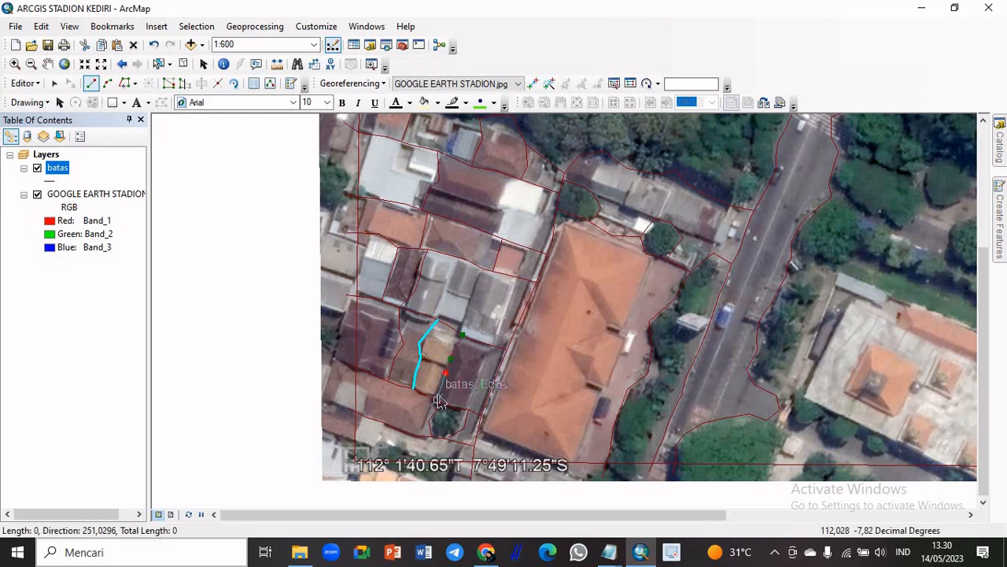
{"action": "double_click", "coordinate": [437, 400]}
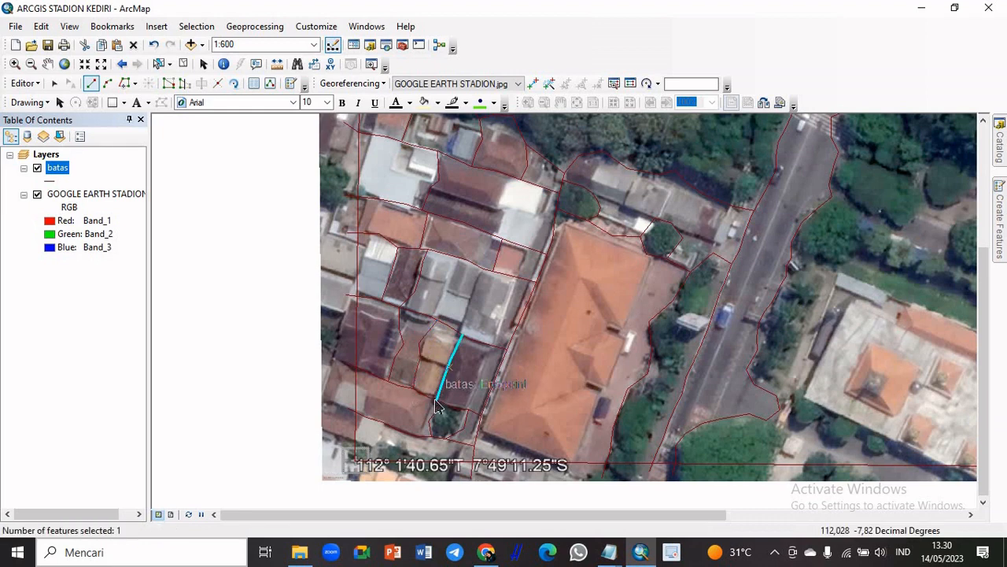
Draw a short dividing line through the southernmost house row in the southwest corner, from the row's edge line past the southern boundary
{"action": "left_click", "coordinate": [384, 424]}
{"action": "left_click", "coordinate": [379, 435]}
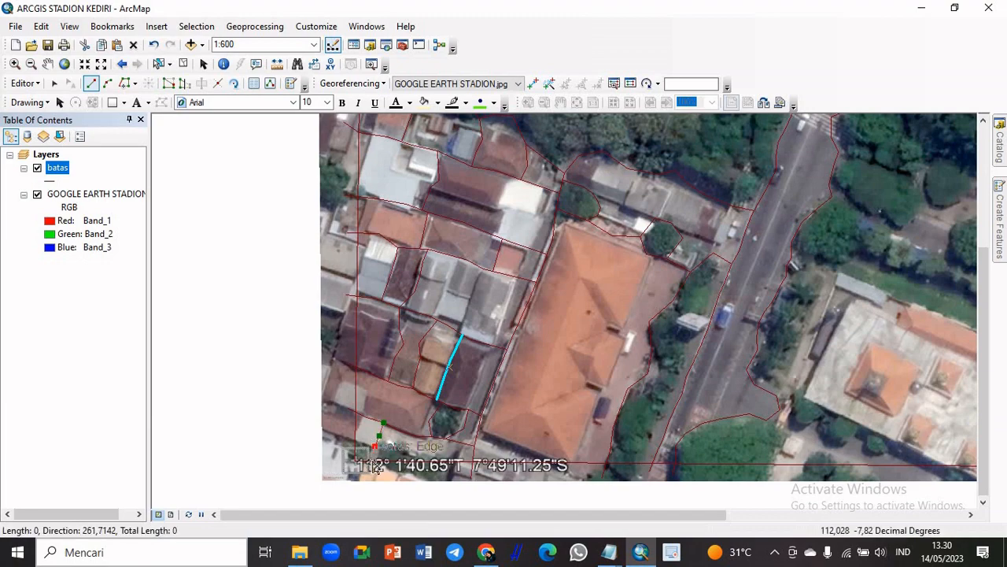
{"action": "double_click", "coordinate": [376, 466]}
Start a line at the southern image edge east of the roadside trees and trace the south side and east end of the vegetation below the white building
{"action": "scroll", "coordinate": [550, 298], "scroll_direction": "down", "scroll_amount": 1}
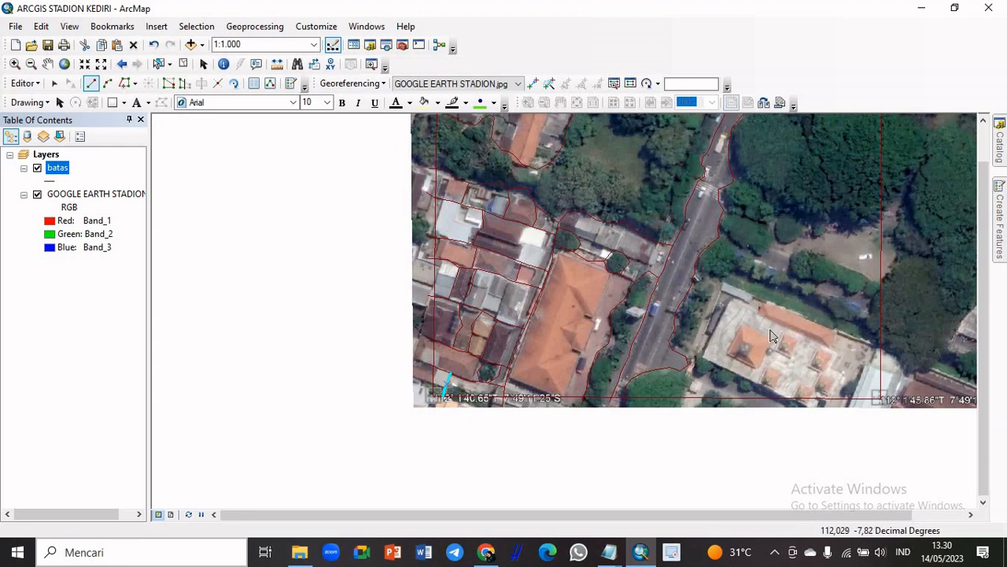
{"action": "left_click_drag", "start_coordinate": [985, 314], "coordinate": [985, 279]}
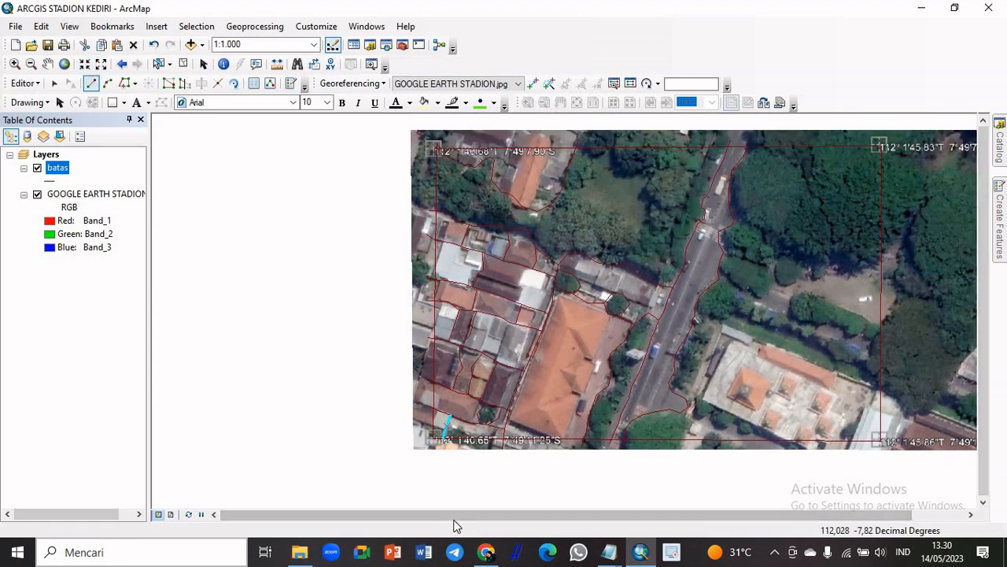
{"action": "left_click_drag", "start_coordinate": [453, 526], "coordinate": [535, 524]}
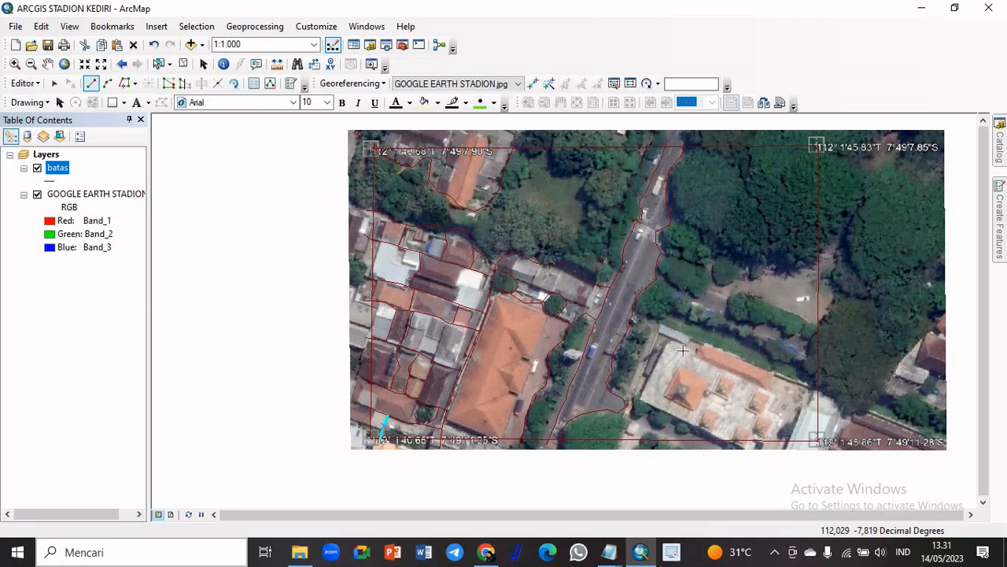
{"action": "left_click", "coordinate": [622, 445]}
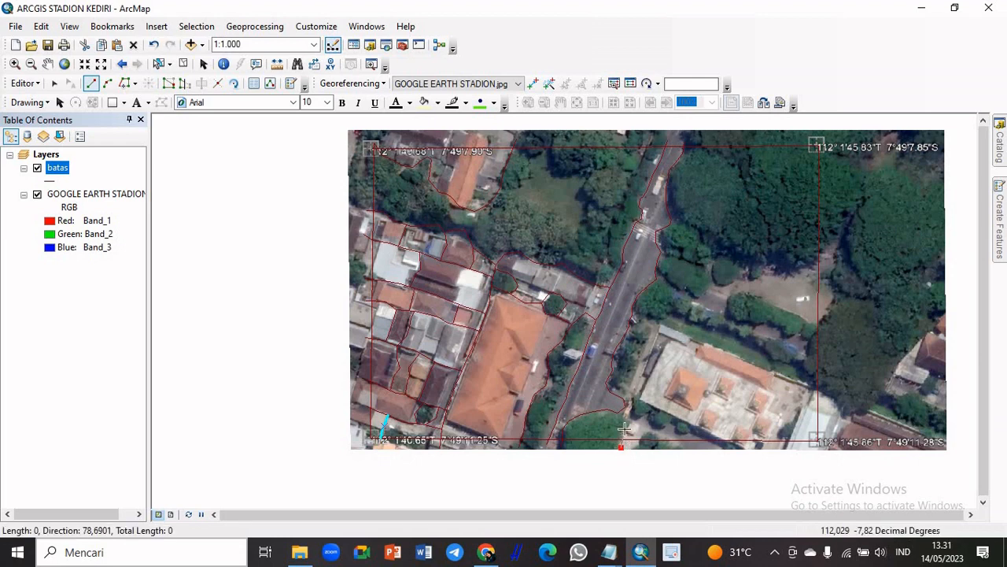
{"action": "left_click", "coordinate": [634, 425]}
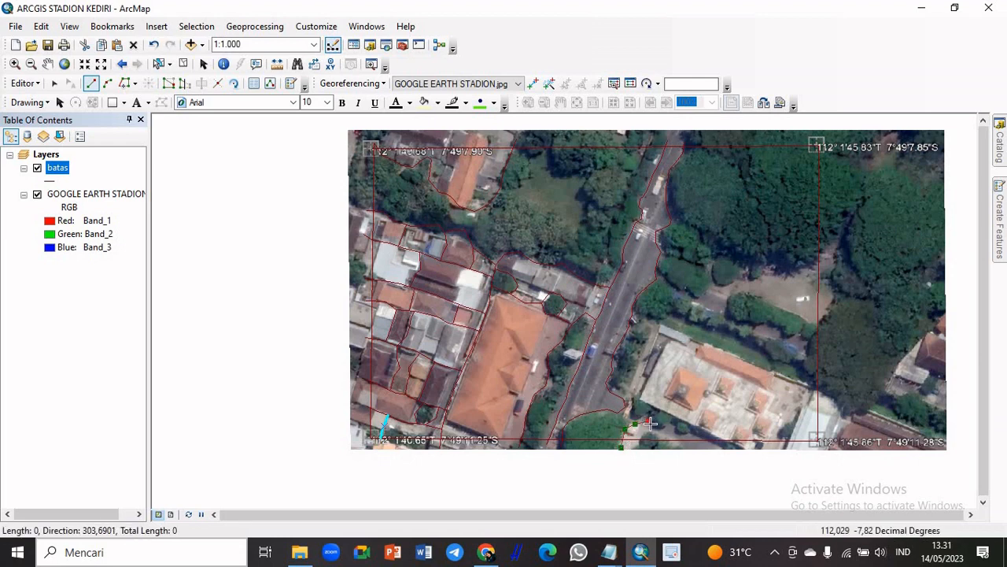
{"action": "left_click", "coordinate": [667, 428]}
{"action": "left_click", "coordinate": [684, 431]}
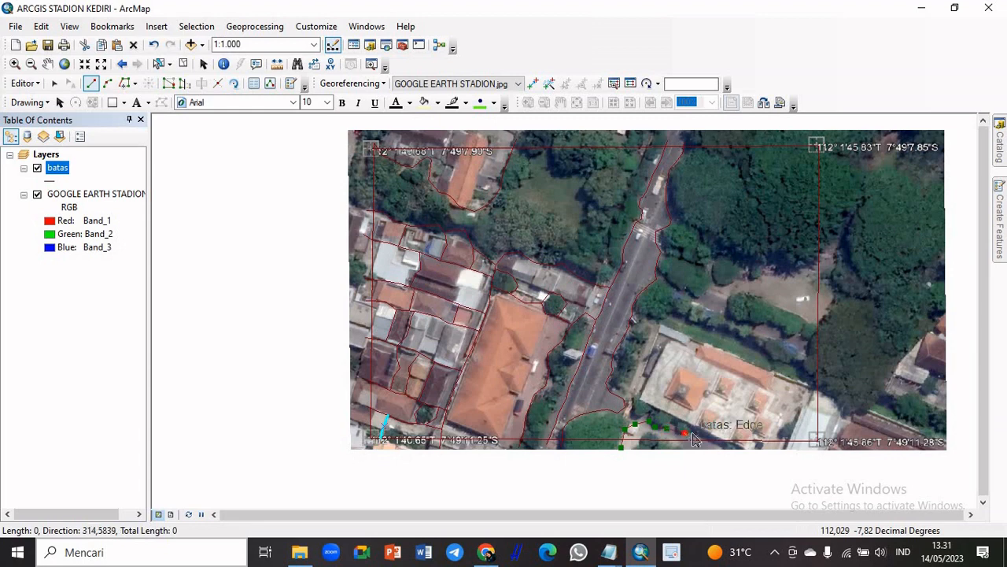
{"action": "left_click", "coordinate": [693, 429]}
{"action": "left_click", "coordinate": [689, 425]}
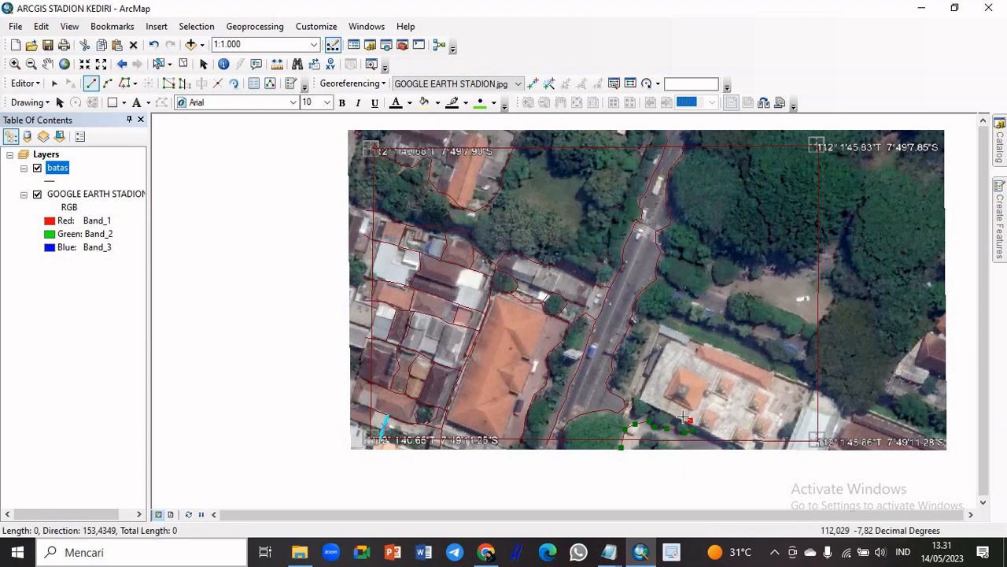
Continue the line along the south and west sides of the white building complex up to its northwest corner
{"action": "left_click", "coordinate": [676, 413]}
{"action": "left_click", "coordinate": [666, 414]}
{"action": "left_click", "coordinate": [655, 407]}
{"action": "left_click", "coordinate": [642, 399]}
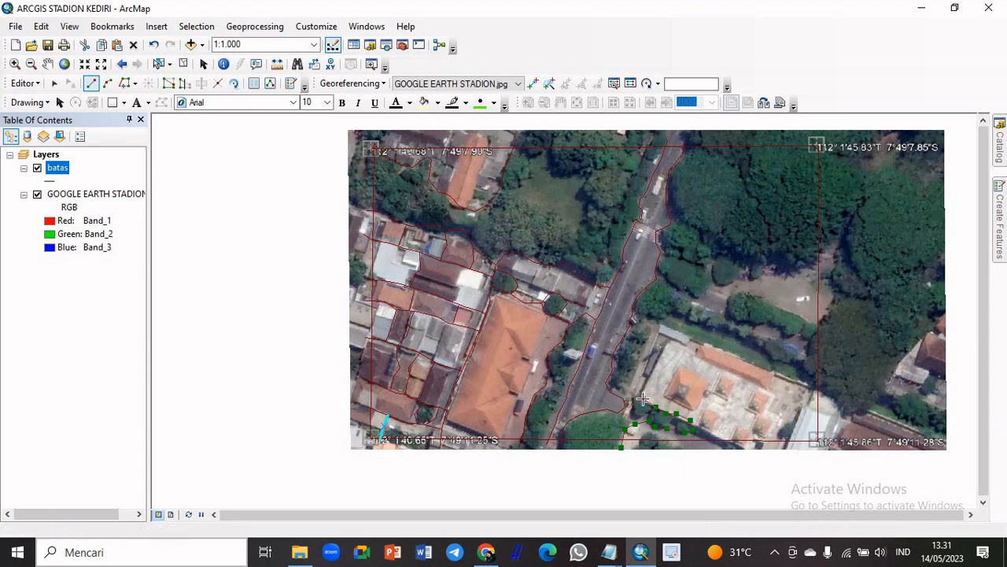
{"action": "left_click", "coordinate": [649, 376]}
{"action": "left_click", "coordinate": [652, 366]}
{"action": "left_click", "coordinate": [662, 352]}
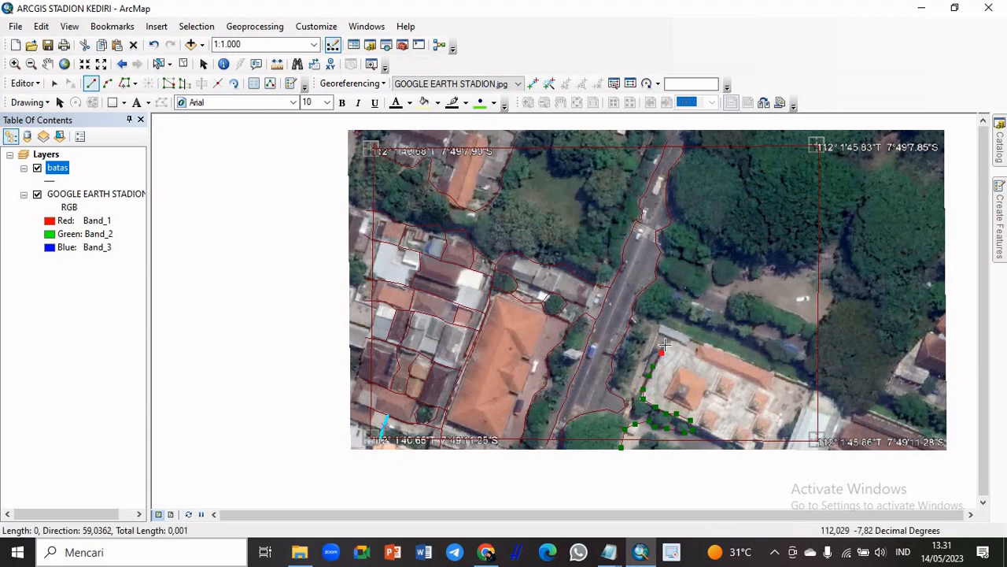
{"action": "left_click", "coordinate": [668, 339]}
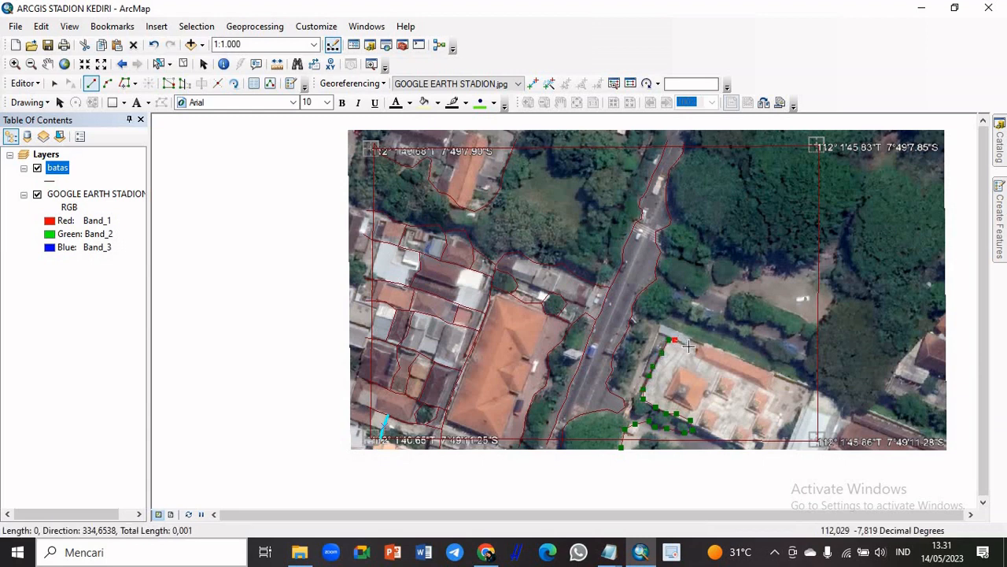
Trace the north side of the white building complex past the long orange roof and finish the line beyond the eastern boundary
{"action": "left_click", "coordinate": [692, 347]}
{"action": "left_click", "coordinate": [701, 344]}
{"action": "left_click", "coordinate": [718, 347]}
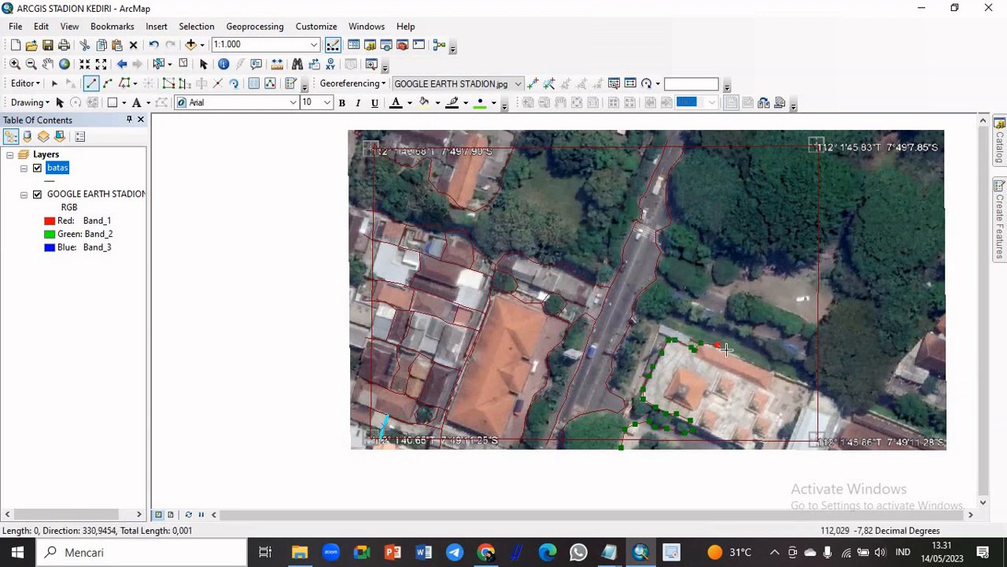
{"action": "left_click", "coordinate": [727, 350]}
{"action": "left_click", "coordinate": [735, 355]}
{"action": "left_click", "coordinate": [750, 362]}
{"action": "left_click", "coordinate": [766, 369]}
{"action": "left_click", "coordinate": [781, 372]}
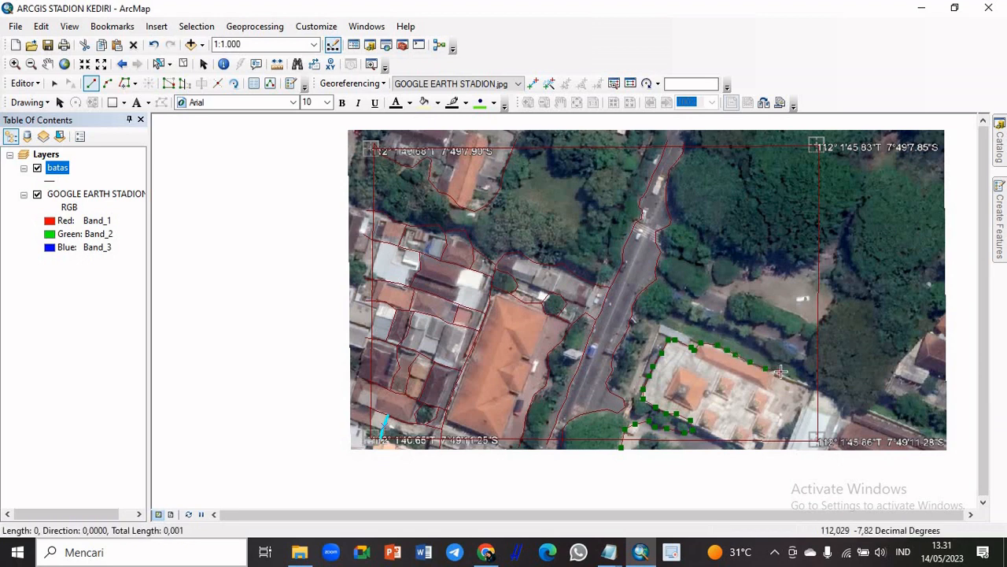
{"action": "left_click", "coordinate": [800, 381]}
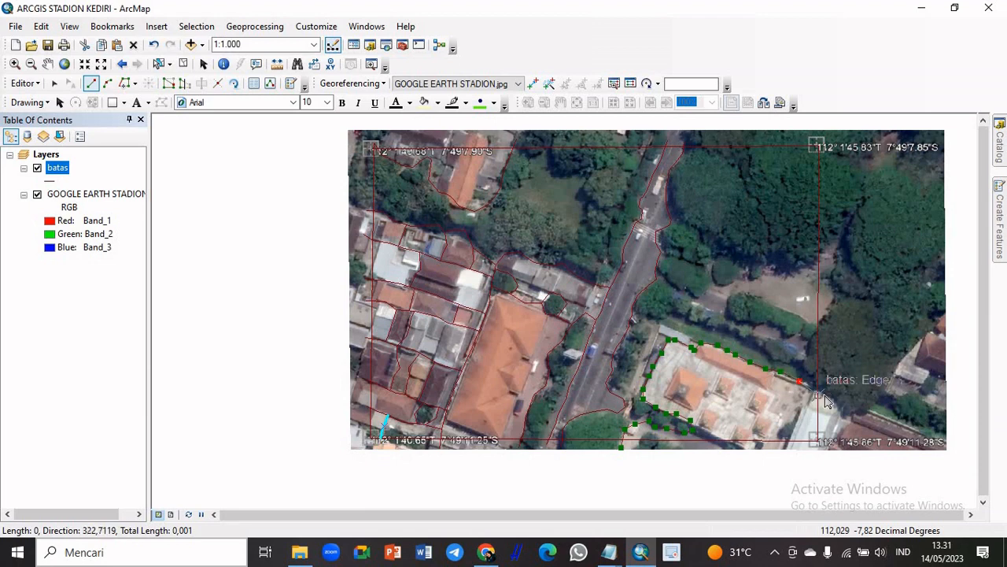
{"action": "double_click", "coordinate": [828, 393]}
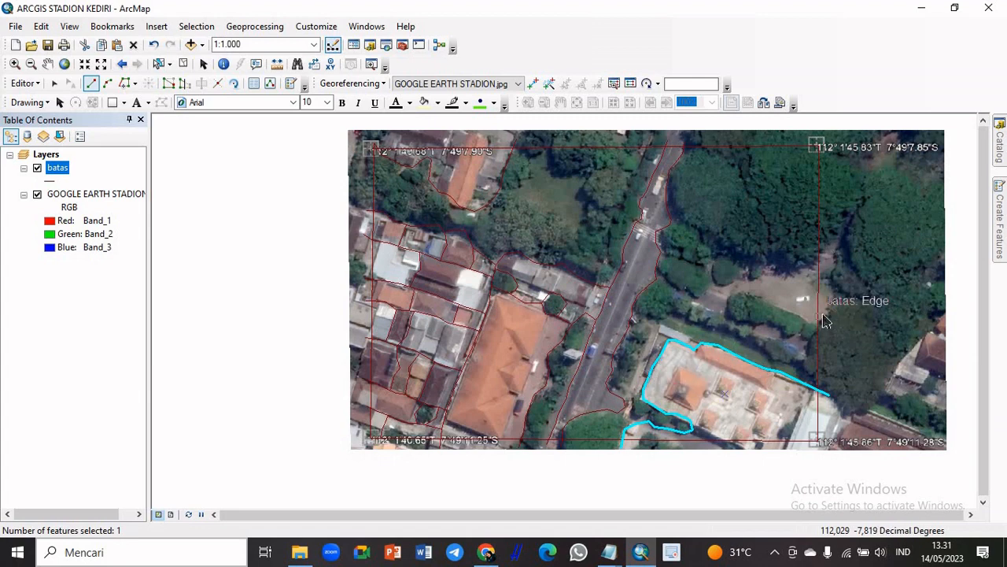
Start a line just outside the eastern boundary and trace the northern edge of the open clearing westward to its narrow tip
{"action": "left_click", "coordinate": [826, 252]}
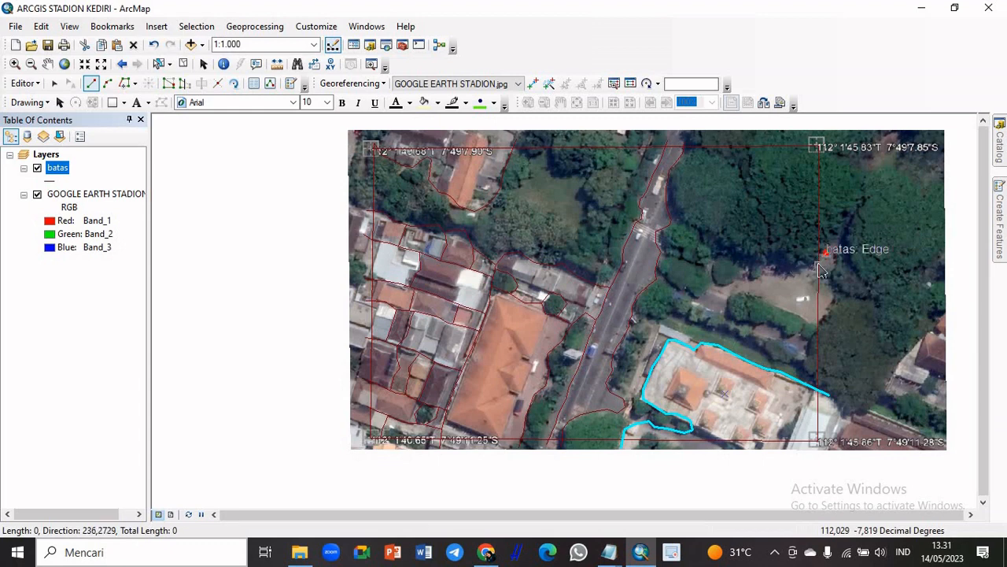
{"action": "left_click", "coordinate": [804, 267]}
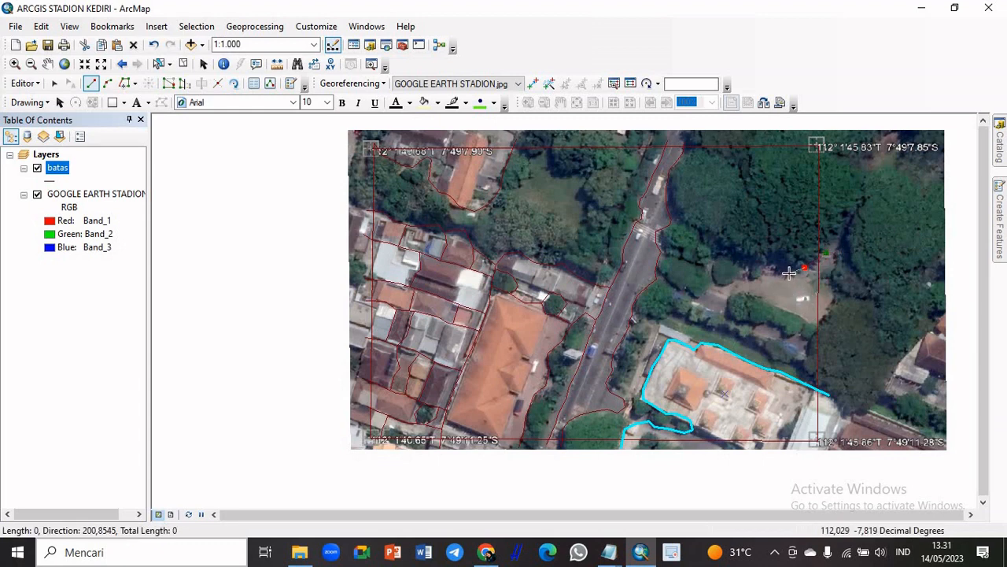
{"action": "left_click", "coordinate": [787, 271]}
{"action": "left_click", "coordinate": [762, 275]}
{"action": "left_click", "coordinate": [750, 278]}
{"action": "left_click", "coordinate": [729, 281]}
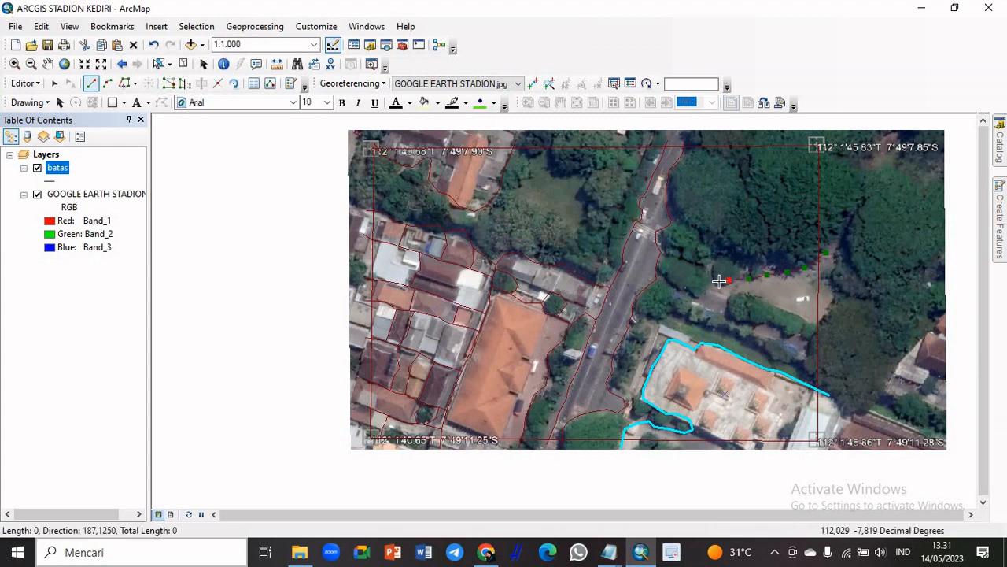
{"action": "left_click", "coordinate": [713, 283]}
Trace the clearing's southern edge along the vegetation back east and finish the line just beyond the eastern boundary
{"action": "left_click", "coordinate": [720, 289]}
{"action": "left_click", "coordinate": [734, 292]}
{"action": "left_click", "coordinate": [745, 294]}
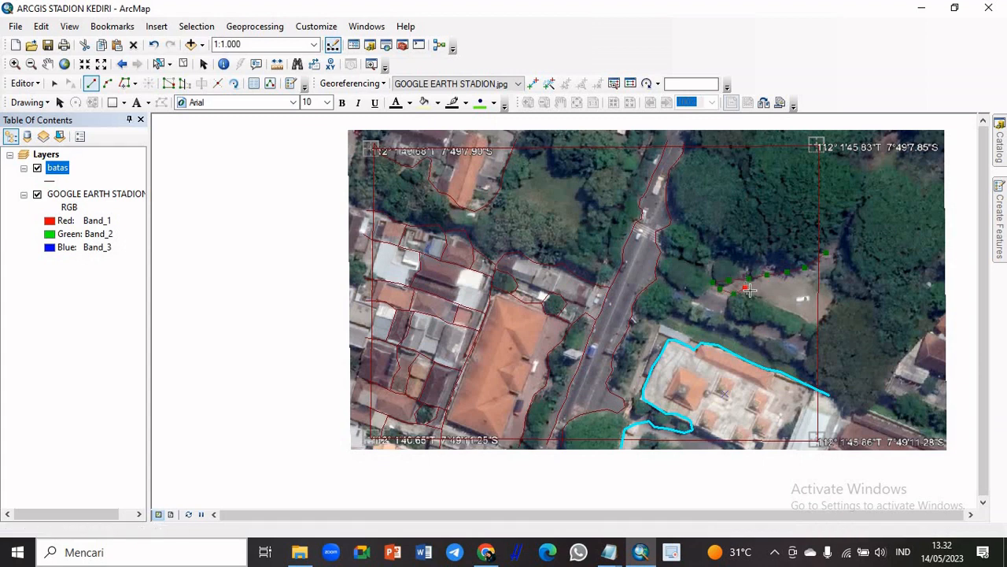
{"action": "left_click", "coordinate": [757, 296]}
{"action": "left_click", "coordinate": [770, 302]}
{"action": "left_click", "coordinate": [790, 308]}
{"action": "left_click", "coordinate": [805, 316]}
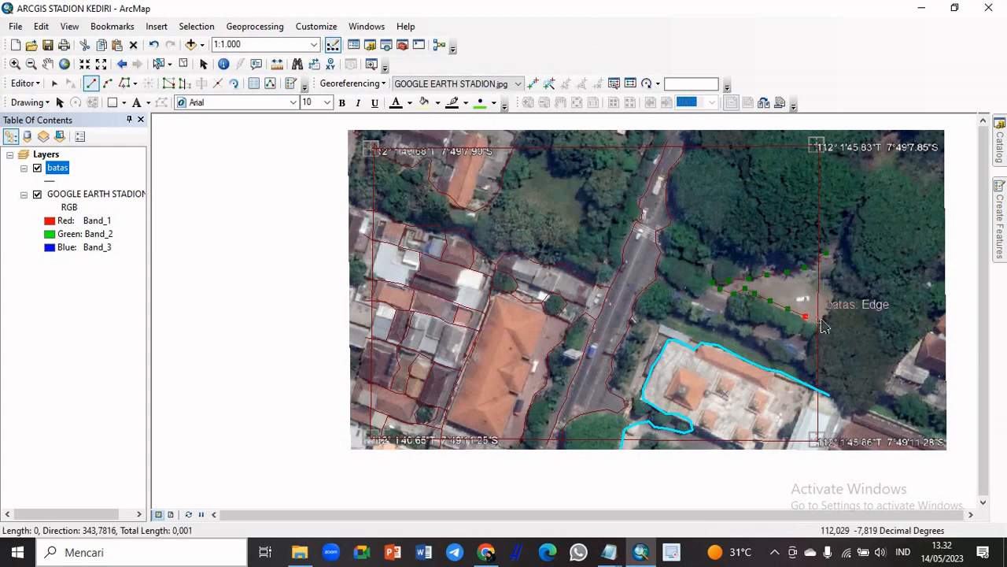
{"action": "double_click", "coordinate": [827, 323]}
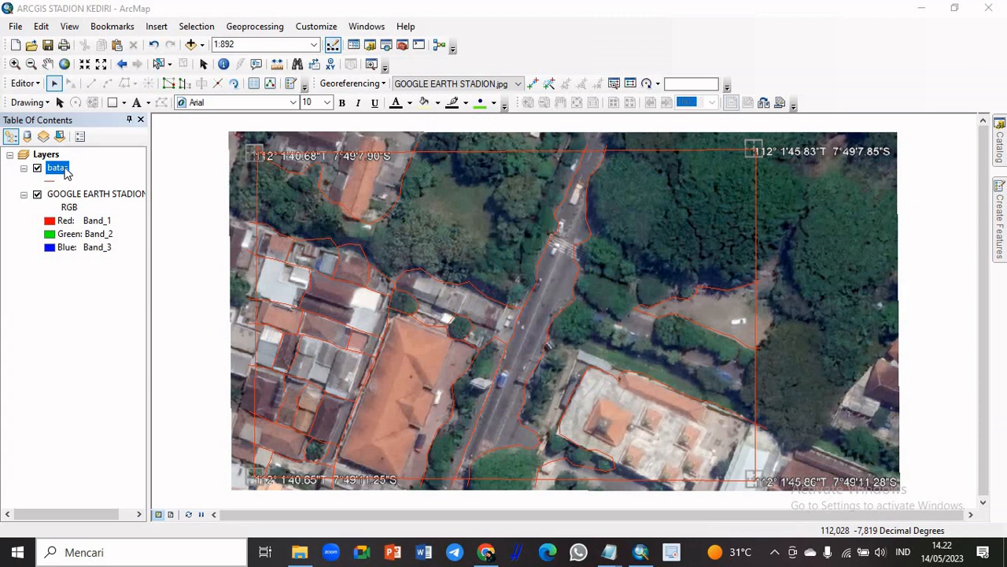
Recolour the batas layer's single line symbol to Autunite Yellow and apply the new symbology to the map
{"action": "double_click", "coordinate": [57, 169]}
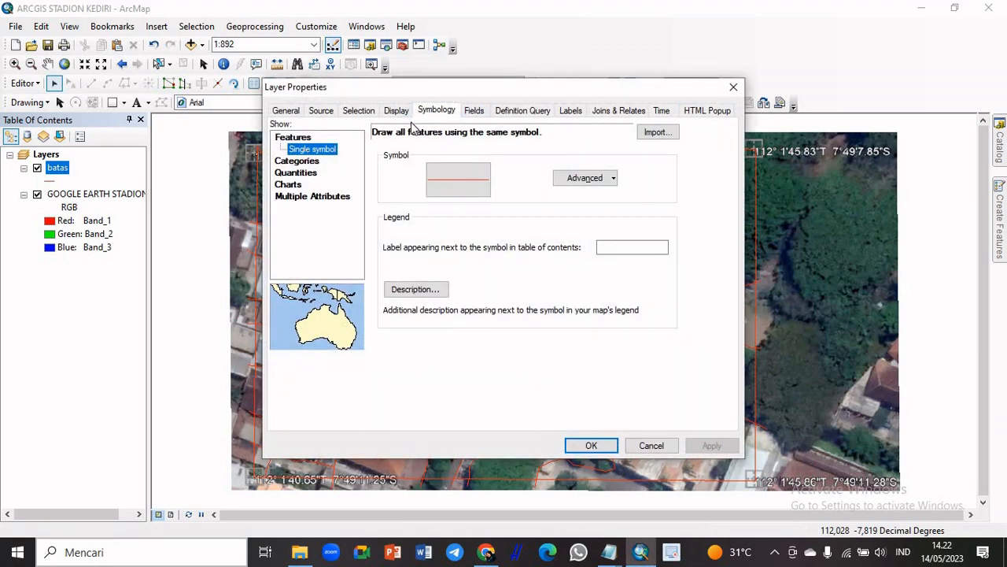
{"action": "left_click", "coordinate": [471, 189]}
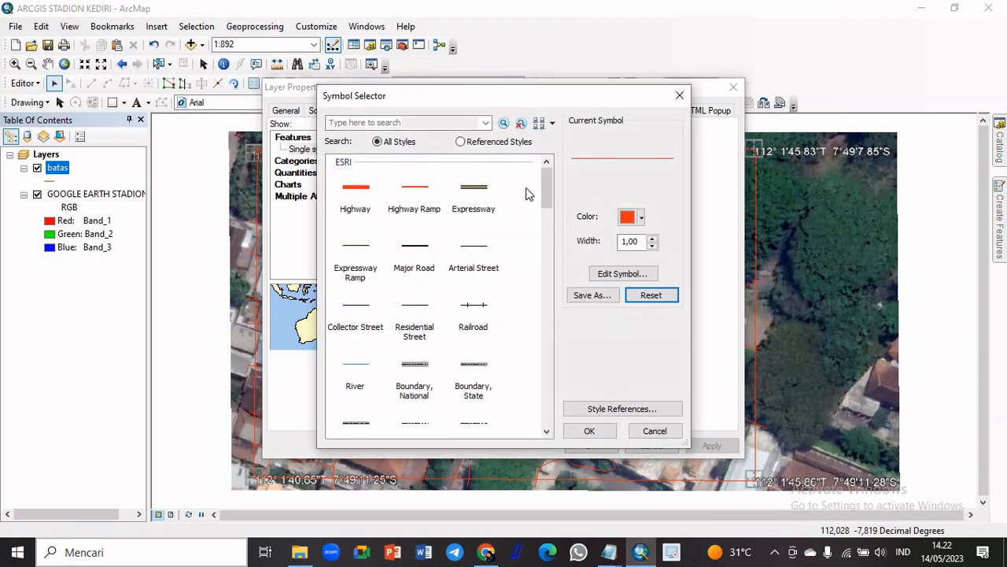
{"action": "mouse_move", "coordinate": [544, 182]}
{"action": "left_mouse_down"}
{"action": "mouse_move", "coordinate": [539, 383]}
{"action": "mouse_move", "coordinate": [550, 185]}
{"action": "left_mouse_up"}
{"action": "left_click", "coordinate": [638, 216]}
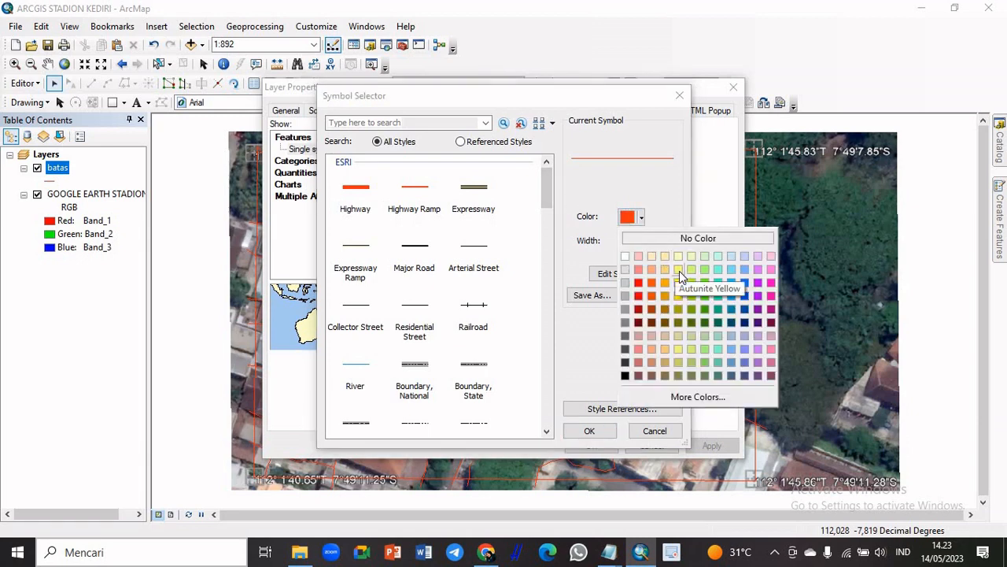
{"action": "left_click", "coordinate": [679, 271]}
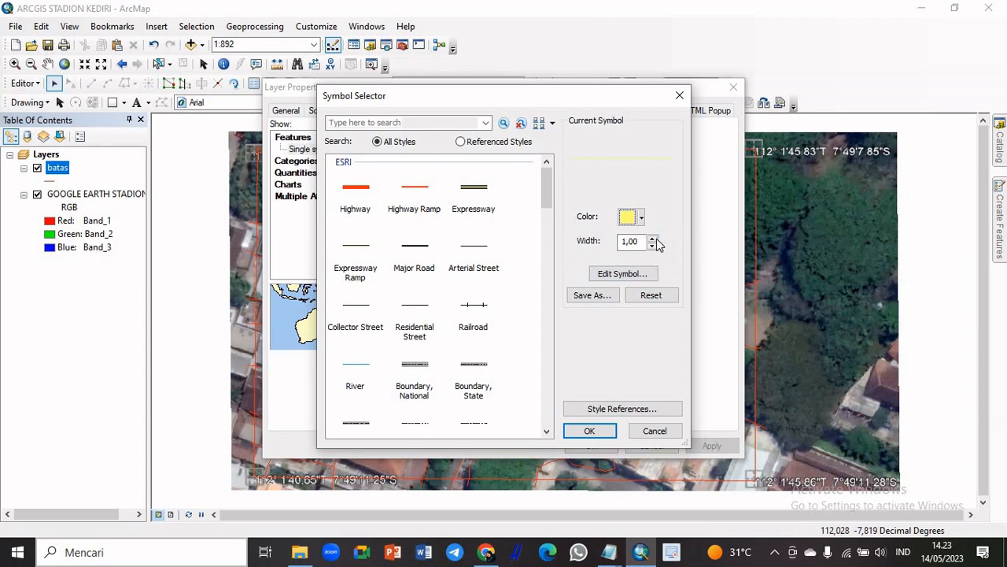
{"action": "type", "text": "4"}
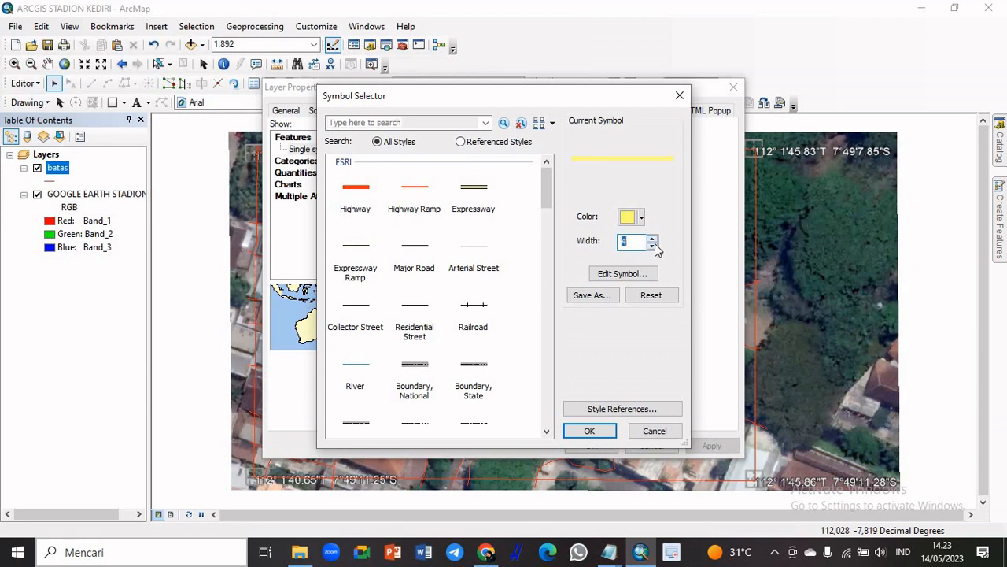
{"action": "left_click", "coordinate": [652, 239]}
{"action": "left_click", "coordinate": [653, 239]}
{"action": "left_click", "coordinate": [653, 239]}
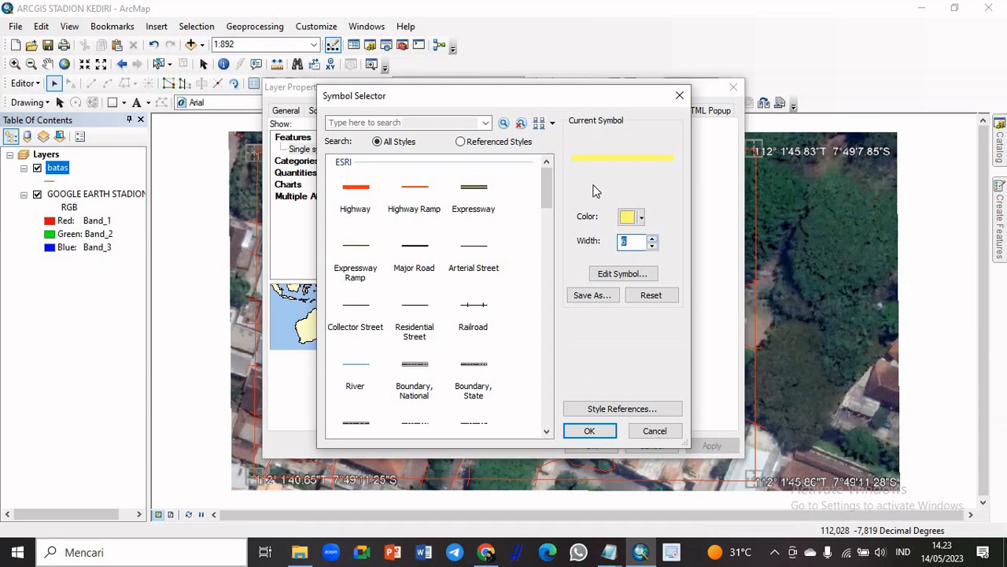
{"action": "left_click", "coordinate": [652, 245]}
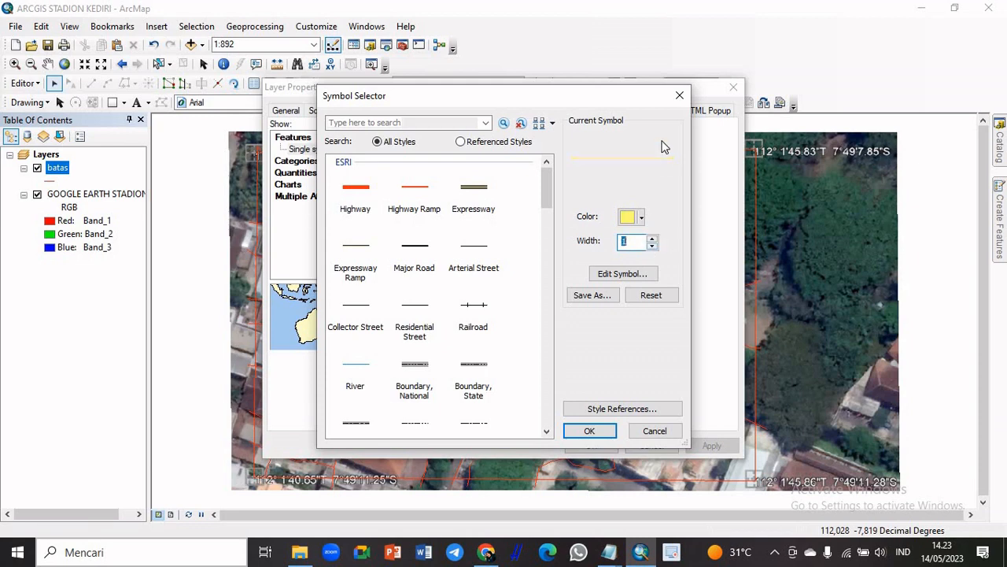
{"action": "left_click", "coordinate": [590, 433]}
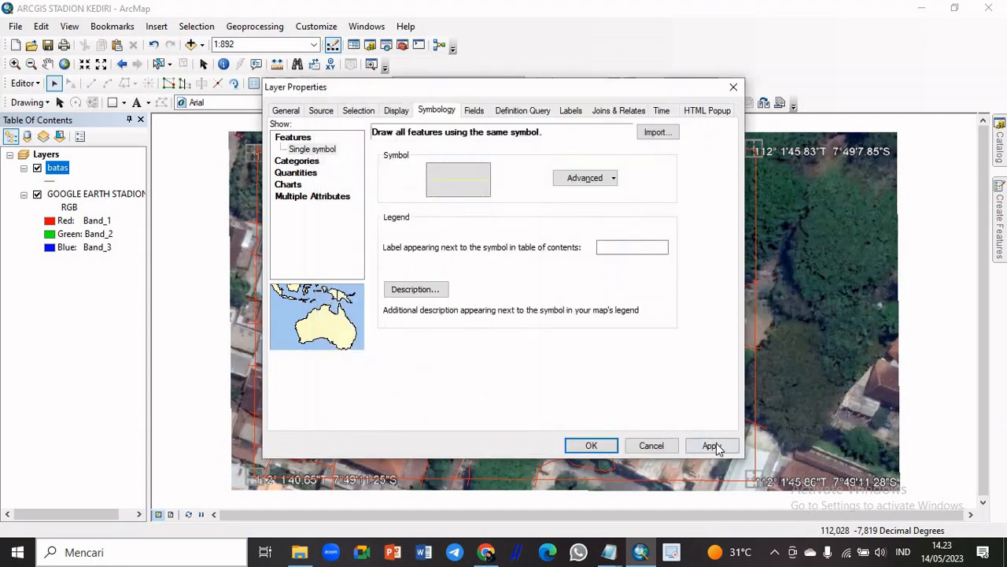
{"action": "left_click", "coordinate": [711, 445]}
{"action": "left_click_drag", "start_coordinate": [558, 89], "coordinate": [445, 13]}
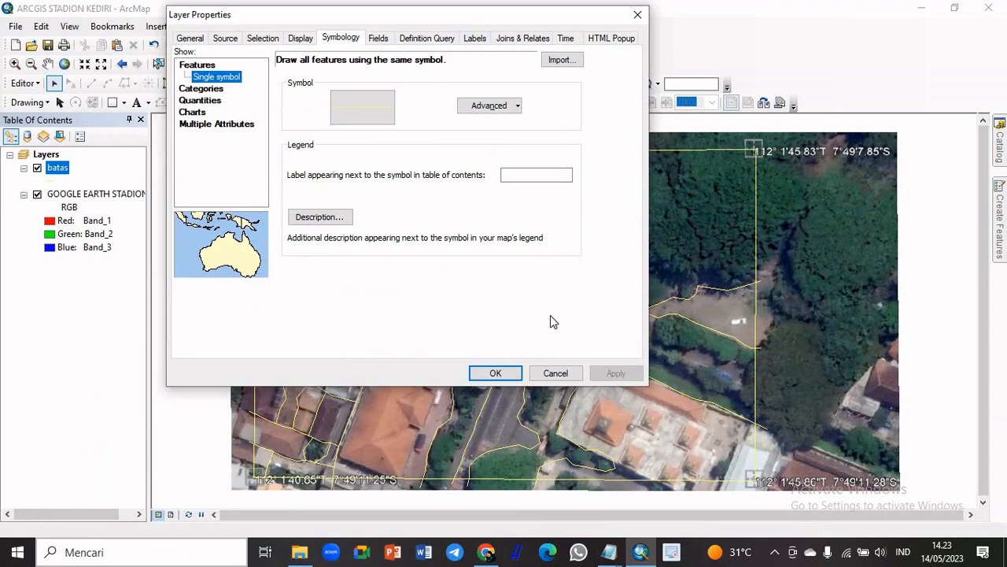
{"action": "left_click", "coordinate": [491, 369]}
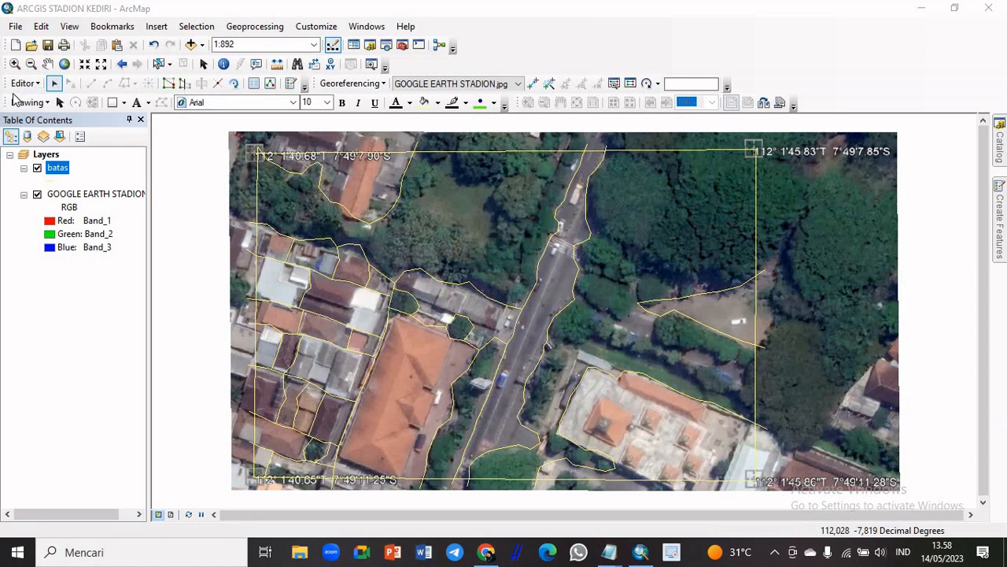
{"action": "left_click", "coordinate": [219, 84]}
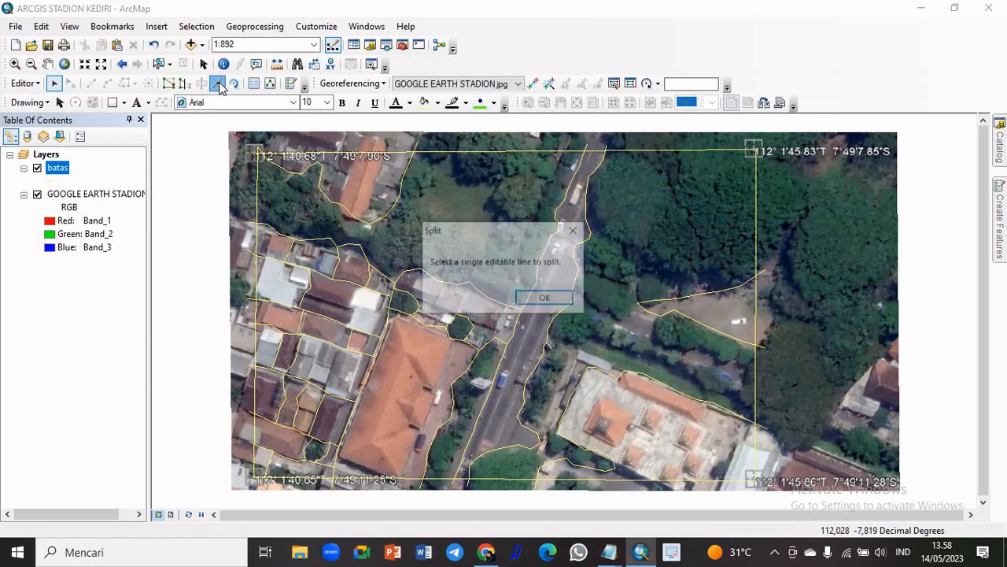
{"action": "left_click", "coordinate": [546, 299]}
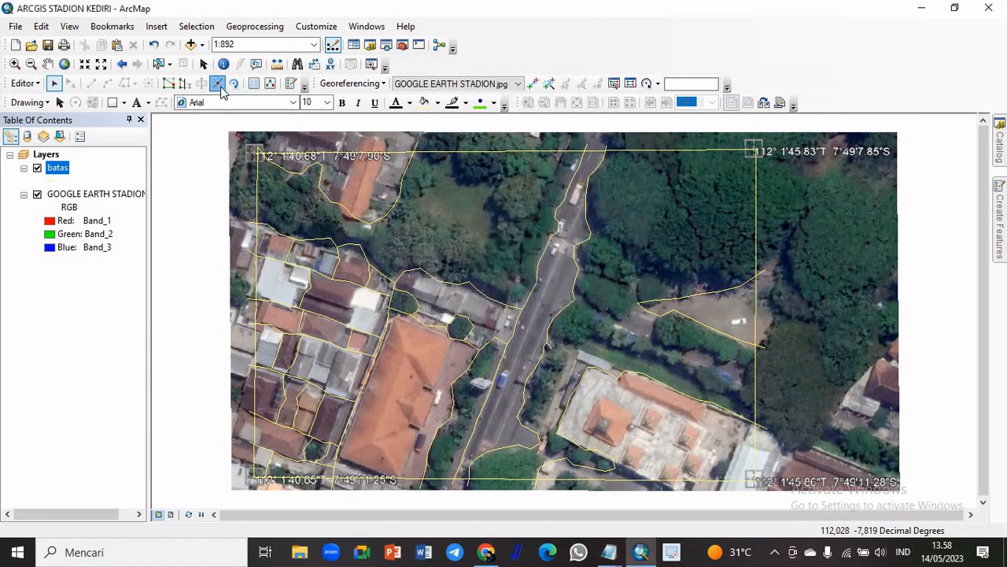
{"action": "left_click", "coordinate": [219, 84]}
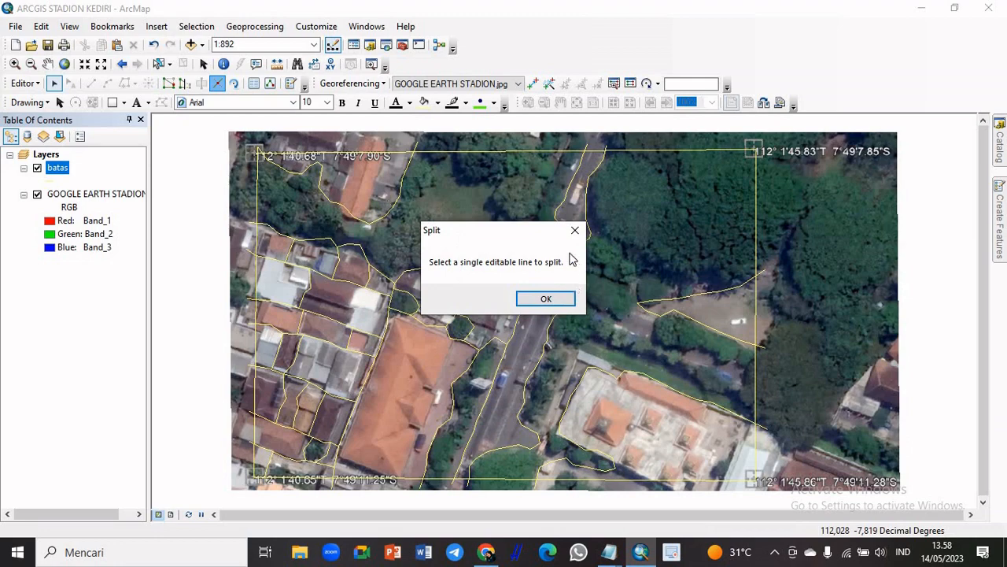
{"action": "left_click", "coordinate": [568, 298]}
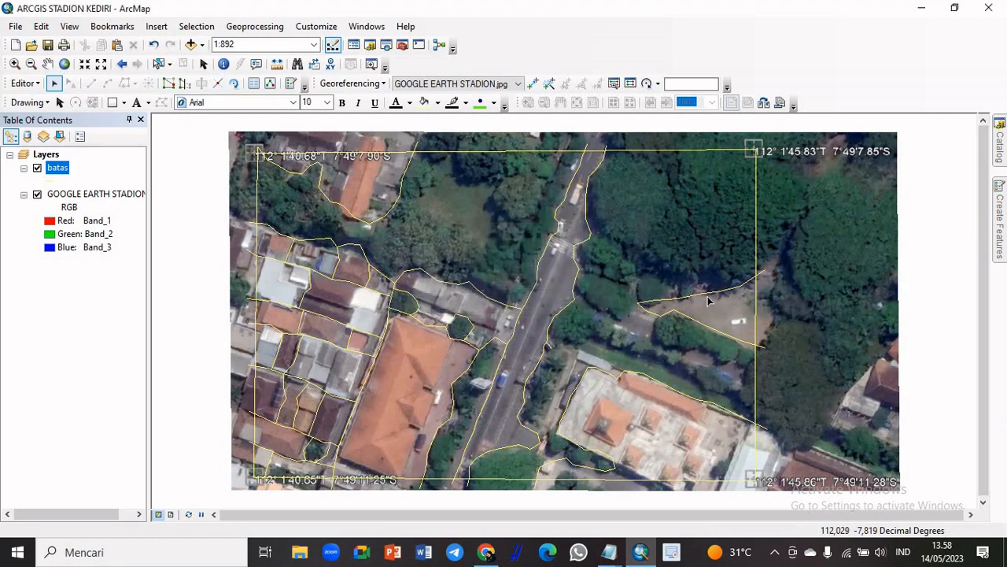
Delete both line pieces outlining the open clearing and choose the batas template for drawing a new line
{"action": "scroll", "coordinate": [709, 302], "scroll_direction": "down", "scroll_amount": 2}
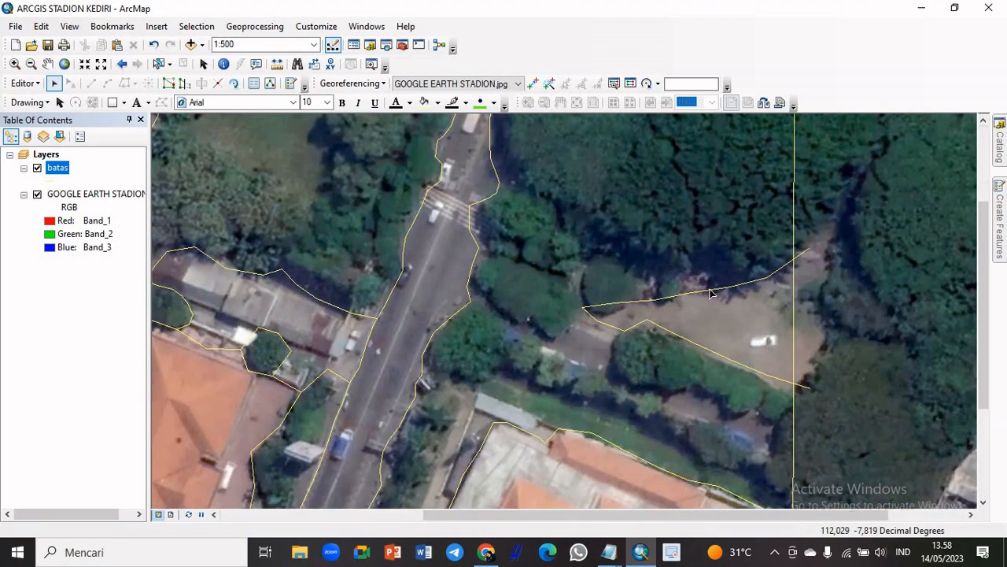
{"action": "left_click", "coordinate": [711, 293]}
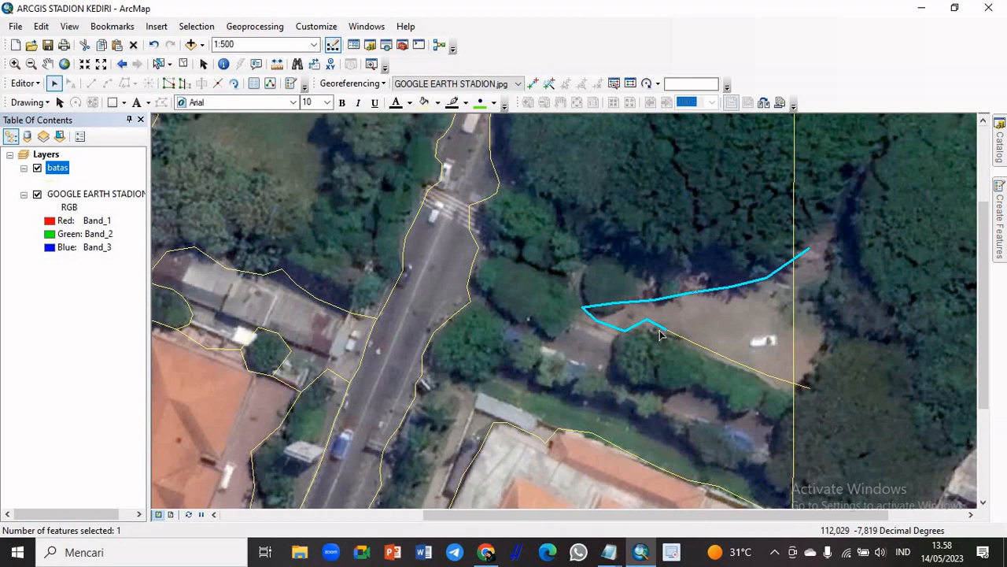
{"action": "key", "text": "Delete"}
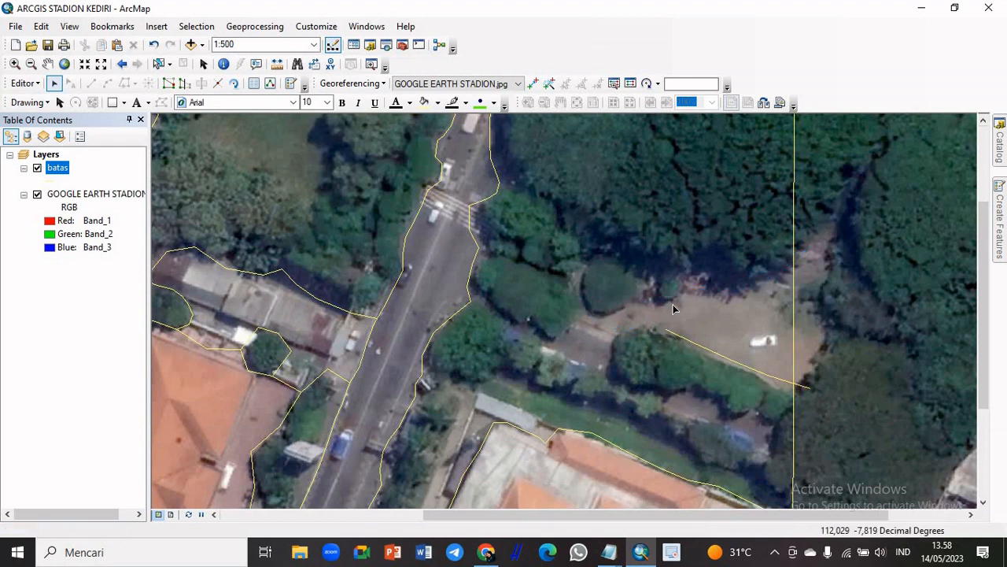
{"action": "left_click", "coordinate": [716, 356]}
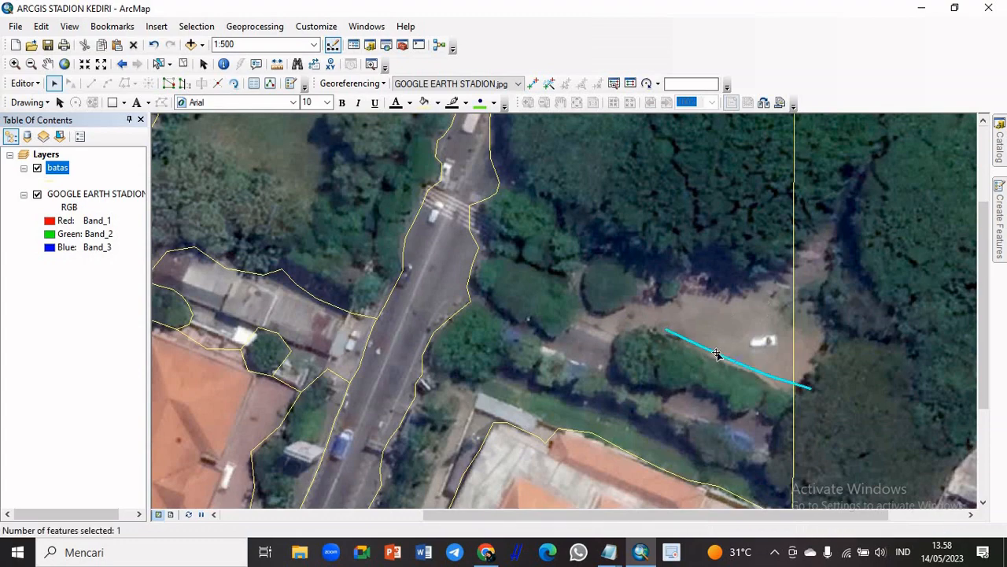
{"action": "key", "text": "Delete"}
{"action": "scroll", "coordinate": [713, 325], "scroll_direction": "down", "scroll_amount": 1}
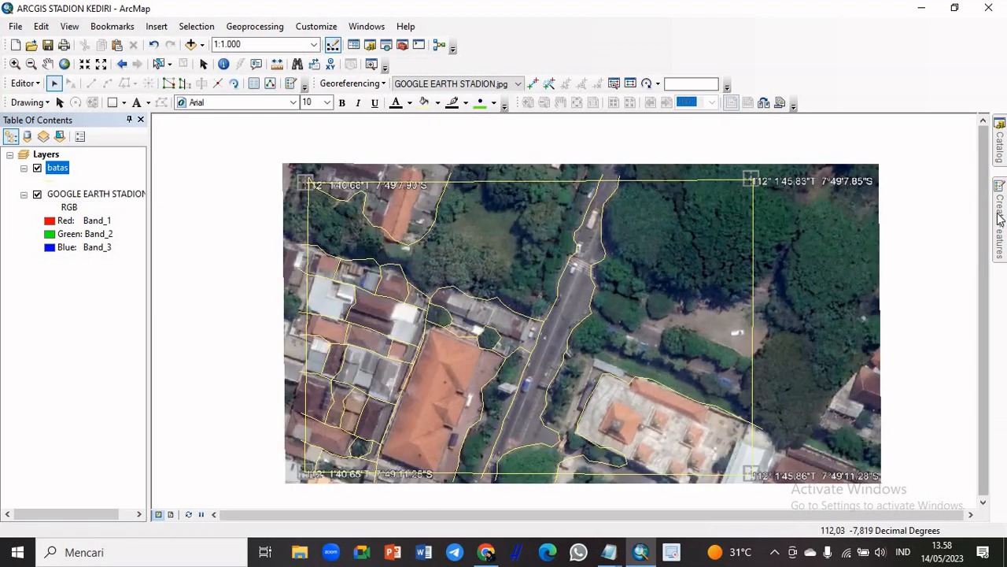
{"action": "mouse_move", "coordinate": [999, 219]}
{"action": "left_click", "coordinate": [818, 173]}
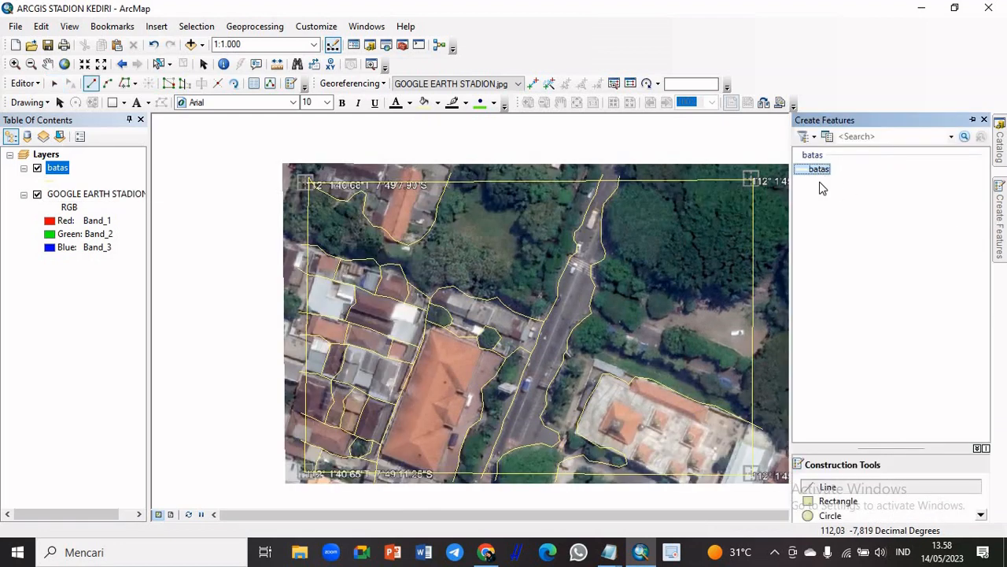
Try redrawing the clearing's northern edge from just outside the eastern boundary westward to its narrow tip
{"action": "scroll", "coordinate": [779, 378], "scroll_direction": "down", "scroll_amount": 2}
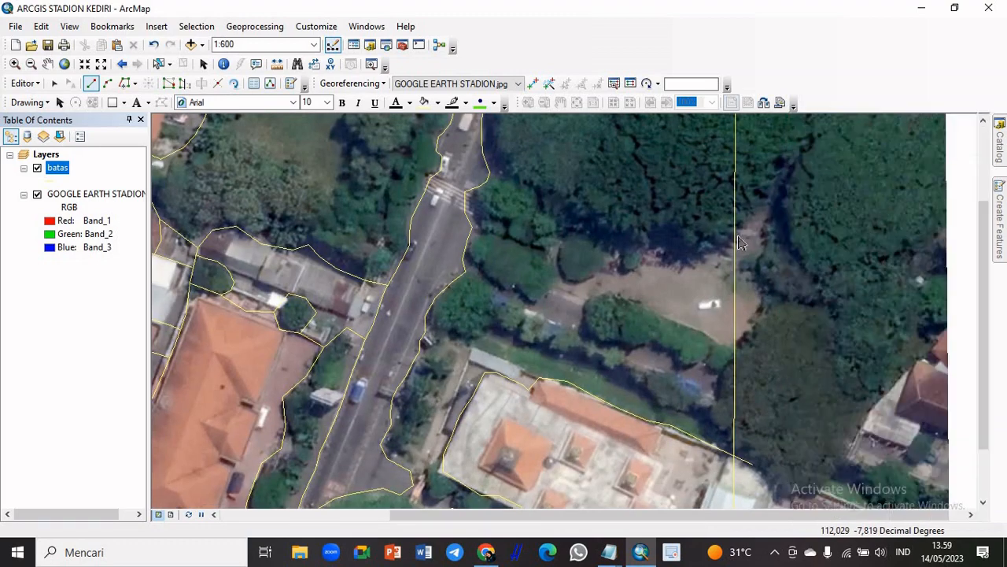
{"action": "left_click", "coordinate": [743, 236]}
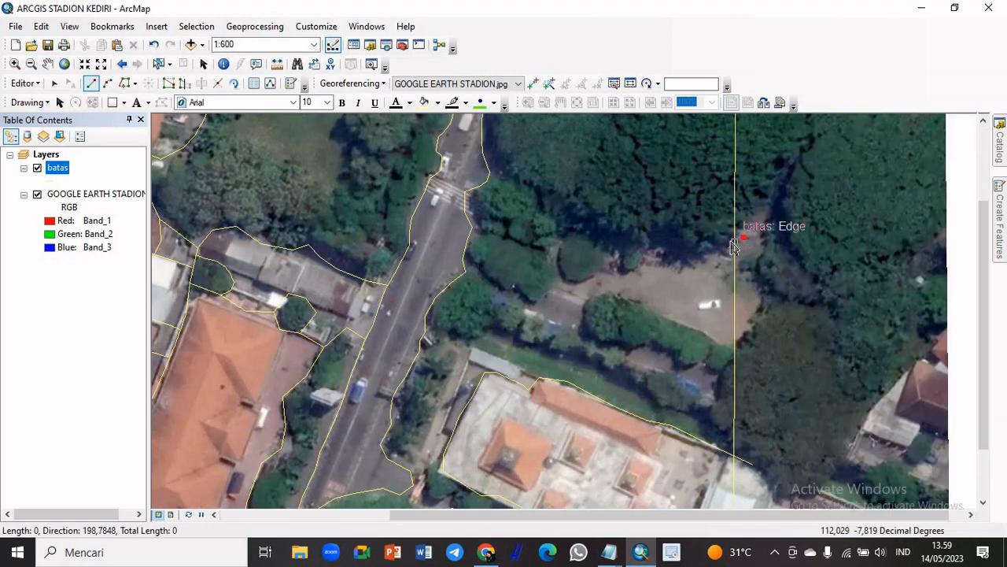
{"action": "left_click", "coordinate": [714, 253]}
{"action": "left_click", "coordinate": [699, 258]}
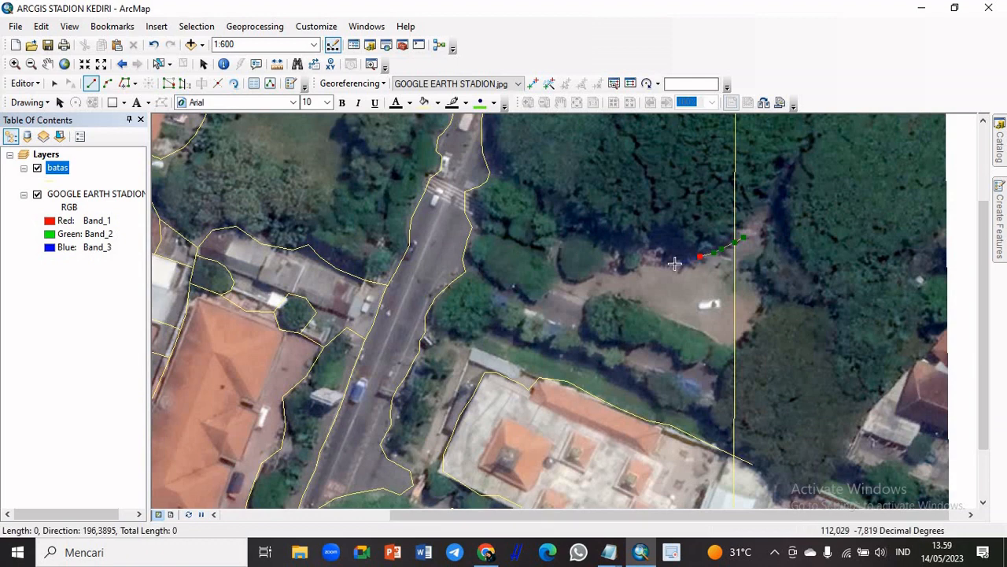
{"action": "left_click", "coordinate": [675, 264]}
{"action": "left_click", "coordinate": [642, 269]}
{"action": "left_click", "coordinate": [618, 270]}
{"action": "left_click", "coordinate": [592, 277]}
{"action": "left_click", "coordinate": [567, 280]}
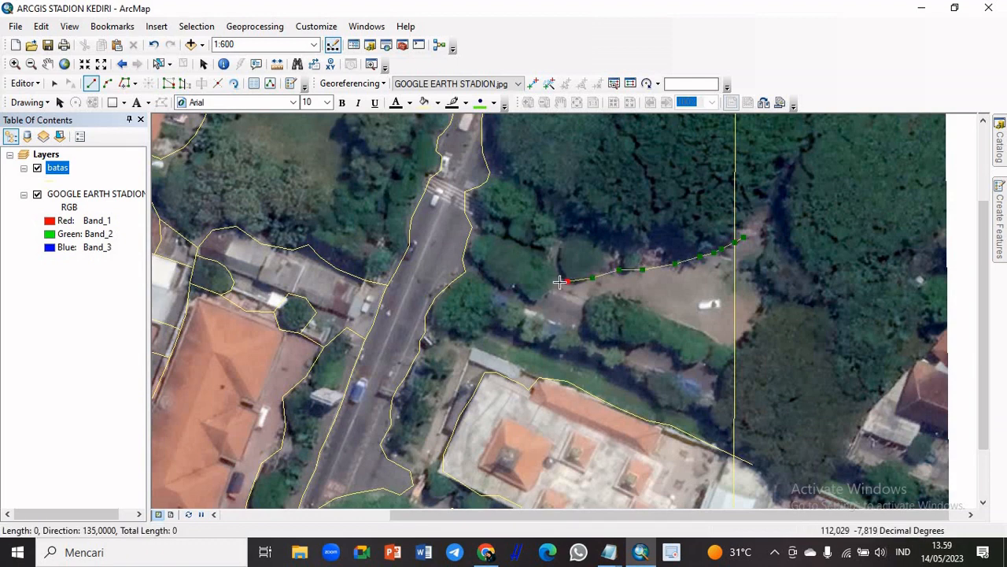
Continue the line around the narrow tip and along the clearing's southern edge, finishing just beyond the eastern boundary
{"action": "left_click", "coordinate": [556, 288]}
{"action": "left_click", "coordinate": [575, 295]}
{"action": "left_click", "coordinate": [592, 297]}
{"action": "left_click", "coordinate": [619, 290]}
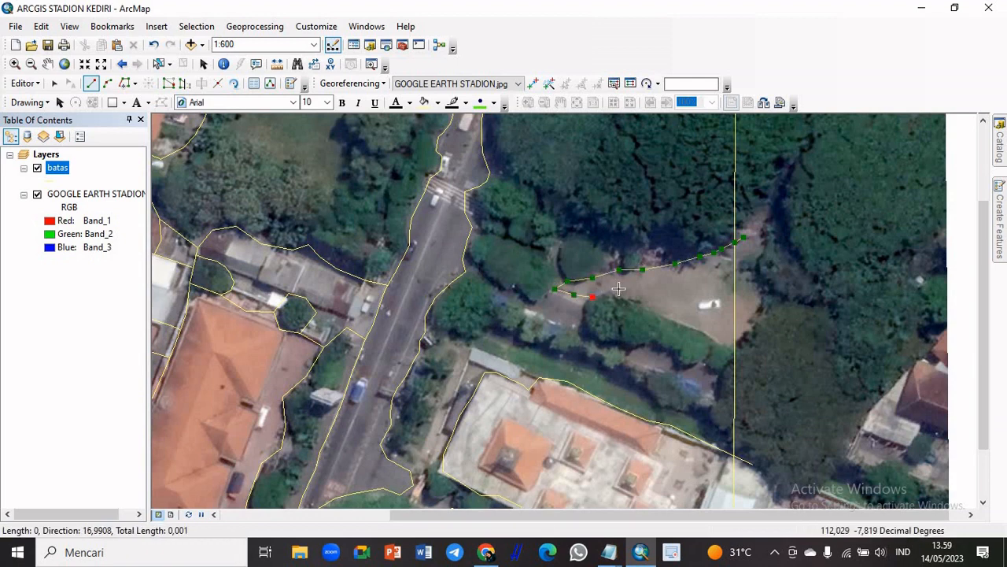
{"action": "left_click", "coordinate": [628, 299]}
{"action": "left_click", "coordinate": [645, 305]}
{"action": "left_click", "coordinate": [661, 316]}
{"action": "left_click", "coordinate": [685, 323]}
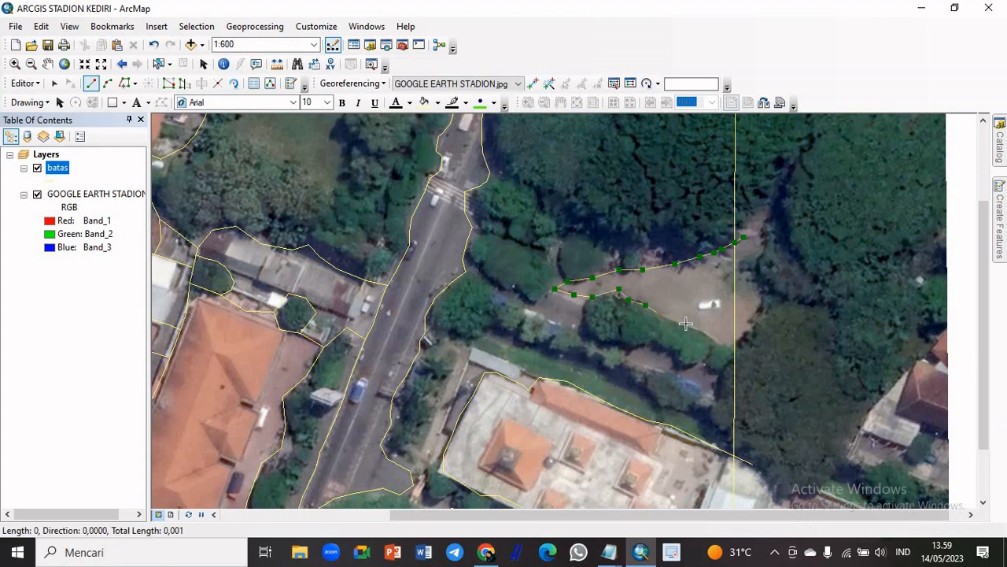
{"action": "left_click", "coordinate": [704, 331]}
{"action": "left_click", "coordinate": [717, 339]}
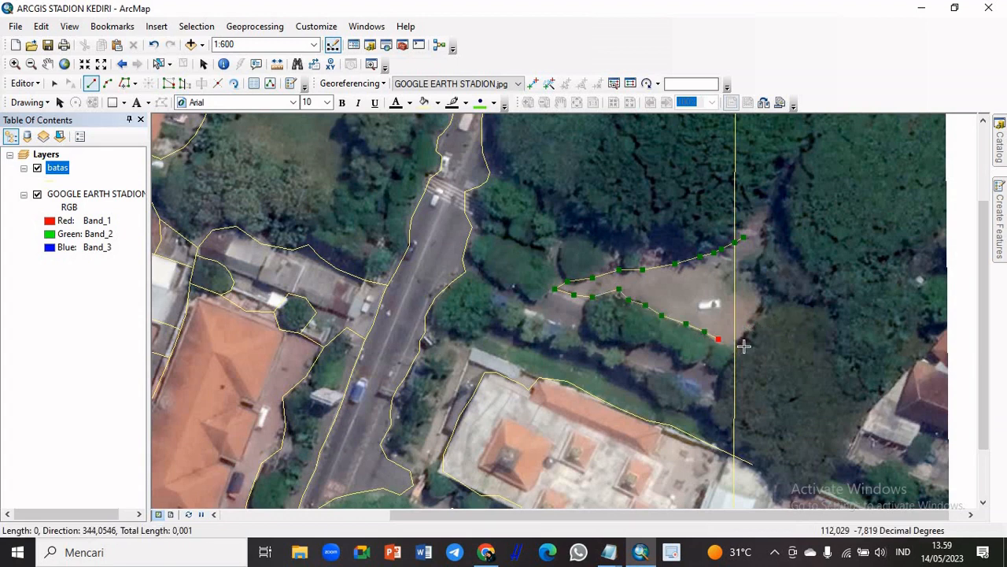
{"action": "double_click", "coordinate": [743, 346]}
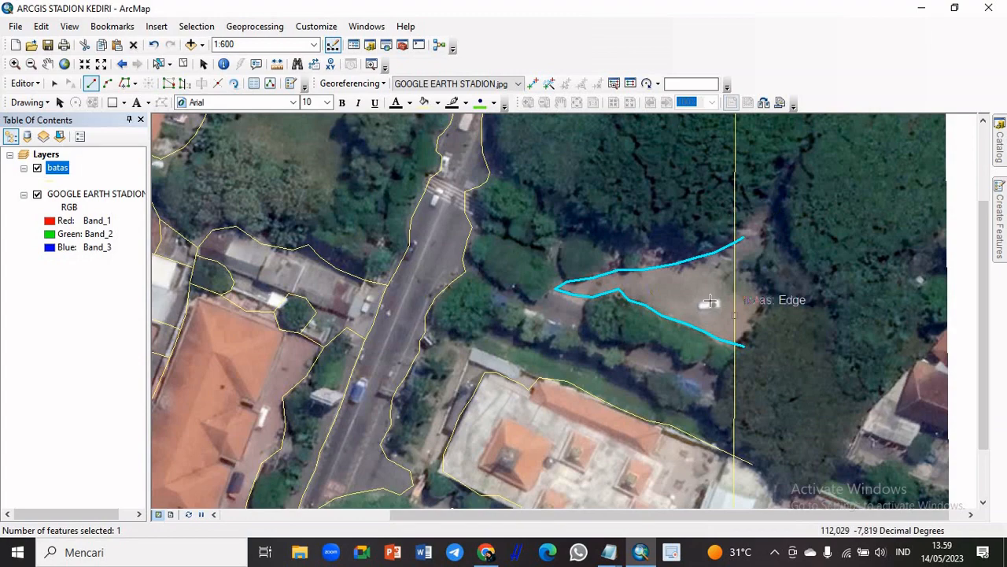
Delete the redrawn clearing outline and start a new line just outside the eastern boundary at the clearing's northeast corner
{"action": "scroll", "coordinate": [675, 369], "scroll_direction": "up", "scroll_amount": 1}
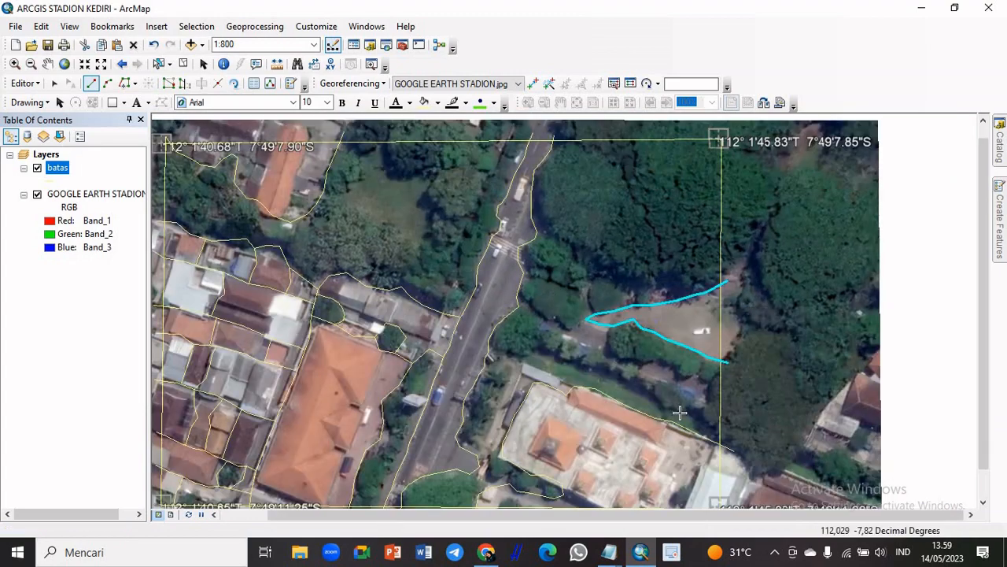
{"action": "scroll", "coordinate": [677, 381], "scroll_direction": "down", "scroll_amount": 1}
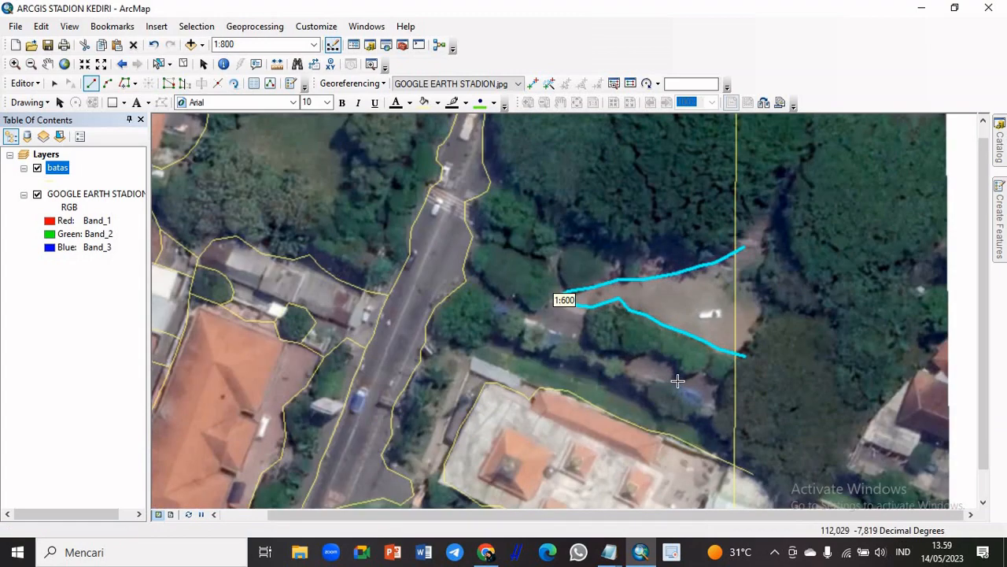
{"action": "key", "text": "Delete"}
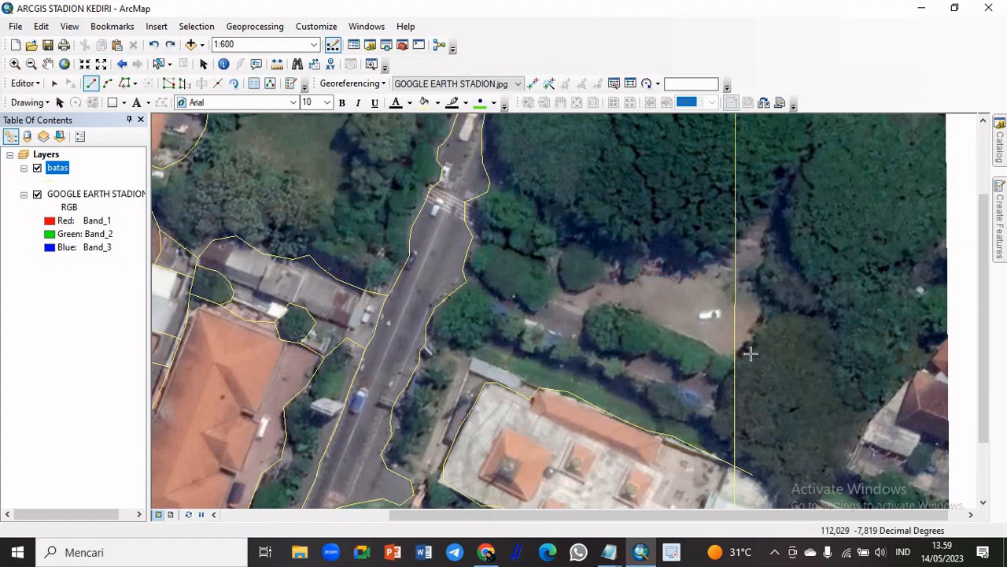
{"action": "left_click", "coordinate": [743, 254]}
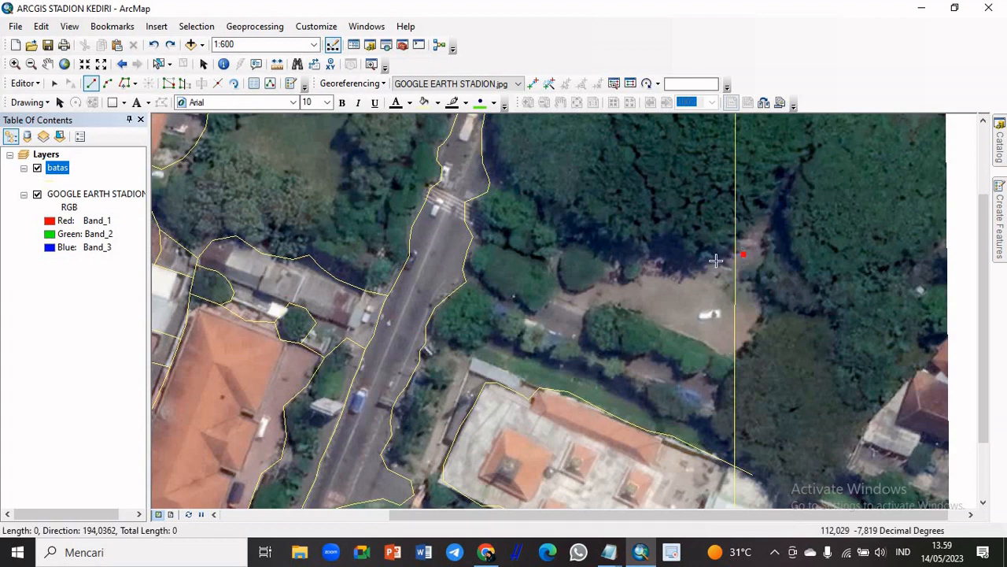
{"action": "left_click", "coordinate": [716, 260]}
{"action": "left_click", "coordinate": [695, 270]}
{"action": "left_click", "coordinate": [670, 269]}
{"action": "left_click", "coordinate": [664, 247]}
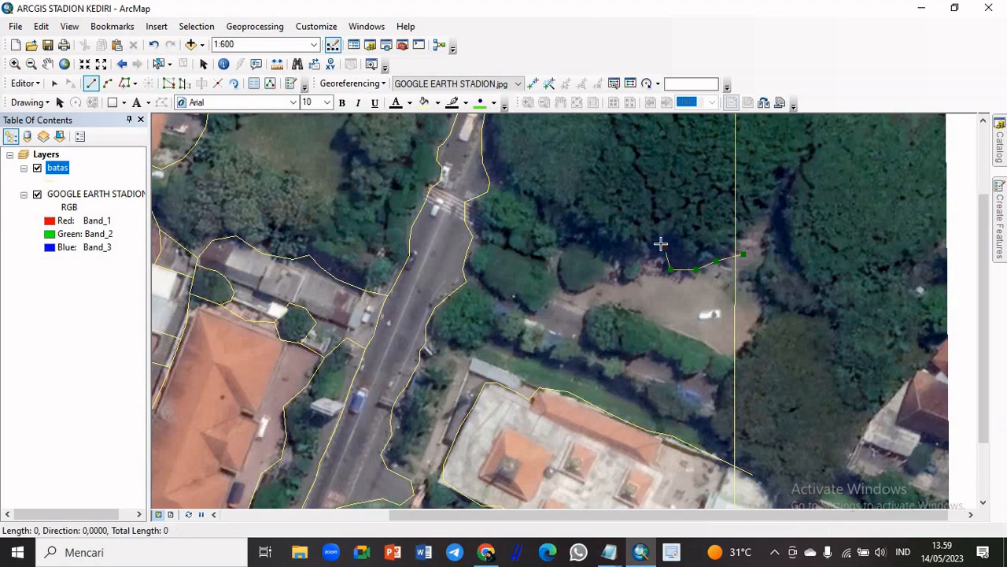
{"action": "left_click", "coordinate": [647, 254]}
{"action": "left_click", "coordinate": [635, 263]}
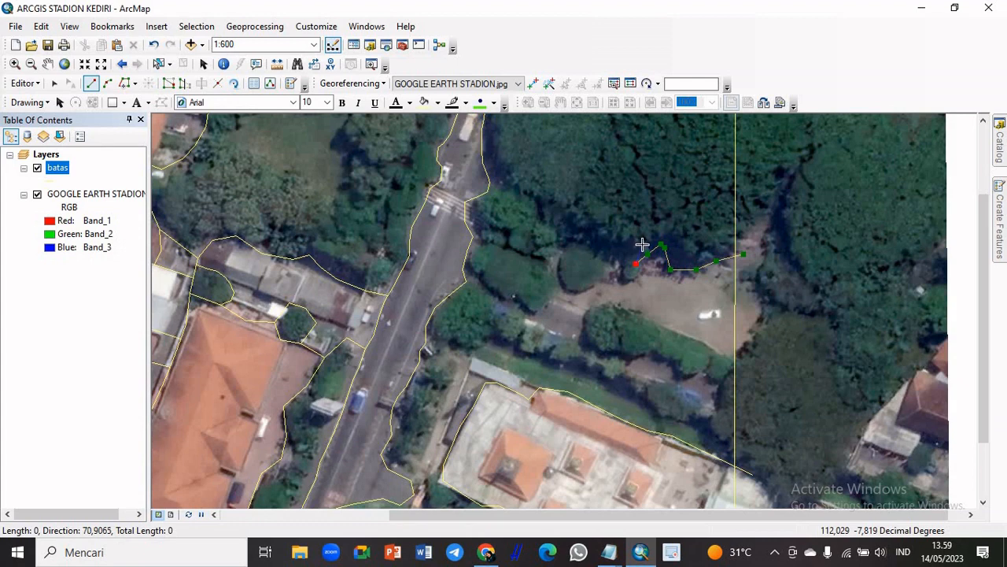
{"action": "key", "text": "ctrl+z"}
{"action": "key", "text": "ctrl+z"}
{"action": "key", "text": "ctrl+z"}
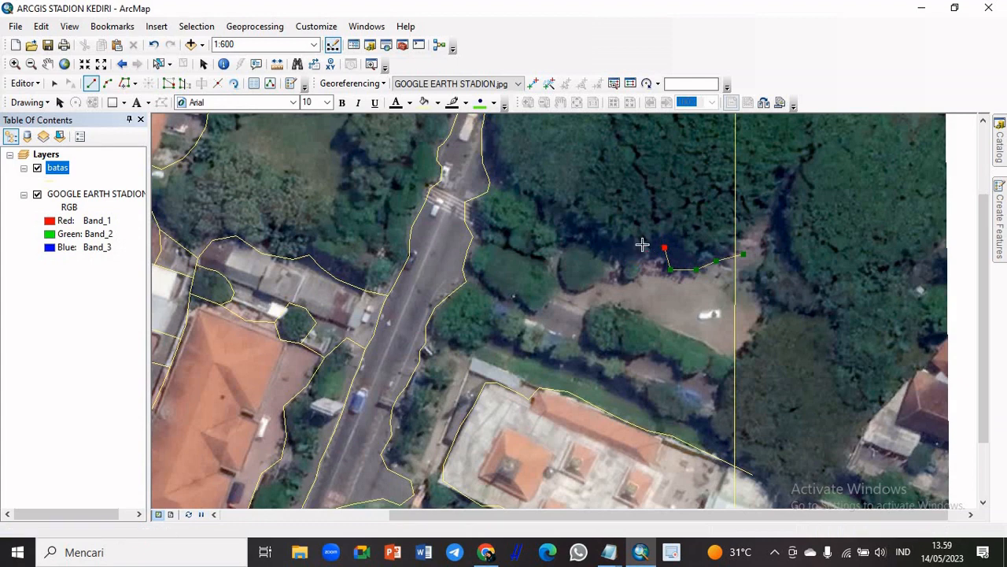
{"action": "key", "text": "ctrl+z"}
{"action": "key", "text": "ctrl+z"}
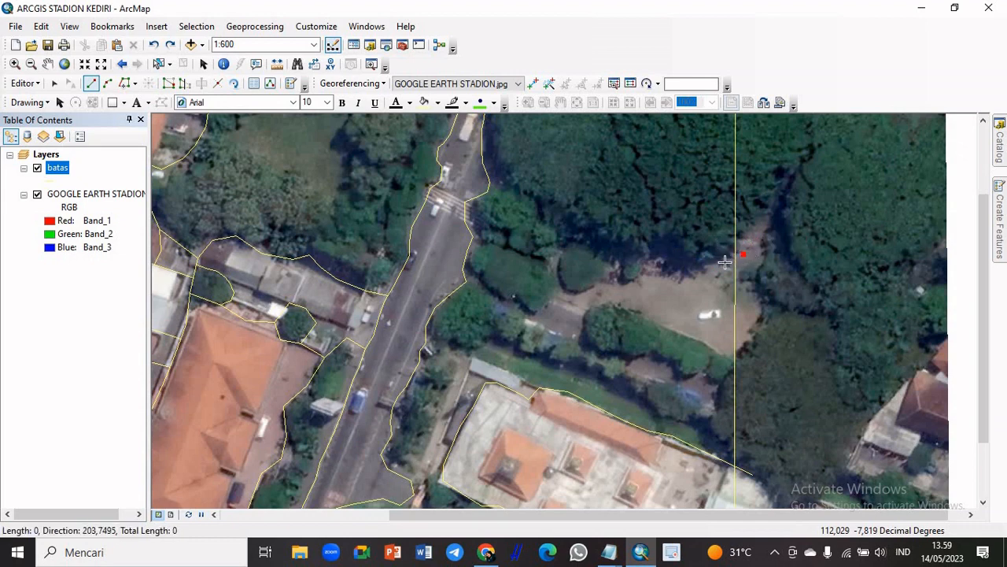
Trace the clearing's northern edge westward from the line's start outside the eastern boundary to the clearing's narrow western tip
{"action": "left_click", "coordinate": [718, 261]}
{"action": "left_click", "coordinate": [692, 268]}
{"action": "left_click", "coordinate": [671, 266]}
{"action": "left_click", "coordinate": [647, 261]}
{"action": "left_click", "coordinate": [645, 272]}
{"action": "left_click", "coordinate": [636, 281]}
{"action": "left_click", "coordinate": [623, 281]}
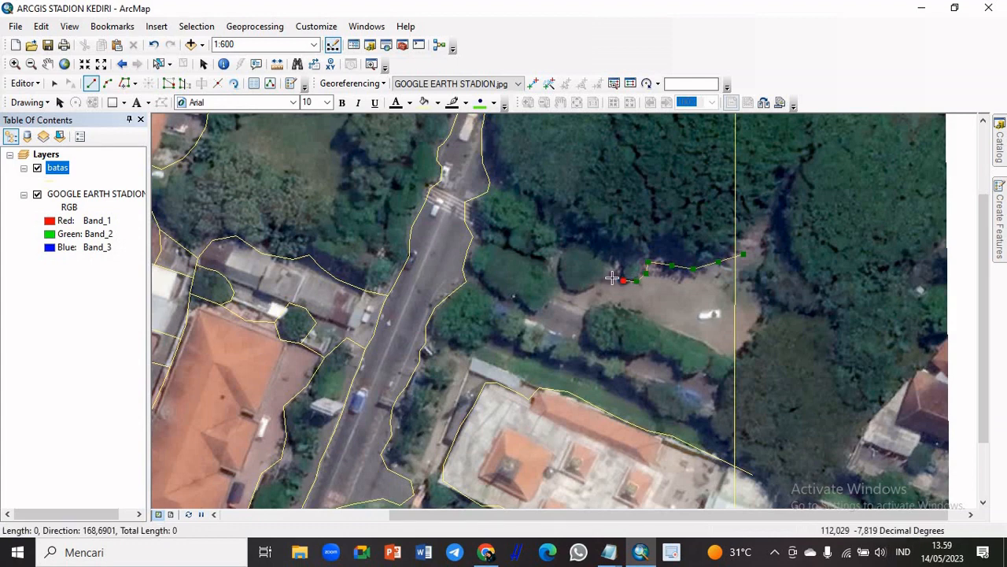
{"action": "left_click", "coordinate": [611, 278]}
{"action": "left_click", "coordinate": [599, 284]}
{"action": "left_click", "coordinate": [577, 293]}
{"action": "left_click", "coordinate": [565, 289]}
{"action": "left_click", "coordinate": [555, 295]}
Trace the clearing's southern edge eastward from the narrow tip, finish the line just beyond the eastern boundary, and activate the Split tool
{"action": "left_click", "coordinate": [573, 302]}
{"action": "left_click", "coordinate": [588, 309]}
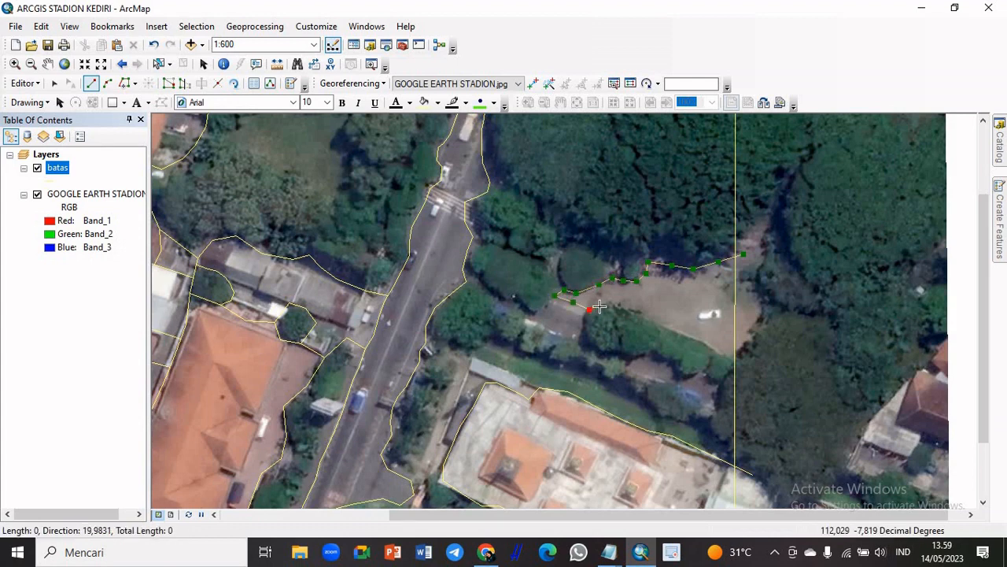
{"action": "left_click", "coordinate": [605, 304]}
{"action": "left_click", "coordinate": [618, 304]}
{"action": "left_click", "coordinate": [634, 311]}
{"action": "left_click", "coordinate": [648, 318]}
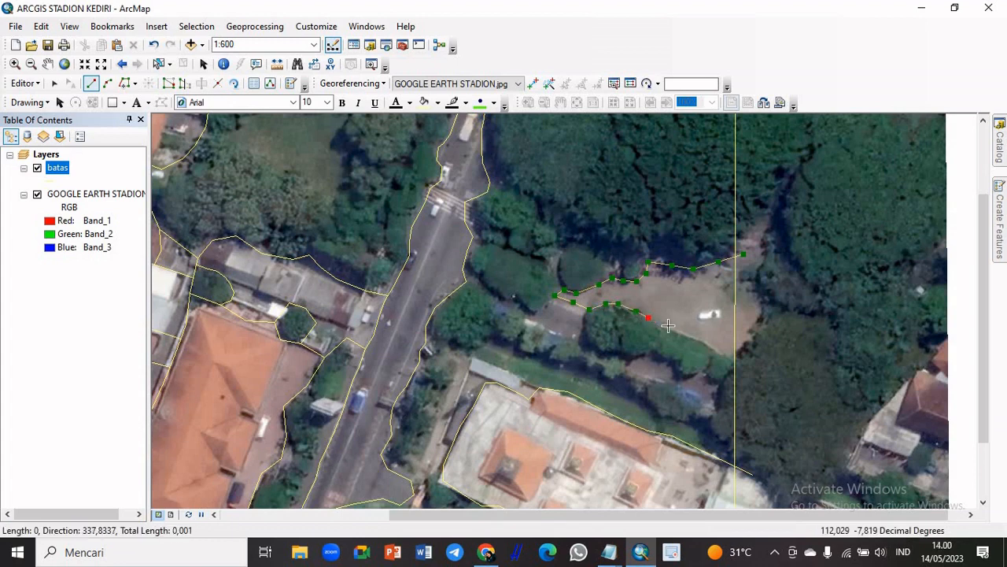
{"action": "left_click", "coordinate": [667, 325]}
{"action": "left_click", "coordinate": [685, 333]}
{"action": "left_click", "coordinate": [701, 338]}
{"action": "left_click", "coordinate": [717, 347]}
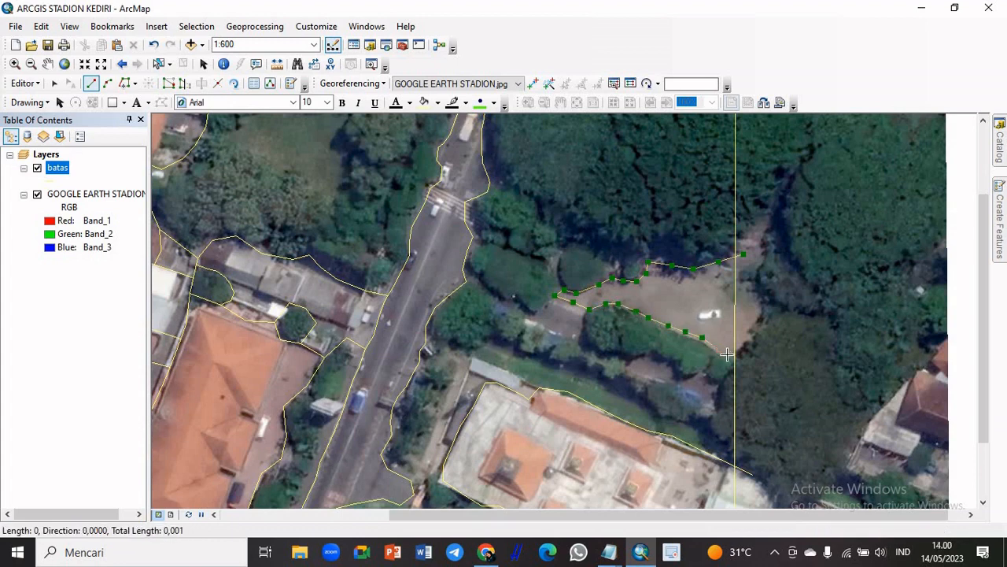
{"action": "left_click", "coordinate": [726, 354]}
{"action": "double_click", "coordinate": [743, 354]}
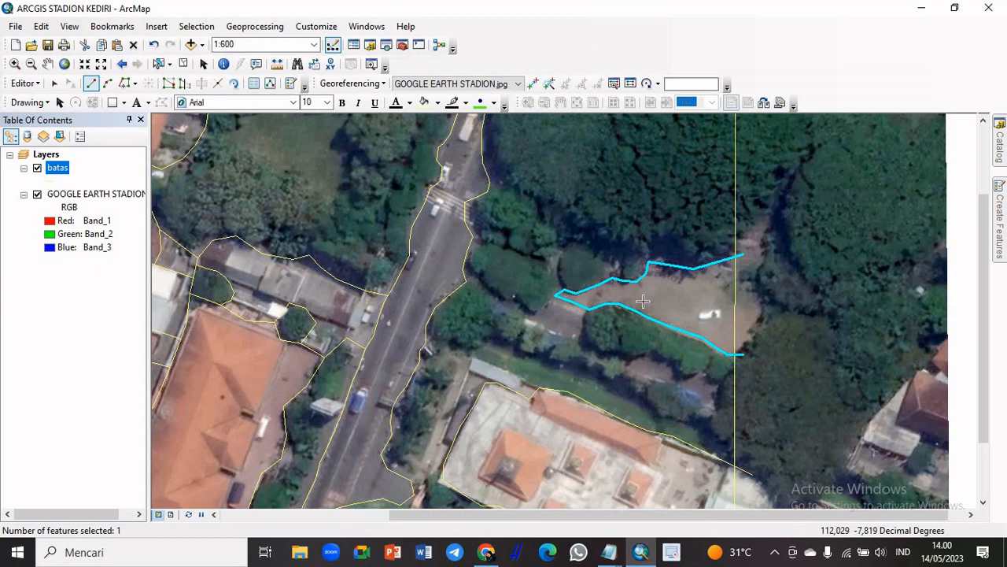
{"action": "left_click", "coordinate": [219, 85]}
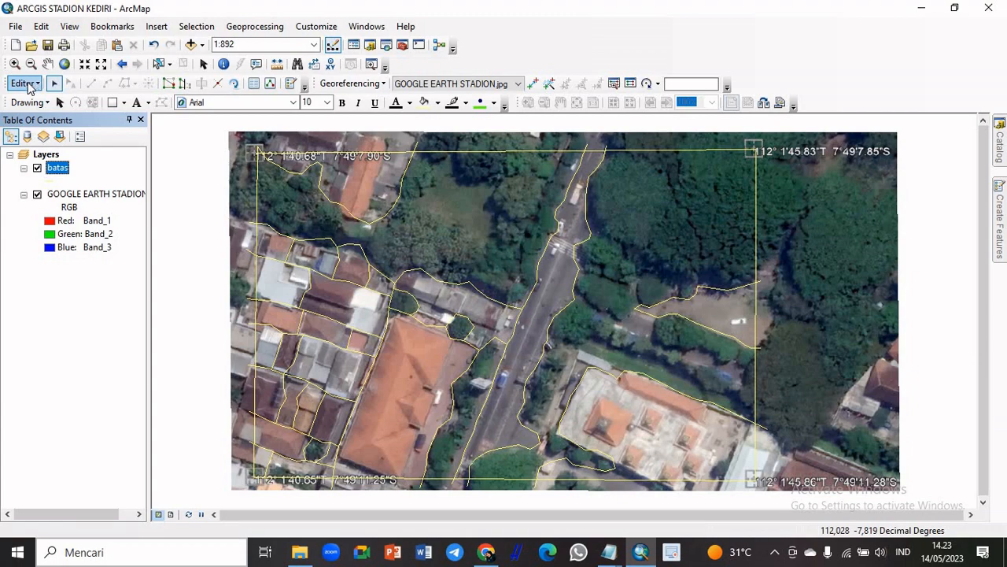
Save the edits to the digitized lines and stop the editing session
{"action": "left_click", "coordinate": [28, 85]}
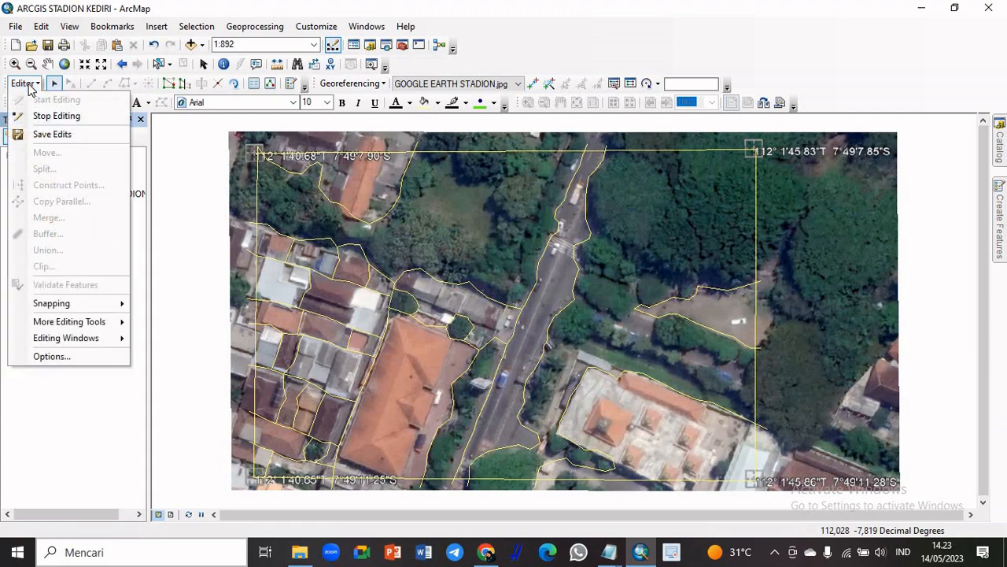
{"action": "left_click", "coordinate": [50, 135]}
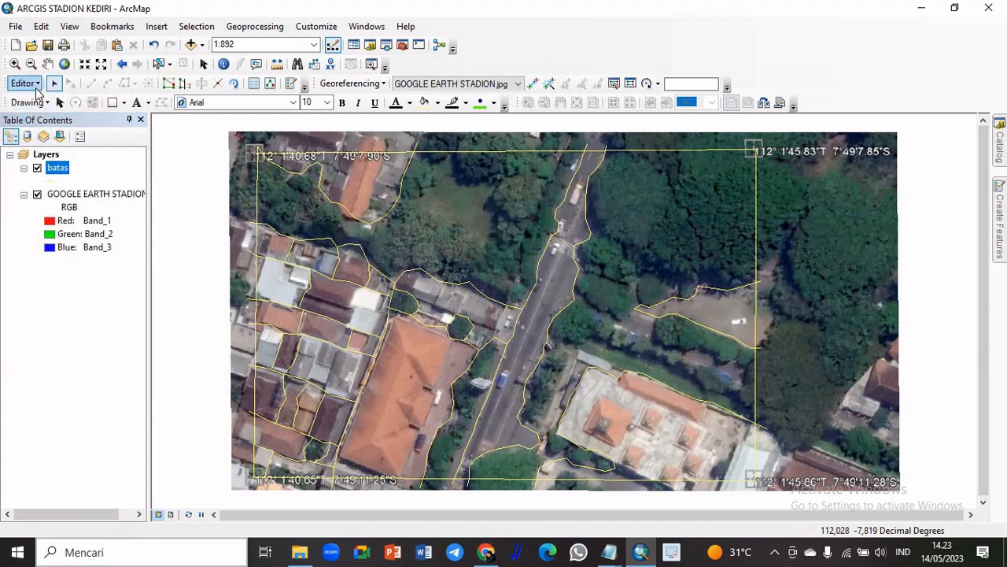
{"action": "left_click", "coordinate": [29, 83]}
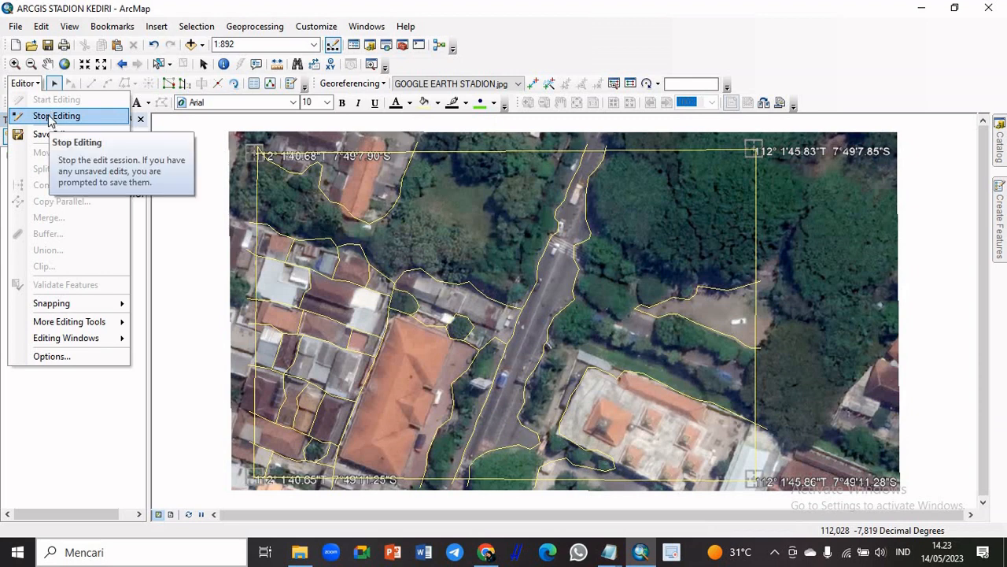
{"action": "left_click", "coordinate": [50, 117]}
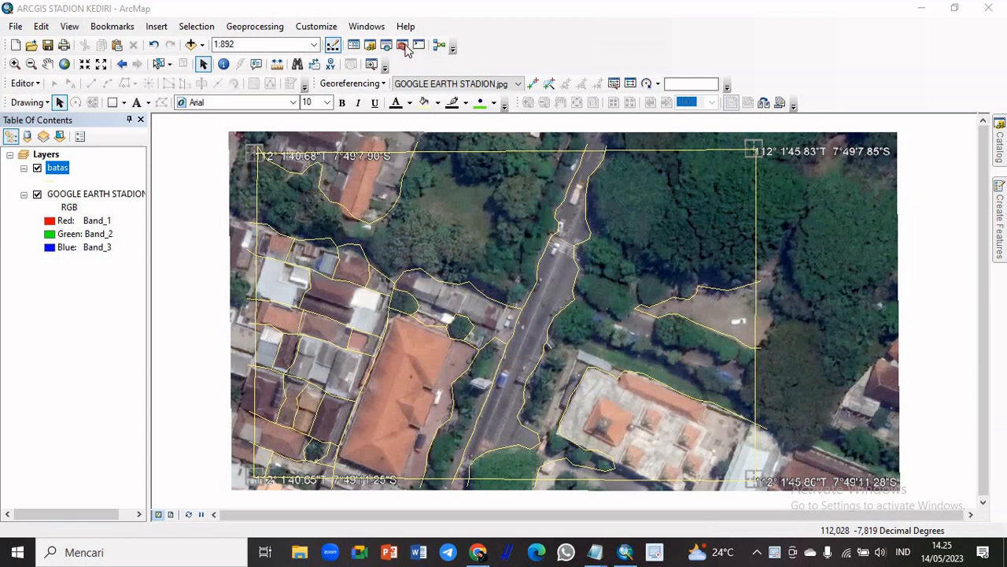
Open the Feature To Polygon tool from ArcToolbox's Data Management feature tools and add the batas layer as its input
{"action": "left_click", "coordinate": [402, 46]}
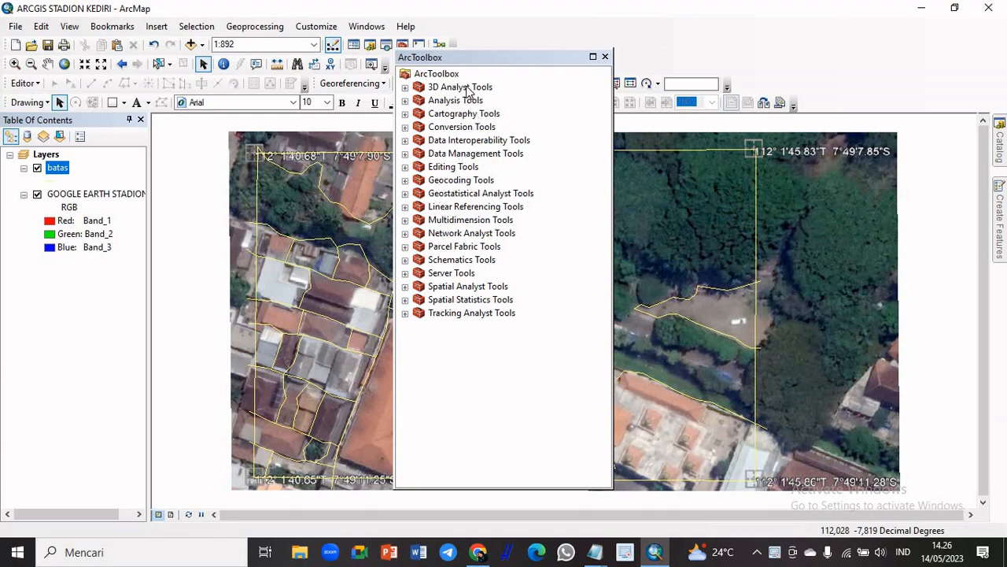
{"action": "double_click", "coordinate": [476, 154]}
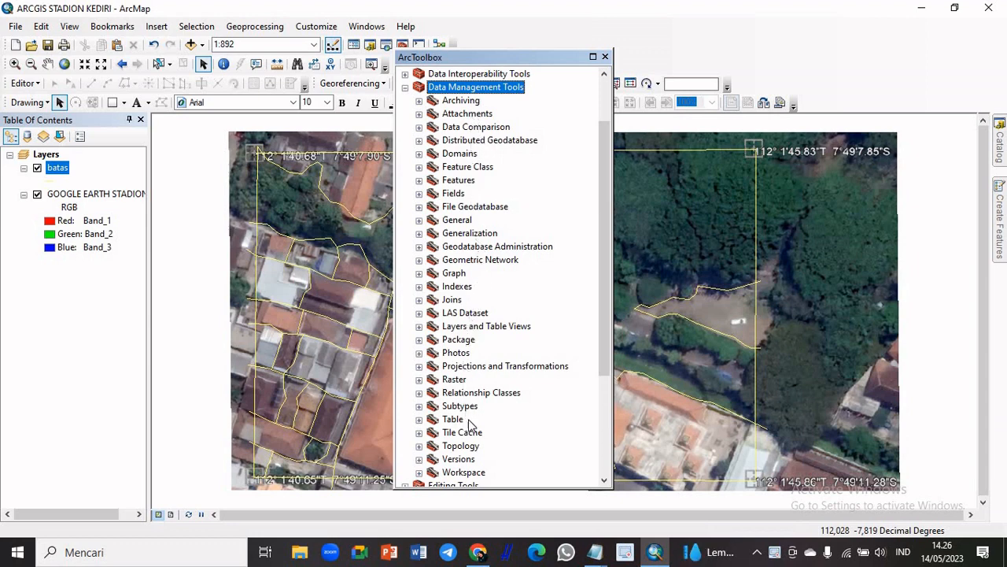
{"action": "double_click", "coordinate": [471, 182]}
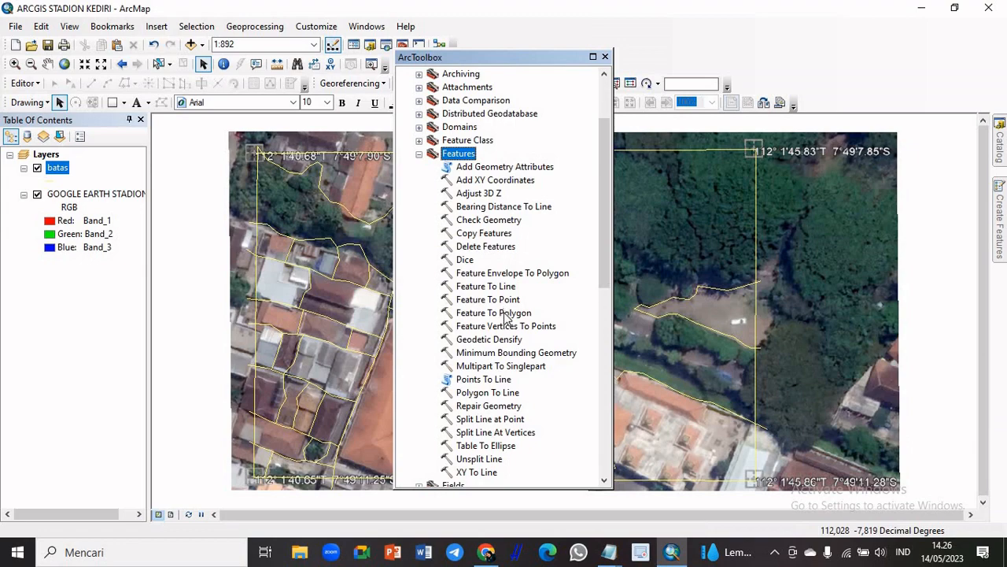
{"action": "double_click", "coordinate": [493, 312]}
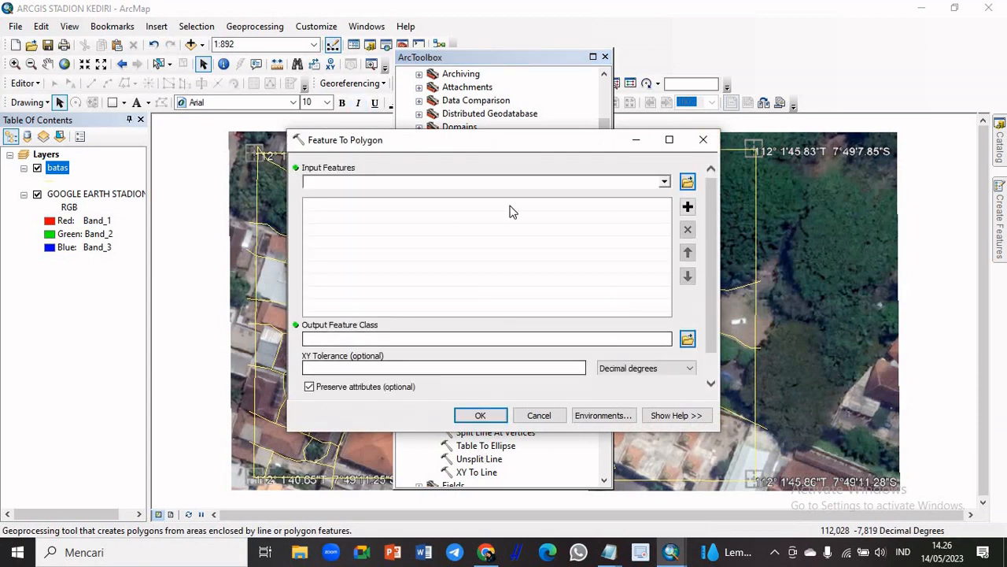
{"action": "left_click", "coordinate": [665, 182]}
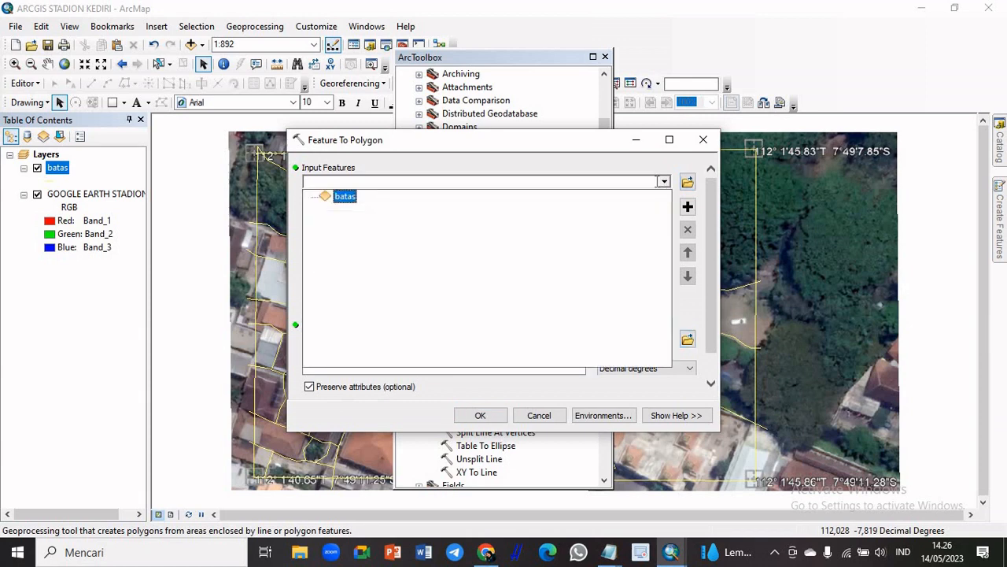
{"action": "left_click", "coordinate": [347, 196]}
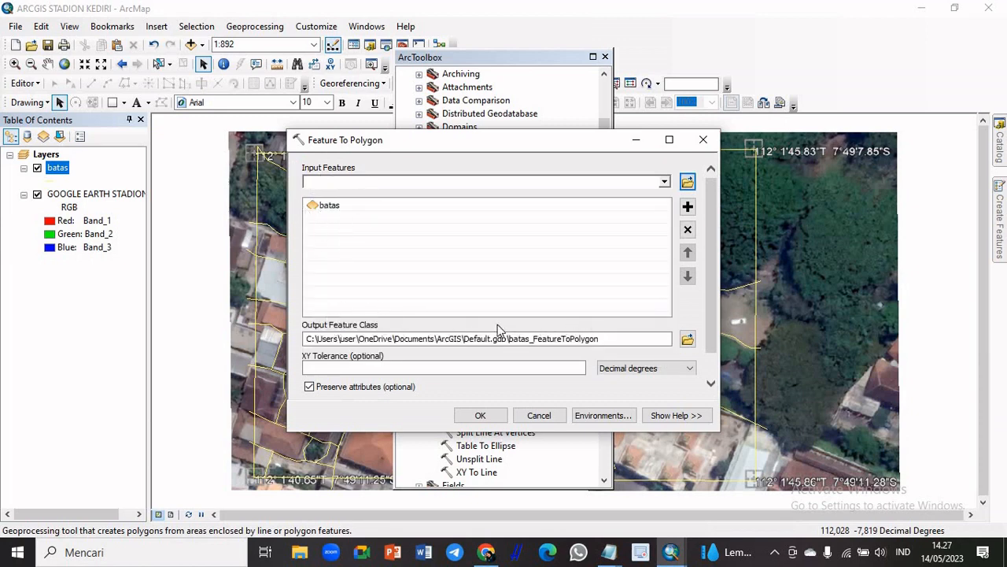
Set the output feature class to bataspolygon in the D:\SEMESTER 4\UAS SIG folder
{"action": "left_click", "coordinate": [688, 340]}
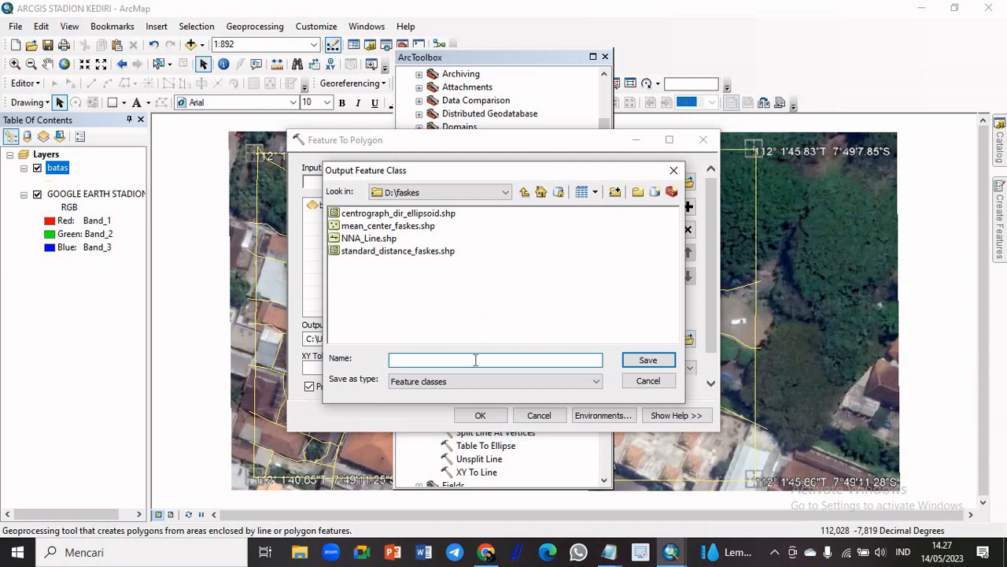
{"action": "left_click", "coordinate": [505, 193]}
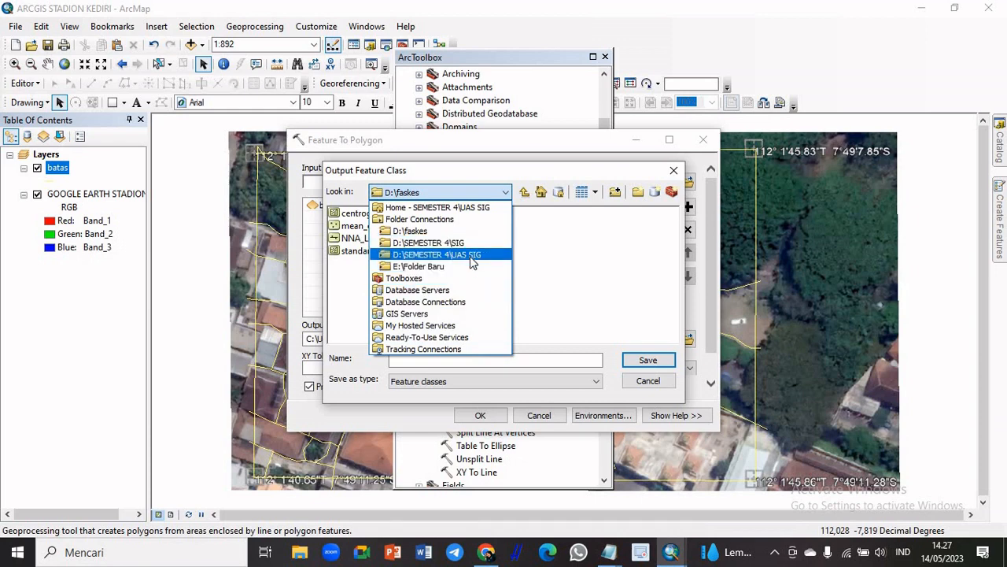
{"action": "left_click", "coordinate": [472, 256]}
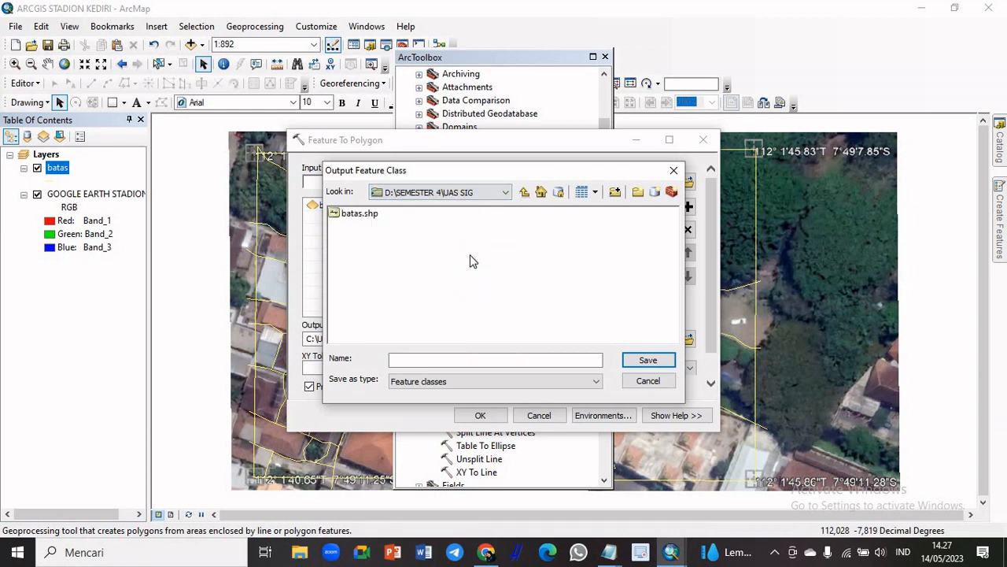
{"action": "left_click", "coordinate": [506, 192]}
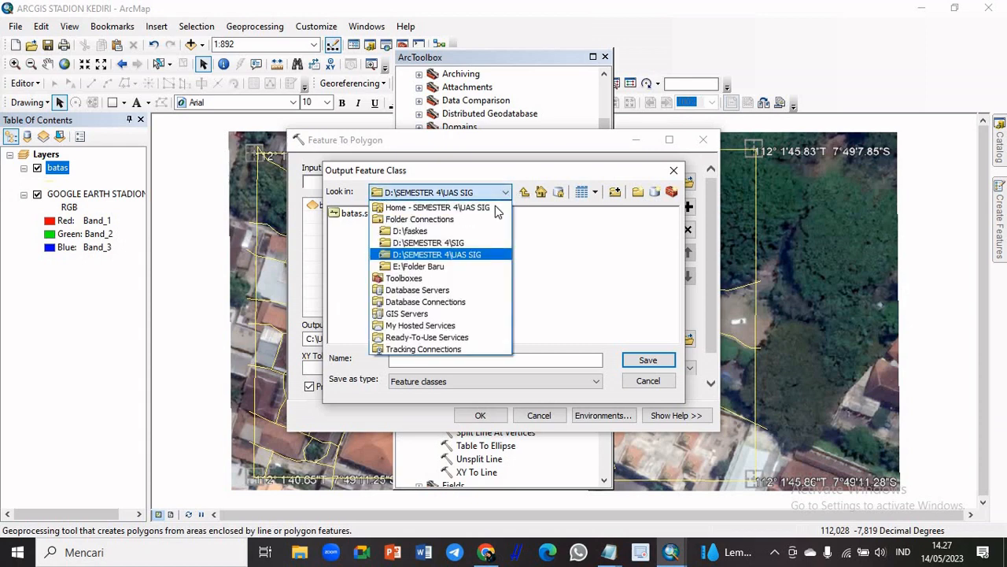
{"action": "left_click", "coordinate": [474, 262]}
{"action": "left_click", "coordinate": [471, 359]}
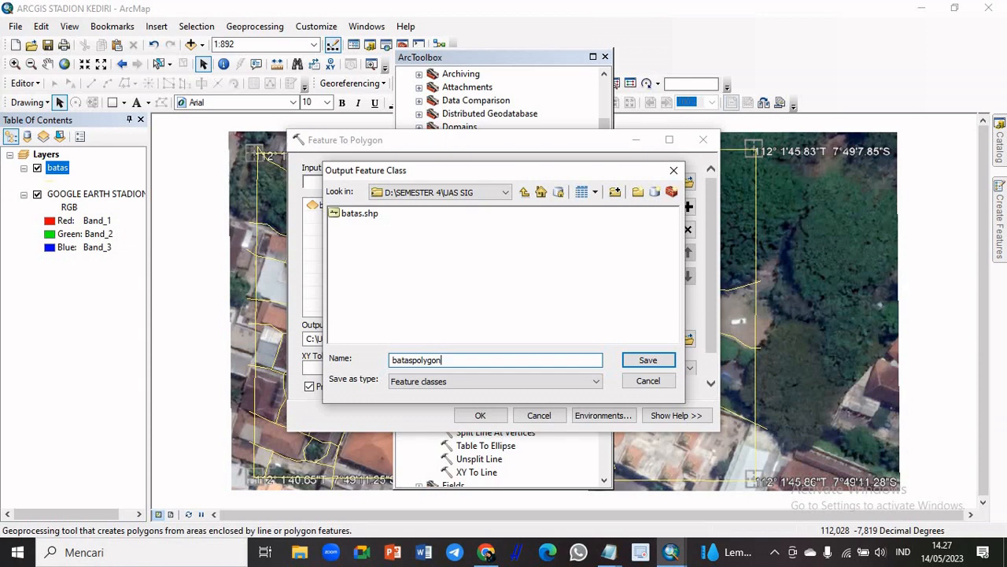
{"action": "left_click", "coordinate": [648, 360]}
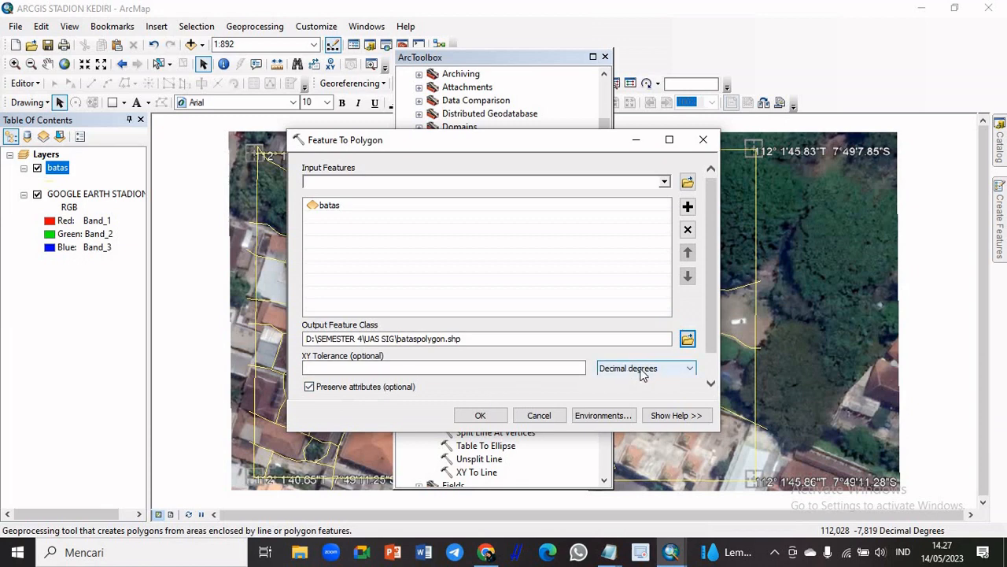
Set the XY tolerance unit to Meters and run the Feature To Polygon conversion
{"action": "left_click", "coordinate": [675, 370]}
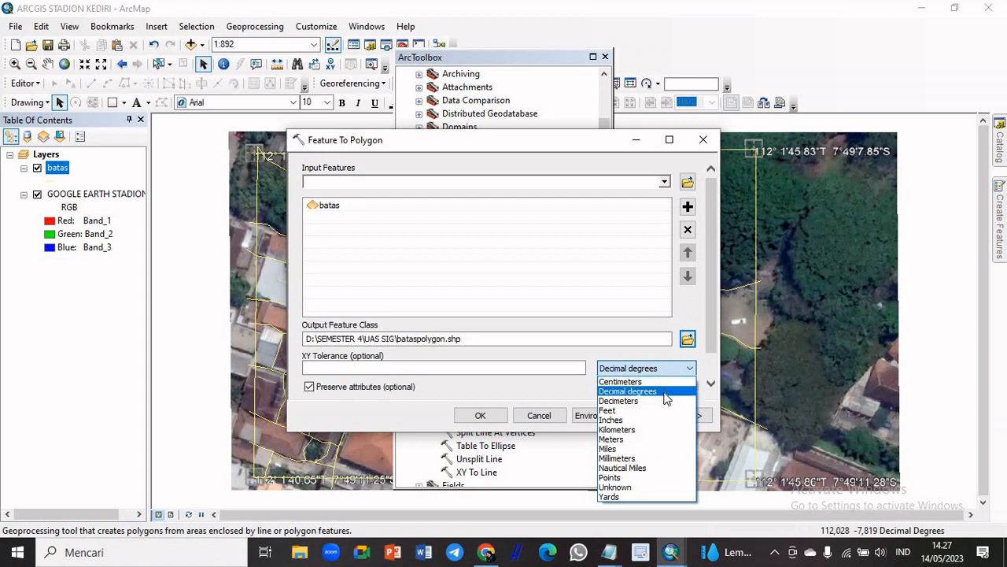
{"action": "left_click", "coordinate": [638, 441]}
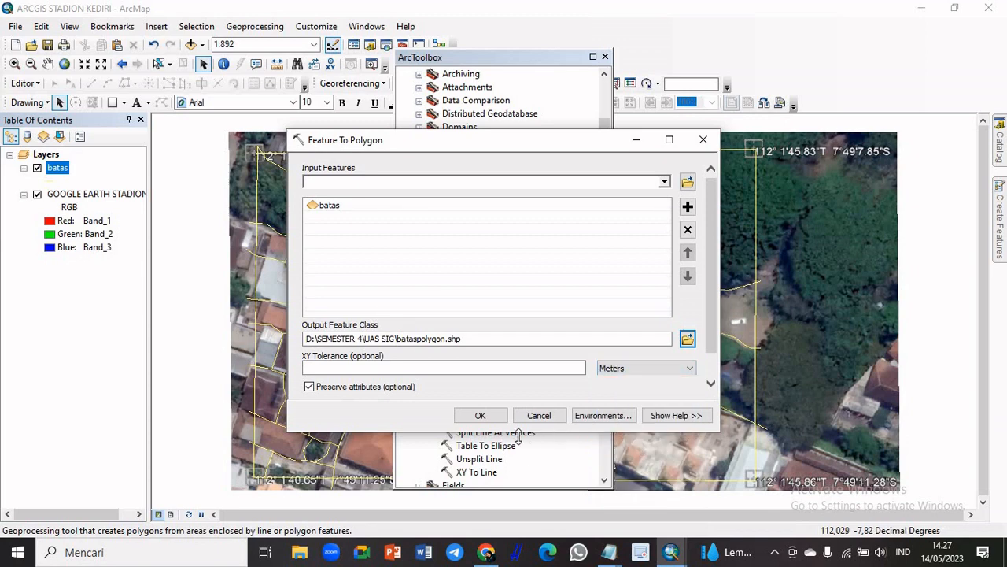
{"action": "left_click", "coordinate": [497, 415]}
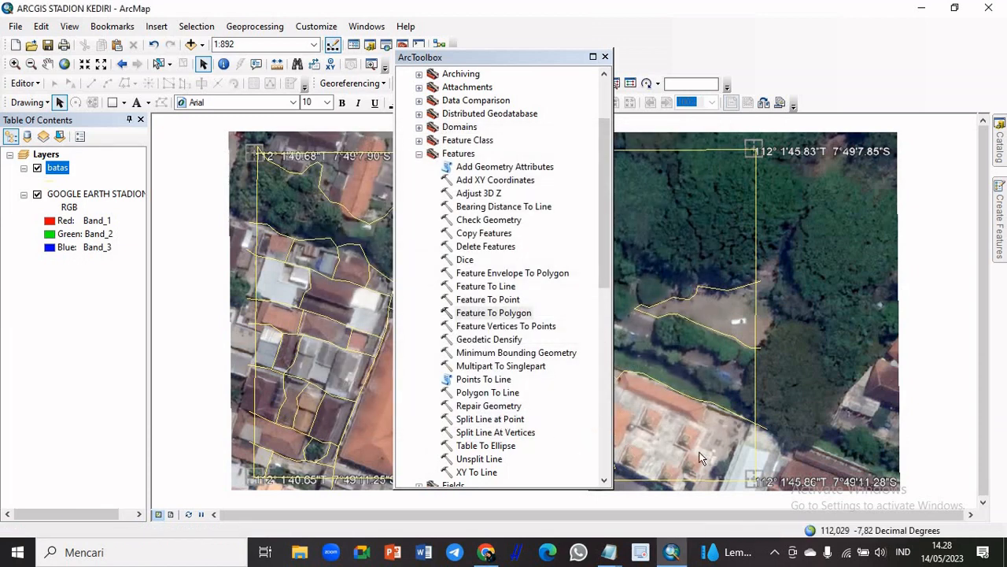
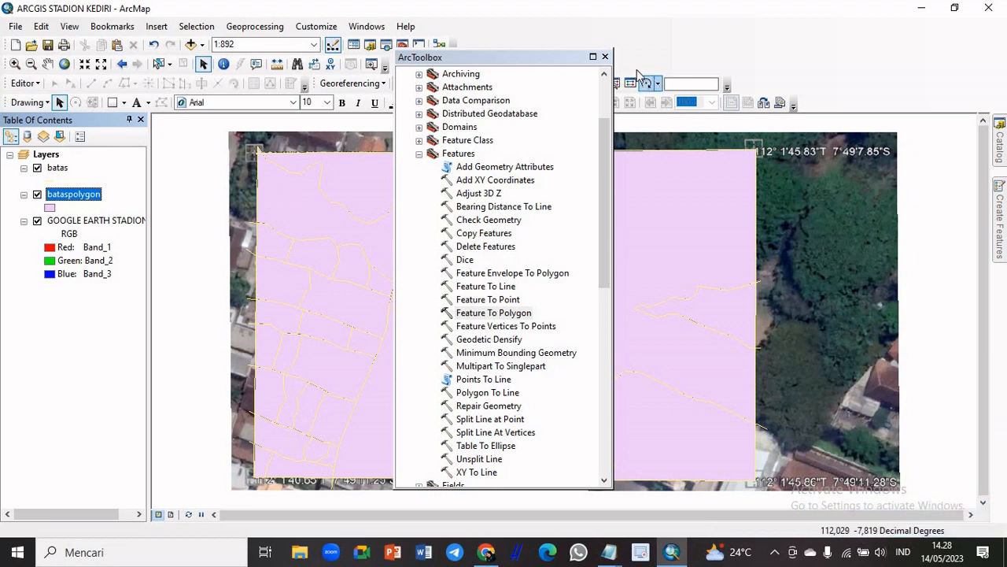
Close ArcToolbox and set the bataspolygon layer's display transparency to 70% to reveal the underlying image
{"action": "left_click", "coordinate": [605, 57]}
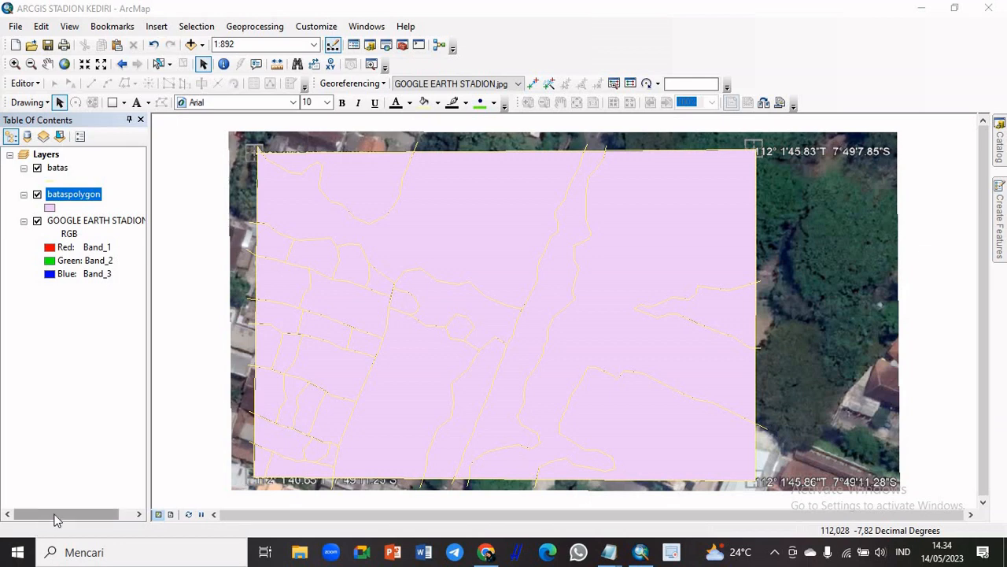
{"action": "right_click", "coordinate": [88, 200]}
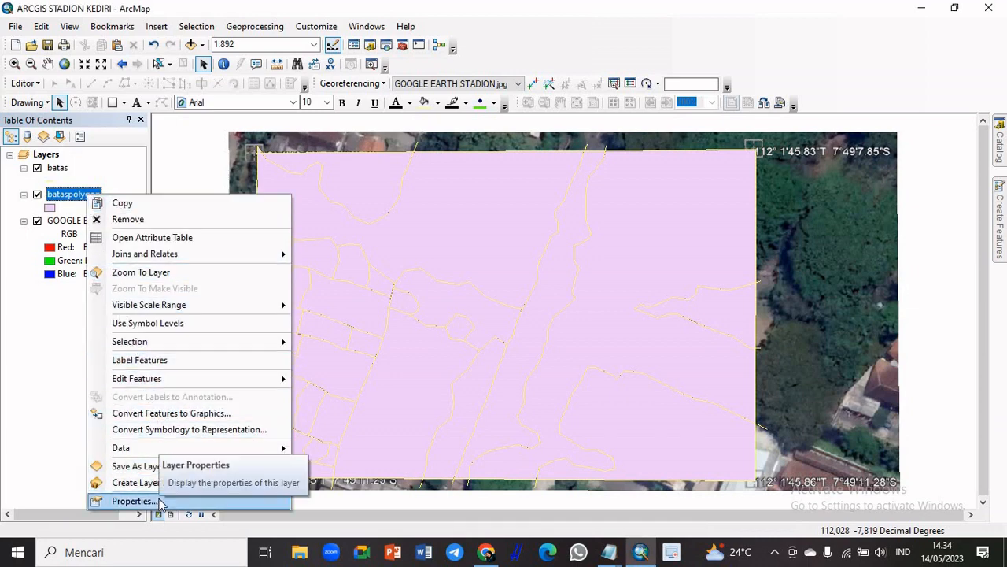
{"action": "left_click", "coordinate": [134, 500]}
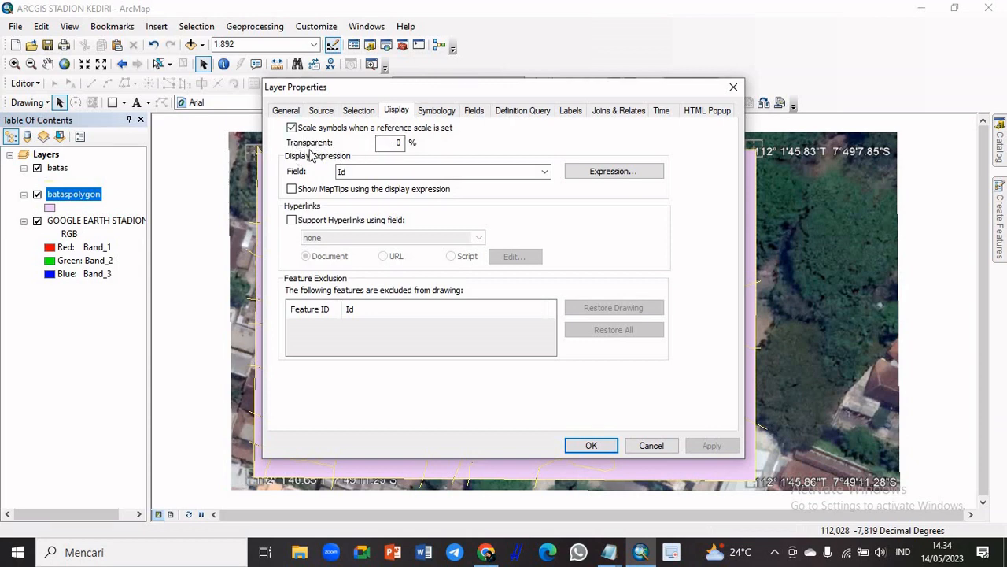
{"action": "left_click", "coordinate": [396, 143]}
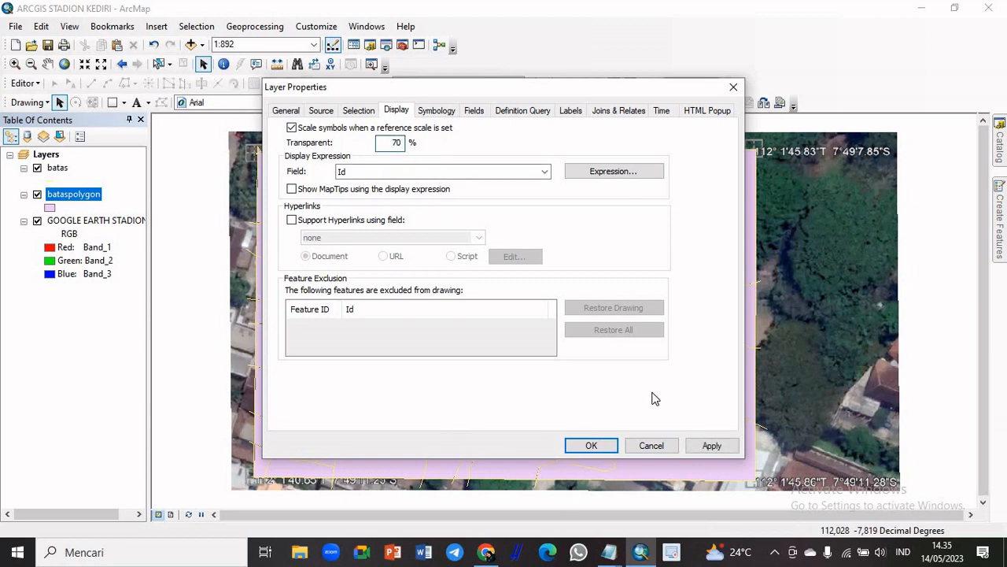
{"action": "left_click", "coordinate": [712, 445]}
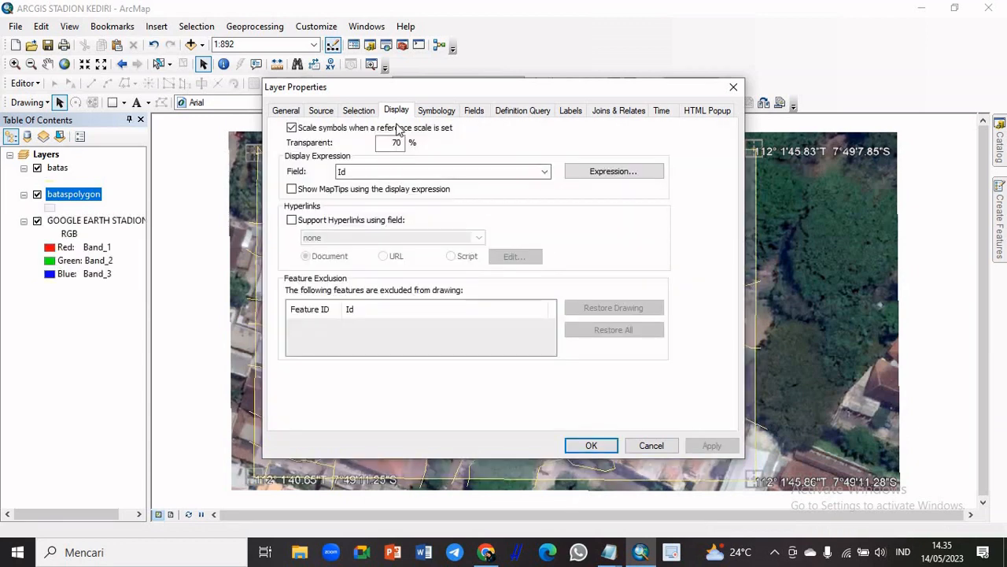
{"action": "left_click_drag", "start_coordinate": [342, 92], "coordinate": [832, 149]}
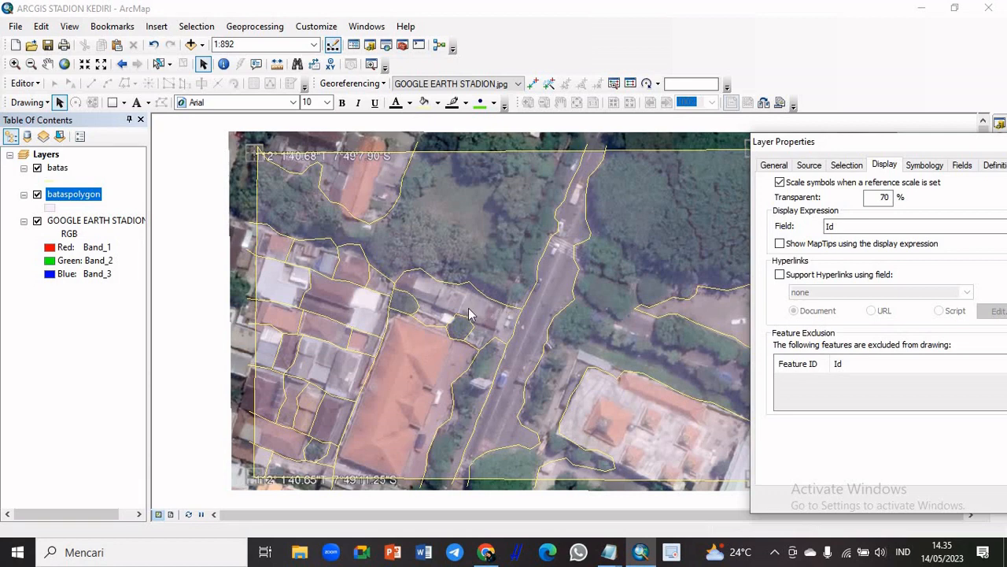
{"action": "left_click_drag", "start_coordinate": [821, 146], "coordinate": [265, 116]}
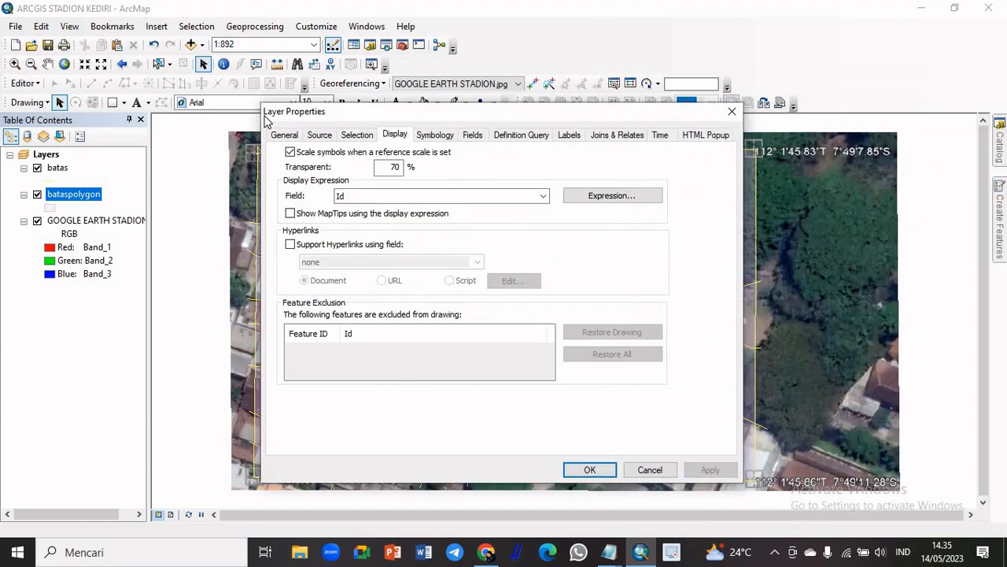
{"action": "left_click", "coordinate": [526, 471]}
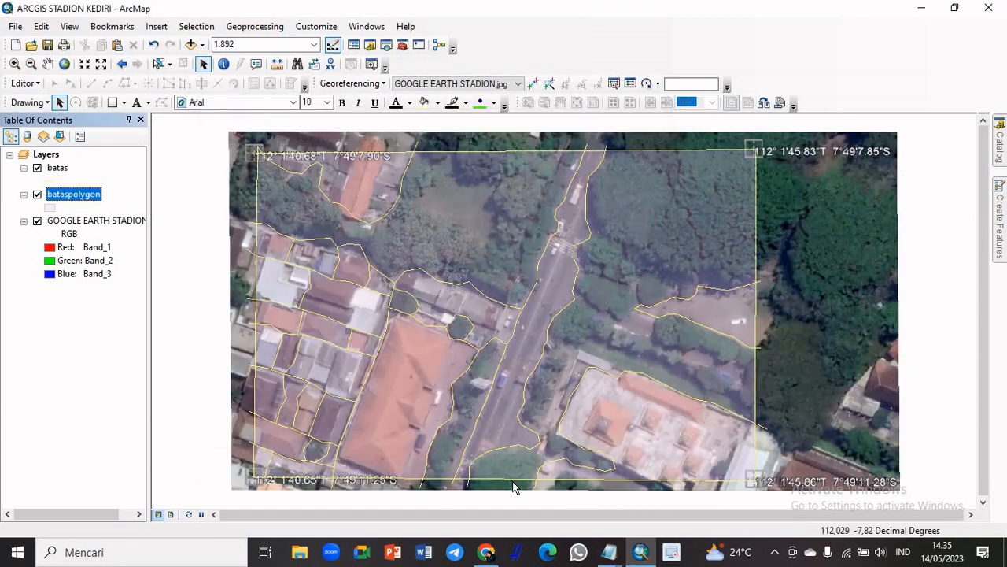
Open the bataspolygon attribute table and add a Text field named PL
{"action": "right_click", "coordinate": [86, 197]}
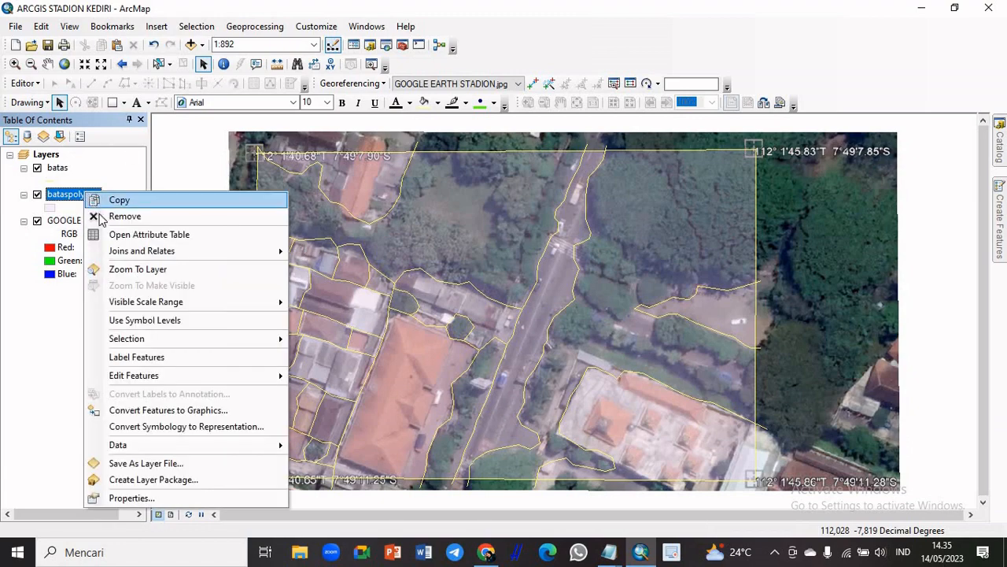
{"action": "left_click", "coordinate": [180, 237]}
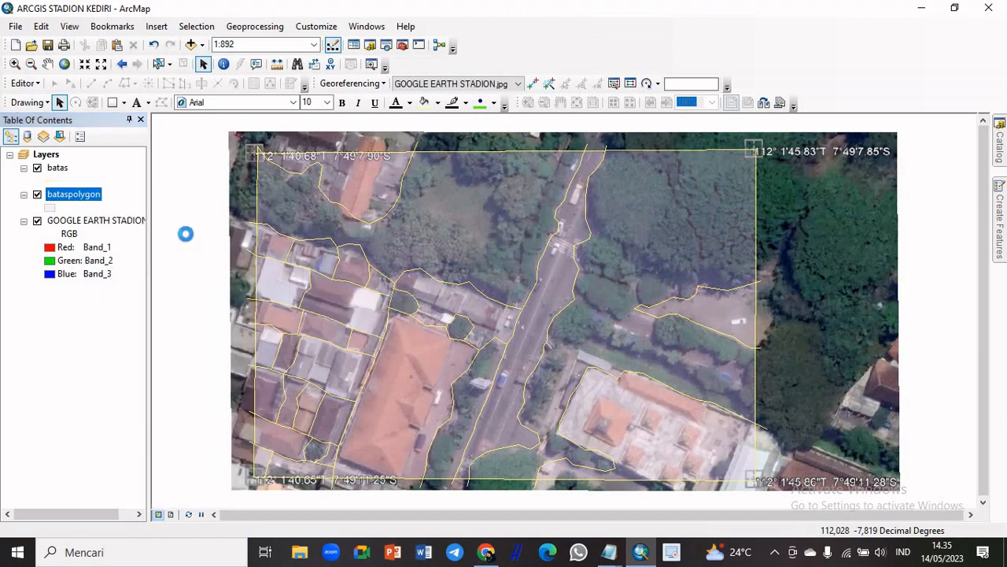
{"action": "left_click_drag", "start_coordinate": [909, 153], "coordinate": [893, 33]}
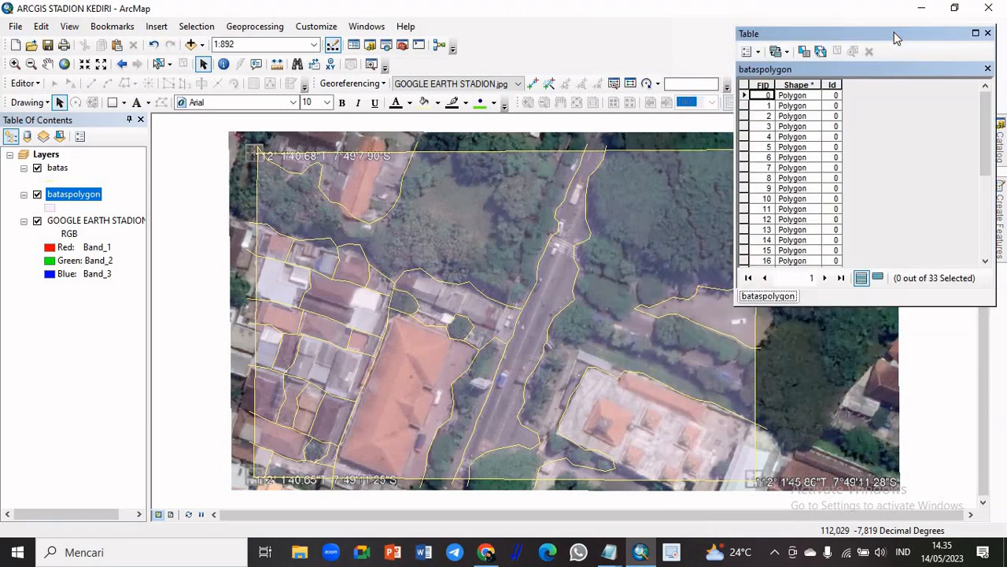
{"action": "left_click", "coordinate": [760, 52]}
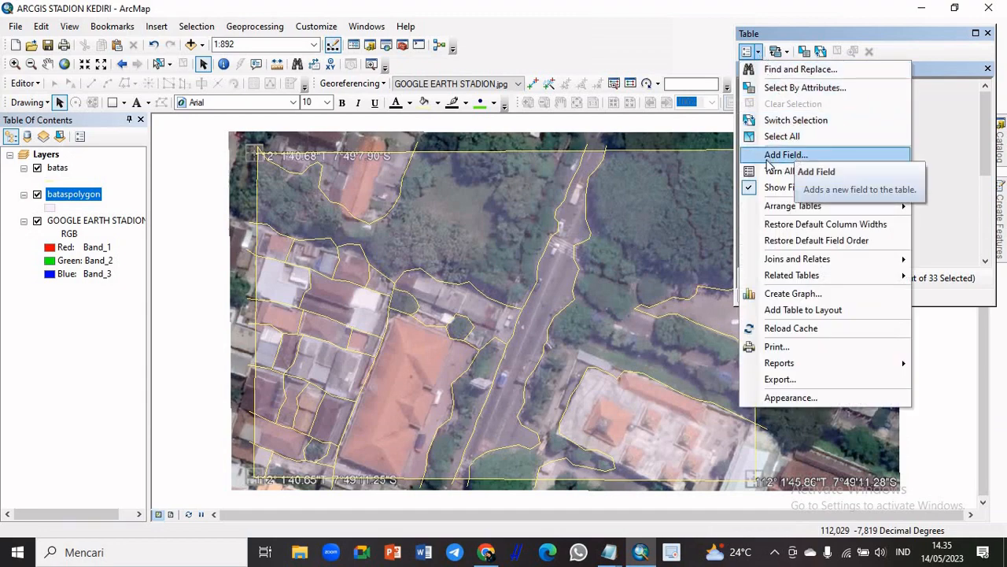
{"action": "left_click", "coordinate": [816, 155]}
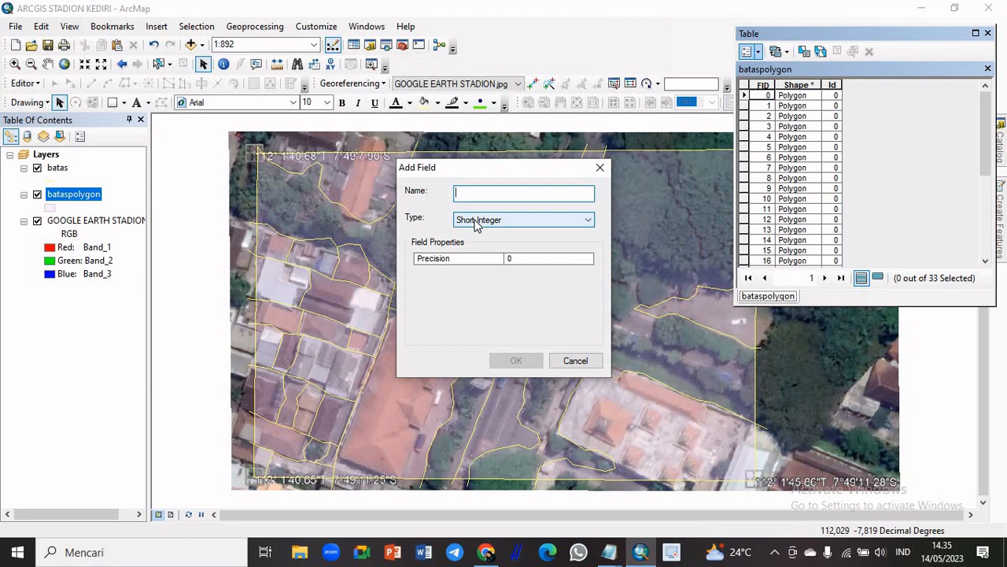
{"action": "type", "text": "PL"}
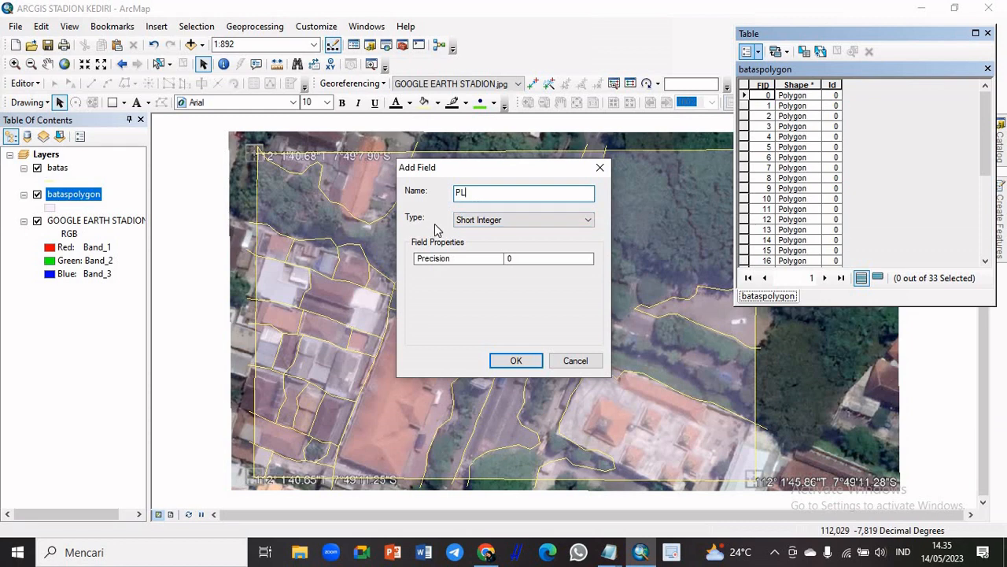
{"action": "left_click", "coordinate": [537, 225]}
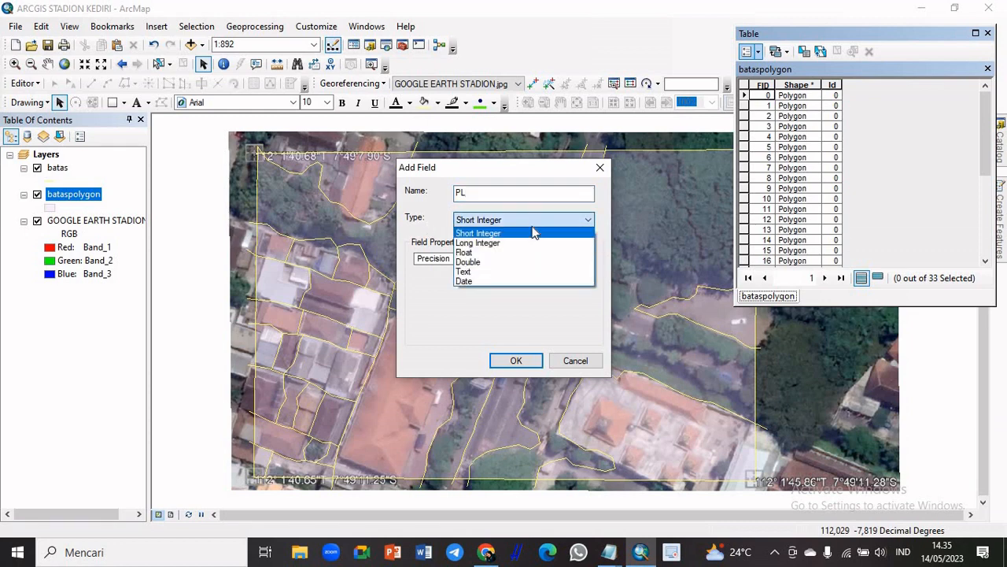
{"action": "left_click", "coordinate": [512, 279]}
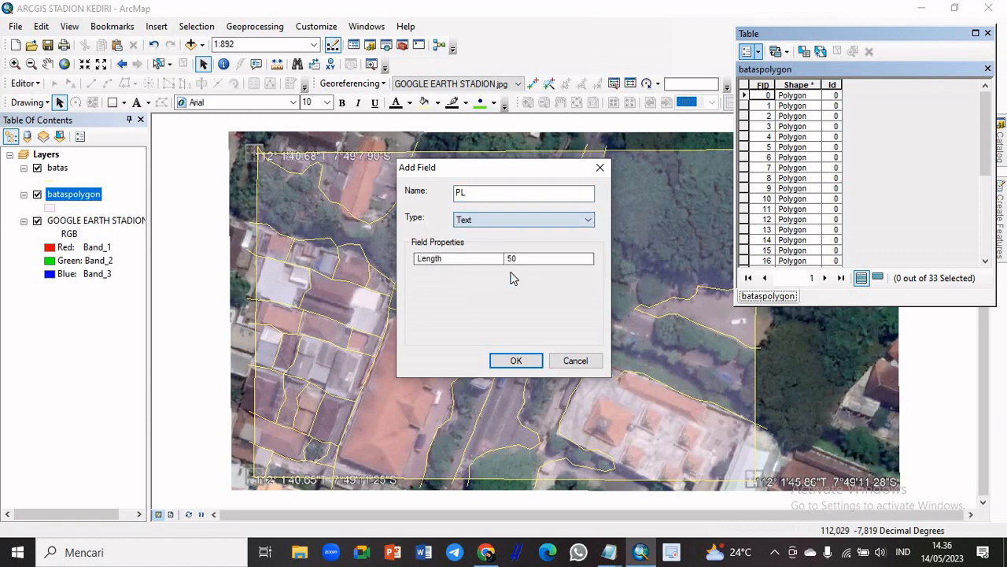
{"action": "left_click", "coordinate": [525, 362]}
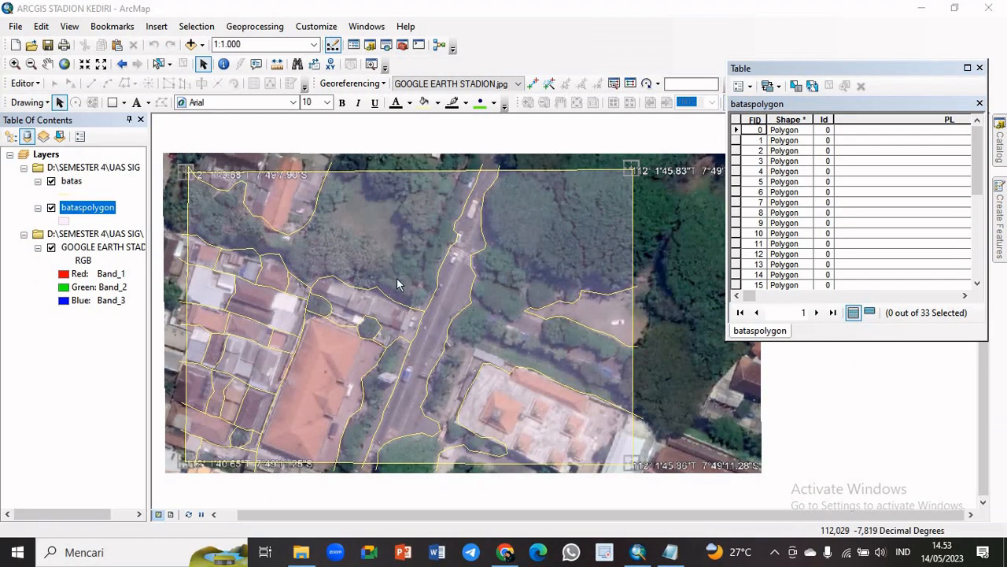
Start an edit session for the bataspolygon layer, continuing past the spatial reference warnings
{"action": "left_click", "coordinate": [31, 84]}
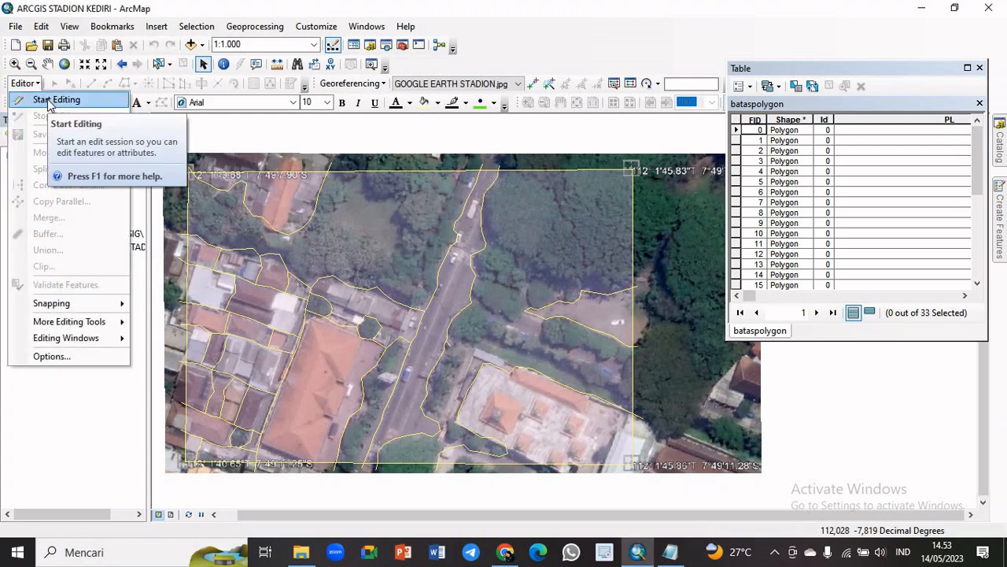
{"action": "left_click", "coordinate": [52, 100]}
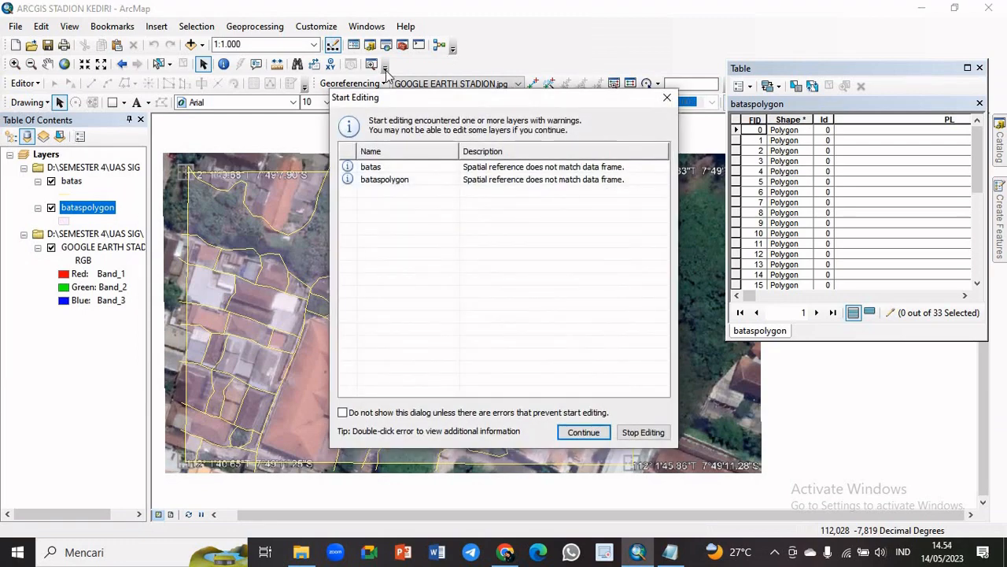
{"action": "left_click", "coordinate": [425, 180]}
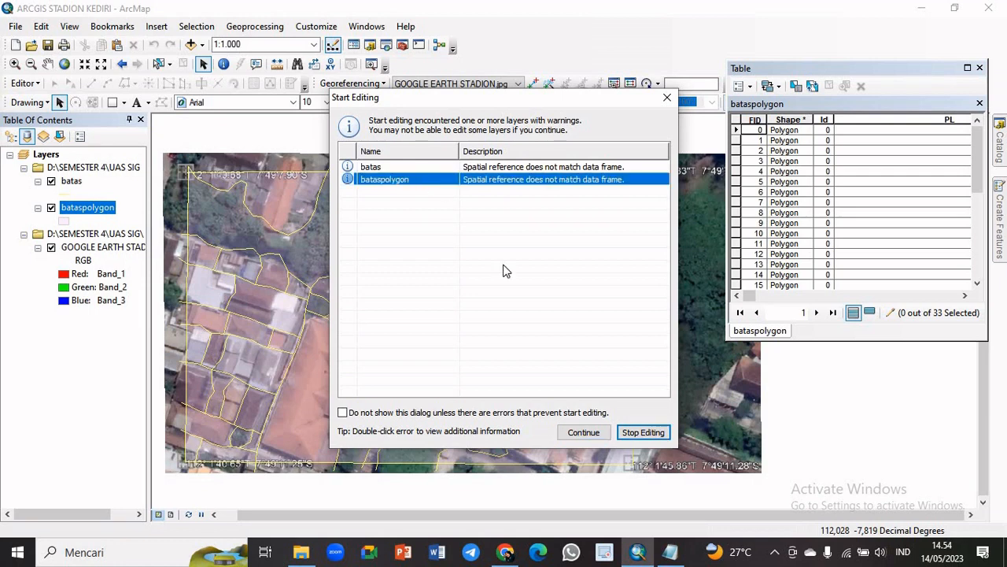
{"action": "left_click", "coordinate": [583, 432]}
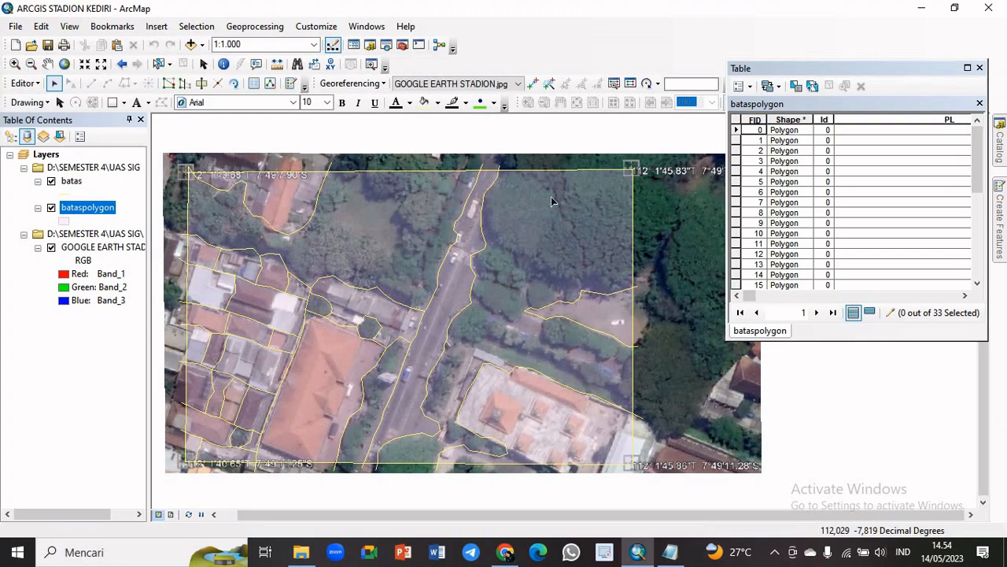
Examine individual bataspolygon areas on the map by selecting the vegetation and large-building polygons one at a time
{"action": "left_click", "coordinate": [403, 228]}
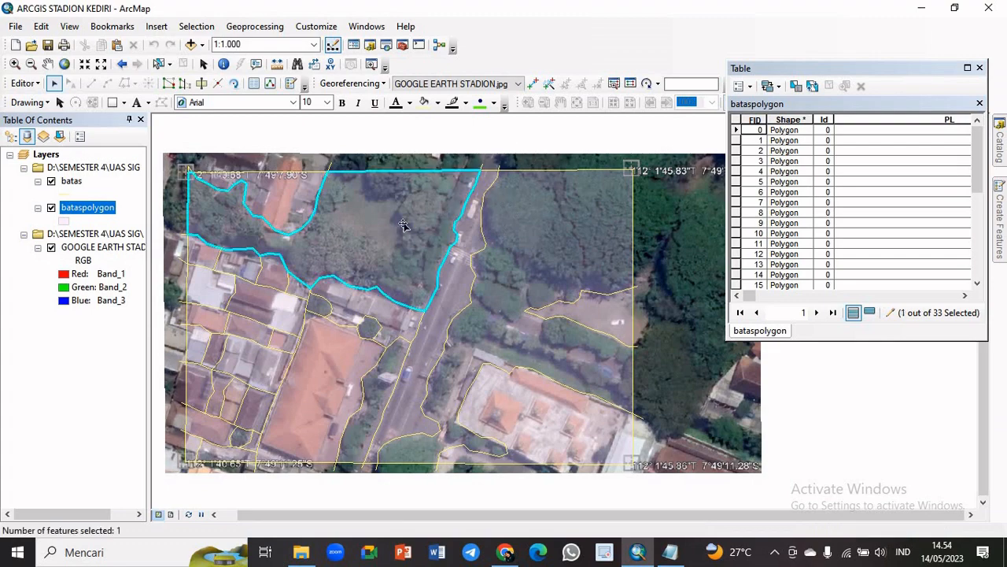
{"action": "left_click", "coordinate": [568, 256]}
{"action": "left_click", "coordinate": [321, 335]}
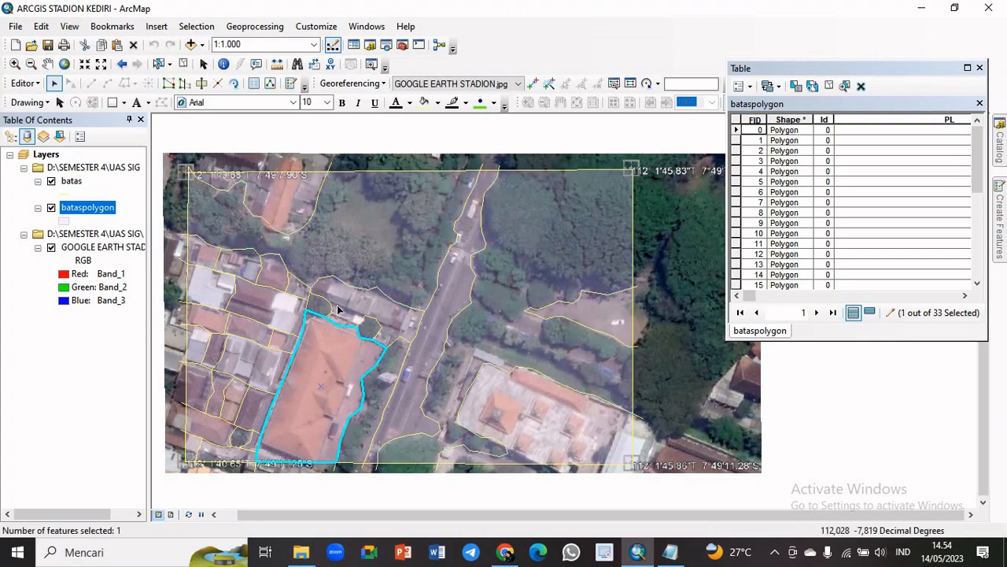
{"action": "left_click", "coordinate": [336, 308]}
{"action": "left_click", "coordinate": [353, 240]}
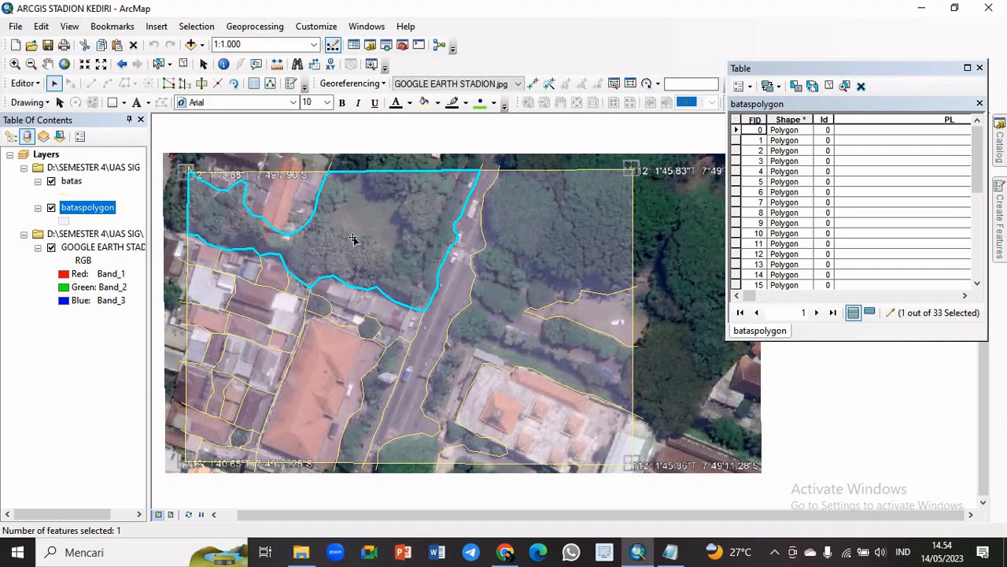
{"action": "left_click", "coordinate": [539, 258]}
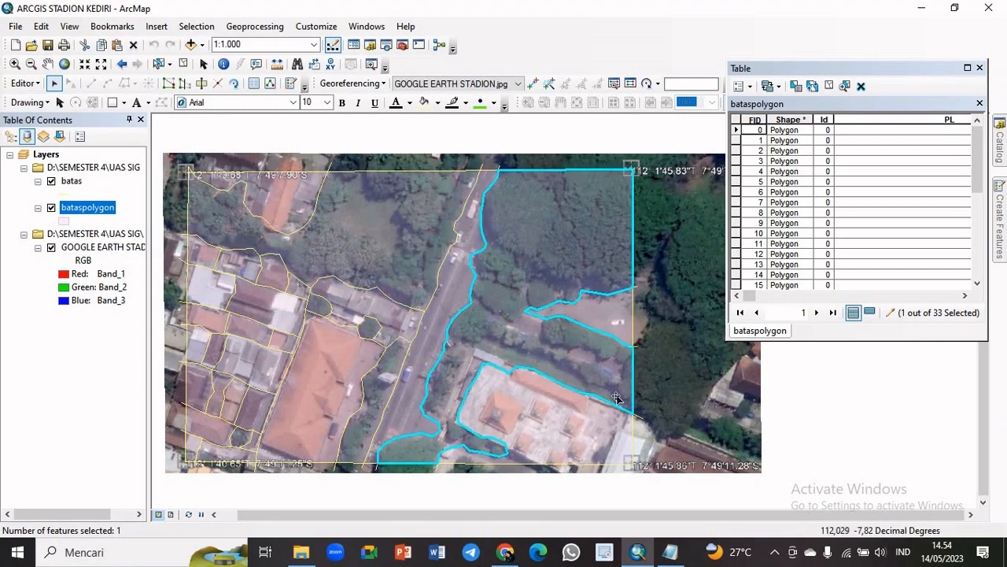
{"action": "left_click", "coordinate": [418, 260]}
{"action": "left_click", "coordinate": [332, 355]}
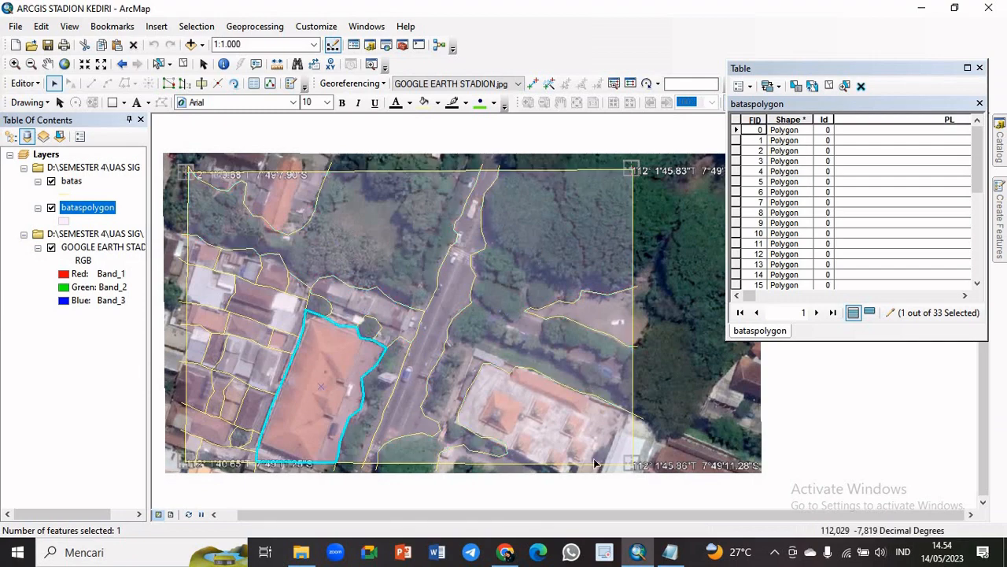
Read the land-use categories in Notepad's MACAM PENGGUNAAN LAHAN file and return to ArcMap to examine which polygons are green open space (RTH)
{"action": "left_click", "coordinate": [670, 553]}
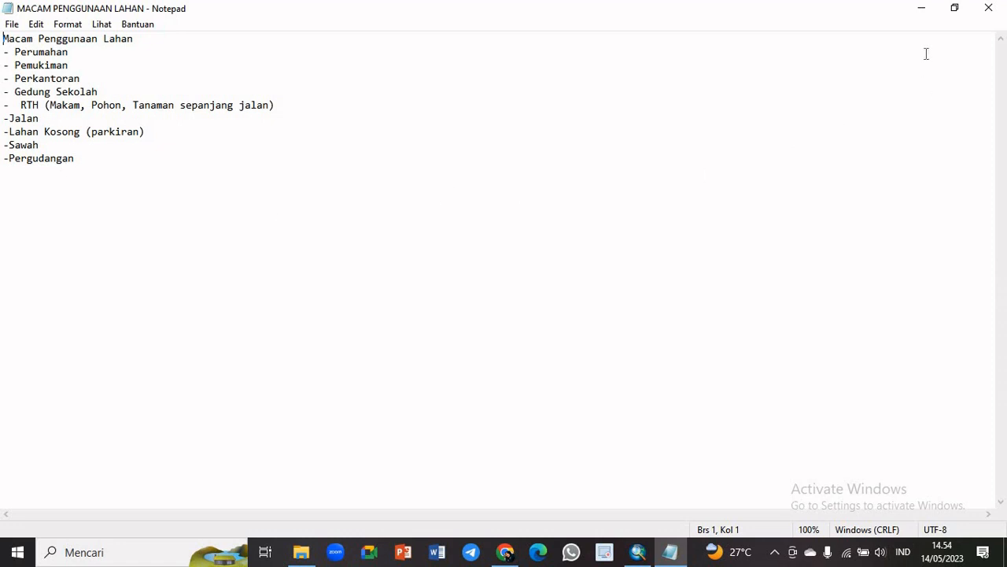
{"action": "left_click", "coordinate": [920, 12]}
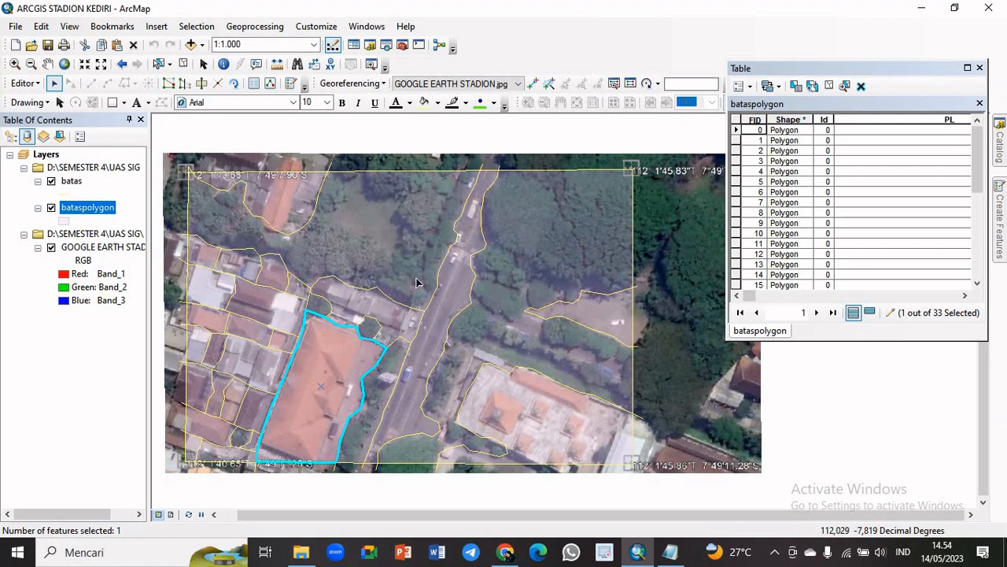
{"action": "left_click", "coordinate": [400, 254]}
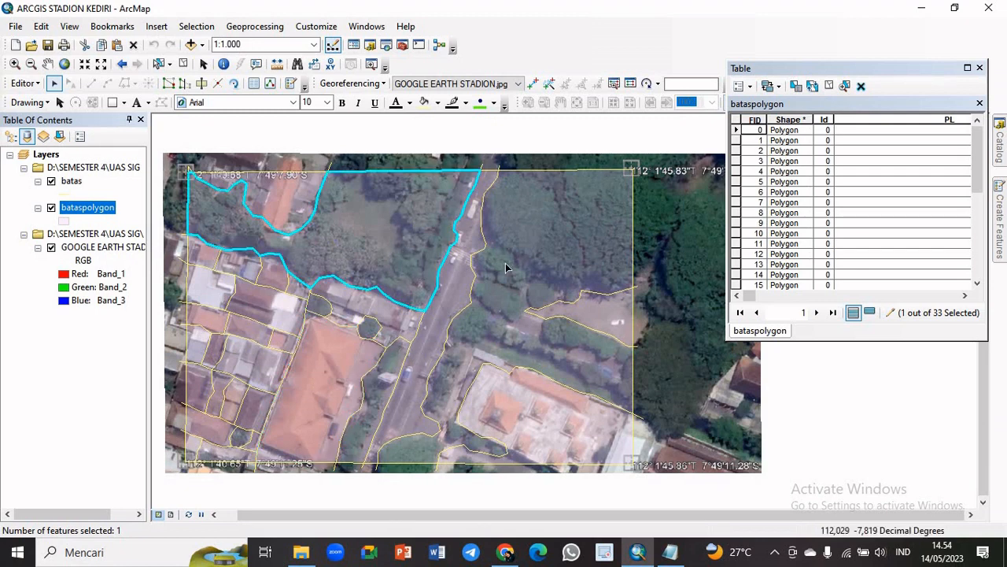
{"action": "left_click", "coordinate": [506, 268]}
{"action": "left_click", "coordinate": [327, 310]}
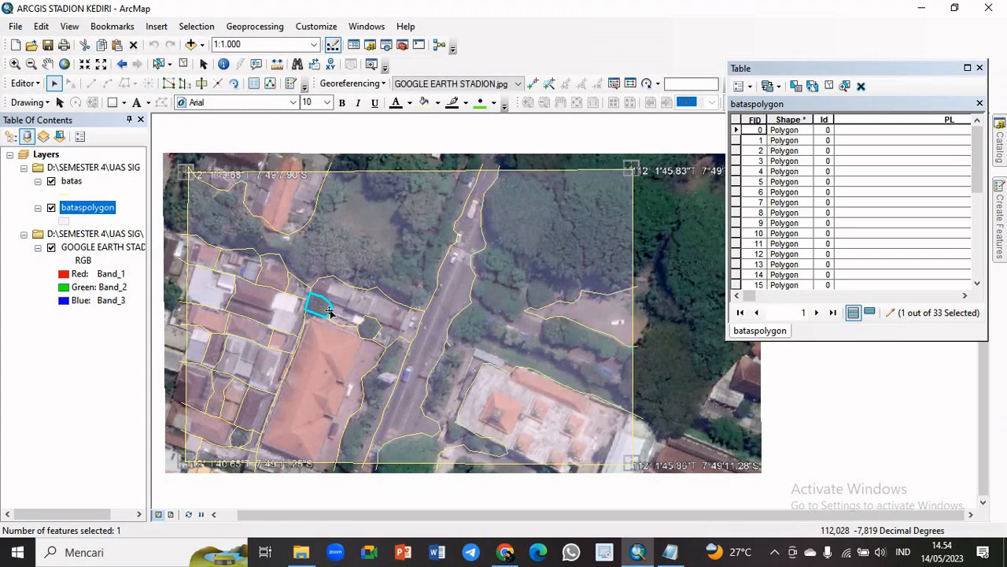
{"action": "left_click", "coordinate": [381, 233]}
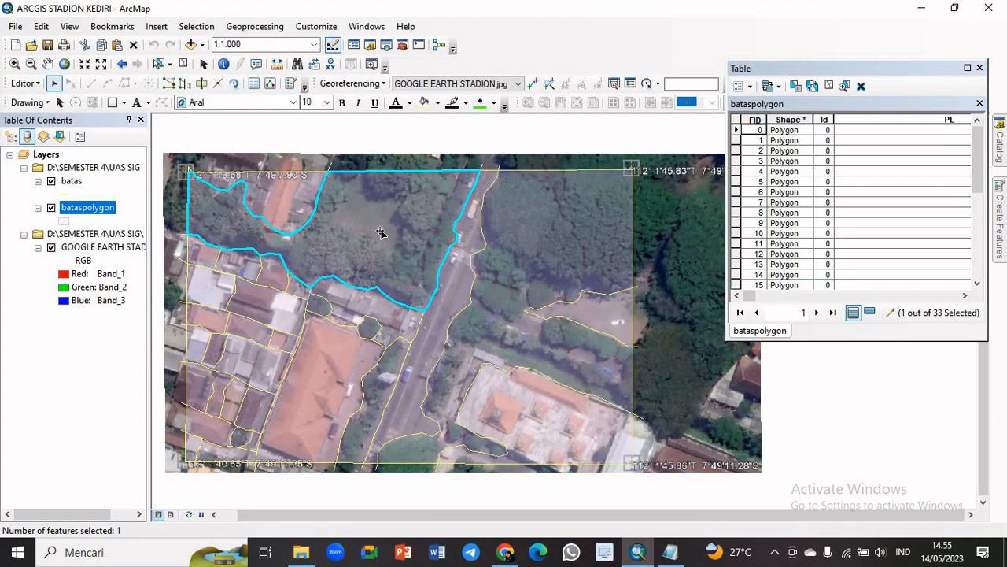
{"action": "left_click", "coordinate": [554, 263]}
{"action": "left_click", "coordinate": [393, 247]}
{"action": "left_click", "coordinate": [524, 252]}
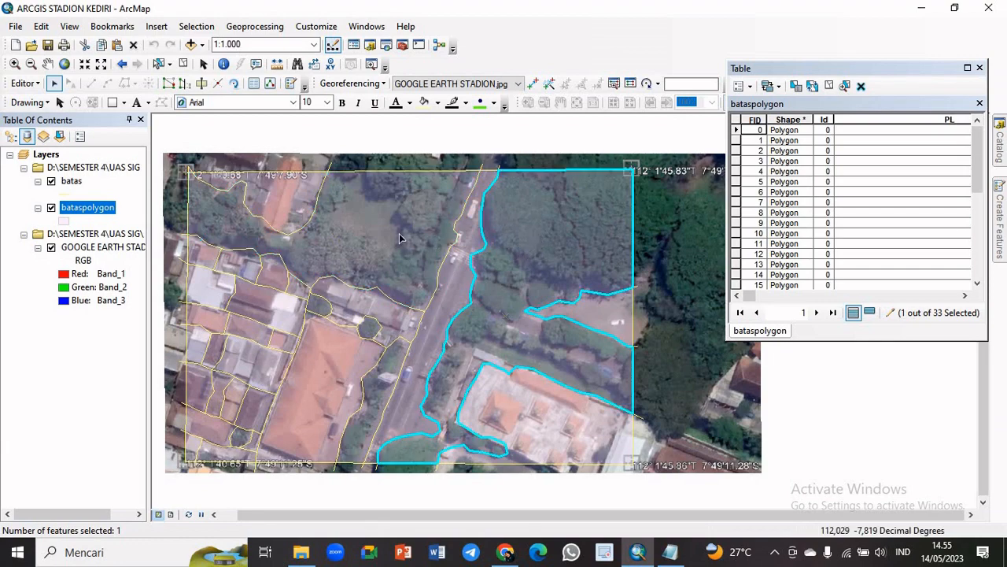
{"action": "left_click", "coordinate": [399, 235]}
{"action": "left_click", "coordinate": [375, 385]}
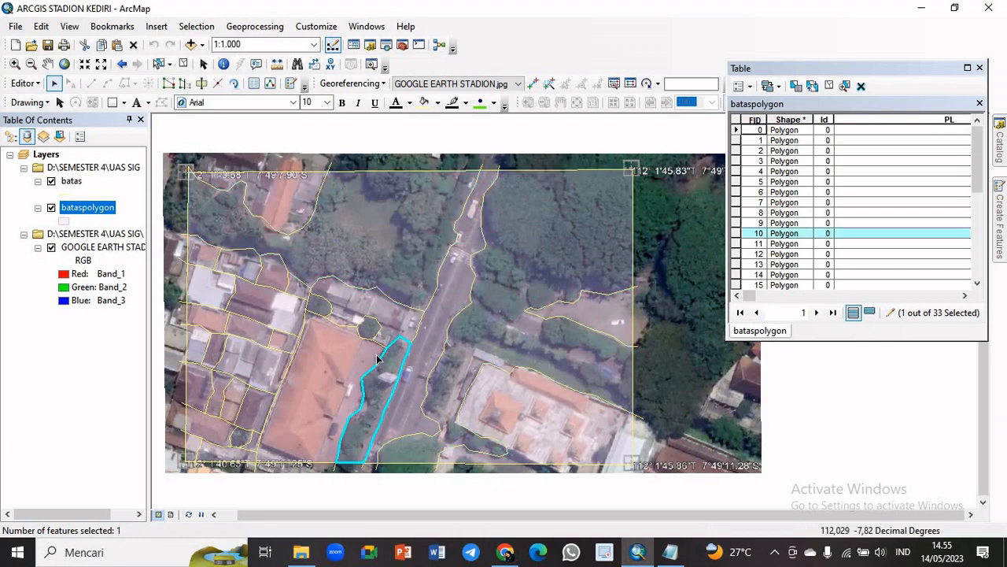
{"action": "left_click", "coordinate": [368, 329]}
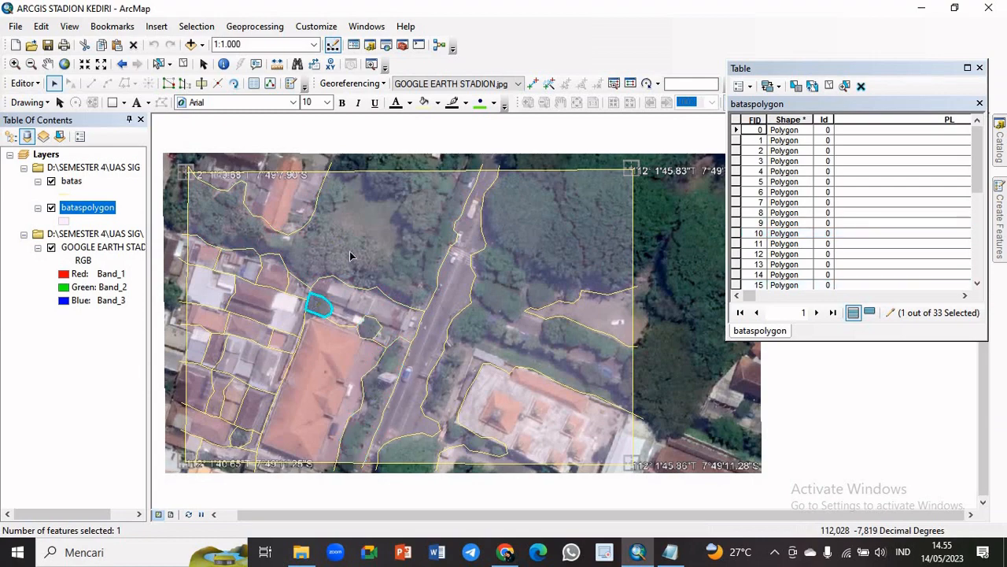
{"action": "left_click", "coordinate": [504, 252]}
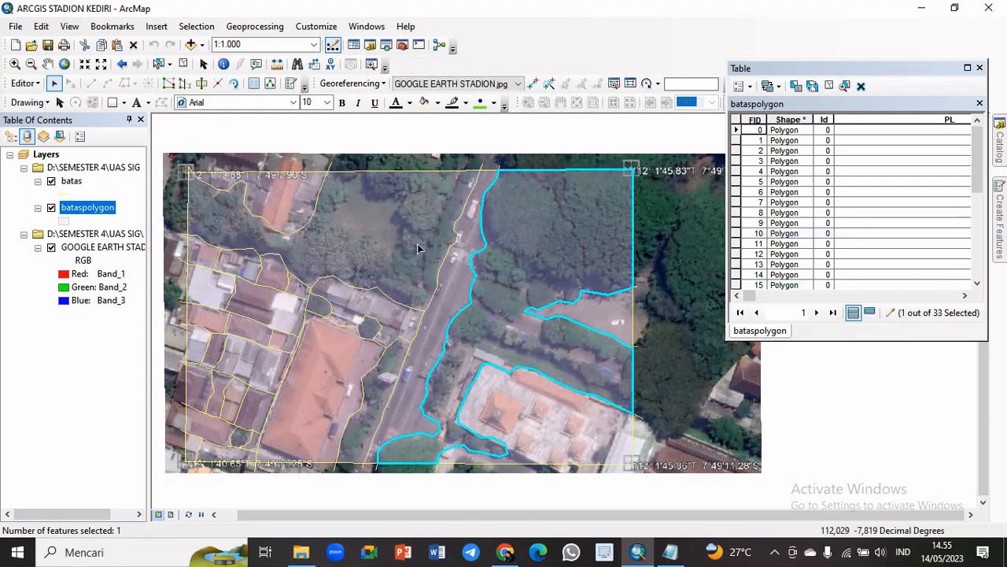
{"action": "left_click", "coordinate": [418, 245]}
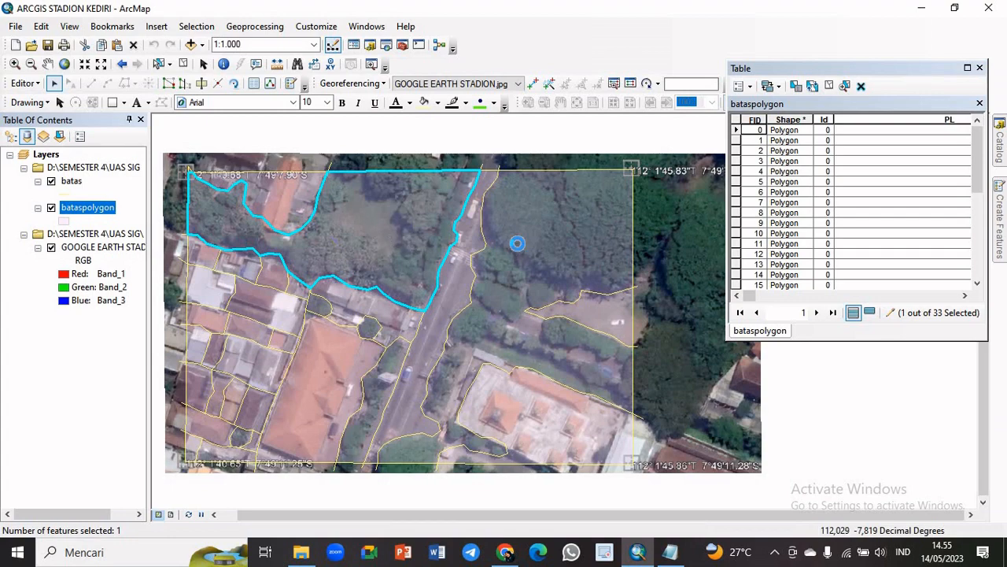
{"action": "left_click", "coordinate": [518, 243]}
{"action": "left_click", "coordinate": [398, 229]}
{"action": "left_click", "coordinate": [562, 271]}
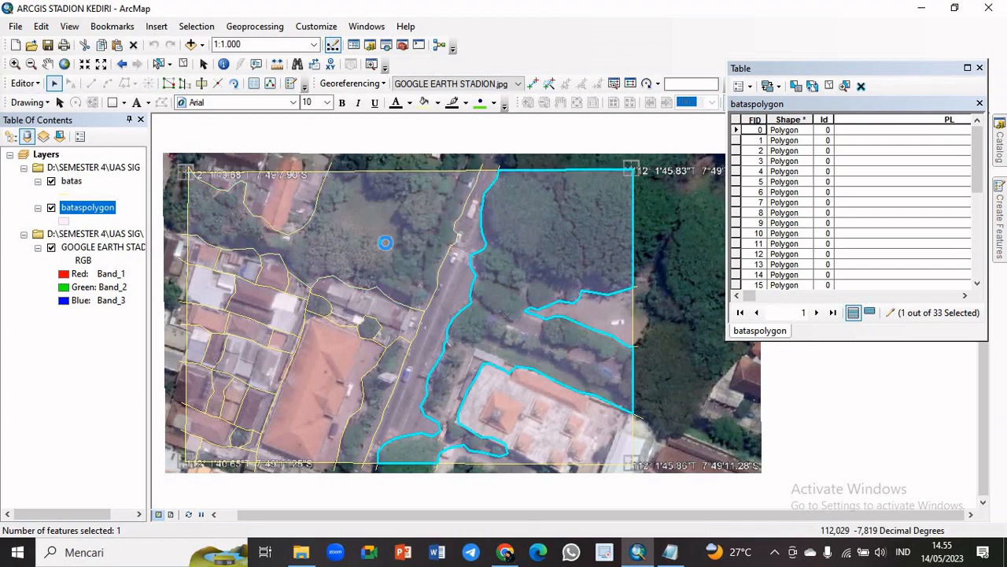
Select the six vegetation polygons together: the two large areas flanking the road, the roadside tree strip and the three small tree patches
{"action": "left_click", "coordinate": [386, 243]}
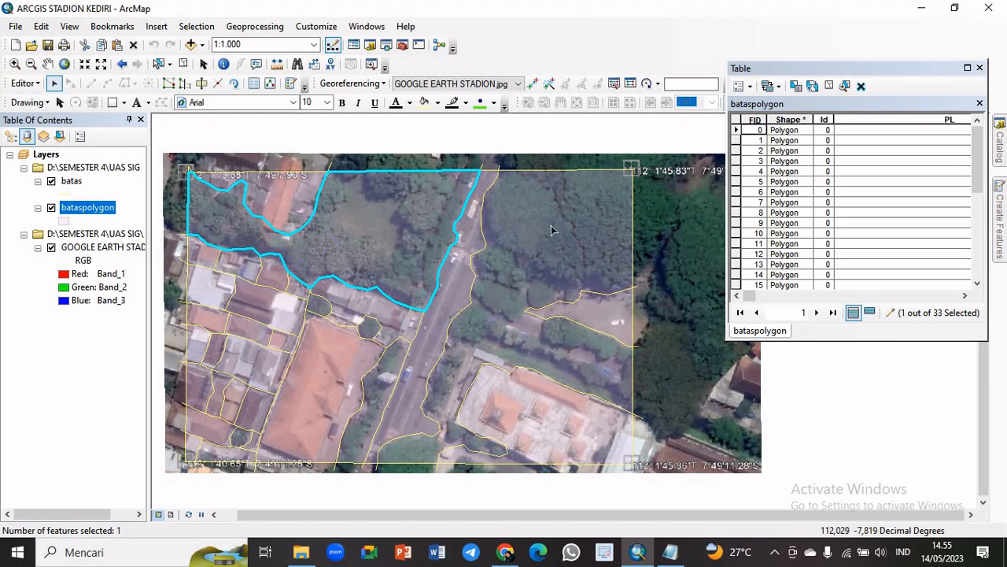
{"action": "left_click", "coordinate": [540, 246], "text": "shift"}
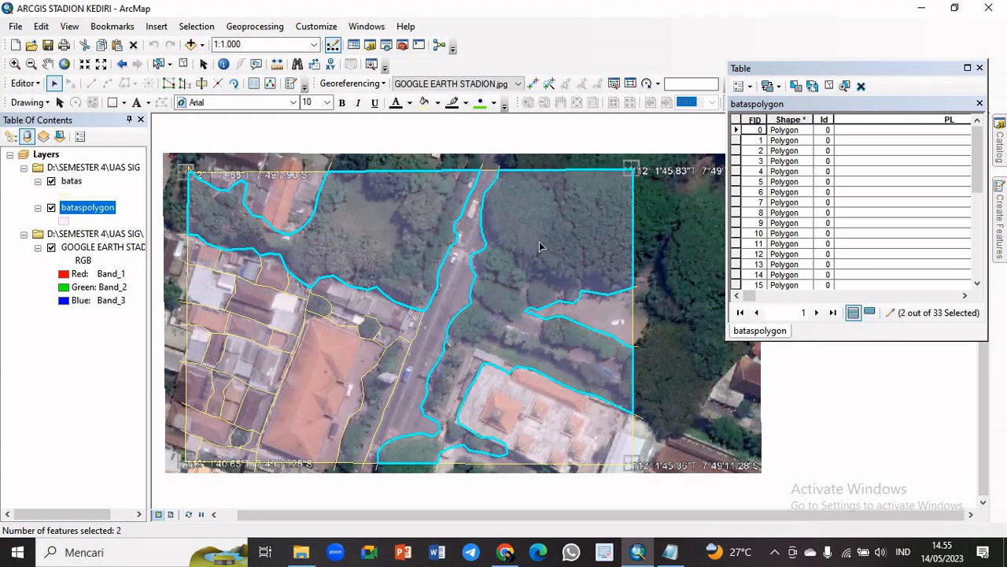
{"action": "left_click", "coordinate": [319, 310], "text": "shift"}
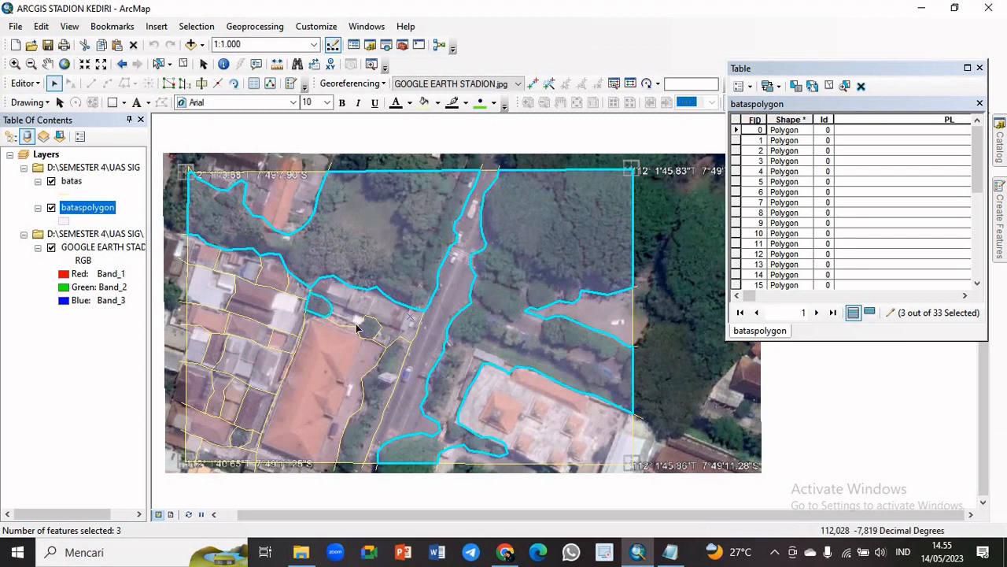
{"action": "left_click", "coordinate": [369, 331], "text": "shift"}
{"action": "left_click", "coordinate": [388, 384], "text": "shift"}
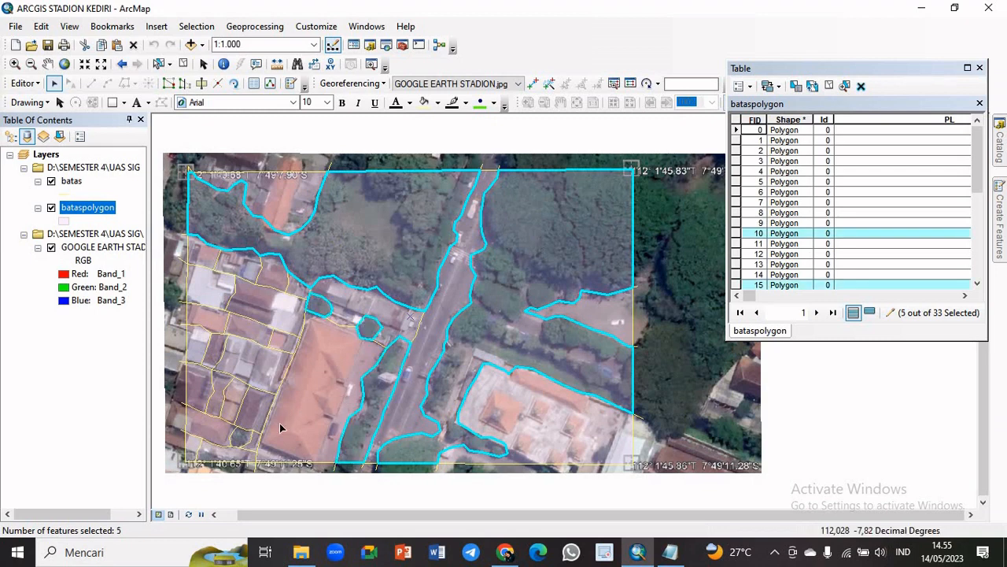
{"action": "left_click", "coordinate": [241, 437], "text": "shift"}
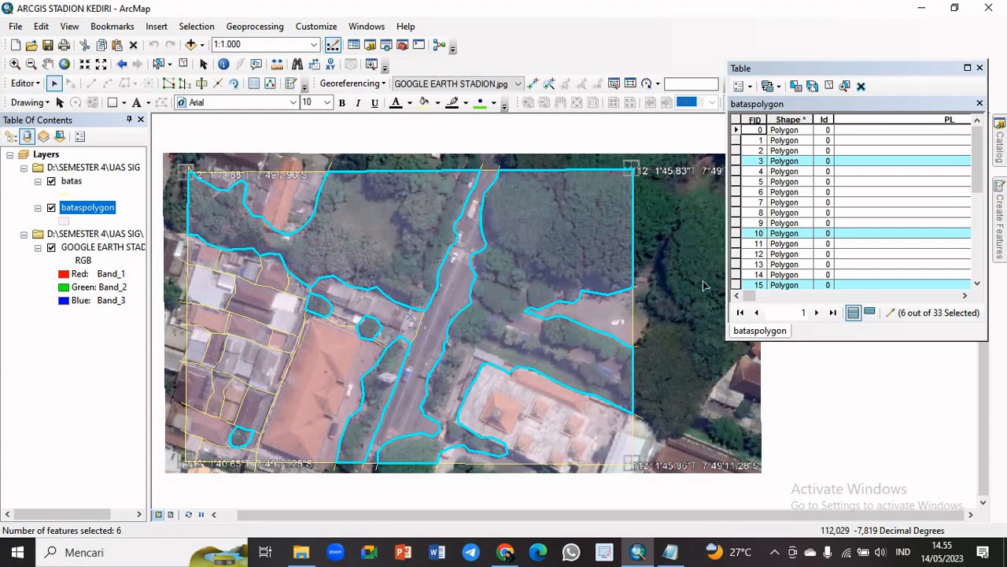
Show only the selected records and use the Field Calculator to set their PL value to "Ruang Terbuka Hijau"
{"action": "left_click", "coordinate": [870, 314]}
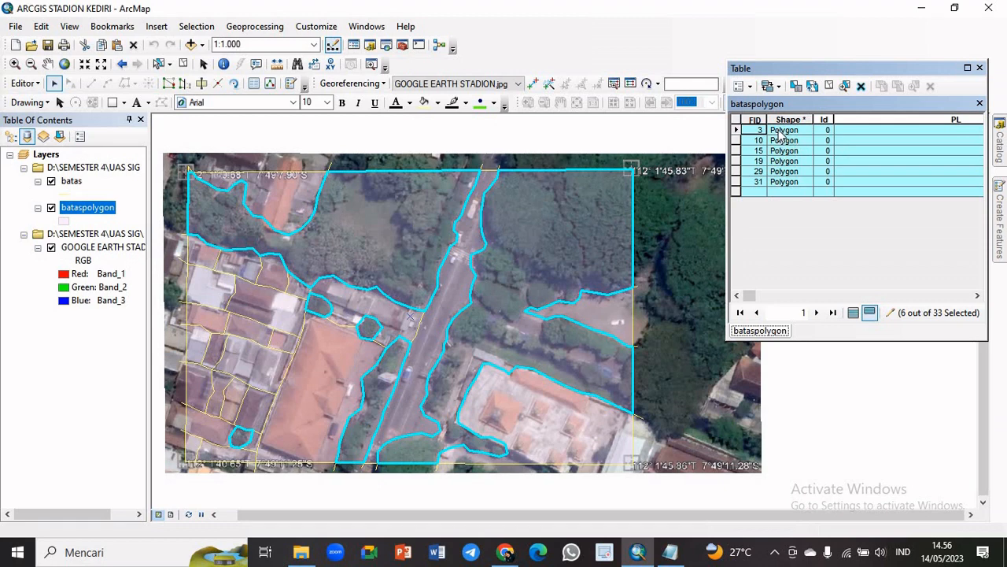
{"action": "right_click", "coordinate": [871, 115]}
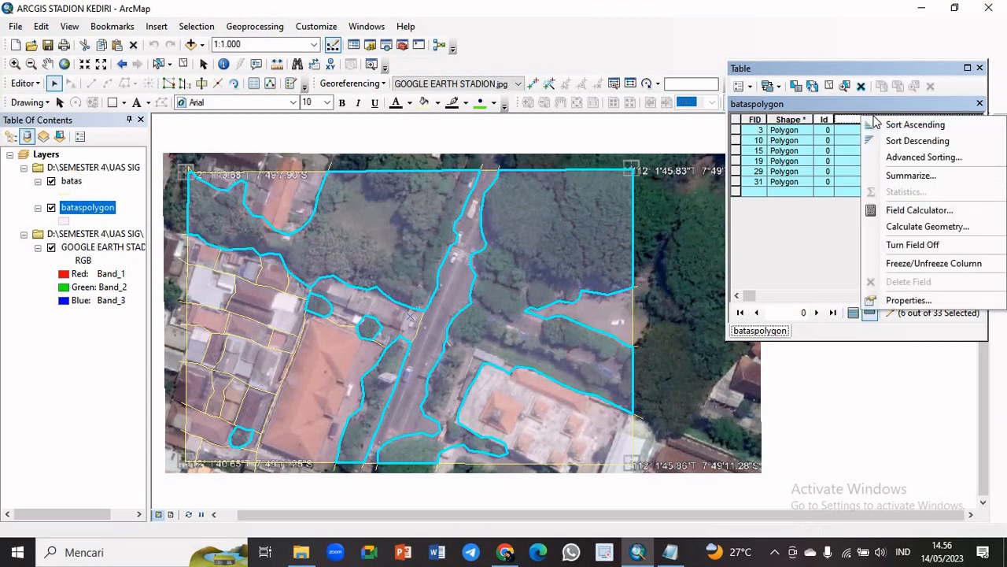
{"action": "left_click", "coordinate": [893, 211]}
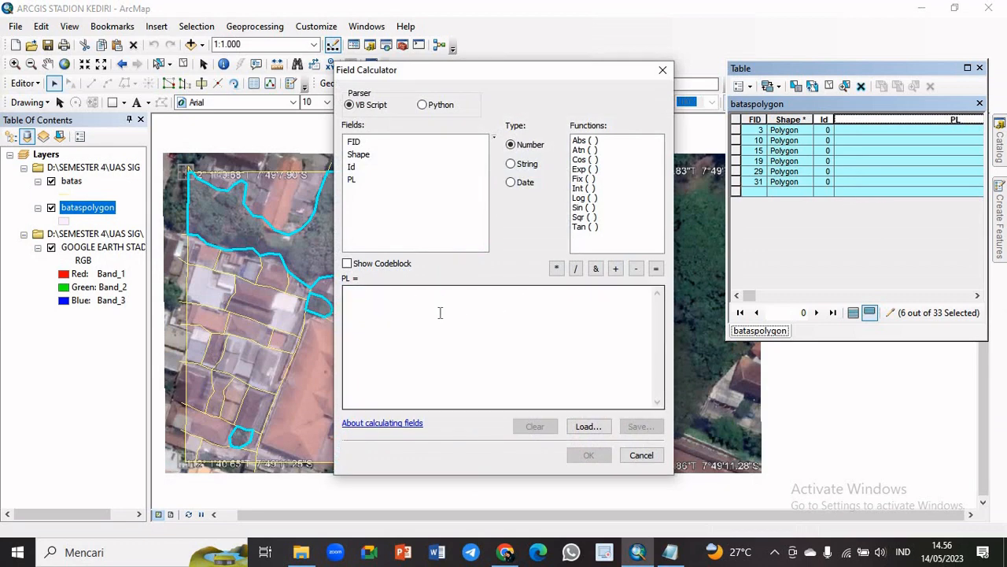
{"action": "left_click", "coordinate": [403, 299]}
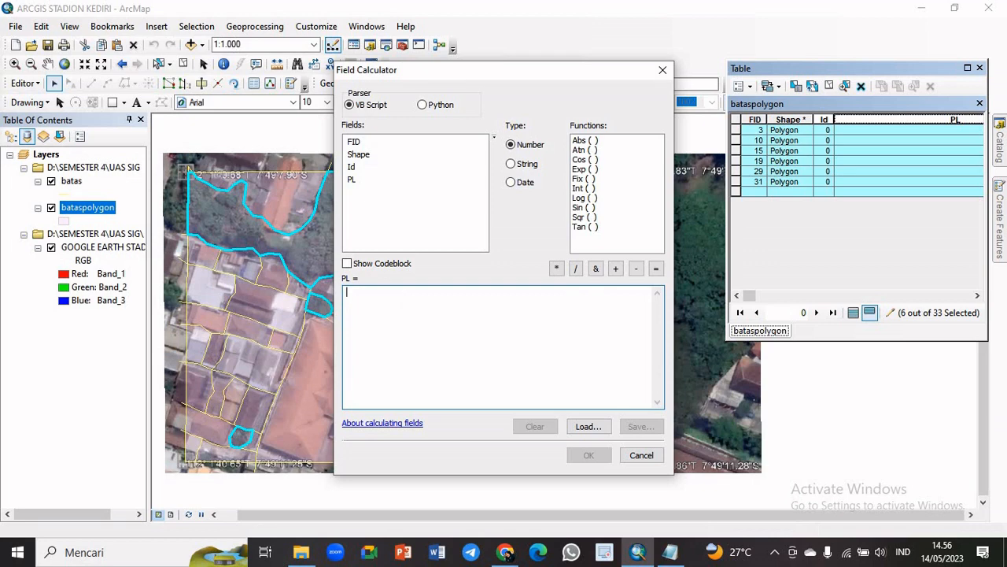
{"action": "type", "text": "\"R"}
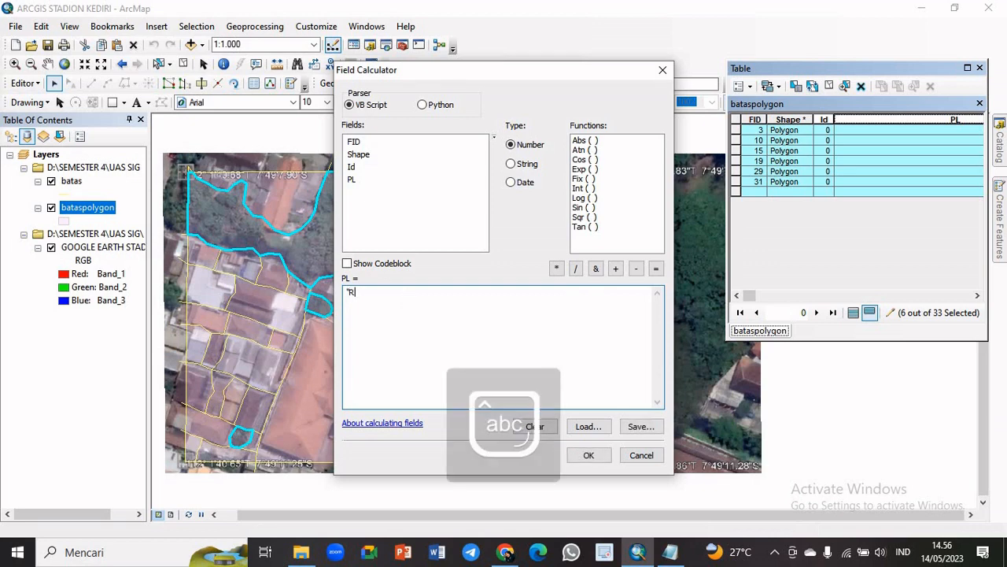
{"action": "type", "text": "uang Terbuka Hijau\""}
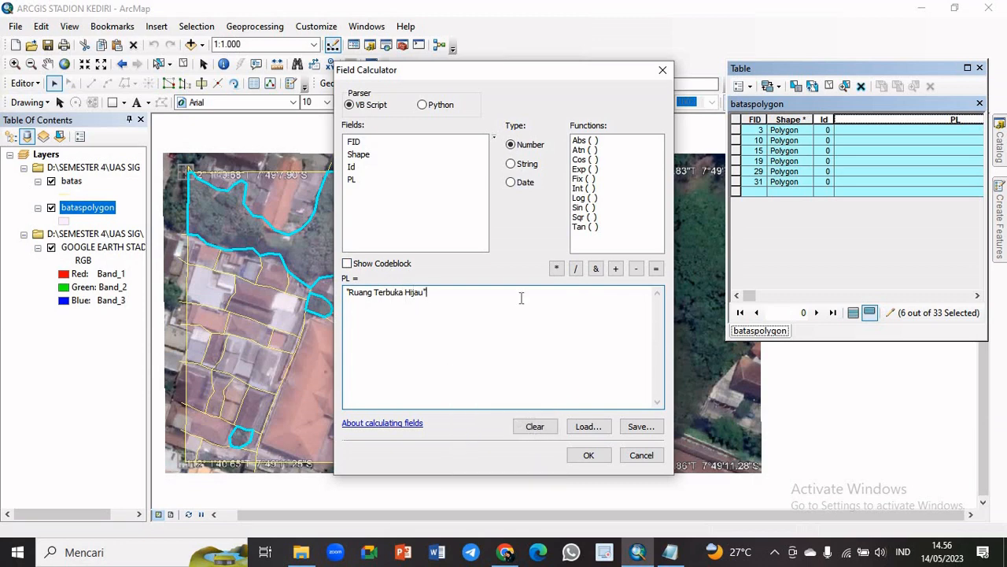
{"action": "left_click", "coordinate": [590, 455]}
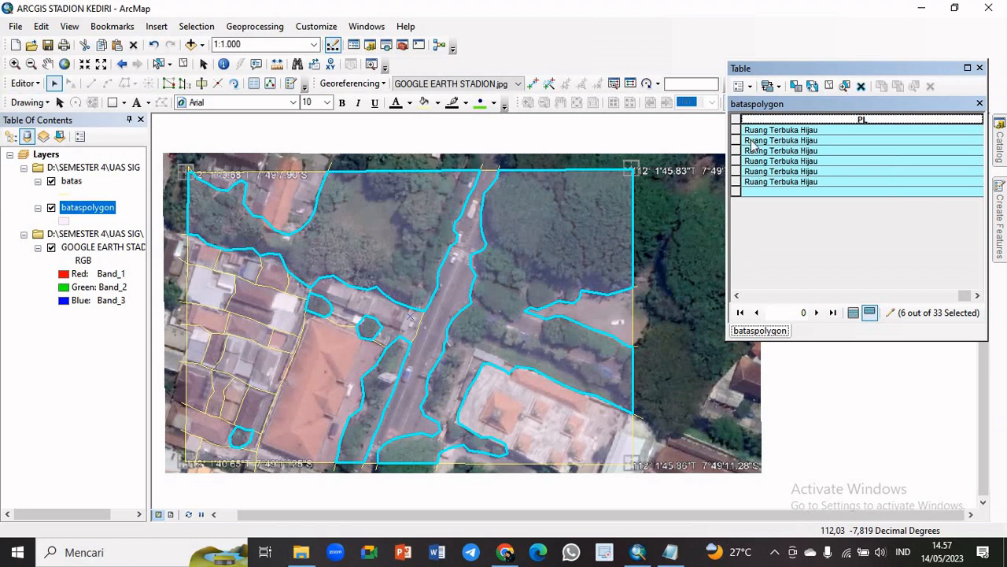
Review the PL entries across the bataspolygon records, clear the selection and show all records again
{"action": "scroll", "coordinate": [805, 252], "scroll_direction": "left", "scroll_amount": 3}
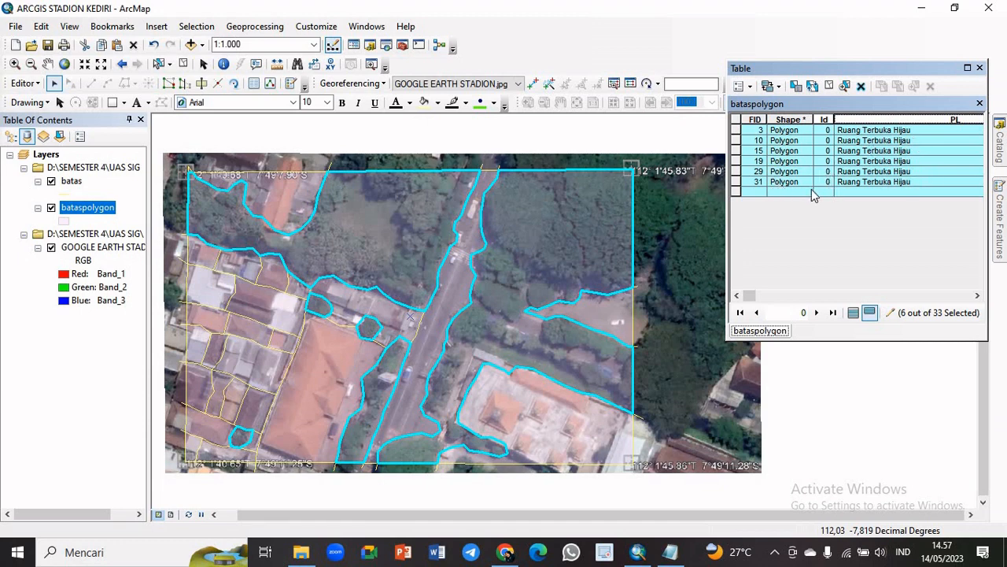
{"action": "left_click", "coordinate": [856, 313]}
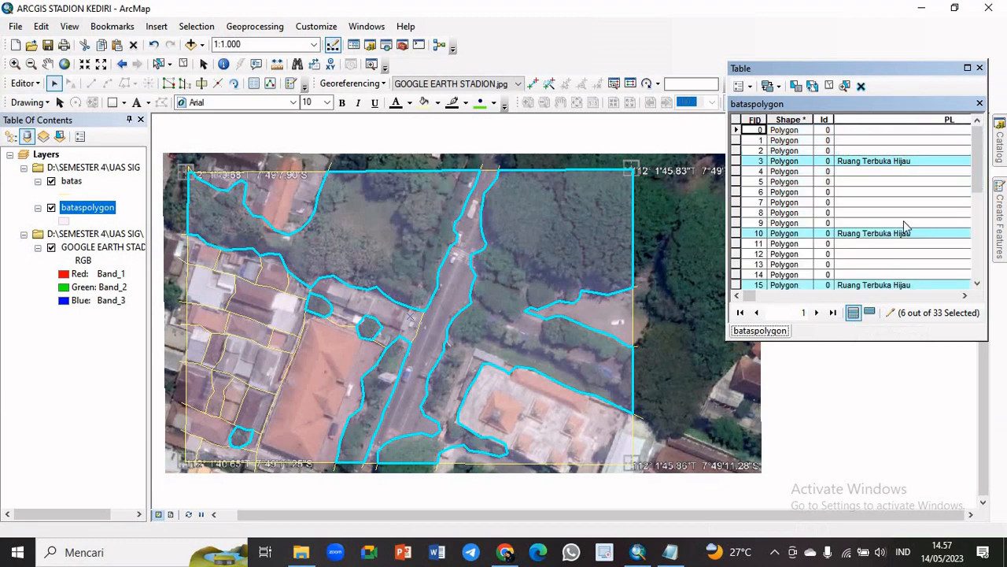
{"action": "left_click_drag", "start_coordinate": [976, 186], "coordinate": [981, 254]}
{"action": "scroll", "coordinate": [981, 254], "scroll_direction": "up", "scroll_amount": 3}
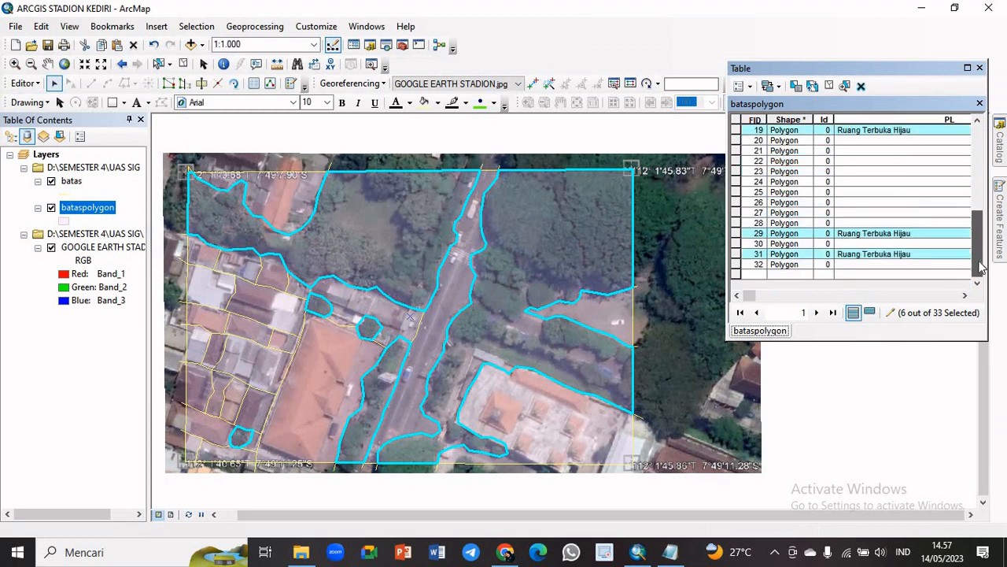
{"action": "scroll", "coordinate": [981, 240], "scroll_direction": "down", "scroll_amount": 3}
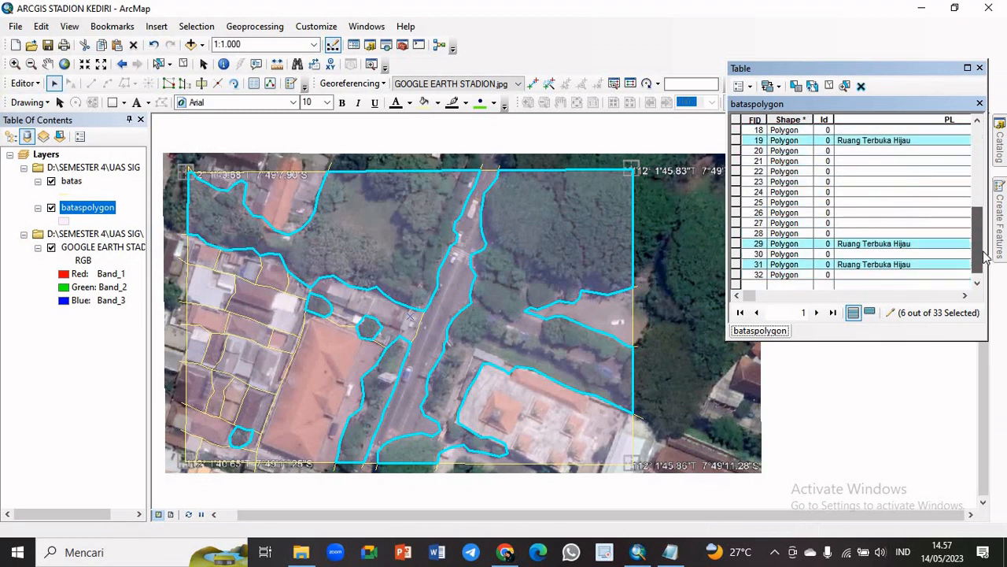
{"action": "left_click", "coordinate": [869, 312]}
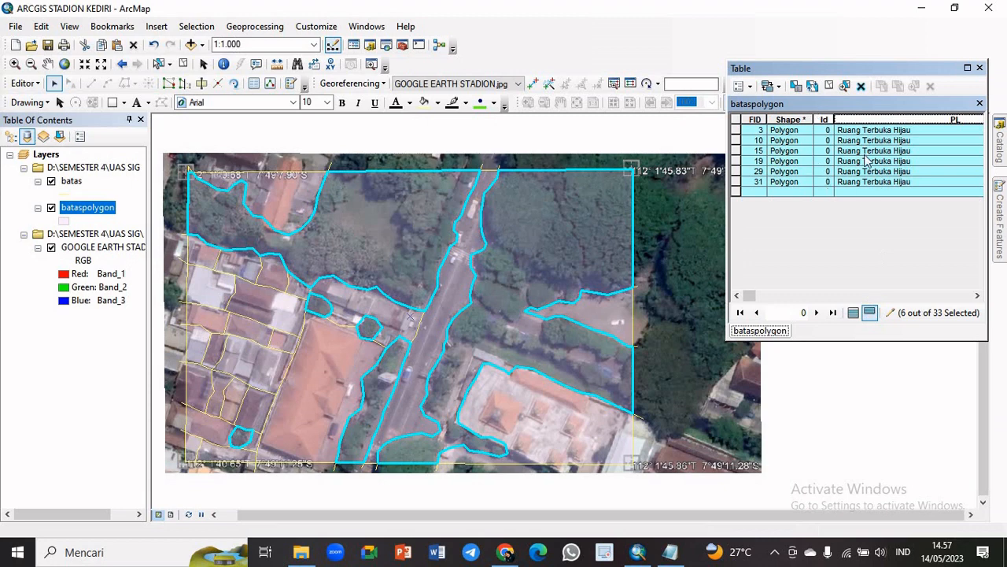
{"action": "left_click", "coordinate": [832, 87]}
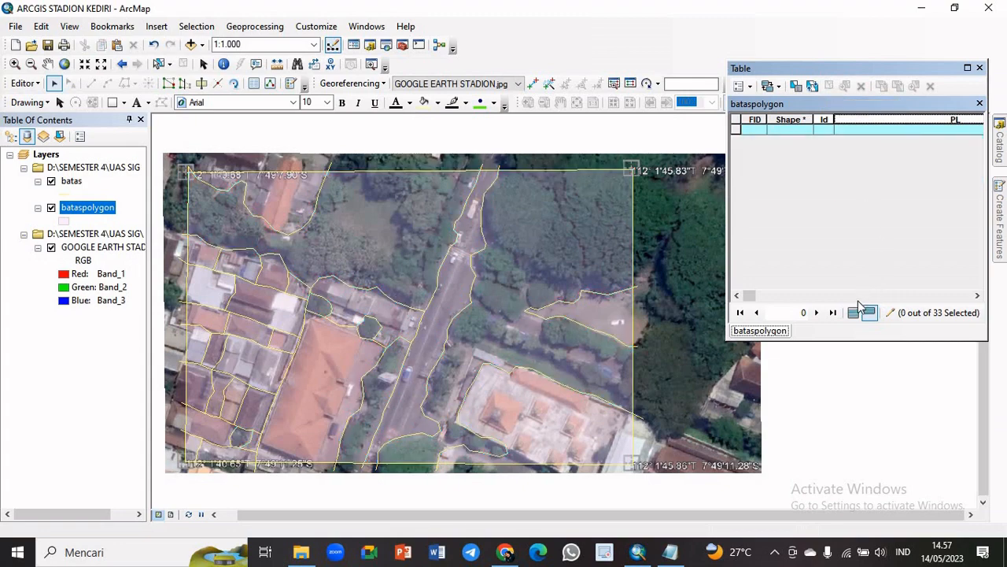
{"action": "left_click", "coordinate": [856, 313]}
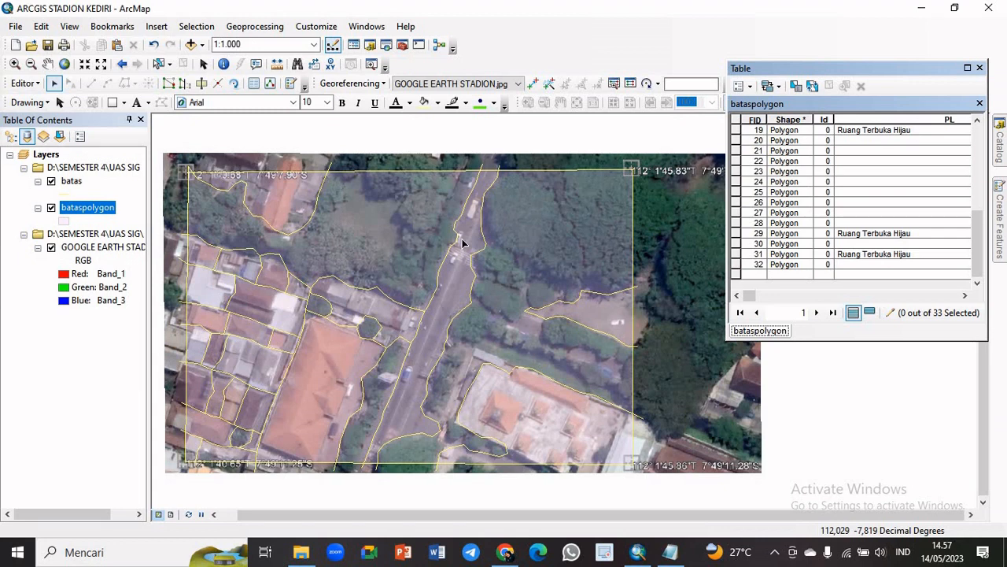
Select all the housing polygons west of the road together, leaving out the tree patches and the large orange-roofed building
{"action": "left_click", "coordinate": [278, 206]}
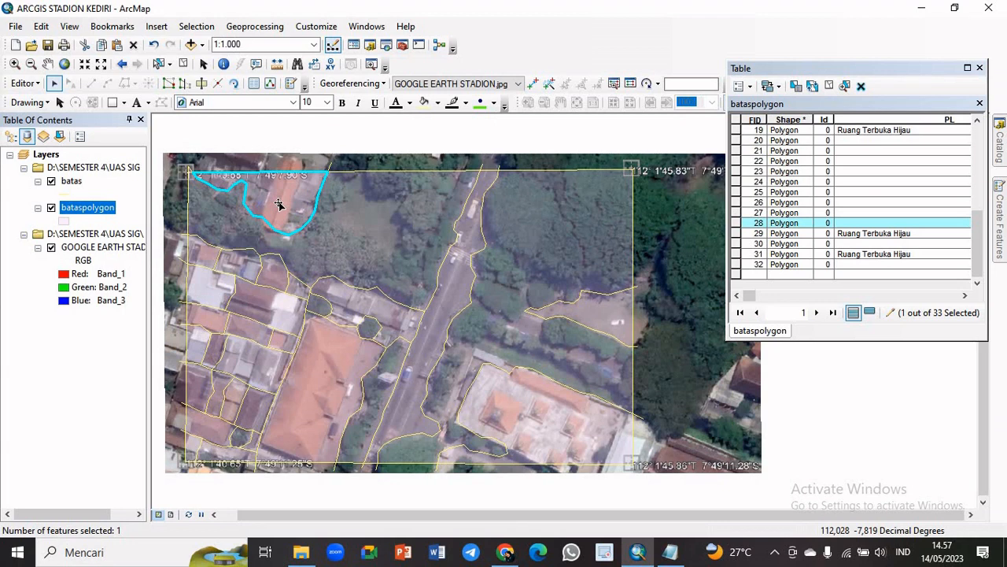
{"action": "left_click", "coordinate": [217, 265], "text": "shift"}
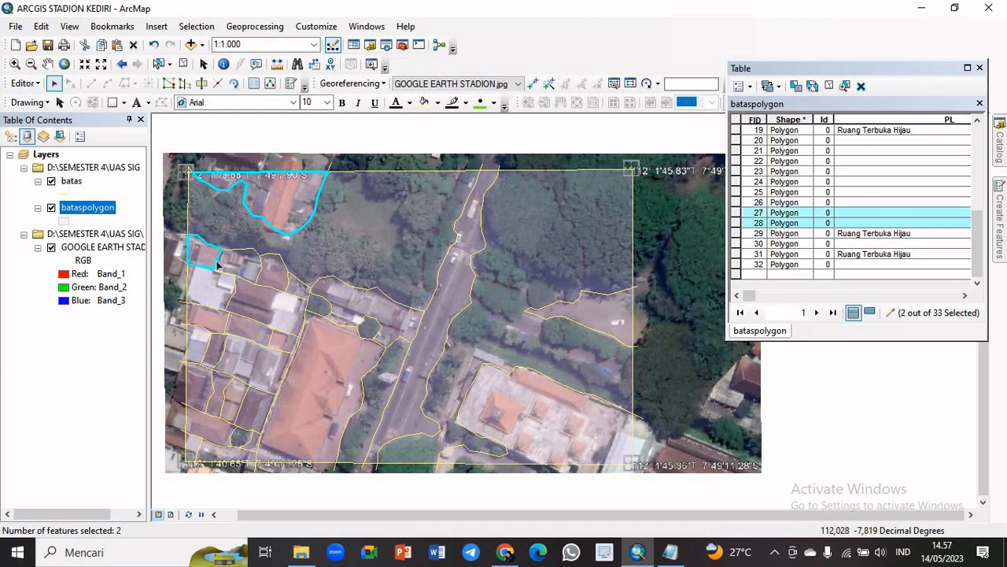
{"action": "left_click", "coordinate": [242, 273], "text": "shift"}
{"action": "left_click", "coordinate": [276, 283], "text": "shift"}
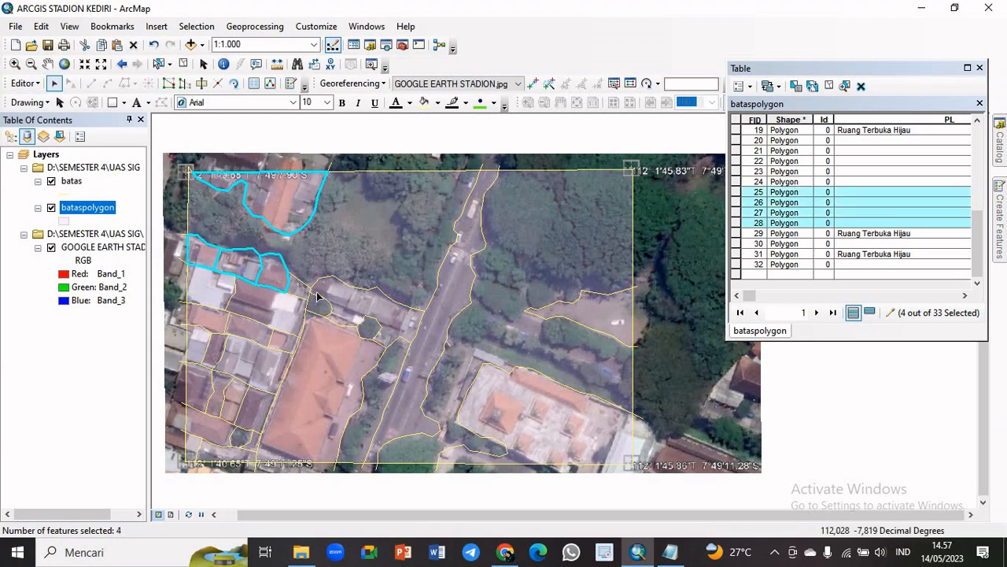
{"action": "left_click", "coordinate": [301, 292], "text": "shift"}
{"action": "left_click", "coordinate": [341, 295], "text": "shift"}
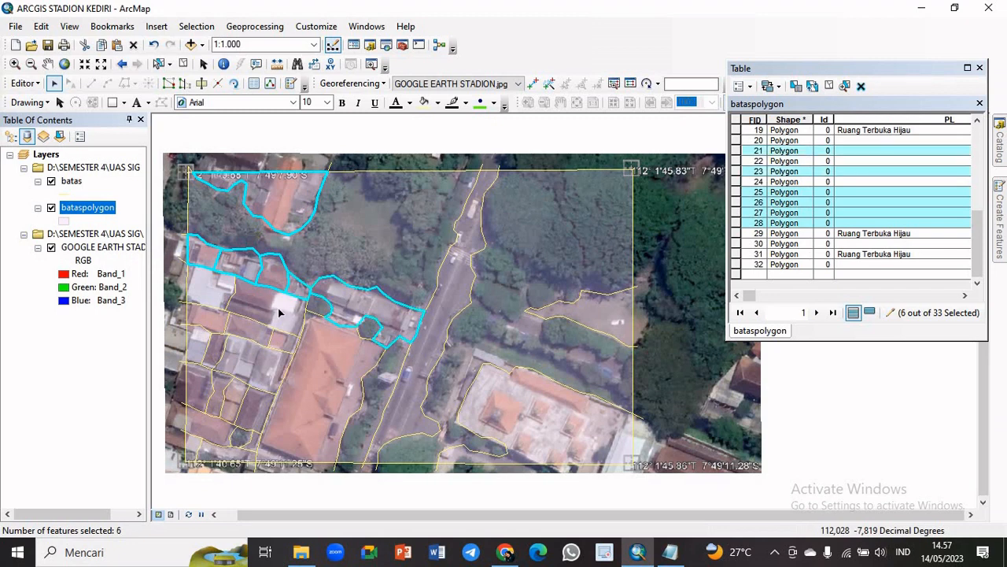
{"action": "left_click", "coordinate": [272, 305], "text": "shift"}
{"action": "left_click", "coordinate": [209, 299], "text": "shift"}
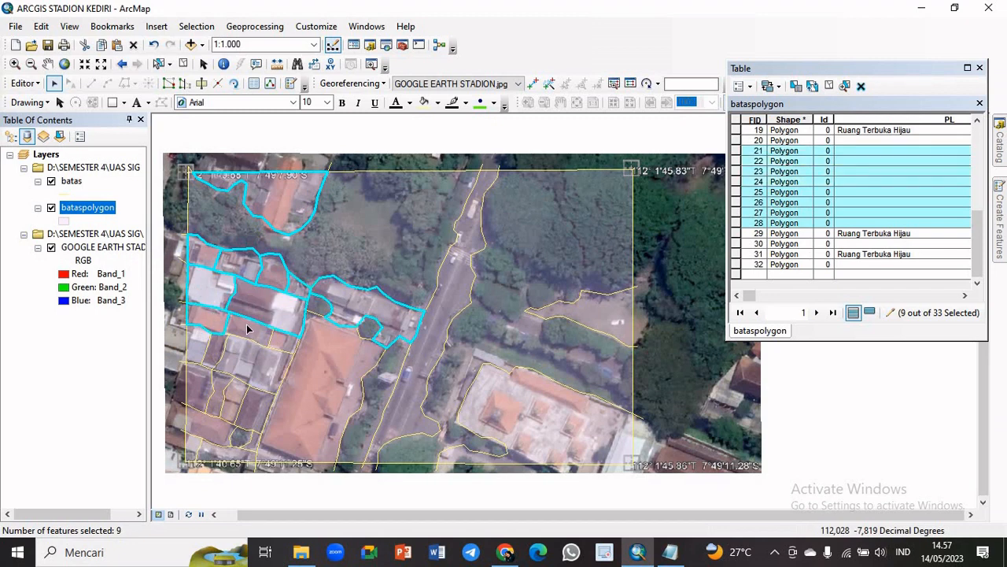
{"action": "left_click", "coordinate": [291, 342], "text": "shift"}
{"action": "left_click", "coordinate": [282, 362], "text": "shift"}
{"action": "left_click", "coordinate": [214, 352], "text": "shift"}
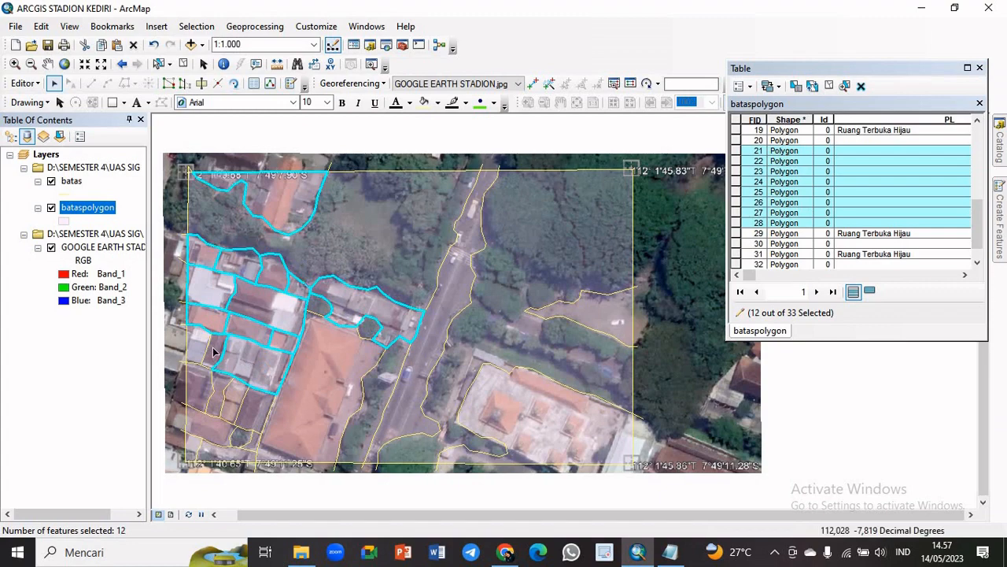
{"action": "left_click", "coordinate": [201, 341], "text": "shift"}
{"action": "left_click", "coordinate": [196, 346], "text": "shift"}
{"action": "left_click", "coordinate": [199, 384], "text": "shift"}
{"action": "left_click", "coordinate": [220, 384], "text": "shift"}
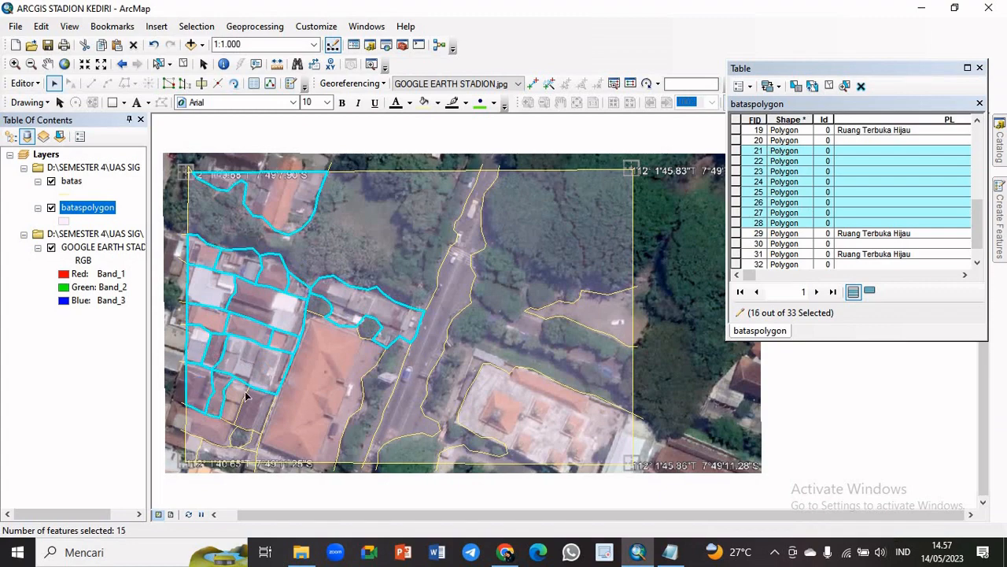
{"action": "left_click", "coordinate": [240, 398], "text": "shift"}
{"action": "left_click", "coordinate": [258, 408], "text": "shift"}
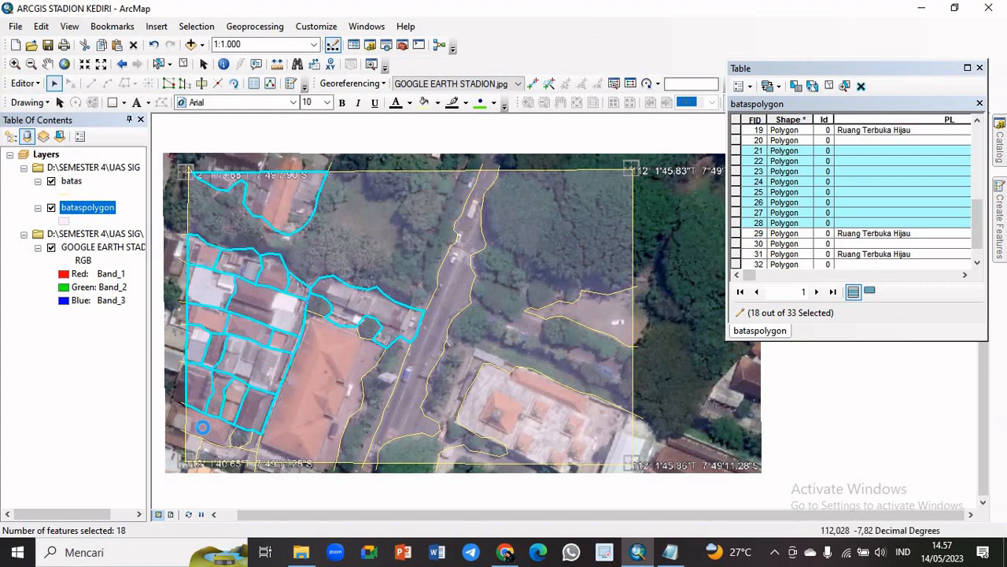
{"action": "left_click", "coordinate": [202, 427], "text": "shift"}
{"action": "left_click", "coordinate": [247, 457], "text": "shift"}
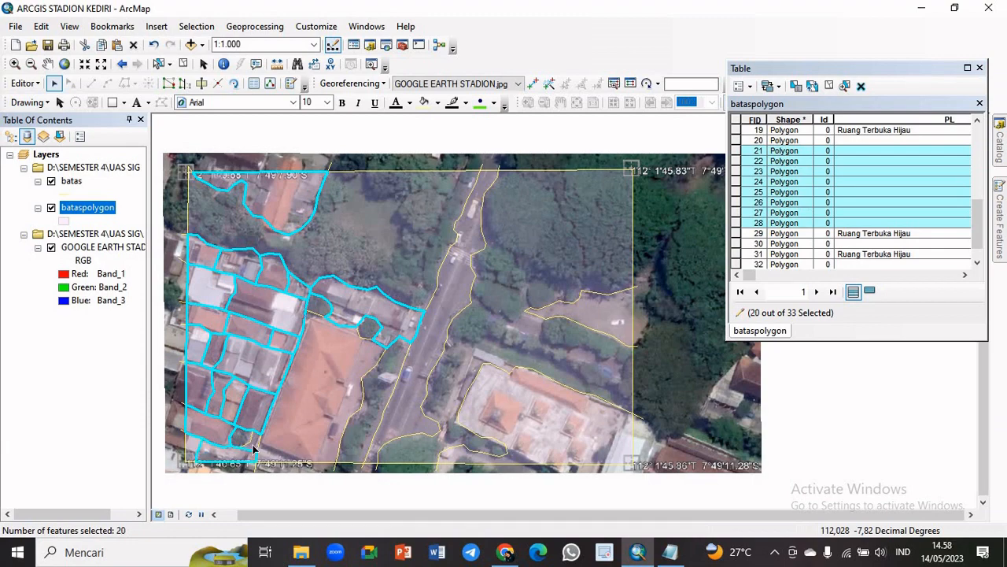
{"action": "left_click", "coordinate": [225, 457], "text": "shift"}
{"action": "left_click", "coordinate": [233, 439], "text": "shift"}
{"action": "left_click", "coordinate": [201, 451], "text": "shift"}
{"action": "left_click", "coordinate": [192, 453], "text": "shift"}
{"action": "left_click", "coordinate": [366, 315], "text": "shift"}
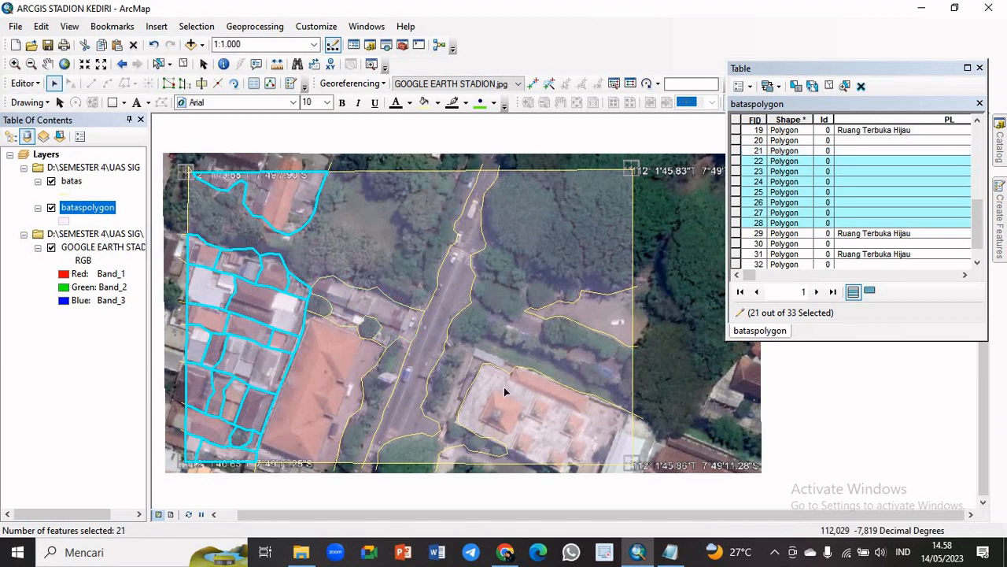
{"action": "left_click", "coordinate": [356, 310], "text": "shift"}
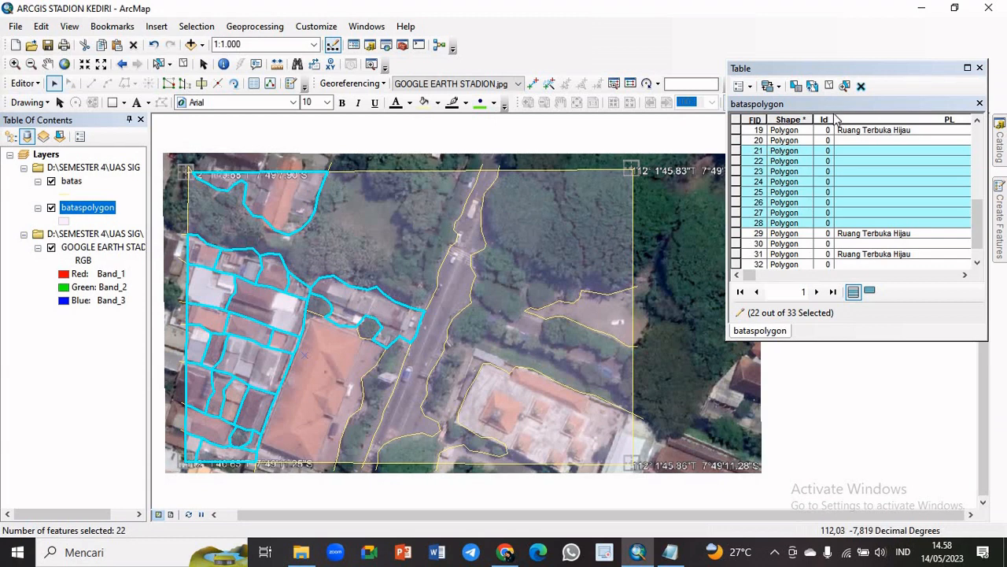
Show only the selected housing records, use the Field Calculator to set their PL value to "Pemukiman", and clear the selection
{"action": "left_click", "coordinate": [870, 293]}
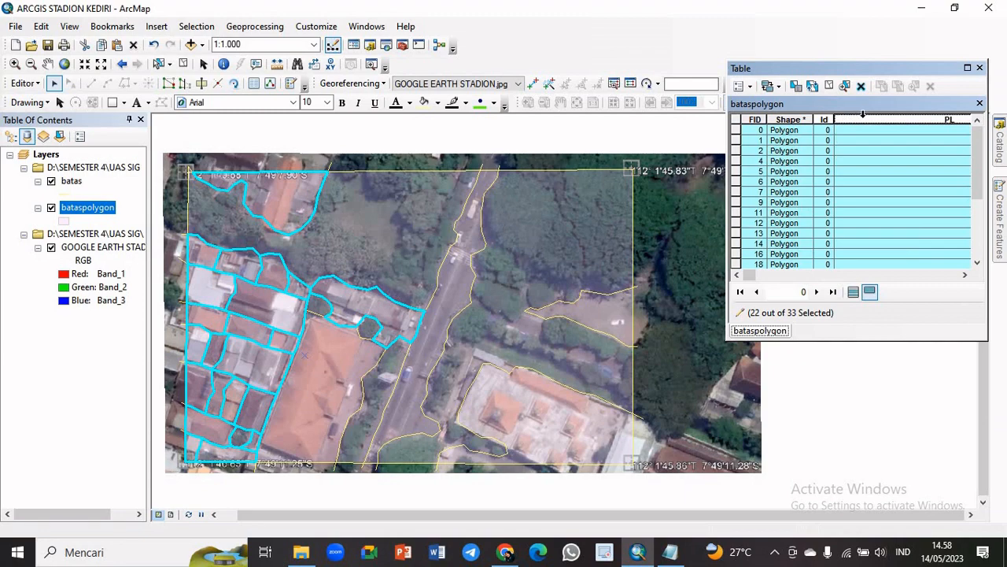
{"action": "right_click", "coordinate": [863, 114]}
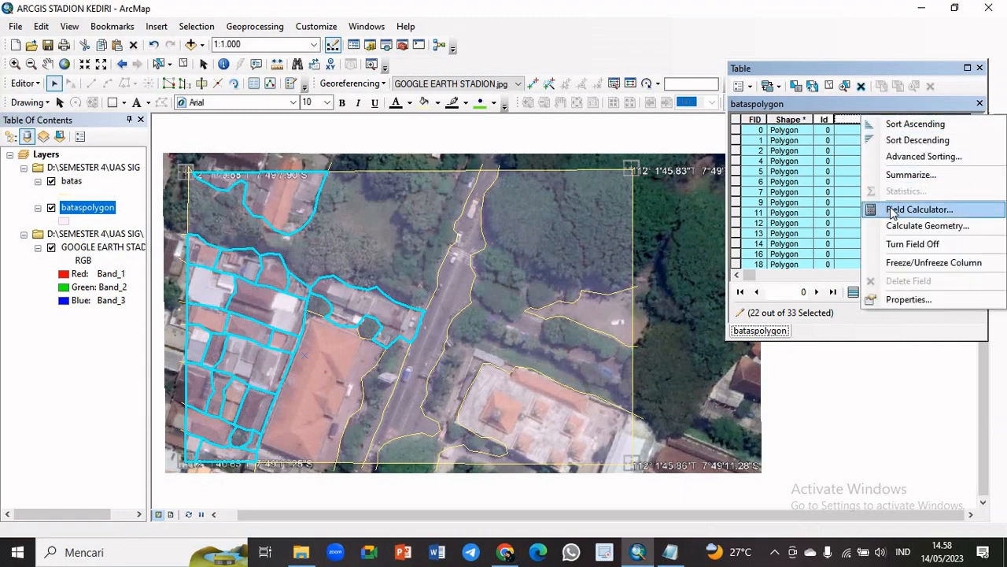
{"action": "left_click", "coordinate": [918, 210]}
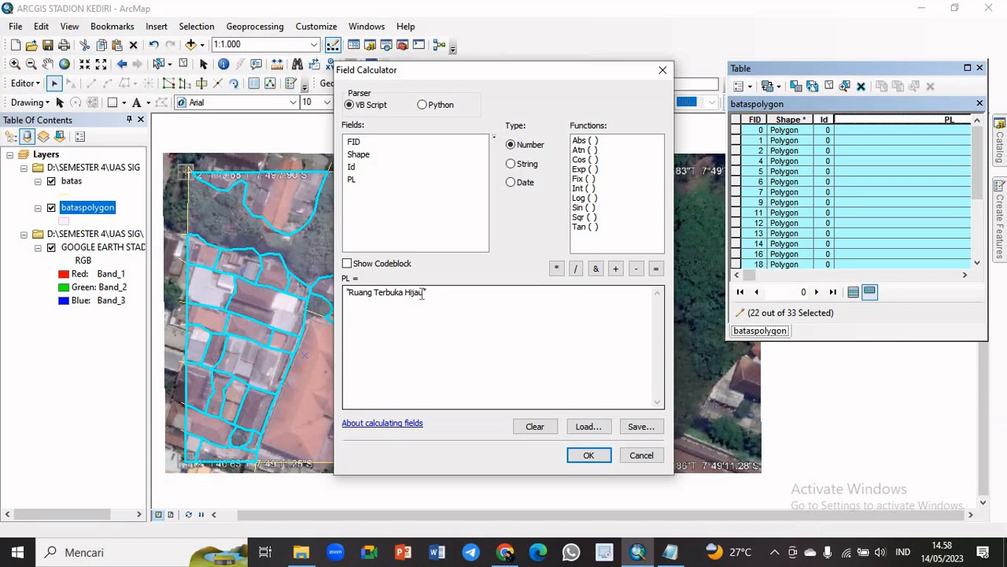
{"action": "left_click_drag", "start_coordinate": [426, 293], "coordinate": [356, 294]}
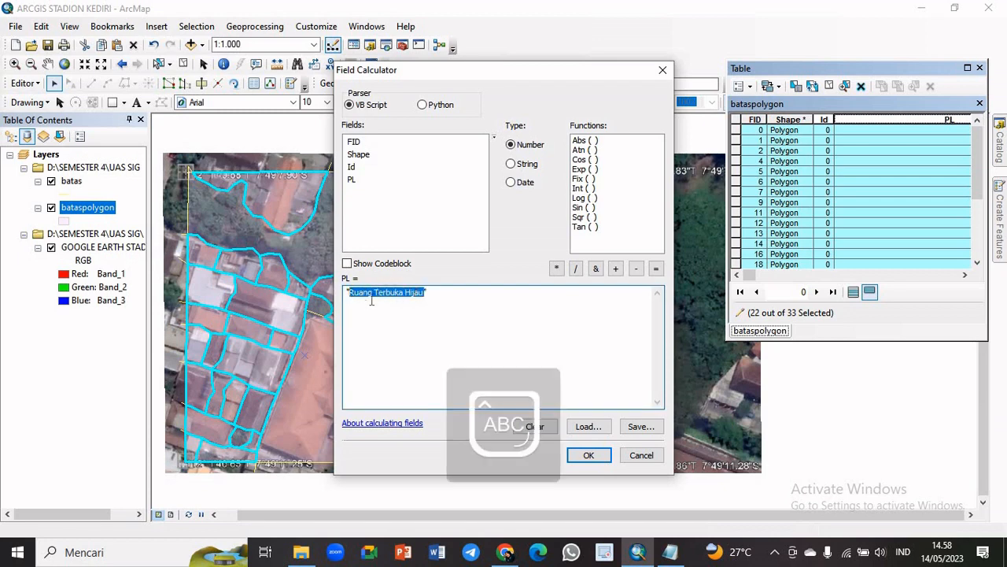
{"action": "type", "text": "Pemukiman"}
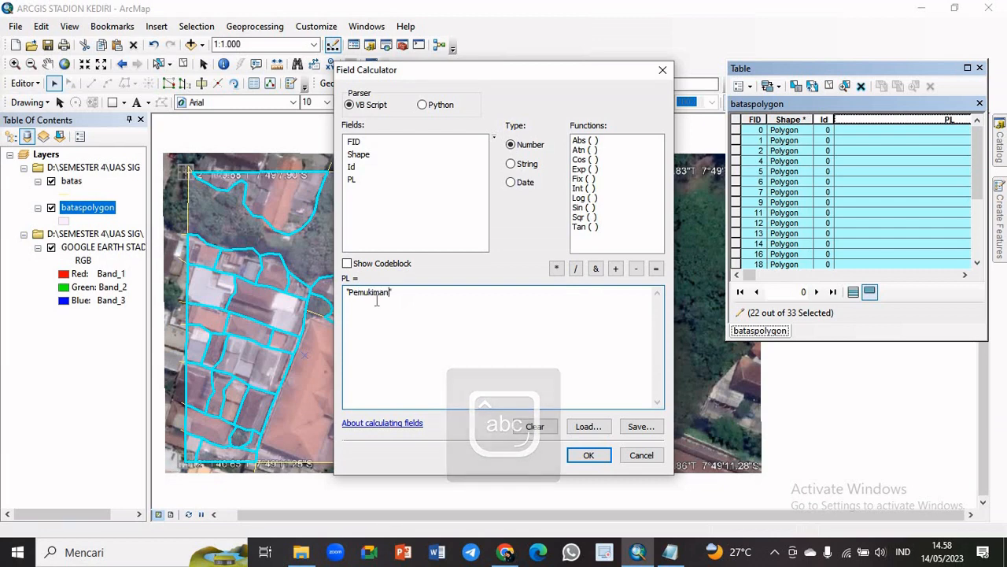
{"action": "left_click", "coordinate": [589, 455]}
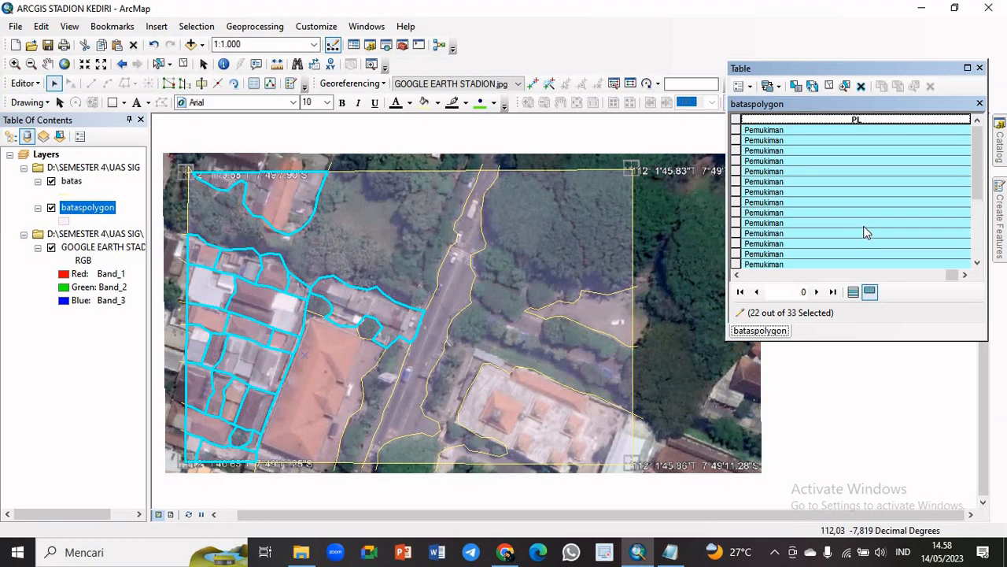
{"action": "scroll", "coordinate": [832, 231], "scroll_direction": "down", "scroll_amount": 5}
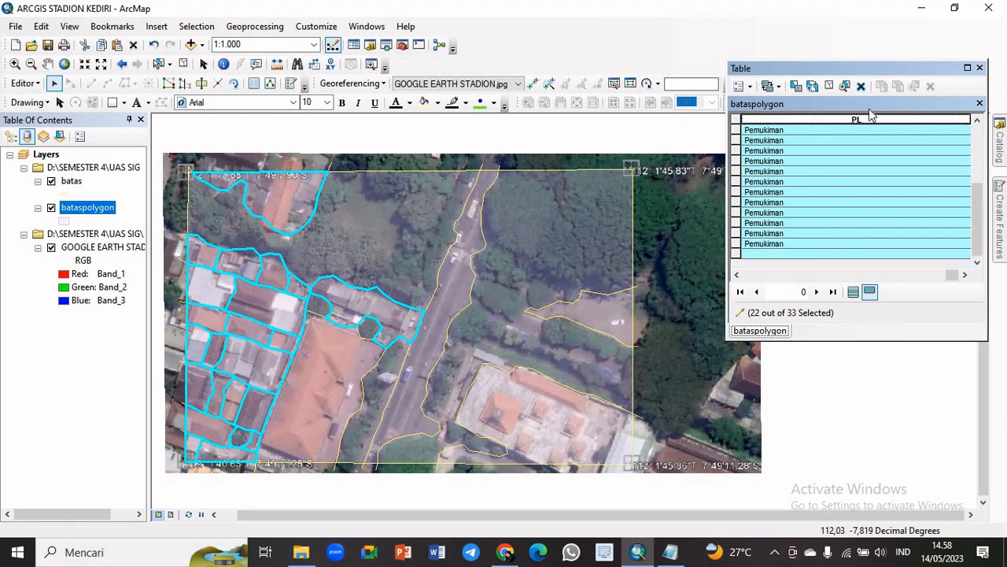
{"action": "left_click", "coordinate": [830, 86]}
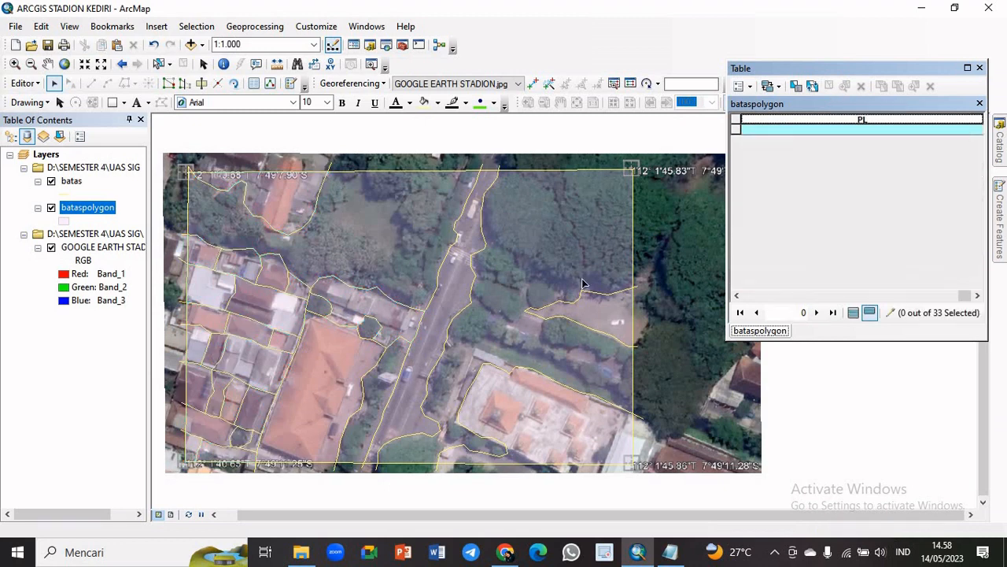
Select the road polygon and use the Field Calculator to set its PL value to "Jalan"
{"action": "left_click", "coordinate": [441, 308]}
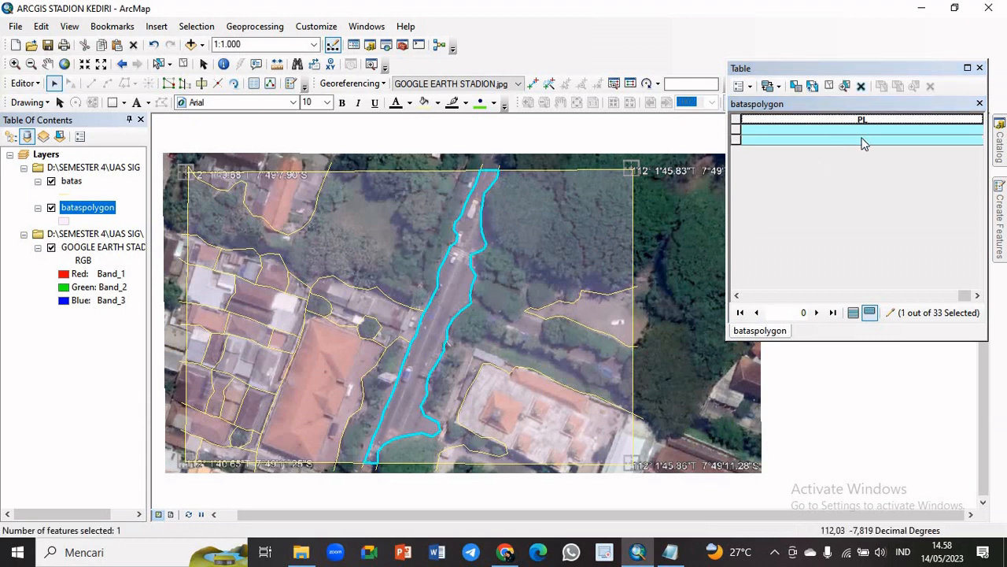
{"action": "left_click", "coordinate": [737, 296]}
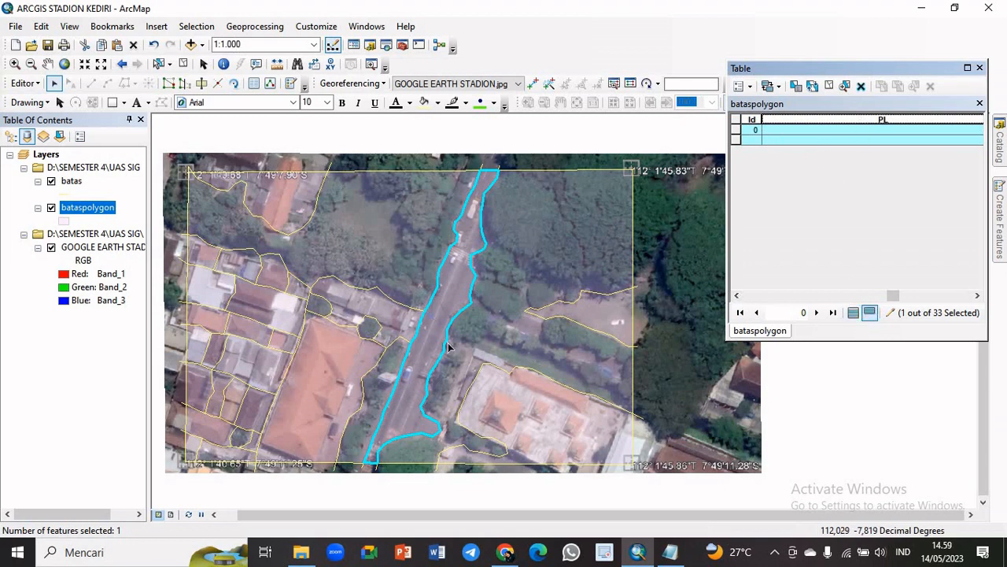
{"action": "left_click", "coordinate": [441, 278]}
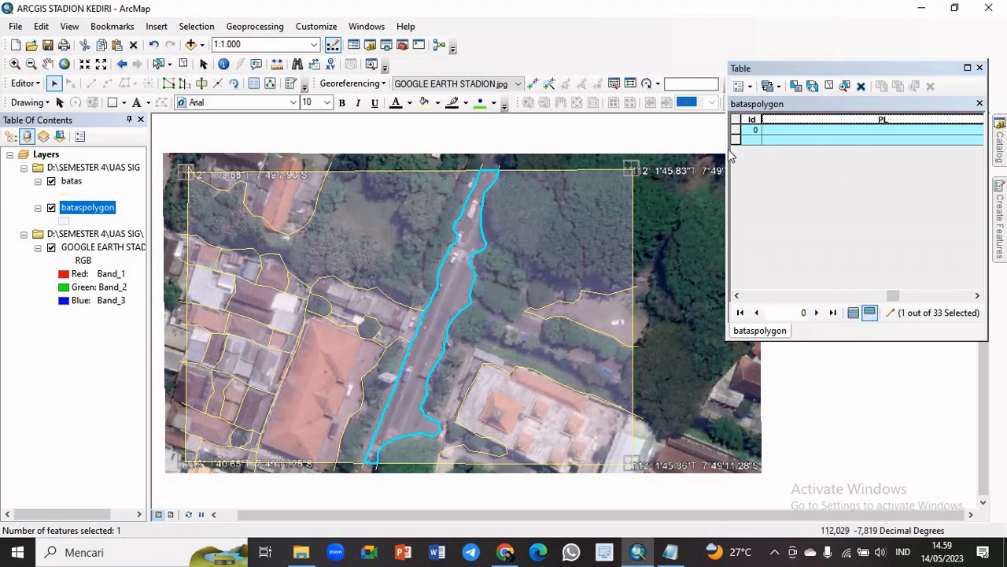
{"action": "right_click", "coordinate": [806, 119]}
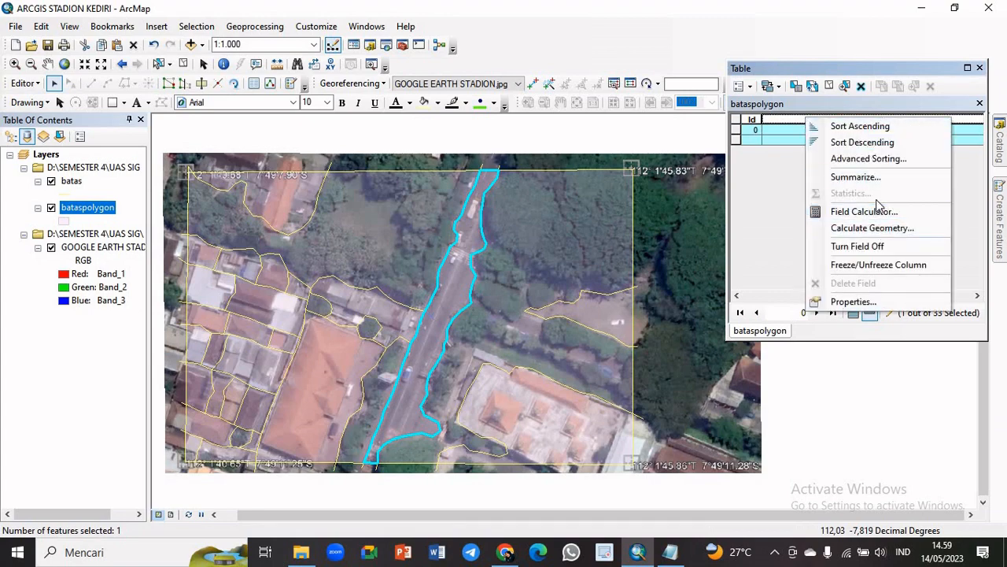
{"action": "left_click", "coordinate": [864, 211]}
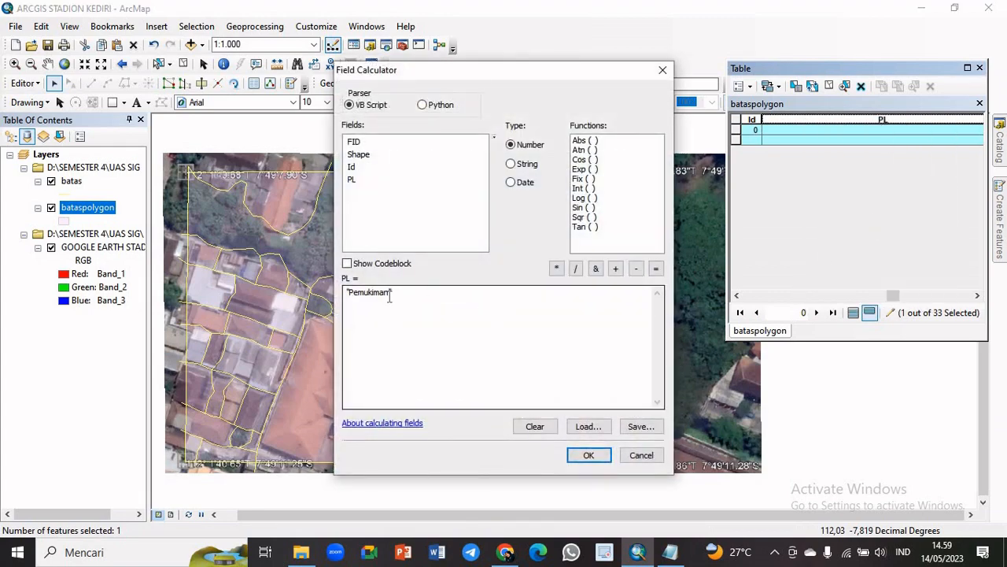
{"action": "left_click_drag", "start_coordinate": [389, 296], "coordinate": [361, 298]}
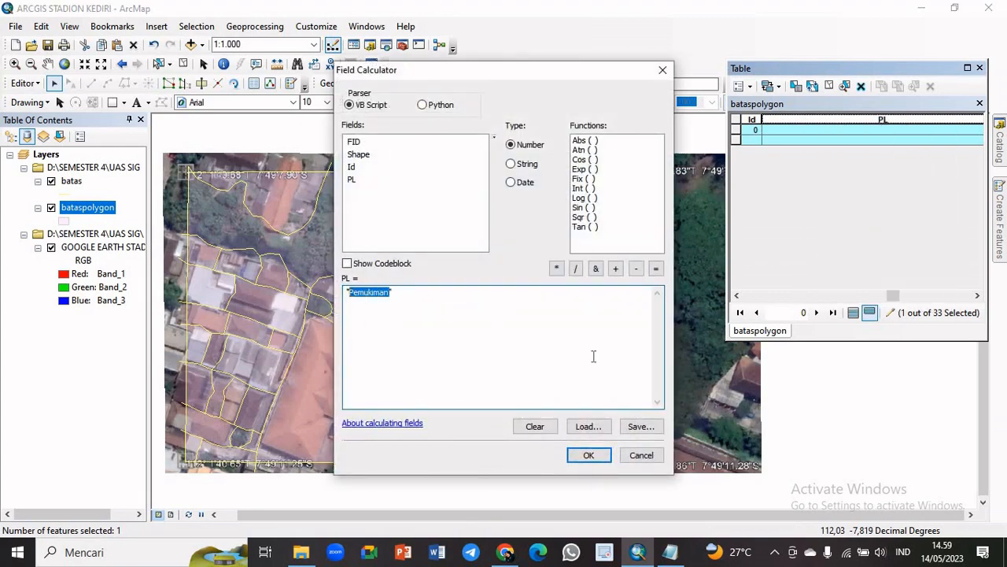
{"action": "key", "text": "Caps_Lock"}
{"action": "key", "text": "Caps_Lock"}
{"action": "type", "text": "Jalan"}
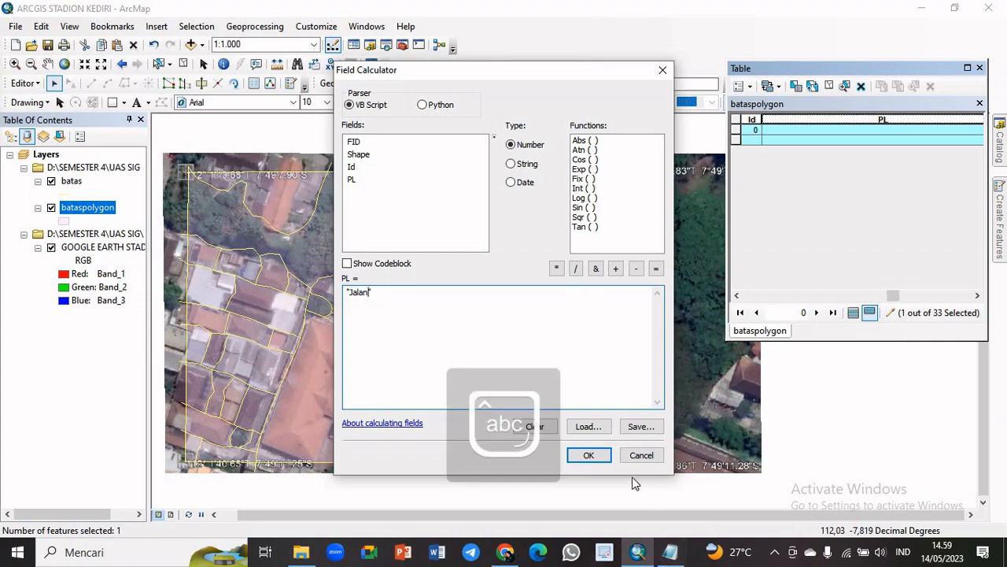
{"action": "left_click", "coordinate": [588, 456]}
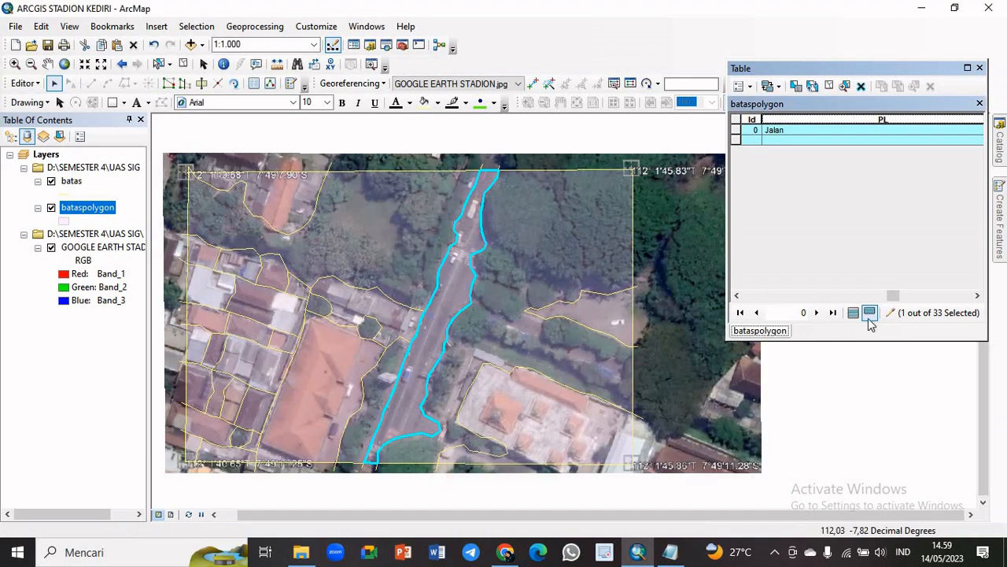
Review the PL entries across all bataspolygon records, clear the road selection and show all records again
{"action": "left_click", "coordinate": [853, 312]}
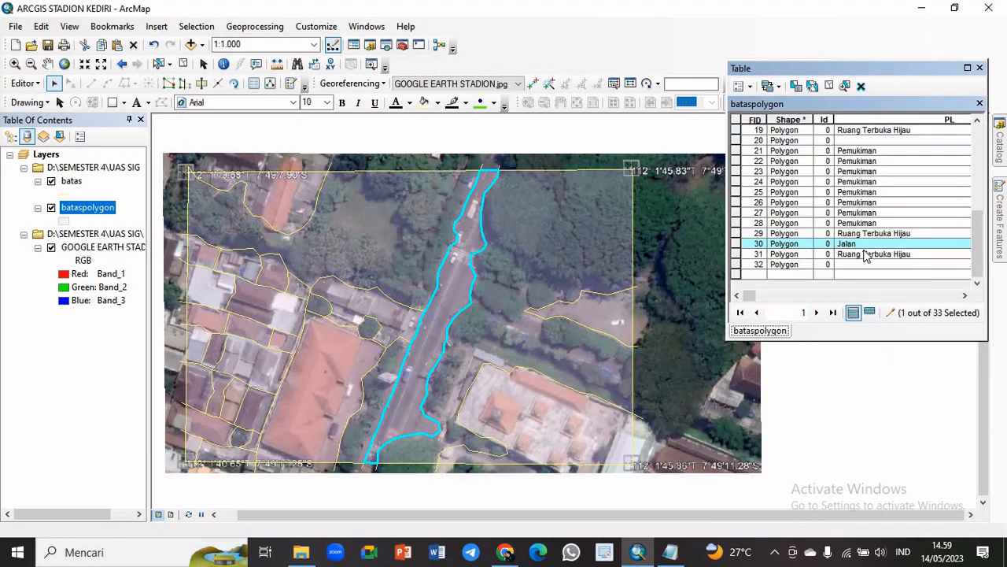
{"action": "left_click_drag", "start_coordinate": [988, 266], "coordinate": [995, 134]}
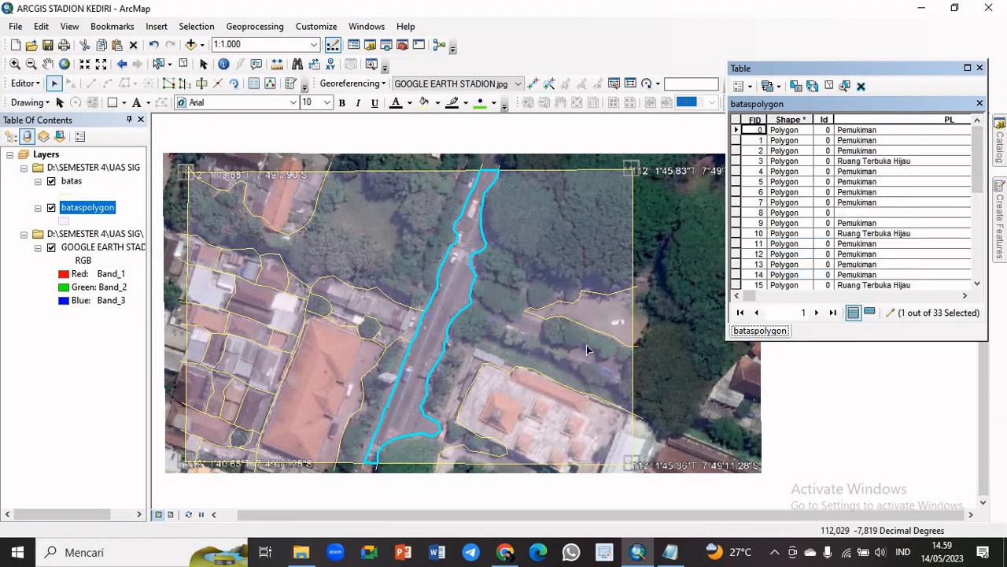
{"action": "left_click", "coordinate": [869, 312]}
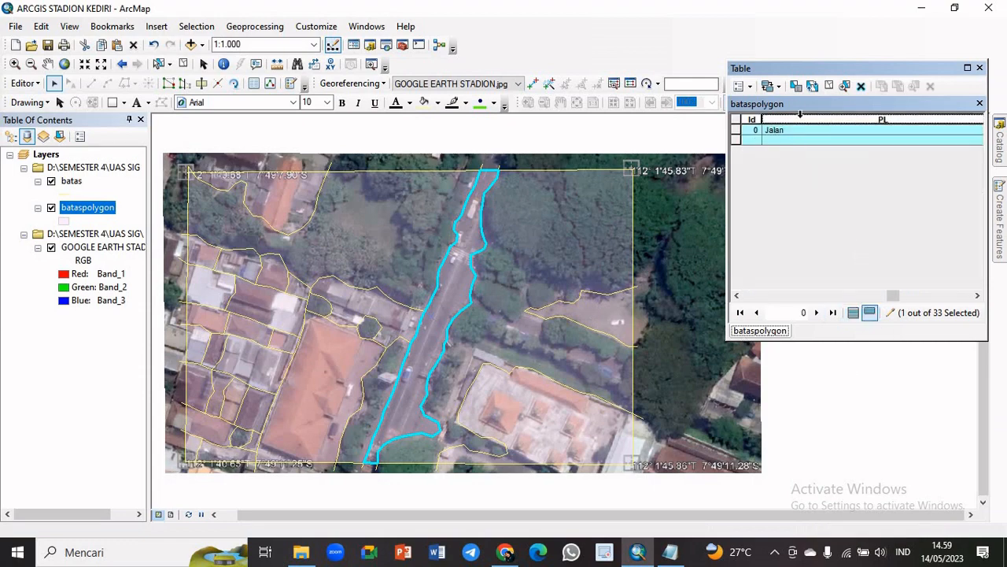
{"action": "left_click", "coordinate": [829, 86]}
{"action": "left_click", "coordinate": [854, 313]}
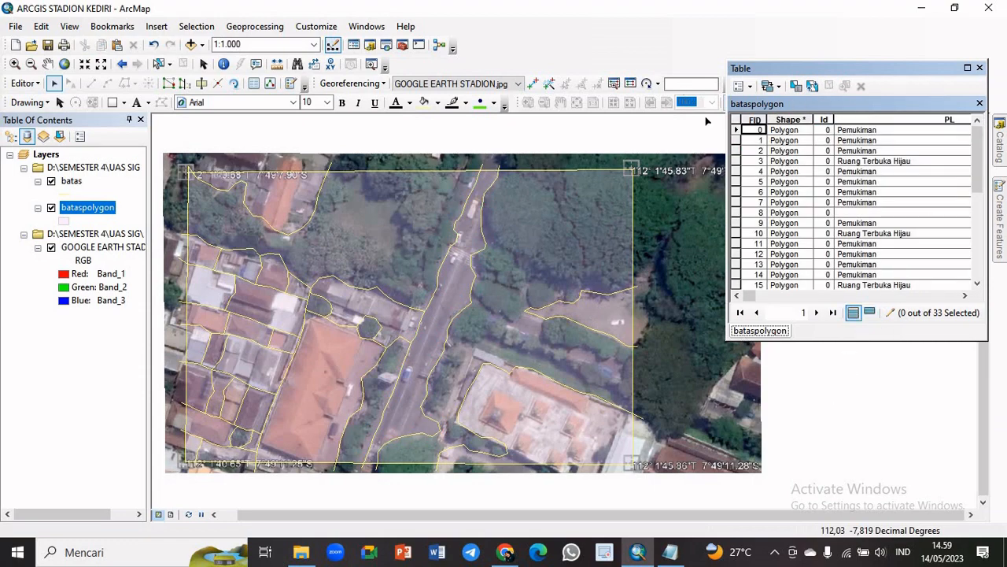
Select the bare-ground polygon at the map's eastern edge, calculate its PL value as "Lahan Kosong", and clear the selection
{"action": "left_click", "coordinate": [604, 312]}
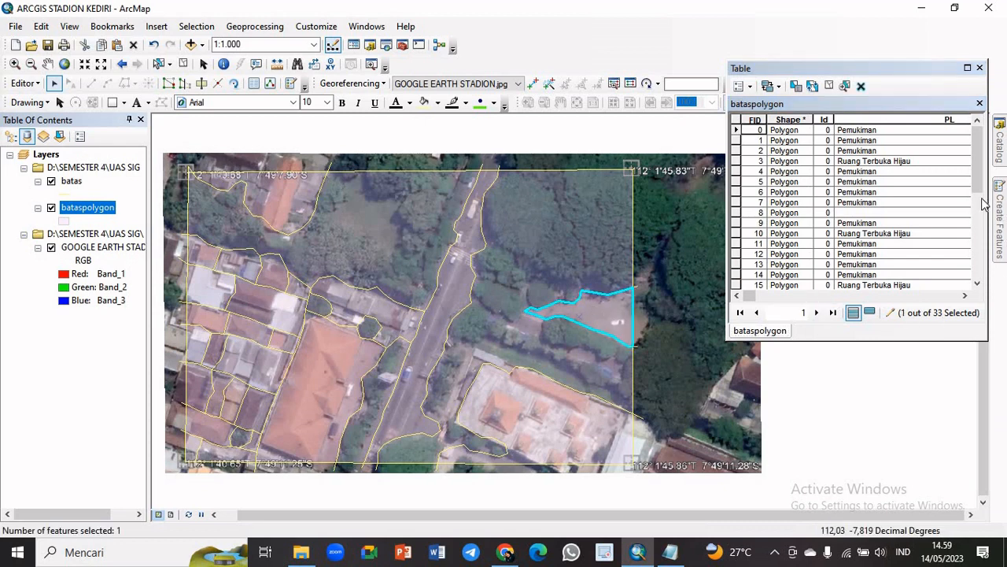
{"action": "left_click_drag", "start_coordinate": [982, 175], "coordinate": [990, 272]}
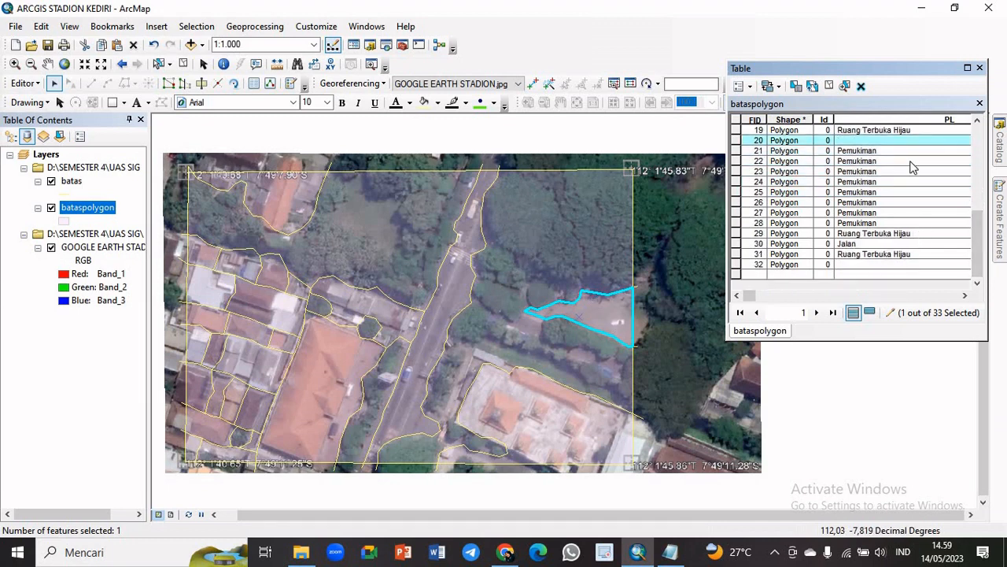
{"action": "left_click", "coordinate": [870, 313]}
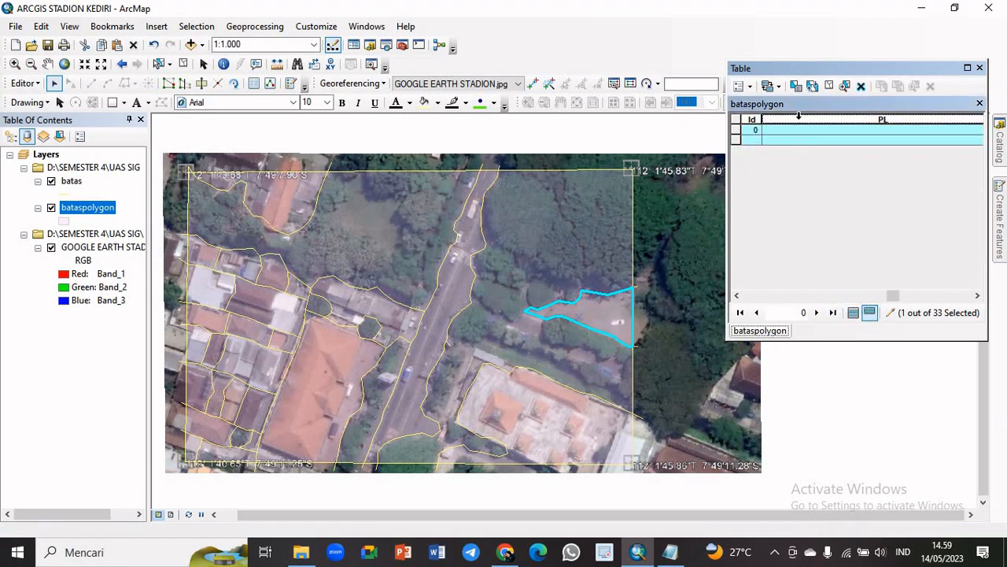
{"action": "right_click", "coordinate": [798, 116]}
{"action": "left_click", "coordinate": [839, 211]}
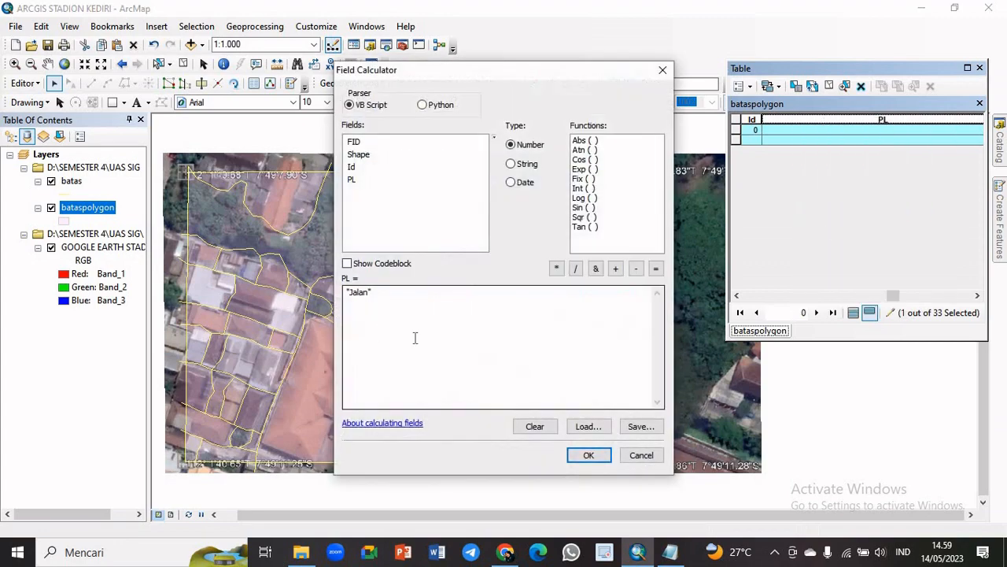
{"action": "left_click_drag", "start_coordinate": [367, 295], "coordinate": [356, 298]}
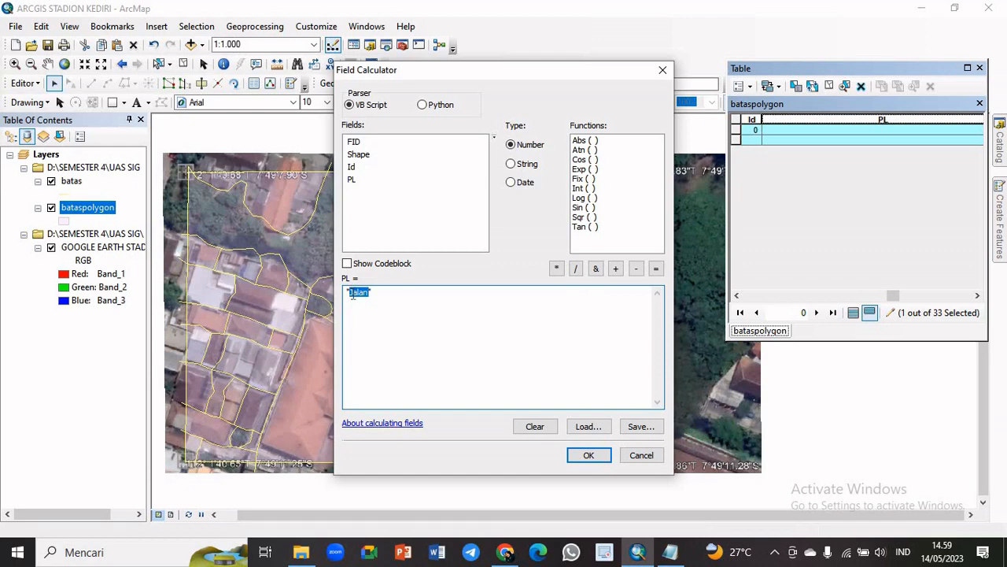
{"action": "key", "text": "Caps_Lock"}
{"action": "type", "text": "L"}
{"action": "key", "text": "Caps_Lock"}
{"action": "type", "text": "ahan Kosong"}
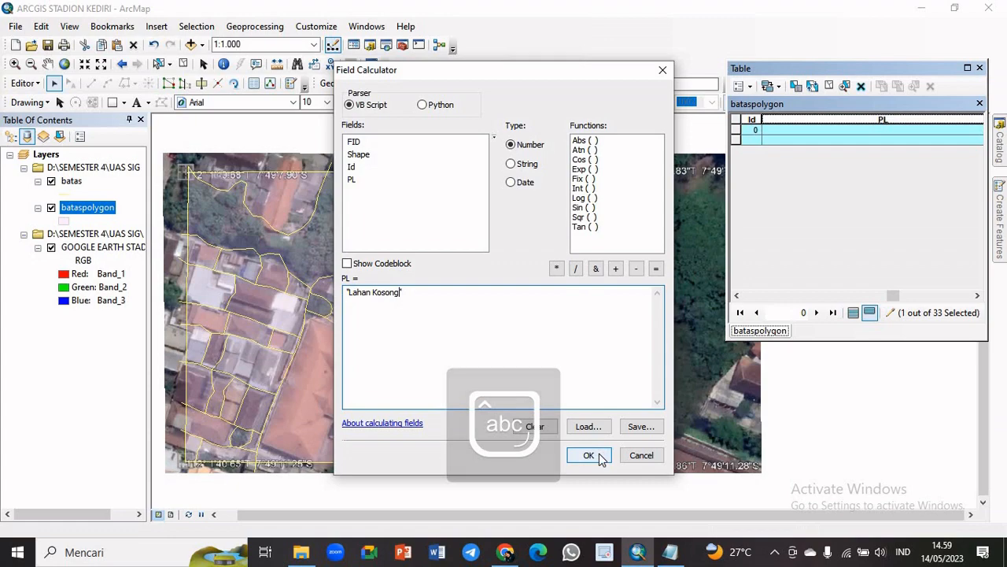
{"action": "left_click", "coordinate": [588, 455]}
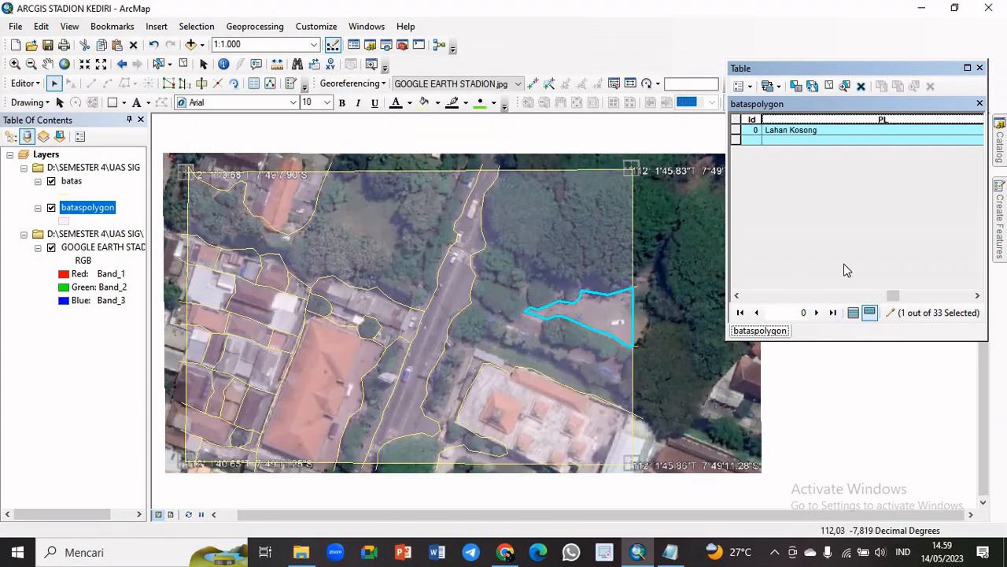
{"action": "left_click", "coordinate": [826, 85]}
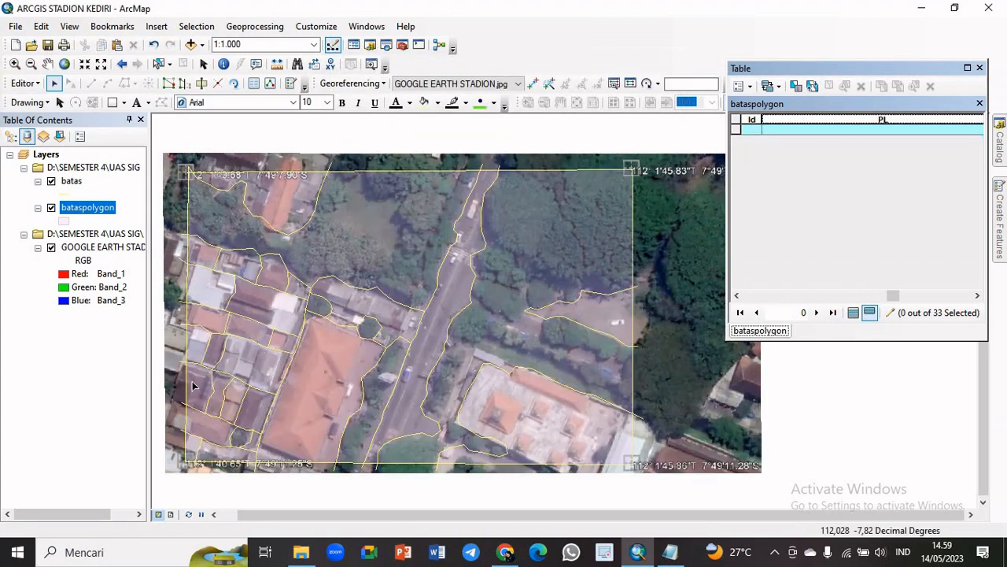
Select the large orange-roofed building polygon west of the road, calculate its PL value as "Gedung", and clear the selection
{"action": "left_click", "coordinate": [337, 383]}
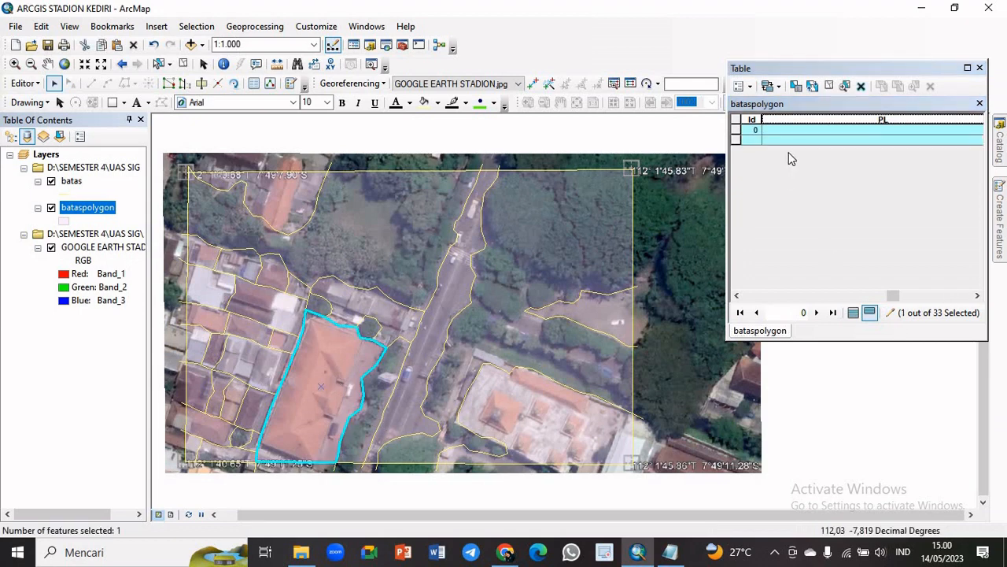
{"action": "right_click", "coordinate": [805, 116]}
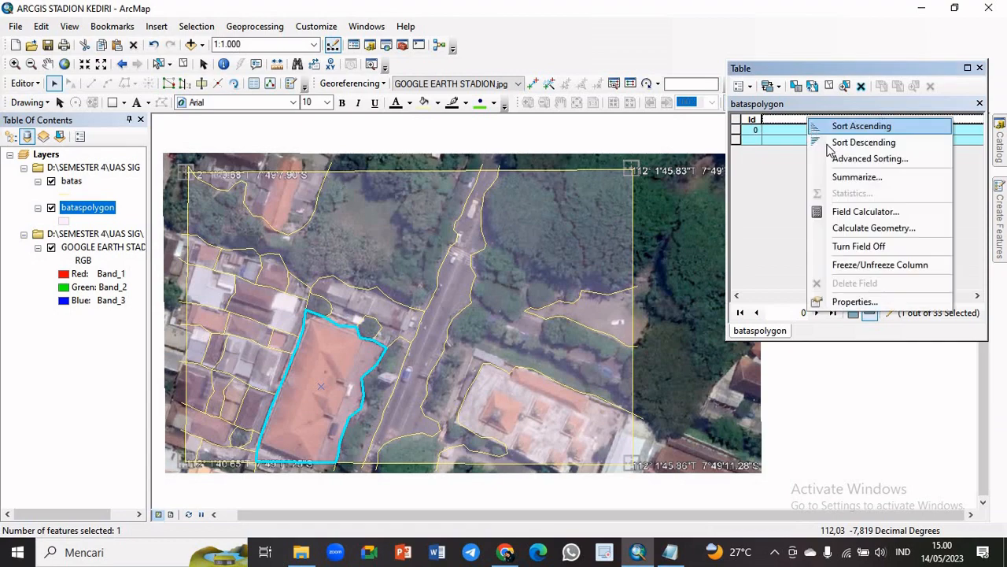
{"action": "left_click", "coordinate": [854, 213]}
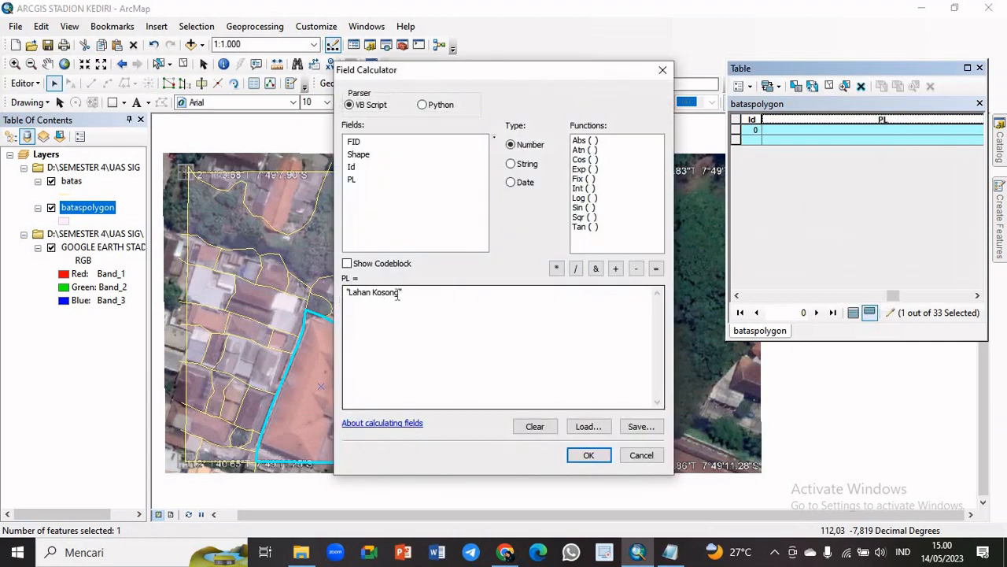
{"action": "left_click_drag", "start_coordinate": [401, 293], "coordinate": [349, 296]}
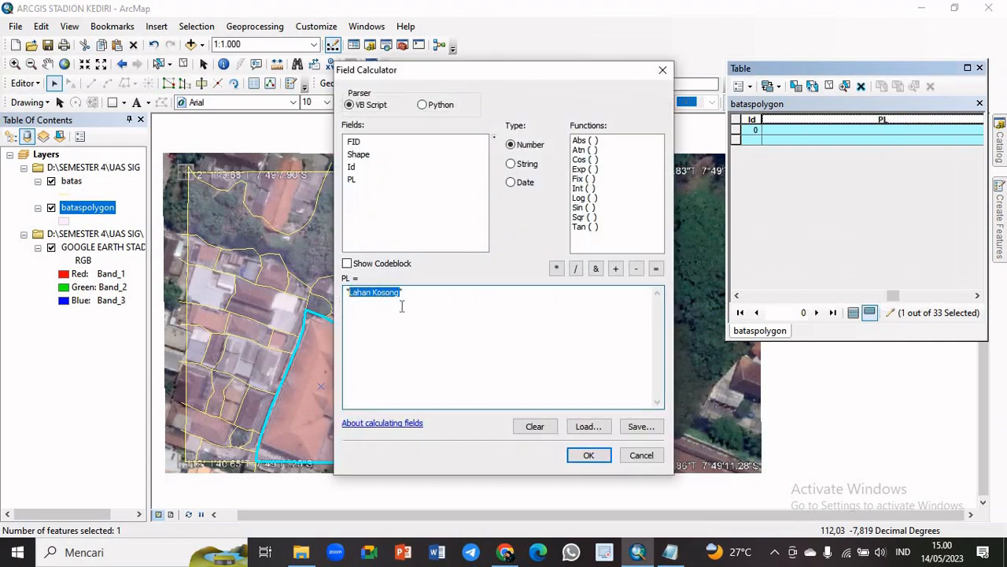
{"action": "key", "text": "Caps_Lock"}
{"action": "type", "text": "G"}
{"action": "key", "text": "Caps_Lock"}
{"action": "type", "text": "edung"}
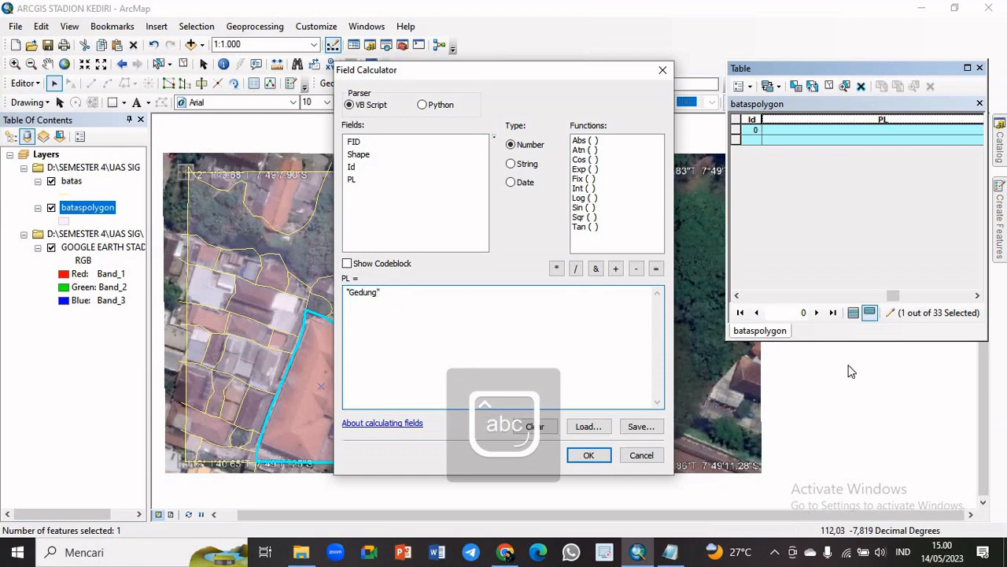
{"action": "left_click", "coordinate": [590, 456]}
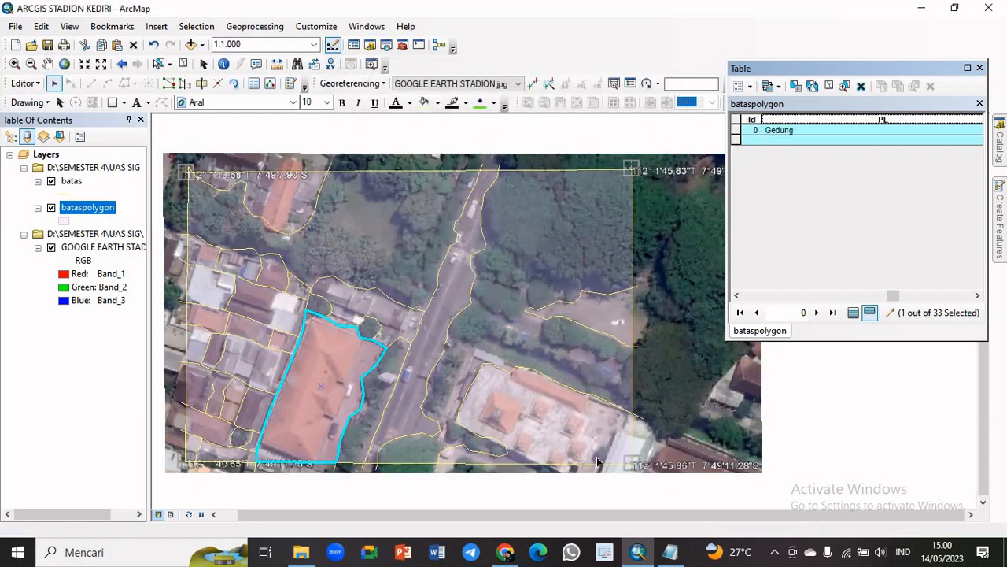
{"action": "left_click", "coordinate": [830, 86]}
Select the large building polygon in the map's southeast corner, calculate its PL value as "Sekolah", and clear the selection
{"action": "left_click", "coordinate": [525, 423]}
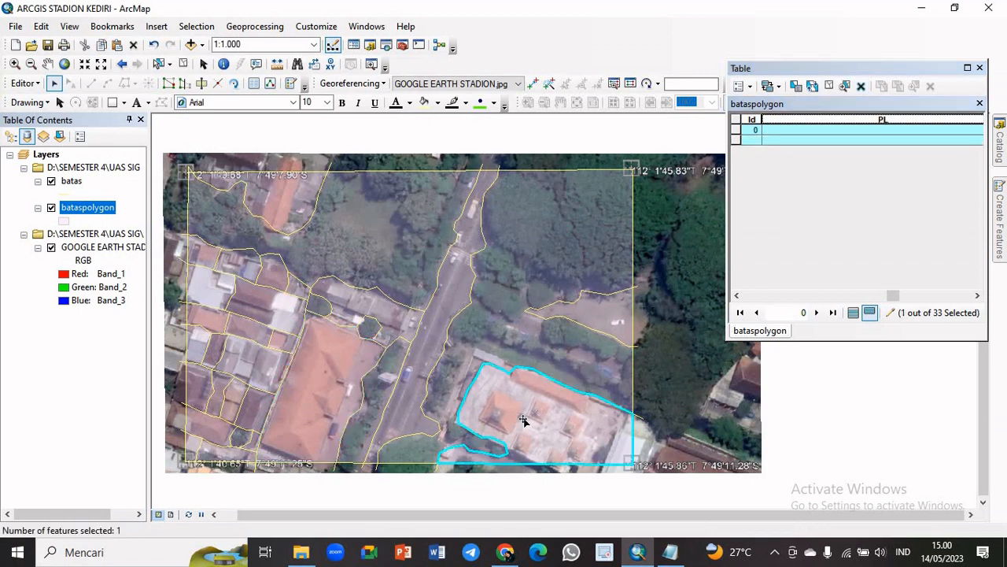
{"action": "right_click", "coordinate": [817, 118]}
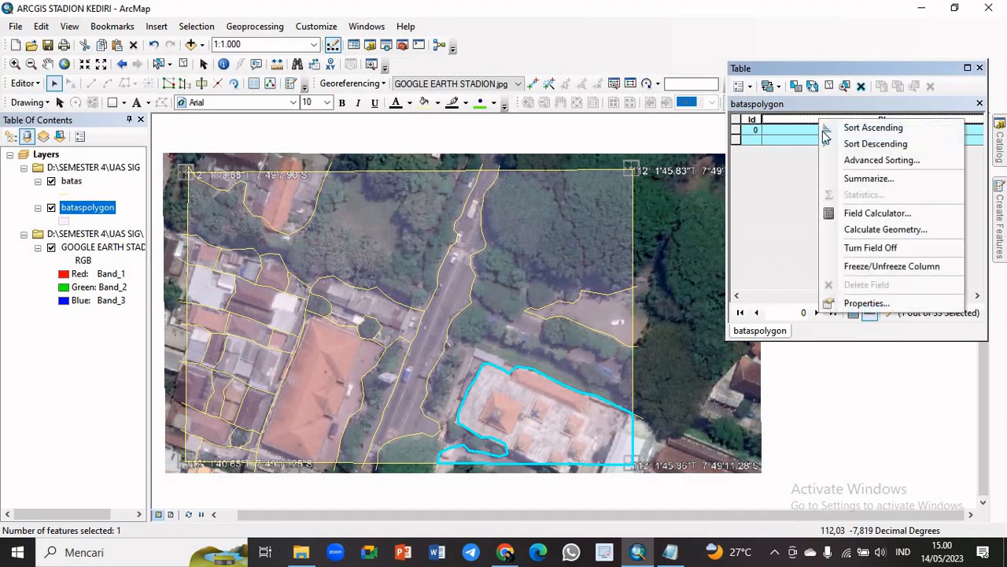
{"action": "left_click", "coordinate": [866, 212]}
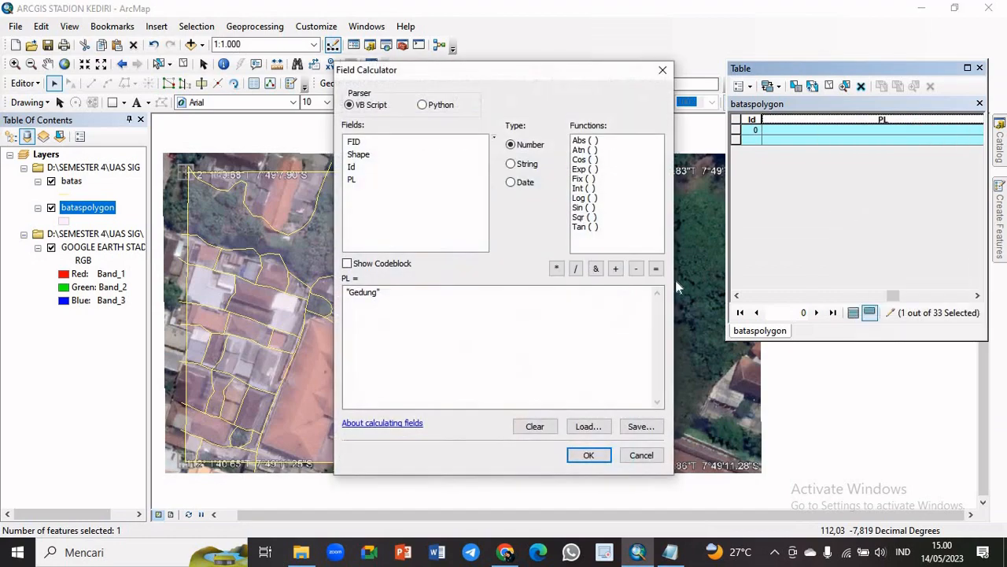
{"action": "left_click_drag", "start_coordinate": [376, 295], "coordinate": [351, 296]}
{"action": "type", "text": "Sekolah"}
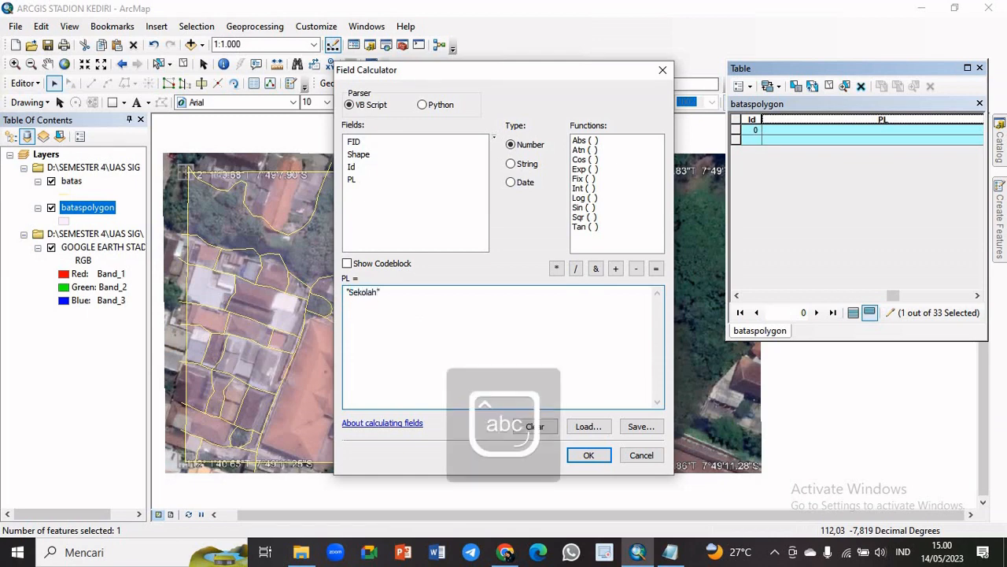
{"action": "left_click", "coordinate": [588, 455]}
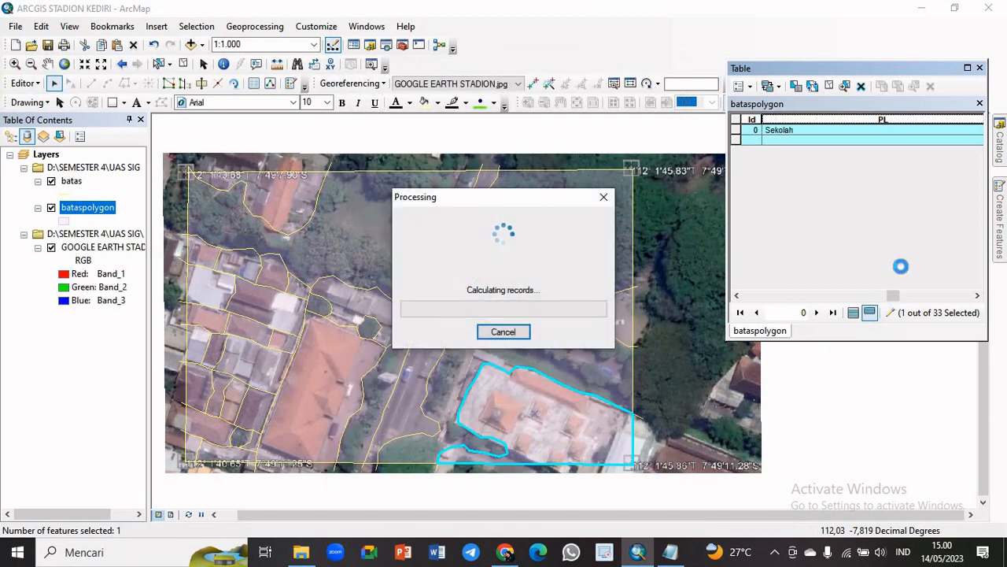
{"action": "left_click", "coordinate": [826, 85]}
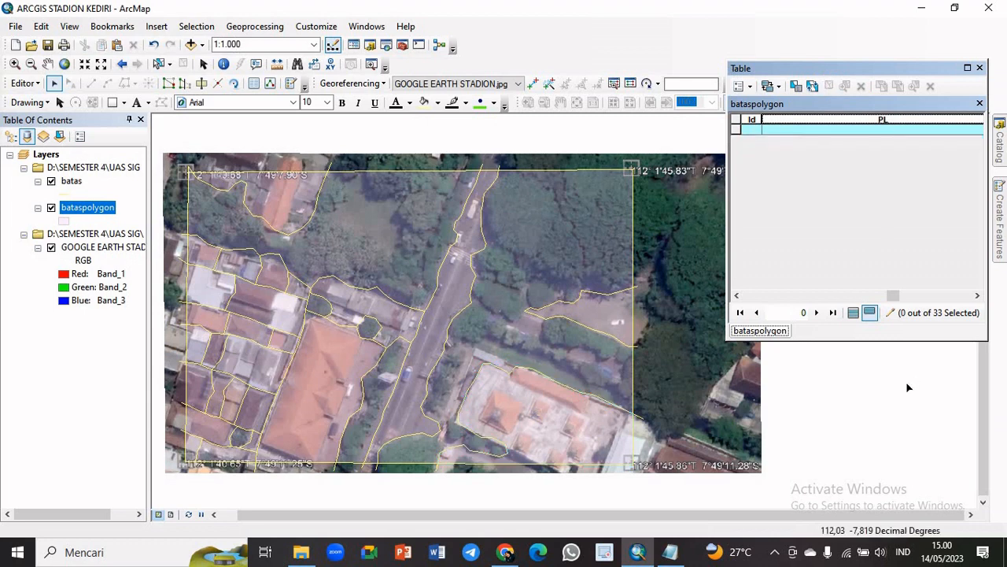
Show all bataspolygon records, select the record with FID 32 that has an empty PL, and locate its polygon on the map
{"action": "left_click", "coordinate": [853, 312]}
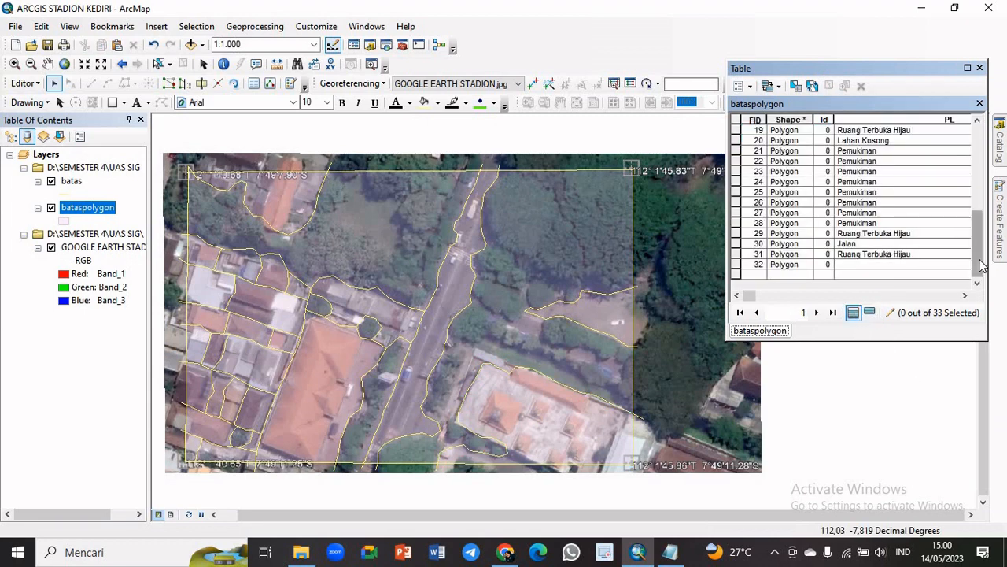
{"action": "left_click_drag", "start_coordinate": [981, 256], "coordinate": [1001, 277]}
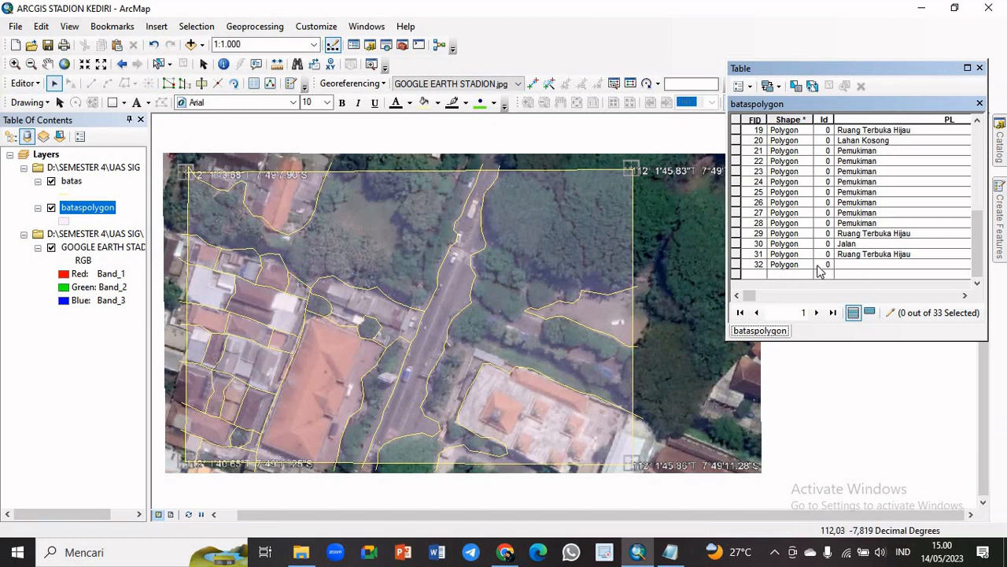
{"action": "left_click", "coordinate": [737, 265]}
{"action": "double_click", "coordinate": [736, 267]}
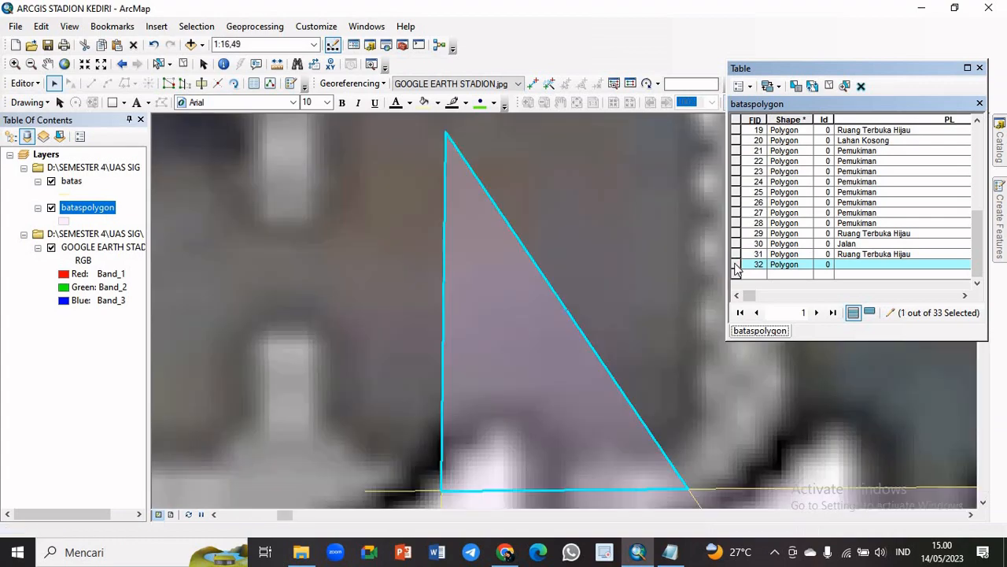
{"action": "scroll", "coordinate": [604, 401], "scroll_direction": "down", "scroll_amount": 2}
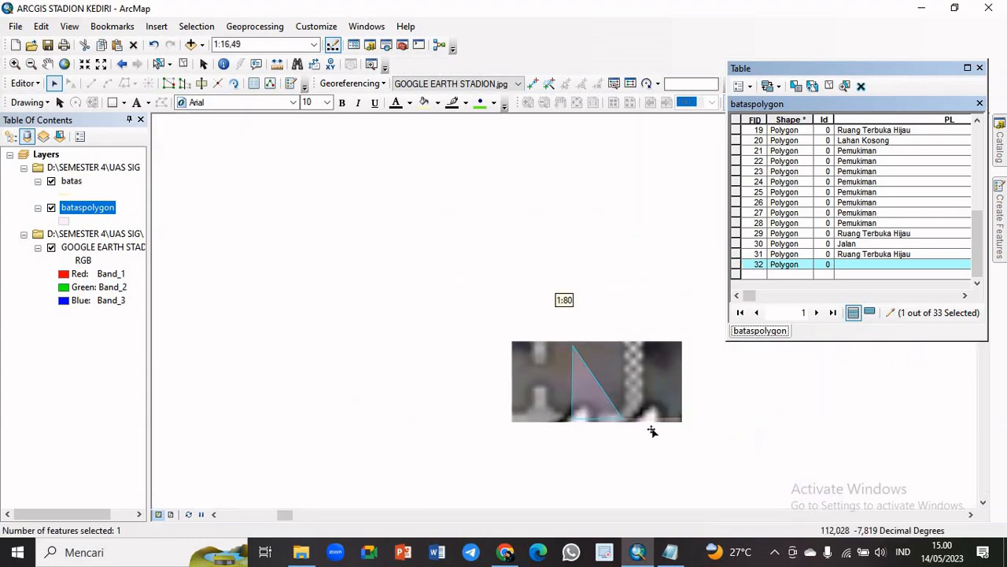
{"action": "scroll", "coordinate": [580, 404], "scroll_direction": "down", "scroll_amount": 3}
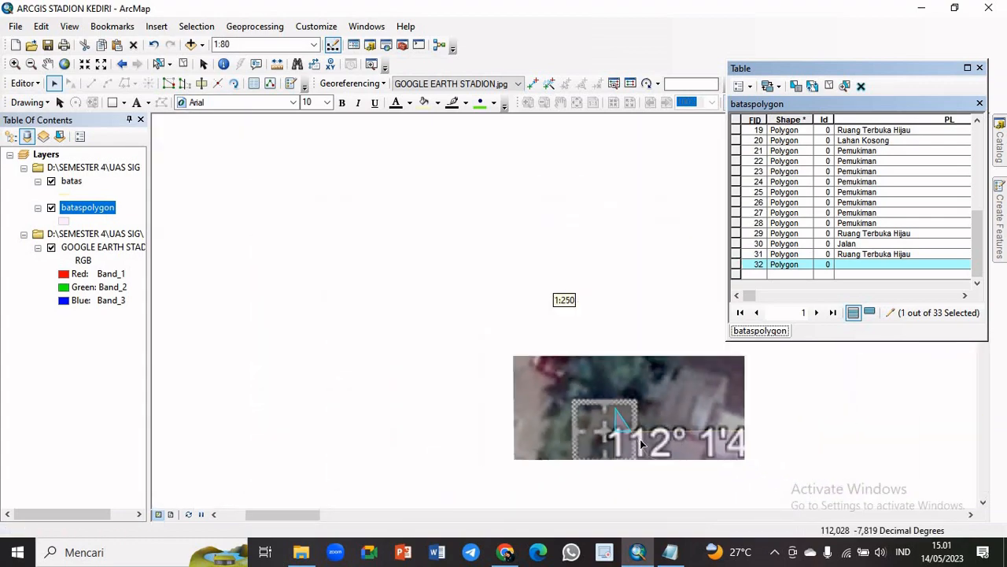
{"action": "scroll", "coordinate": [704, 451], "scroll_direction": "down", "scroll_amount": 2}
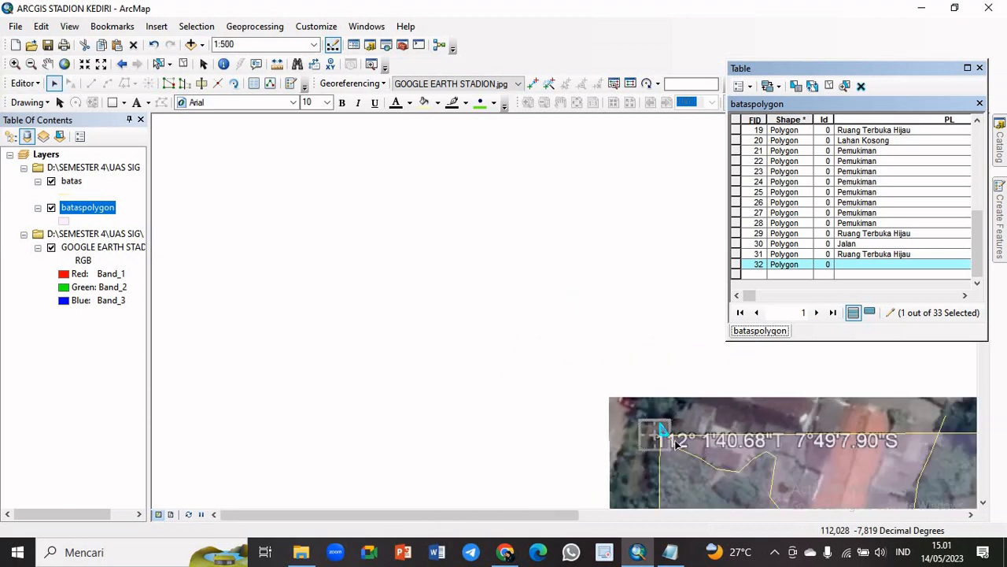
{"action": "scroll", "coordinate": [704, 451], "scroll_direction": "up", "scroll_amount": 4}
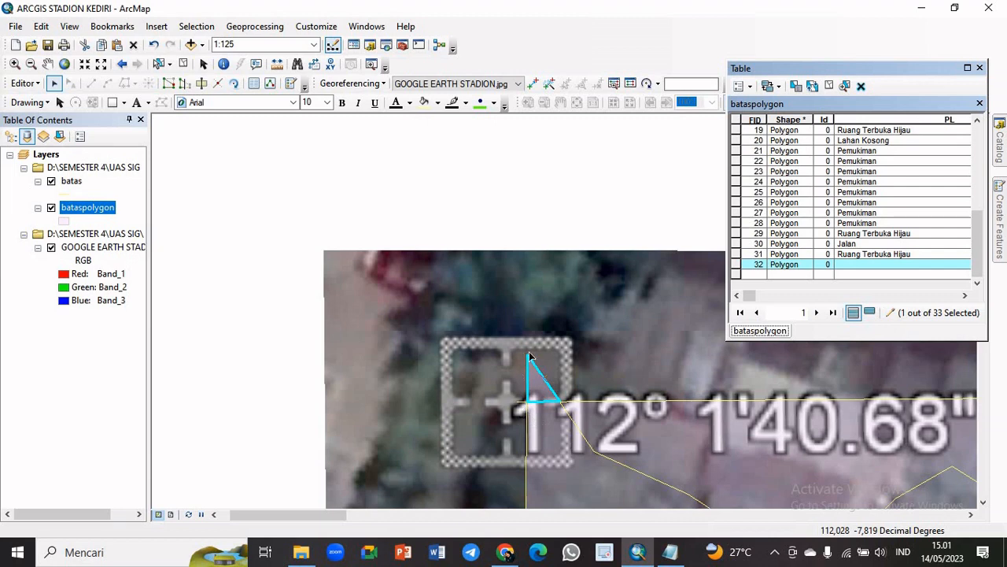
Show only the selected record, calculate the small triangular polygon's PL value as "Ruang Terbuka Hijau", and clear the selection
{"action": "left_click", "coordinate": [869, 312]}
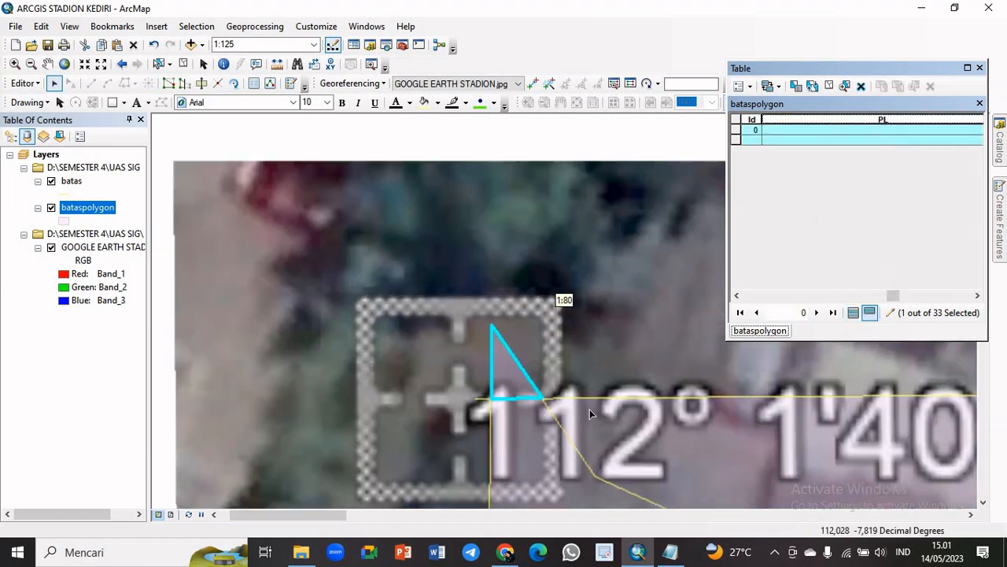
{"action": "scroll", "coordinate": [589, 409], "scroll_direction": "down", "scroll_amount": 2}
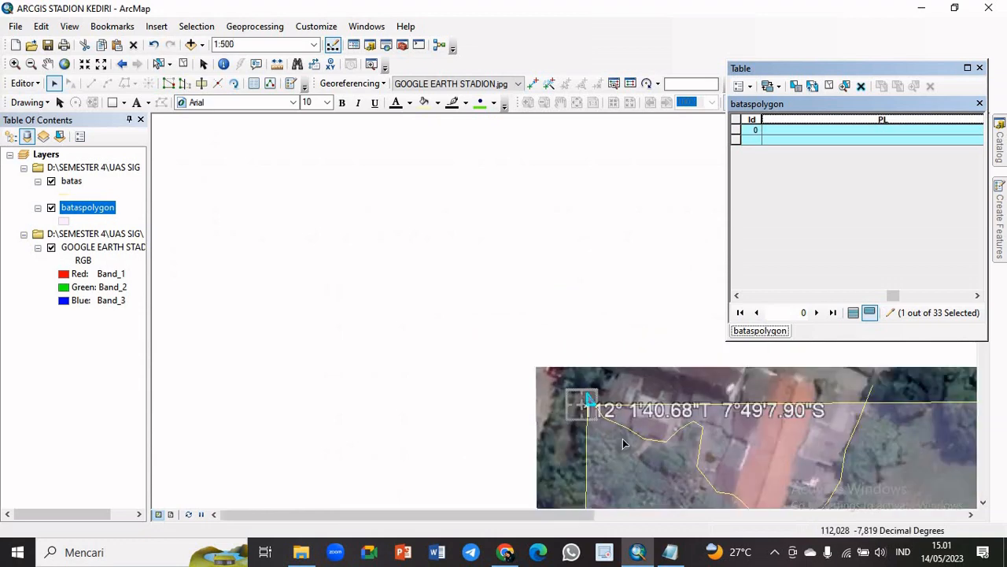
{"action": "right_click", "coordinate": [813, 120]}
{"action": "left_click", "coordinate": [863, 212]}
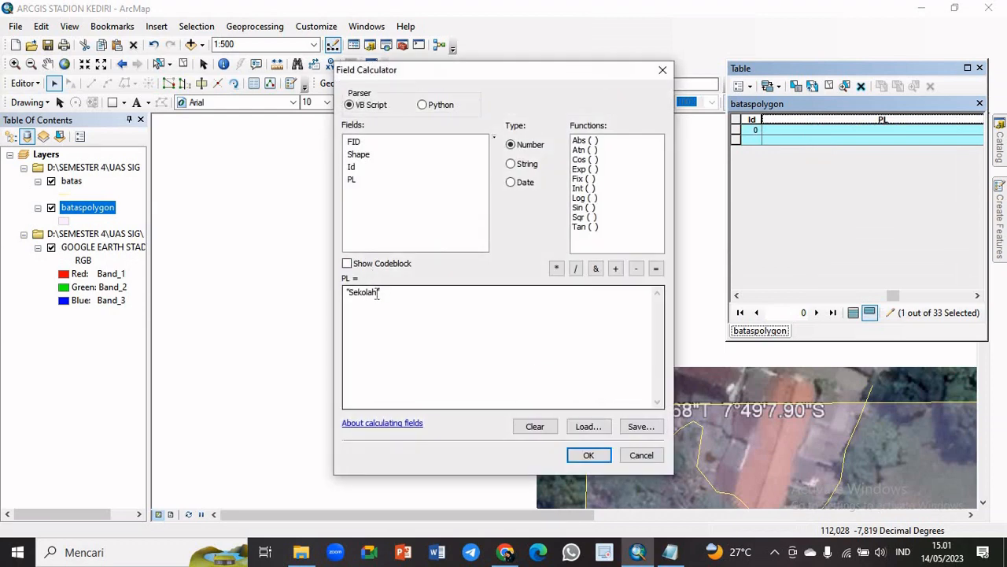
{"action": "left_click_drag", "start_coordinate": [377, 292], "coordinate": [355, 296]}
{"action": "key", "text": "Caps_Lock"}
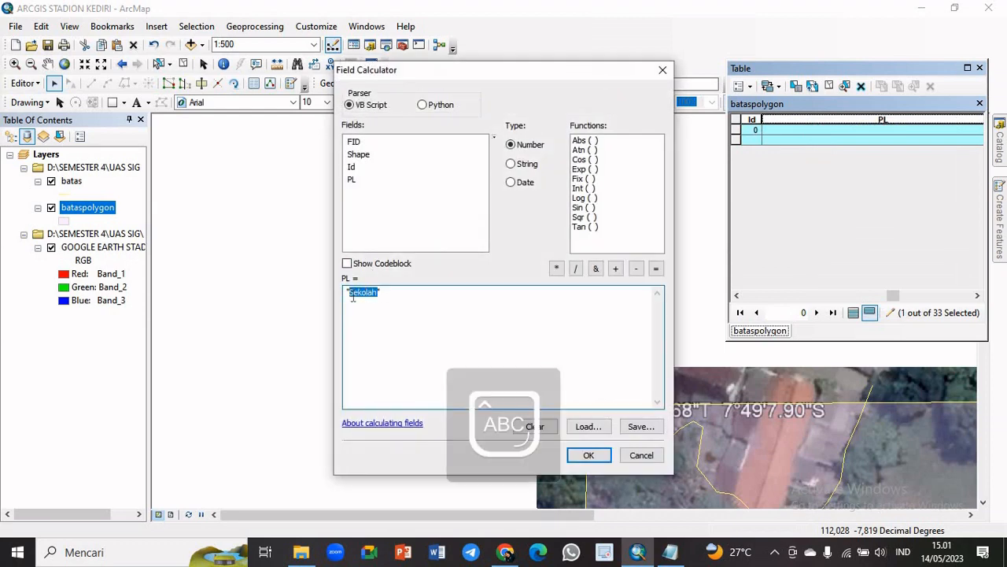
{"action": "key", "text": "Caps_Lock"}
{"action": "type", "text": "R"}
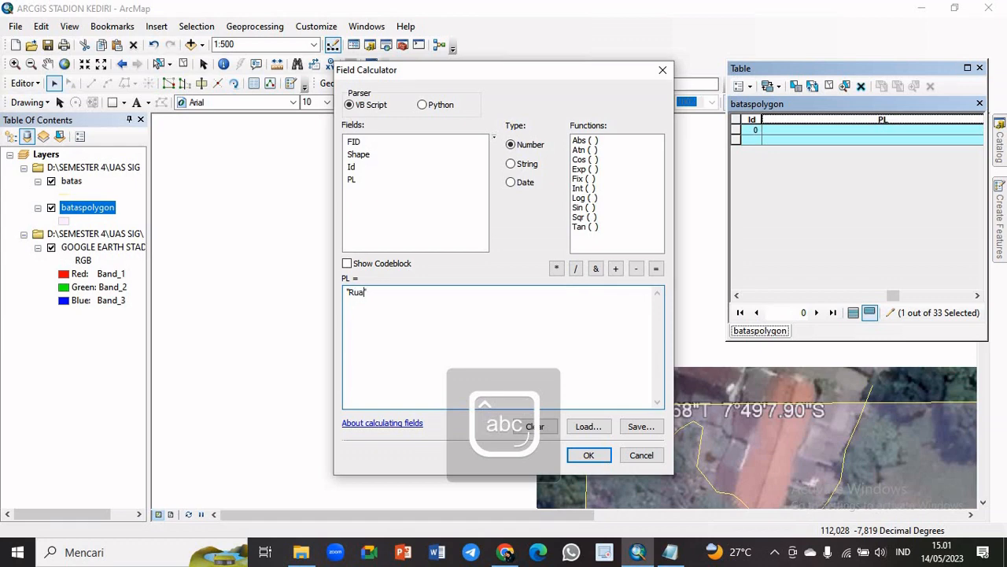
{"action": "type", "text": "uang Terbuka"}
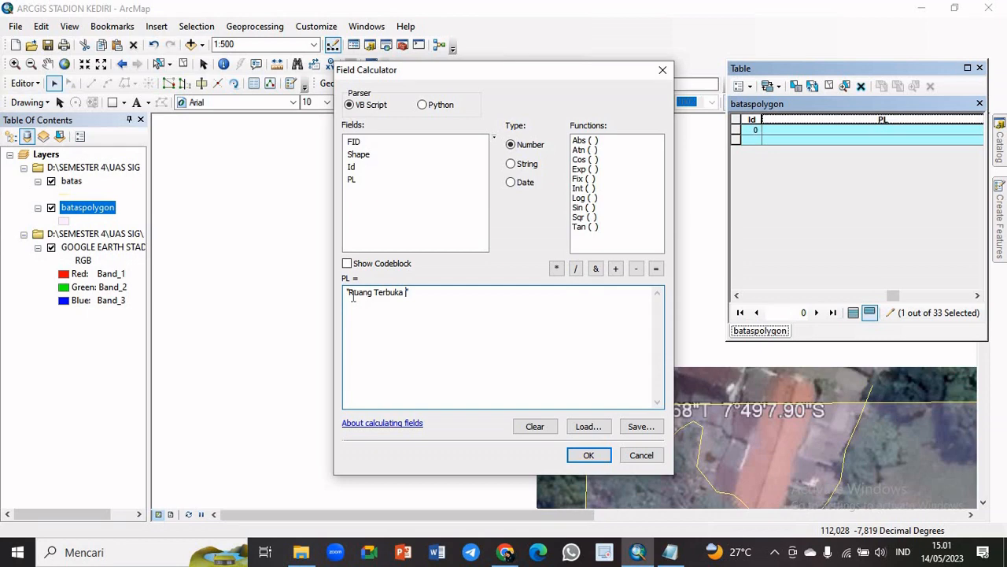
{"action": "key", "text": "Caps_Lock"}
{"action": "type", "text": "H"}
{"action": "key", "text": "Caps_Lock"}
{"action": "type", "text": "ijau"}
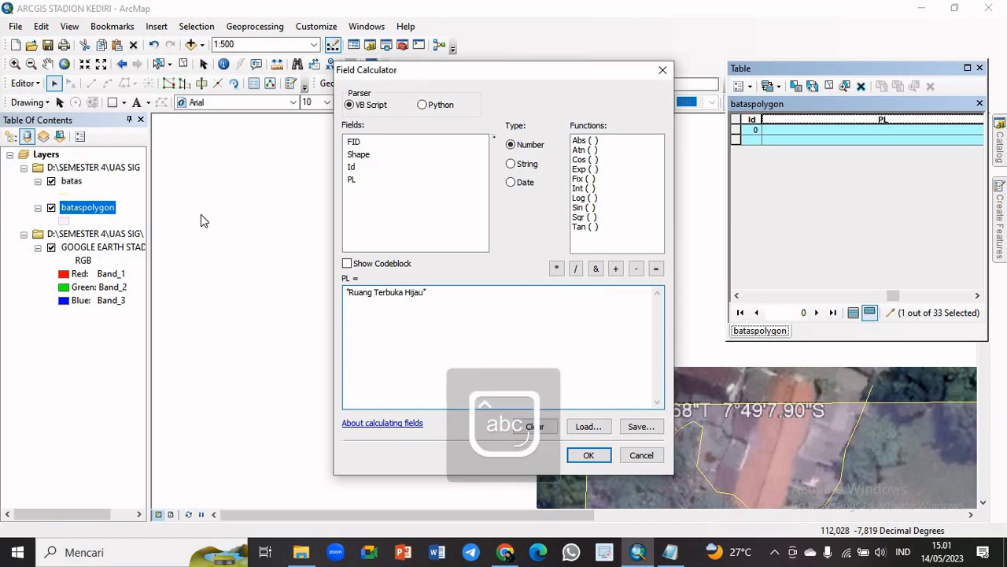
{"action": "left_click", "coordinate": [596, 460]}
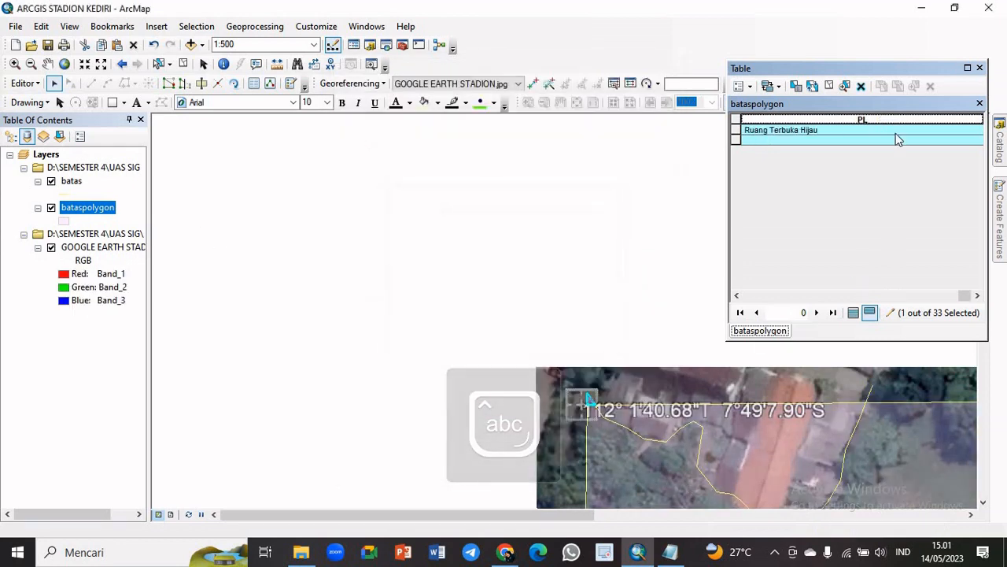
{"action": "left_click", "coordinate": [827, 87]}
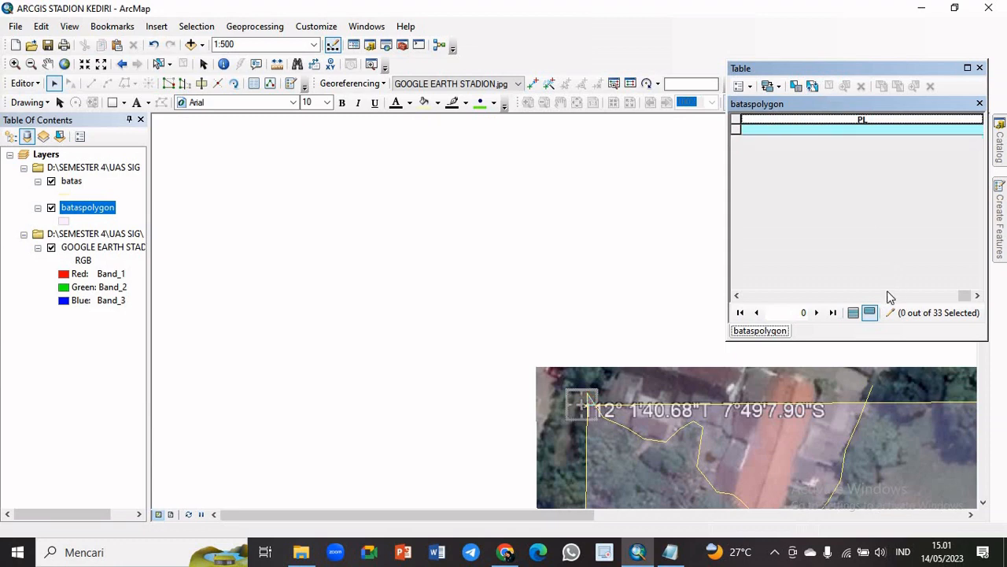
Show all records again, return the map to its full extent, and review the PL entries of bataspolygon
{"action": "left_click", "coordinate": [853, 312]}
{"action": "left_click", "coordinate": [65, 64]}
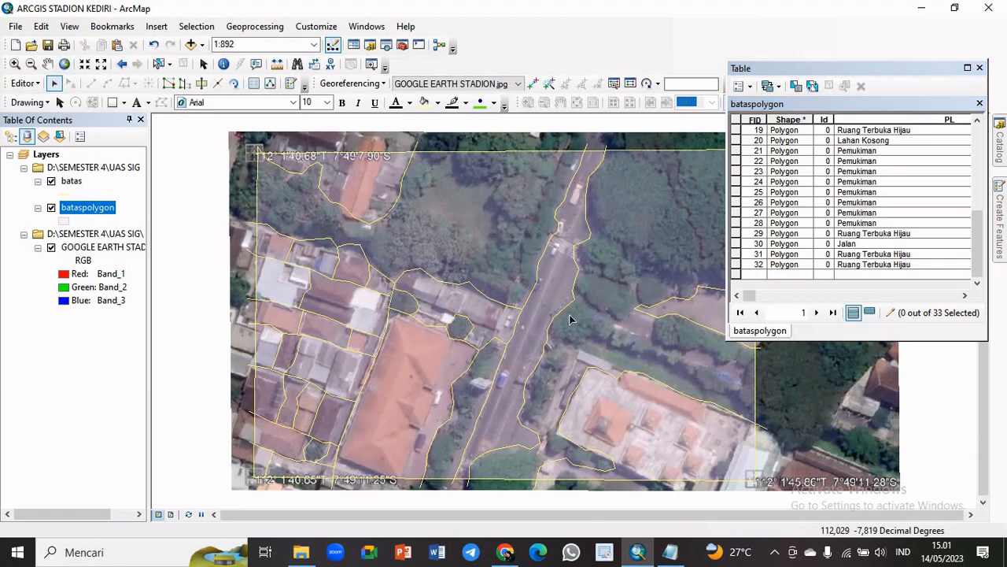
{"action": "left_click_drag", "start_coordinate": [978, 264], "coordinate": [984, 177]}
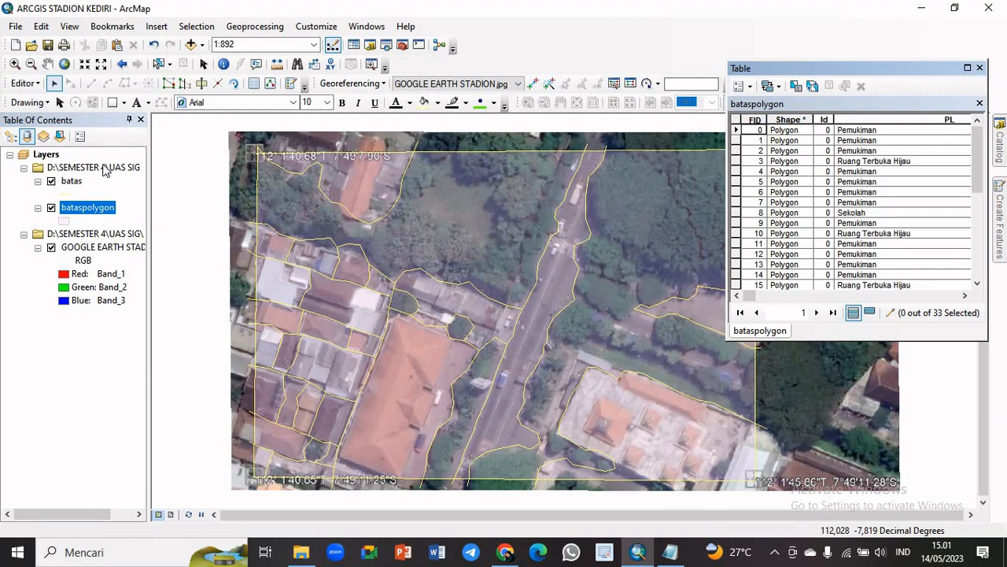
Save the edits made to the layer and stop the editing session
{"action": "left_click", "coordinate": [33, 90]}
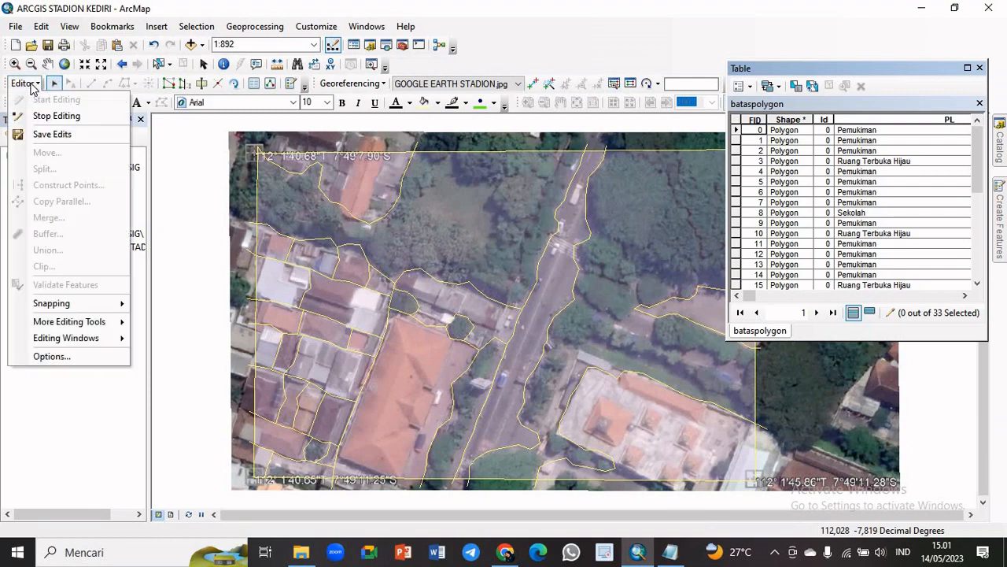
{"action": "left_click", "coordinate": [52, 135]}
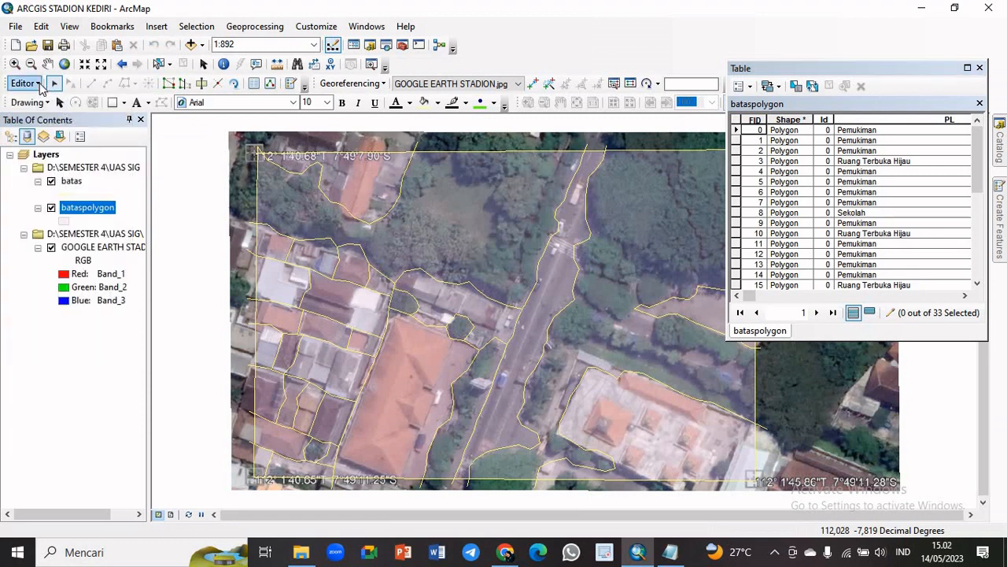
{"action": "left_click", "coordinate": [39, 87]}
{"action": "left_click", "coordinate": [43, 116]}
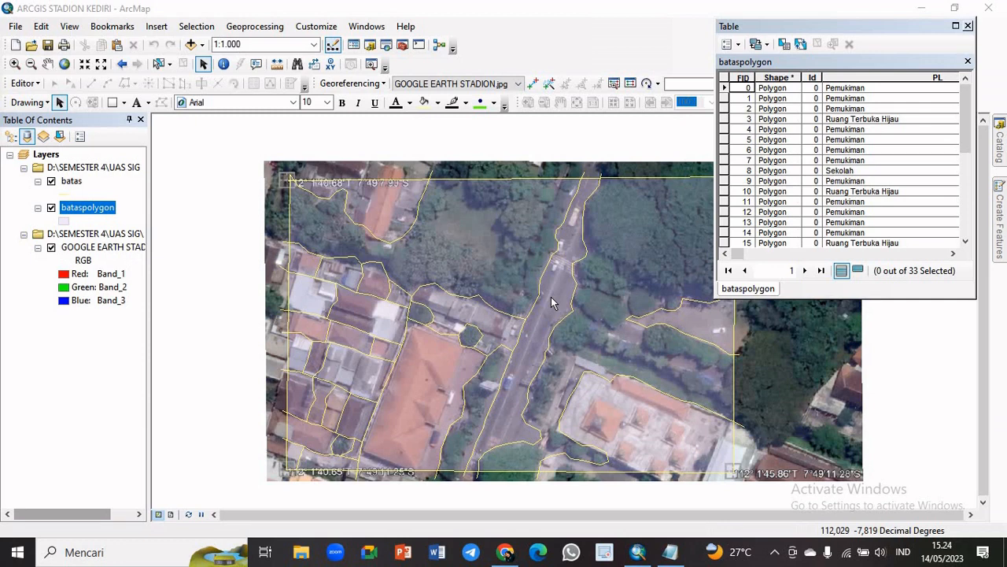
Close the attribute table and set the bataspolygon layer's display transparency to 0%
{"action": "left_click", "coordinate": [967, 27]}
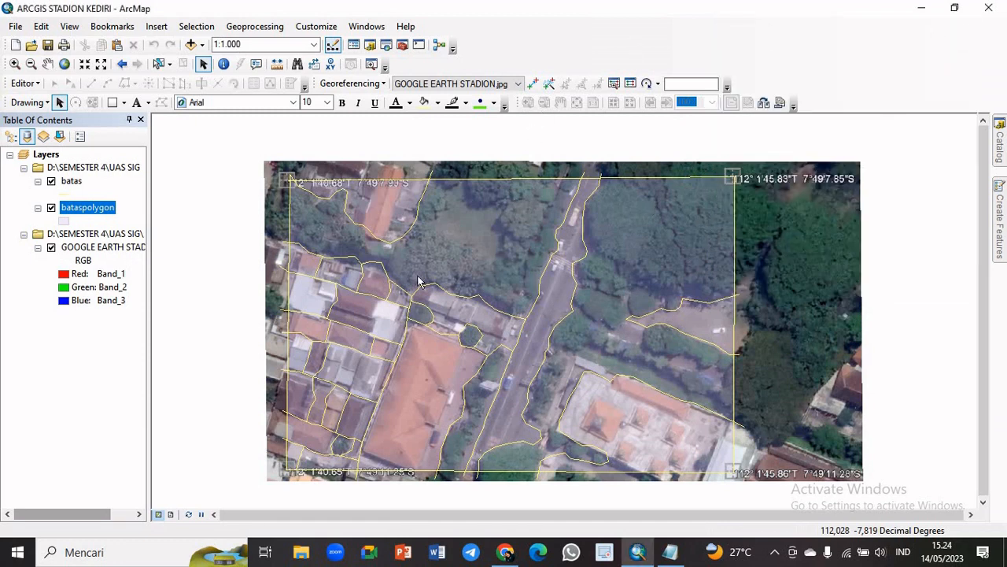
{"action": "left_click", "coordinate": [92, 213]}
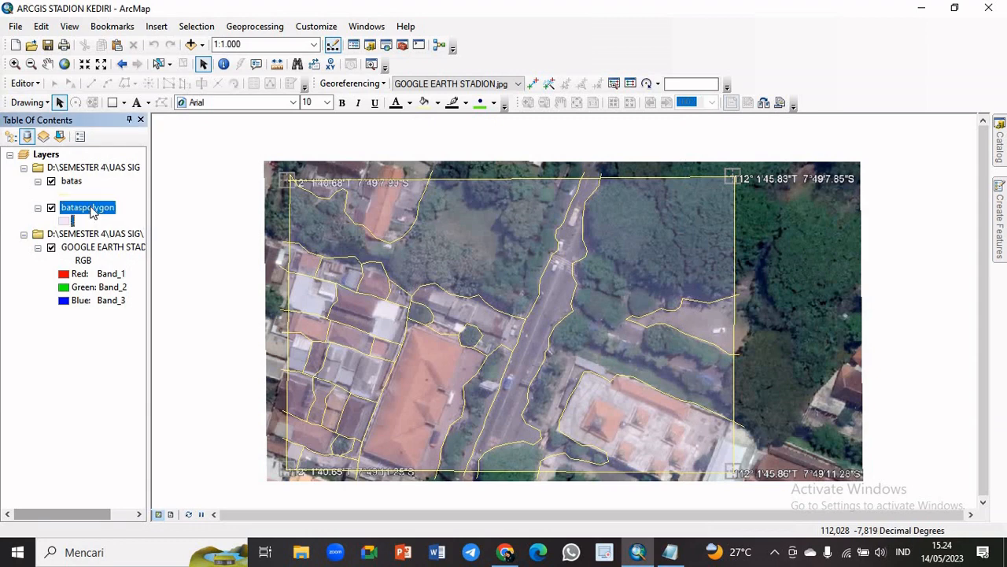
{"action": "right_click", "coordinate": [91, 211]}
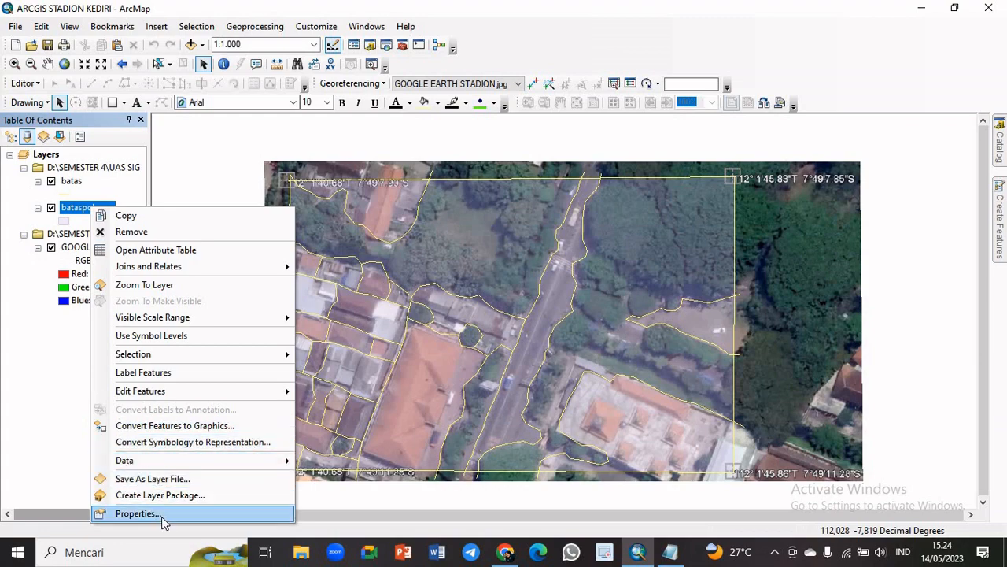
{"action": "left_click", "coordinate": [136, 513]}
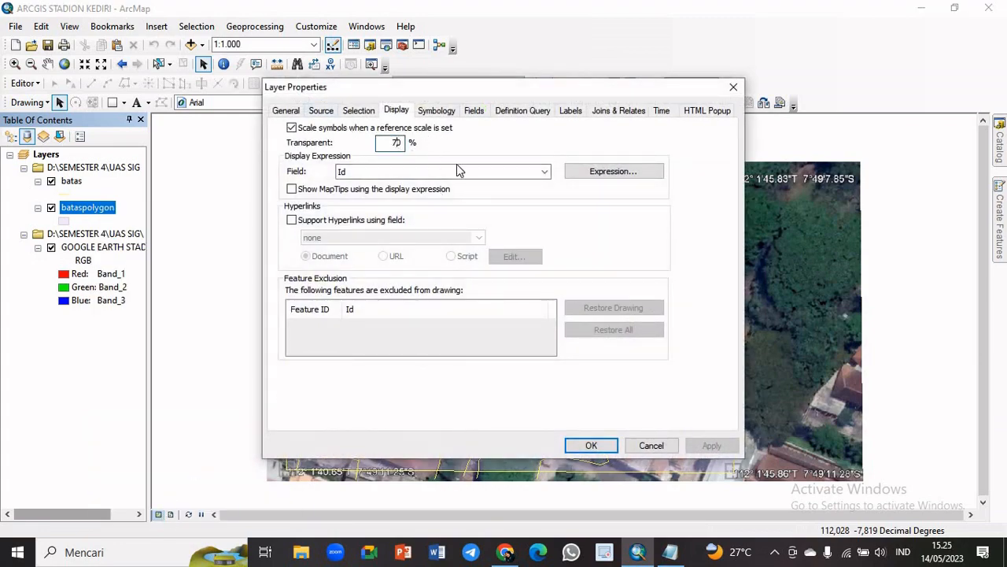
{"action": "key", "text": "BackSpace"}
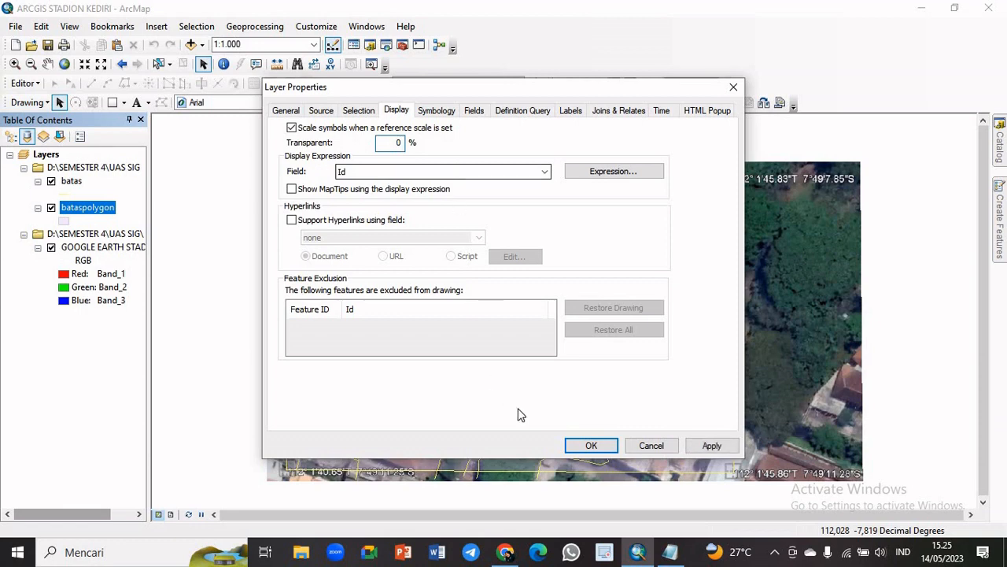
{"action": "left_click", "coordinate": [592, 446]}
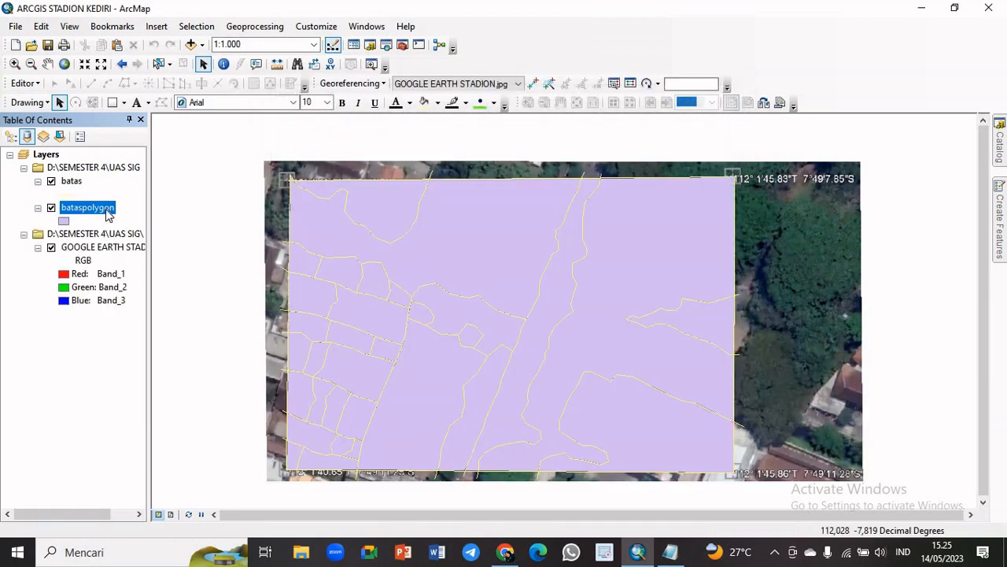
Symbolize the bataspolygon layer by unique values of the PL field, adding all values and excluding all other values
{"action": "right_click", "coordinate": [108, 217]}
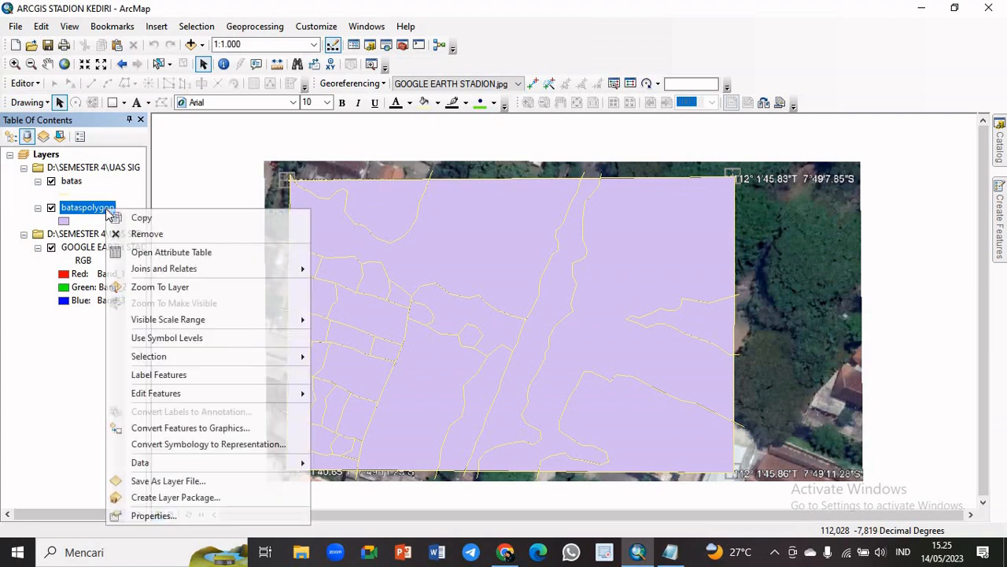
{"action": "left_click", "coordinate": [188, 518]}
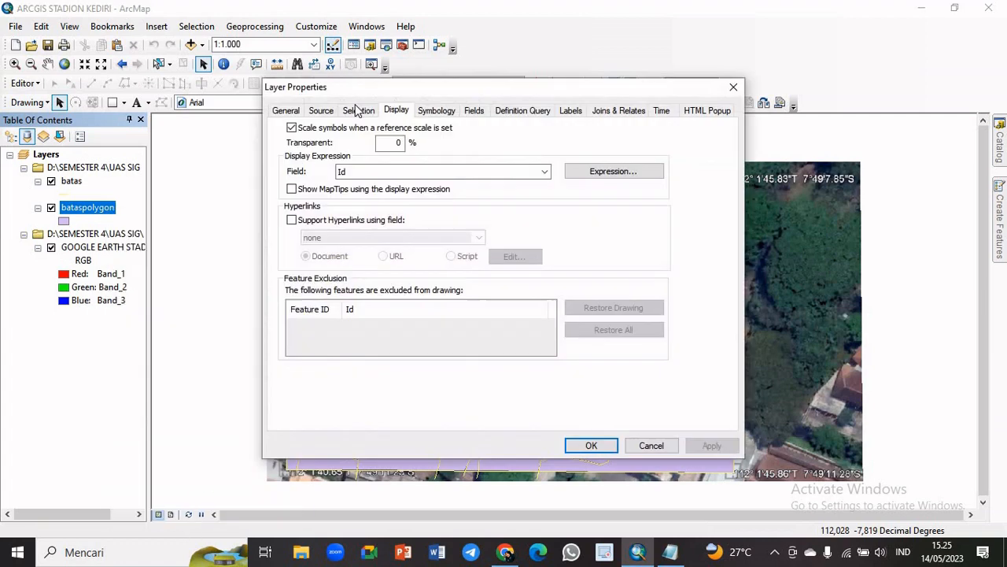
{"action": "left_click", "coordinate": [437, 111]}
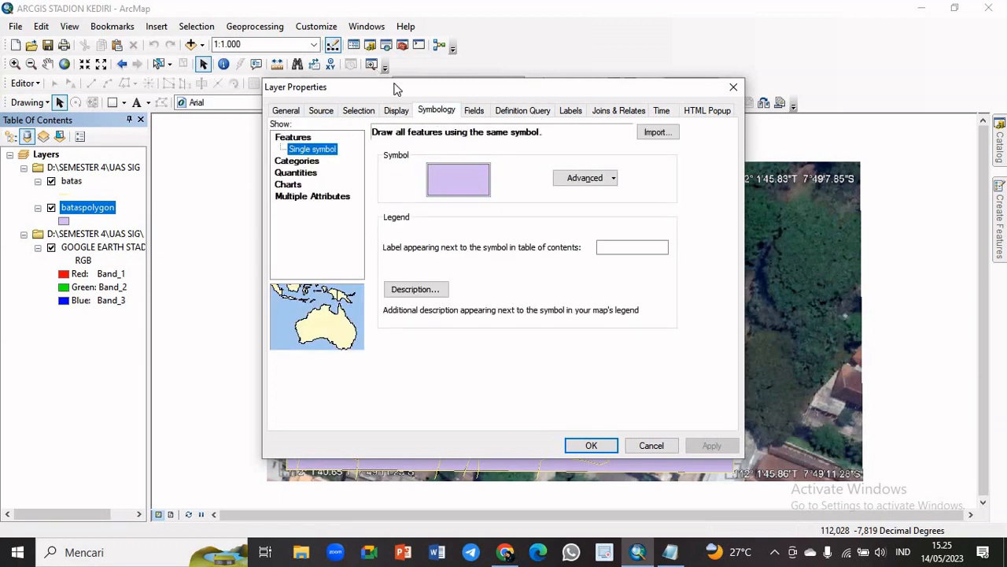
{"action": "left_click", "coordinate": [299, 162]}
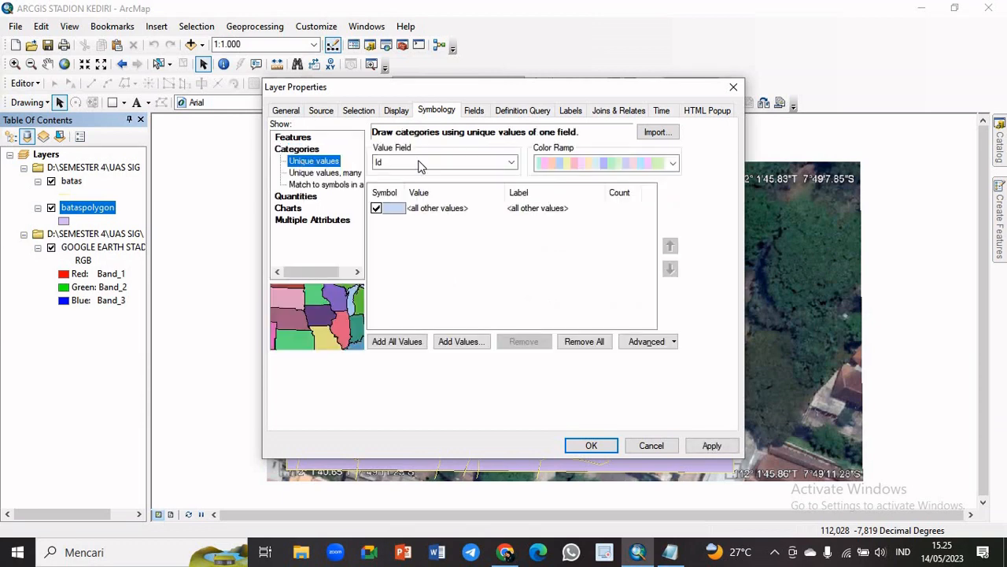
{"action": "left_click", "coordinate": [510, 163]}
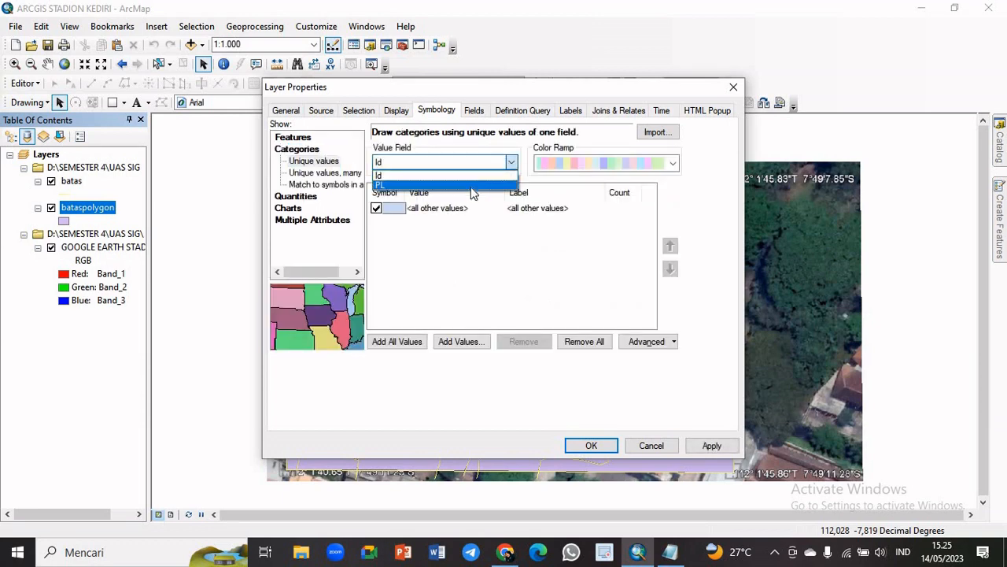
{"action": "left_click", "coordinate": [417, 185]}
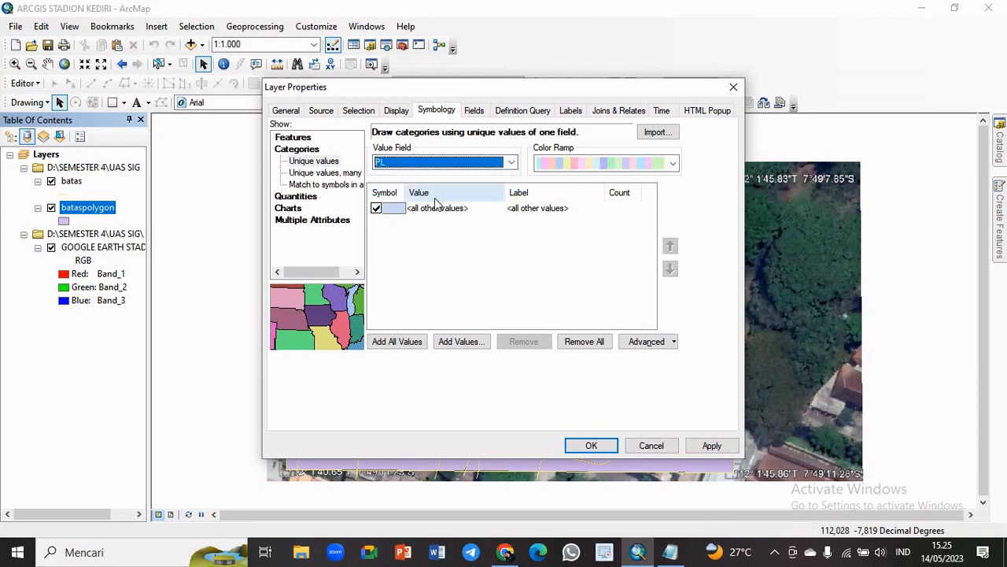
{"action": "left_click", "coordinate": [377, 209]}
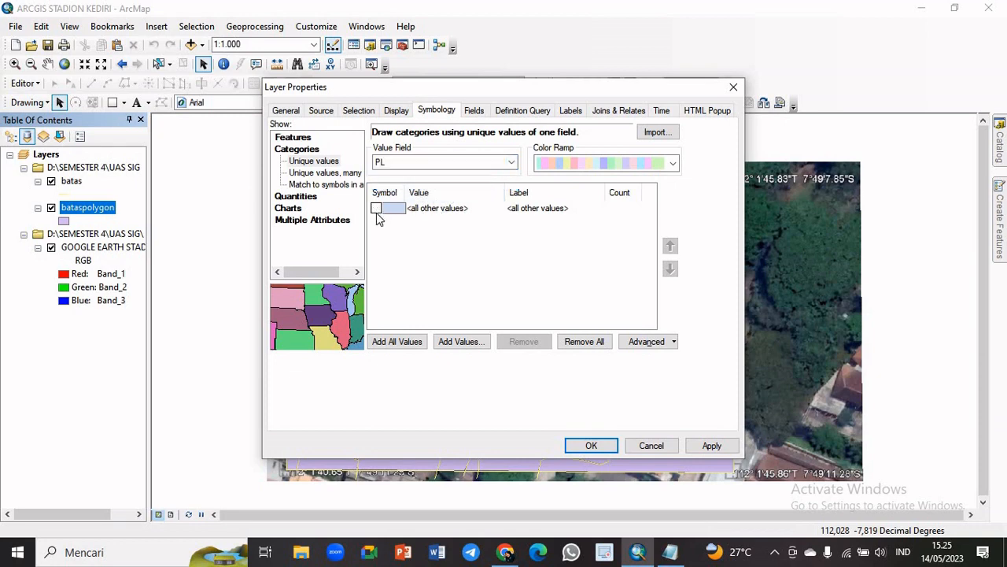
{"action": "left_click", "coordinate": [409, 347]}
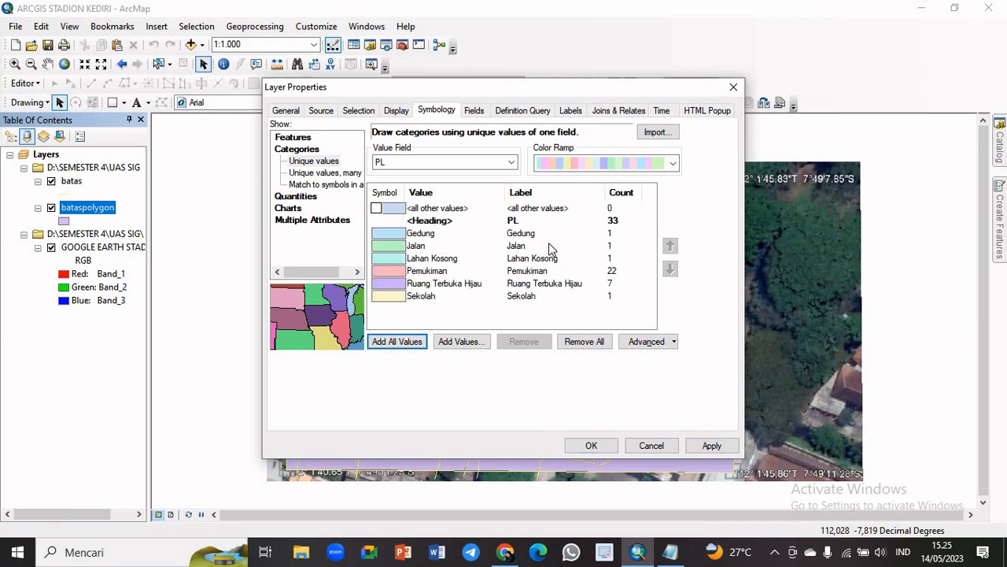
Consult the WARNA PENGGUNAAN LAHAN notes in Notepad and set the Gedung category's fill colour to Flame Red
{"action": "double_click", "coordinate": [398, 236]}
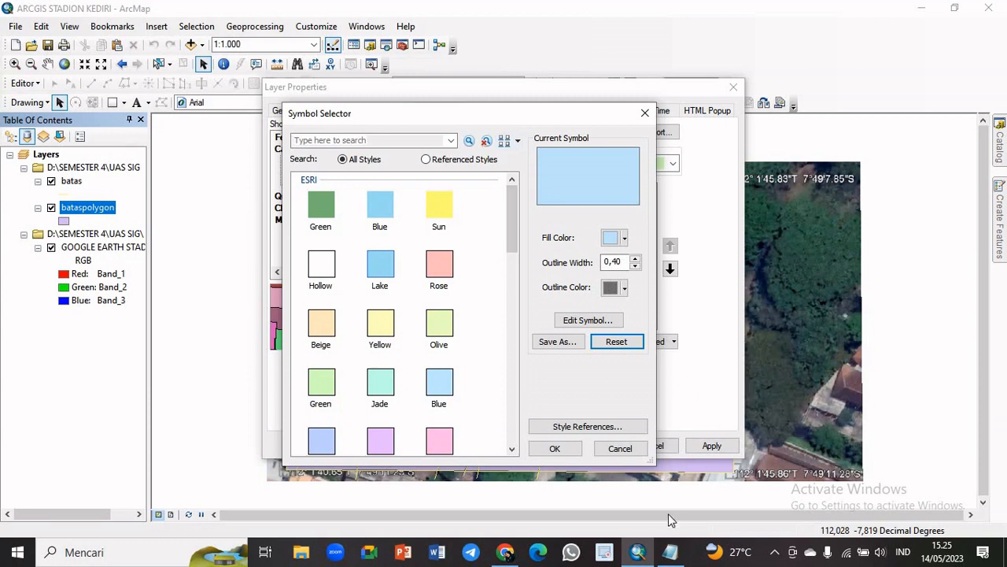
{"action": "left_click", "coordinate": [669, 552]}
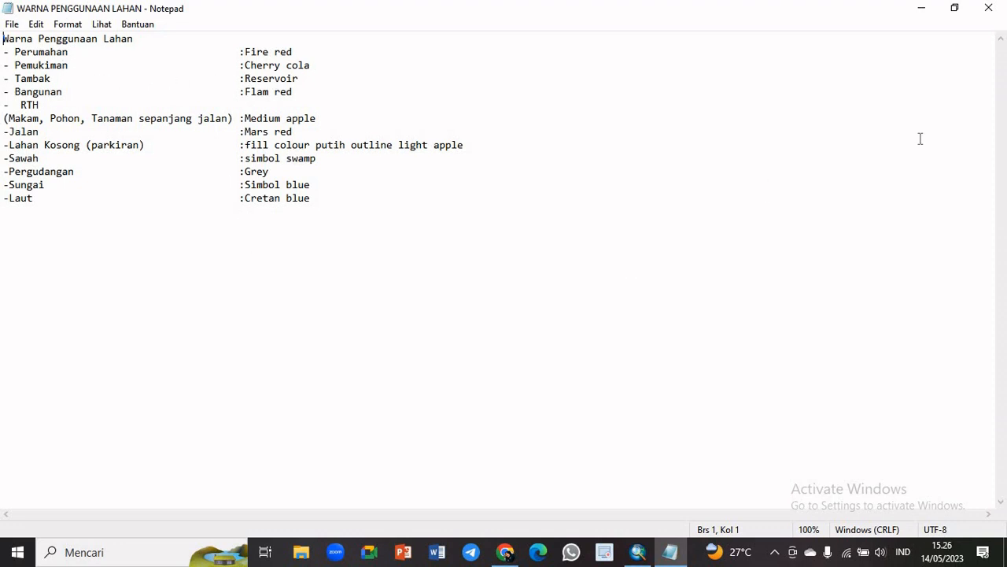
{"action": "left_click", "coordinate": [935, 7]}
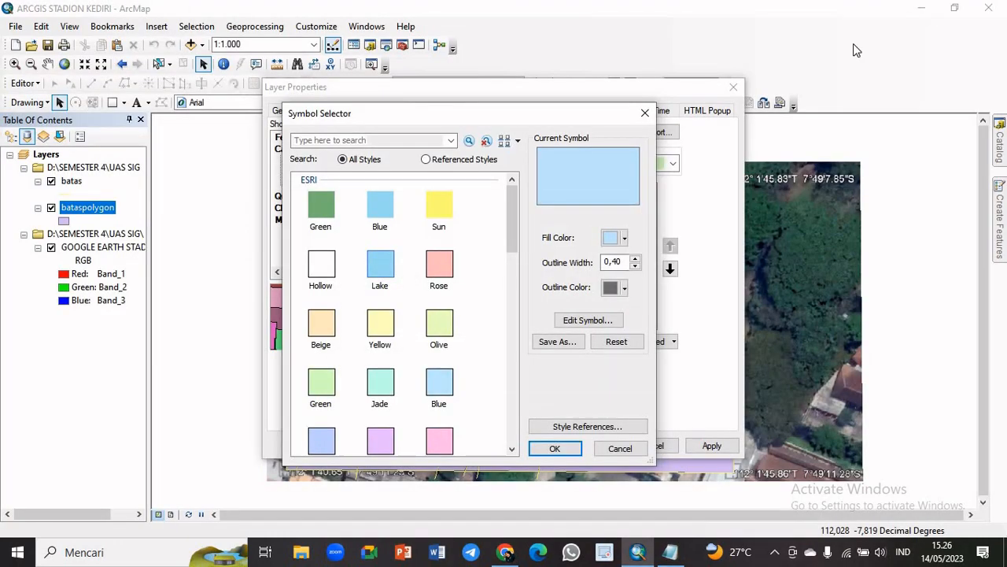
{"action": "left_click_drag", "start_coordinate": [526, 112], "coordinate": [558, 95]}
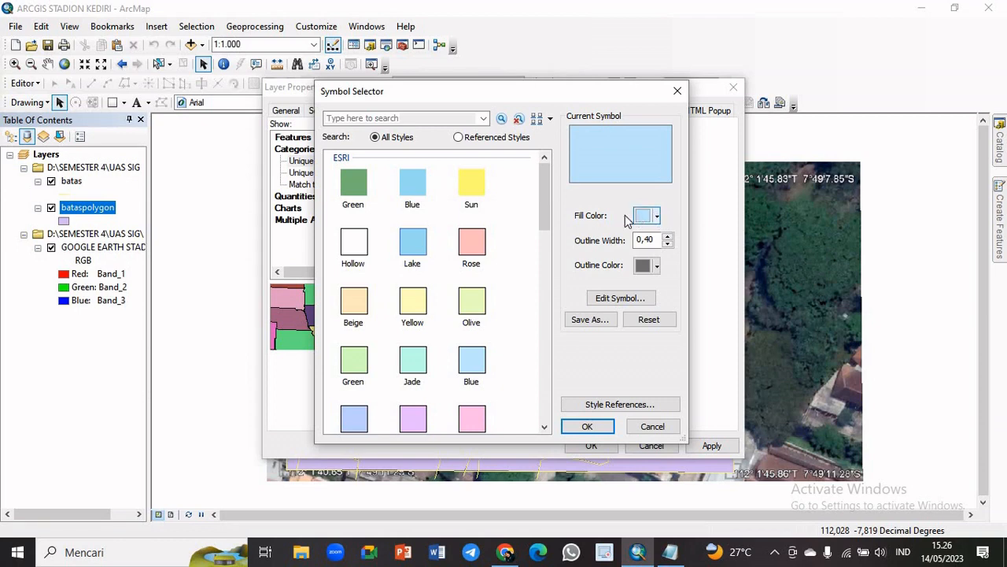
{"action": "left_click", "coordinate": [657, 217]}
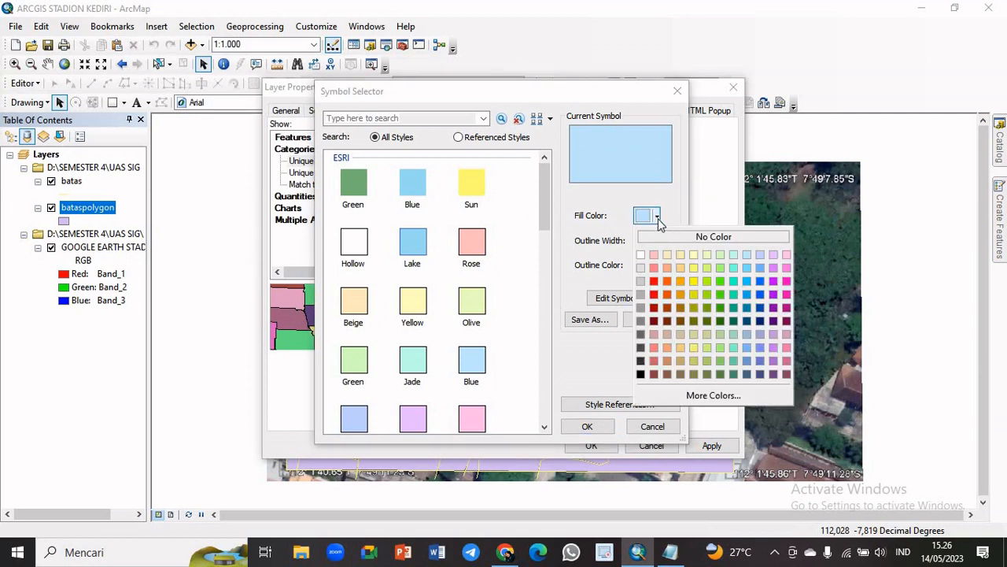
{"action": "left_click", "coordinate": [668, 294]}
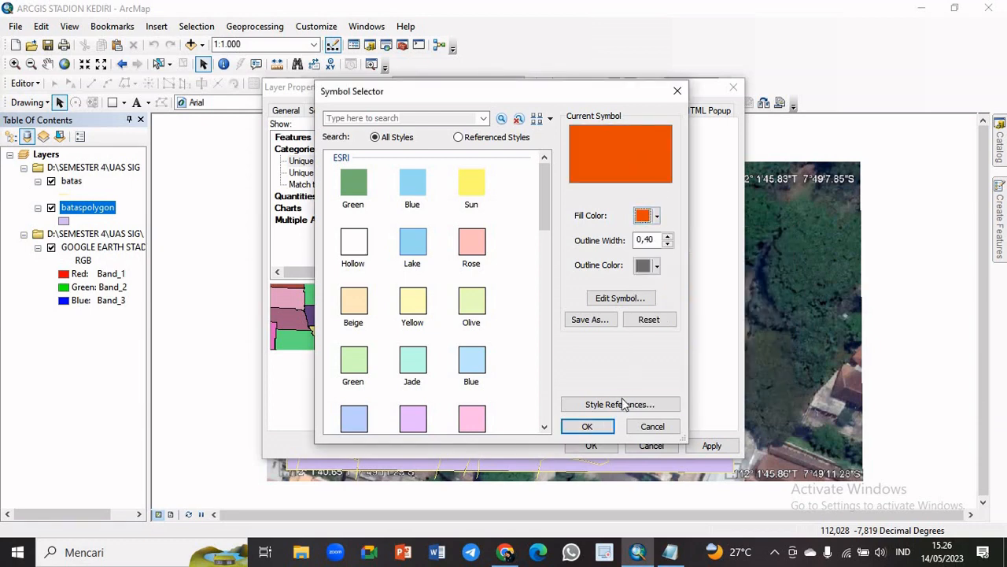
{"action": "left_click", "coordinate": [588, 425]}
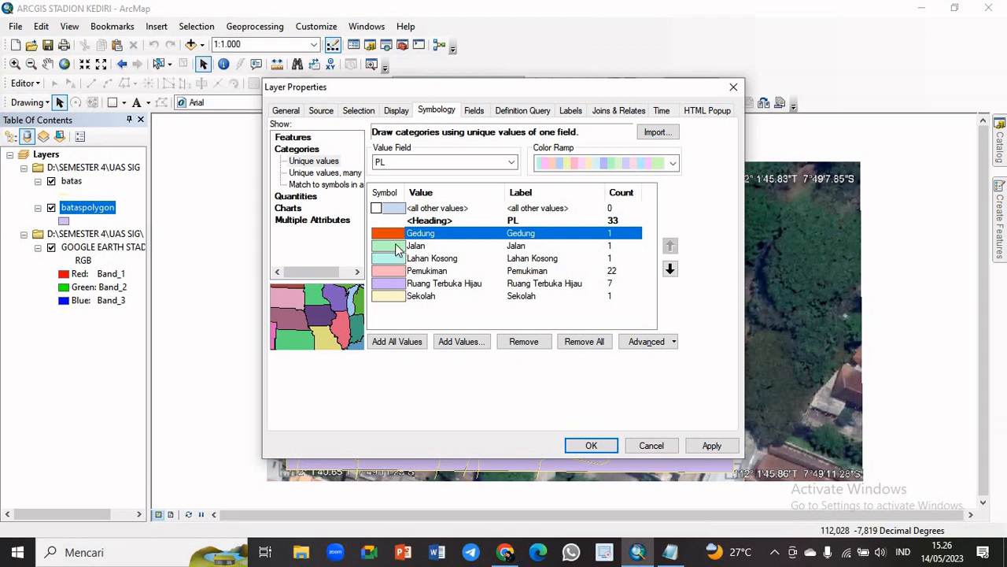
Set the Jalan category's fill colour to Mars Red
{"action": "double_click", "coordinate": [397, 249]}
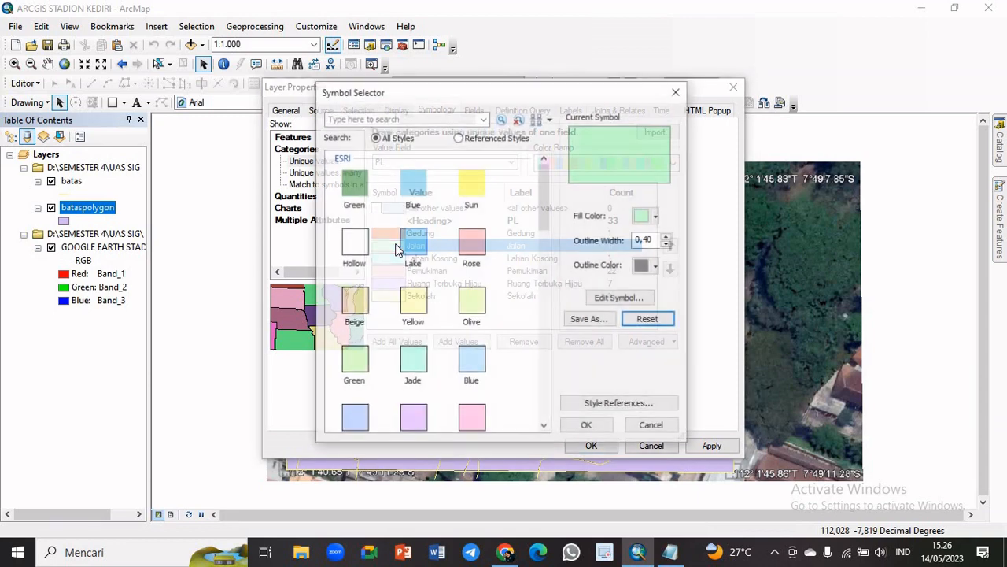
{"action": "left_click", "coordinate": [658, 216]}
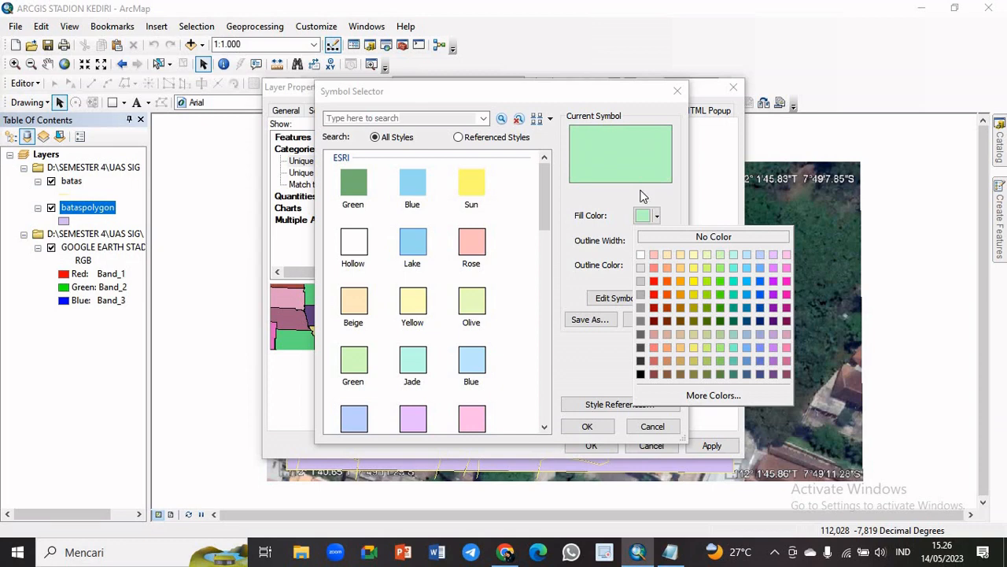
{"action": "left_click", "coordinate": [653, 281]}
{"action": "left_click", "coordinate": [587, 426]}
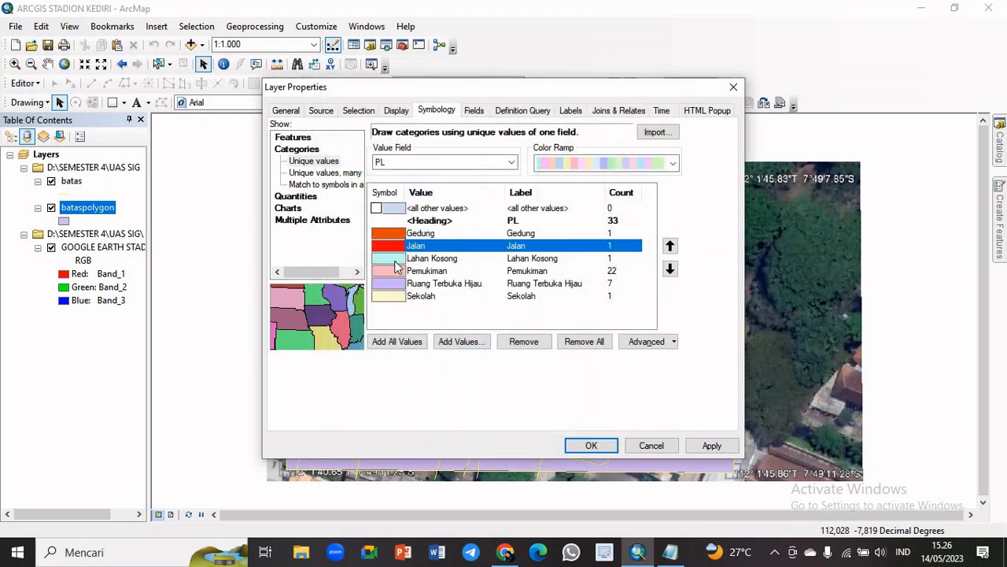
Give the Lahan Kosong category a white fill and a Light Apple outline colour
{"action": "double_click", "coordinate": [396, 263]}
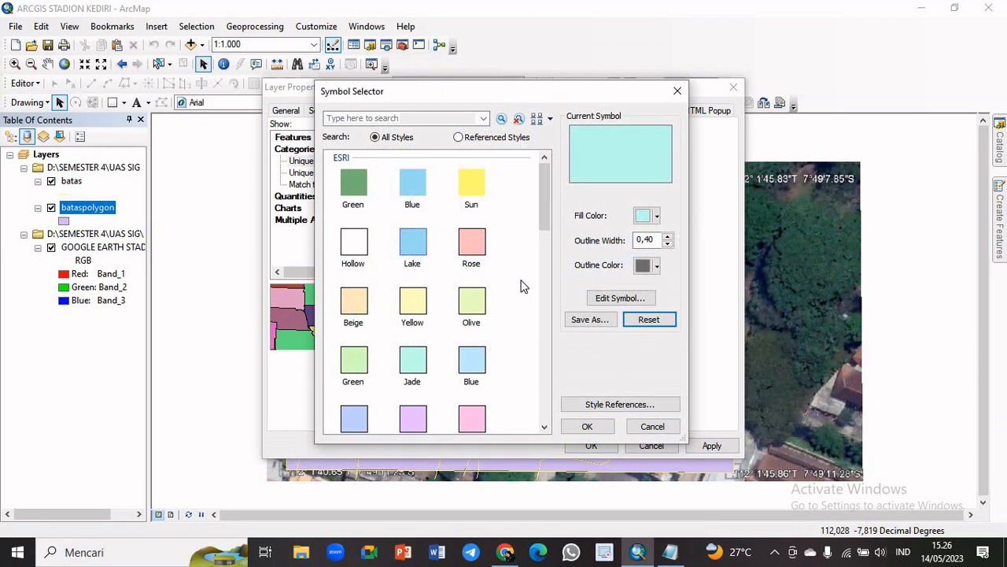
{"action": "left_click", "coordinate": [657, 220]}
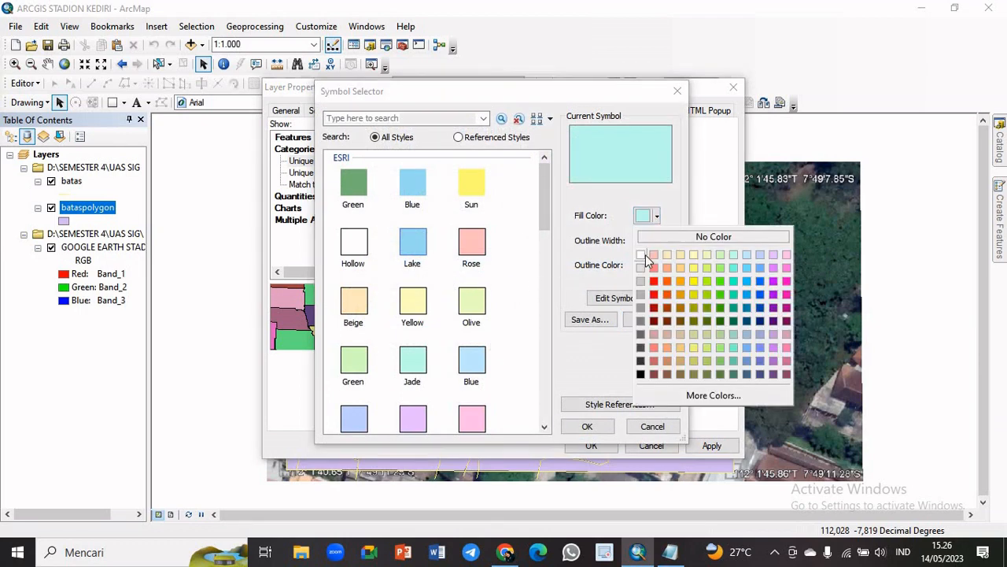
{"action": "left_click", "coordinate": [642, 254]}
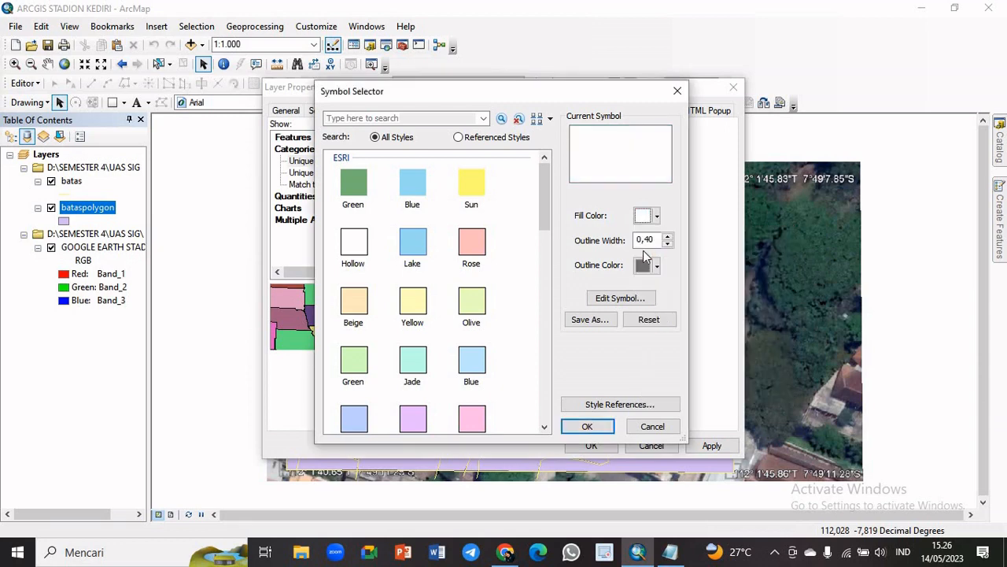
{"action": "left_click", "coordinate": [656, 266]}
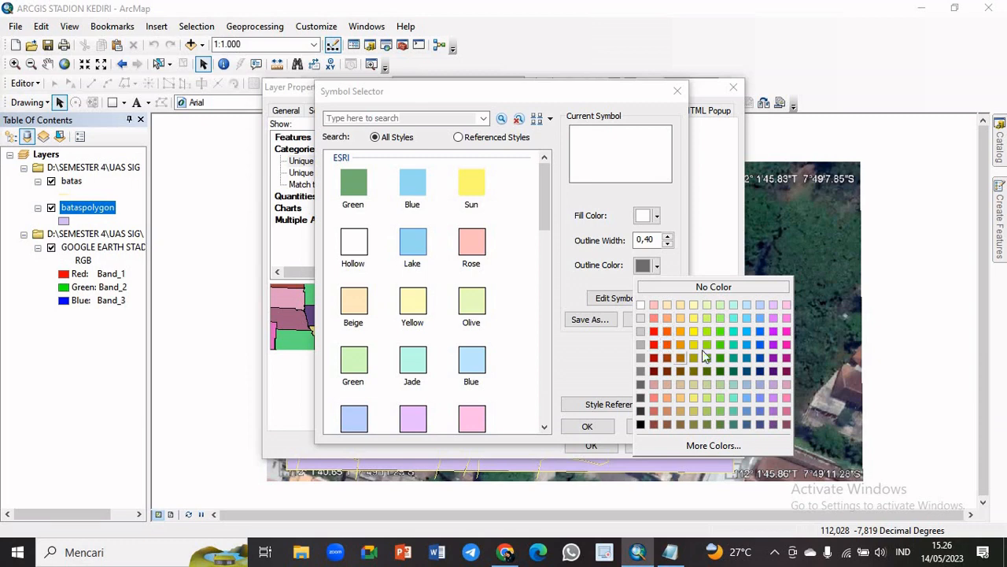
{"action": "left_click", "coordinate": [720, 312]}
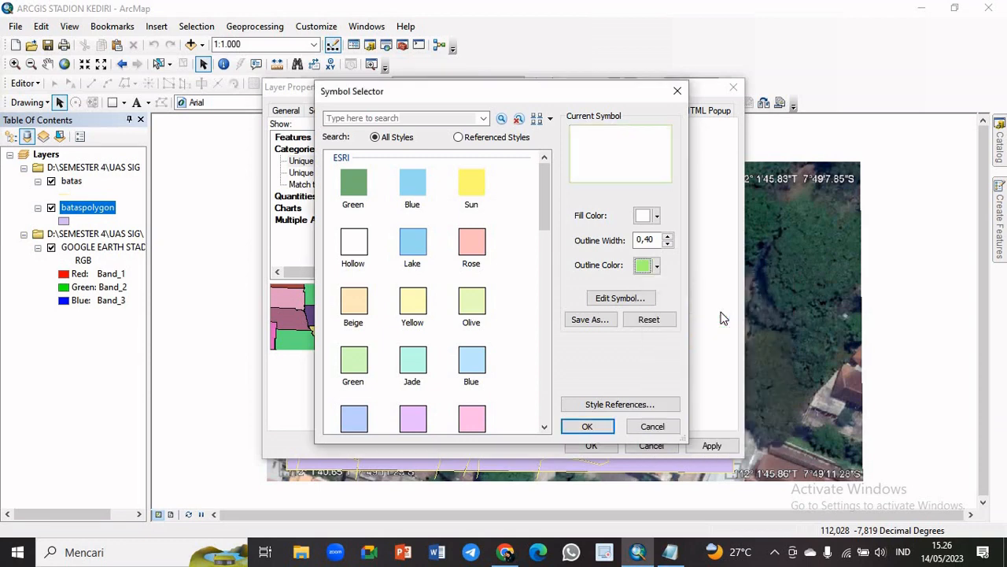
{"action": "left_click", "coordinate": [598, 425]}
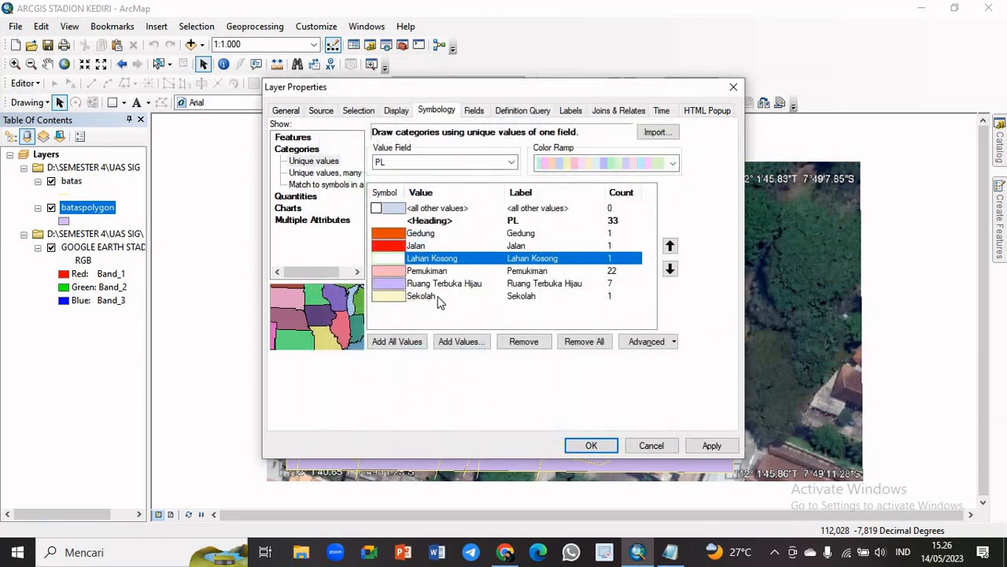
Set the Pemukiman category's fill colour to Cherry Cola
{"action": "double_click", "coordinate": [401, 270]}
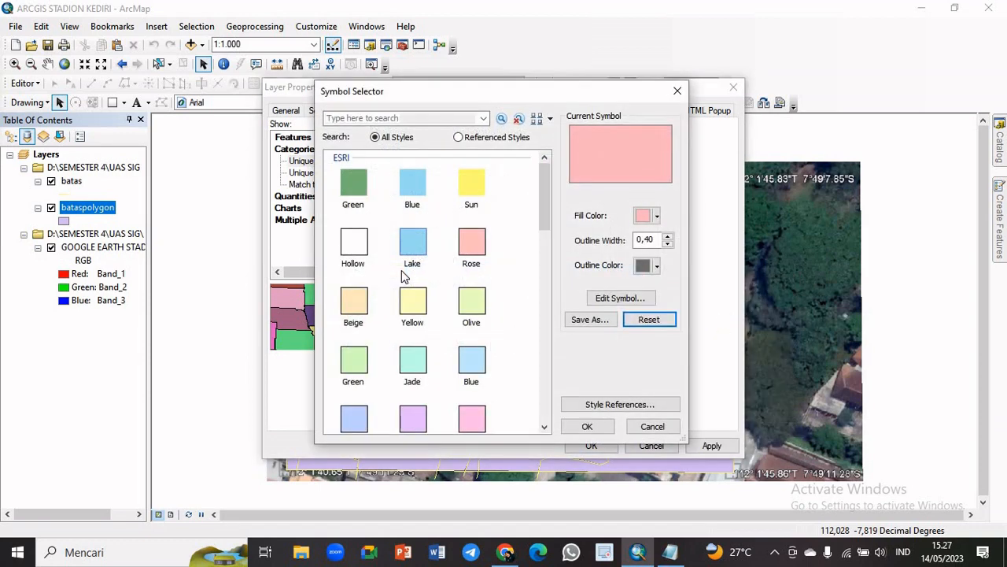
{"action": "left_click", "coordinate": [657, 217]}
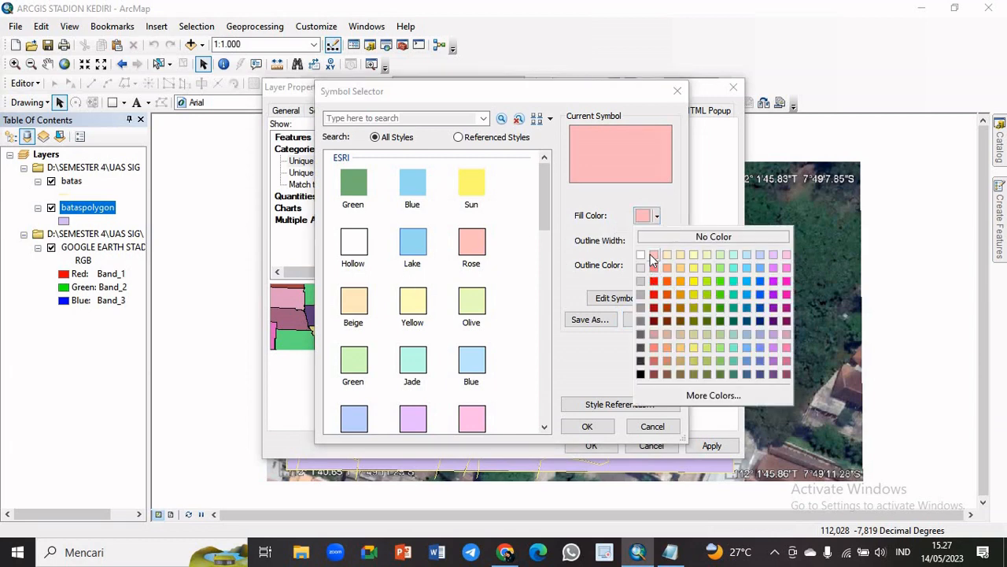
{"action": "left_click", "coordinate": [665, 308]}
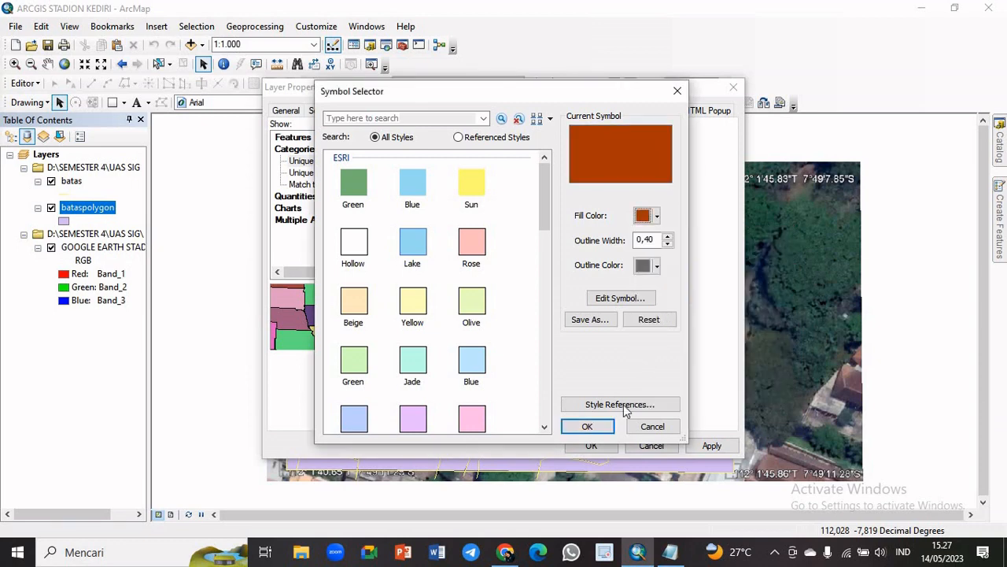
{"action": "left_click", "coordinate": [587, 426]}
Set the Ruang Terbuka Hijau category's fill colour to Medium Apple
{"action": "double_click", "coordinate": [532, 285]}
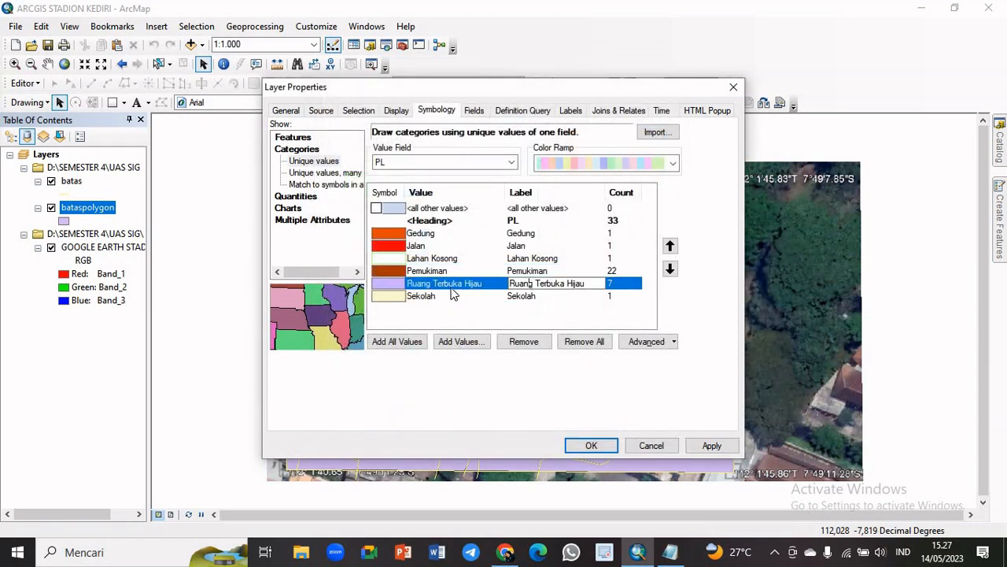
{"action": "double_click", "coordinate": [401, 284]}
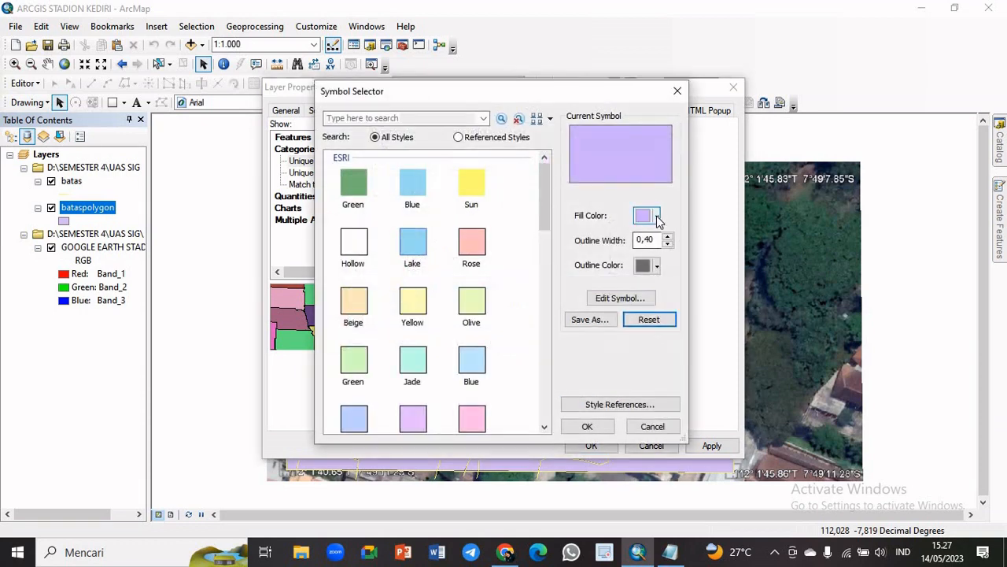
{"action": "left_click", "coordinate": [656, 217]}
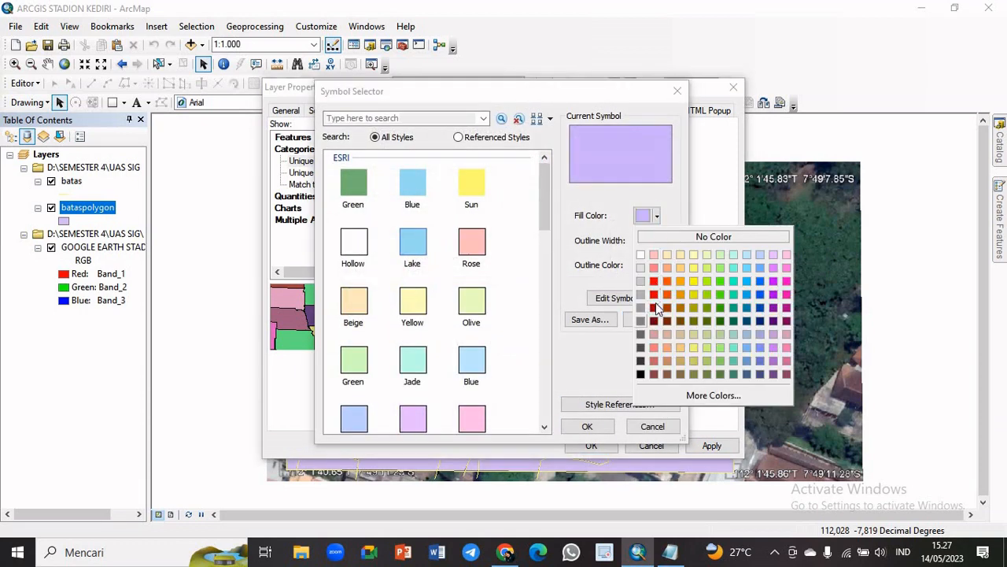
{"action": "left_click", "coordinate": [720, 283]}
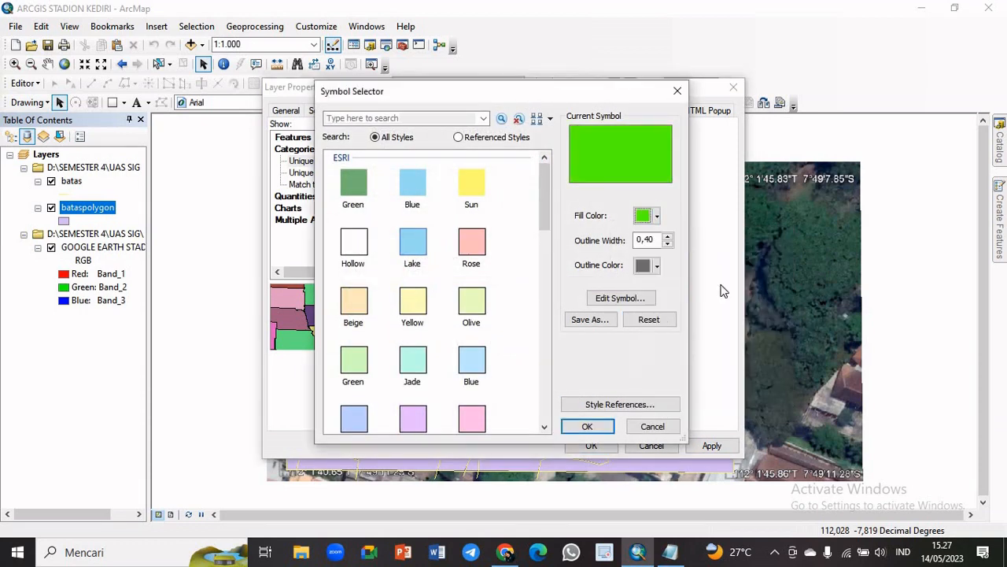
{"action": "left_click", "coordinate": [587, 425]}
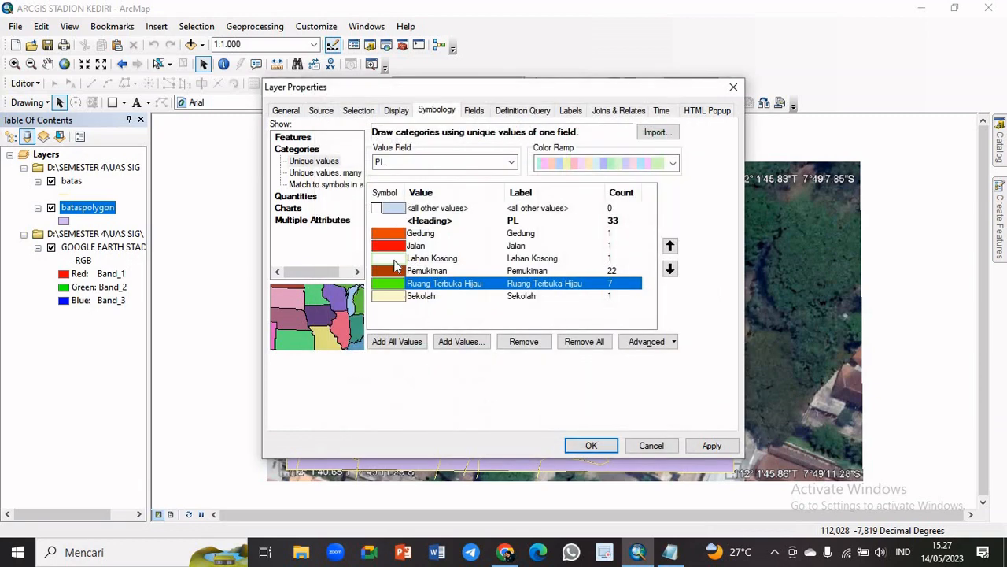
Set the Sekolah category's fill colour to the same orange as Gedung and apply the symbology to the layer
{"action": "left_click", "coordinate": [432, 299]}
{"action": "double_click", "coordinate": [431, 294]}
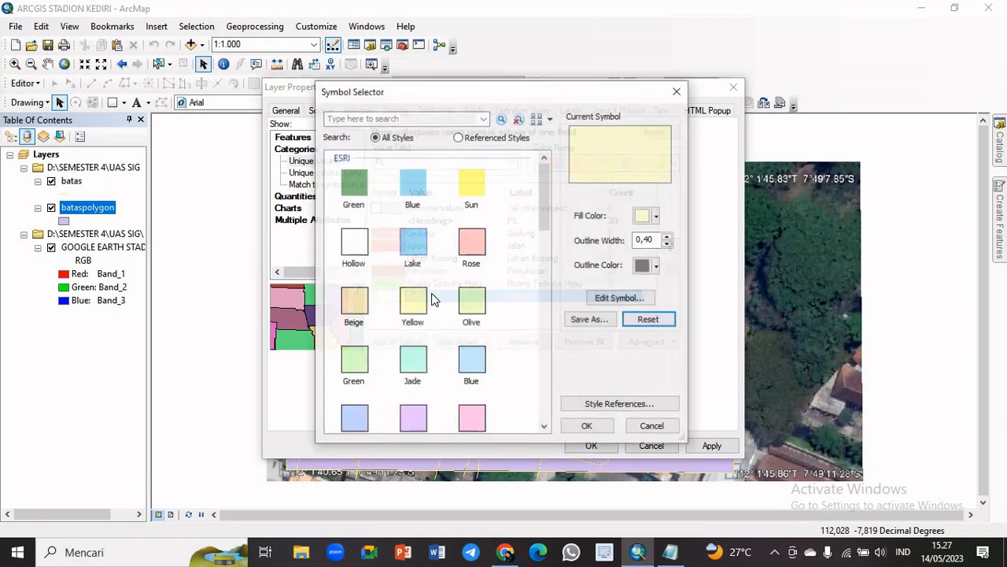
{"action": "left_click", "coordinate": [657, 215]}
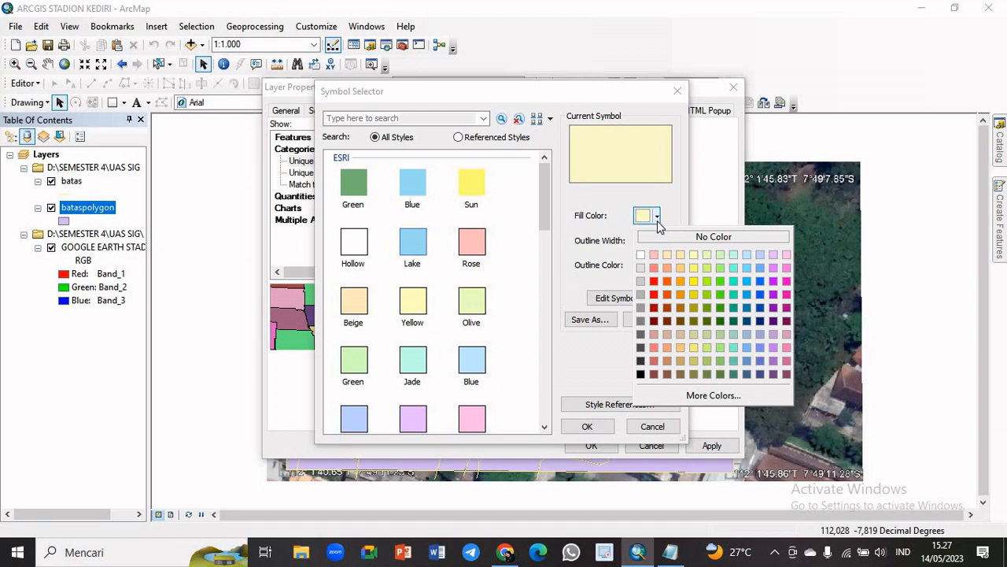
{"action": "left_click", "coordinate": [677, 296]}
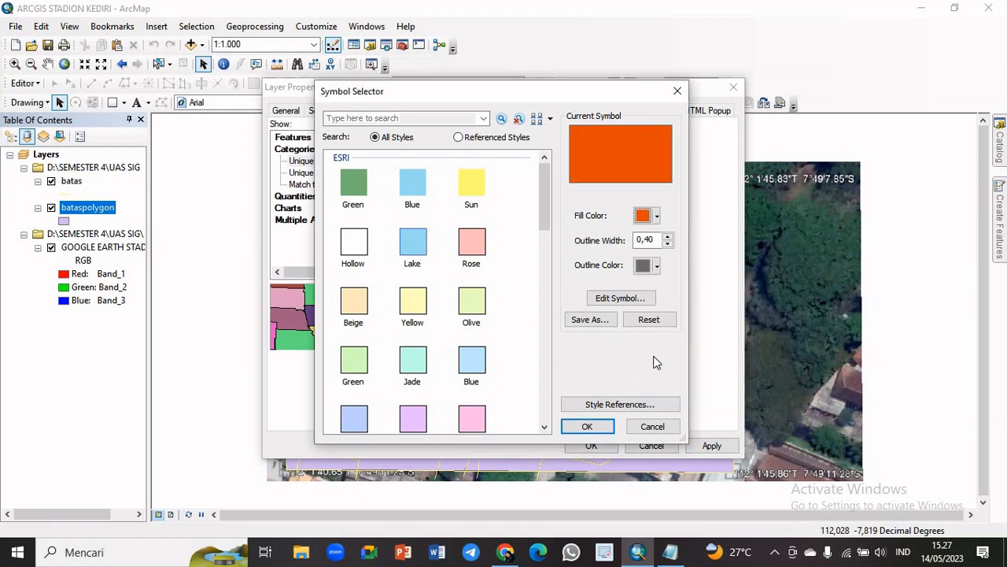
{"action": "left_click", "coordinate": [588, 426]}
{"action": "left_click", "coordinate": [591, 446]}
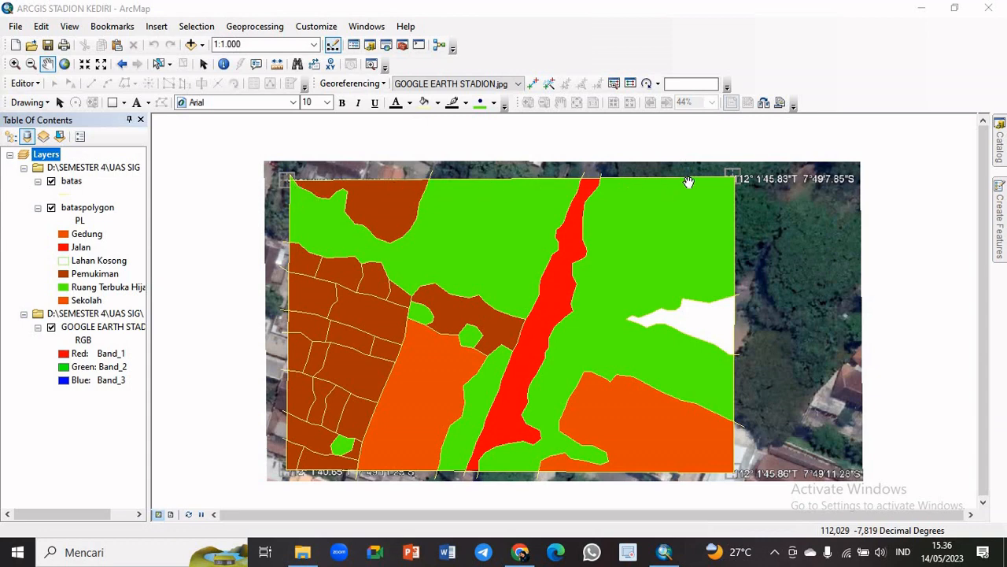
Hide the GOOGLE EARTH STADION image and the batas layer, and switch the map to Layout View
{"action": "left_click", "coordinate": [51, 328]}
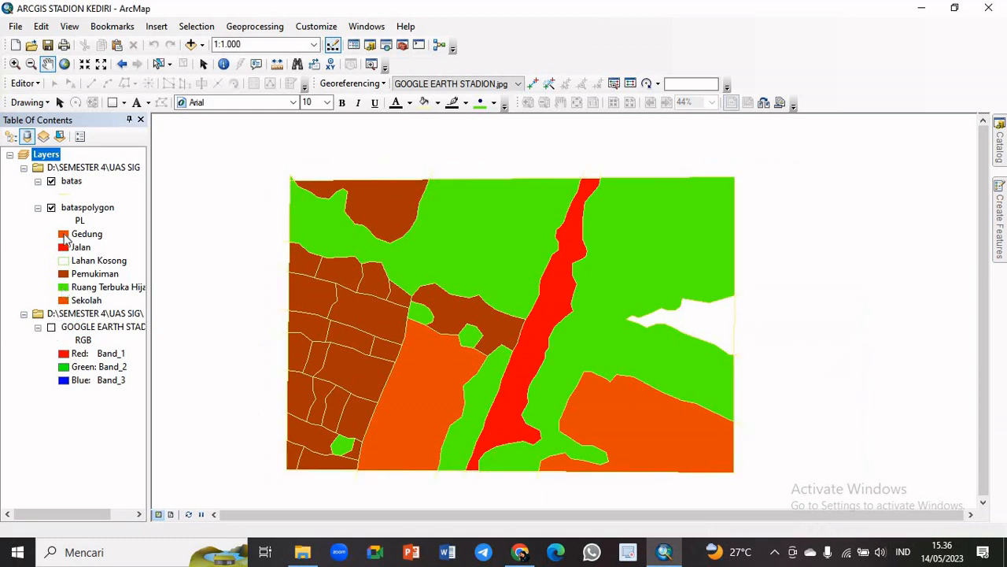
{"action": "left_click", "coordinate": [51, 181]}
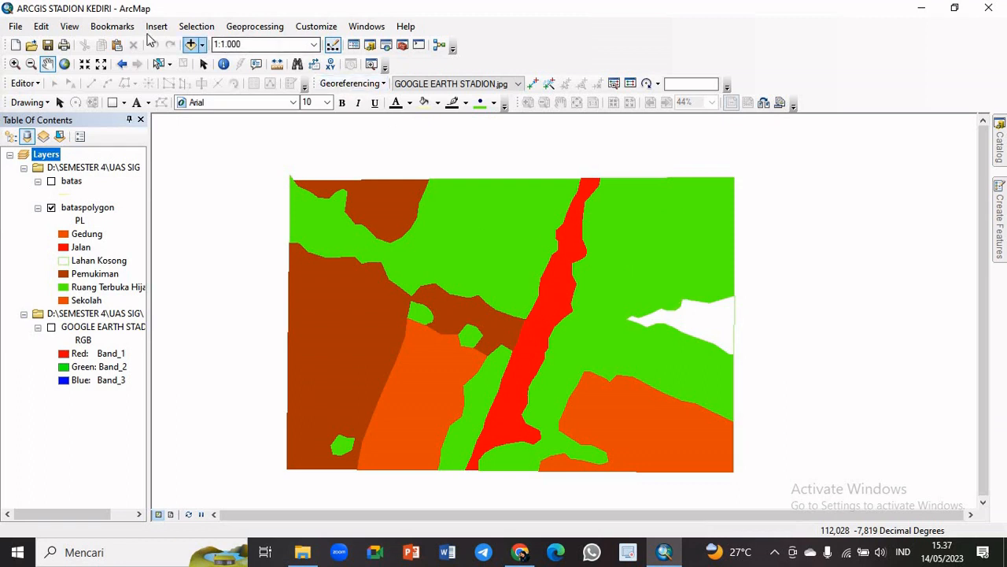
{"action": "left_click", "coordinate": [69, 28]}
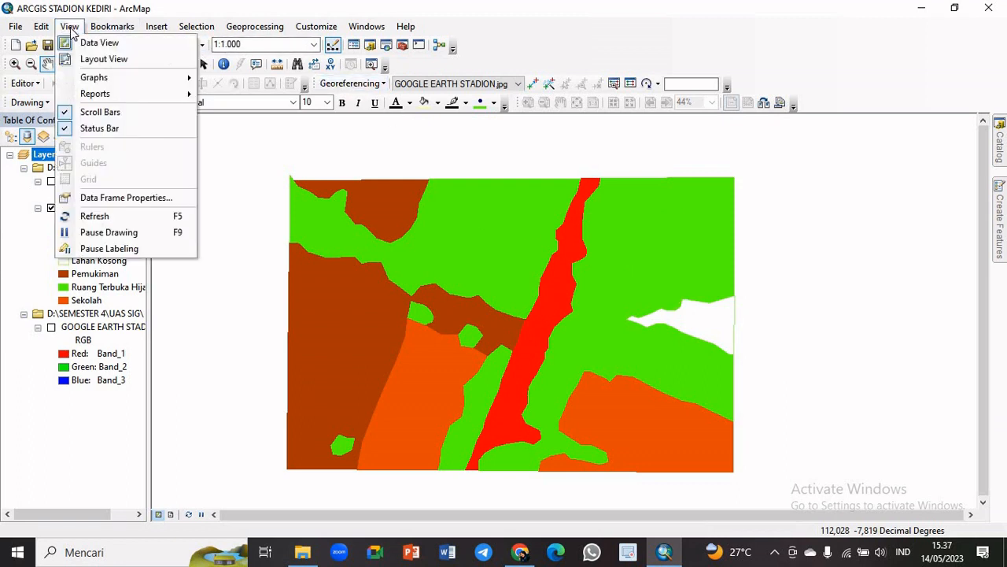
{"action": "left_click", "coordinate": [92, 63]}
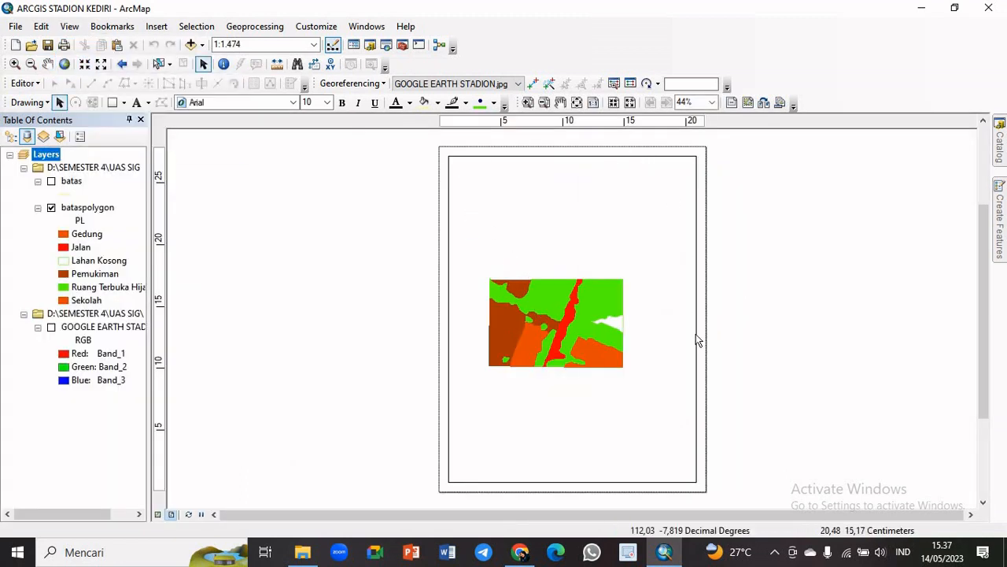
Set the page orientation to Landscape in the page and print setup, keeping the Letter paper size
{"action": "left_click", "coordinate": [16, 27]}
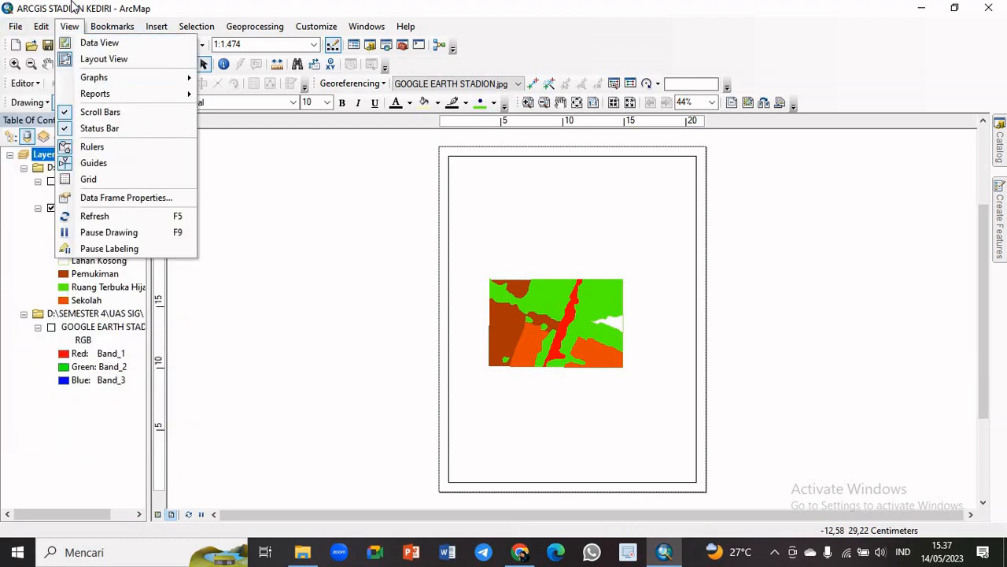
{"action": "left_click", "coordinate": [107, 28]}
{"action": "left_click", "coordinate": [26, 29]}
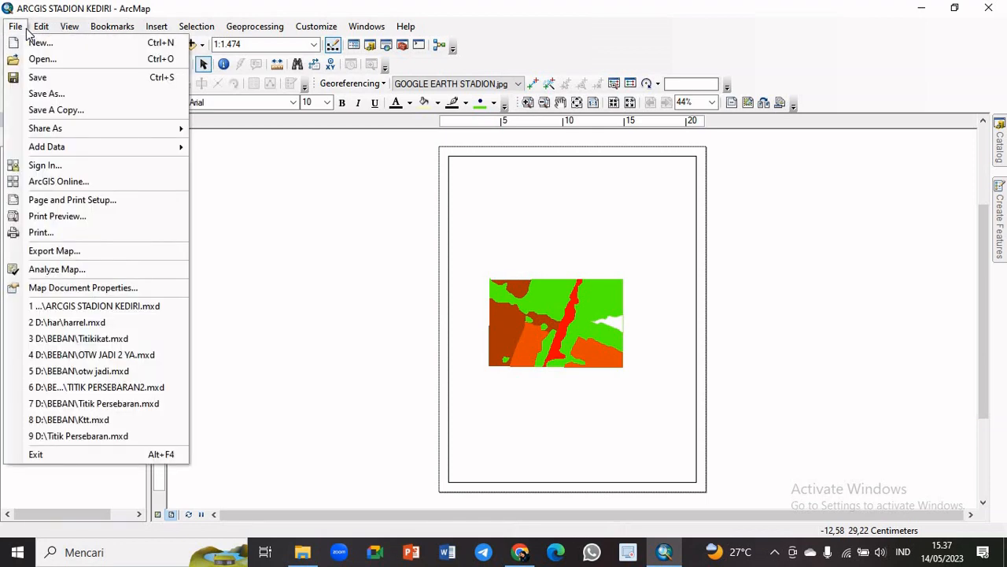
{"action": "left_click", "coordinate": [91, 201]}
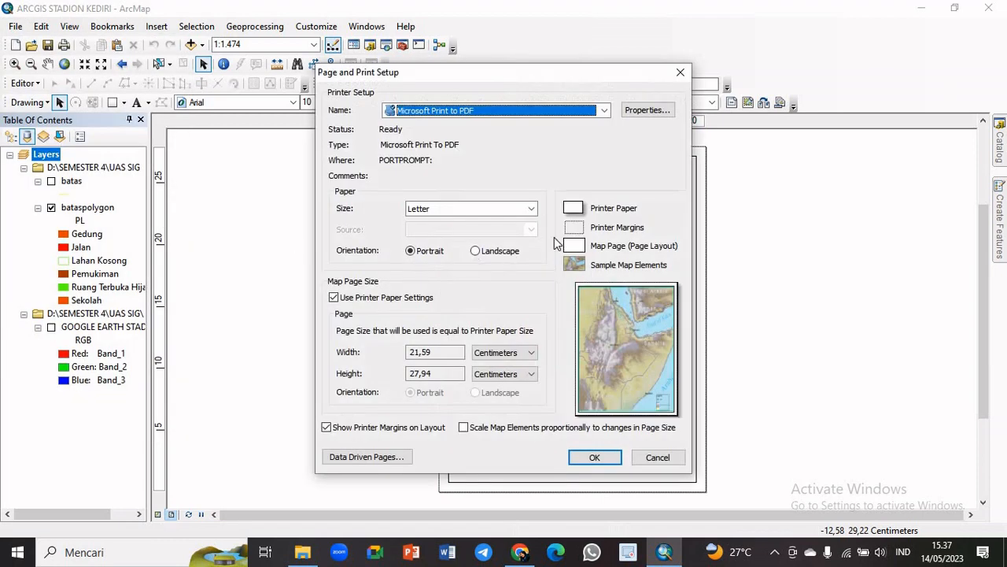
{"action": "left_click", "coordinate": [476, 251]}
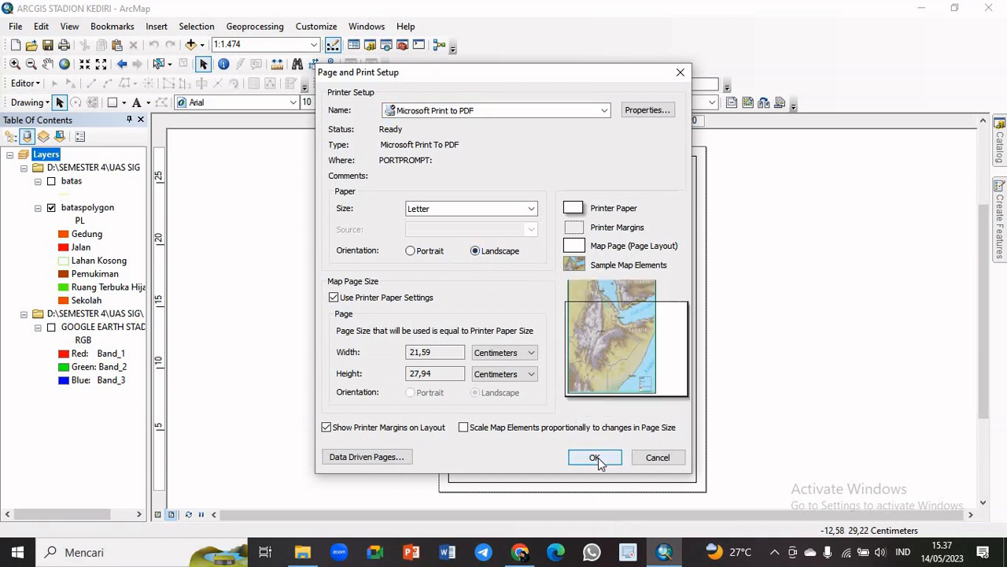
{"action": "left_click", "coordinate": [596, 458]}
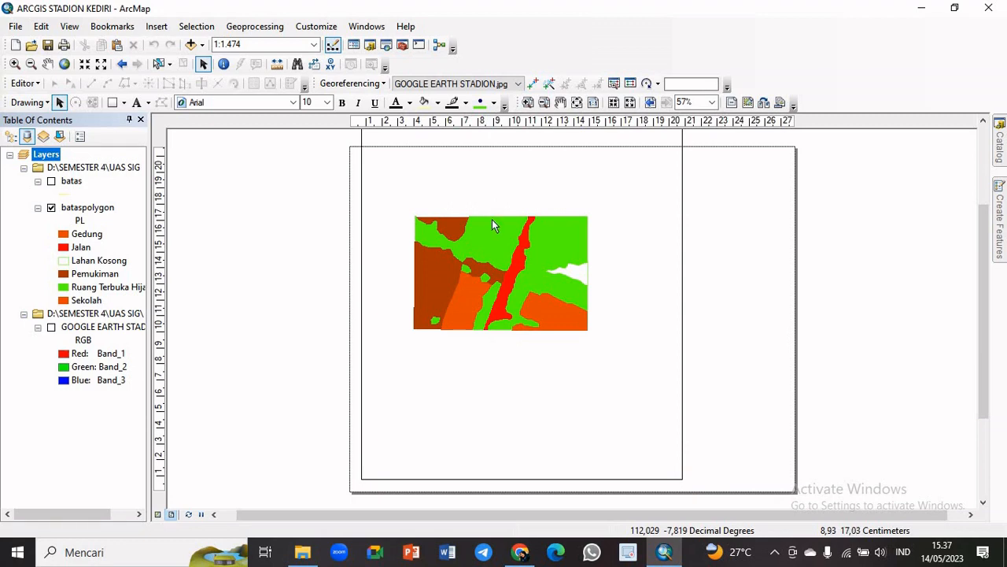
Move the data frame and shrink it to about 16 by 17 cm so that it fits on the landscape page
{"action": "left_click", "coordinate": [565, 245]}
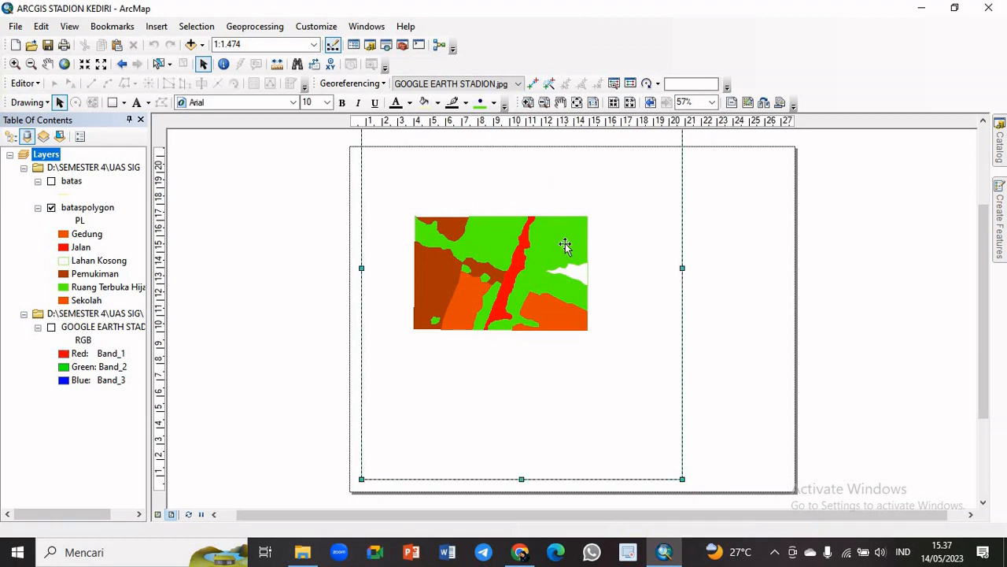
{"action": "left_click_drag", "start_coordinate": [566, 246], "coordinate": [574, 357]}
{"action": "left_click_drag", "start_coordinate": [688, 167], "coordinate": [532, 321]}
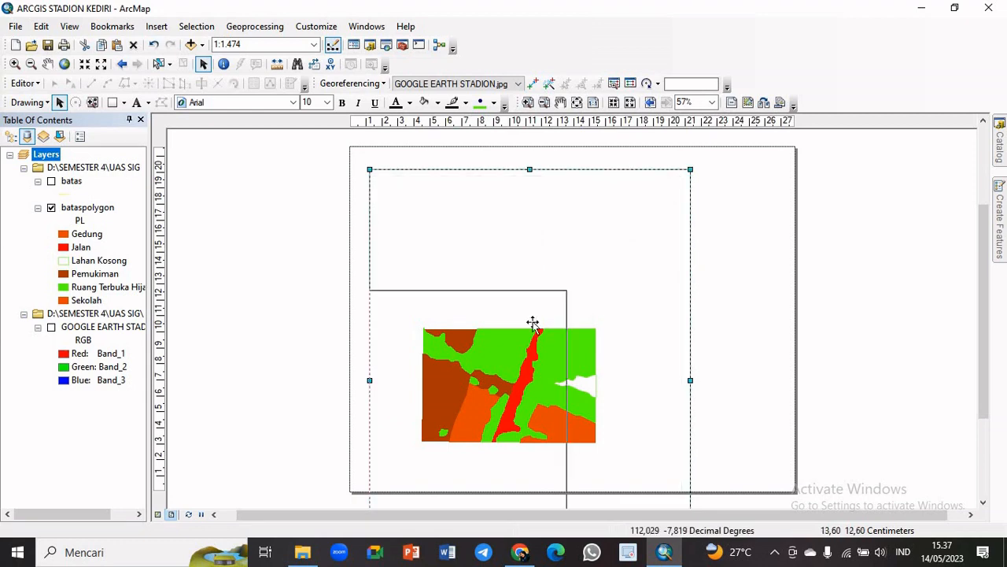
{"action": "left_click_drag", "start_coordinate": [488, 425], "coordinate": [659, 283]}
{"action": "left_click_drag", "start_coordinate": [598, 213], "coordinate": [576, 230]}
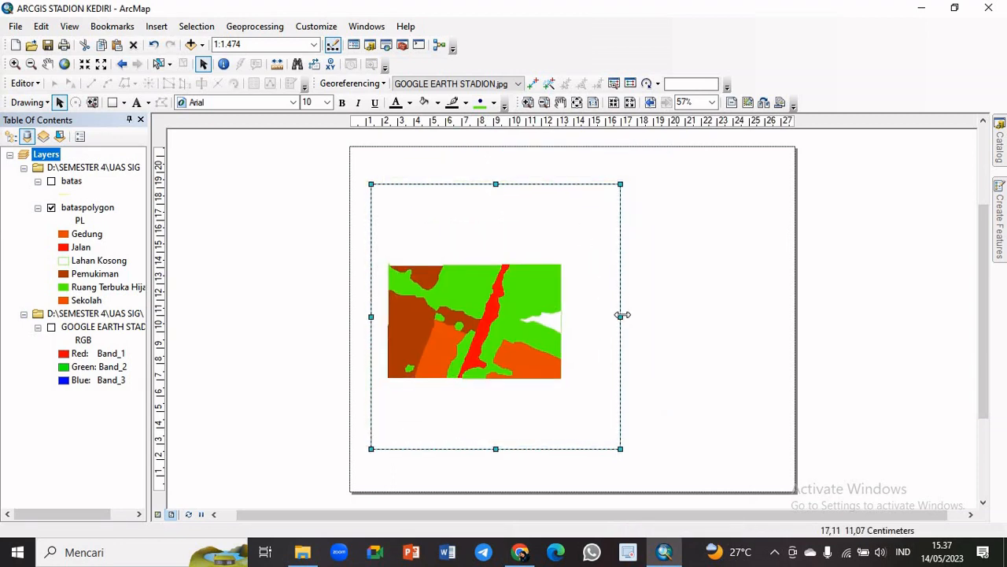
Adjust the data frame to about 17 cm wide and 20 cm high, leaving an empty strip on the page's right side
{"action": "left_click_drag", "start_coordinate": [621, 316], "coordinate": [635, 316]}
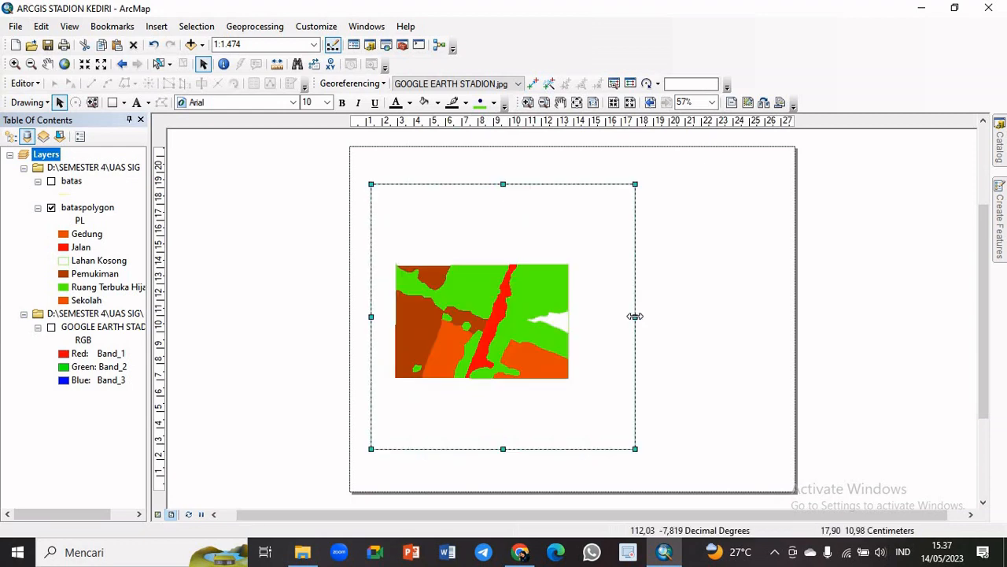
{"action": "left_click_drag", "start_coordinate": [545, 272], "coordinate": [533, 275]}
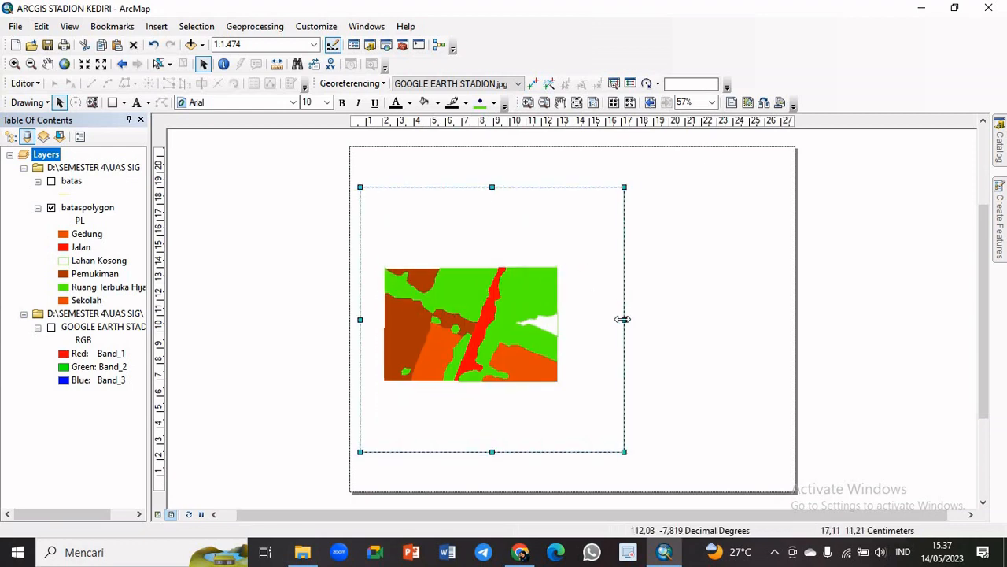
{"action": "left_click_drag", "start_coordinate": [625, 318], "coordinate": [653, 321]}
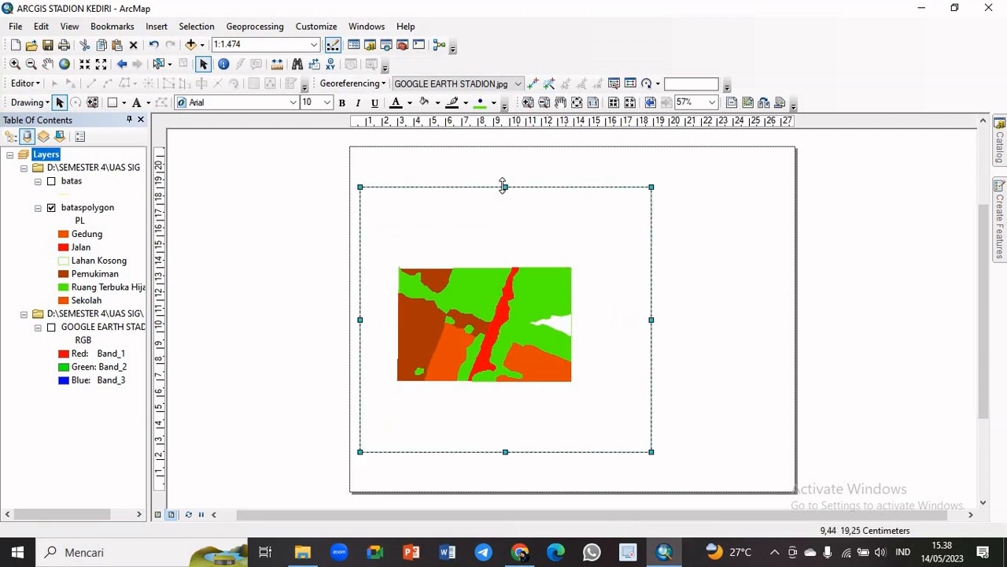
{"action": "left_click_drag", "start_coordinate": [503, 186], "coordinate": [506, 162]}
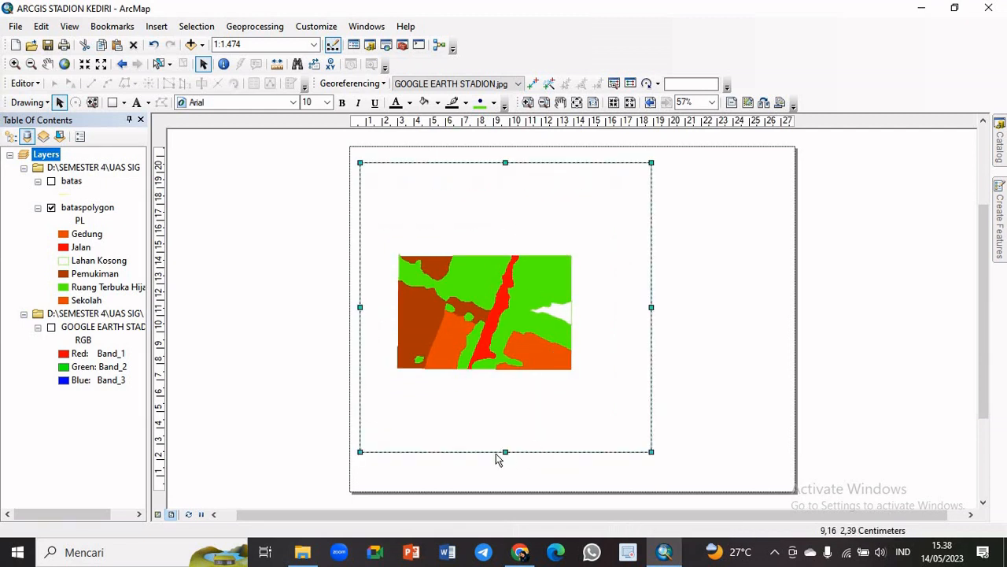
{"action": "left_click_drag", "start_coordinate": [506, 451], "coordinate": [508, 480]}
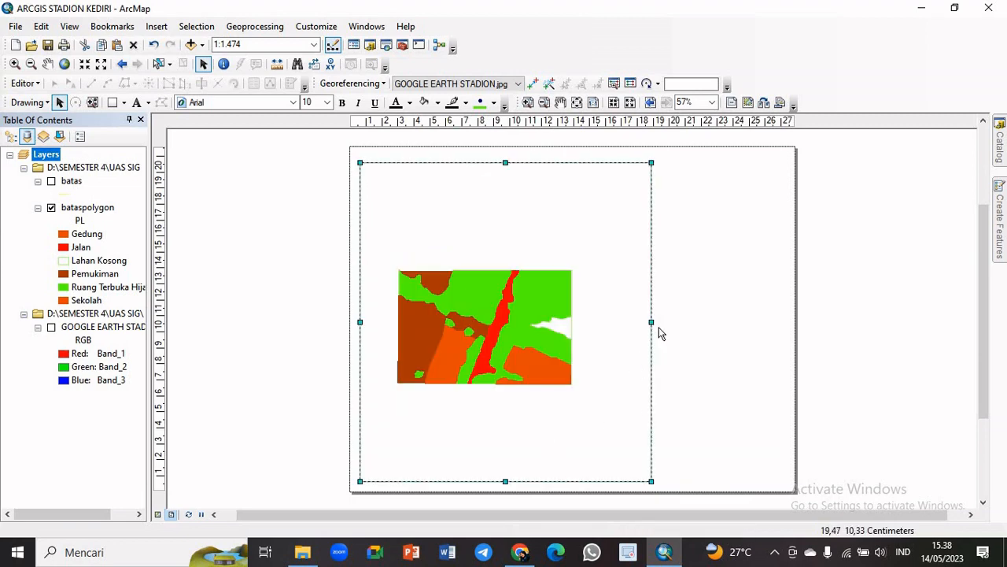
{"action": "left_click_drag", "start_coordinate": [647, 323], "coordinate": [626, 323]}
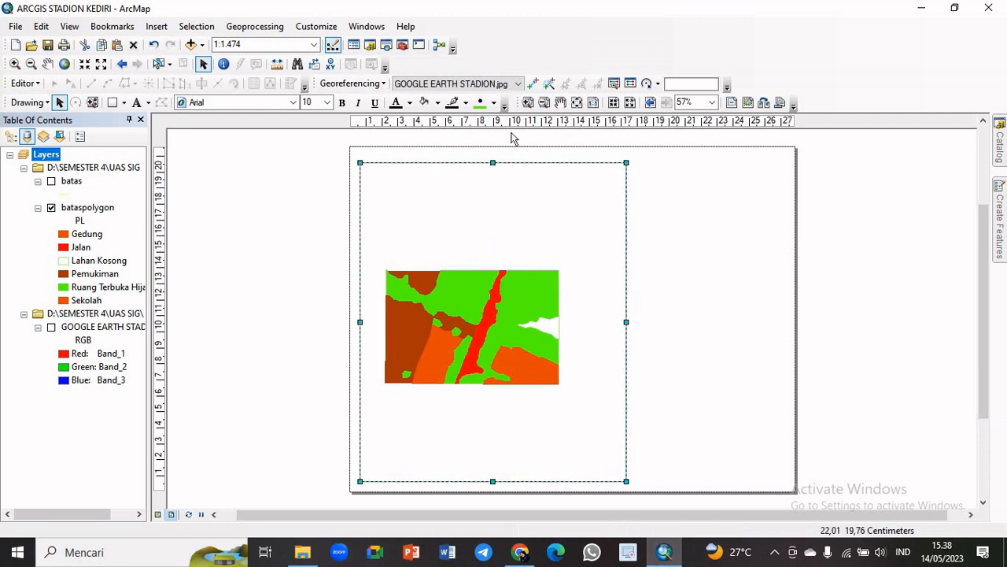
Set the map scale to 1:2.000
{"action": "left_click", "coordinate": [283, 44]}
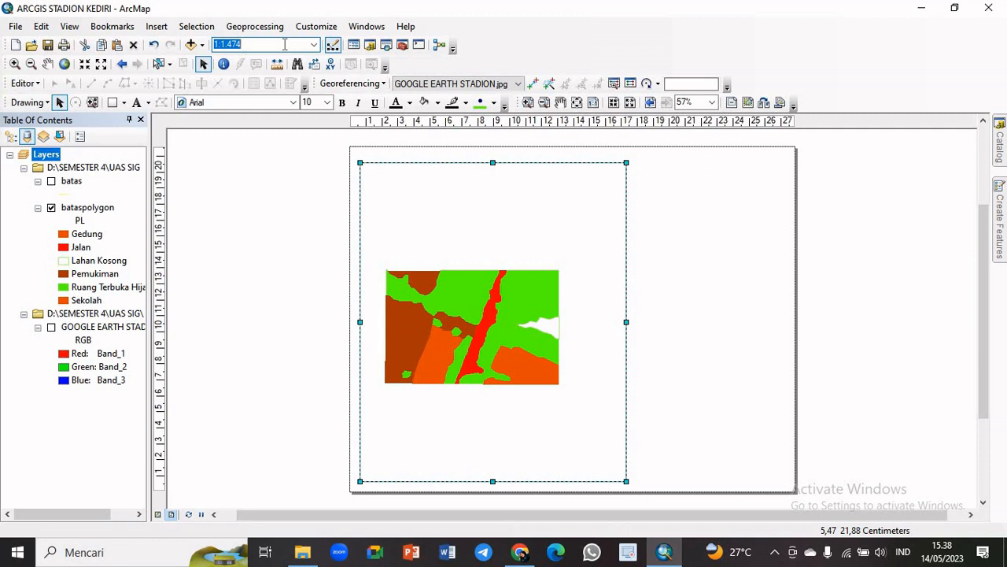
{"action": "type", "text": "2000"}
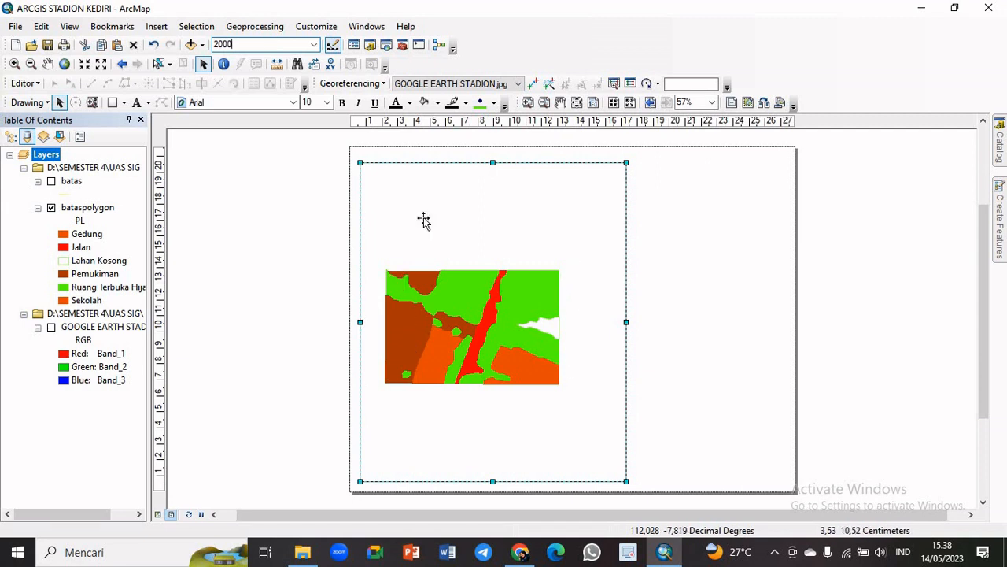
{"action": "key", "text": "Return"}
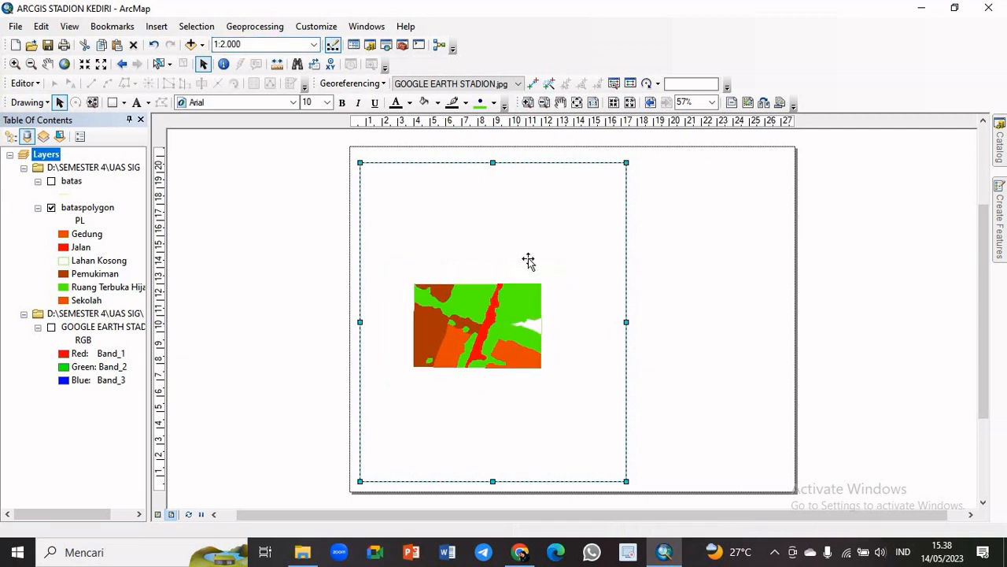
Set the map scale to 1:1.000
{"action": "left_click", "coordinate": [225, 44]}
{"action": "left_click", "coordinate": [225, 45]}
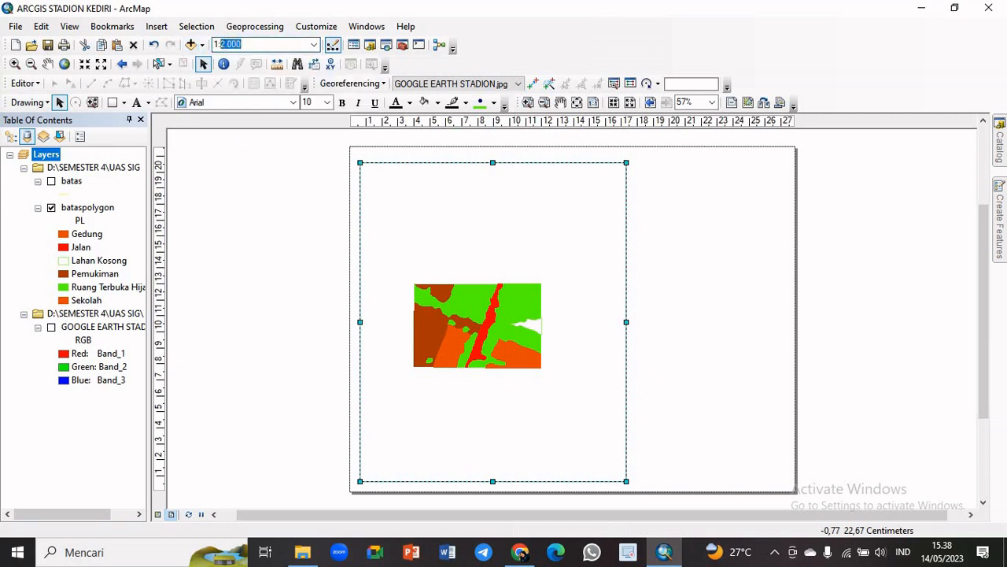
{"action": "type", "text": "1"}
{"action": "key", "text": "Return"}
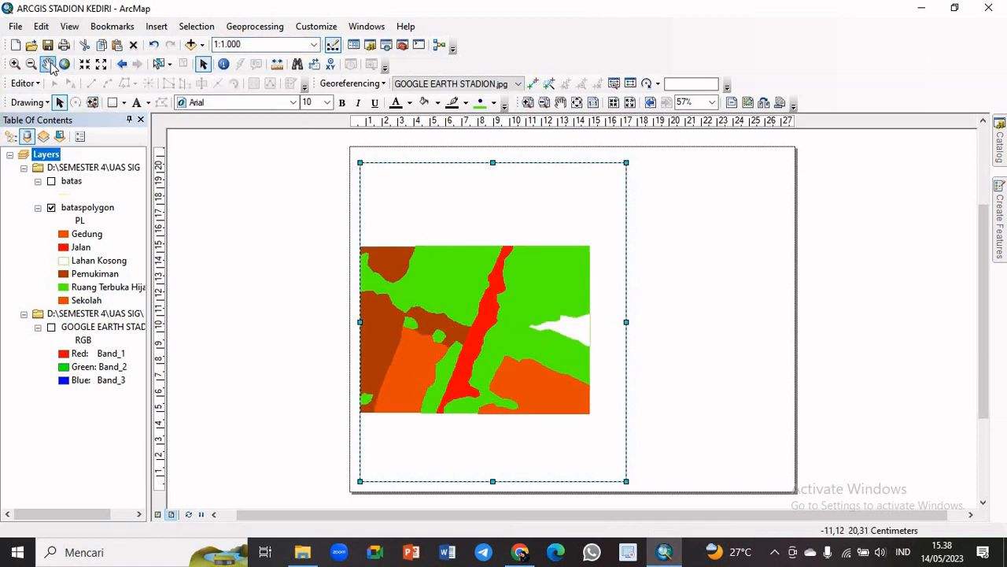
Pan the land-use map inside the data frame so that its full width fits between the frame's sides
{"action": "left_click", "coordinate": [48, 66]}
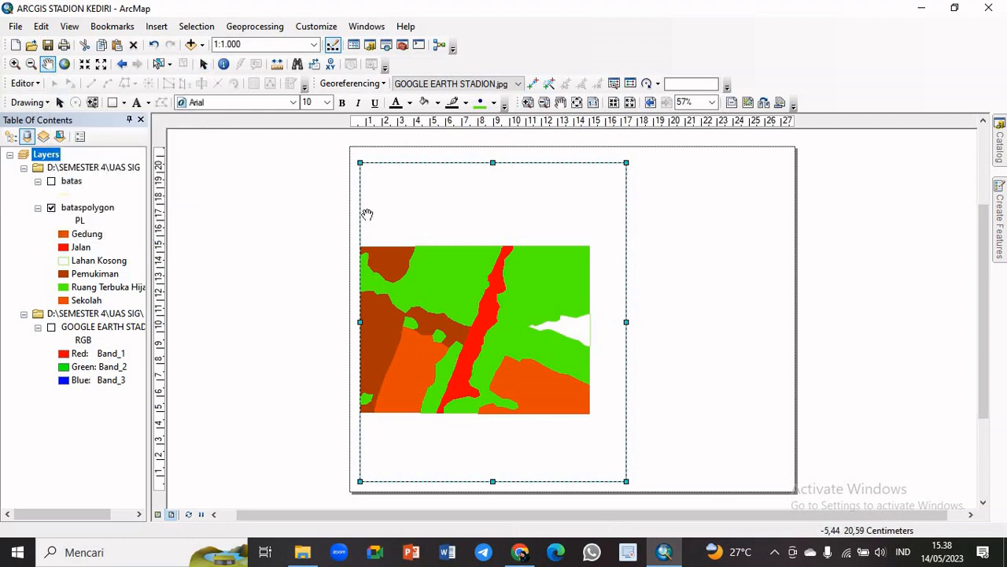
{"action": "left_click_drag", "start_coordinate": [442, 340], "coordinate": [484, 345]}
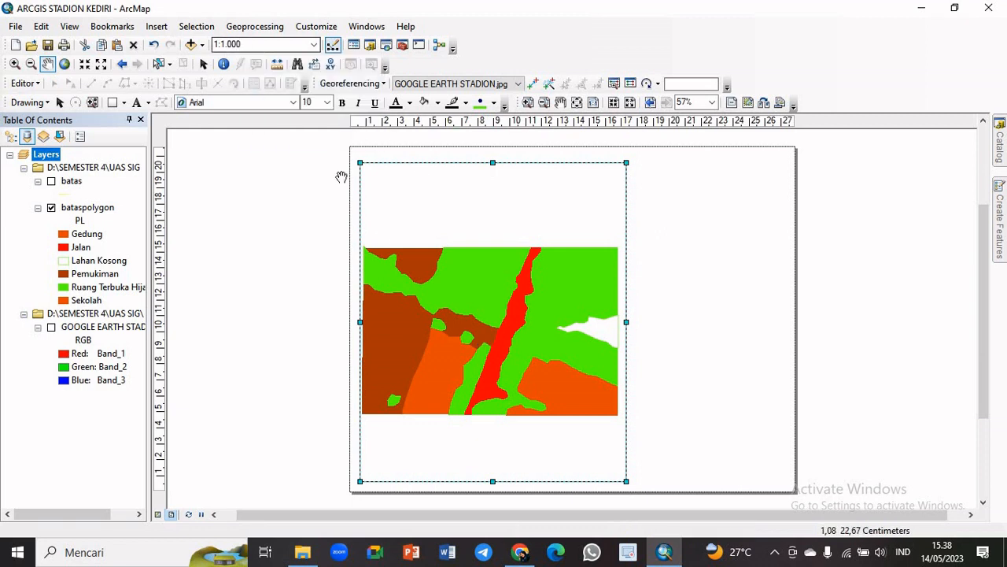
{"action": "left_click_drag", "start_coordinate": [510, 358], "coordinate": [513, 362]}
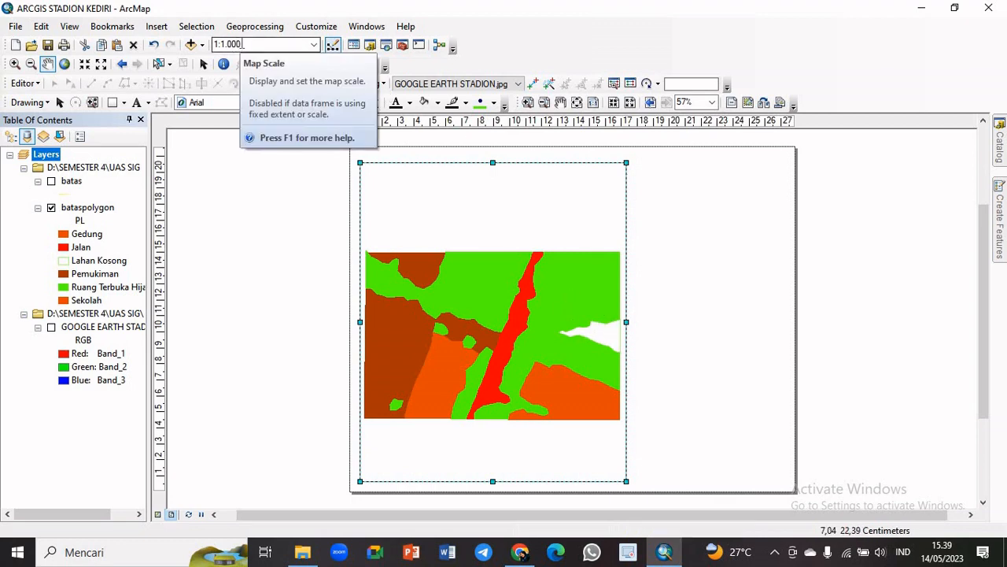
{"action": "left_click", "coordinate": [244, 44]}
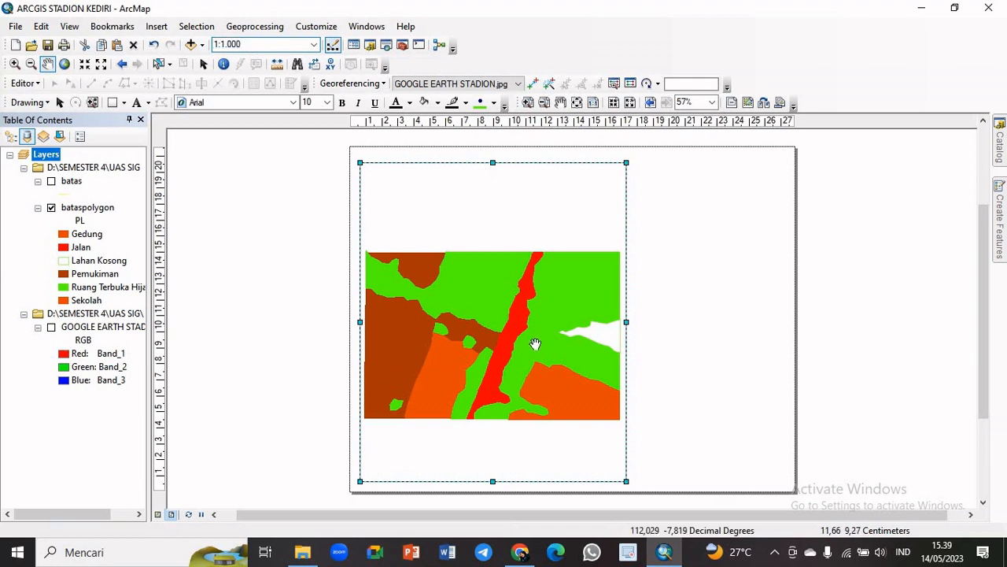
{"action": "left_click_drag", "start_coordinate": [535, 343], "coordinate": [534, 340]}
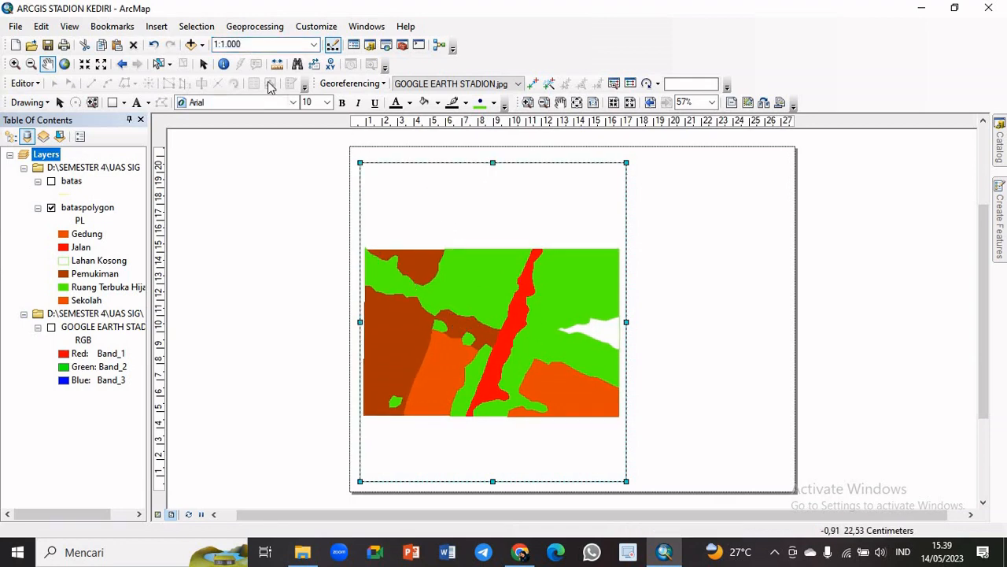
Set the map scale to 1:900 and reposition the land-use map inside the data frame
{"action": "left_click", "coordinate": [235, 45]}
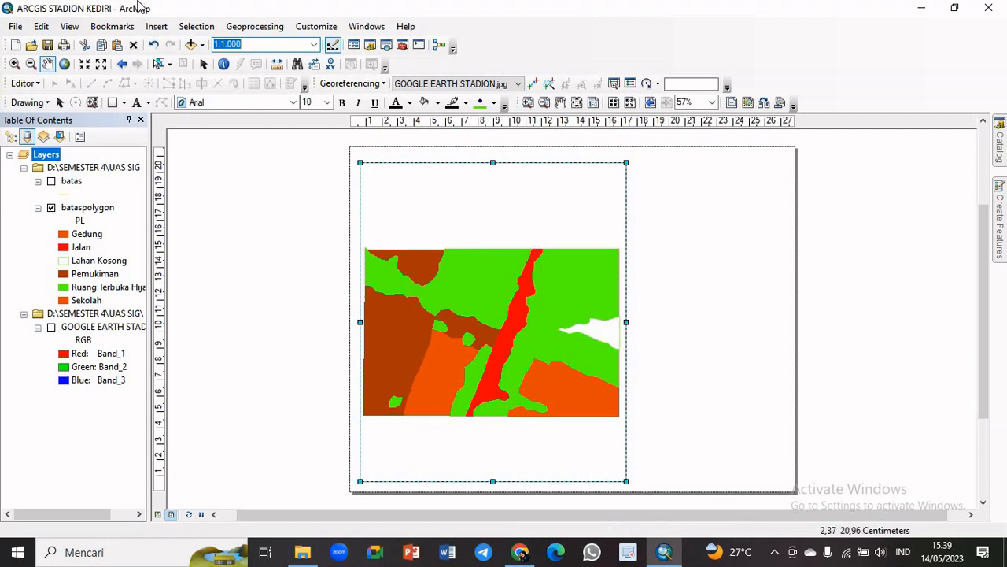
{"action": "double_click", "coordinate": [250, 45]}
{"action": "left_click", "coordinate": [229, 45]}
{"action": "type", "text": "9"}
{"action": "key", "text": "Return"}
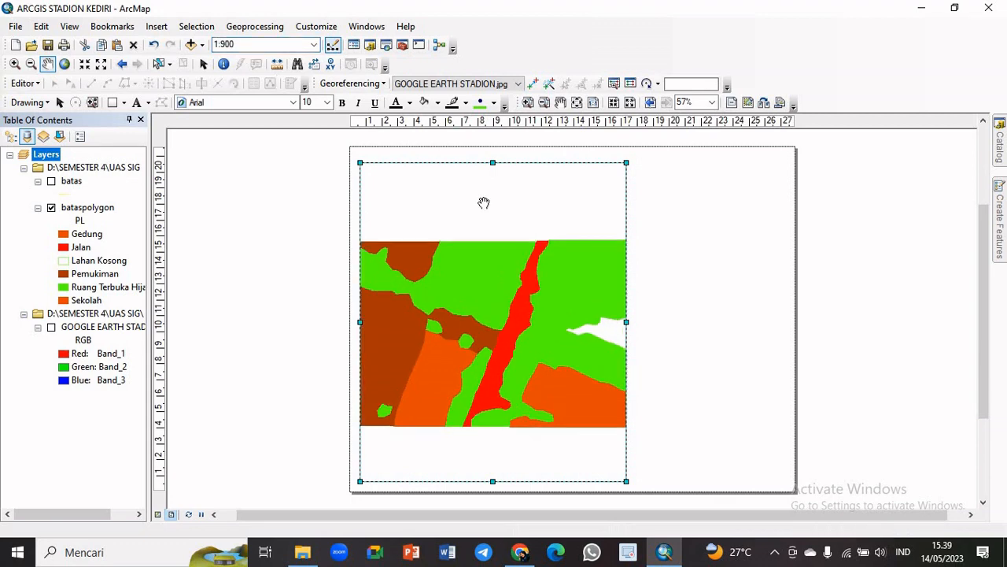
{"action": "left_click_drag", "start_coordinate": [515, 337], "coordinate": [559, 360]}
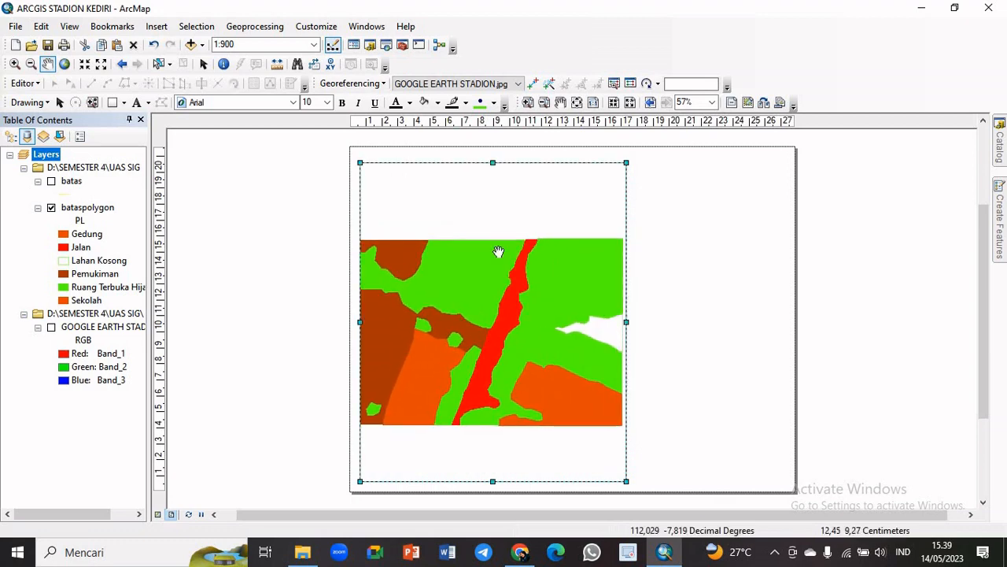
Set the map scale to 1:2.000
{"action": "left_click", "coordinate": [226, 45]}
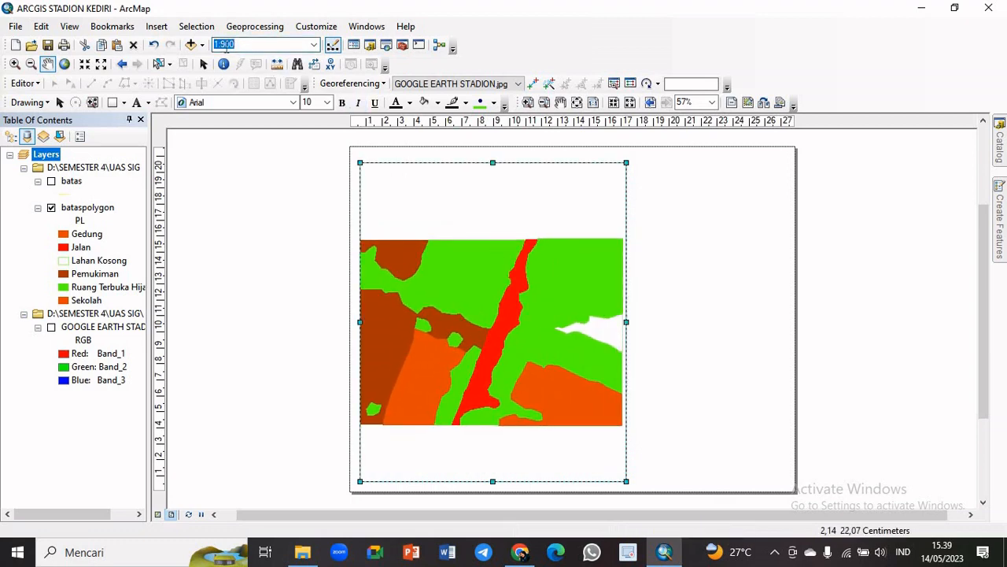
{"action": "left_click", "coordinate": [225, 44]}
{"action": "key", "text": "Return"}
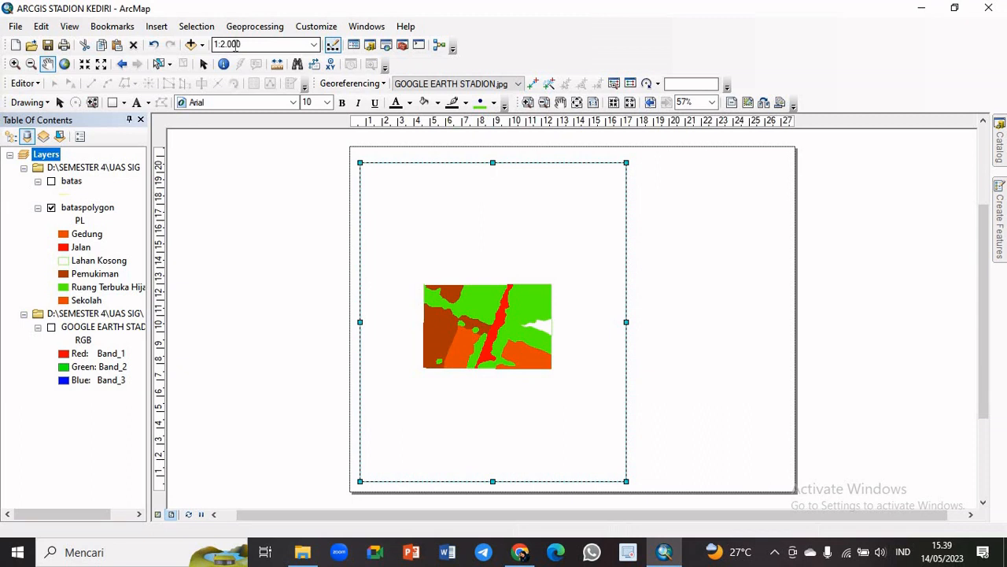
Set the map scale to 1:1.000 and pan the land-use map so its full width fits inside the data frame
{"action": "left_click", "coordinate": [226, 44]}
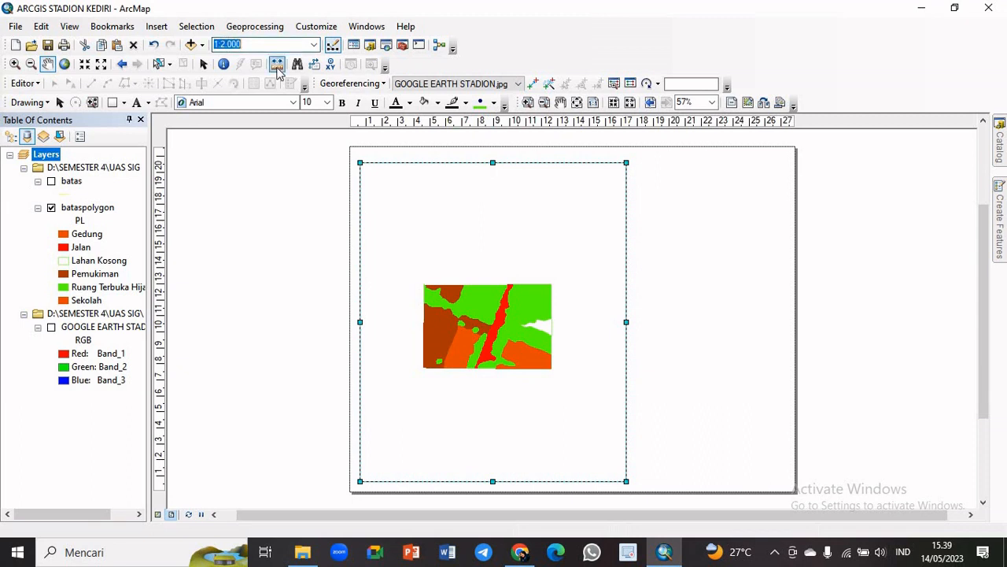
{"action": "left_click", "coordinate": [226, 44]}
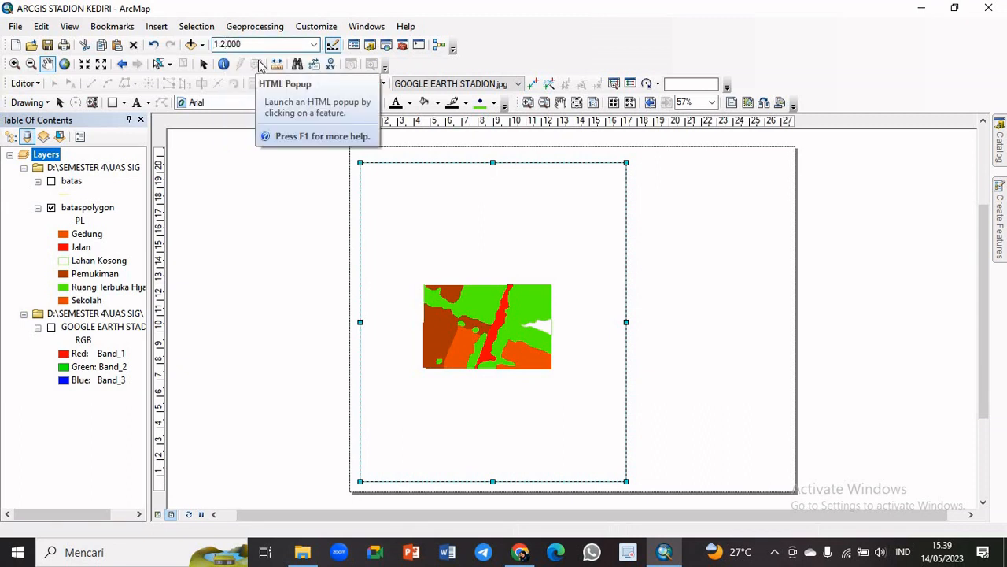
{"action": "key", "text": "BackSpace"}
{"action": "key", "text": "BackSpace"}
{"action": "type", "text": "1"}
{"action": "key", "text": "Return"}
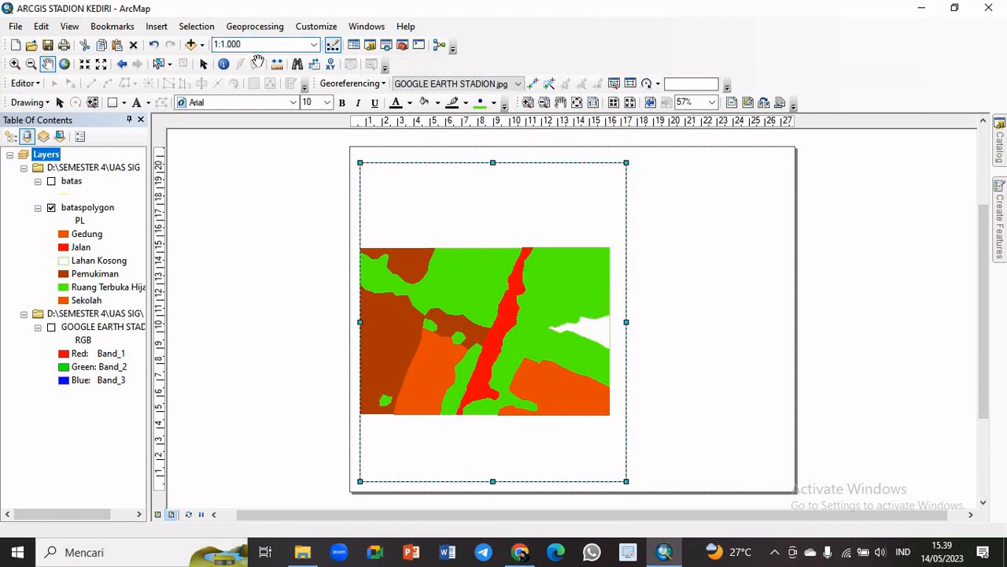
{"action": "left_click_drag", "start_coordinate": [419, 321], "coordinate": [510, 322]}
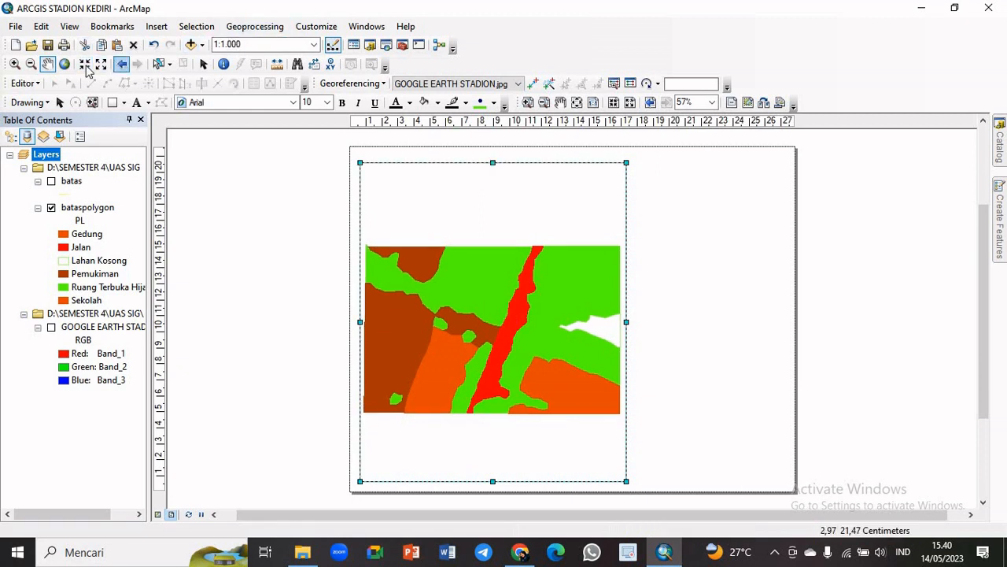
Draw a rectangle about 27.9 by 21.7 cm along the edges of the whole layout page
{"action": "left_click", "coordinate": [60, 102]}
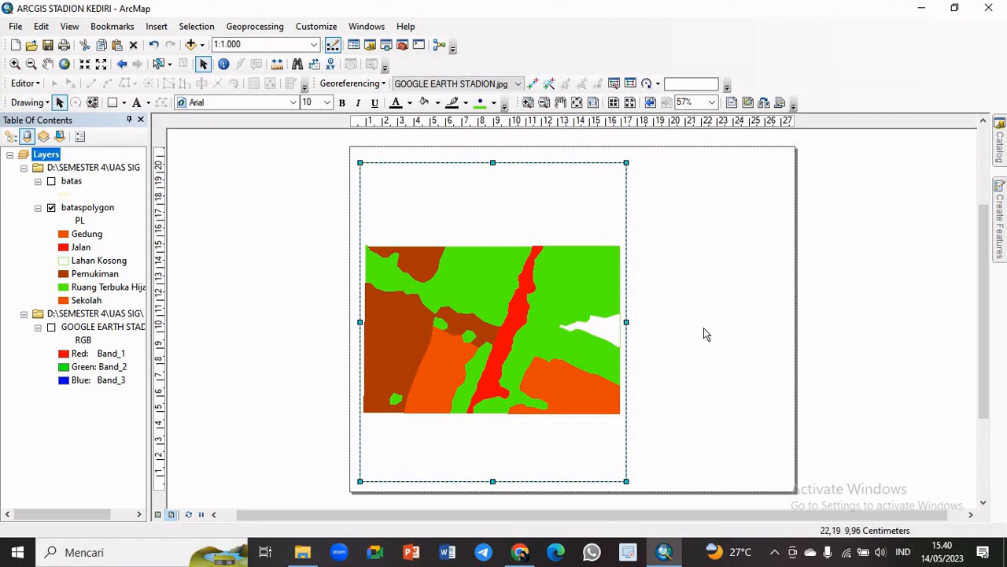
{"action": "left_click", "coordinate": [113, 103]}
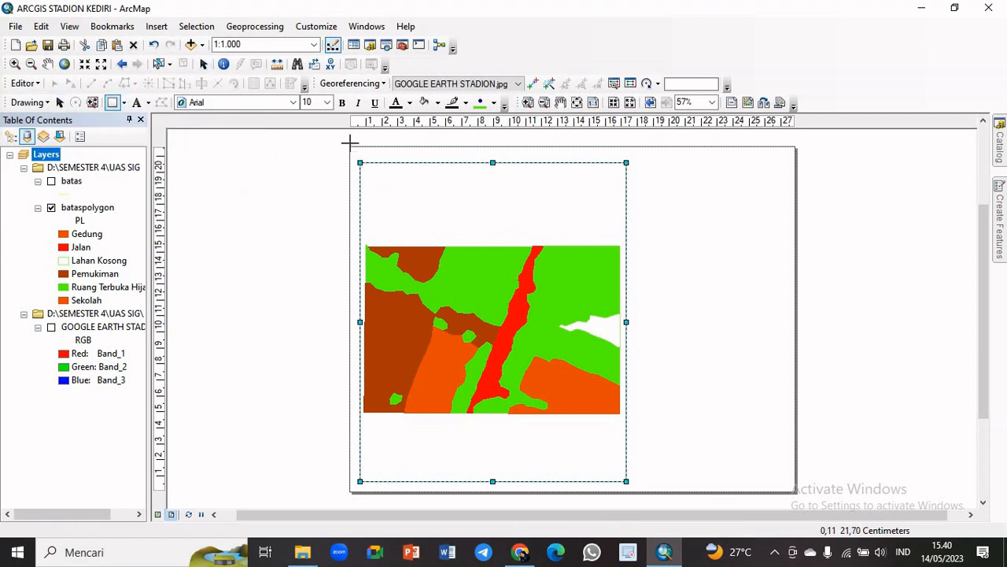
{"action": "left_click_drag", "start_coordinate": [350, 146], "coordinate": [795, 494]}
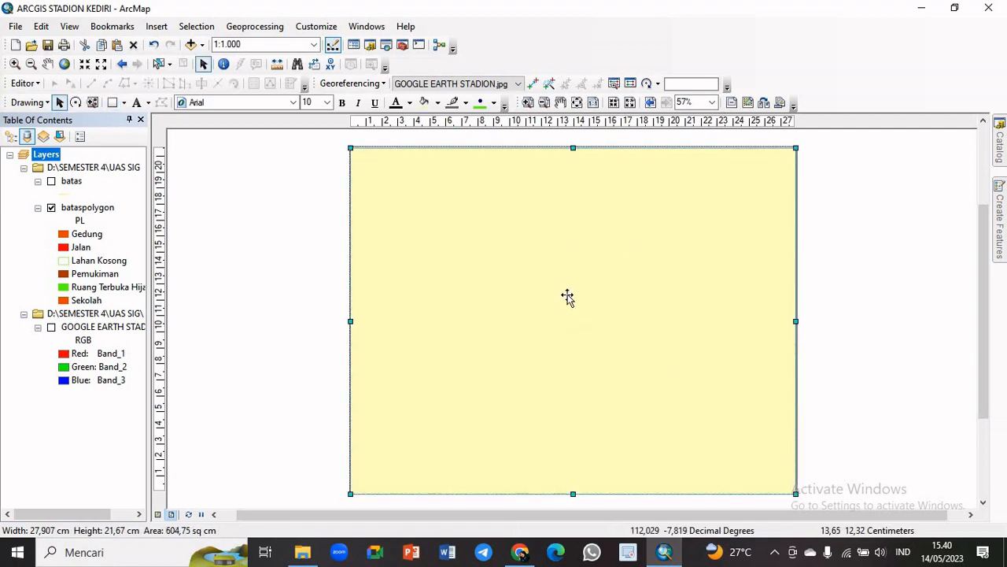
Give the page rectangle no fill colour, a black outline and an outline width of 3
{"action": "right_click", "coordinate": [533, 275]}
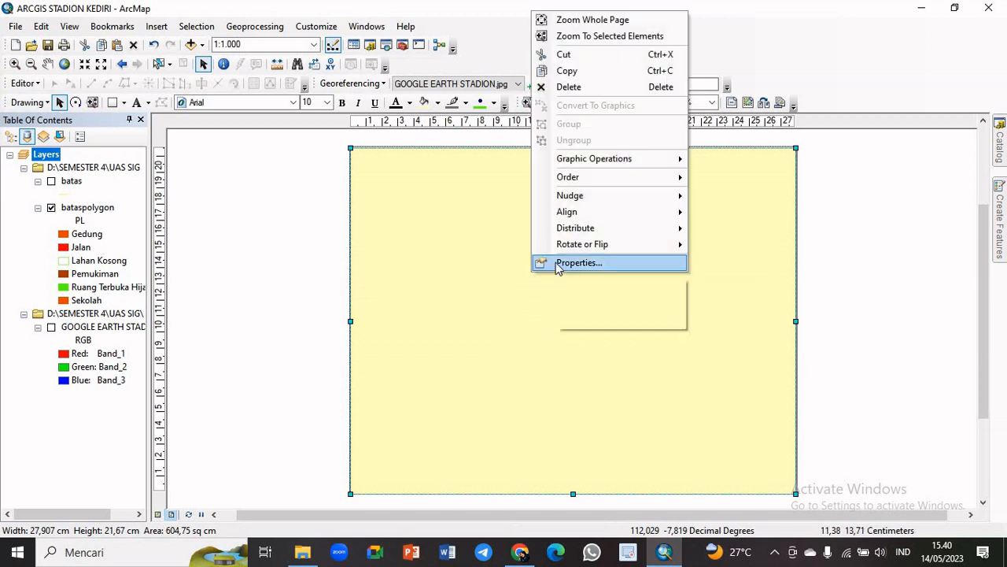
{"action": "left_click", "coordinate": [555, 264]}
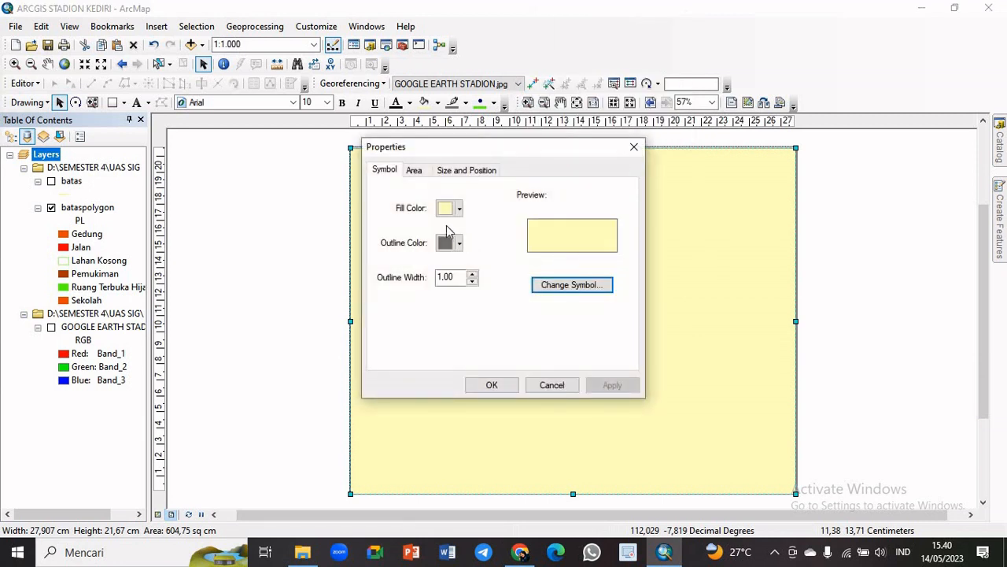
{"action": "left_click", "coordinate": [460, 210]}
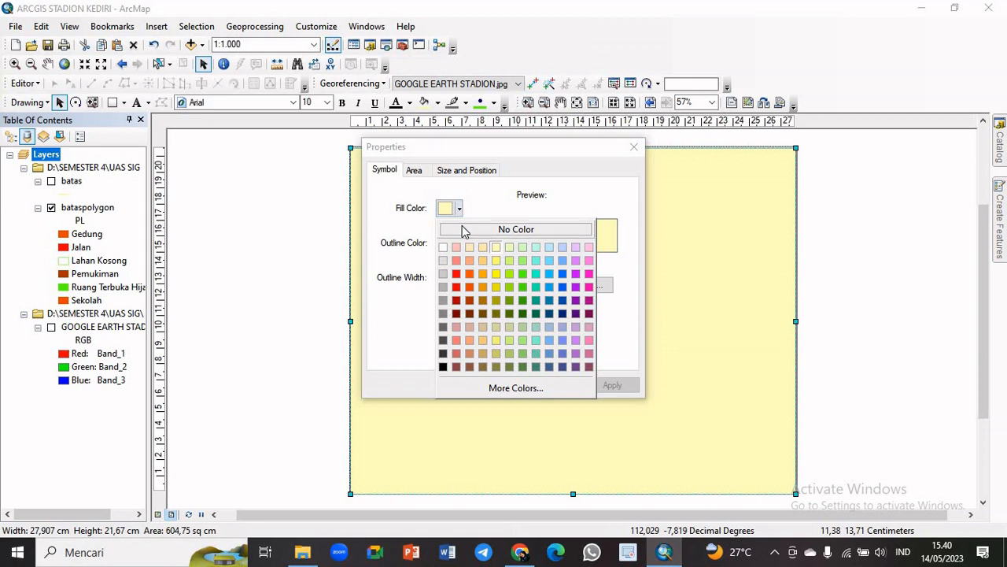
{"action": "left_click", "coordinate": [465, 230]}
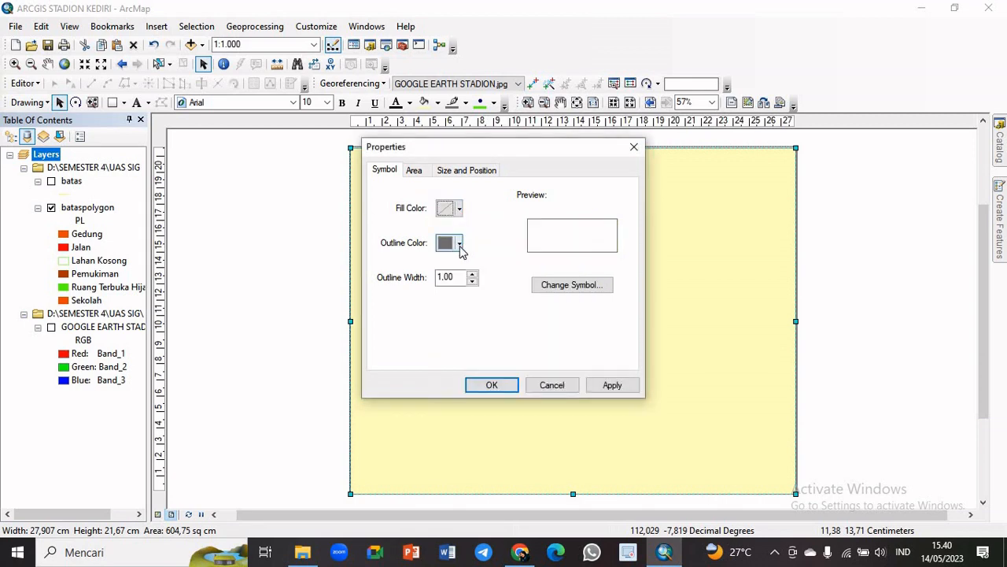
{"action": "left_click", "coordinate": [460, 244]}
{"action": "left_click", "coordinate": [443, 402]}
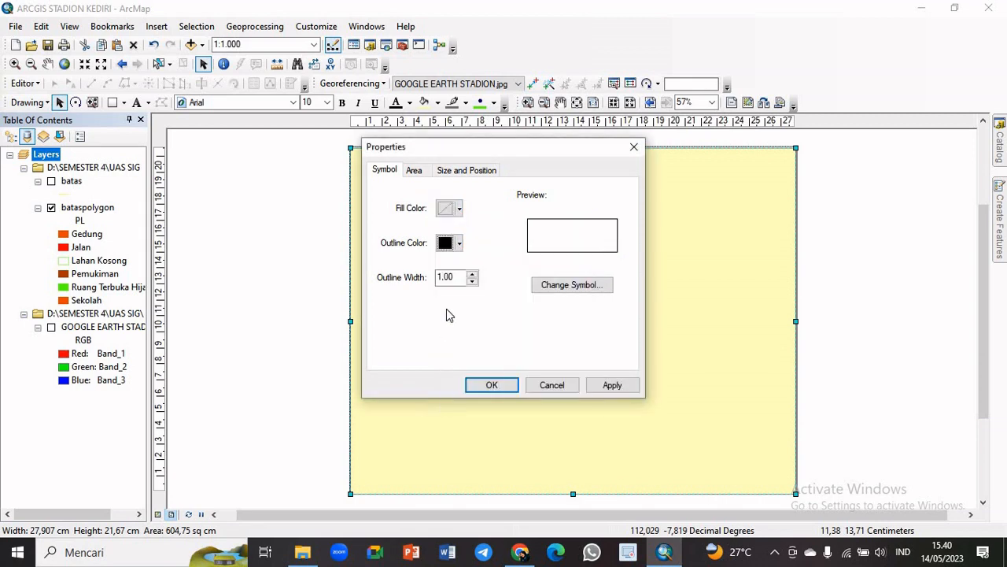
{"action": "left_click", "coordinate": [473, 275]}
{"action": "left_click", "coordinate": [473, 275]}
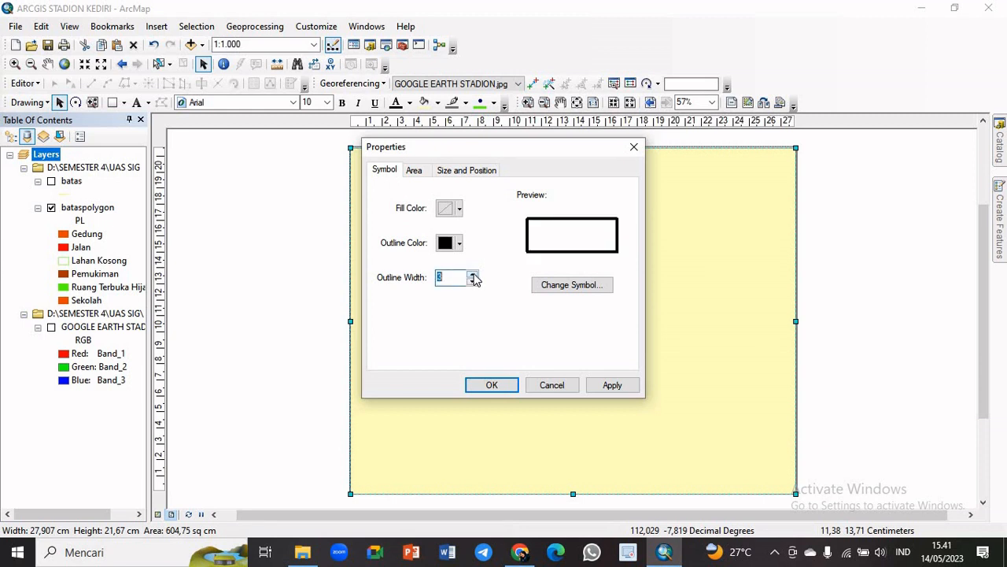
{"action": "left_click", "coordinate": [508, 384]}
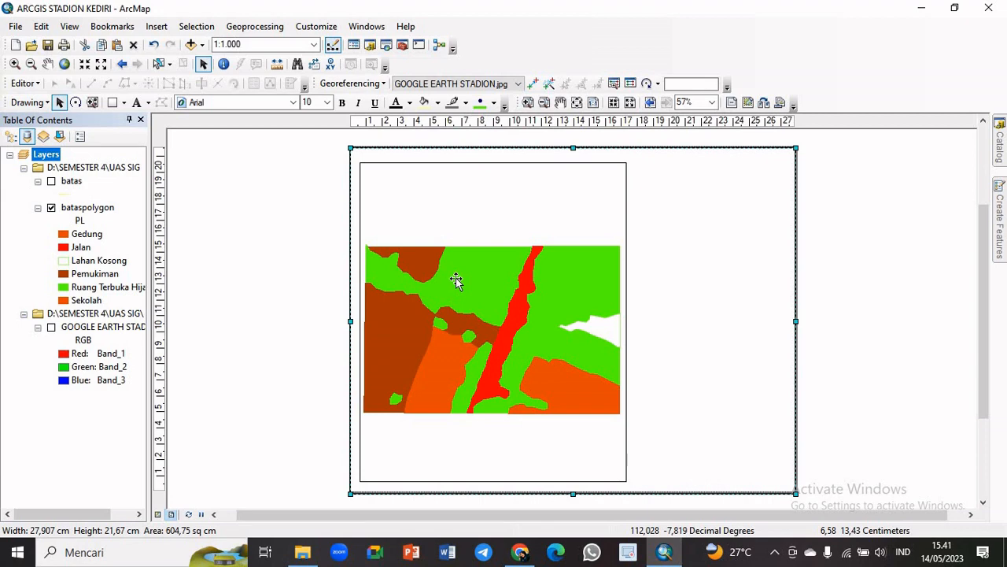
{"action": "left_click", "coordinate": [877, 307]}
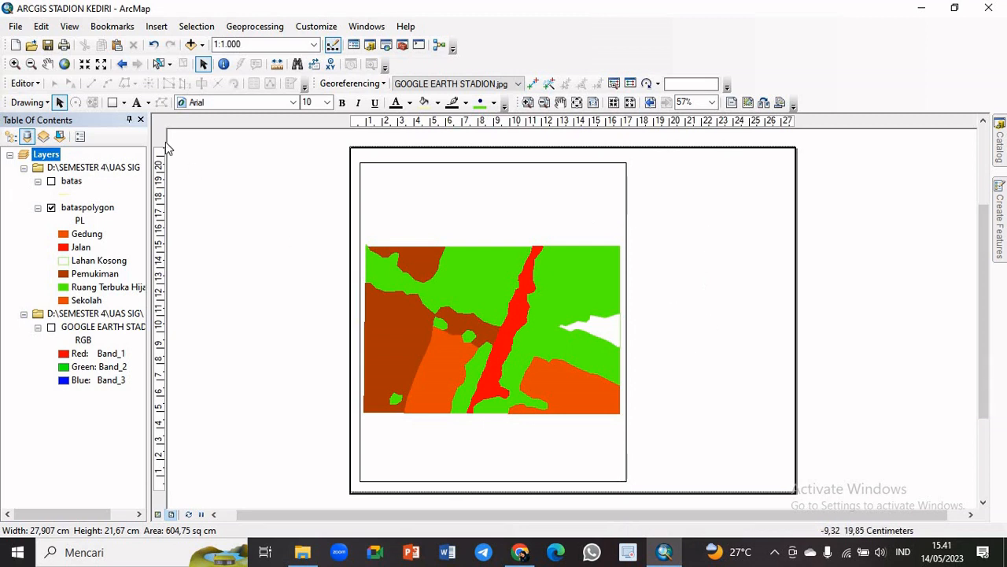
Draw a vertical line about 21.5 cm long just beside the data frame, from the page's upper border to its lower border
{"action": "left_click", "coordinate": [124, 103]}
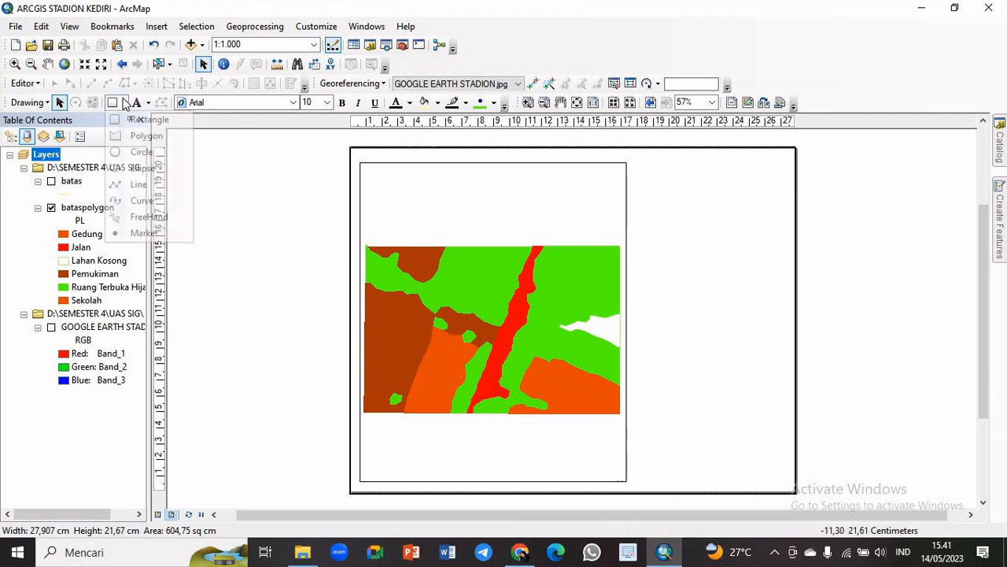
{"action": "left_click", "coordinate": [150, 186]}
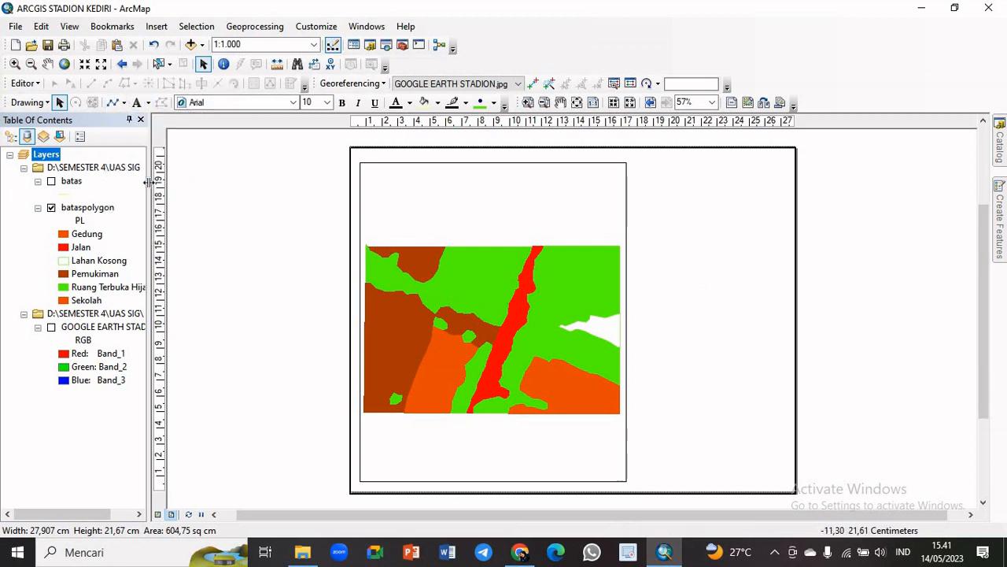
{"action": "left_click", "coordinate": [634, 147]}
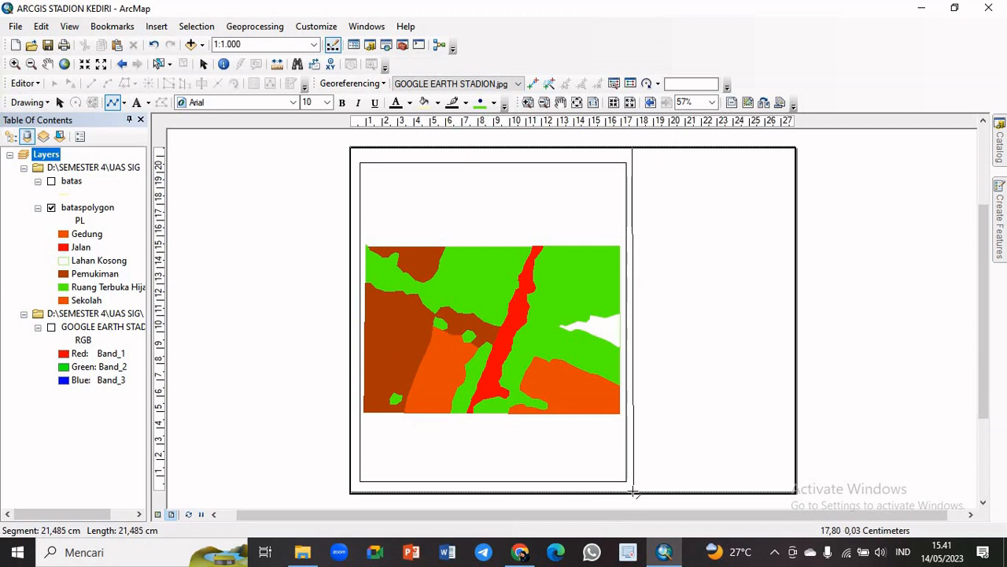
{"action": "double_click", "coordinate": [633, 492]}
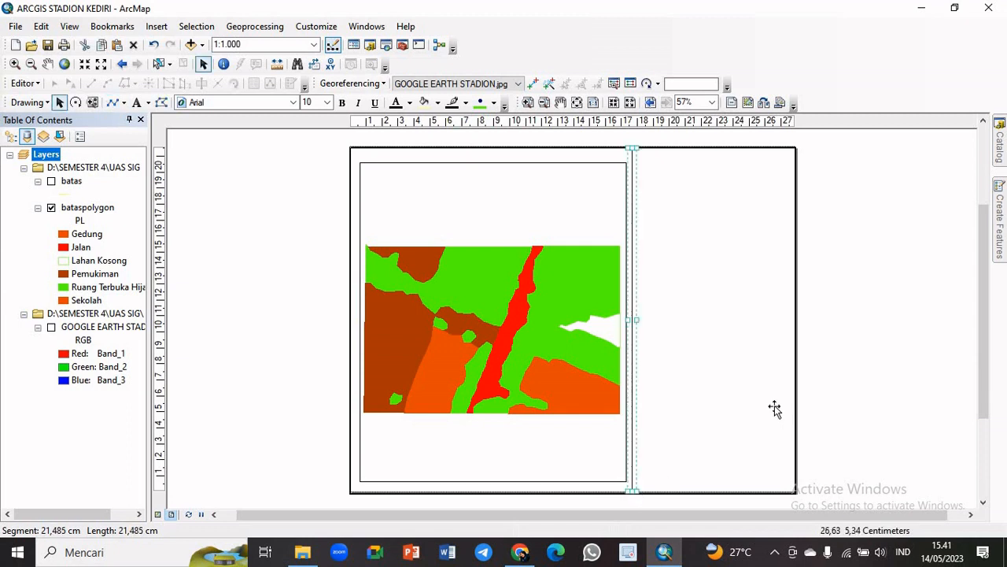
{"action": "left_click", "coordinate": [776, 407]}
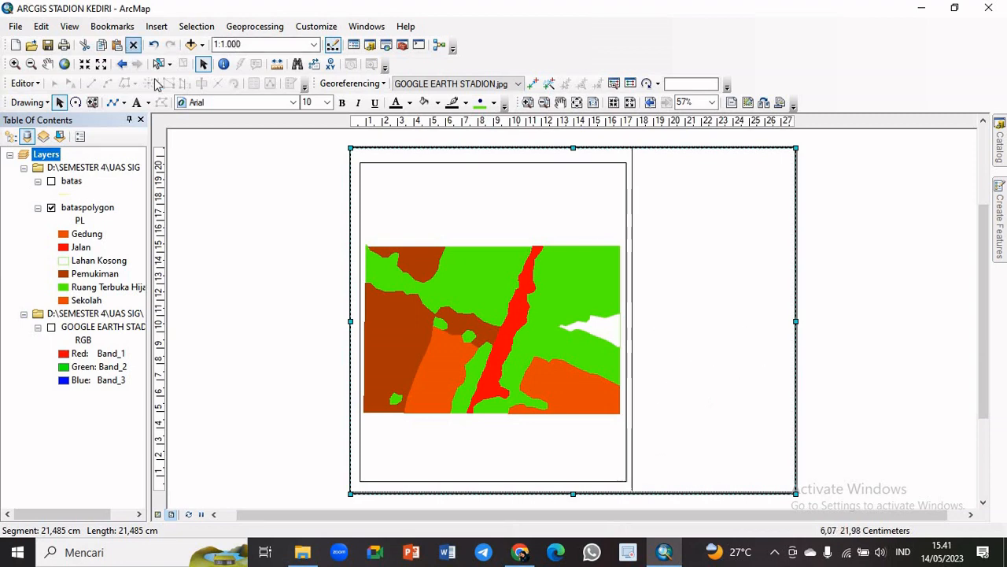
Draw a horizontal line about 10 cm long across the blank column, from the vertical divider about 17 cm above the page bottom to the outer border
{"action": "left_click", "coordinate": [115, 103]}
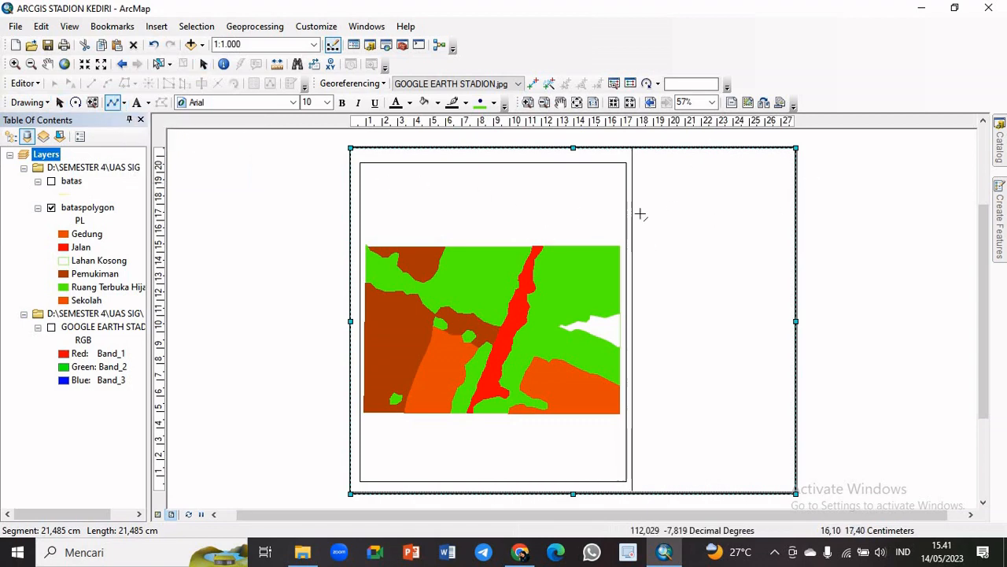
{"action": "left_click", "coordinate": [633, 216]}
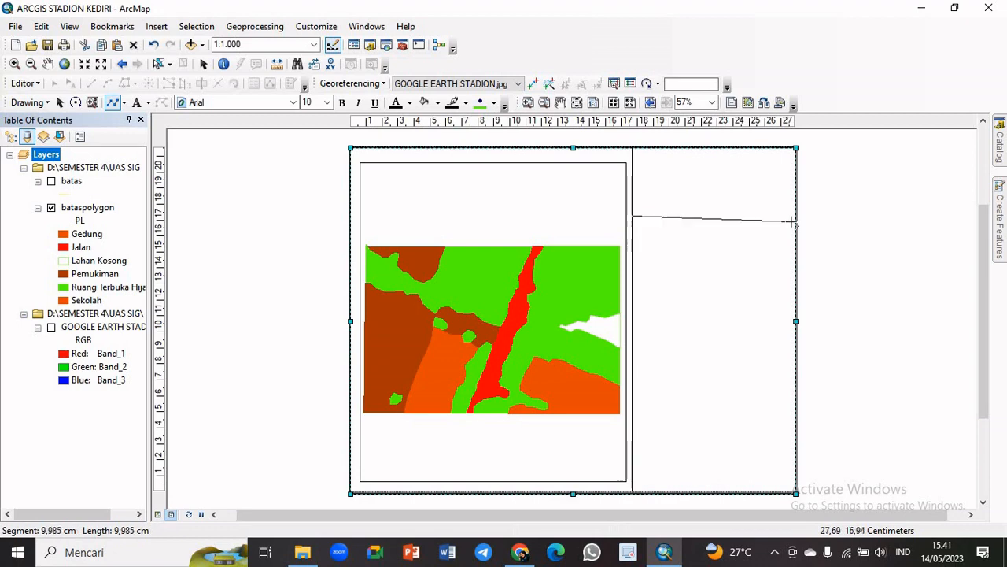
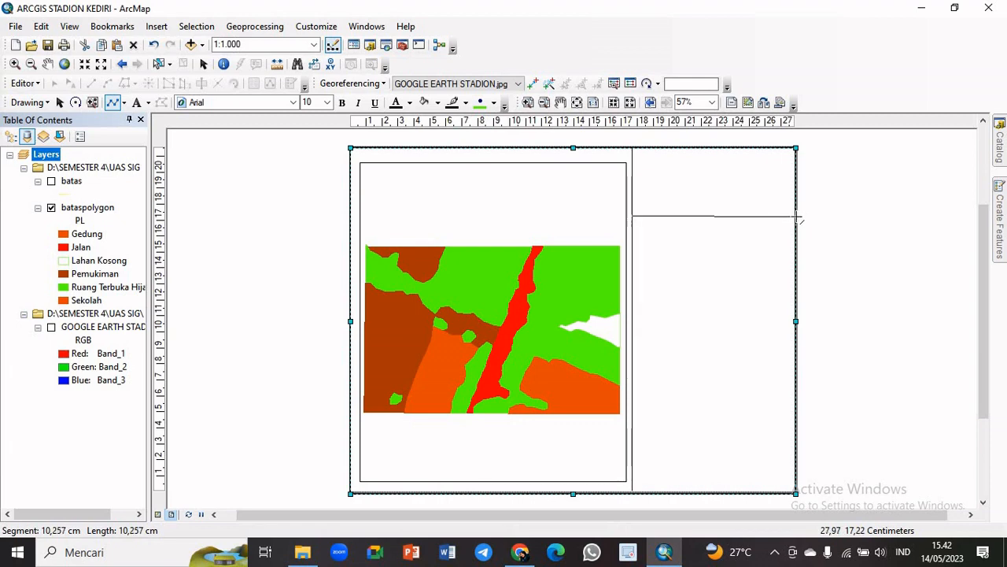
Finish the horizontal divider at about 10.4 cm long and place a copy of it about 4 cm below, spanning the blank column
{"action": "double_click", "coordinate": [799, 215]}
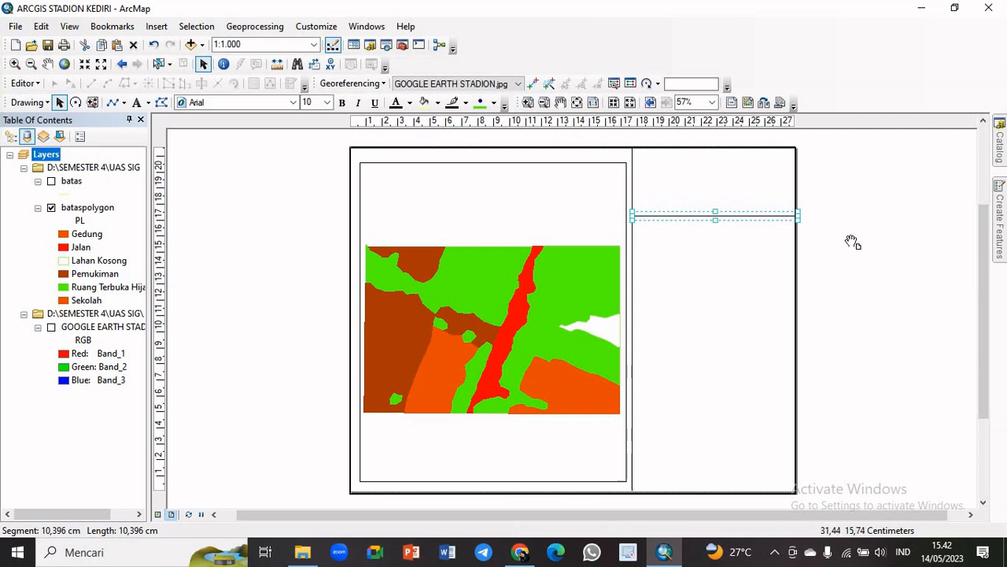
{"action": "key", "text": "ctrl+v"}
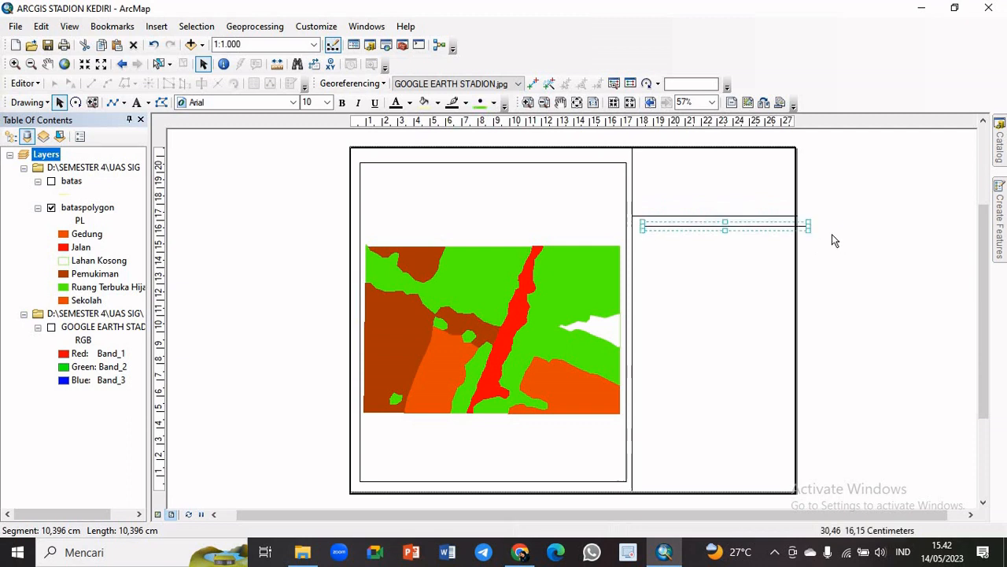
{"action": "left_click_drag", "start_coordinate": [771, 228], "coordinate": [760, 279]}
{"action": "left_click", "coordinate": [871, 237]}
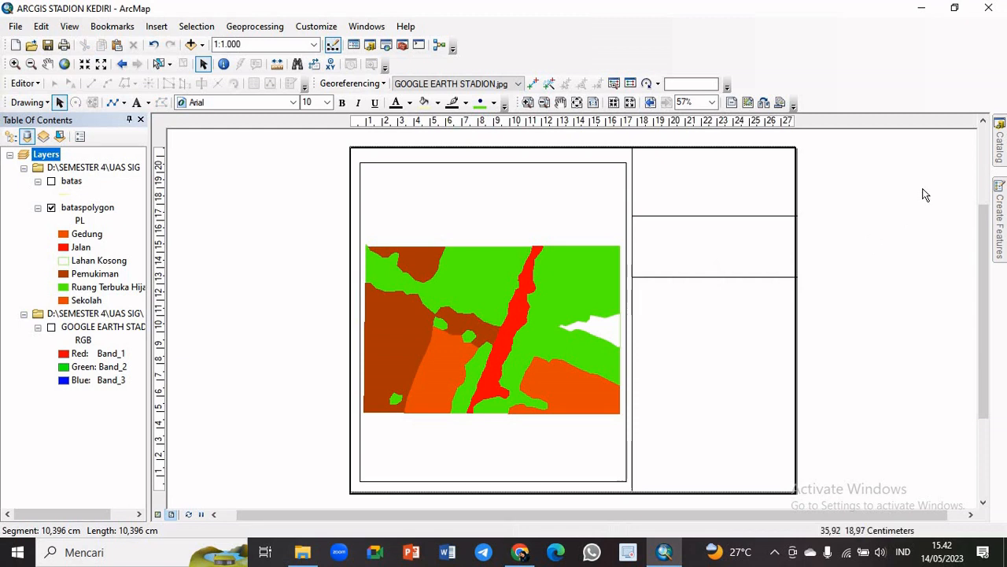
Copy the second horizontal divider and place the duplicate across the column about 6.5 cm above the page bottom
{"action": "left_click", "coordinate": [656, 277]}
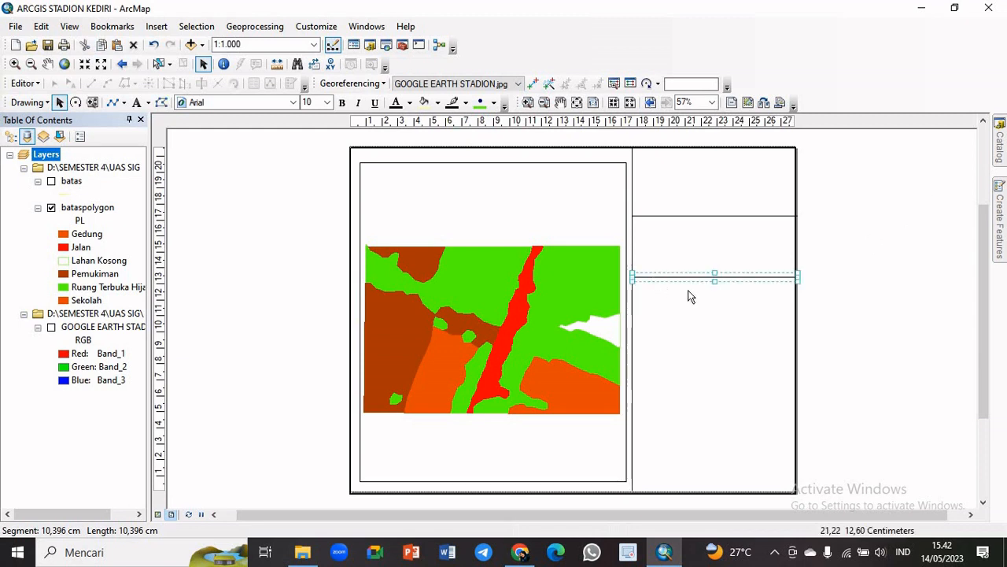
{"action": "key", "text": "ctrl+v"}
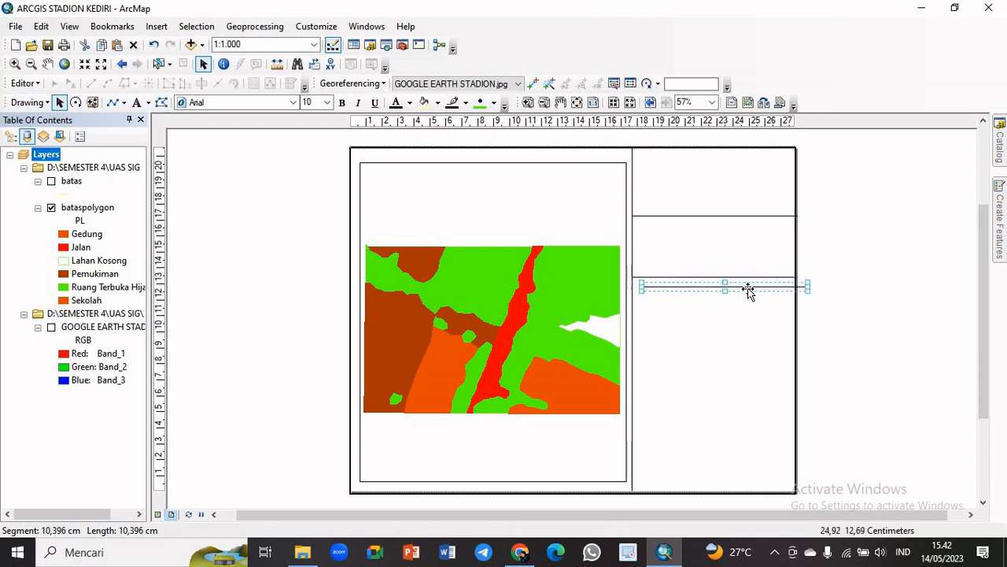
{"action": "left_click_drag", "start_coordinate": [746, 289], "coordinate": [737, 386]}
{"action": "left_click", "coordinate": [846, 347]}
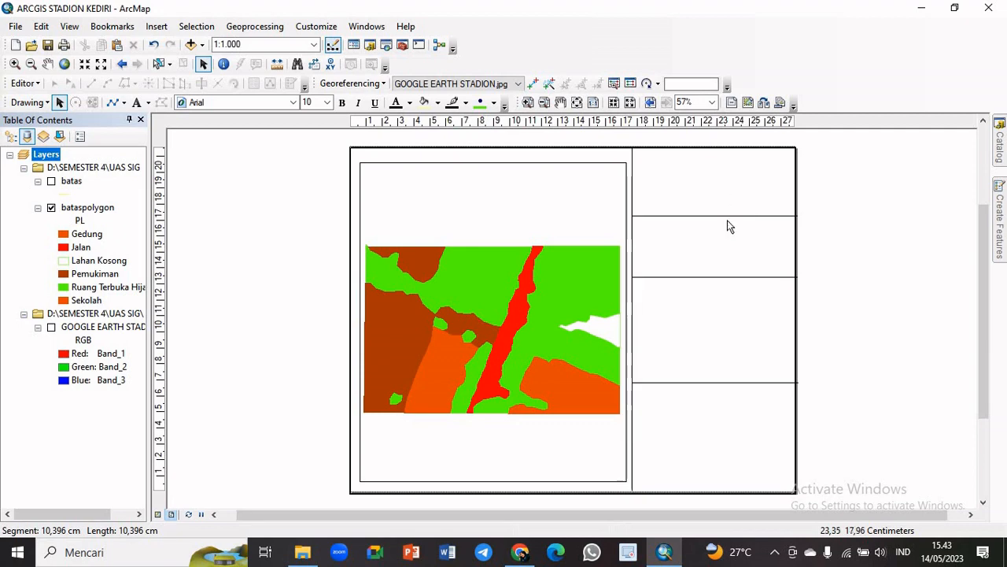
Add two more copies of the horizontal divider across the column, about 2.2 cm and 1.5 cm above the page bottom
{"action": "left_click", "coordinate": [692, 384]}
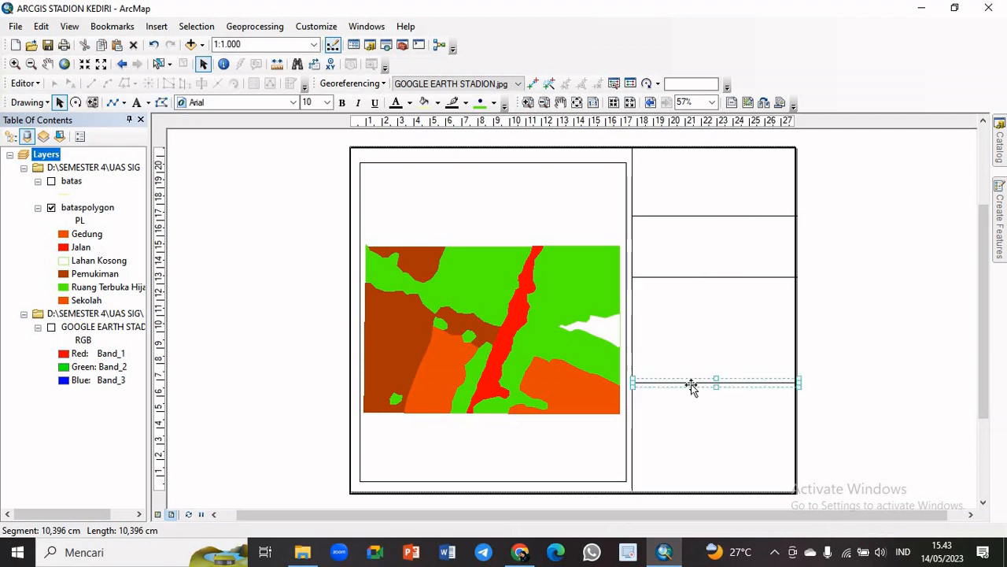
{"action": "left_click_drag", "start_coordinate": [691, 384], "coordinate": [711, 467]}
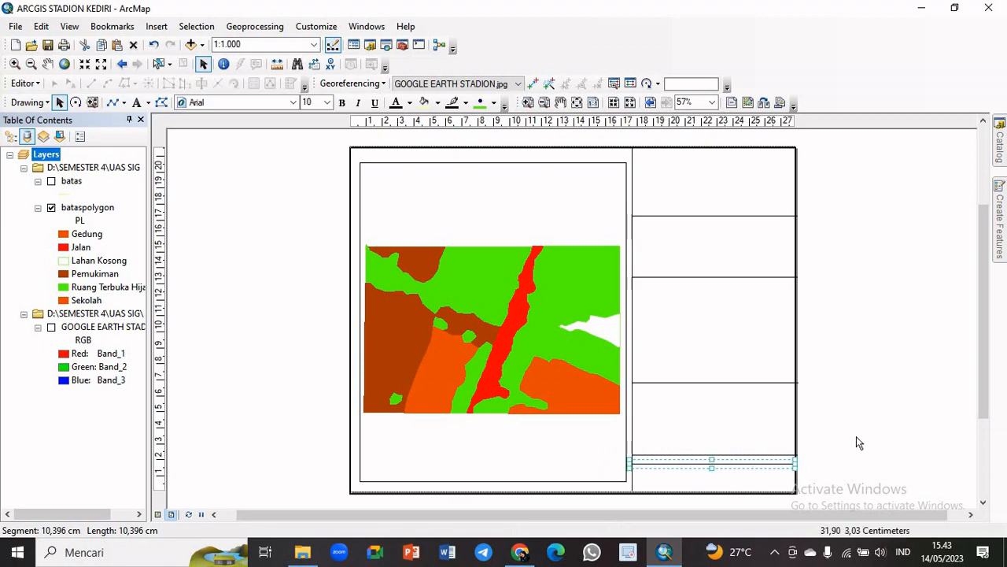
{"action": "left_click", "coordinate": [856, 438]}
{"action": "left_click", "coordinate": [768, 465]}
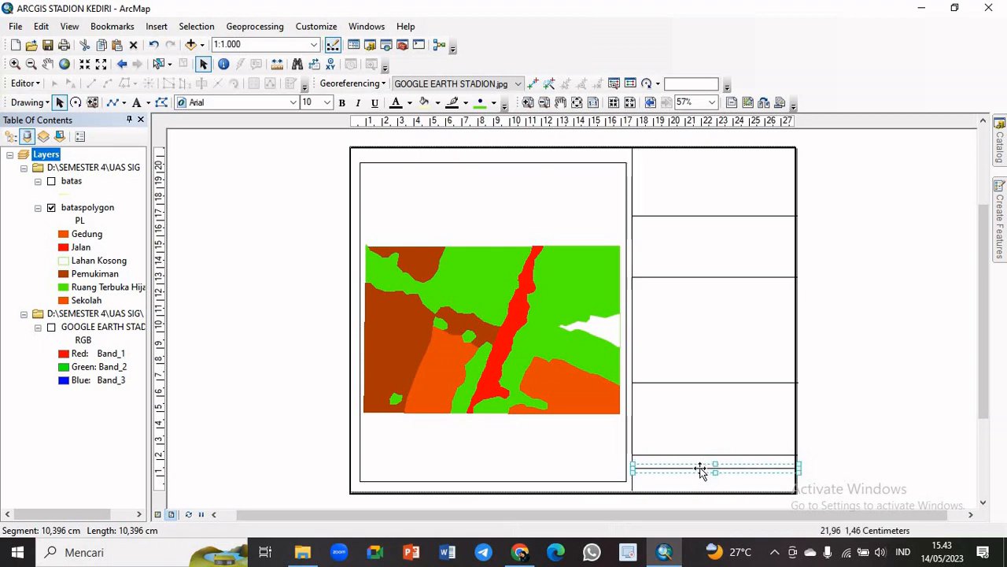
{"action": "left_click", "coordinate": [843, 407]}
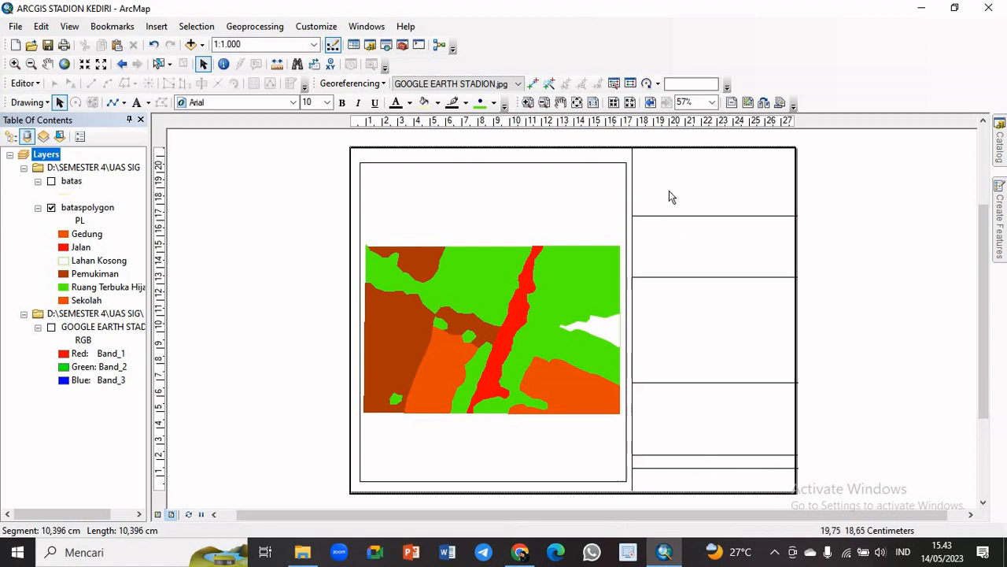
Set the line width of the vertical divider beside the data frame to 3
{"action": "left_click", "coordinate": [633, 163]}
{"action": "right_click", "coordinate": [633, 171]}
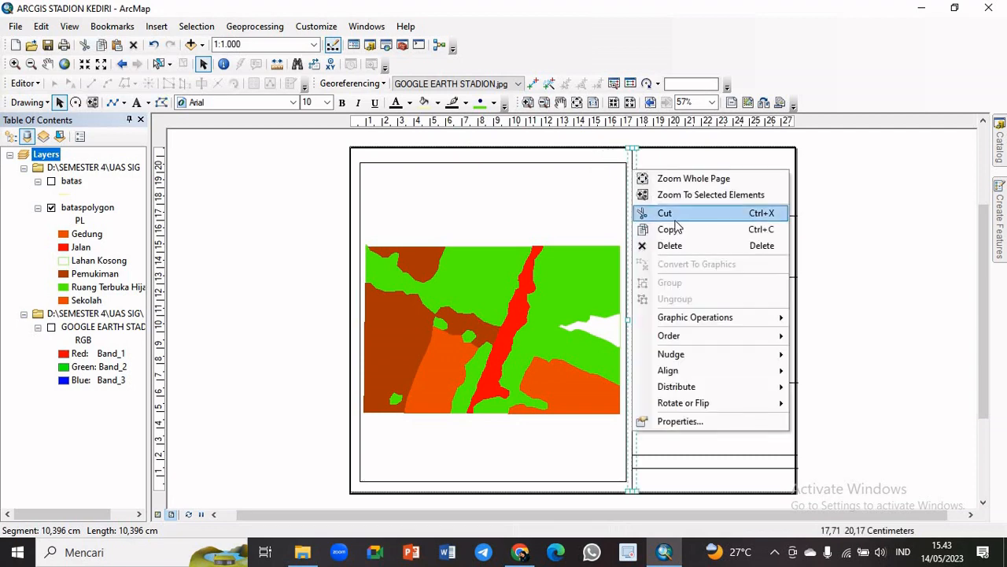
{"action": "left_click", "coordinate": [678, 421]}
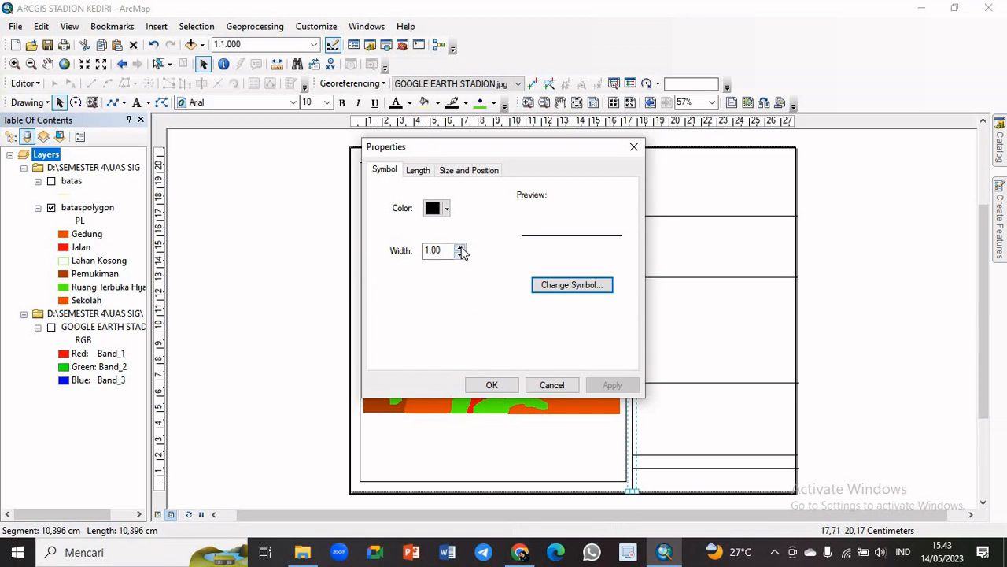
{"action": "left_click", "coordinate": [461, 248]}
{"action": "left_click", "coordinate": [461, 248]}
{"action": "left_click", "coordinate": [514, 379]}
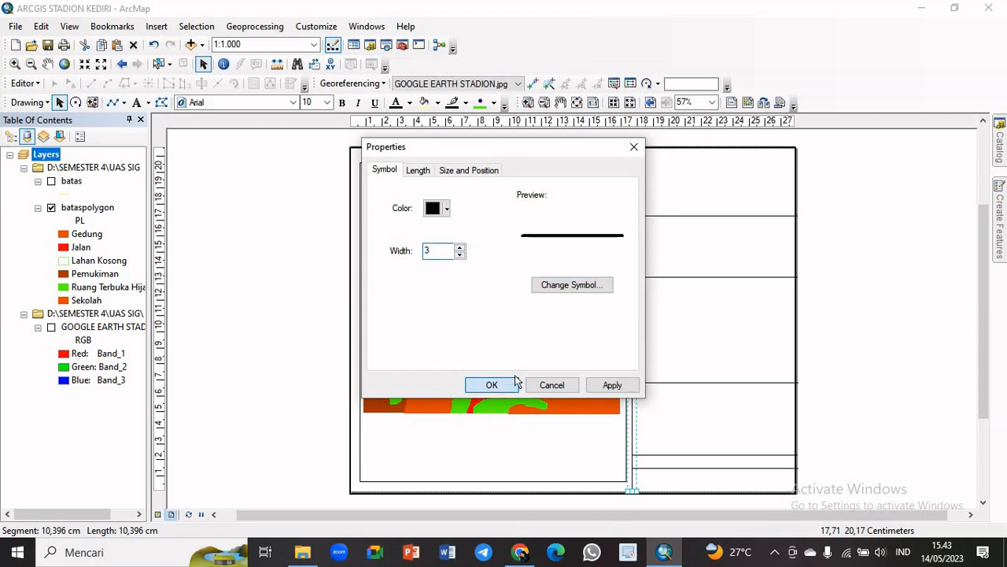
Thicken the topmost horizontal divider in the information column to match the vertical divider's width of 3
{"action": "right_click", "coordinate": [716, 218]}
{"action": "left_click", "coordinate": [710, 217]}
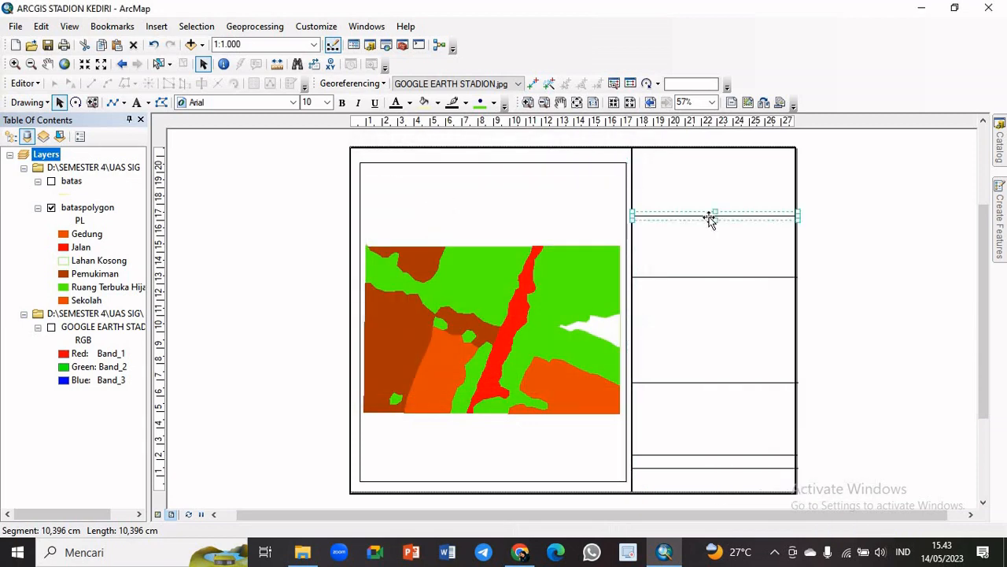
{"action": "right_click", "coordinate": [710, 219]}
{"action": "left_click", "coordinate": [763, 470]}
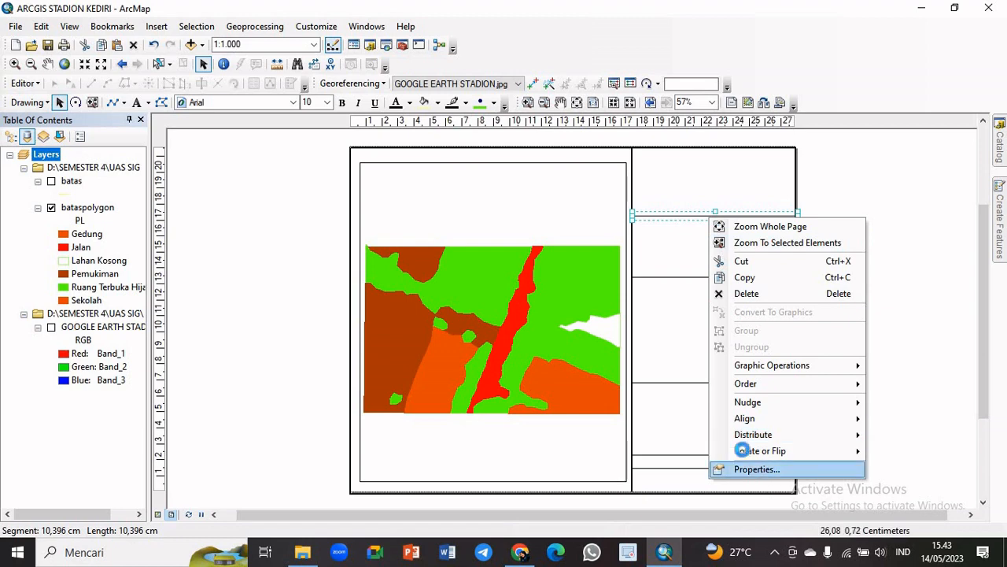
{"action": "double_click", "coordinate": [461, 249]}
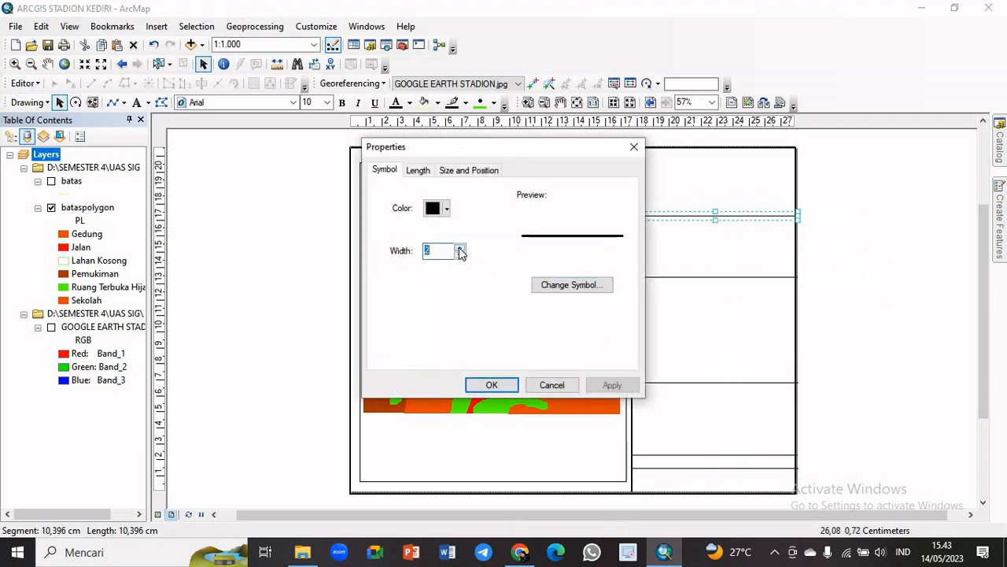
{"action": "left_click", "coordinate": [502, 385]}
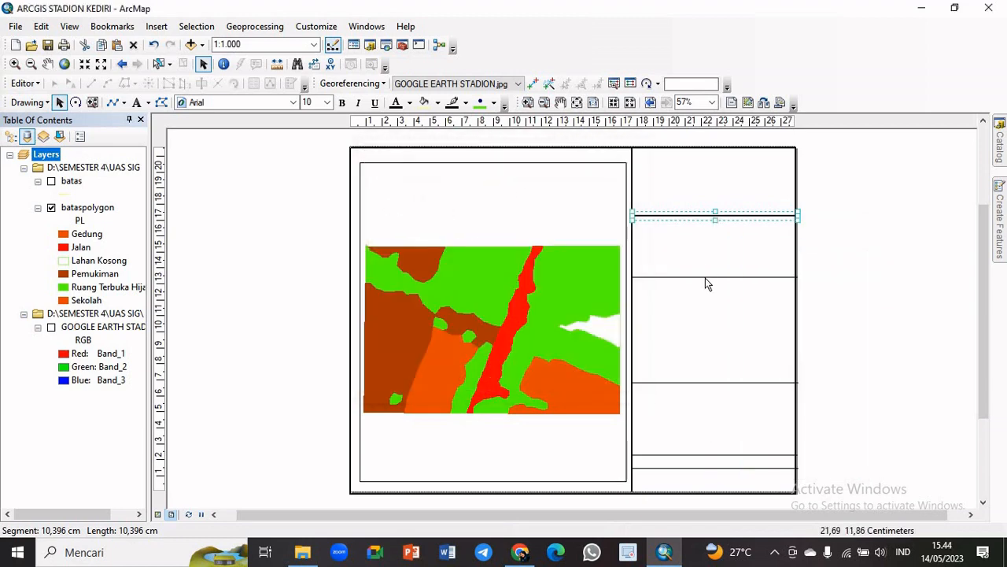
Set the line width of the second horizontal divider from the top of the column to 3
{"action": "right_click", "coordinate": [708, 277]}
{"action": "left_click", "coordinate": [702, 277]}
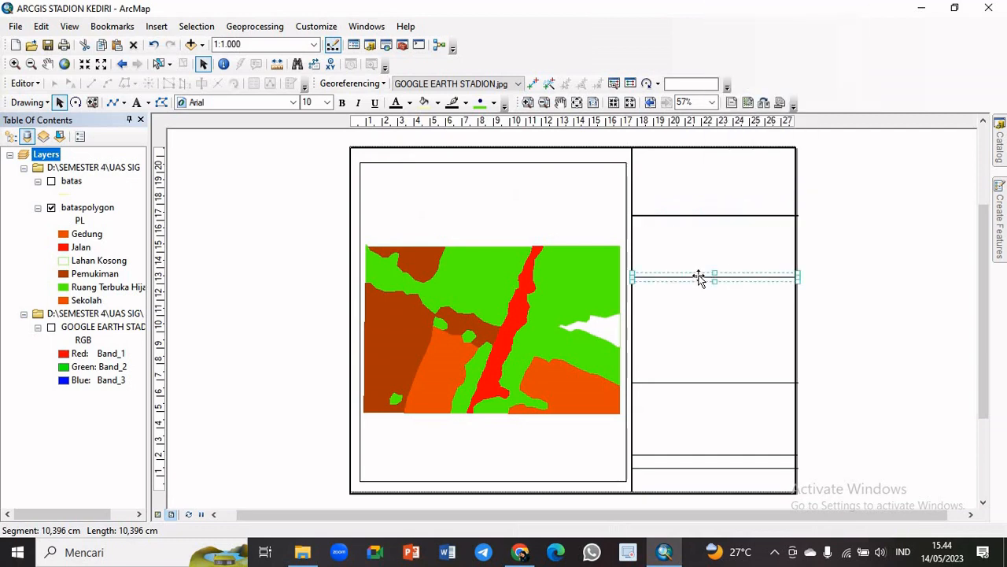
{"action": "right_click", "coordinate": [699, 277]}
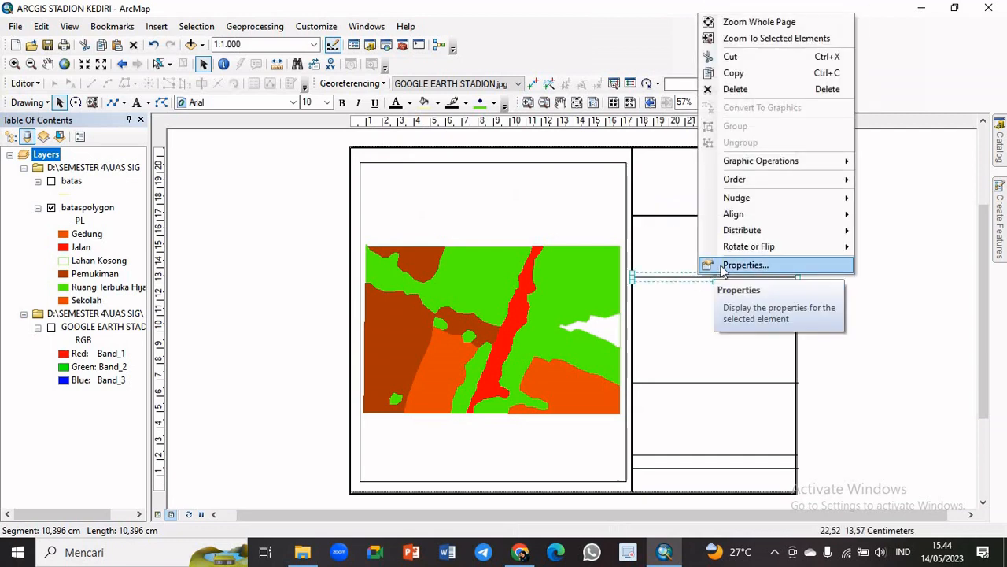
{"action": "left_click", "coordinate": [721, 268]}
{"action": "left_click", "coordinate": [460, 248]}
{"action": "left_click", "coordinate": [460, 248]}
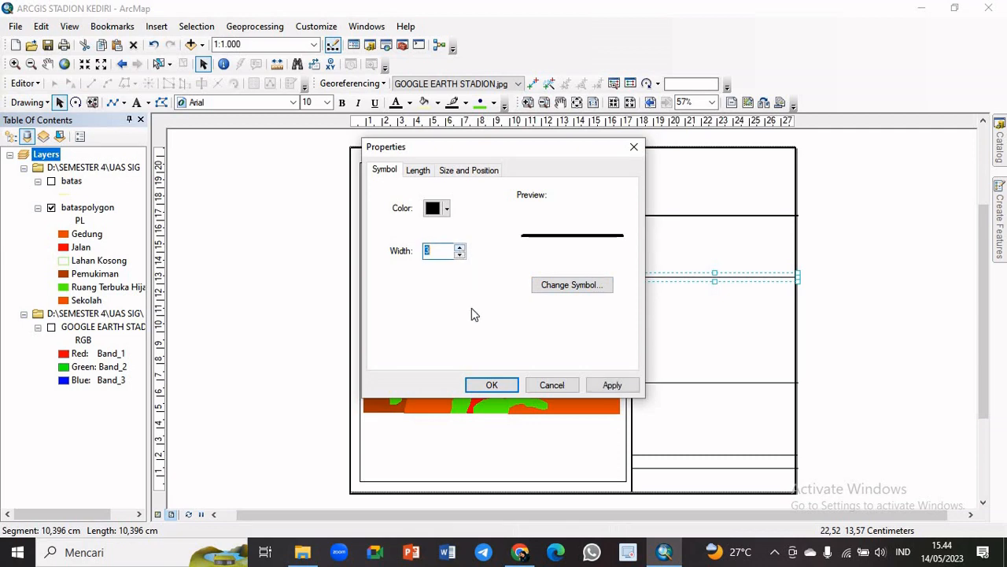
{"action": "left_click", "coordinate": [491, 386]}
Set the line width of the third horizontal divider, below the column's middle, to 3
{"action": "left_click", "coordinate": [735, 383]}
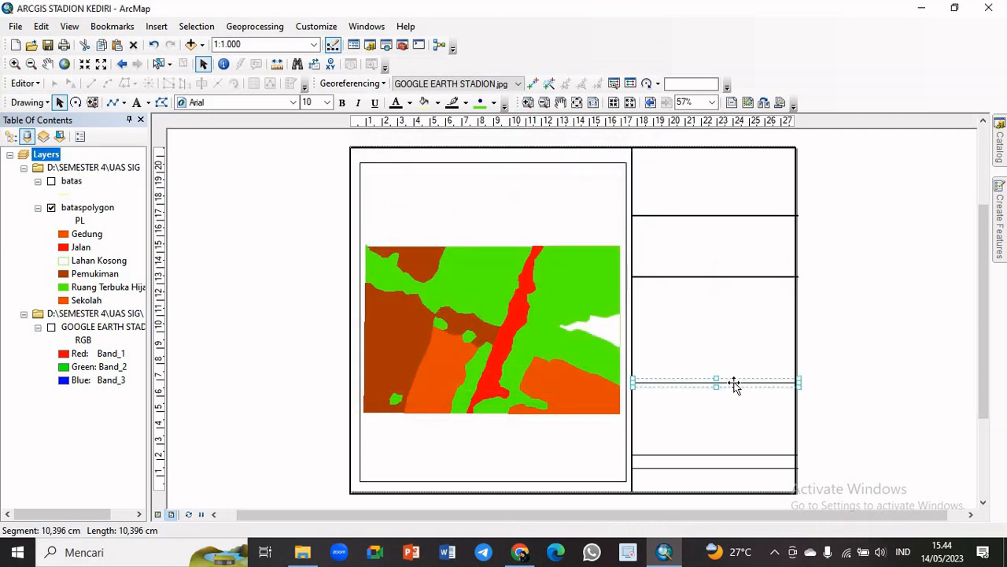
{"action": "right_click", "coordinate": [734, 383]}
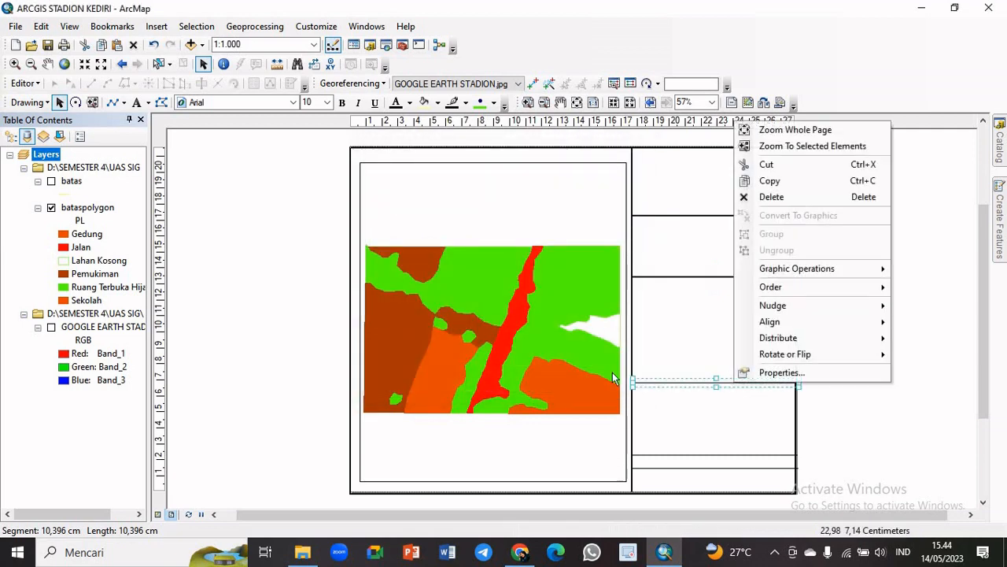
{"action": "left_click", "coordinate": [811, 372]}
{"action": "left_click", "coordinate": [461, 247]}
{"action": "left_click", "coordinate": [460, 247]}
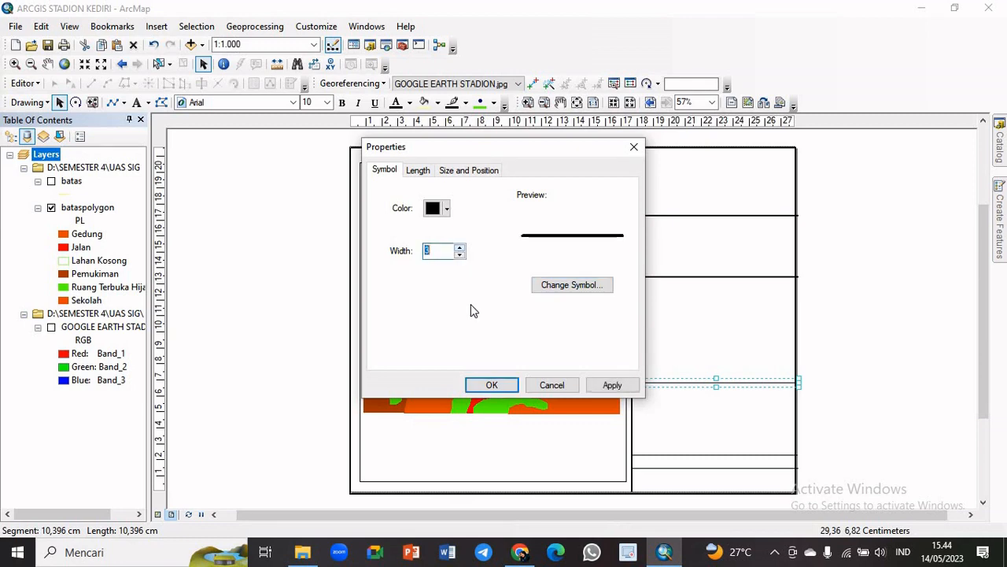
{"action": "left_click", "coordinate": [503, 384]}
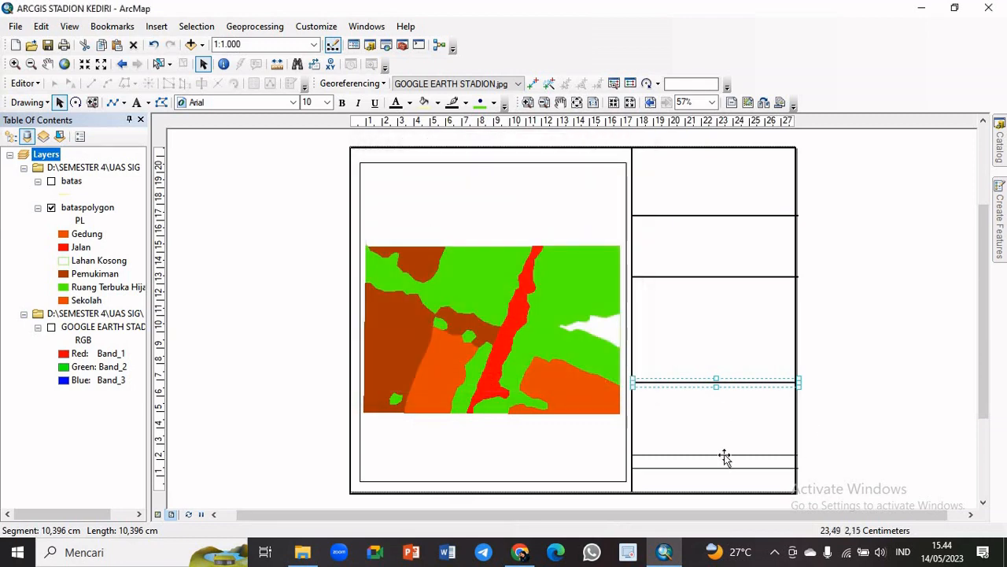
Set the line width of the fourth horizontal divider, the upper one of the close pair near the page bottom, to 3
{"action": "left_click", "coordinate": [724, 455]}
{"action": "right_click", "coordinate": [724, 455]}
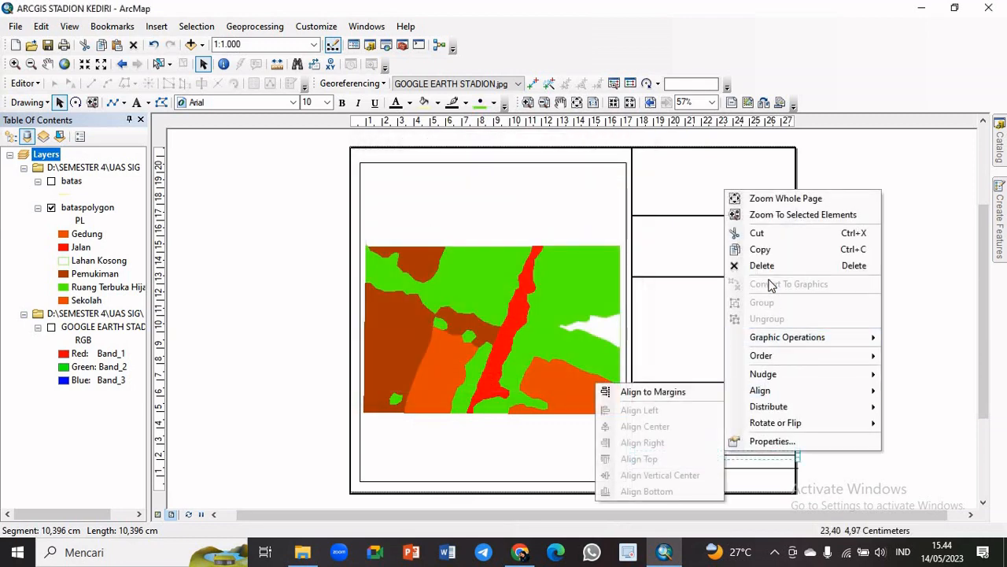
{"action": "left_click", "coordinate": [775, 441]}
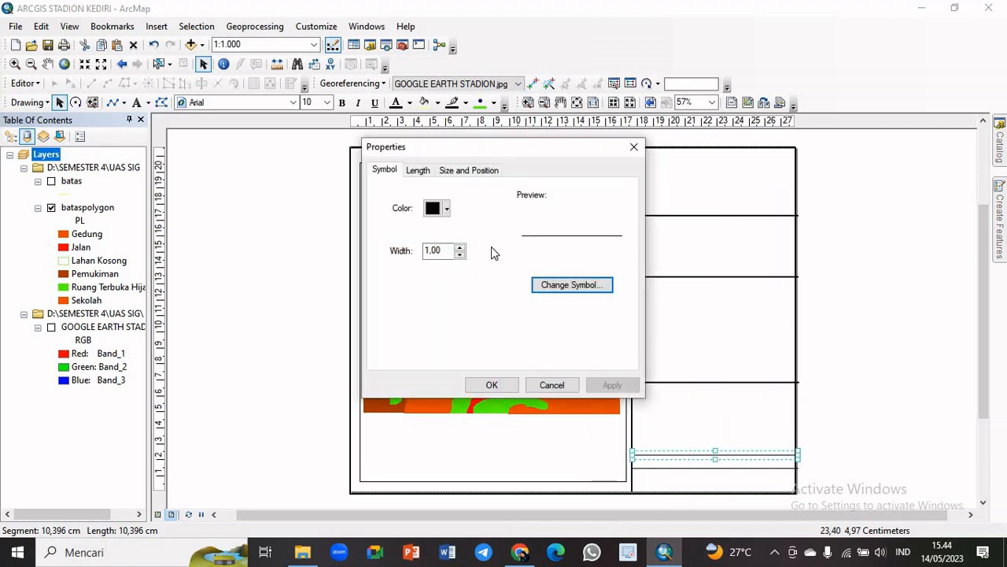
{"action": "left_click", "coordinate": [458, 248]}
{"action": "left_click", "coordinate": [459, 249]}
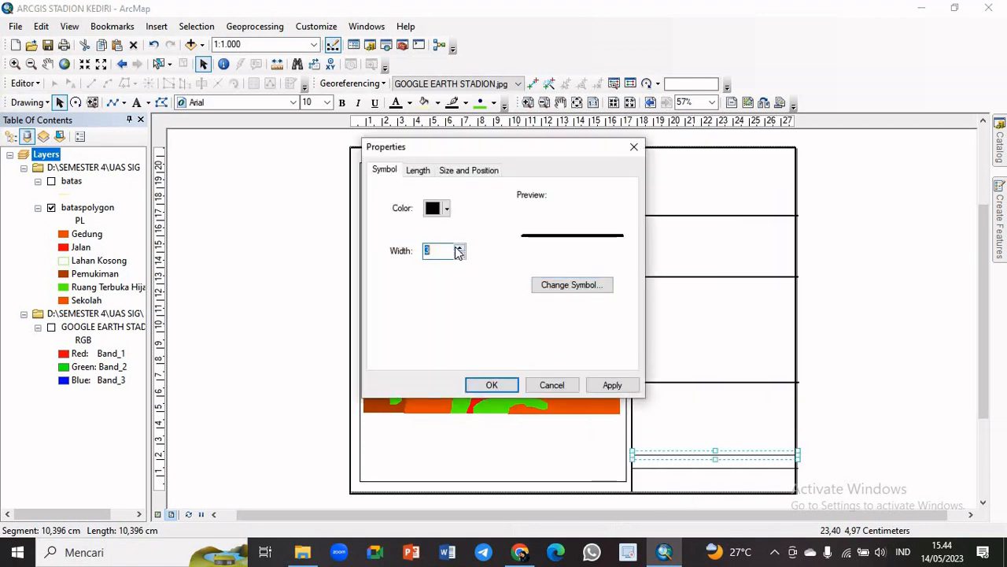
{"action": "left_click", "coordinate": [492, 384]}
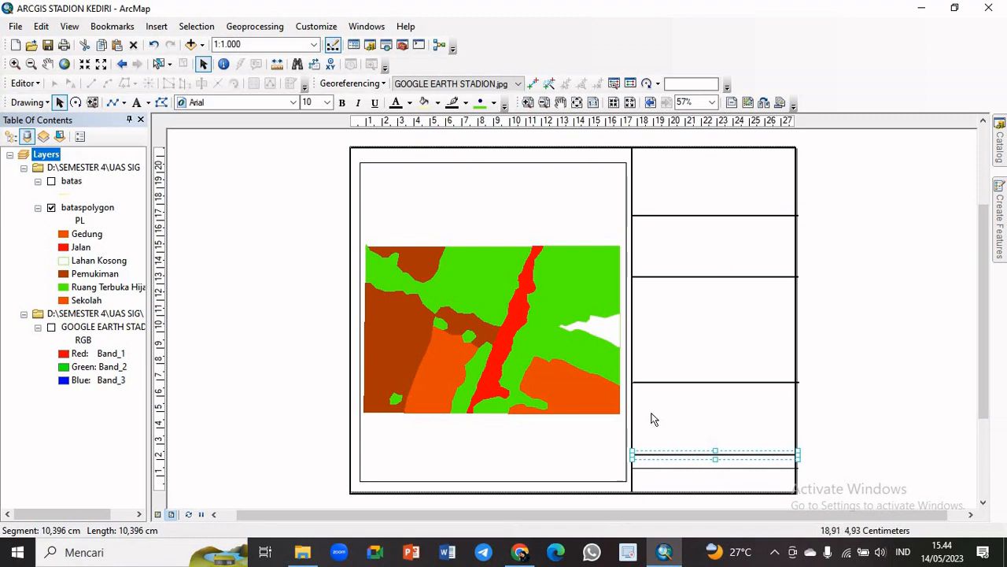
Thicken the lowest horizontal divider in the information column to match the other dividers
{"action": "left_click", "coordinate": [678, 469]}
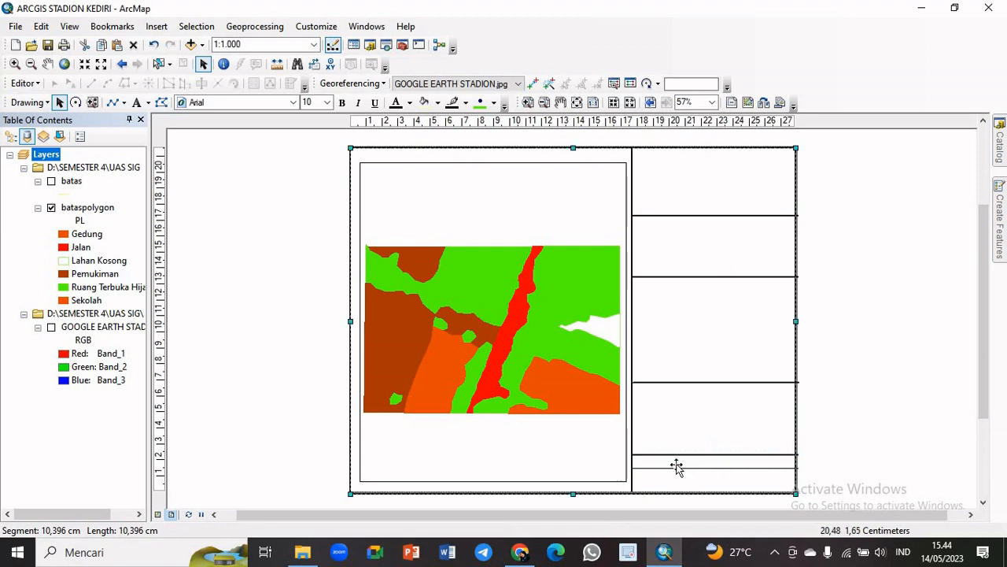
{"action": "right_click", "coordinate": [683, 472]}
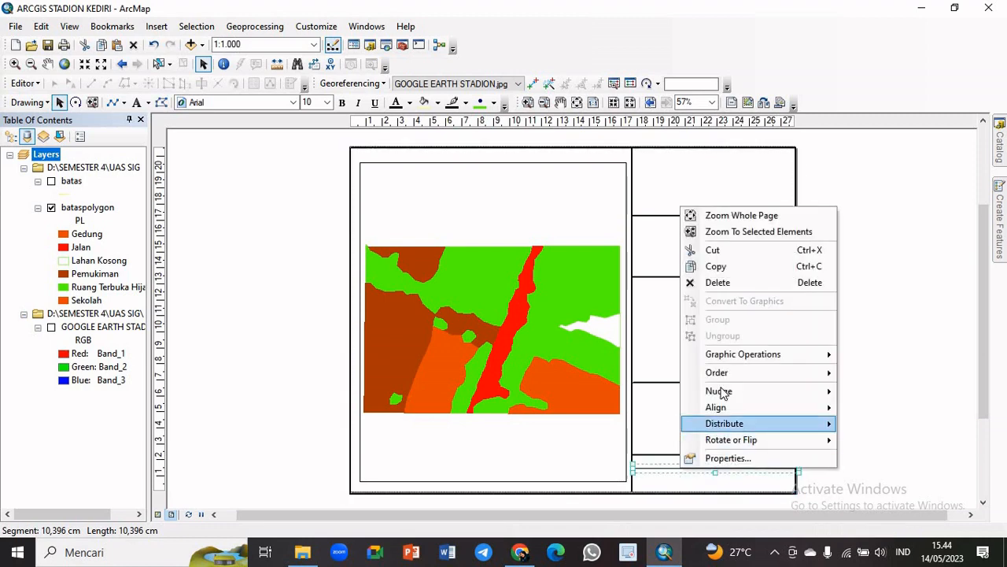
{"action": "left_click", "coordinate": [724, 458]}
{"action": "left_click", "coordinate": [460, 248]}
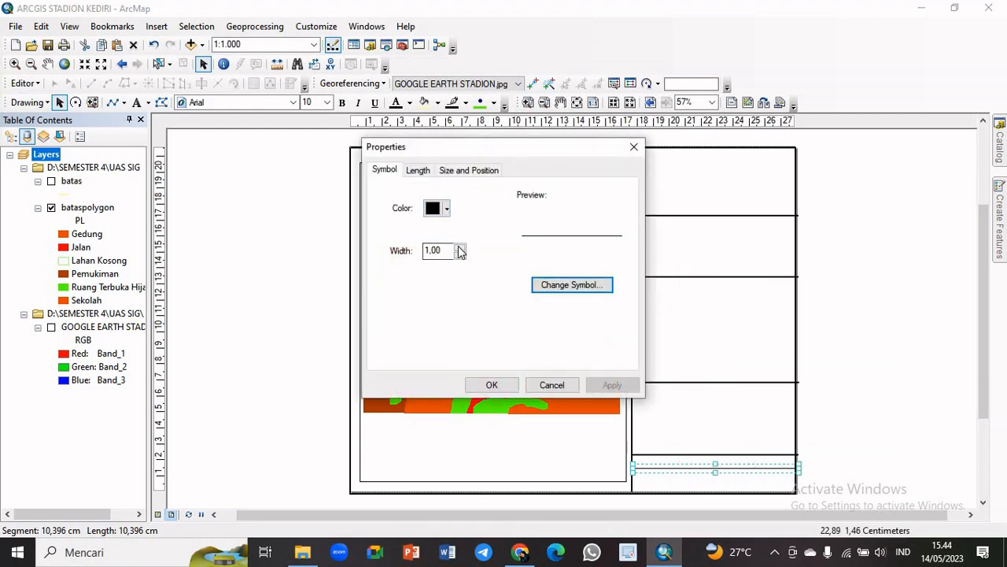
{"action": "left_click", "coordinate": [492, 384]}
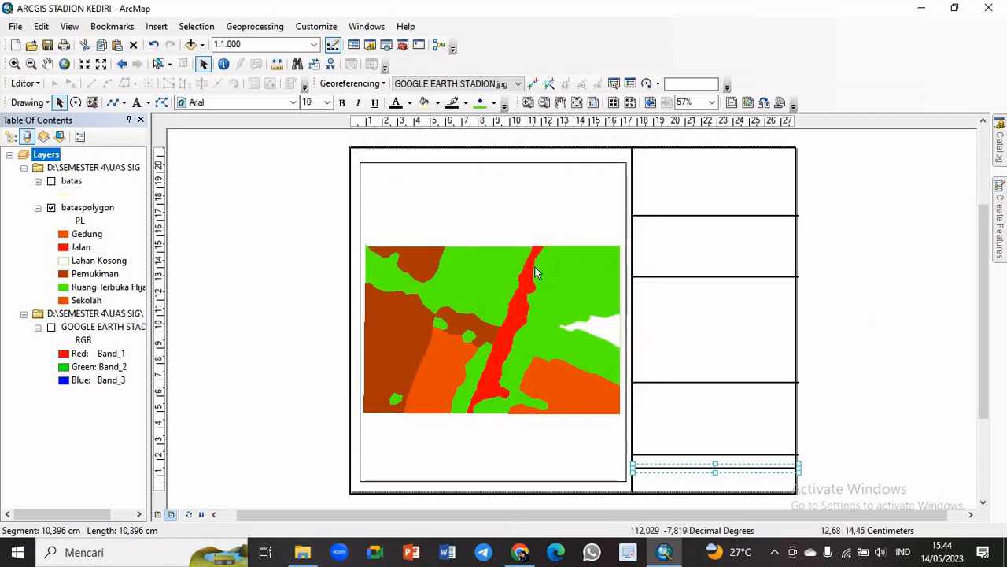
Add centred title text "PETA PENGGUNAAN LAHAN / DI KAWASAN STADION BRAWIJAYA / KOTA KEDIRI / TAHUN 2023" on four lines in the information column's top cell
{"action": "left_click", "coordinate": [138, 103]}
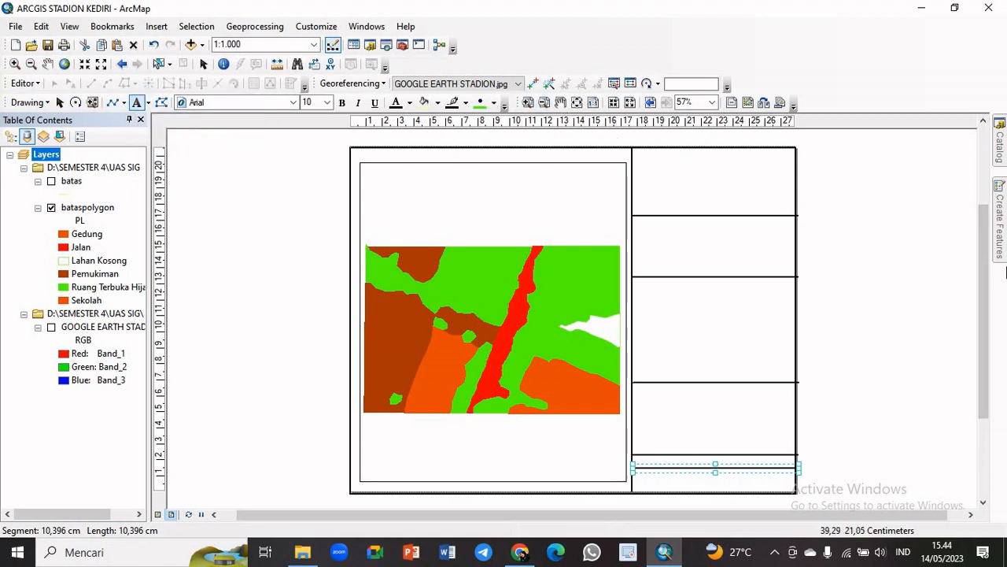
{"action": "left_click", "coordinate": [710, 168]}
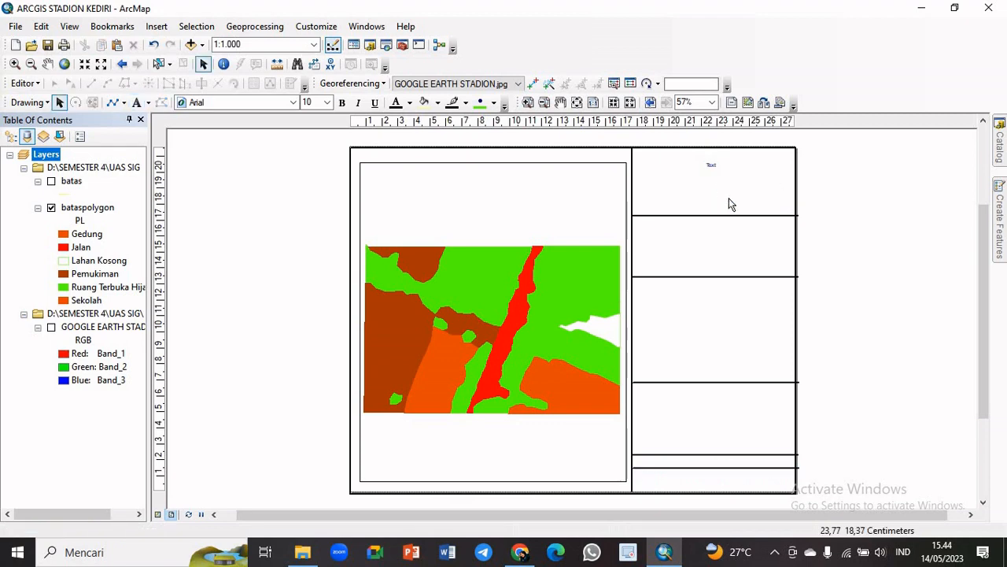
{"action": "double_click", "coordinate": [711, 167]}
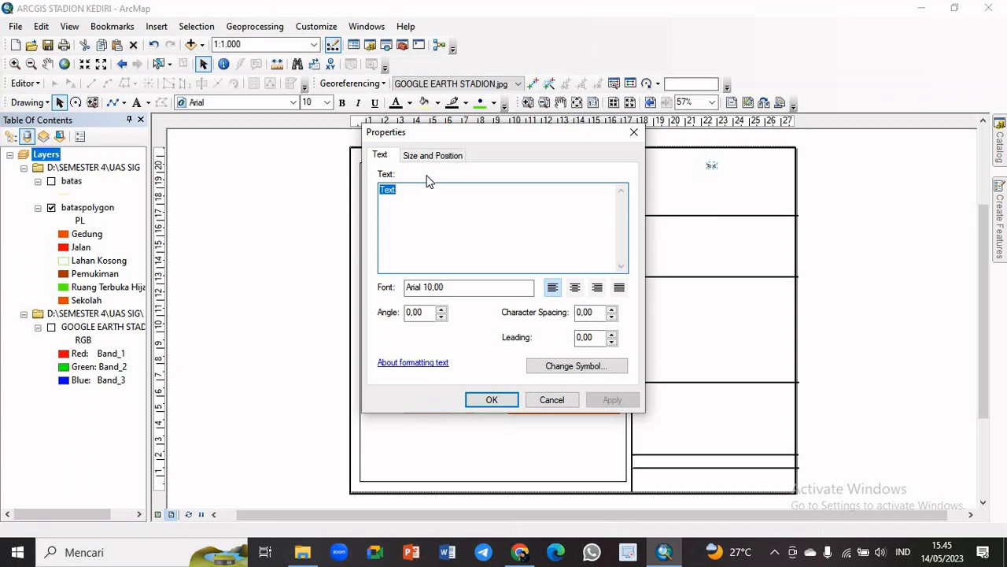
{"action": "type", "text": "PETA PENGGUNAAN LAHAN"}
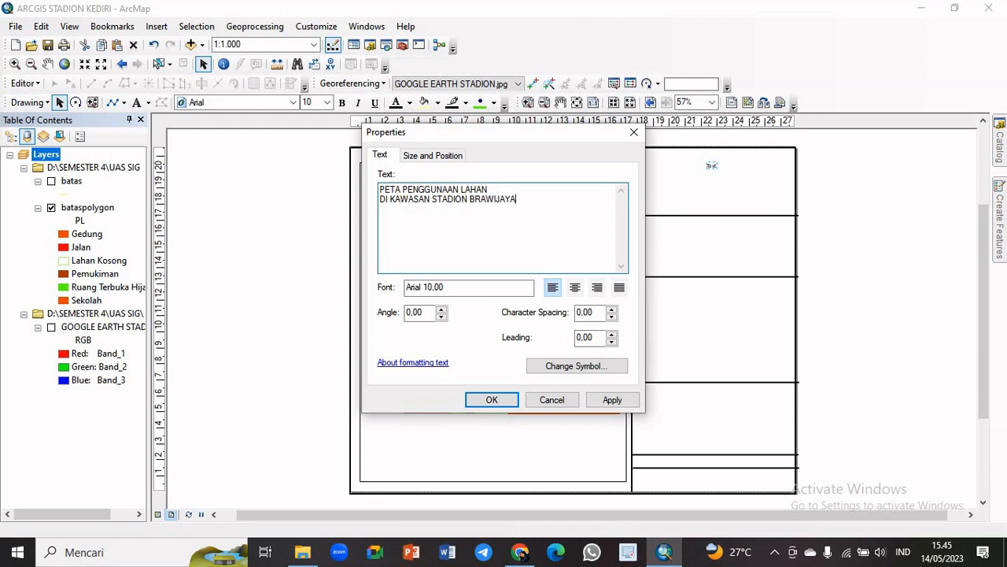
{"action": "type", "text": "E"}
{"action": "type", "text": "2023"}
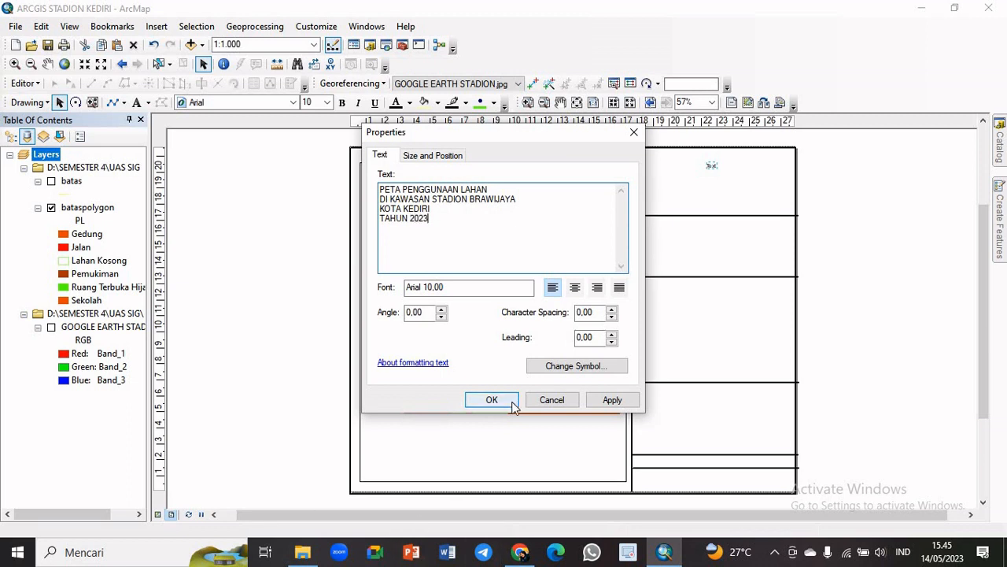
{"action": "left_click", "coordinate": [576, 288]}
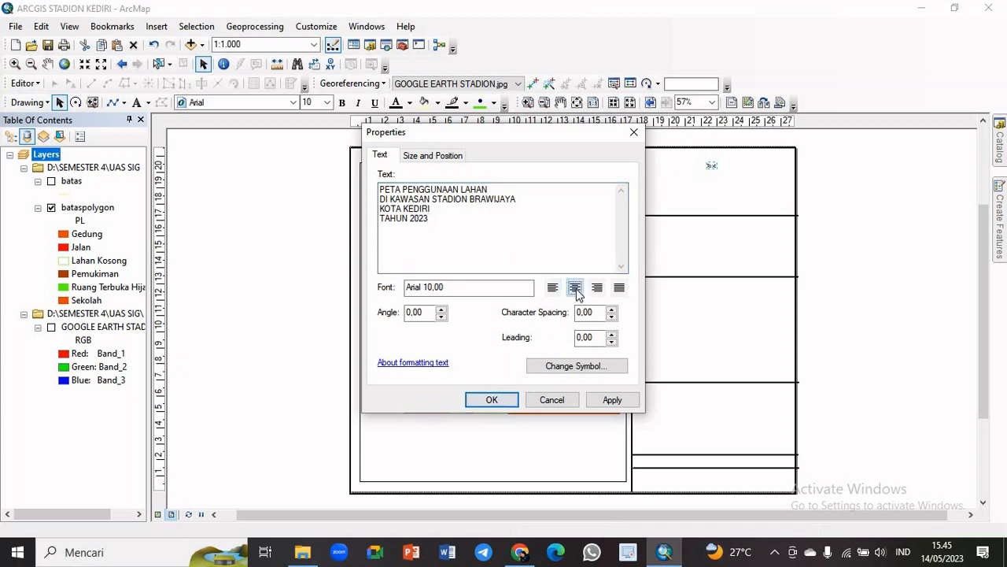
{"action": "left_click", "coordinate": [492, 400]}
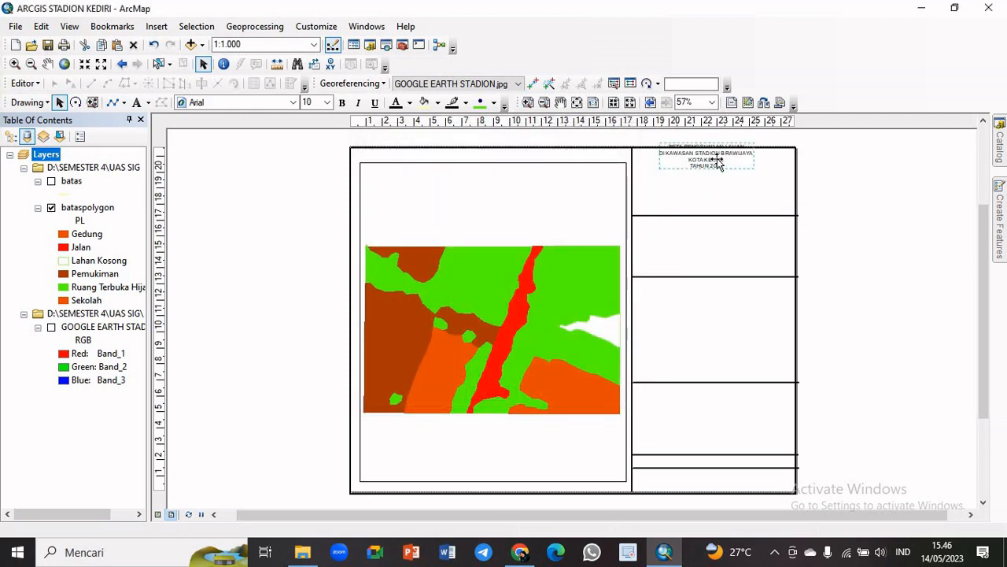
Format the map title as 16-point bold and fit it inside the top cell of the information column
{"action": "left_click_drag", "start_coordinate": [717, 167], "coordinate": [715, 177]}
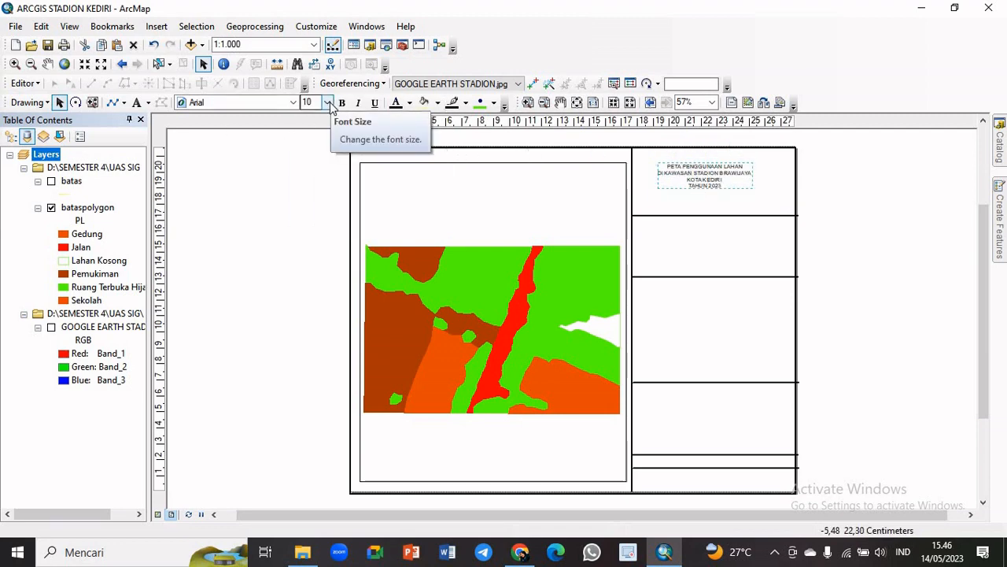
{"action": "left_click", "coordinate": [330, 103]}
{"action": "left_click", "coordinate": [308, 189]}
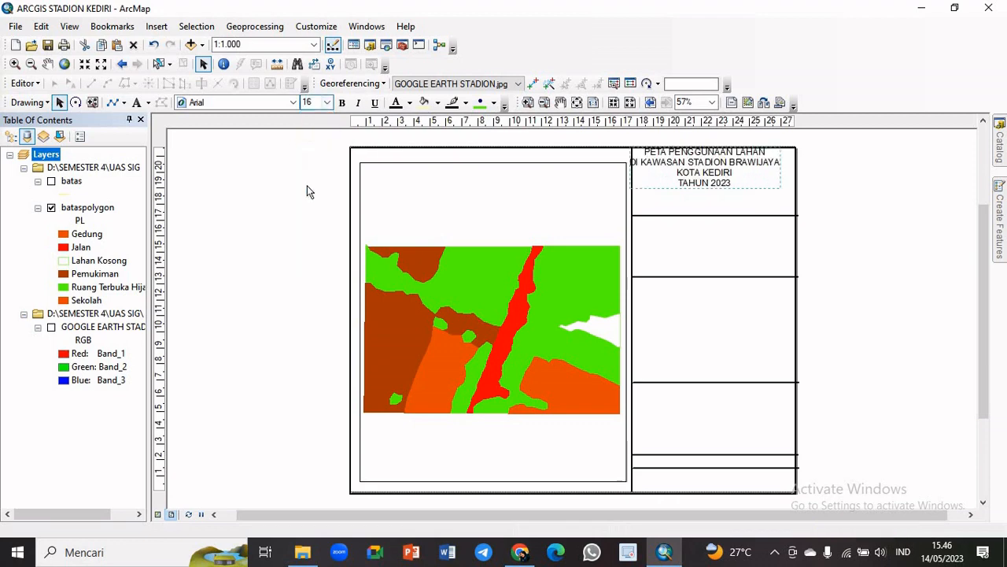
{"action": "left_click_drag", "start_coordinate": [725, 179], "coordinate": [736, 184]}
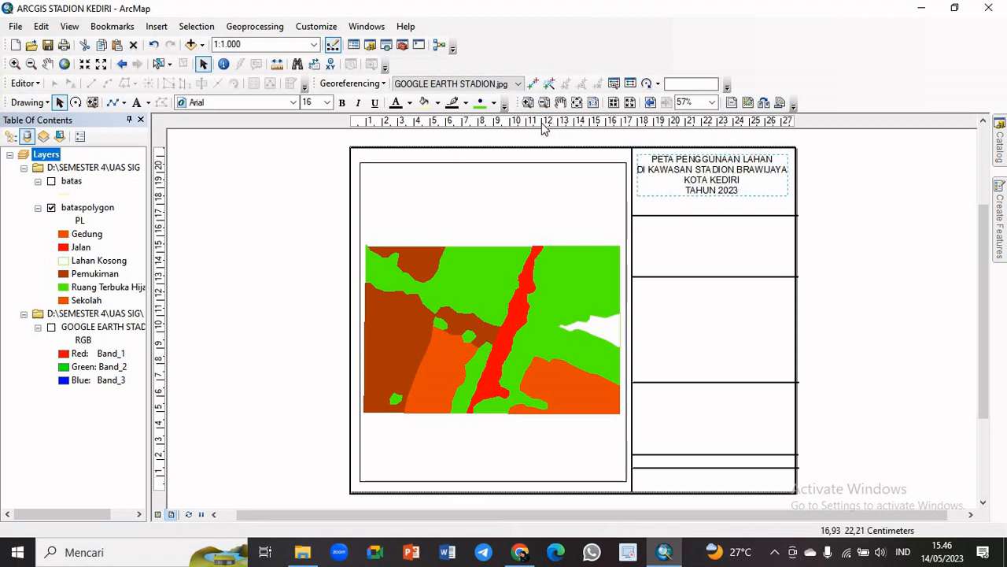
{"action": "left_click", "coordinate": [341, 103]}
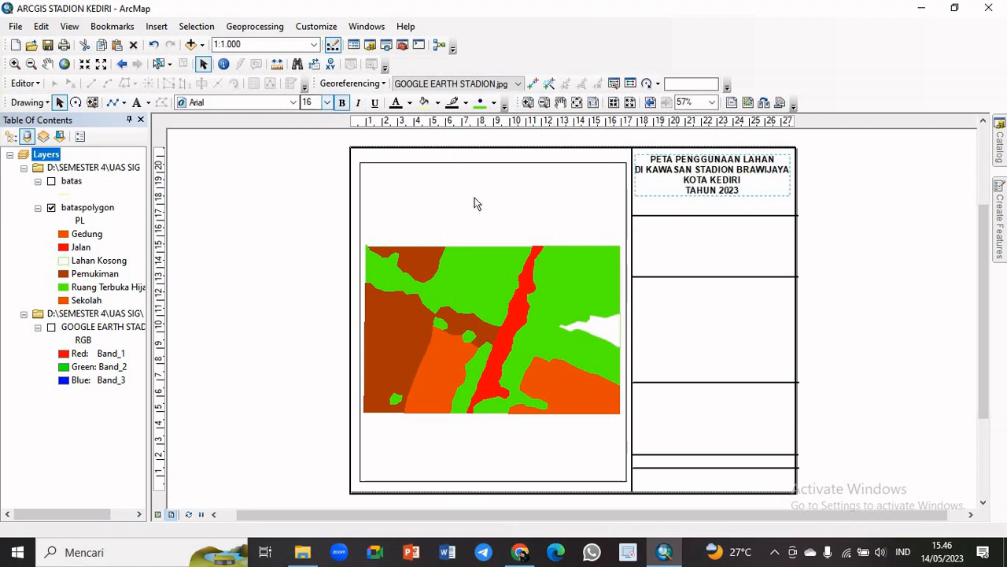
{"action": "left_click_drag", "start_coordinate": [706, 182], "coordinate": [709, 183]}
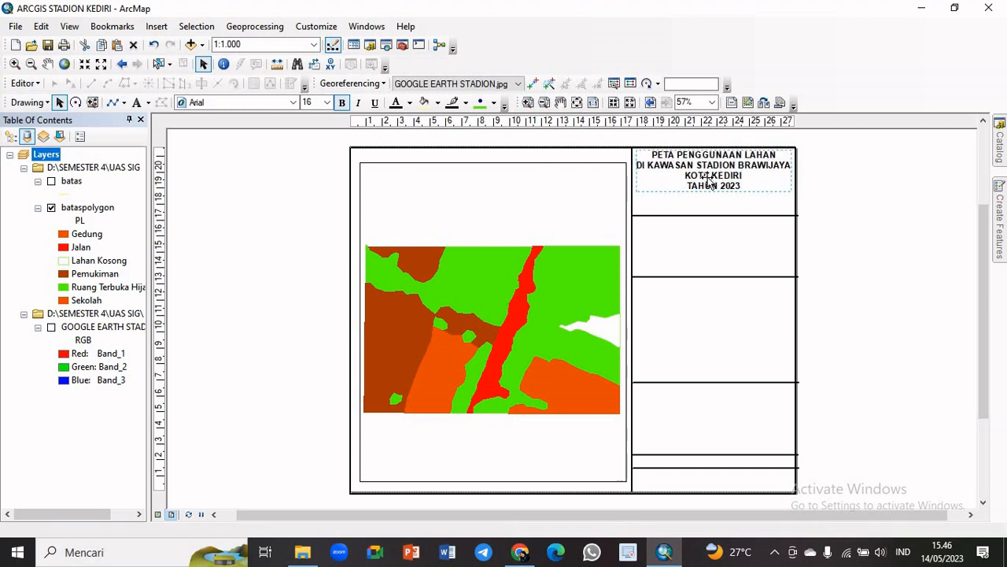
{"action": "left_click", "coordinate": [858, 176]}
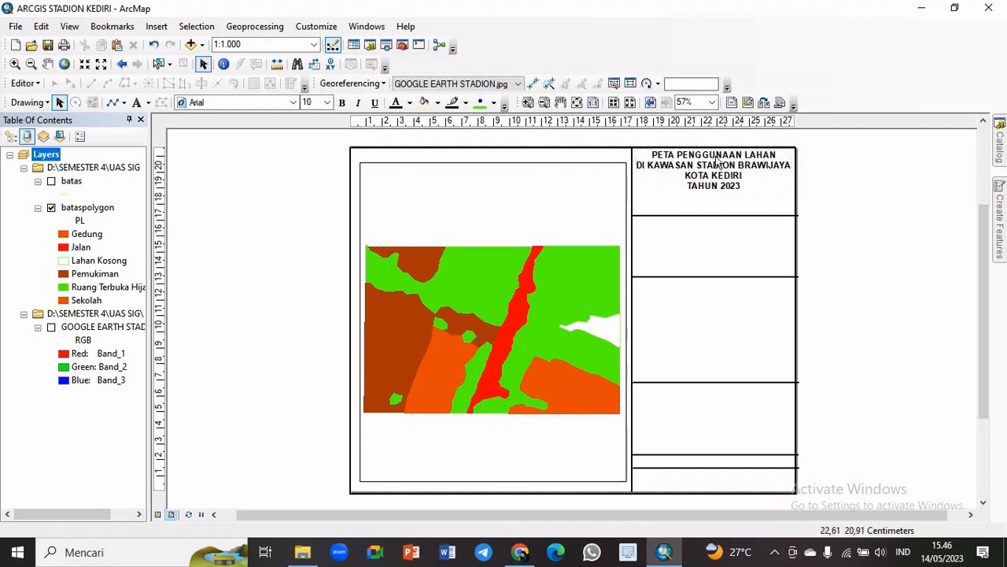
Move the first horizontal divider up to just below the title, and shift the second divider up to shorten the cell beneath
{"action": "double_click", "coordinate": [724, 215]}
{"action": "left_click", "coordinate": [634, 148]}
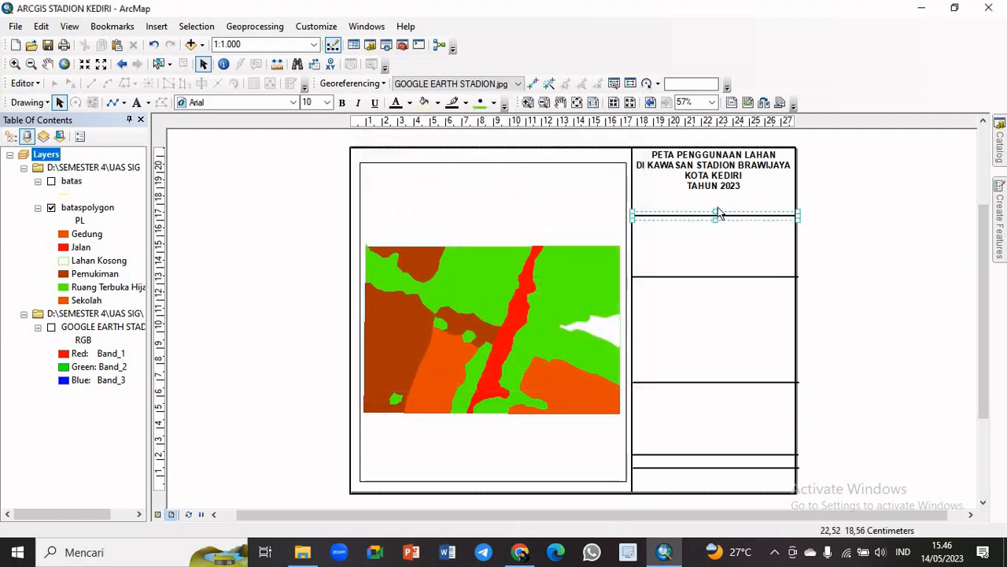
{"action": "left_click_drag", "start_coordinate": [722, 218], "coordinate": [723, 198]}
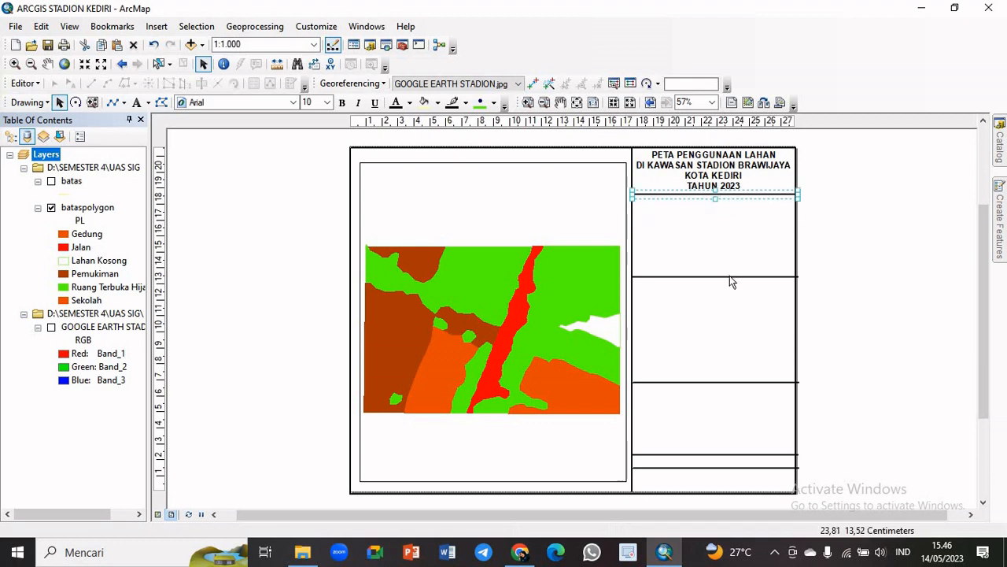
{"action": "left_click_drag", "start_coordinate": [729, 276], "coordinate": [731, 250]}
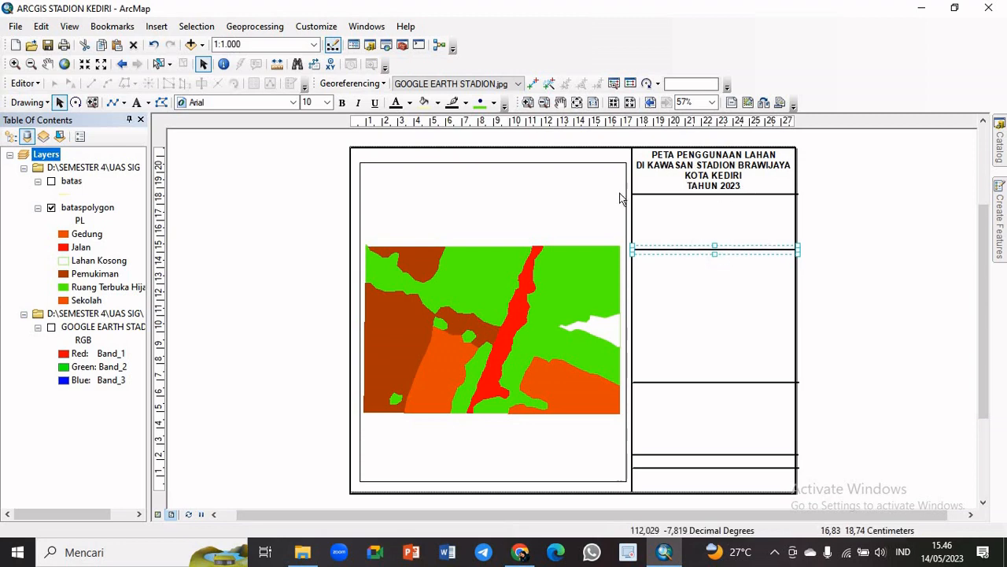
{"action": "left_click", "coordinate": [862, 242]}
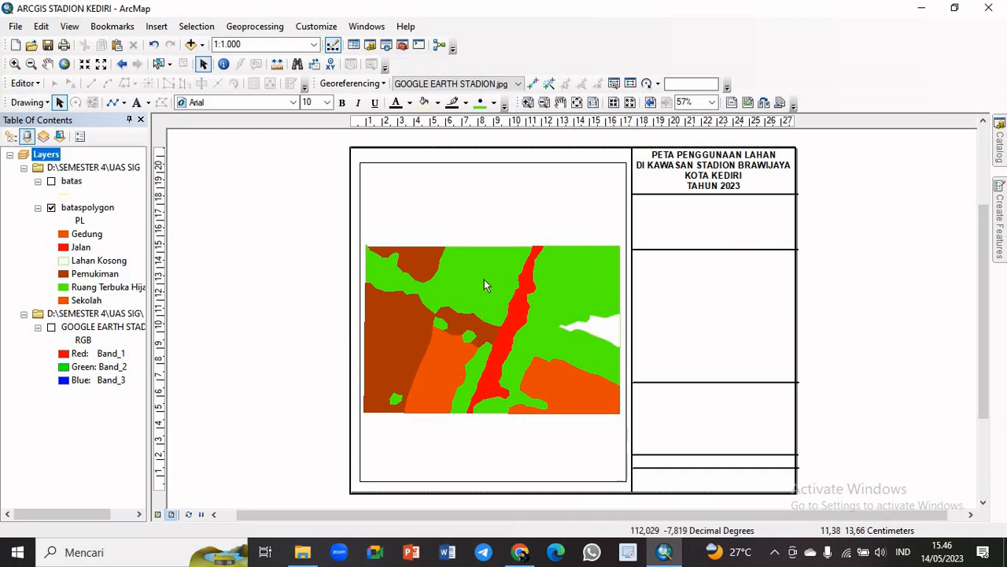
Insert a north arrow in the ESRI North 18 style into the layout
{"action": "left_click", "coordinate": [155, 28]}
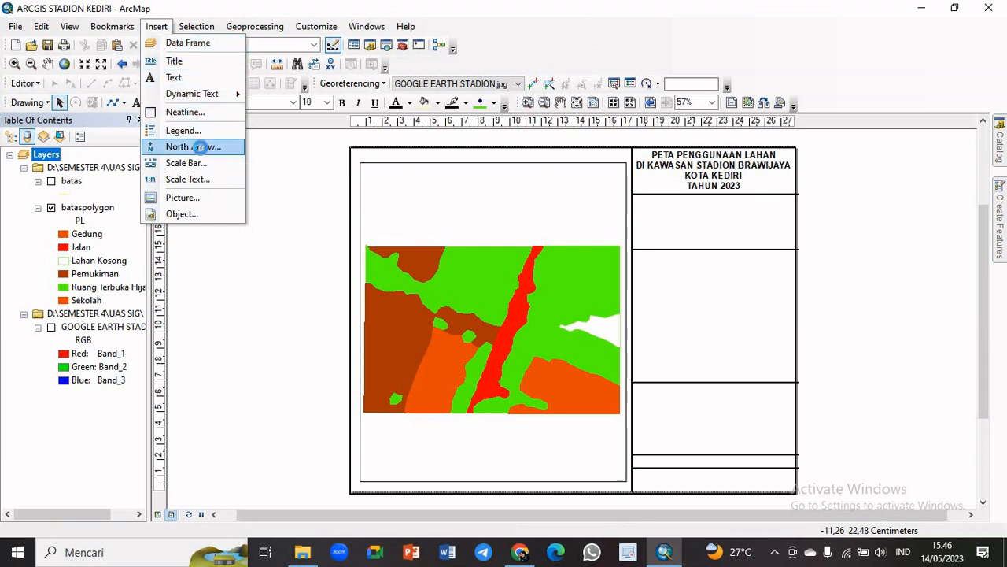
{"action": "left_click", "coordinate": [204, 148]}
{"action": "left_click_drag", "start_coordinate": [226, 75], "coordinate": [227, 105]}
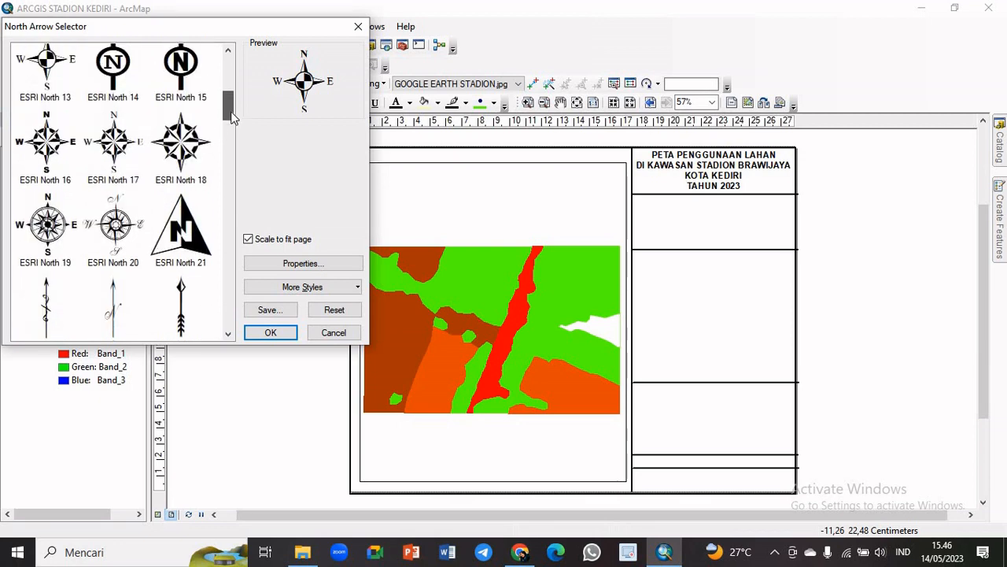
{"action": "left_click", "coordinate": [180, 164]}
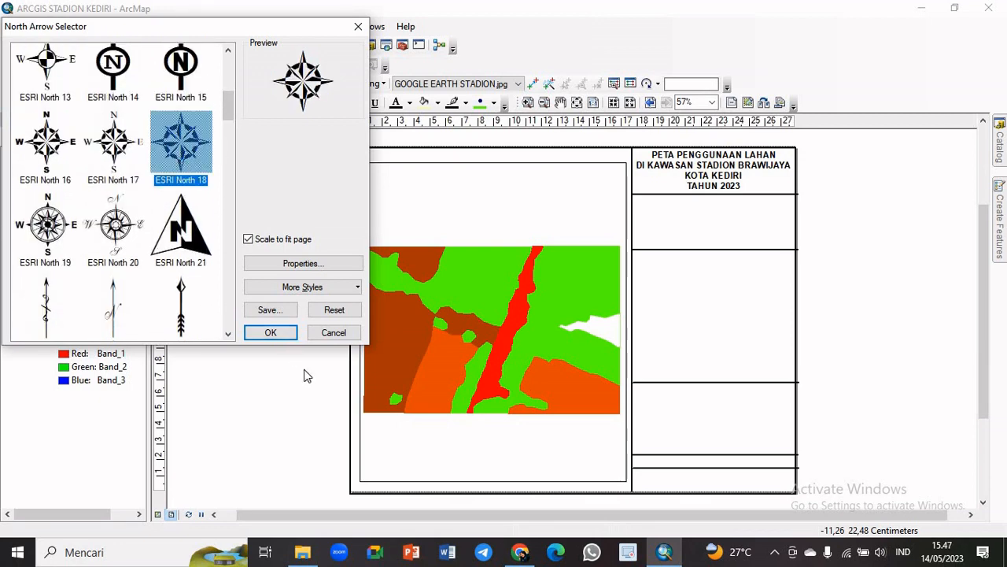
{"action": "left_click", "coordinate": [283, 335]}
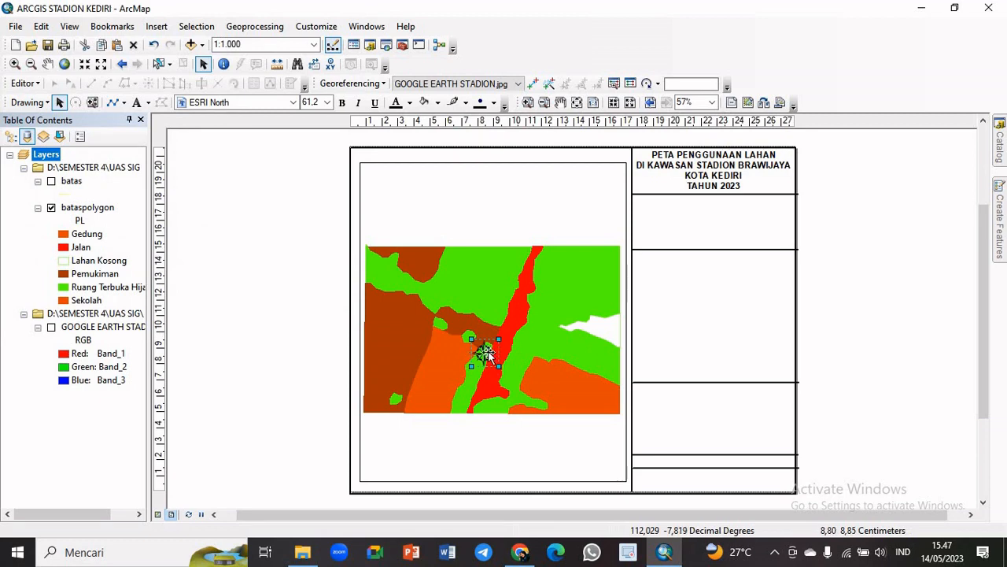
Move the north arrow off the map to the blank area right of the page and enlarge it
{"action": "left_click_drag", "start_coordinate": [480, 354], "coordinate": [912, 272]}
{"action": "left_click", "coordinate": [896, 242]}
{"action": "left_click", "coordinate": [881, 228]}
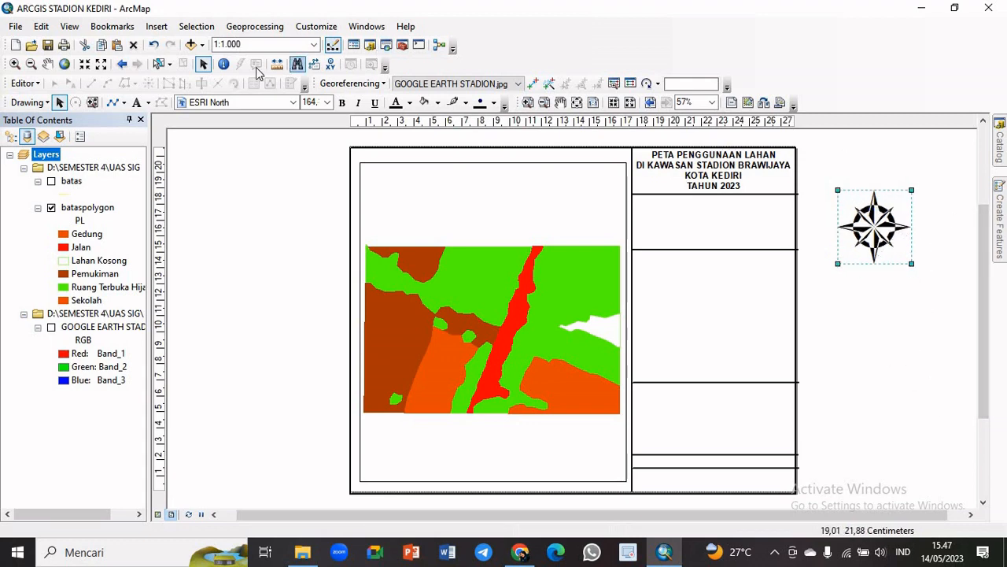
Add a text label "U" above the north arrow
{"action": "left_click", "coordinate": [138, 104]}
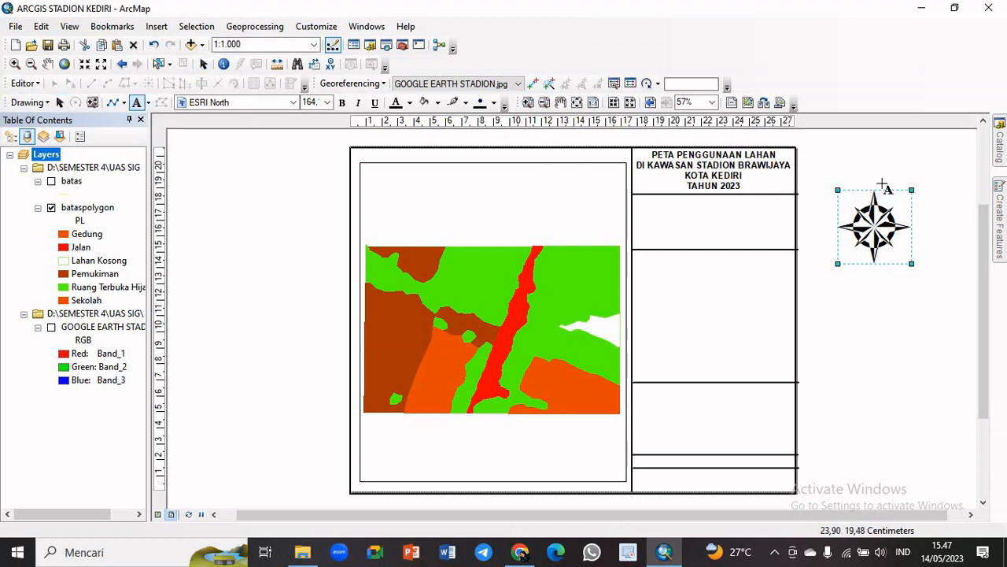
{"action": "left_click", "coordinate": [864, 163]}
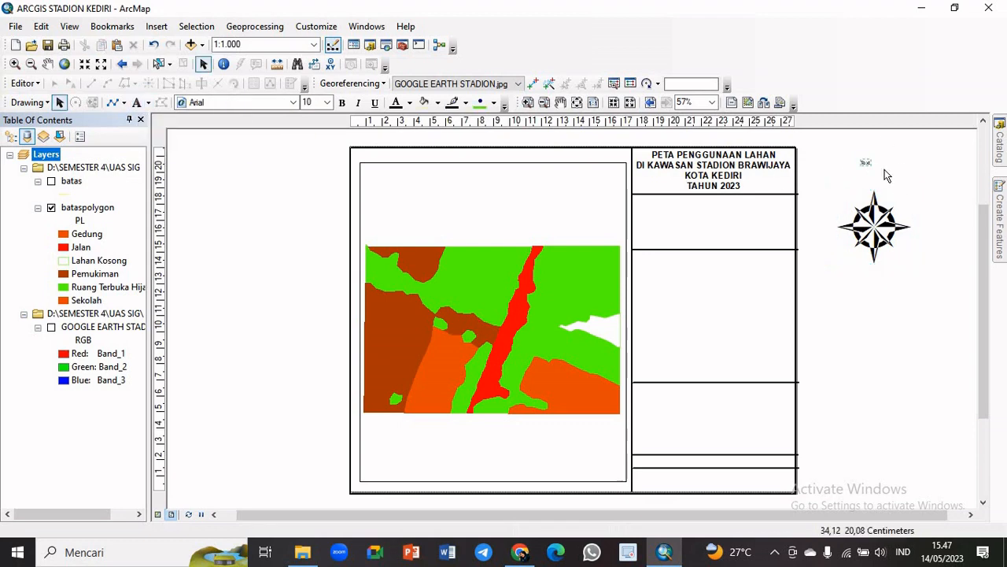
{"action": "double_click", "coordinate": [866, 162]}
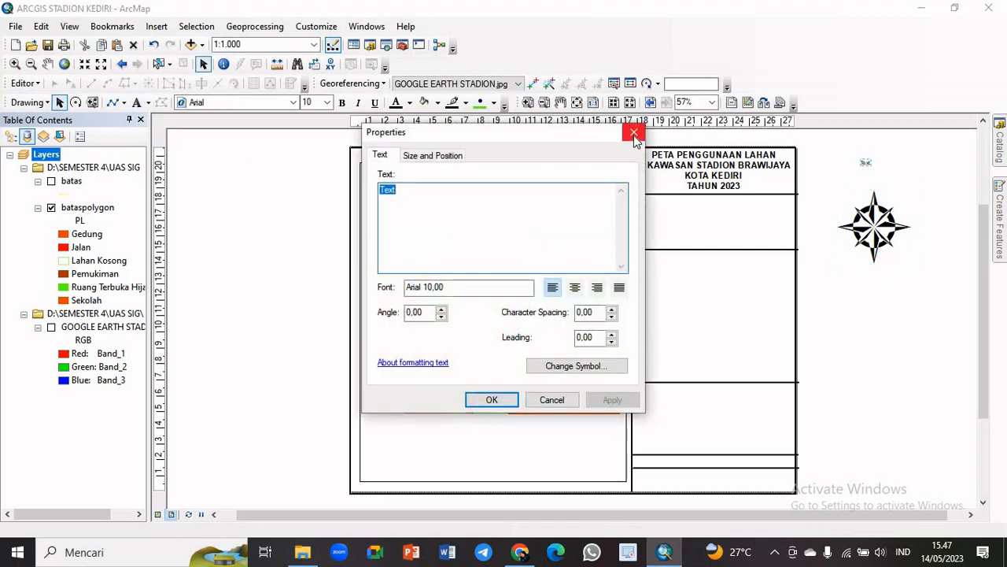
{"action": "left_click", "coordinate": [633, 132]}
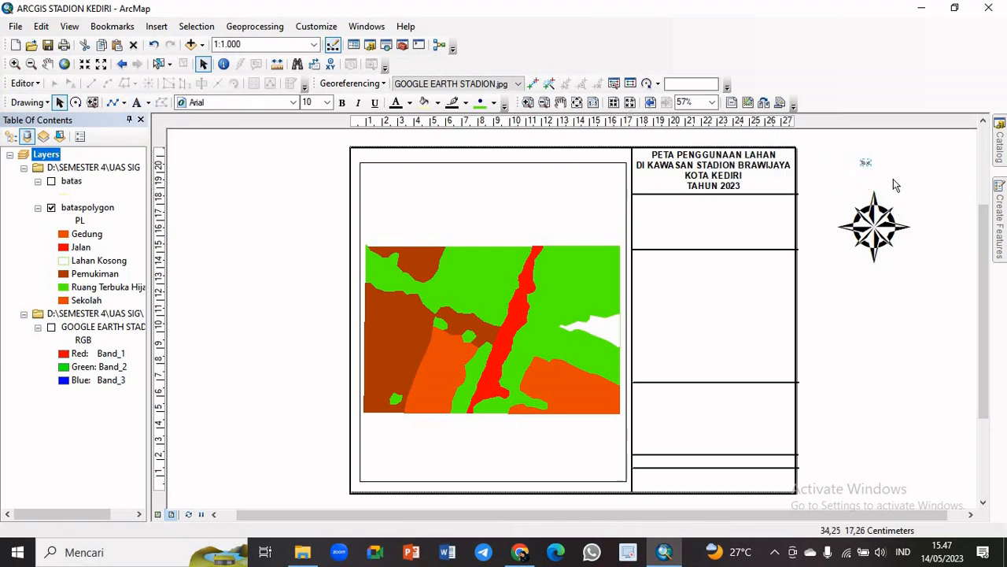
{"action": "double_click", "coordinate": [868, 162]}
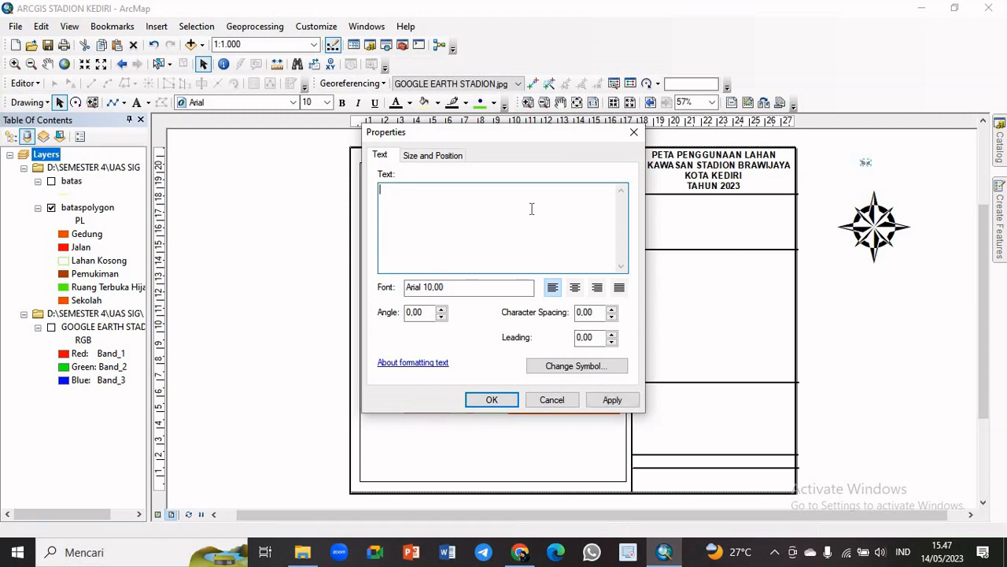
{"action": "left_click", "coordinate": [492, 400]}
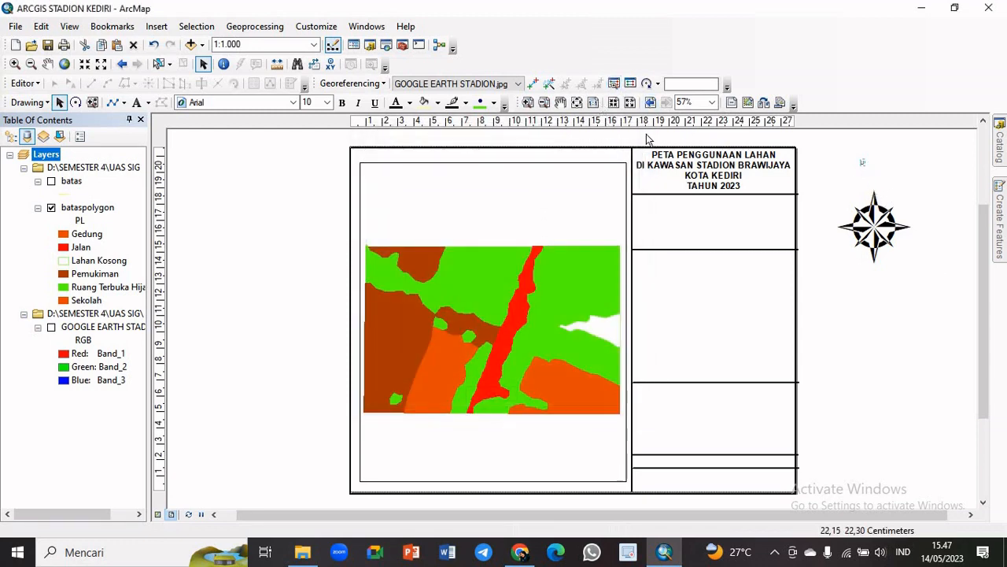
Add a text label "S" in the blank area to the upper left of the north arrow
{"action": "left_click", "coordinate": [136, 102]}
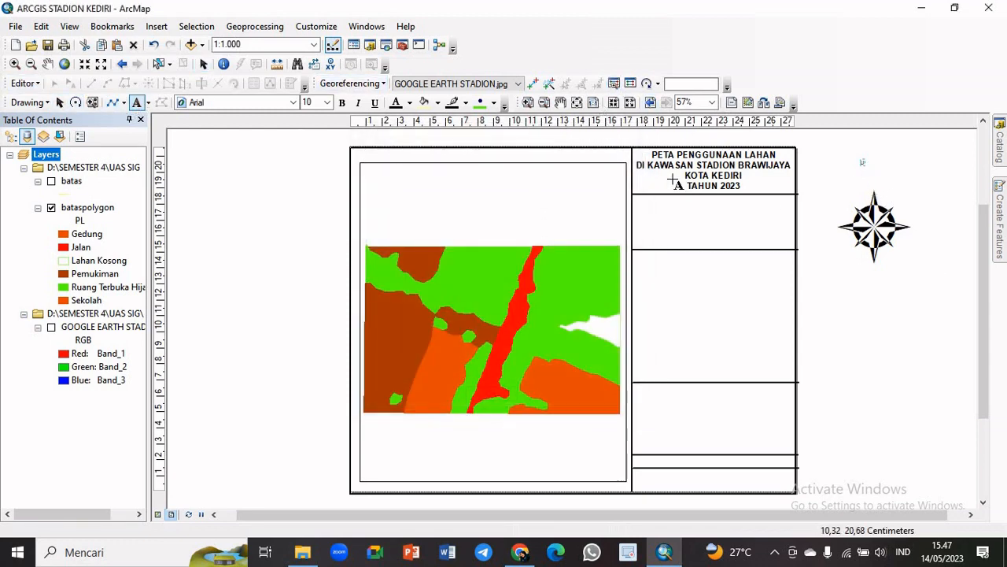
{"action": "left_click", "coordinate": [821, 184]}
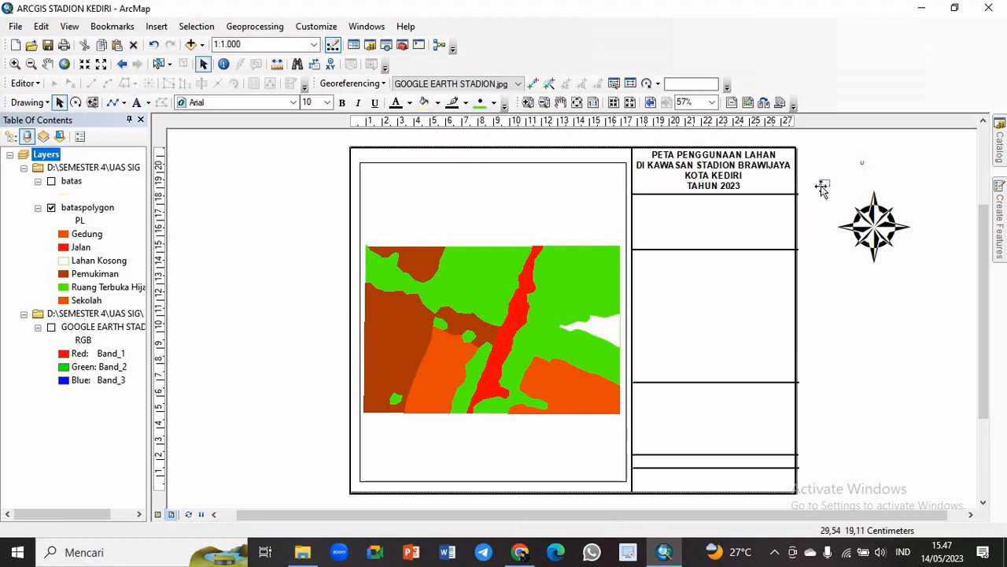
{"action": "double_click", "coordinate": [823, 184]}
{"action": "type", "text": "DI"}
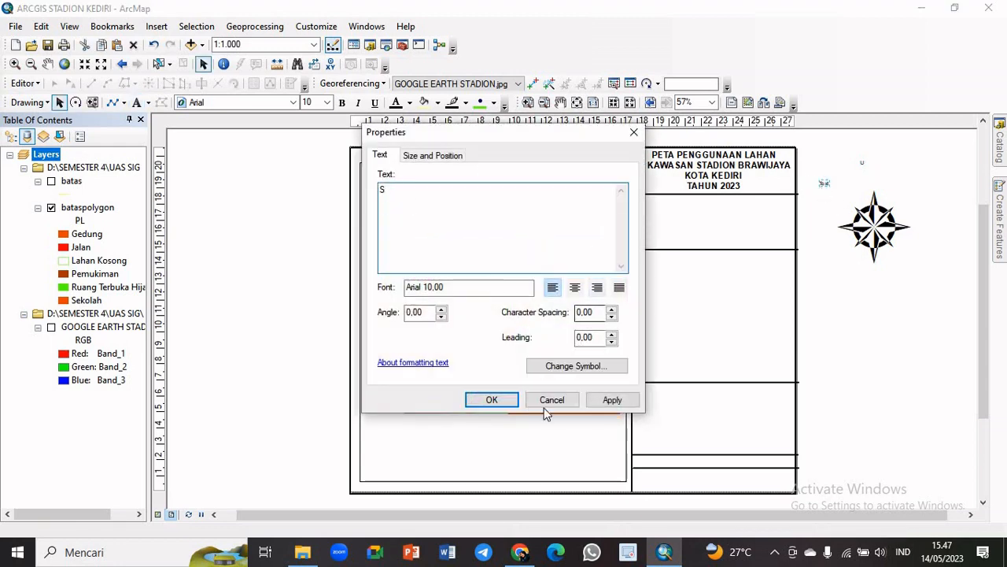
{"action": "left_click", "coordinate": [491, 399]}
Add a text label "B" and place it close to the north arrow's left side, below the "S"
{"action": "left_click", "coordinate": [136, 102]}
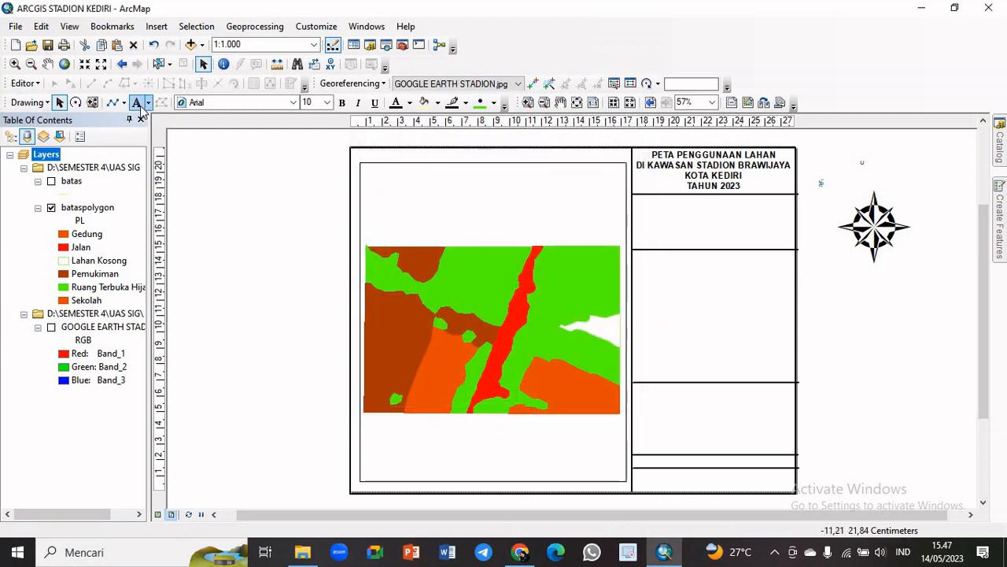
{"action": "left_click", "coordinate": [791, 266]}
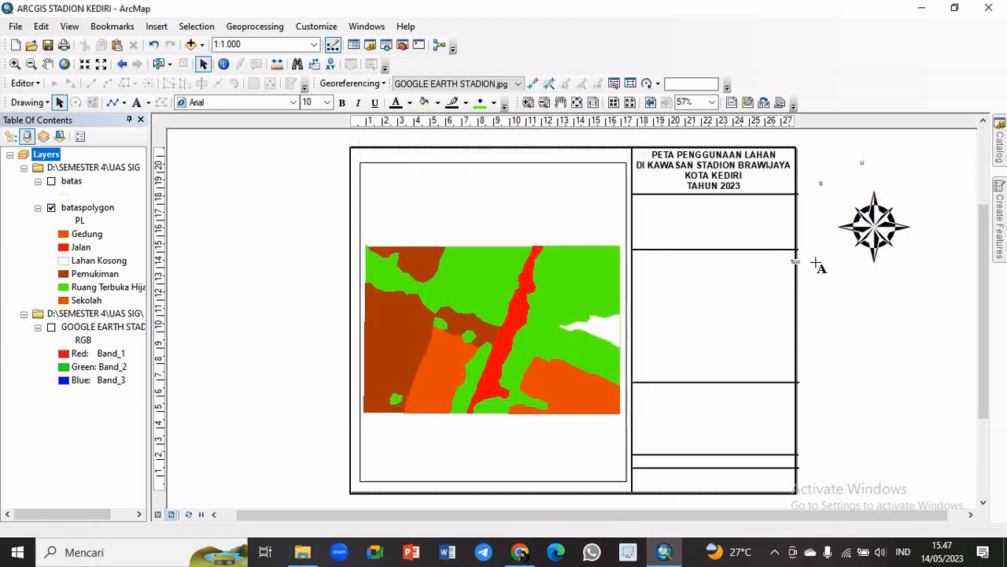
{"action": "double_click", "coordinate": [794, 261]}
{"action": "type", "text": "B"}
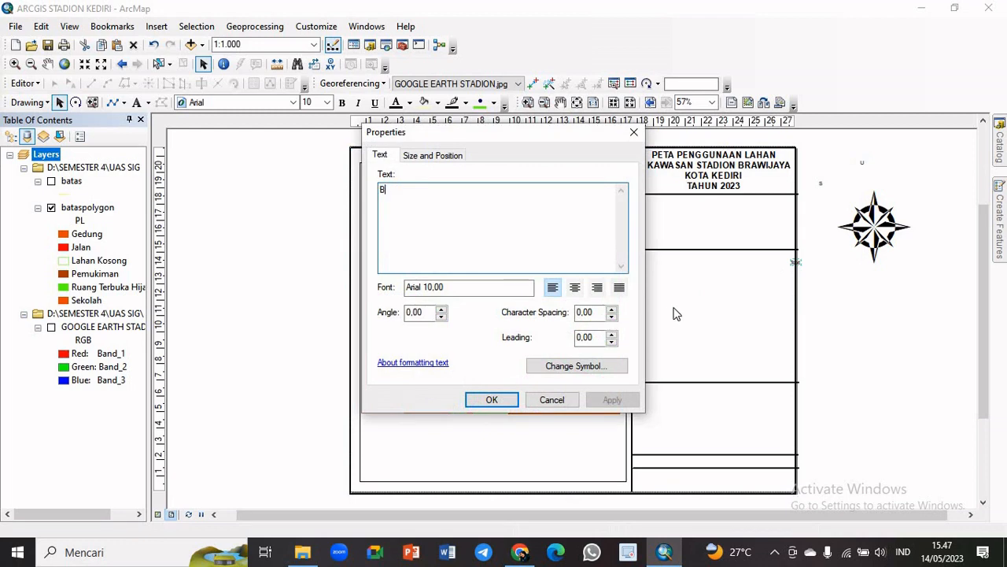
{"action": "left_click", "coordinate": [490, 400]}
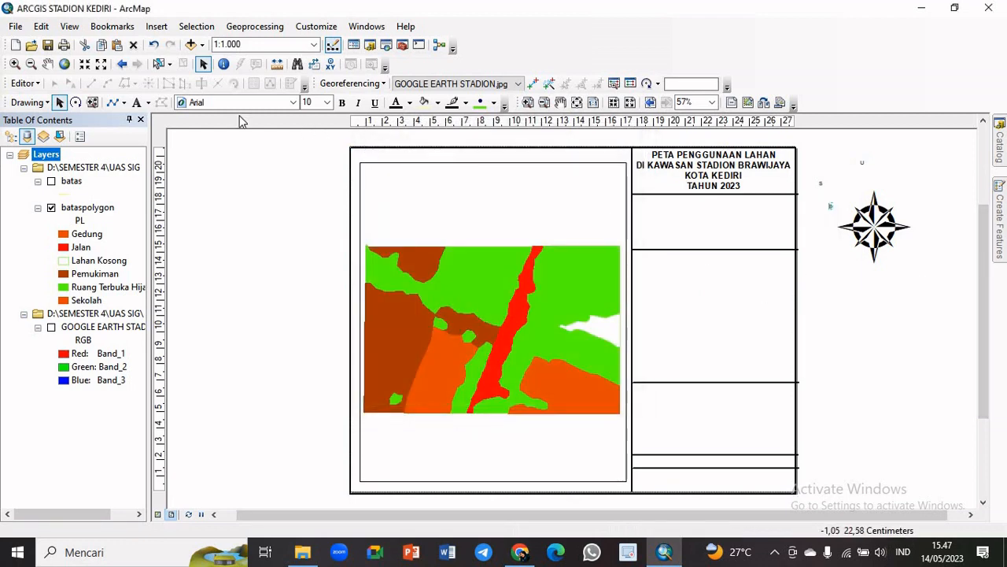
Add a text label "T" in the blank area to the lower left of the north arrow
{"action": "left_click", "coordinate": [137, 103]}
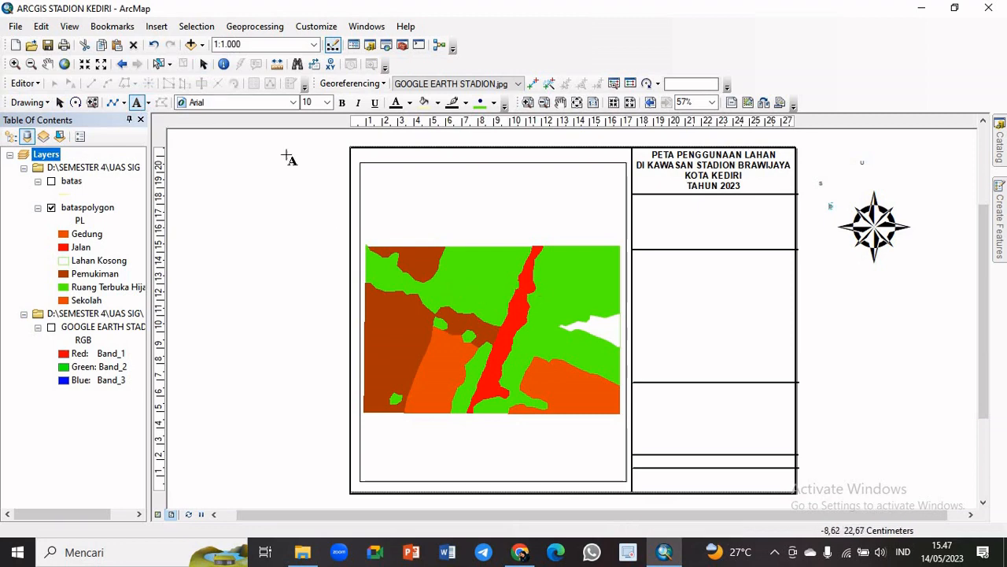
{"action": "left_click", "coordinate": [846, 271]}
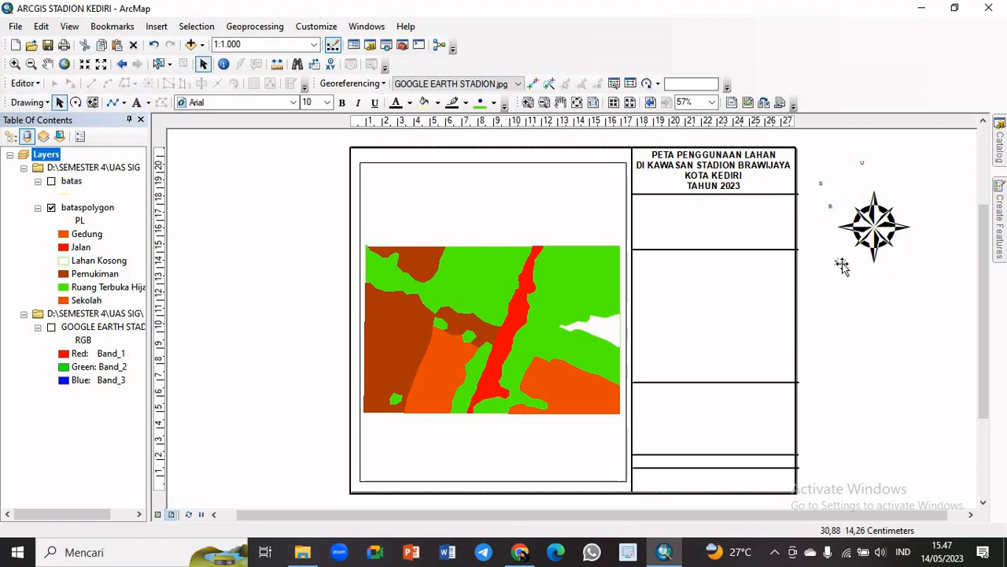
{"action": "double_click", "coordinate": [841, 263]}
{"action": "key", "text": "BackSpace"}
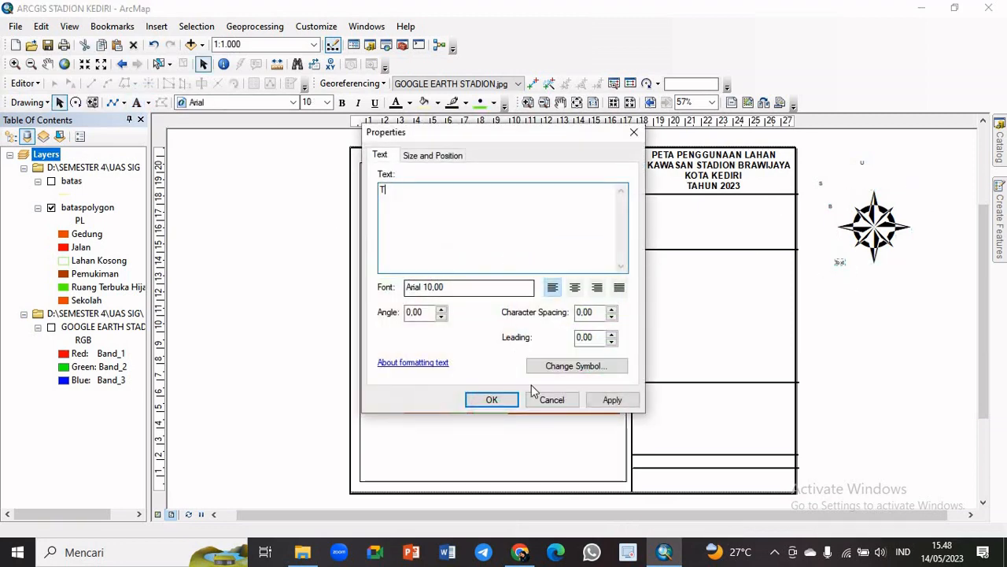
{"action": "left_click", "coordinate": [490, 400]}
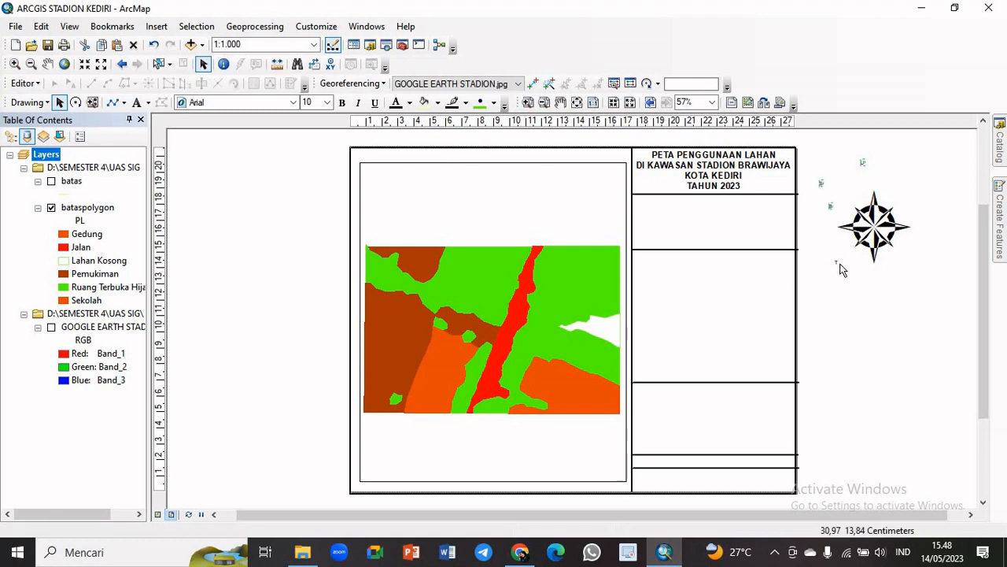
Set the four compass letter labels to bold at size 26 and shift them together closer to the north arrow
{"action": "left_click", "coordinate": [327, 102]}
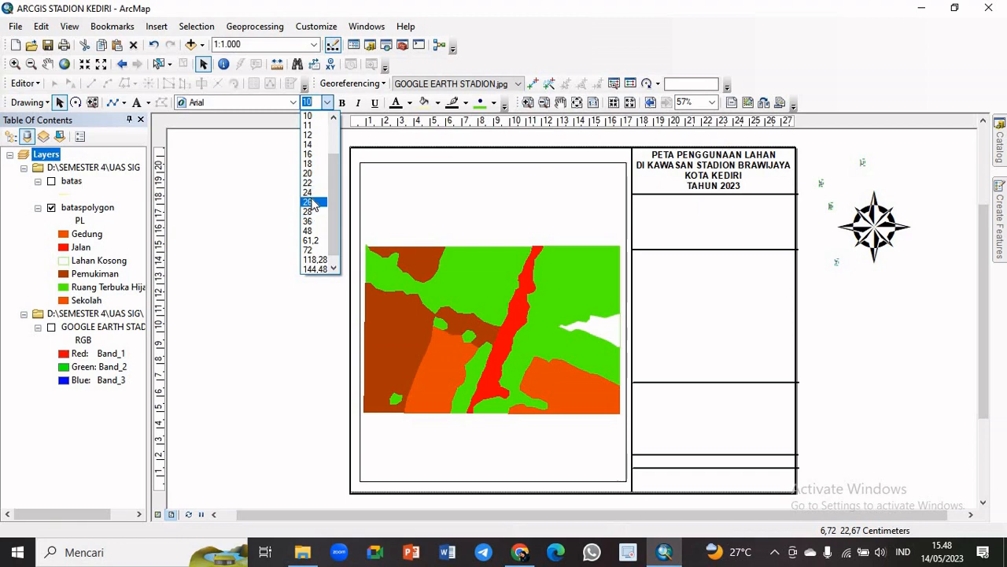
{"action": "left_click", "coordinate": [311, 202]}
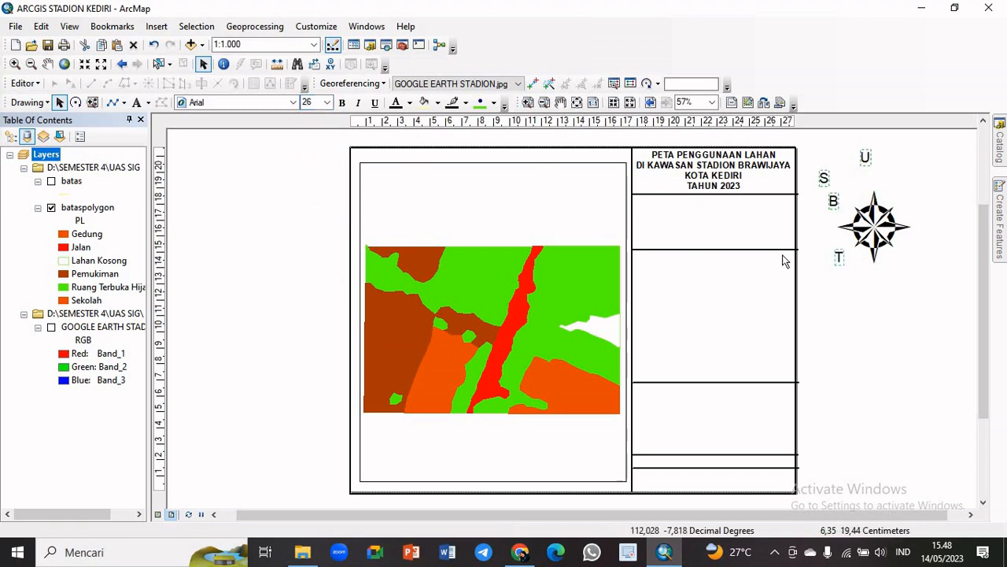
{"action": "left_click", "coordinate": [342, 102]}
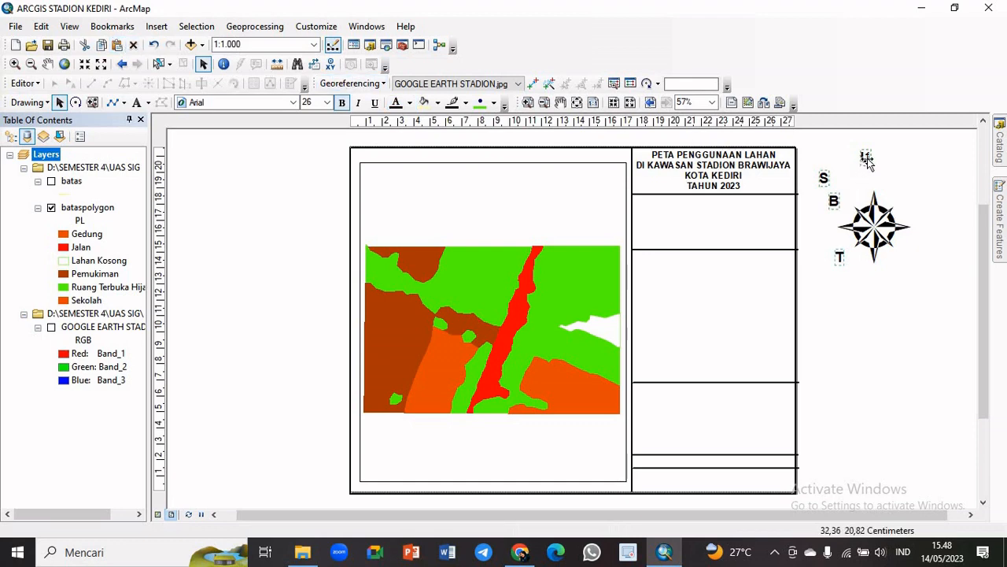
{"action": "left_click", "coordinate": [893, 191]}
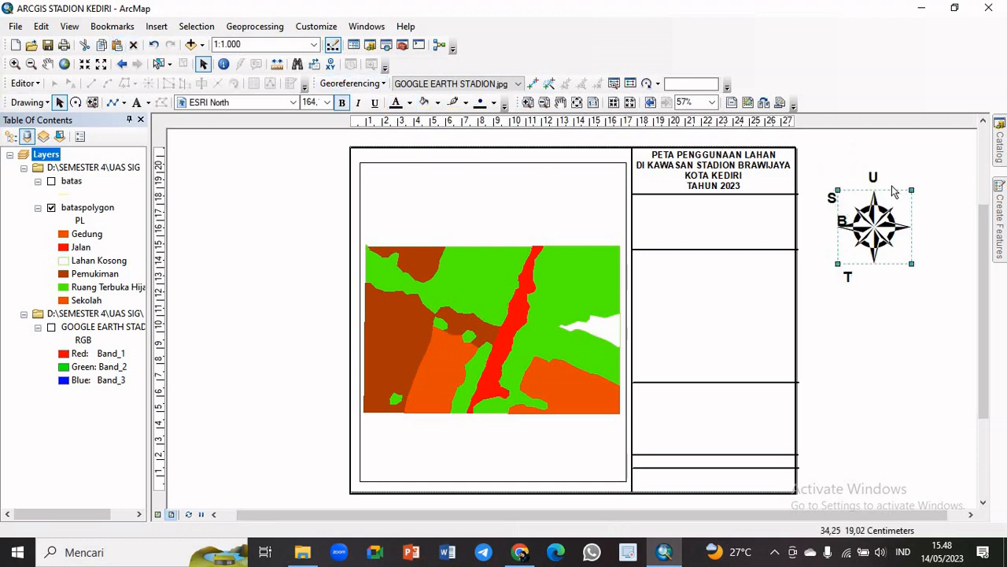
{"action": "left_click", "coordinate": [904, 157]}
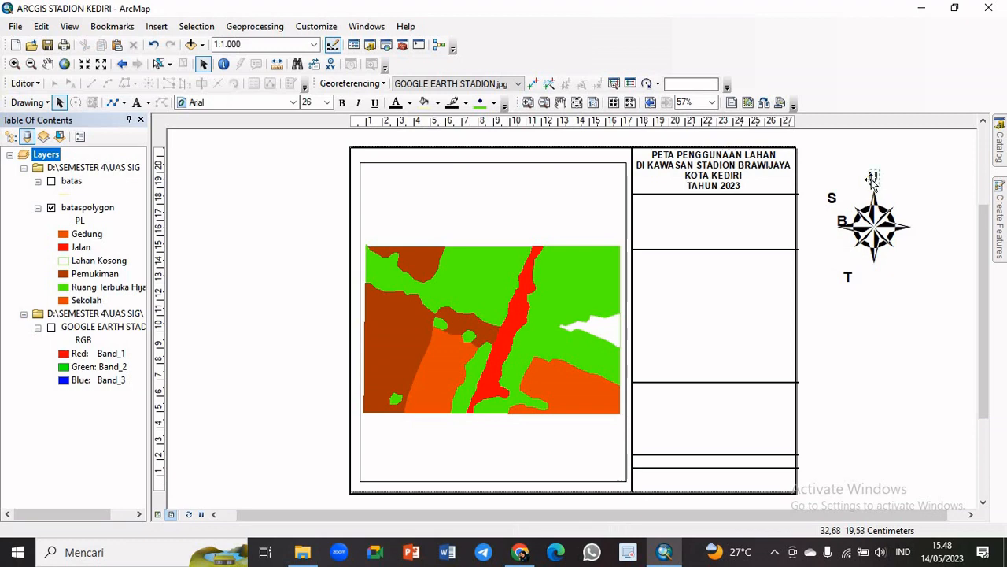
Place the "U" label just above the north arrow's upper point and the "S" label just below its lower point
{"action": "left_click", "coordinate": [872, 180]}
{"action": "left_click_drag", "start_coordinate": [872, 181], "coordinate": [877, 184]}
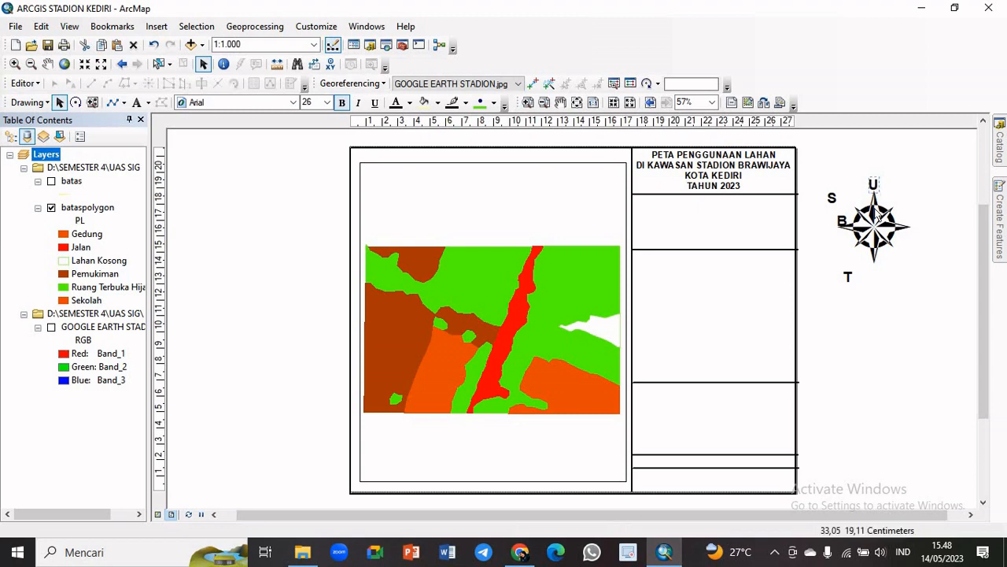
{"action": "left_click", "coordinate": [832, 201]}
{"action": "left_click_drag", "start_coordinate": [832, 203], "coordinate": [877, 281]}
Place the "B" label beside the north arrow's left point and the "T" label beside its right point
{"action": "double_click", "coordinate": [842, 223]}
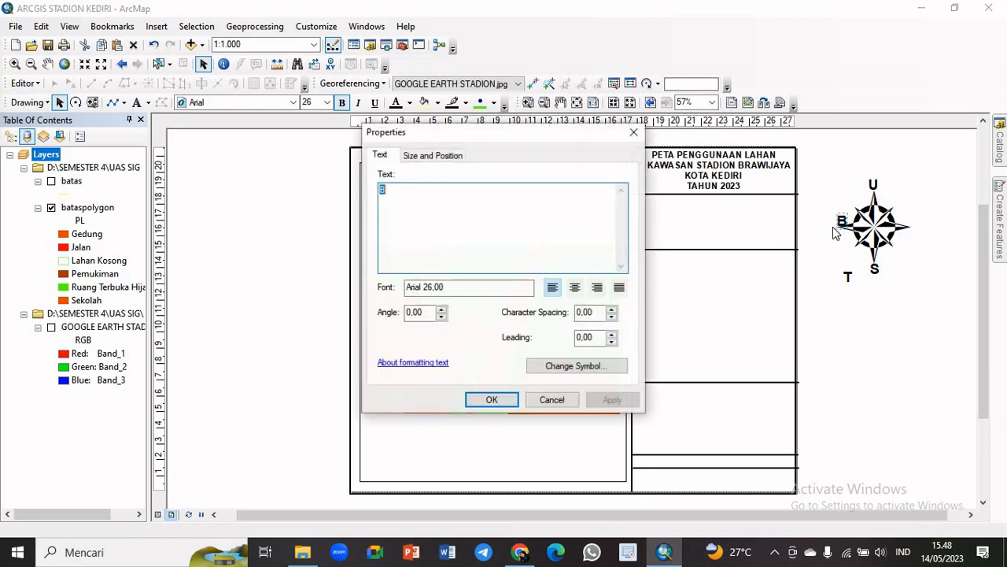
{"action": "left_click", "coordinate": [635, 135]}
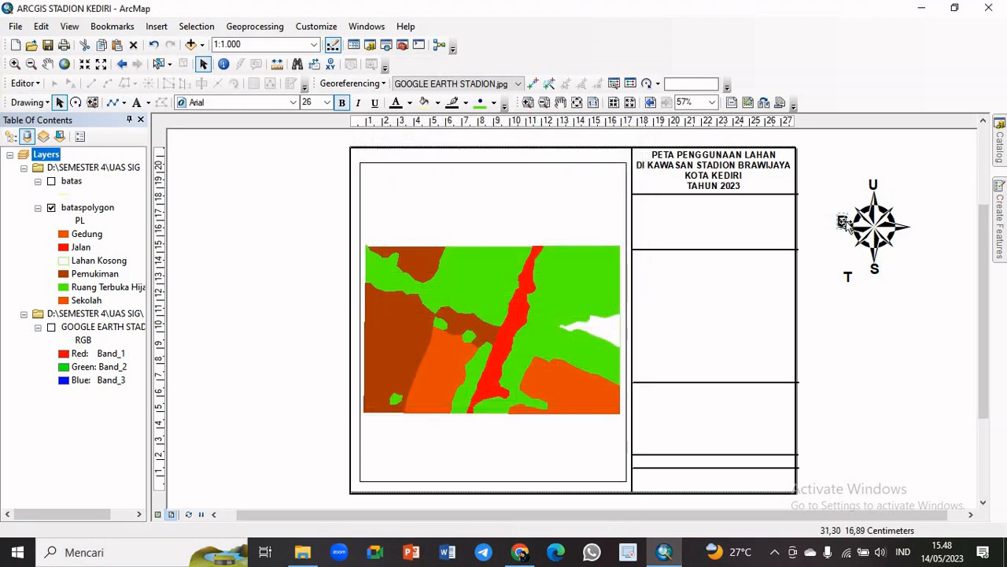
{"action": "left_click_drag", "start_coordinate": [840, 226], "coordinate": [834, 227]}
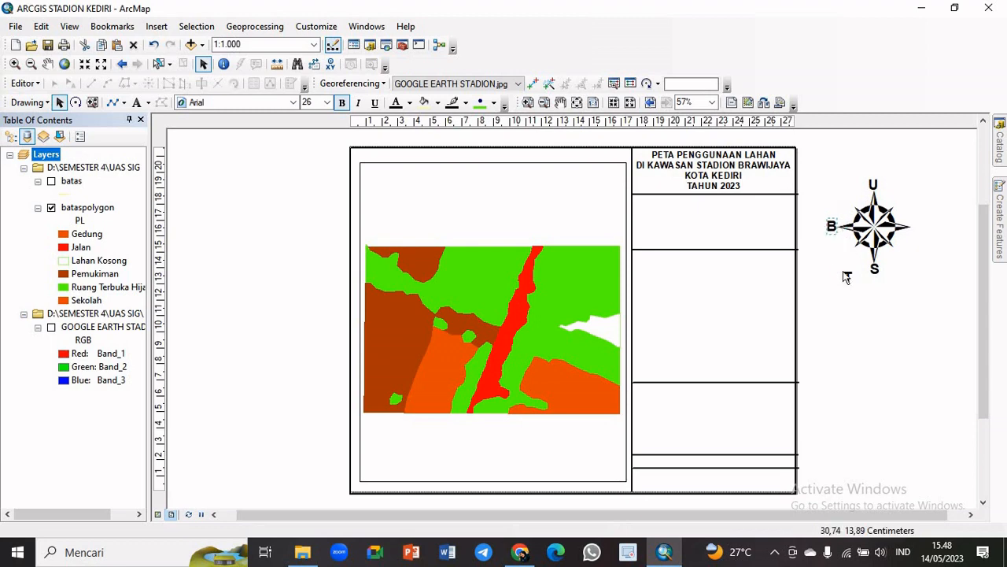
{"action": "left_click", "coordinate": [848, 276]}
{"action": "left_click_drag", "start_coordinate": [849, 274], "coordinate": [914, 227]}
{"action": "left_click_drag", "start_coordinate": [916, 228], "coordinate": [916, 225]}
{"action": "left_click", "coordinate": [947, 232]}
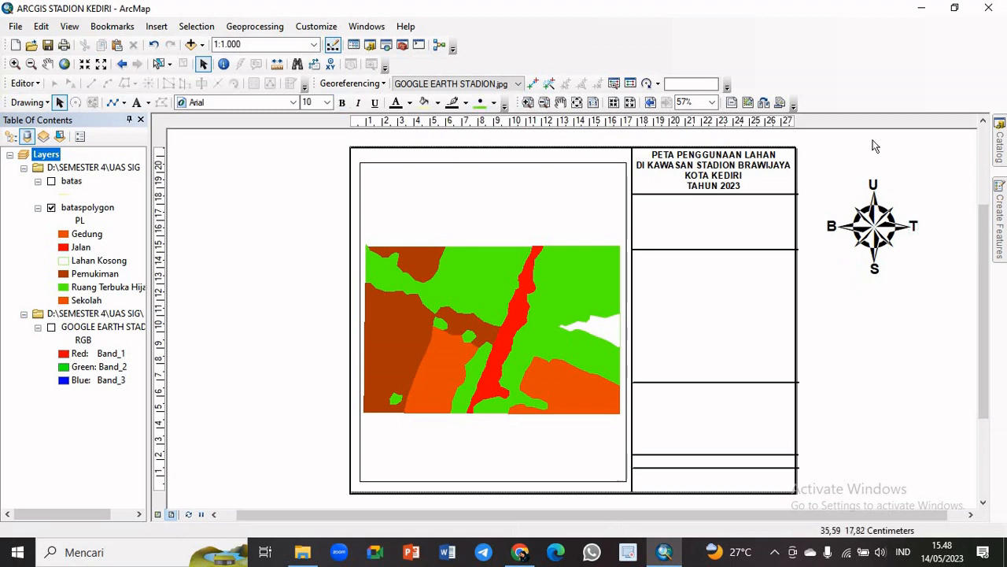
Fine-tune the "U" label so it is centred over the north arrow's upper point
{"action": "left_click", "coordinate": [872, 185]}
{"action": "left_click", "coordinate": [873, 186]}
{"action": "left_click_drag", "start_coordinate": [874, 186], "coordinate": [874, 188]}
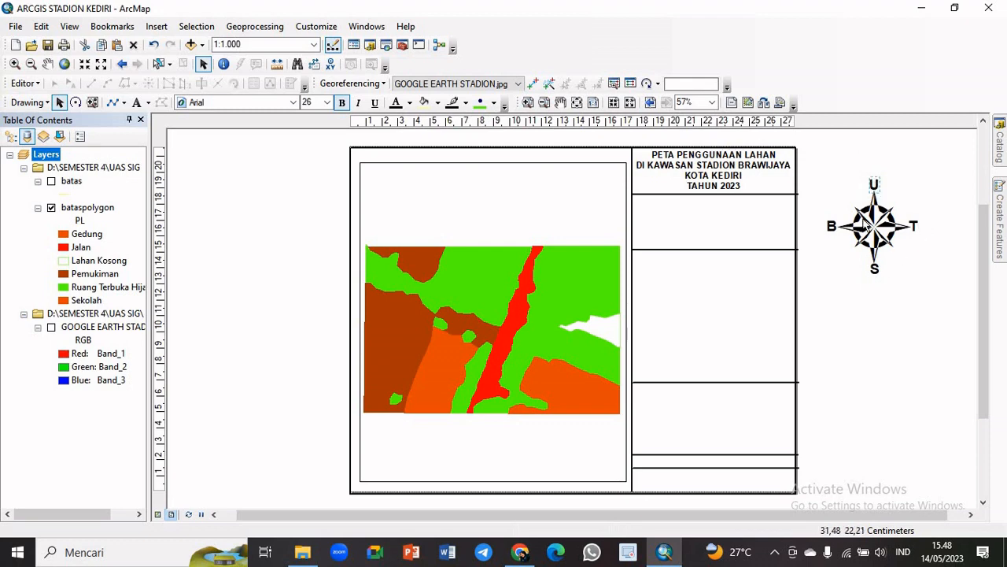
{"action": "left_click", "coordinate": [887, 160]}
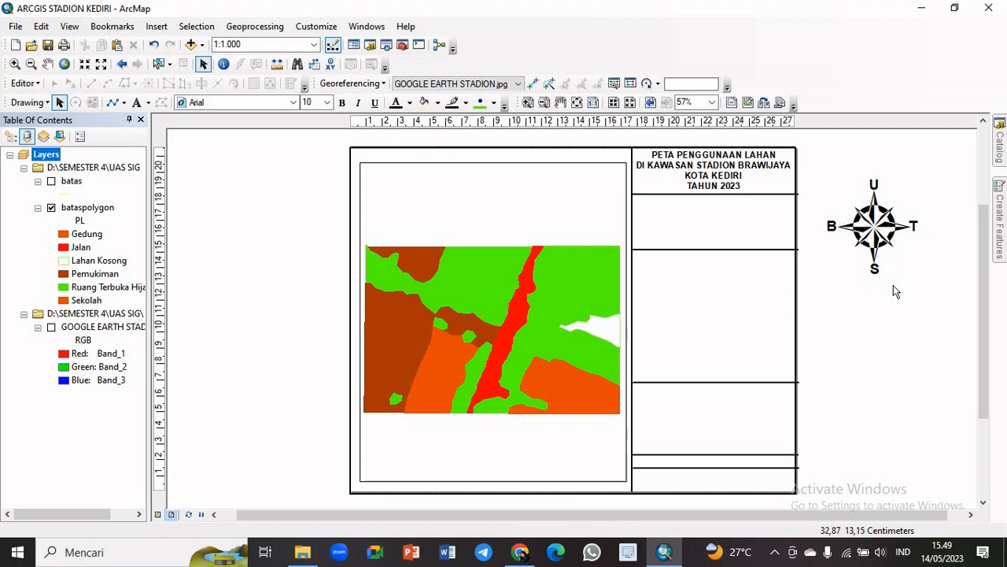
Group the north arrow with its four letter labels into a single element
{"action": "left_click_drag", "start_coordinate": [895, 291], "coordinate": [943, 288]}
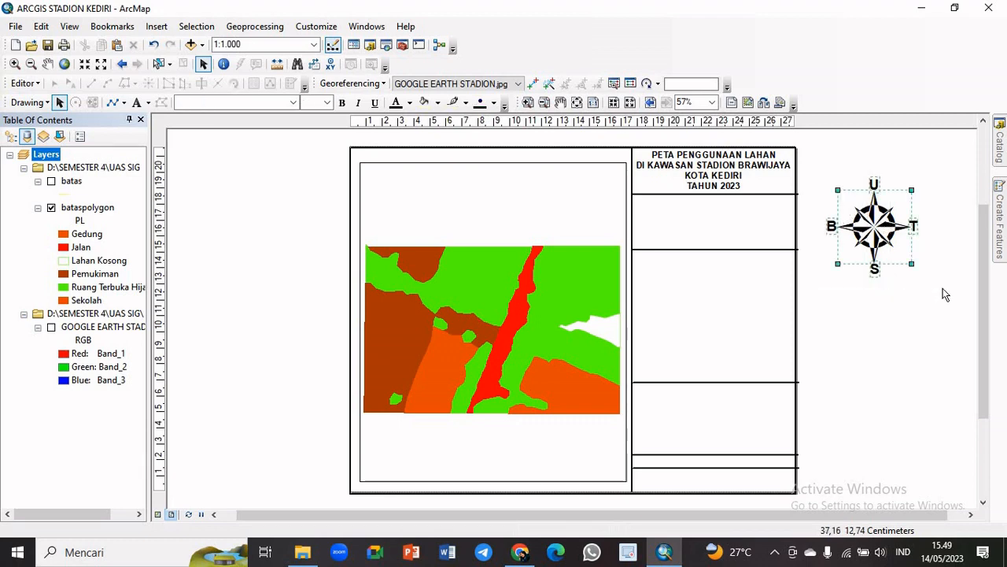
{"action": "right_click", "coordinate": [880, 235]}
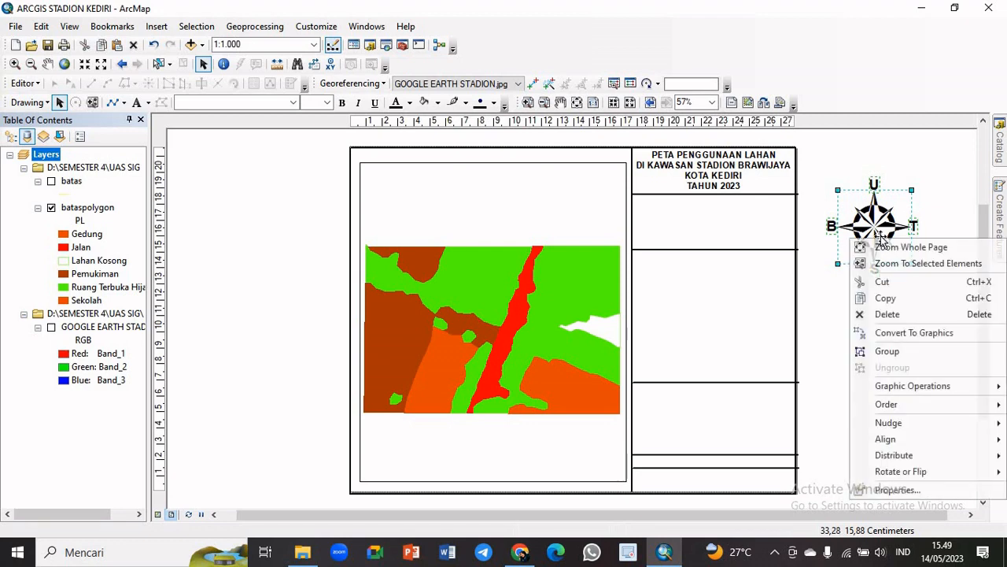
{"action": "left_click", "coordinate": [892, 356]}
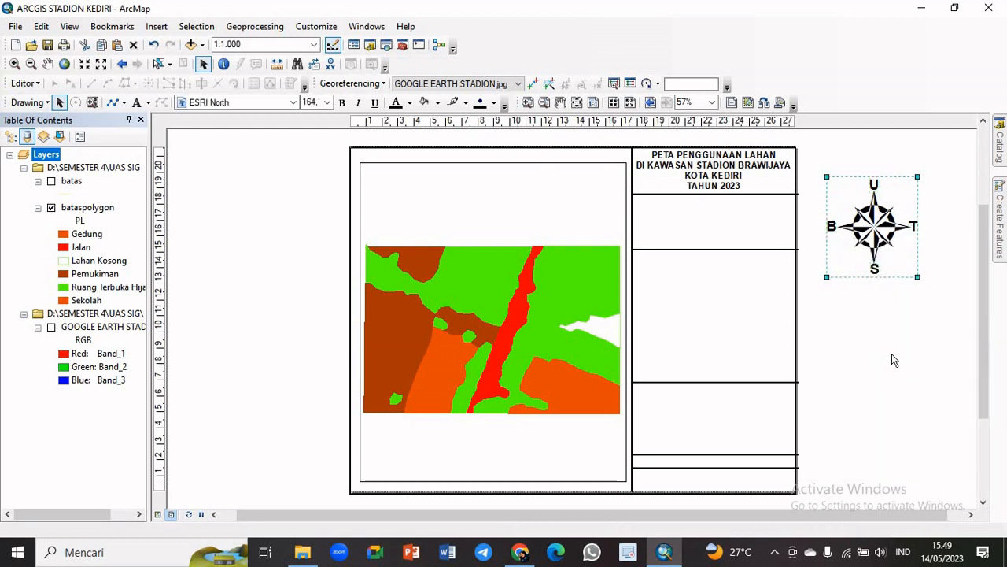
Shrink the grouped north arrow and place it centred in the information column's box directly below the title
{"action": "left_click_drag", "start_coordinate": [918, 176], "coordinate": [876, 222]}
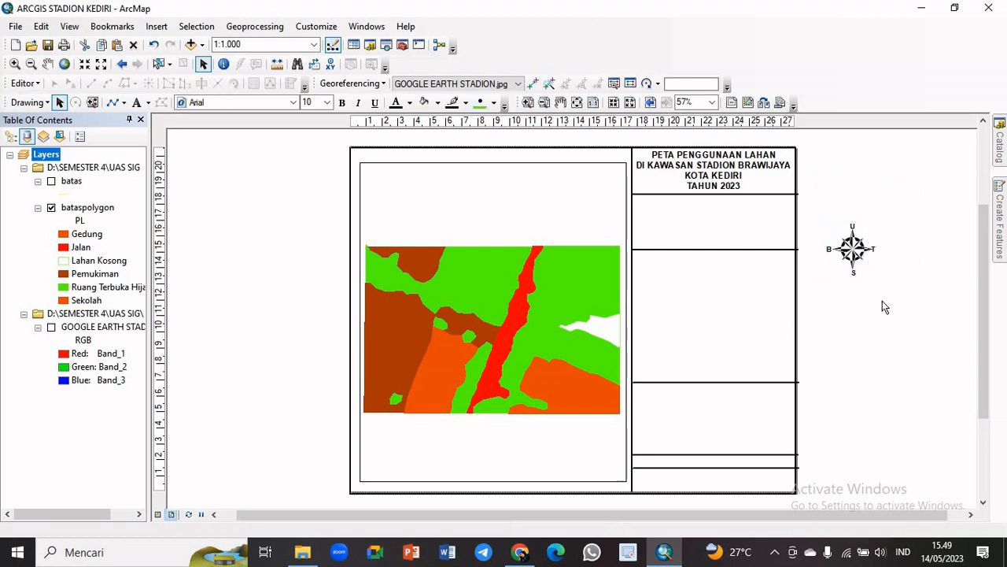
{"action": "left_click_drag", "start_coordinate": [851, 262], "coordinate": [895, 223]}
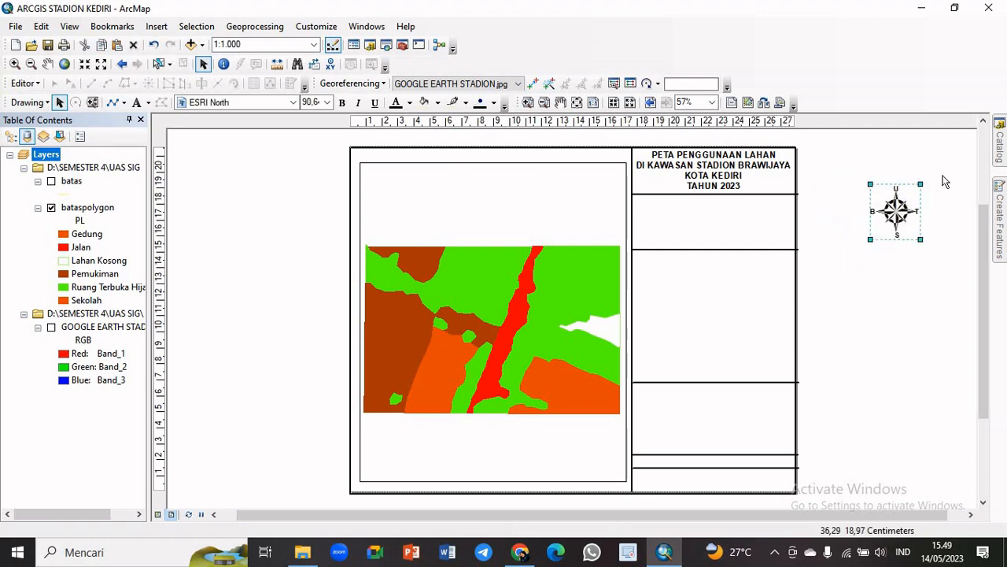
{"action": "left_click_drag", "start_coordinate": [915, 188], "coordinate": [864, 217]}
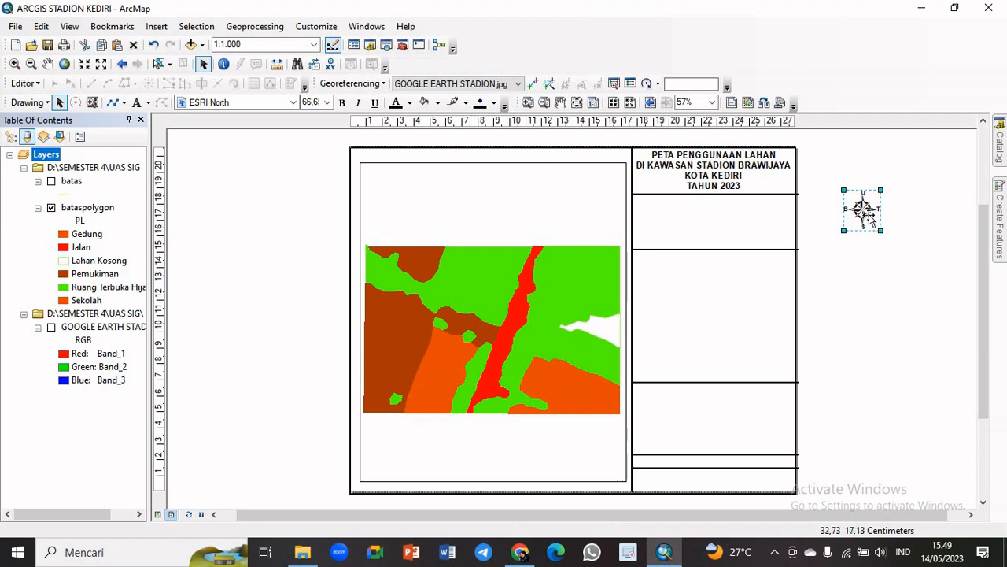
{"action": "left_click_drag", "start_coordinate": [864, 209], "coordinate": [728, 234]}
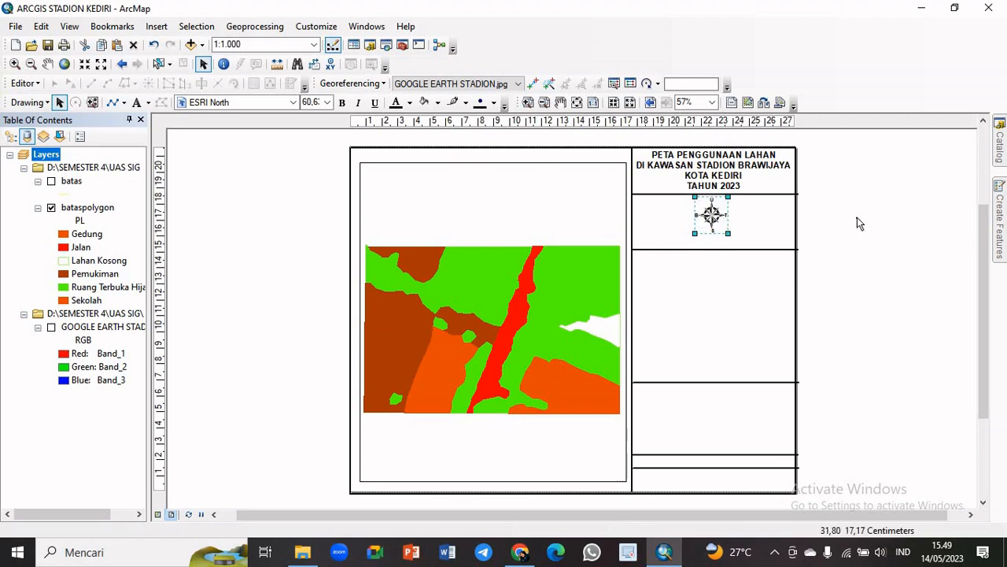
{"action": "left_click", "coordinate": [777, 228]}
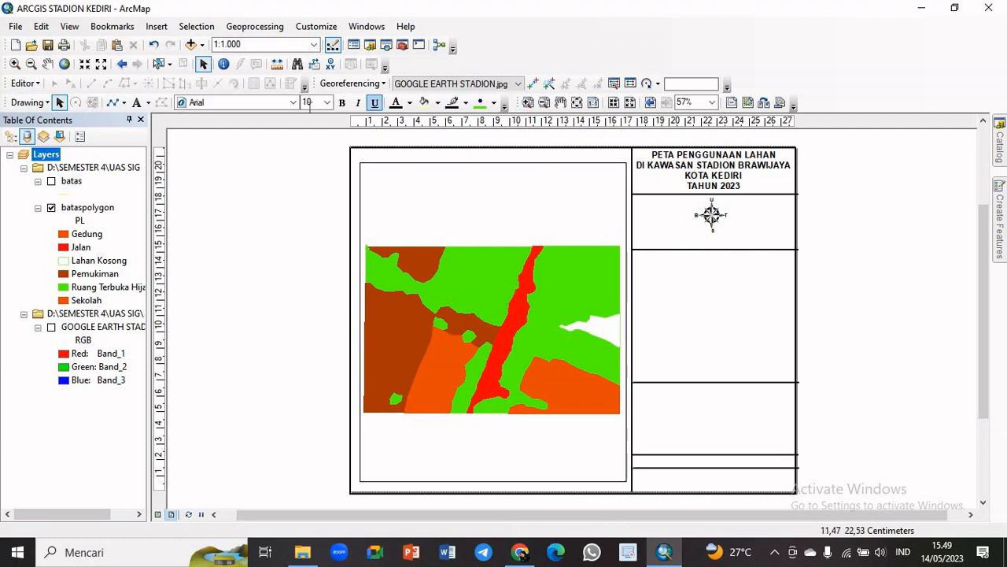
Start inserting a scale bar and choose the Alternating Scale Bar 2 style
{"action": "left_click", "coordinate": [151, 26]}
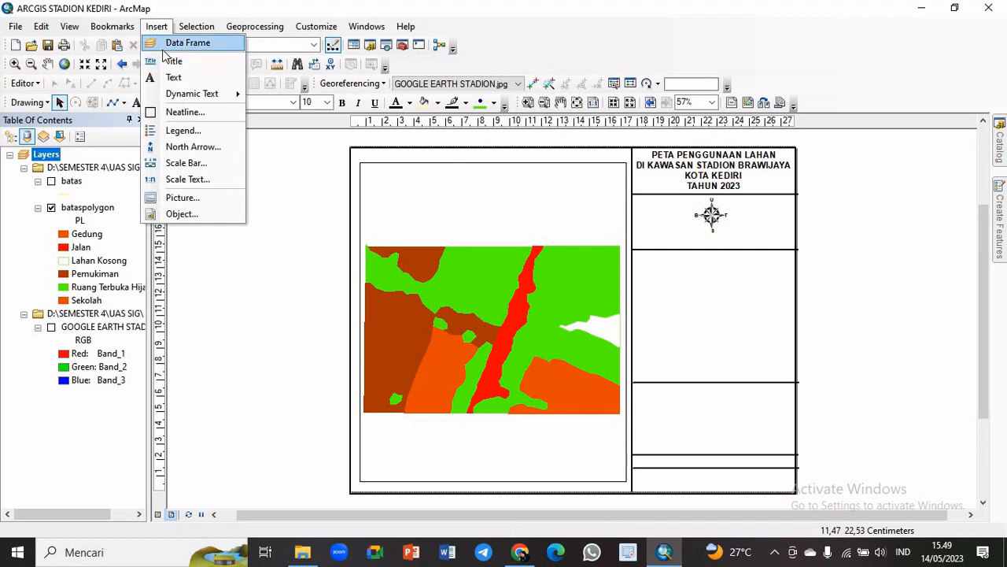
{"action": "left_click", "coordinate": [200, 168]}
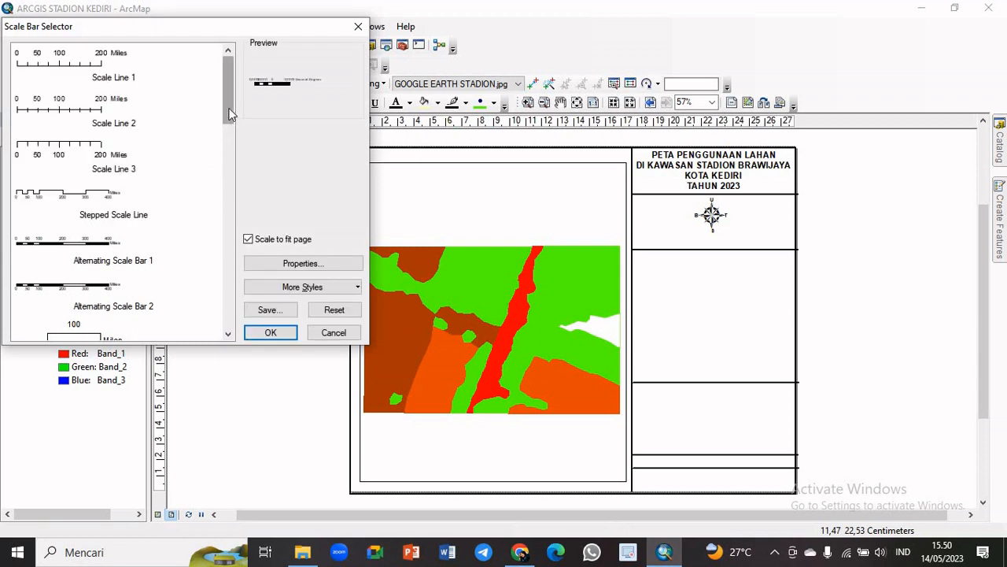
{"action": "left_click_drag", "start_coordinate": [230, 113], "coordinate": [230, 138]}
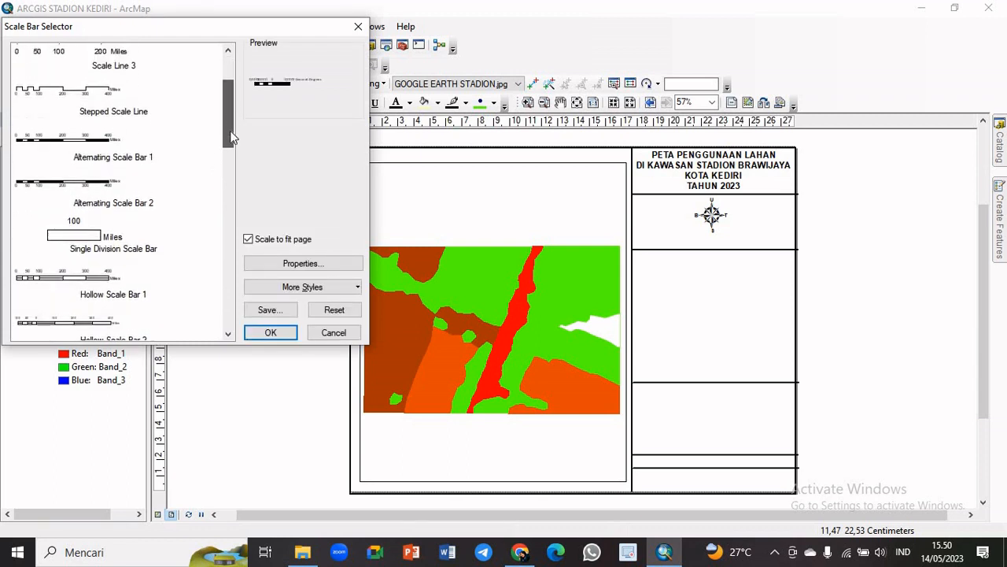
{"action": "left_click", "coordinate": [130, 189]}
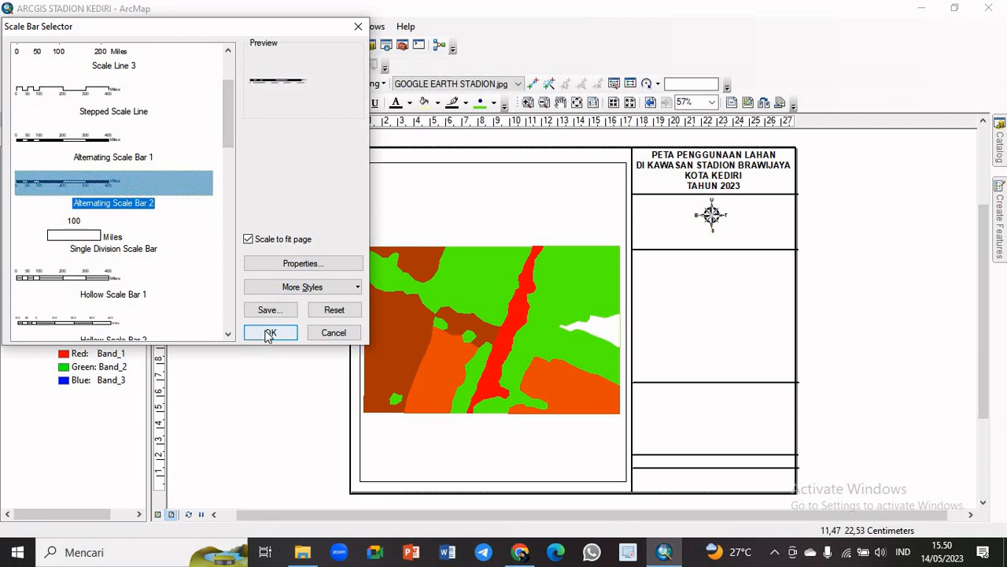
Set the scale bar's properties to 3 divisions, 0 subdivisions and Kilometers as division units
{"action": "left_click", "coordinate": [288, 266]}
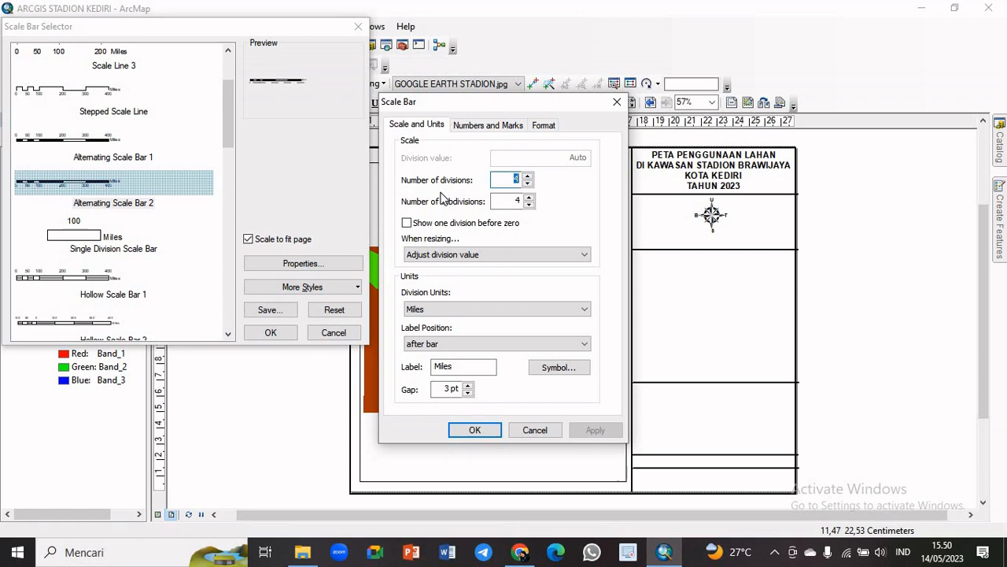
{"action": "left_click", "coordinate": [528, 176]}
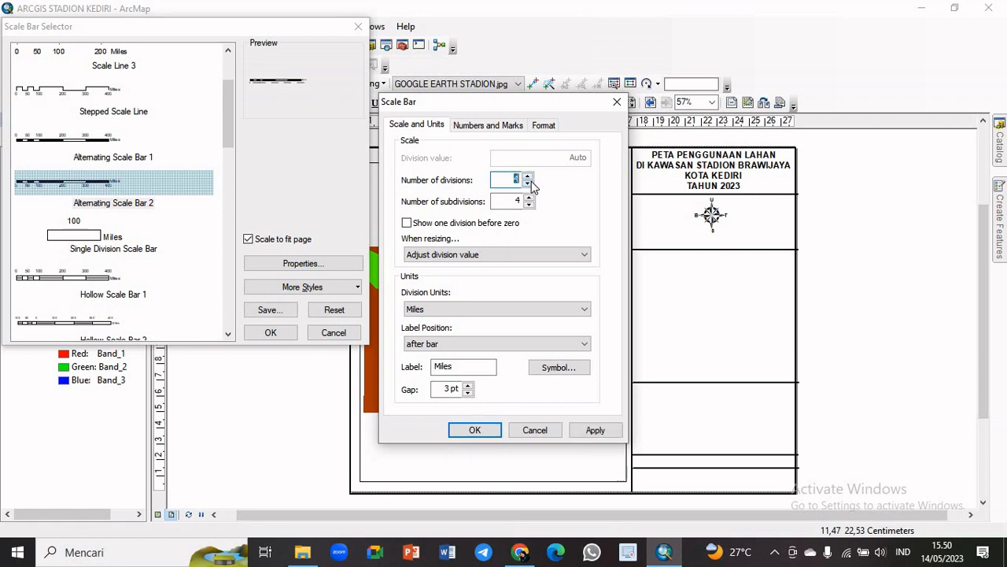
{"action": "left_click", "coordinate": [528, 184]}
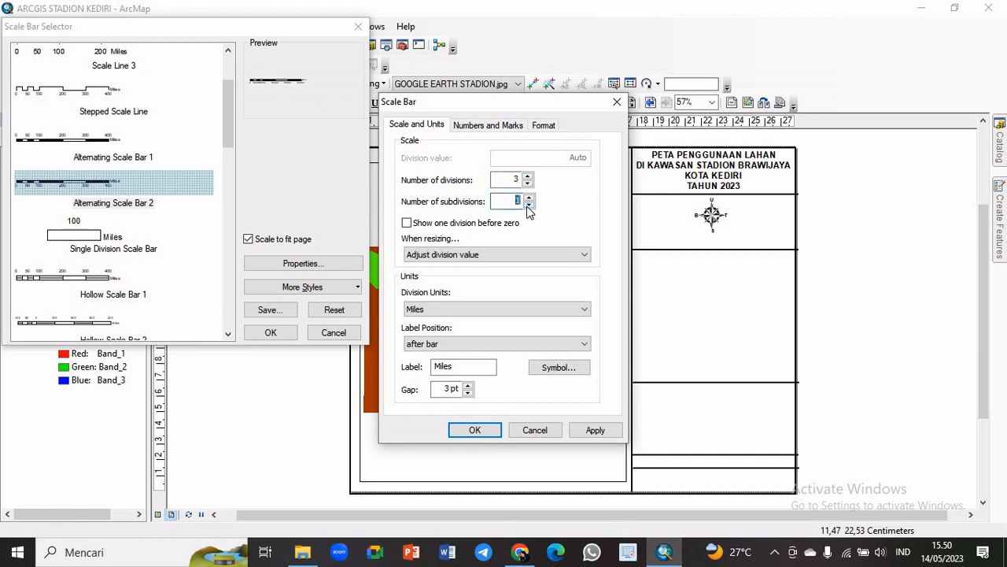
{"action": "left_click", "coordinate": [461, 311]}
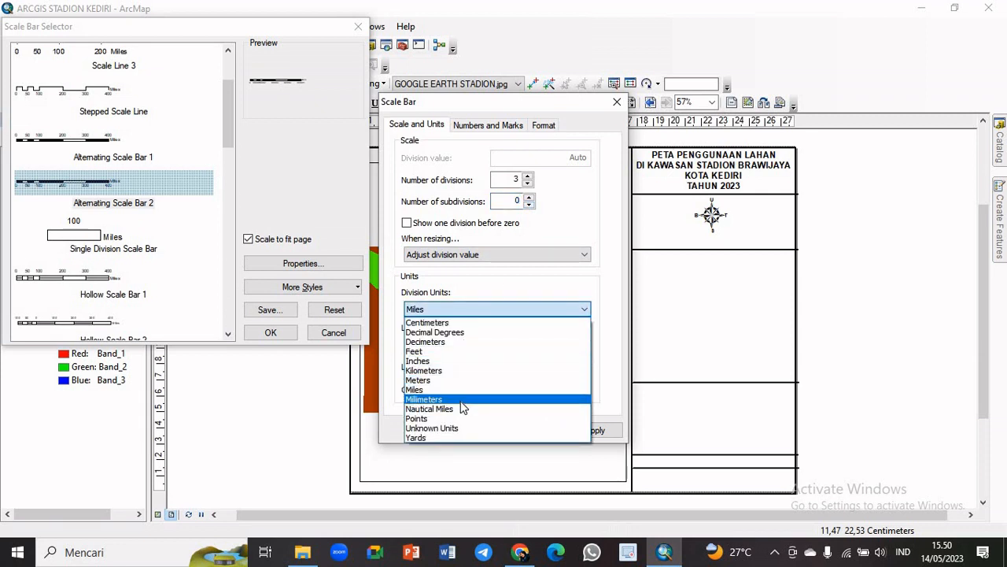
{"action": "left_click", "coordinate": [448, 369]}
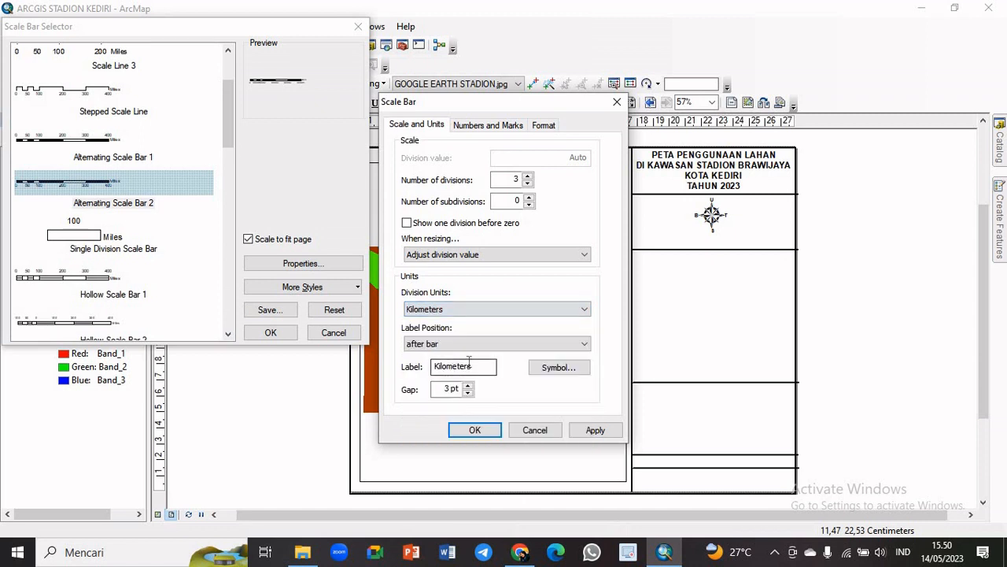
Shorten the scale bar's unit label to Km
{"action": "left_click_drag", "start_coordinate": [471, 366], "coordinate": [452, 368]}
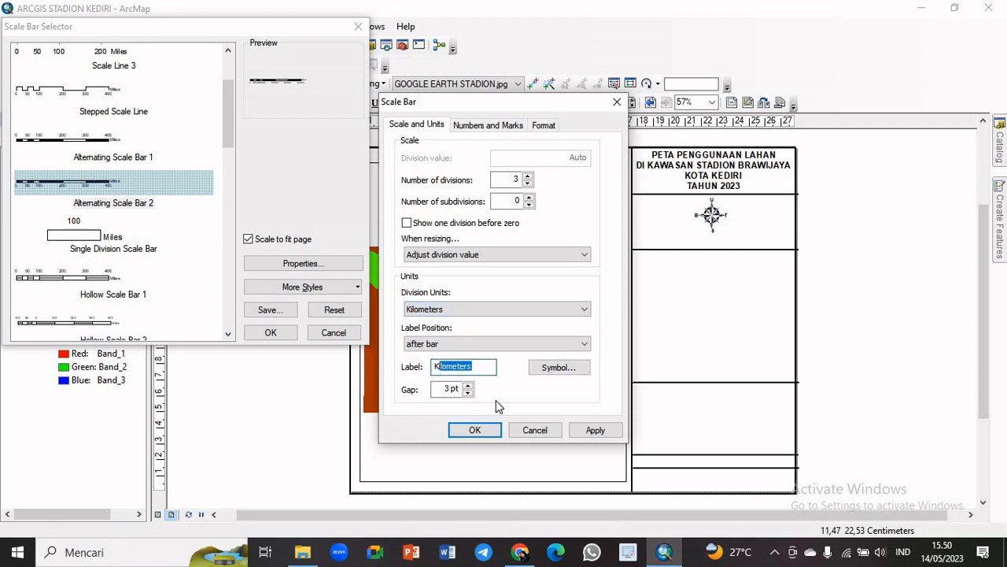
{"action": "key", "text": "Caps_Lock"}
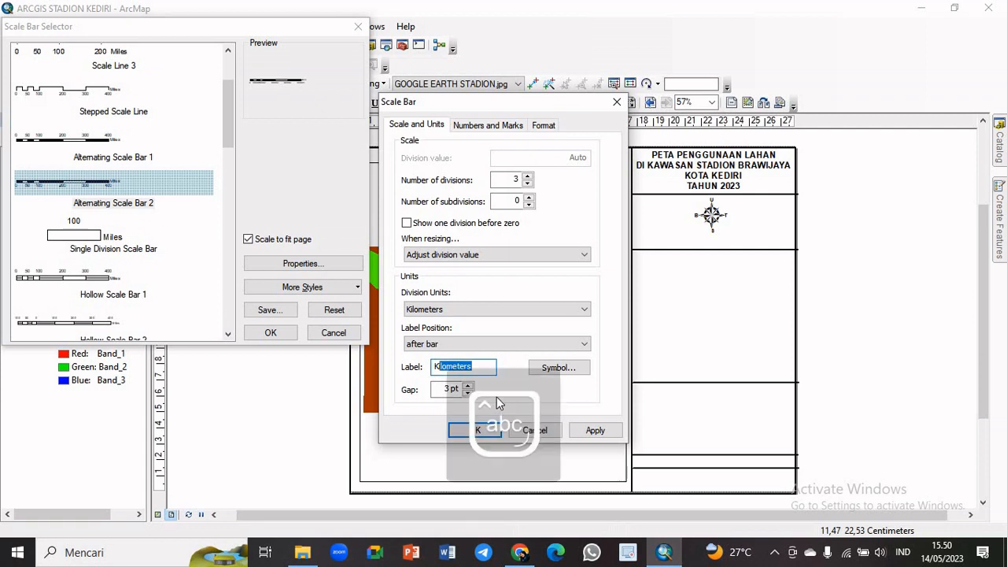
{"action": "type", "text": "m"}
Set the scale bar's number frequency to divisions and insert the bar into the layout
{"action": "left_click", "coordinate": [488, 126]}
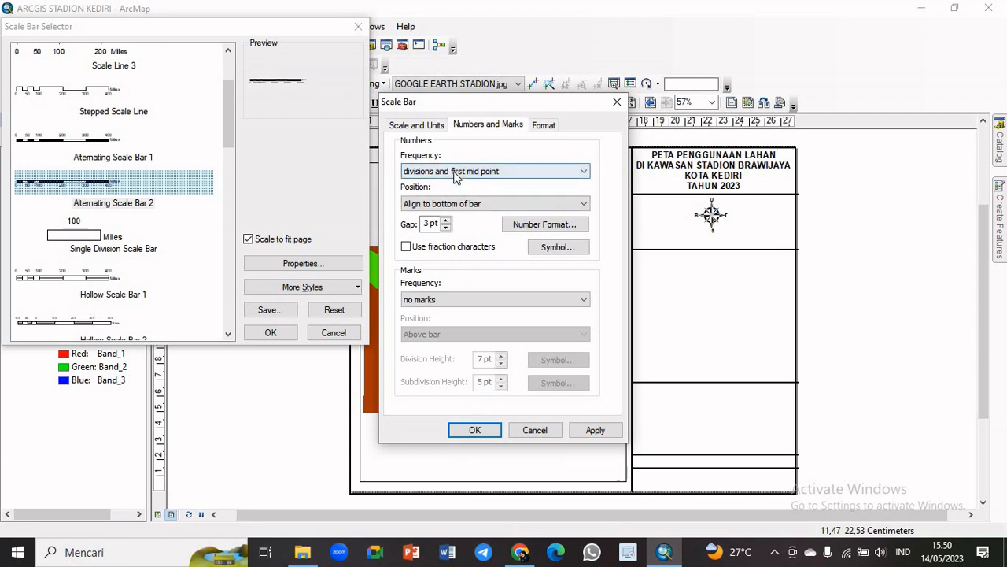
{"action": "left_click", "coordinate": [478, 175]}
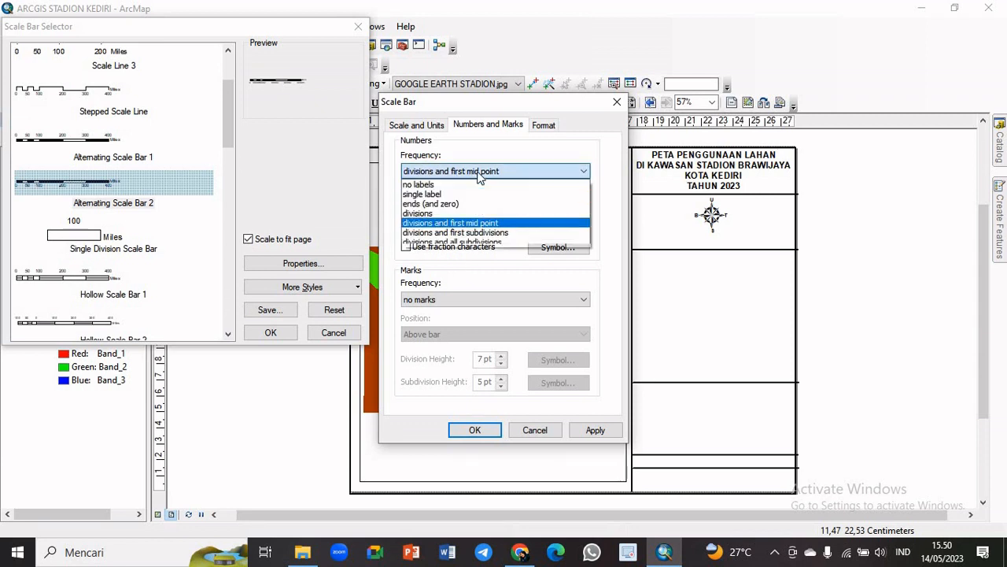
{"action": "left_click", "coordinate": [478, 213]}
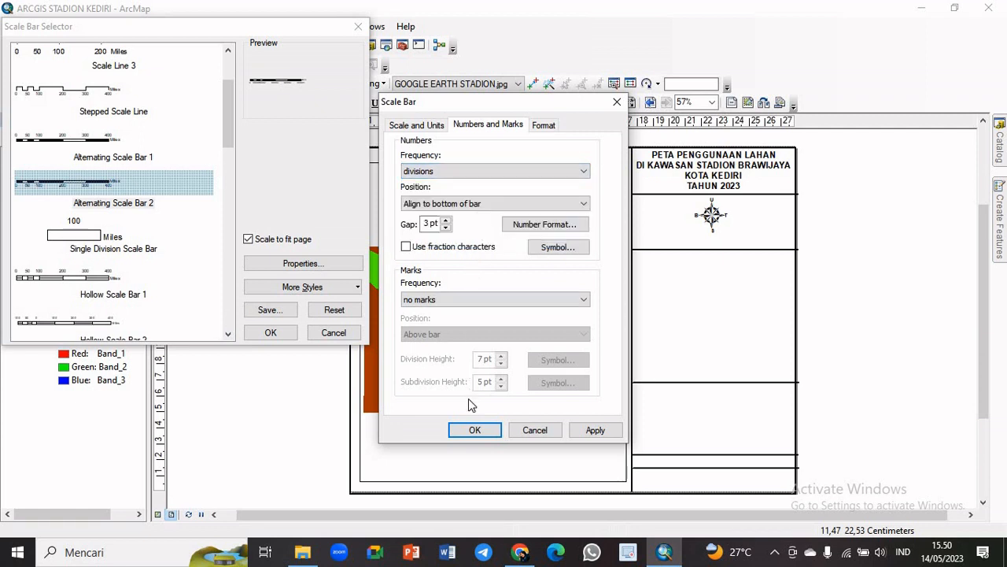
{"action": "left_click", "coordinate": [476, 432]}
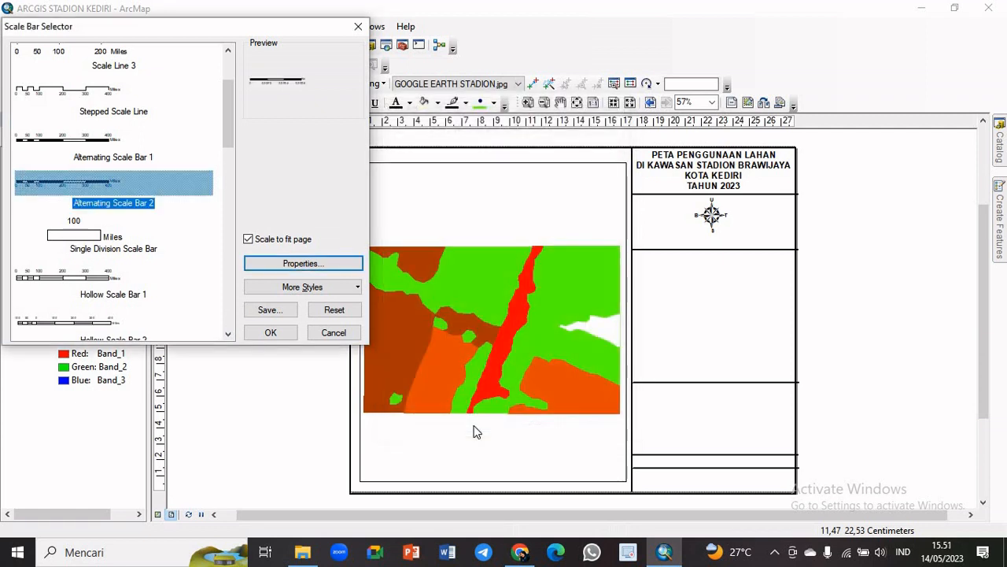
{"action": "left_click", "coordinate": [276, 334]}
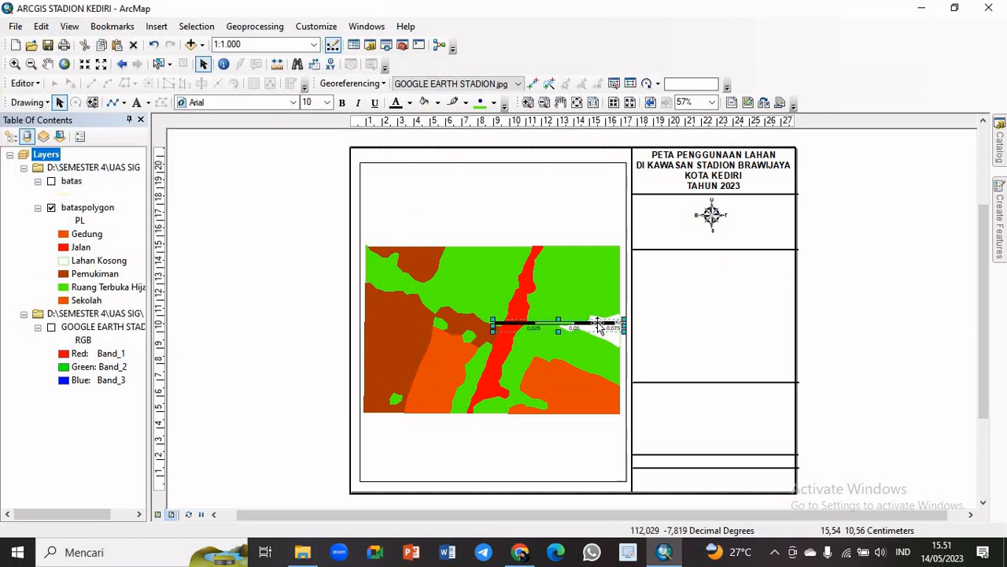
Shorten the scale bar and place it below the north arrow, lowering the divider line beneath it to make room
{"action": "left_click_drag", "start_coordinate": [598, 325], "coordinate": [770, 279]}
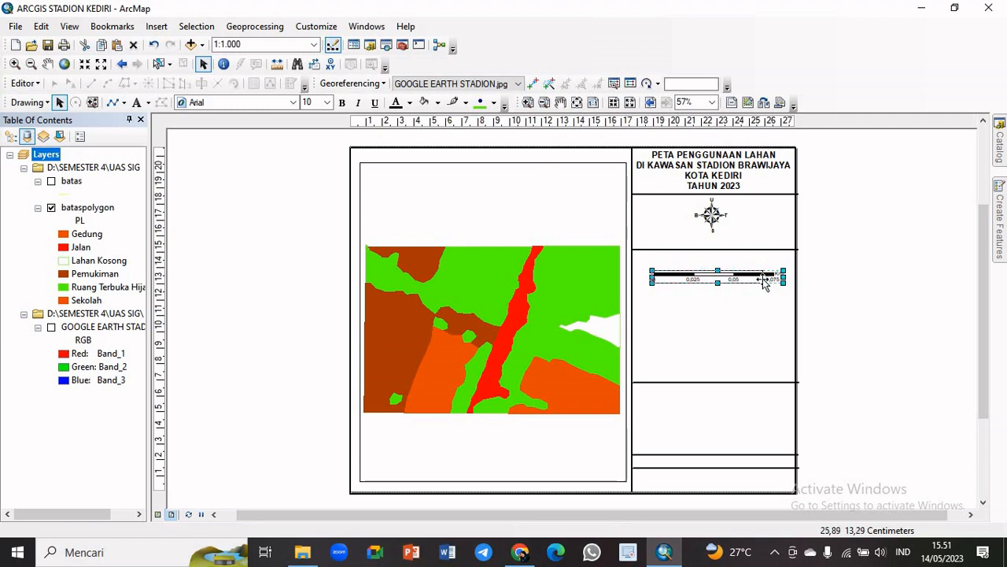
{"action": "left_click_drag", "start_coordinate": [752, 280], "coordinate": [771, 278]}
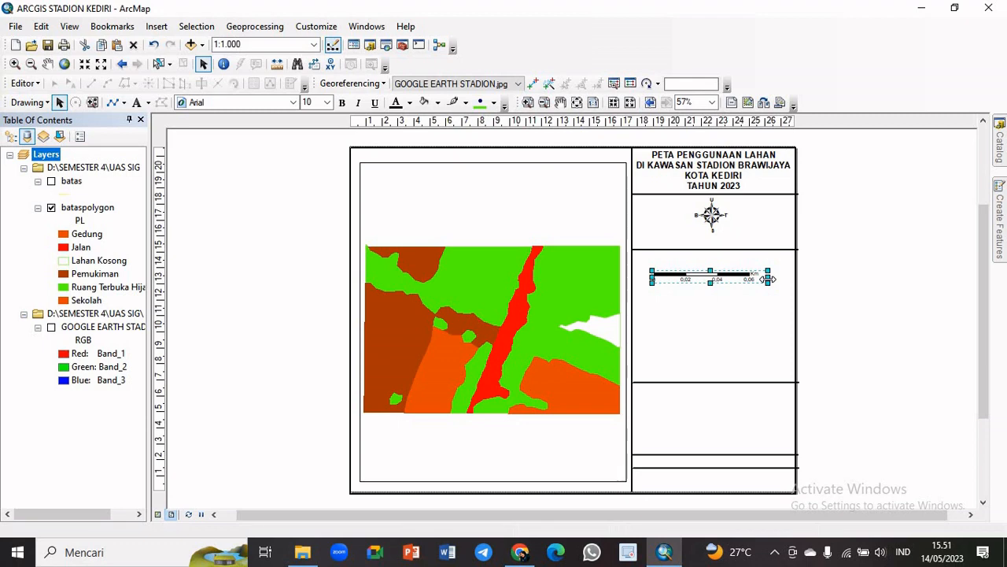
{"action": "left_click_drag", "start_coordinate": [769, 279], "coordinate": [785, 257]}
{"action": "left_click", "coordinate": [785, 250]}
{"action": "left_click", "coordinate": [755, 240]}
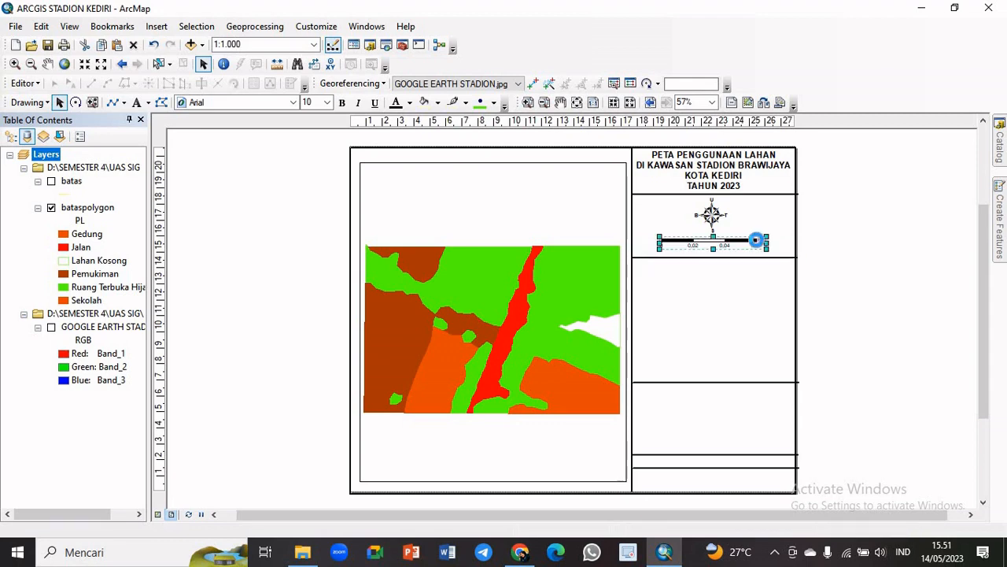
Nudge the scale bar down so it sits centred just above the divider line in the north arrow's box
{"action": "double_click", "coordinate": [756, 240]}
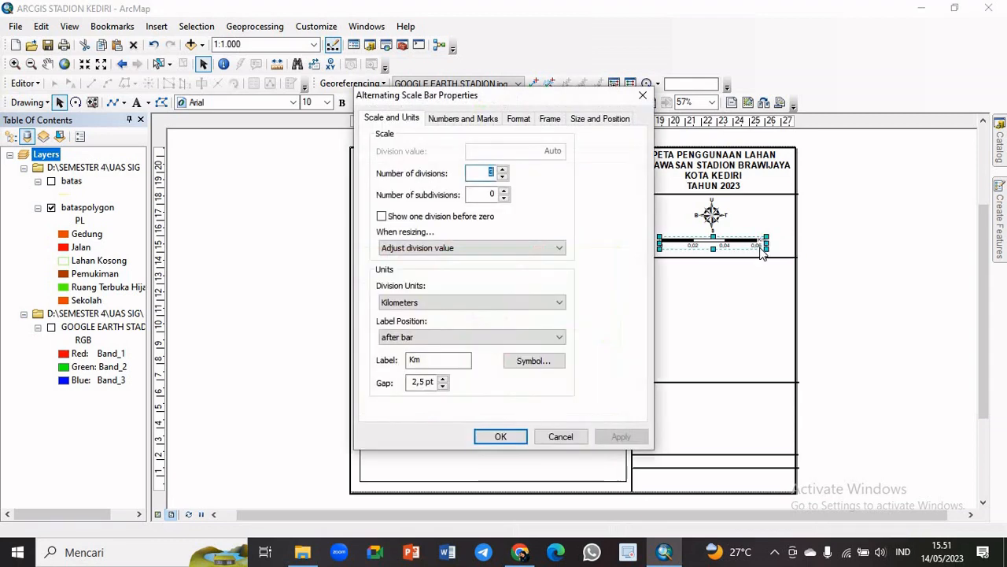
{"action": "left_click", "coordinate": [642, 95]}
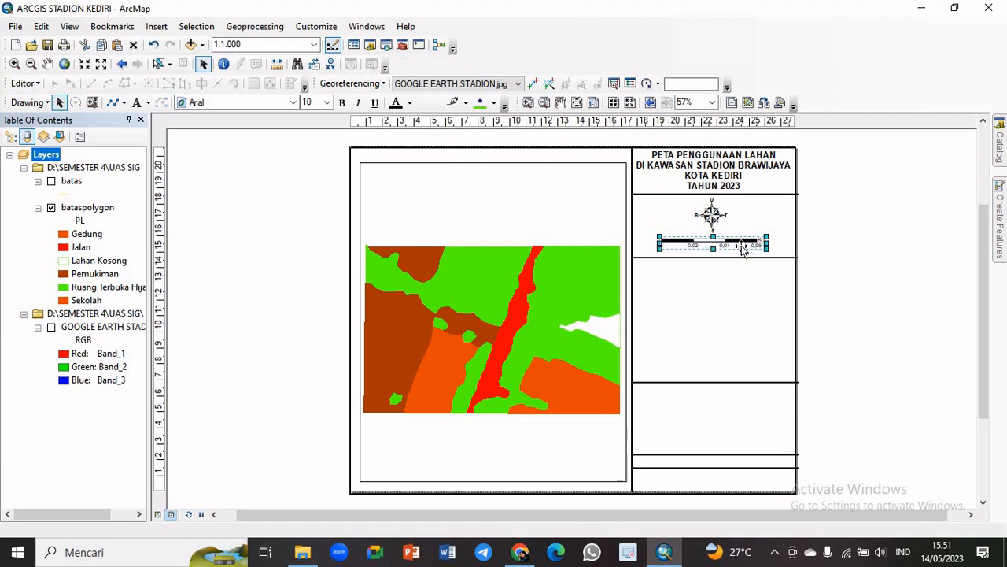
{"action": "left_click", "coordinate": [845, 225]}
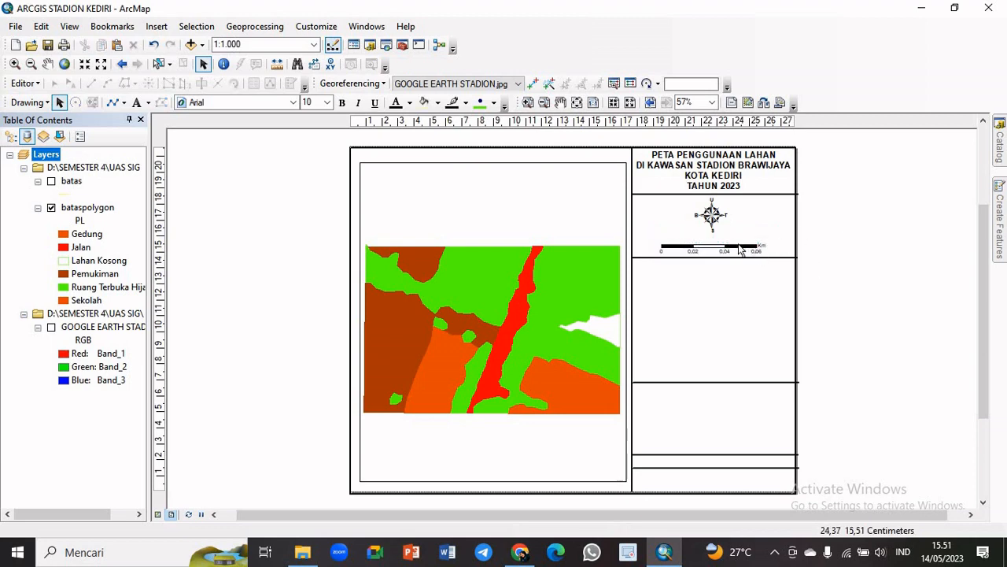
{"action": "left_click", "coordinate": [740, 246]}
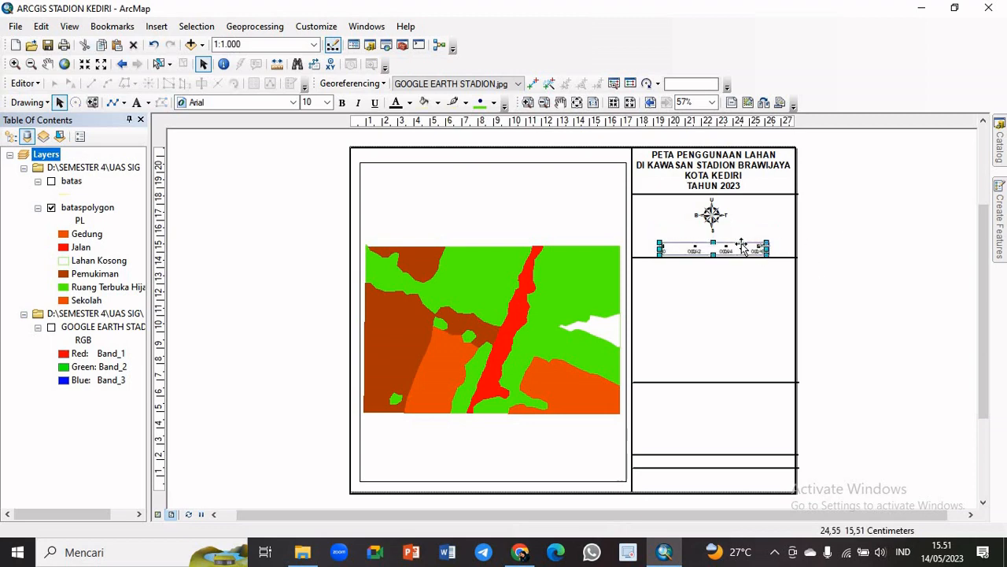
{"action": "left_click", "coordinate": [865, 247]}
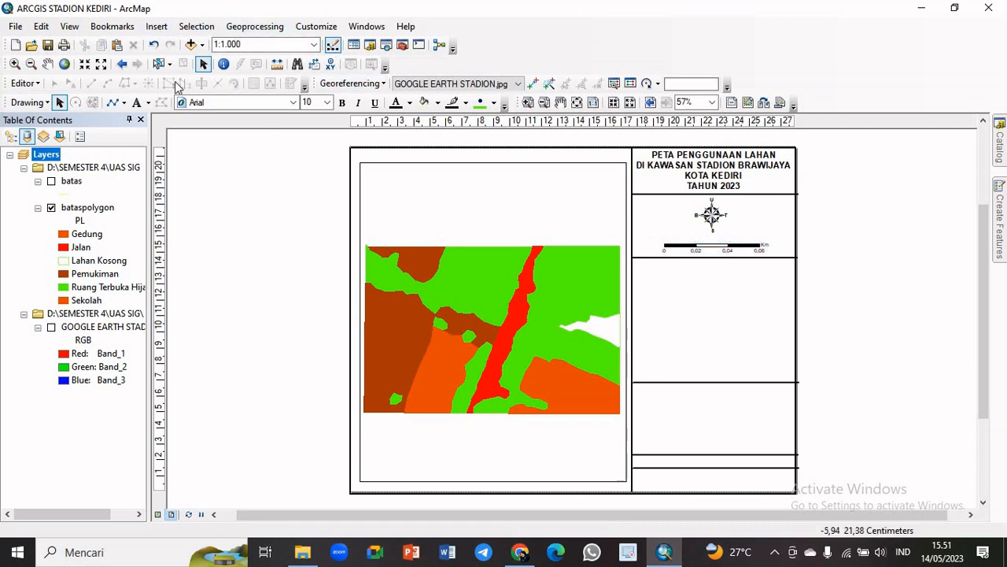
Insert a scale text in the Absolute Scale style
{"action": "left_click", "coordinate": [156, 26]}
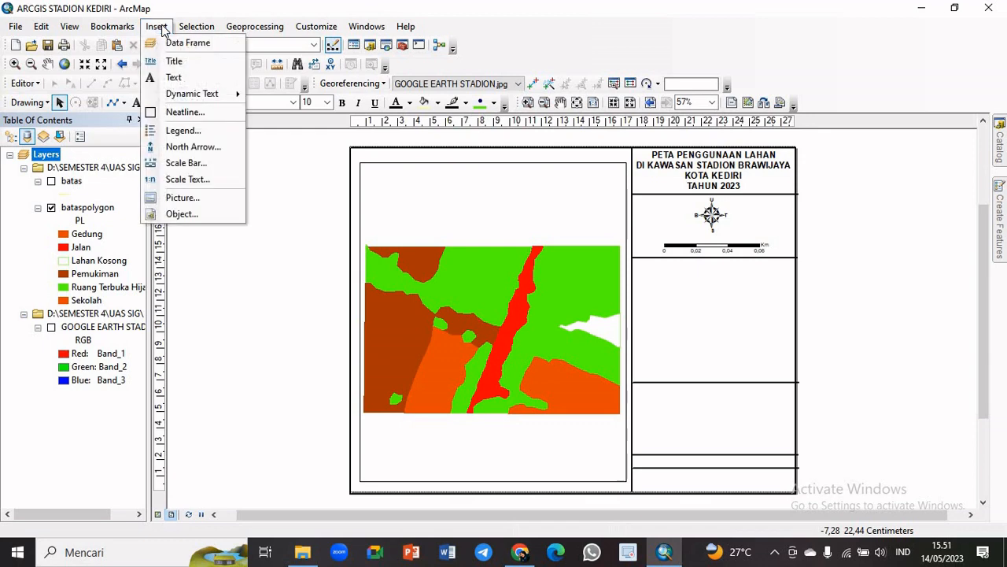
{"action": "left_click", "coordinate": [205, 183]}
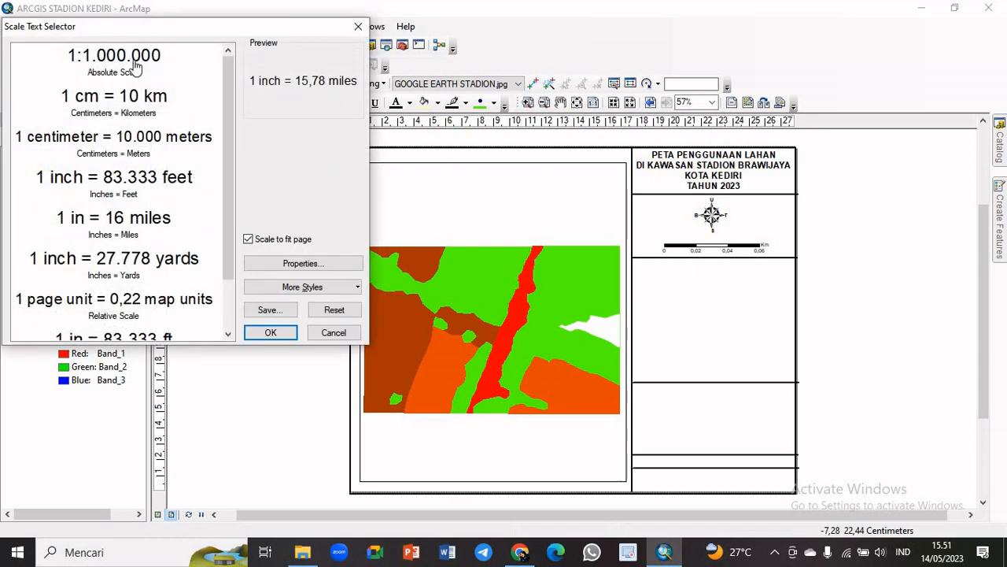
{"action": "left_click", "coordinate": [127, 63]}
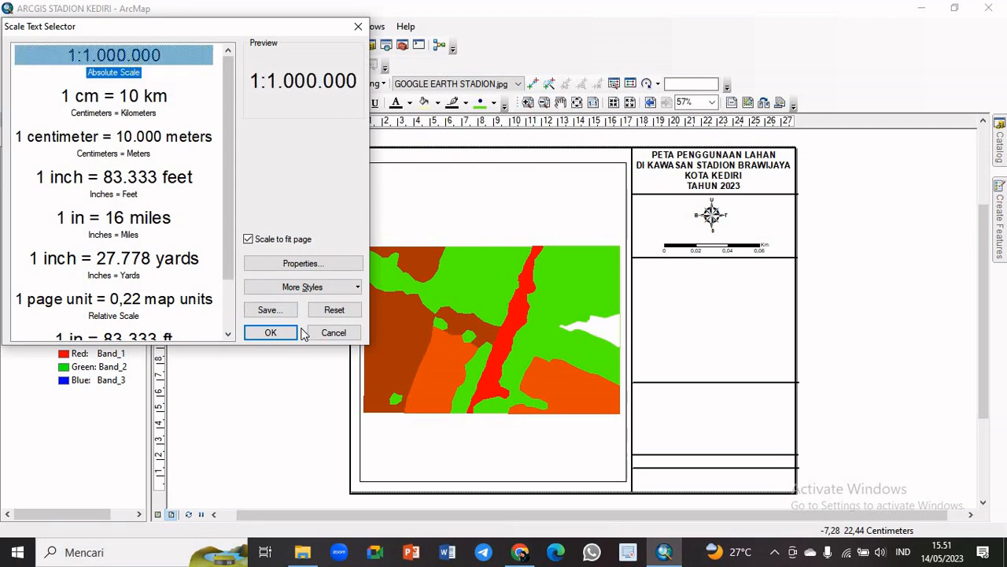
{"action": "left_click", "coordinate": [270, 332]}
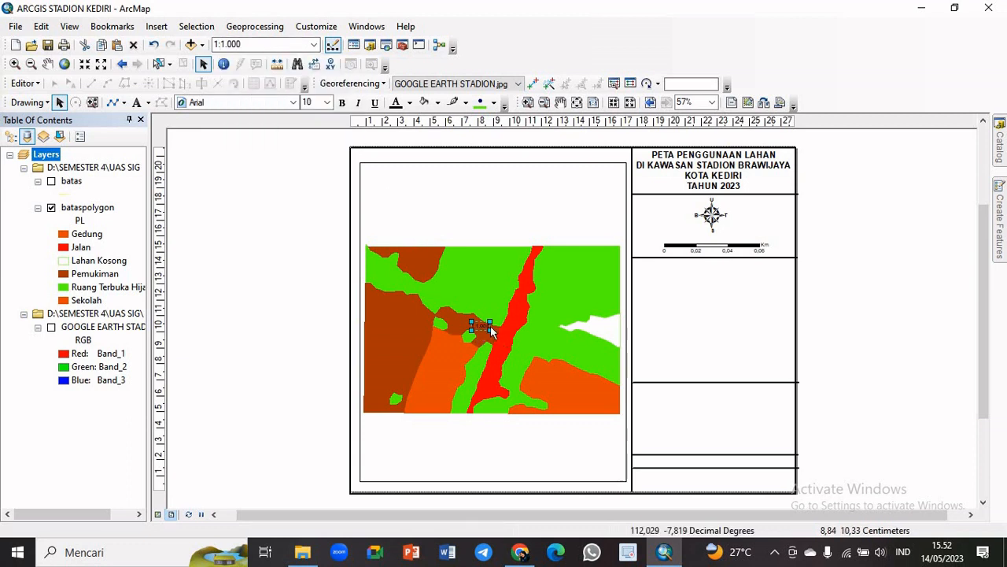
Place the scale text centred between the north arrow and the scale bar, and make it bold
{"action": "left_click_drag", "start_coordinate": [498, 334], "coordinate": [713, 238]}
{"action": "left_click", "coordinate": [740, 250]}
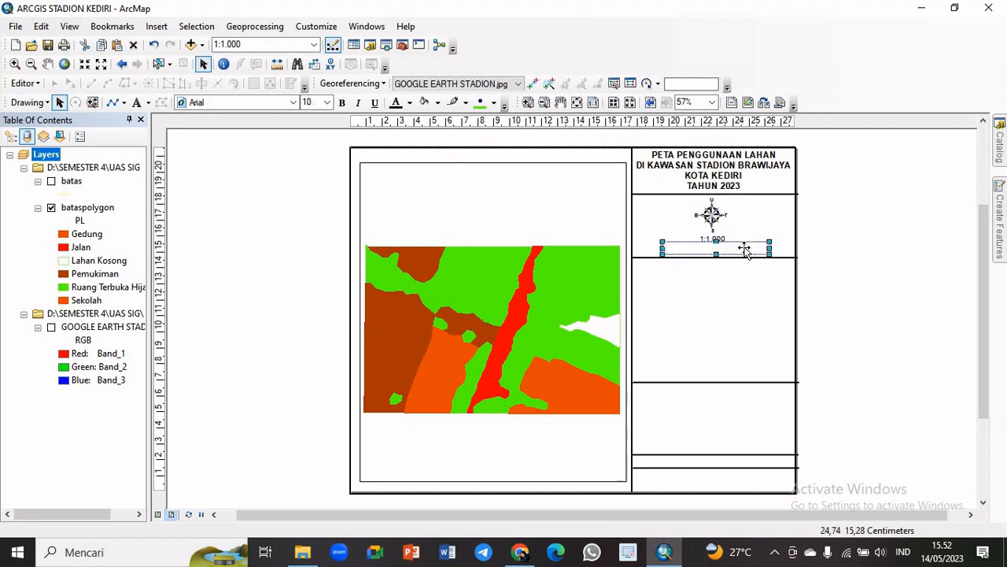
{"action": "left_click", "coordinate": [744, 228]}
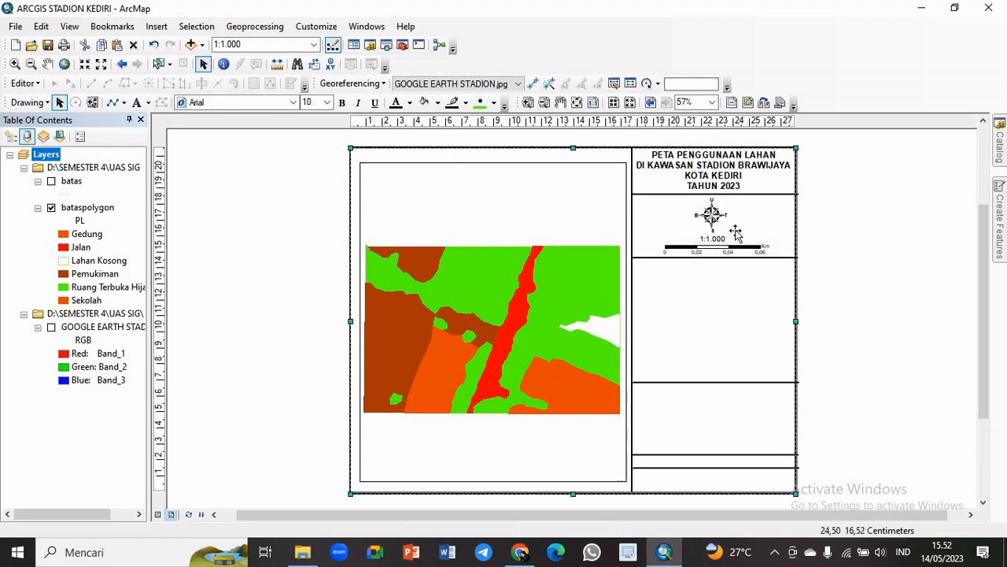
{"action": "left_click", "coordinate": [718, 240]}
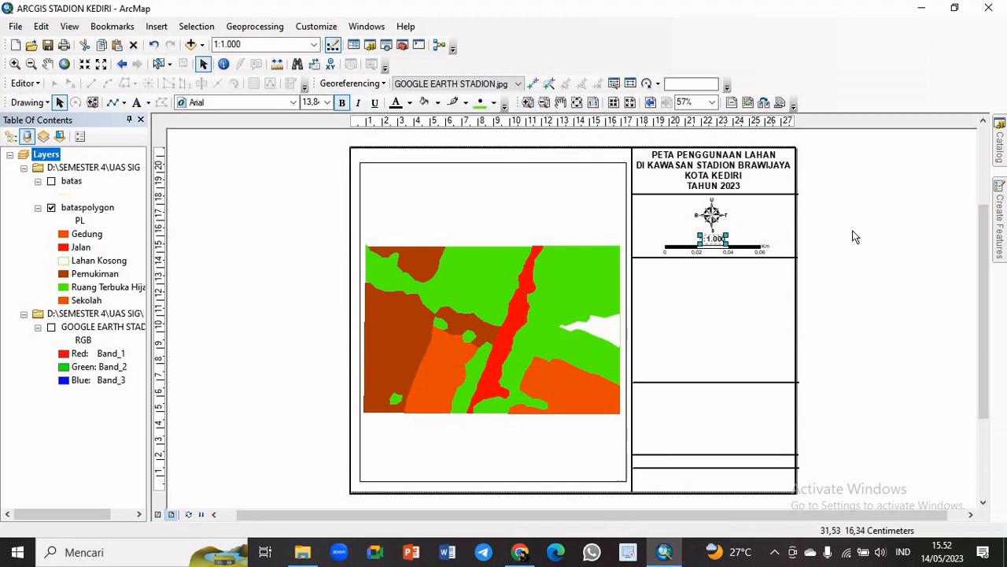
{"action": "left_click", "coordinate": [747, 240]}
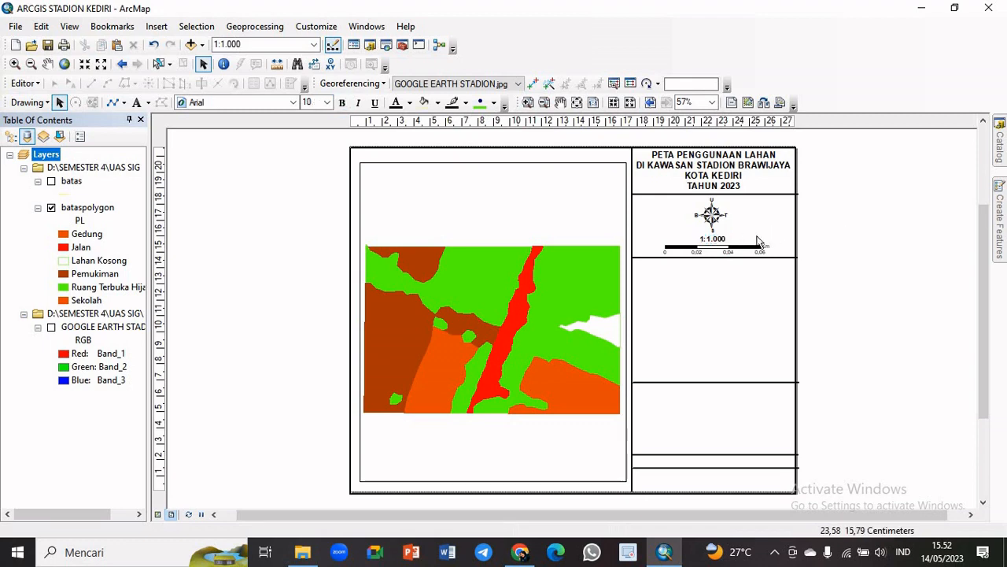
Nudge the grouped north arrow slightly so it lines up above the scale text
{"action": "left_click", "coordinate": [719, 212]}
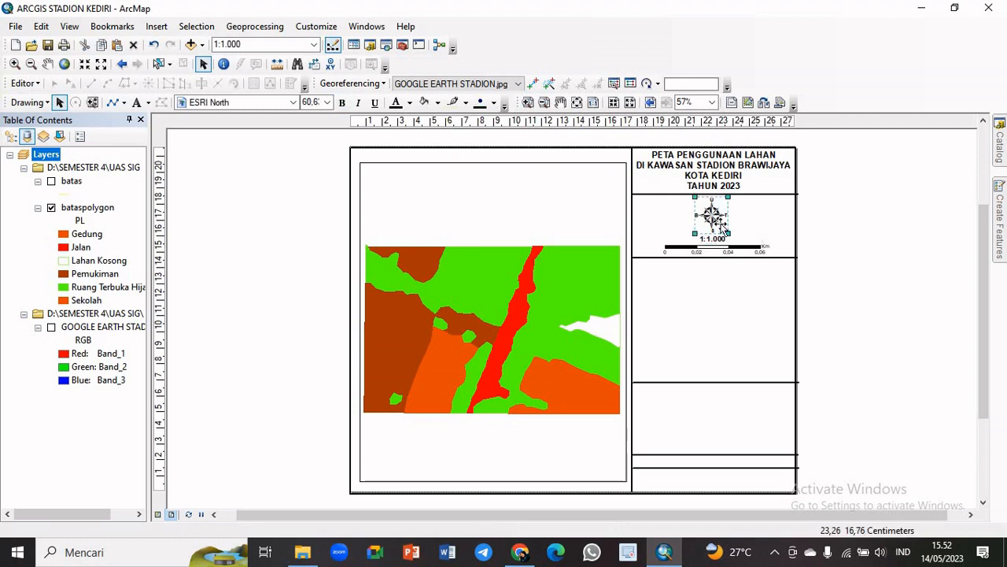
{"action": "left_click_drag", "start_coordinate": [723, 221], "coordinate": [721, 224]}
{"action": "left_click", "coordinate": [833, 225]}
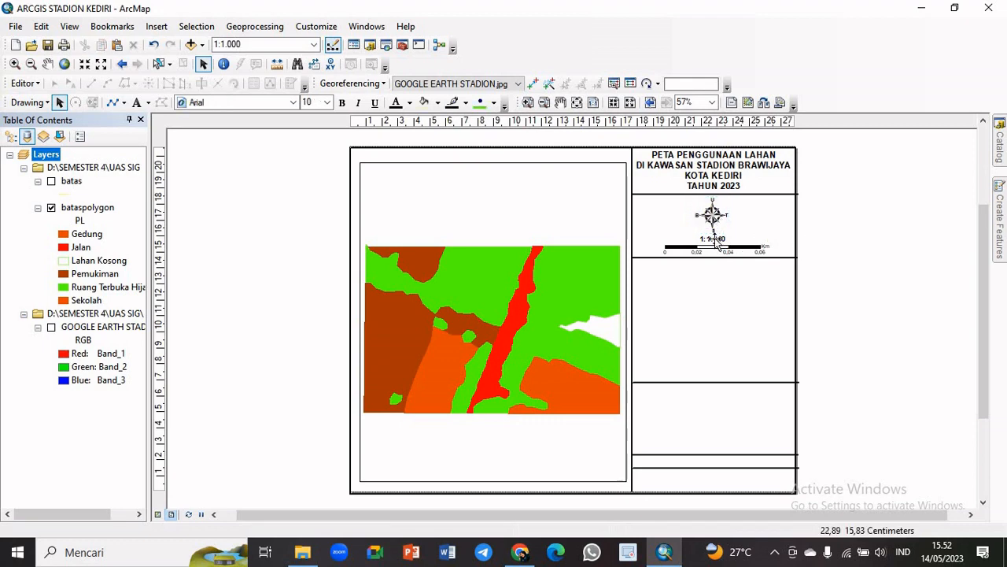
{"action": "left_click", "coordinate": [715, 239]}
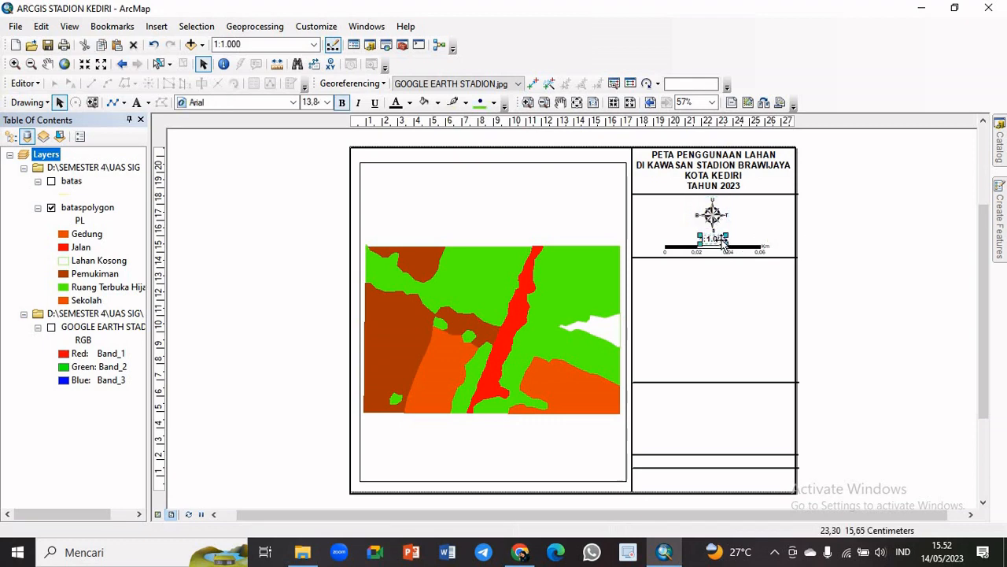
{"action": "left_click", "coordinate": [902, 247]}
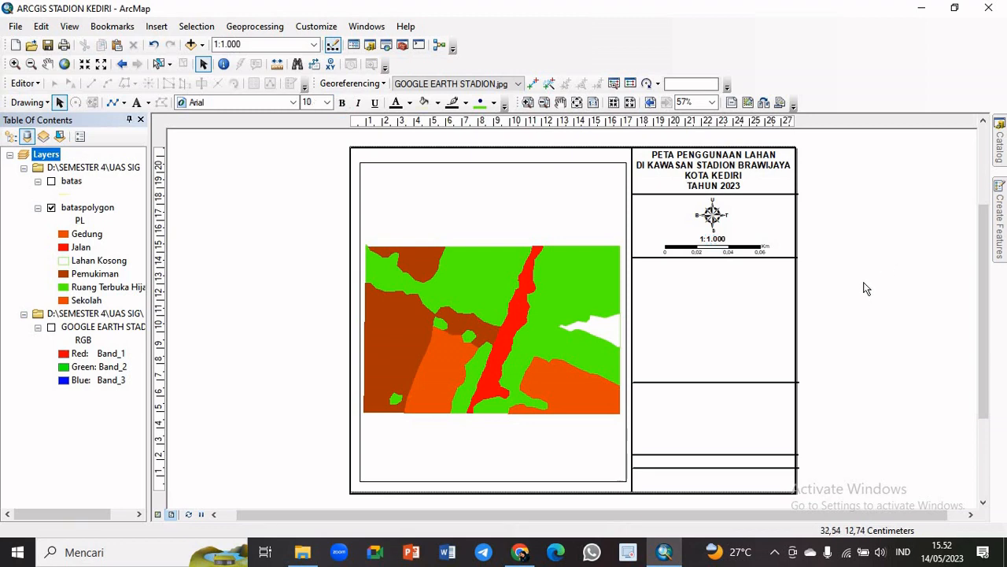
Start inserting a legend with bataspolygon as its only item in one column, and advance to the legend title settings
{"action": "left_click", "coordinate": [157, 27]}
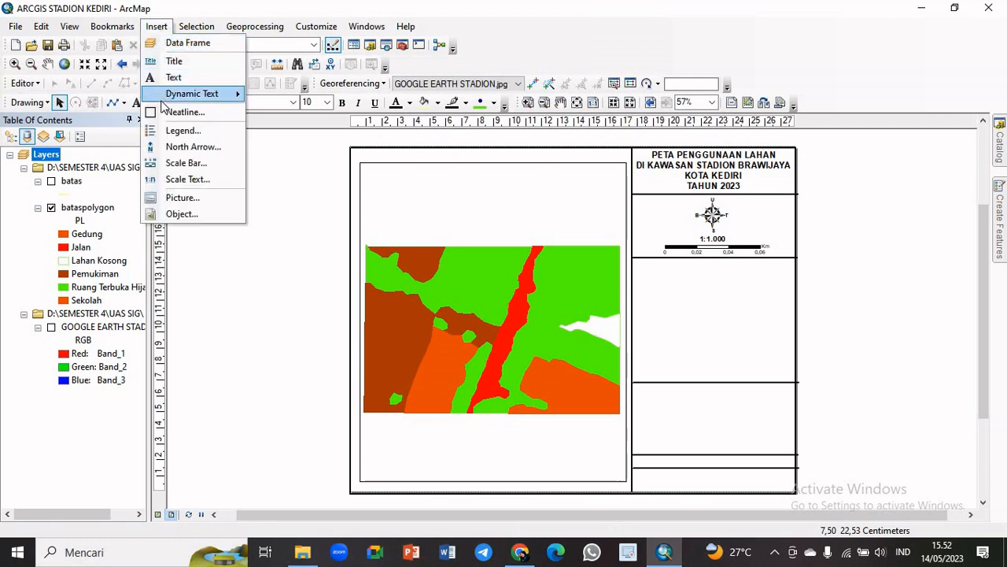
{"action": "left_click", "coordinate": [200, 132]}
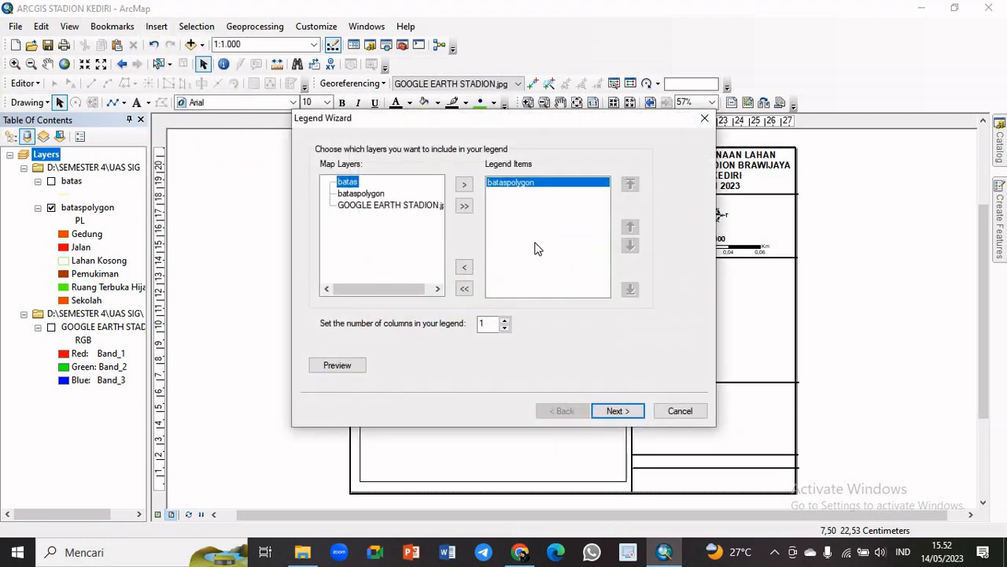
{"action": "left_click", "coordinate": [629, 420]}
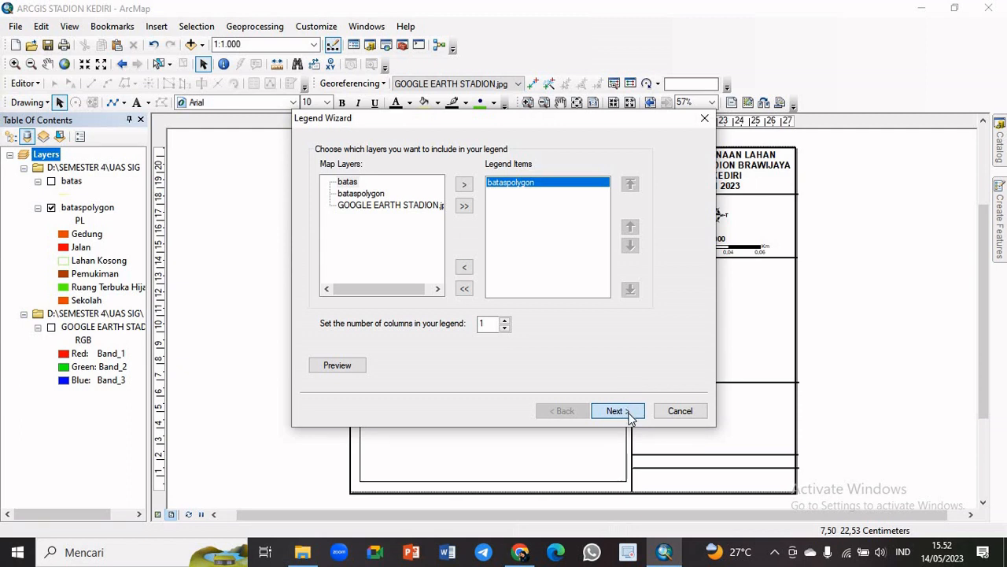
{"action": "left_click", "coordinate": [621, 410]}
{"action": "left_click", "coordinate": [623, 411]}
{"action": "left_click", "coordinate": [585, 411]}
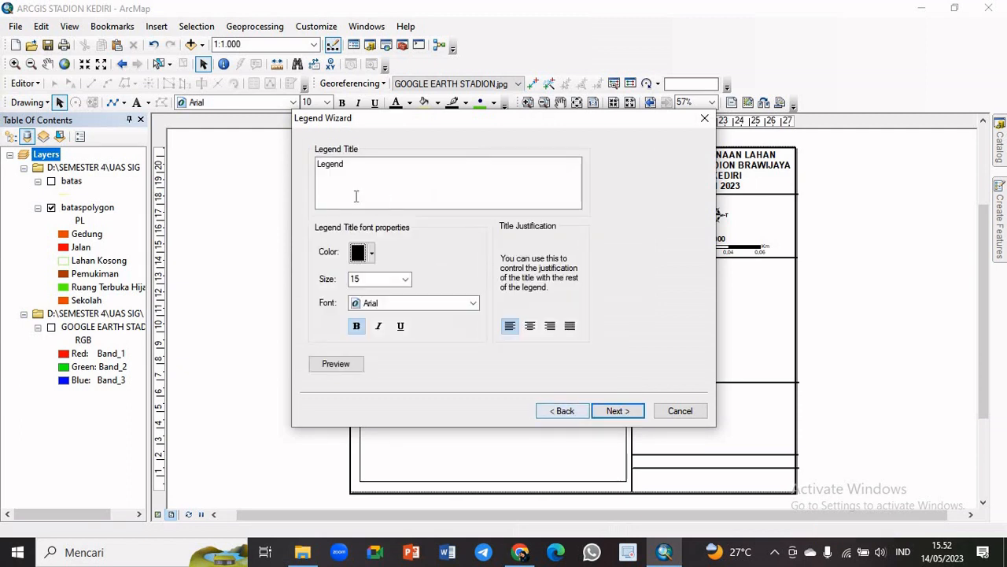
Replace the legend title with LEGENDA
{"action": "left_click_drag", "start_coordinate": [346, 165], "coordinate": [307, 173]}
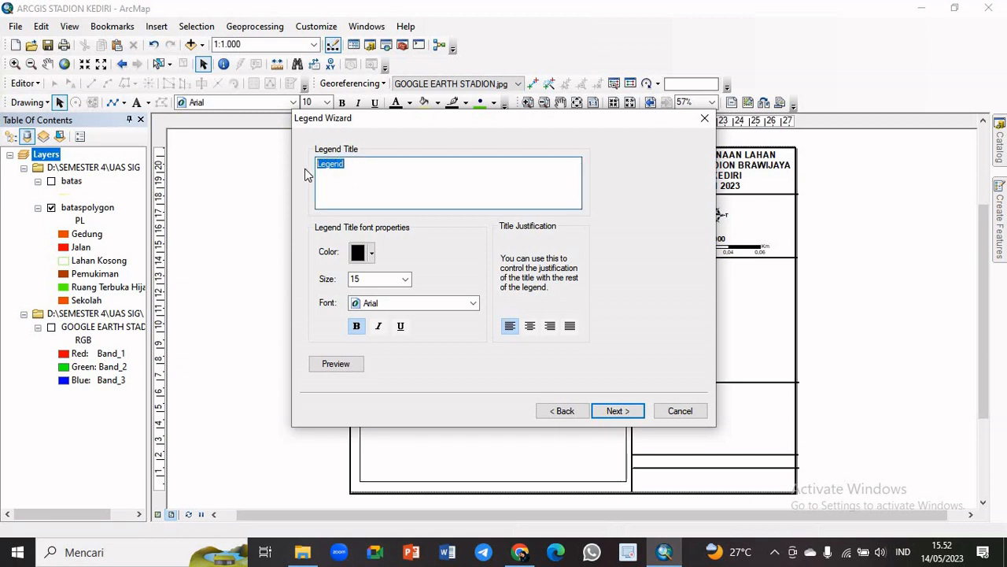
{"action": "key", "text": "Caps_Lock"}
{"action": "key", "text": "BackSpace"}
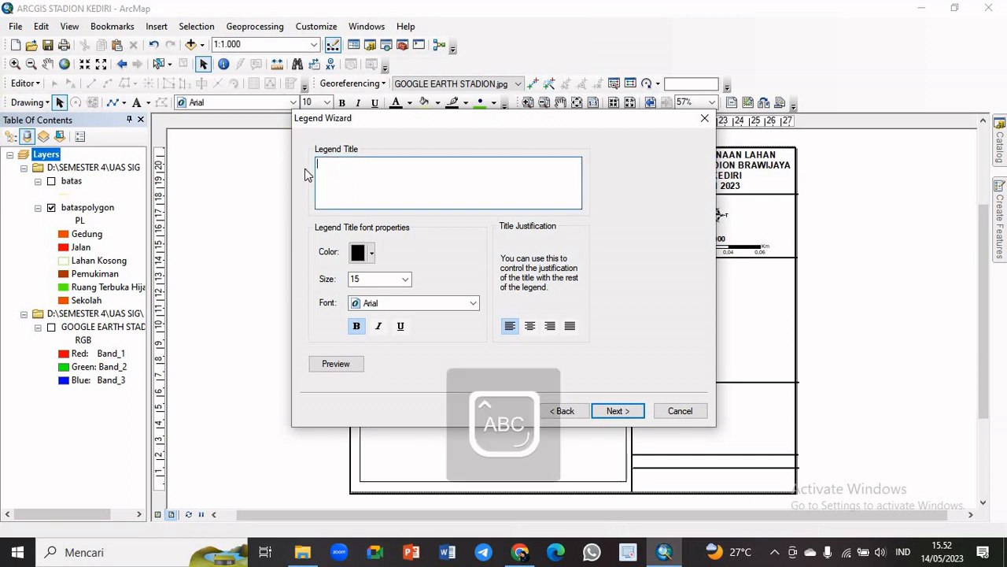
{"action": "type", "text": "LEGENDA"}
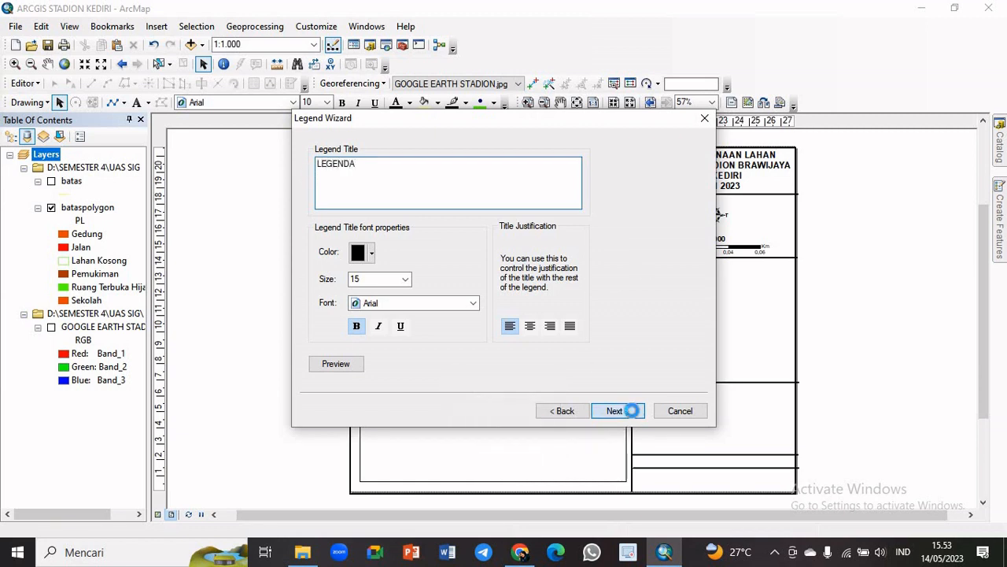
Complete the LEGENDA legend, keeping the default frame, patch and spacing settings
{"action": "left_click", "coordinate": [618, 411]}
{"action": "left_click", "coordinate": [634, 416]}
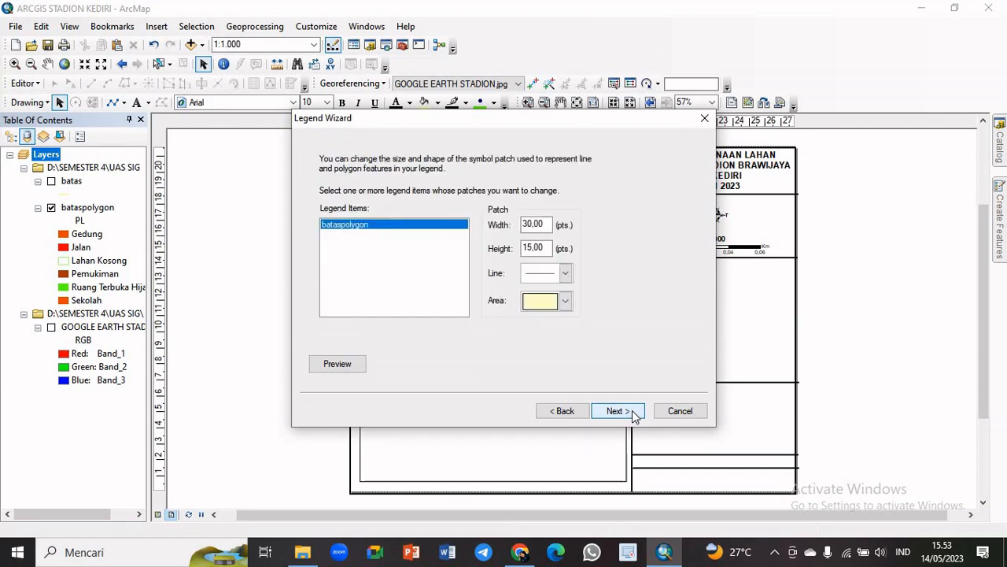
{"action": "left_click", "coordinate": [635, 416]}
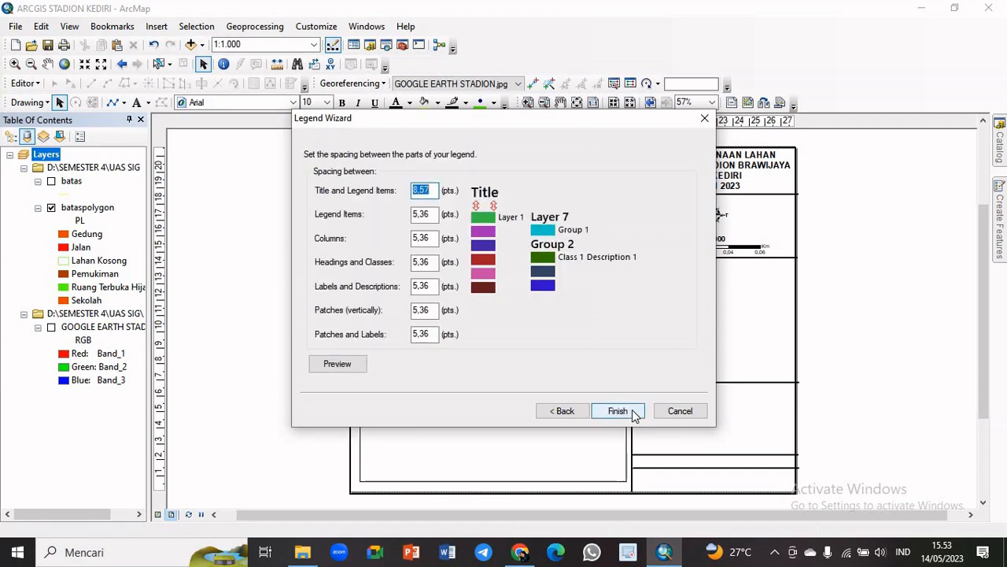
{"action": "left_click", "coordinate": [618, 411]}
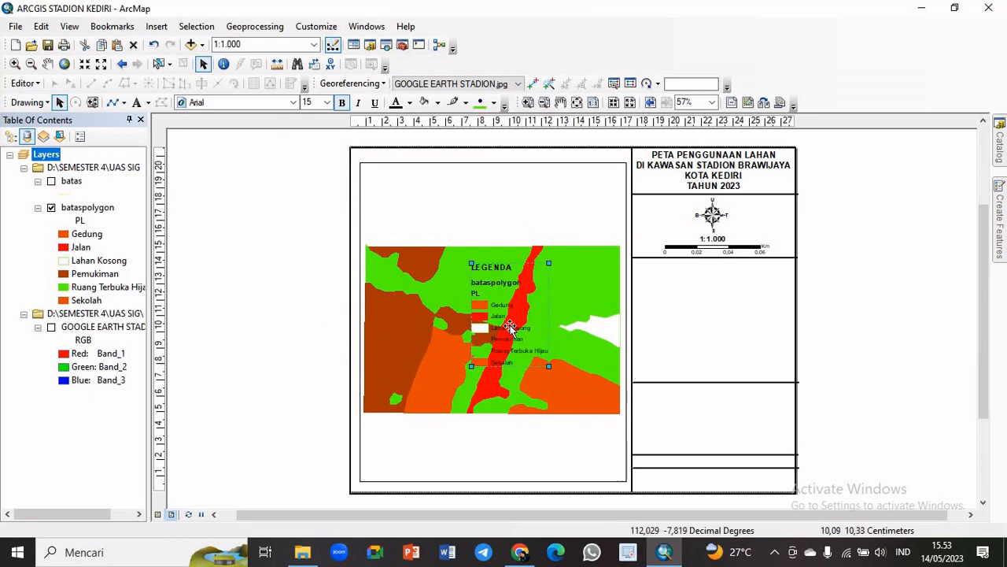
Place the legend in the information column below the scale bar and enlarge it to fill the box's height
{"action": "left_click_drag", "start_coordinate": [510, 325], "coordinate": [686, 328]}
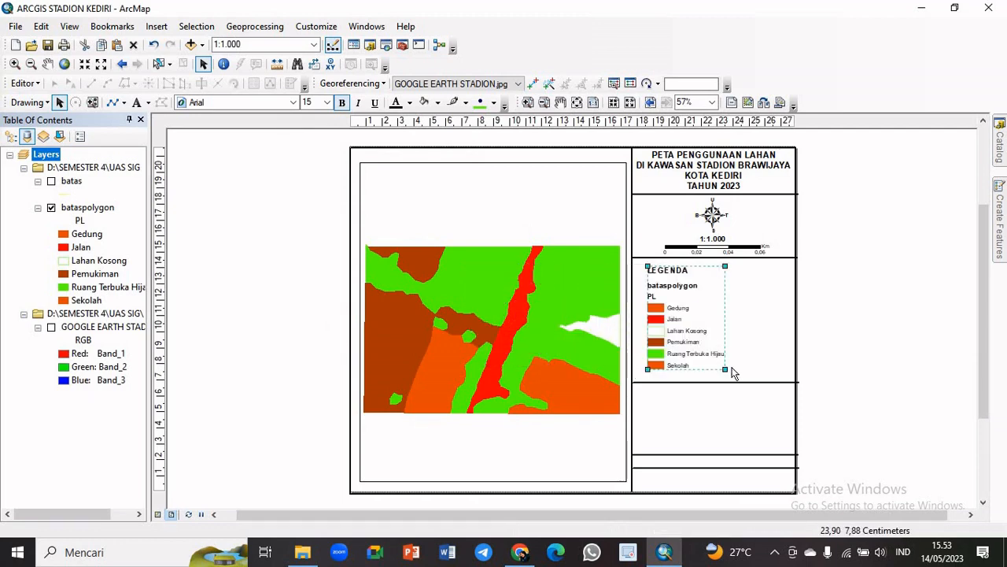
{"action": "left_click_drag", "start_coordinate": [725, 369], "coordinate": [748, 382]}
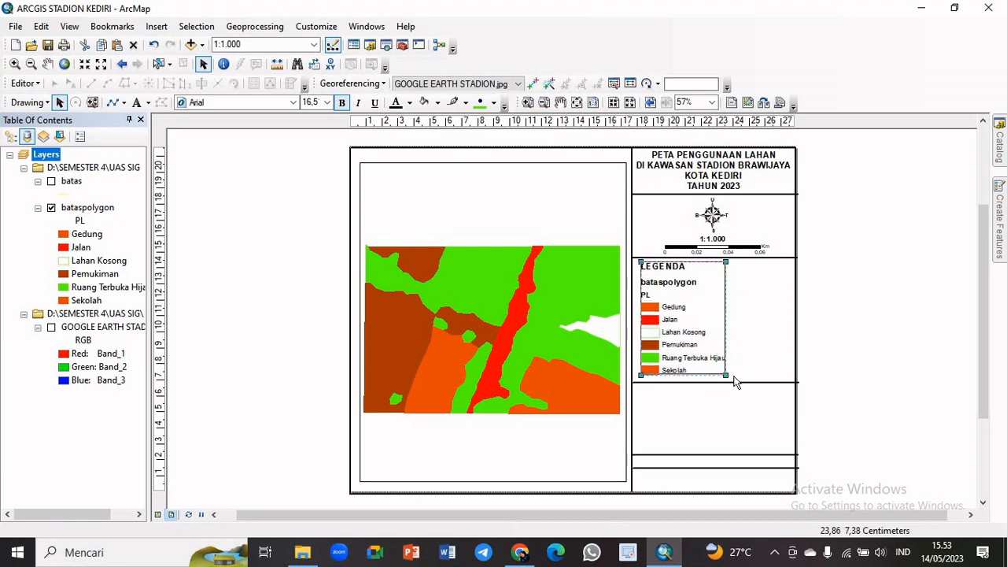
{"action": "left_click_drag", "start_coordinate": [734, 375], "coordinate": [729, 378]}
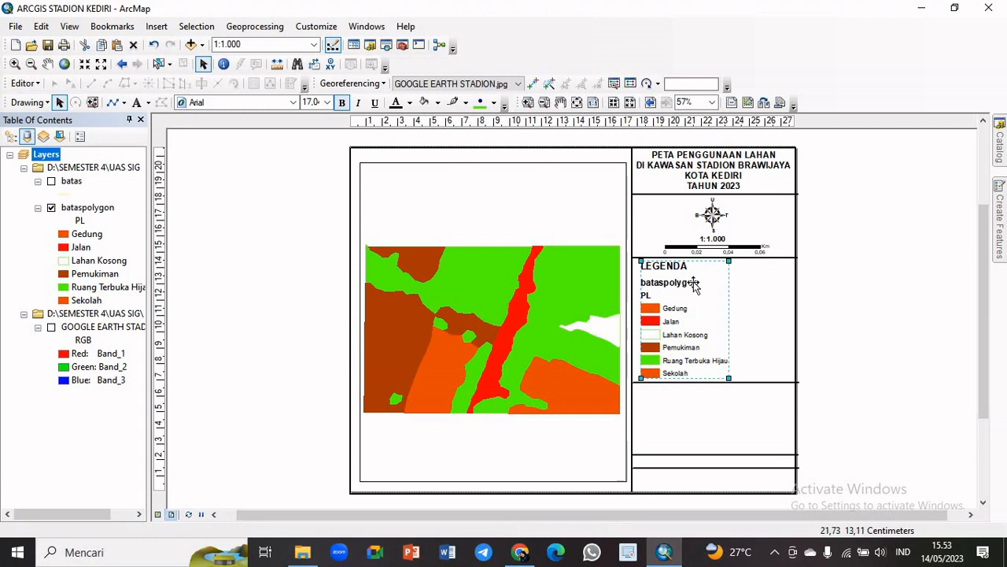
Hide the layer name and heading of the bataspolygon legend item, leaving only the class labels shown
{"action": "right_click", "coordinate": [674, 318]}
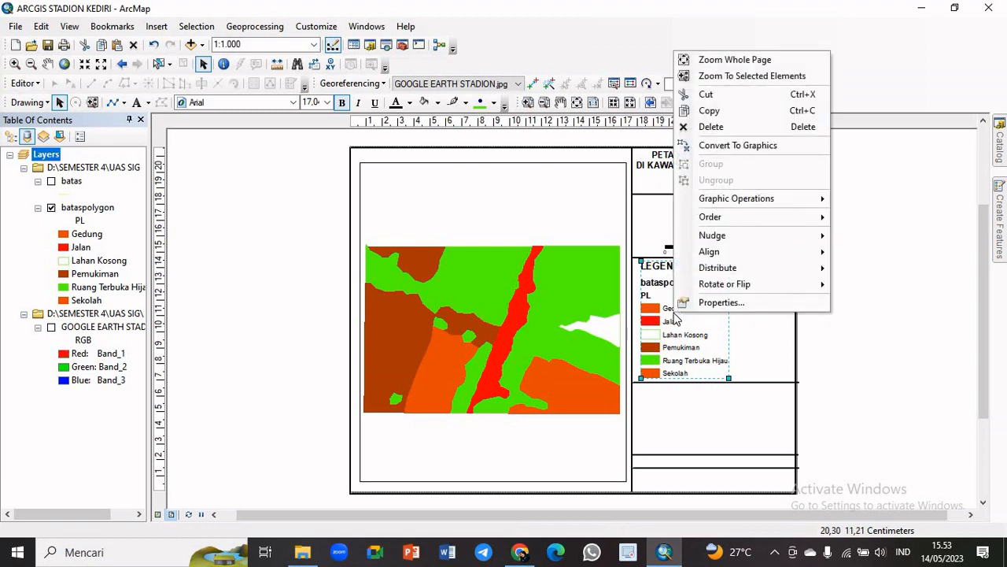
{"action": "left_click", "coordinate": [698, 303]}
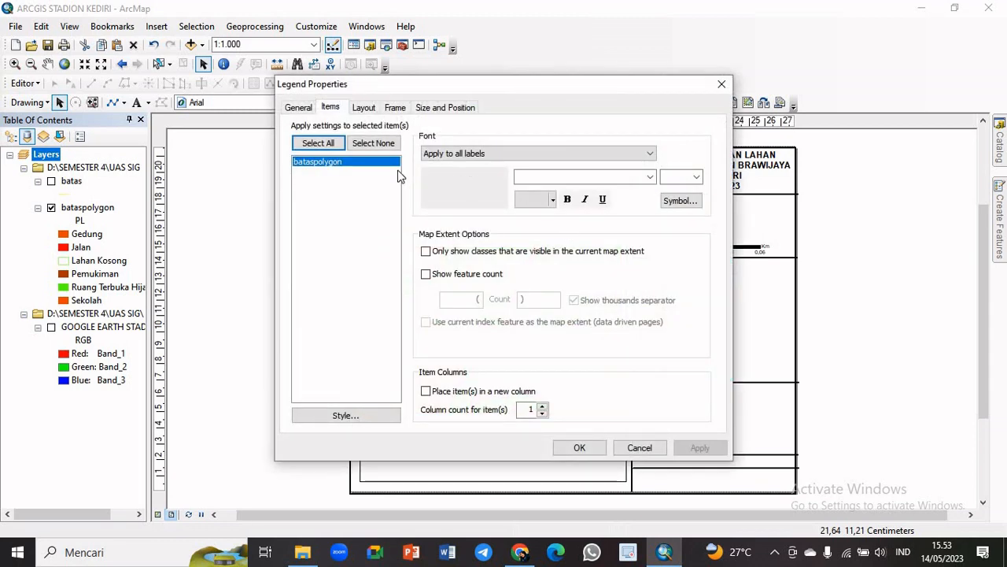
{"action": "right_click", "coordinate": [315, 170]}
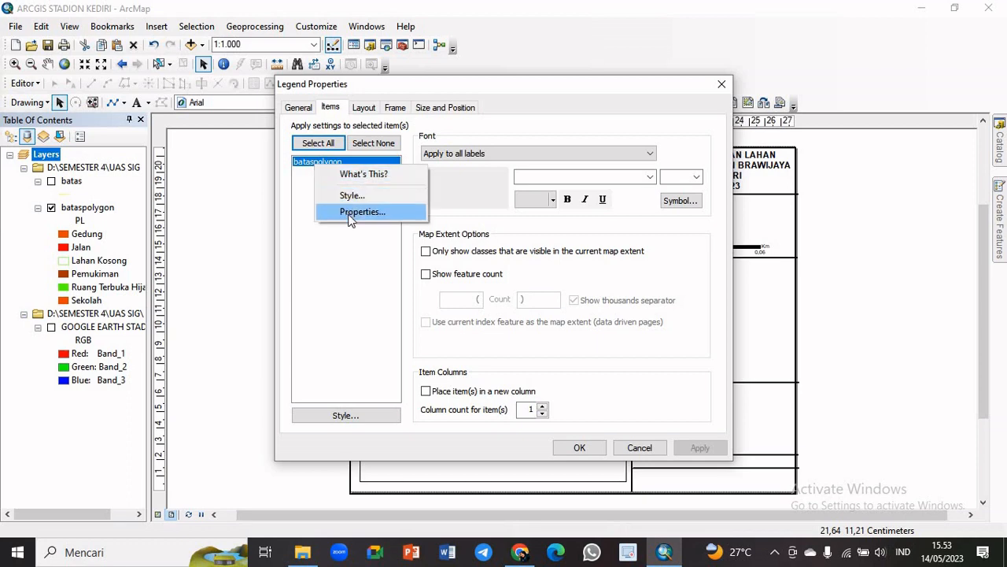
{"action": "left_click", "coordinate": [350, 216]}
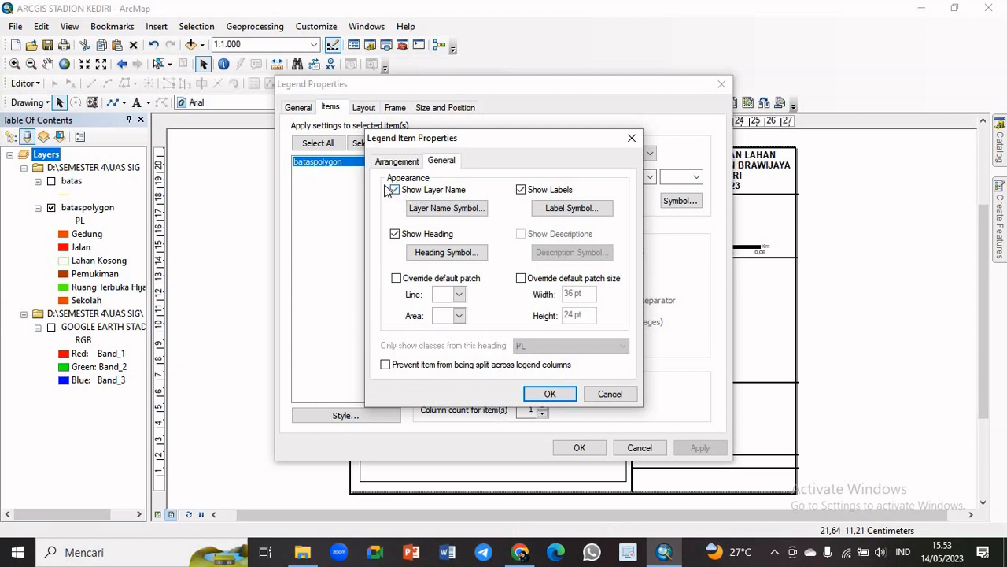
{"action": "left_click", "coordinate": [395, 191]}
{"action": "left_click", "coordinate": [395, 234]}
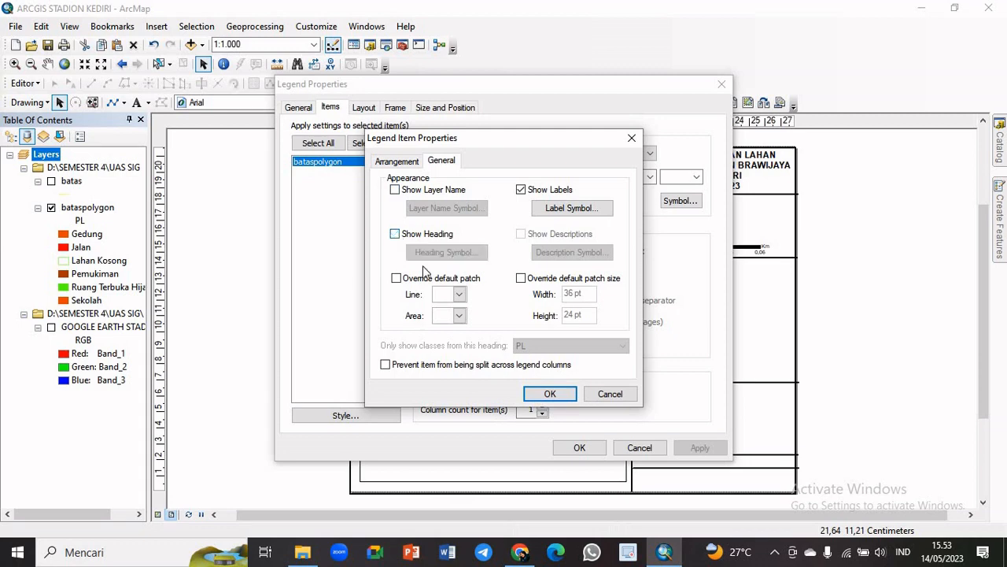
{"action": "left_click", "coordinate": [543, 396]}
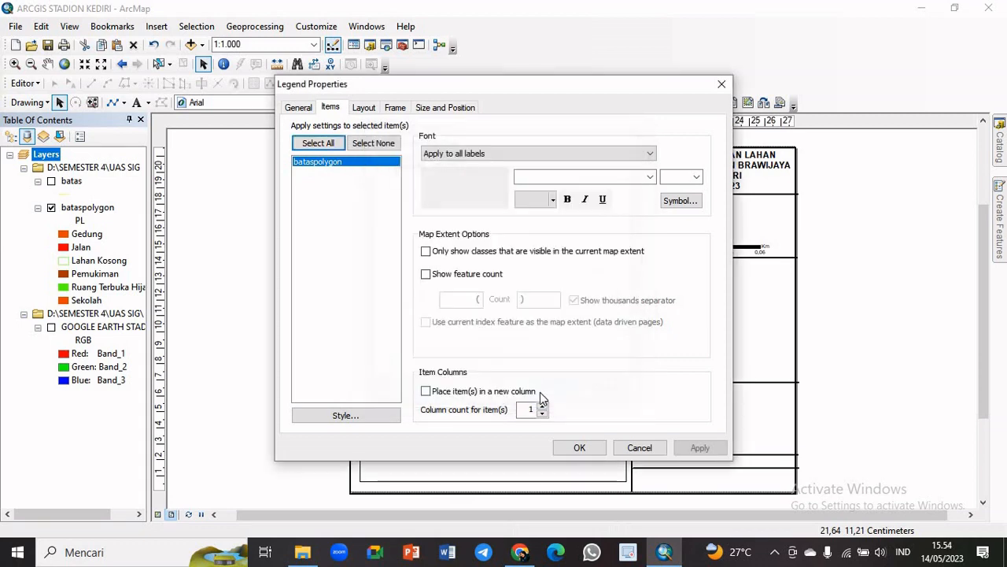
{"action": "left_click", "coordinate": [581, 448]}
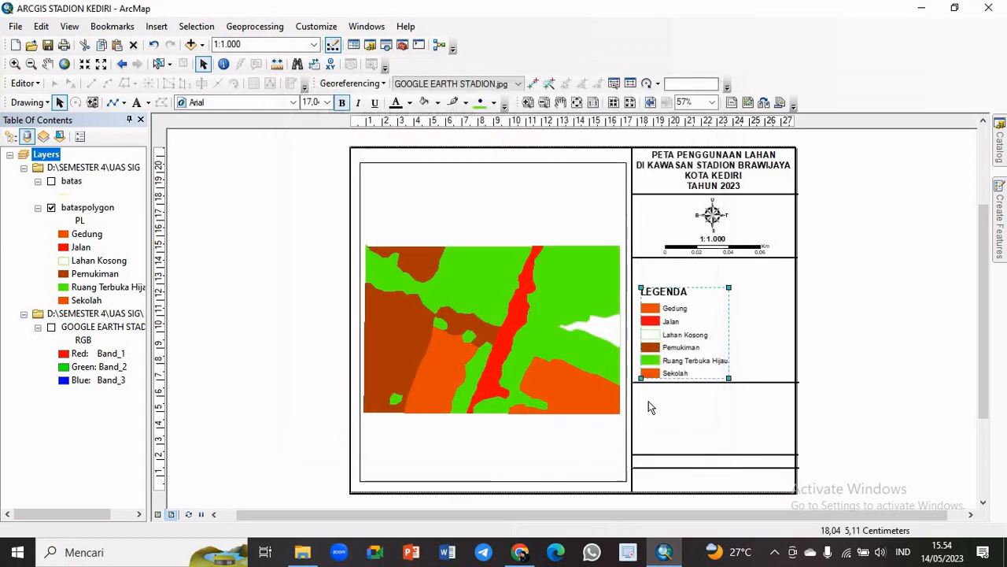
Enlarge the legend to fill its box in the information column and make all its labels bold
{"action": "left_click_drag", "start_coordinate": [732, 283], "coordinate": [752, 262]}
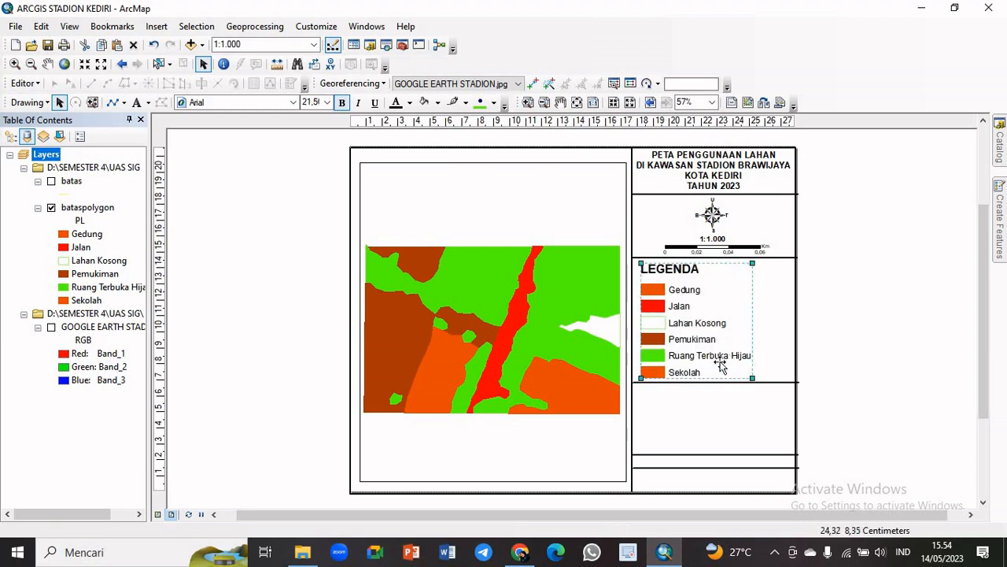
{"action": "left_click", "coordinate": [344, 103]}
{"action": "left_click", "coordinate": [344, 103]}
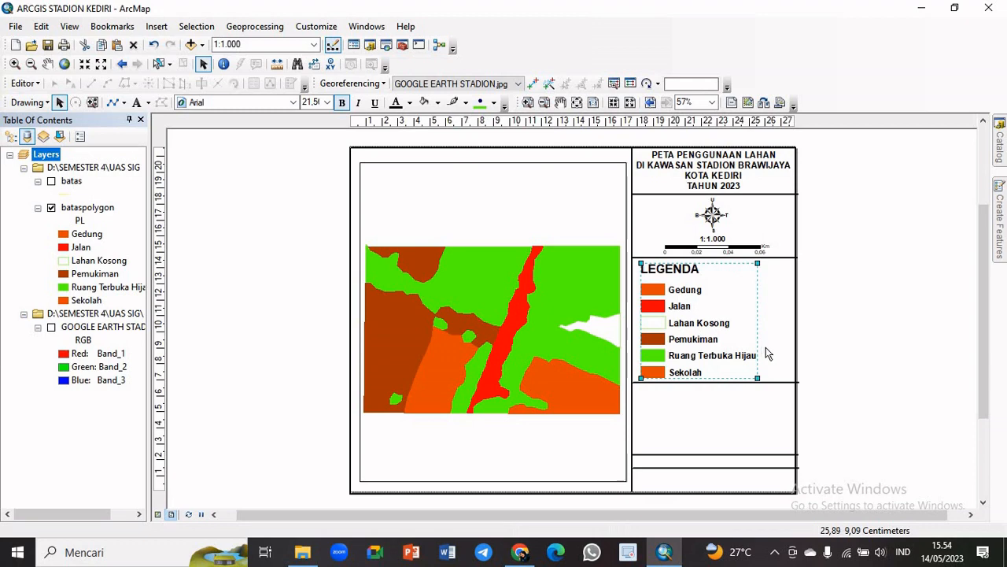
{"action": "left_click", "coordinate": [839, 346]}
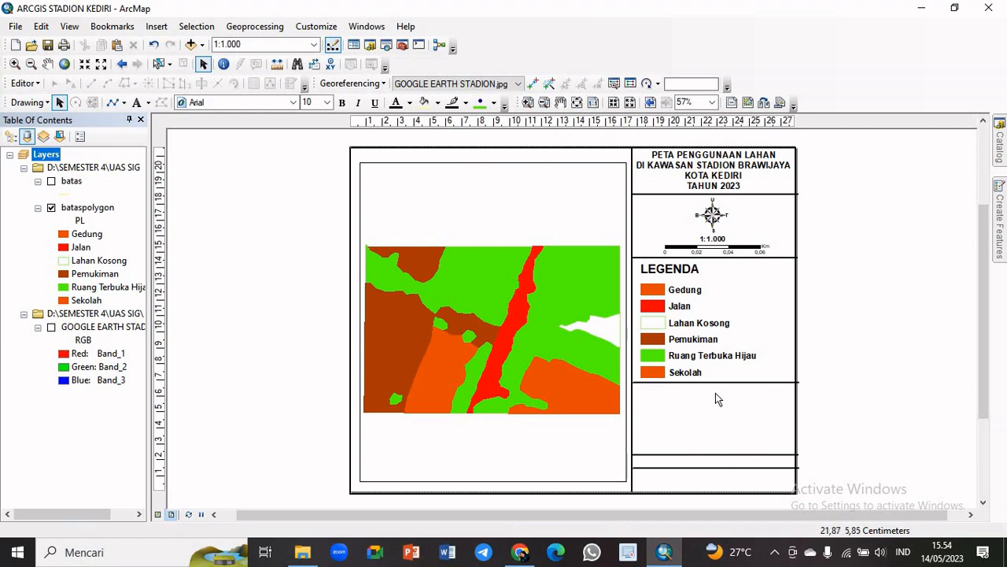
Shift the divider line below the legend so its ends fit within the information column's borders
{"action": "left_click", "coordinate": [736, 384]}
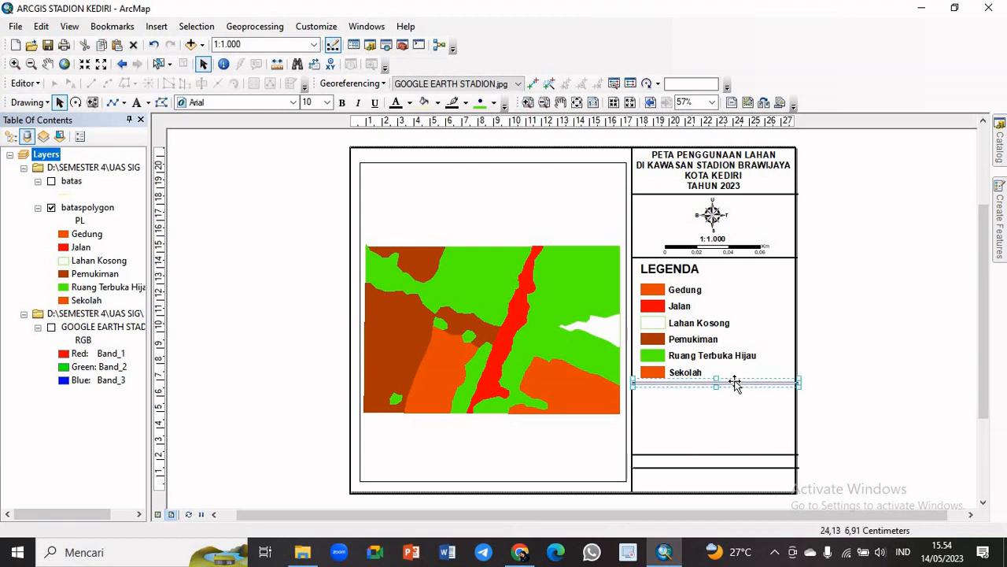
{"action": "left_click_drag", "start_coordinate": [735, 382], "coordinate": [732, 383]}
{"action": "left_click", "coordinate": [753, 441]}
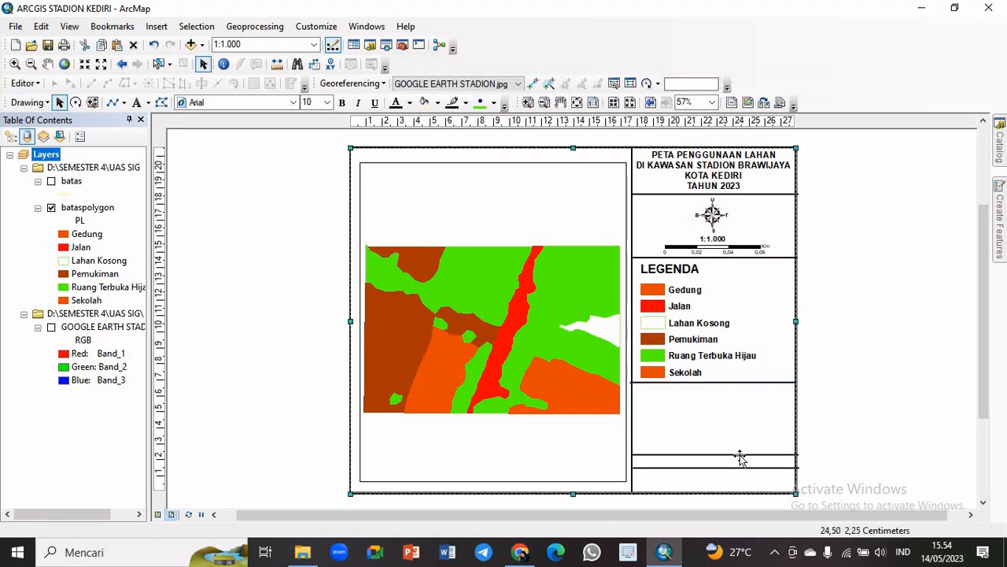
{"action": "left_click", "coordinate": [721, 385]}
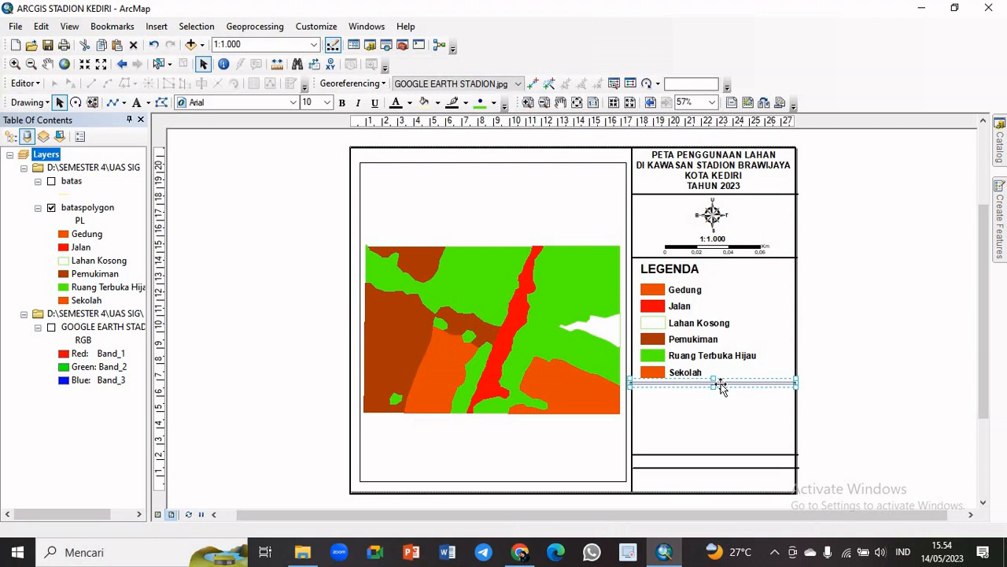
{"action": "left_click", "coordinate": [734, 387]}
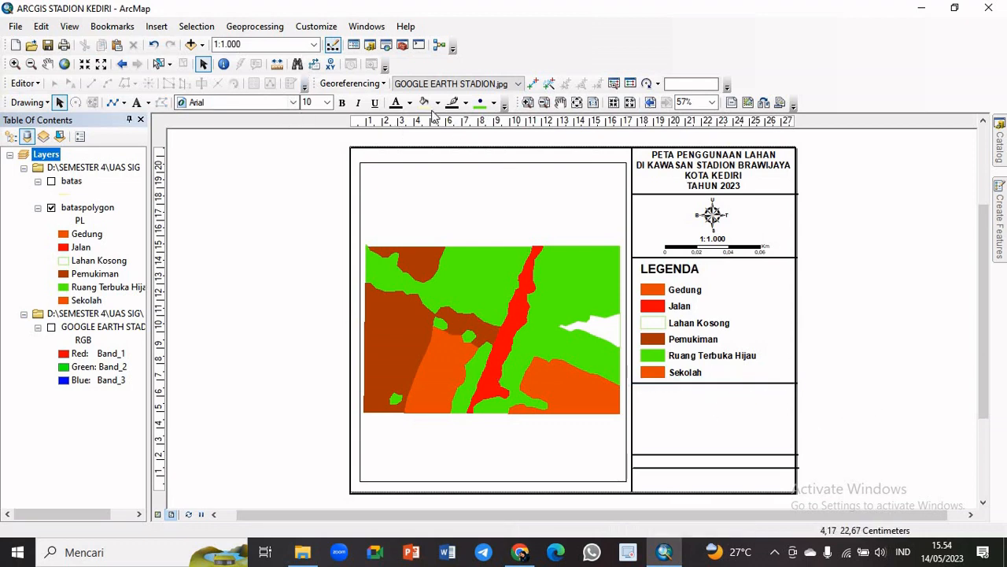
Add a text element beside the map layout reading INSET PETA with centred alignment
{"action": "left_click", "coordinate": [137, 102]}
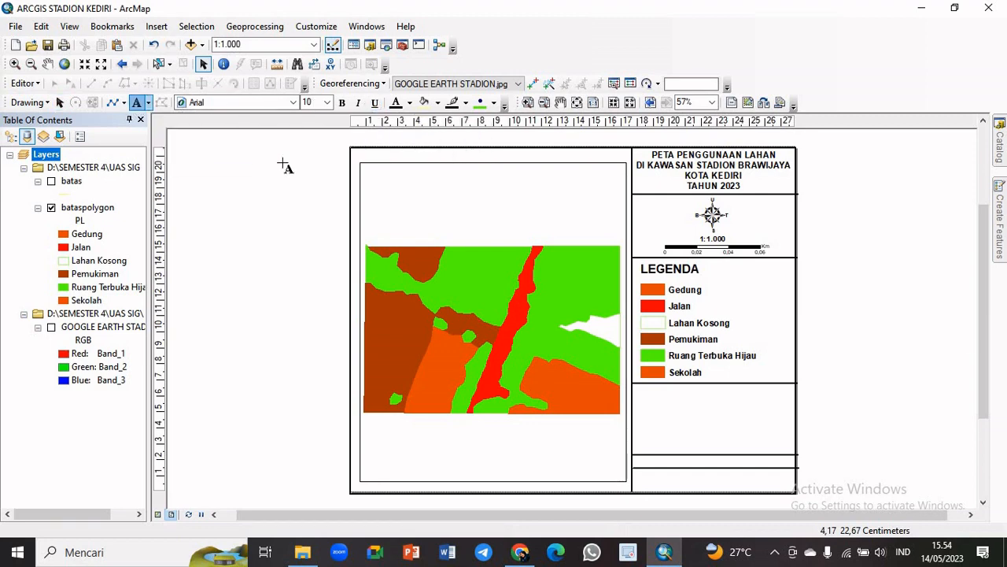
{"action": "left_click", "coordinate": [803, 374]}
{"action": "left_click", "coordinate": [838, 377]}
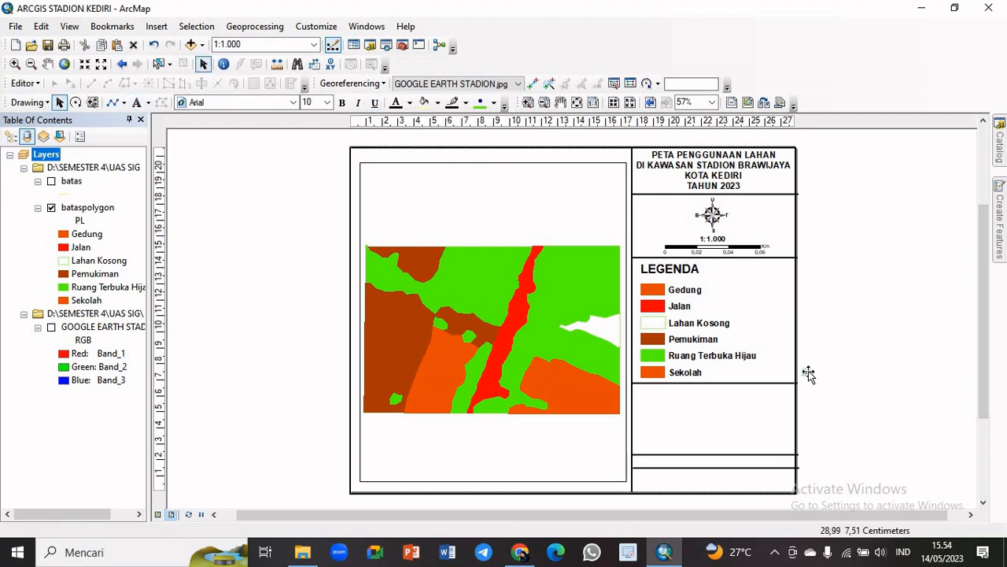
{"action": "double_click", "coordinate": [808, 372]}
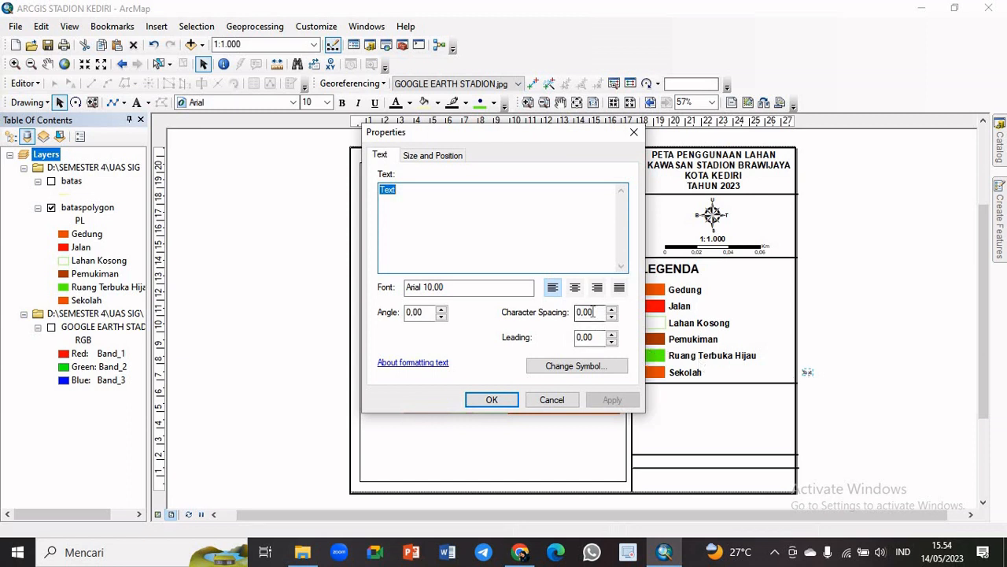
{"action": "type", "text": "INSET PETA"}
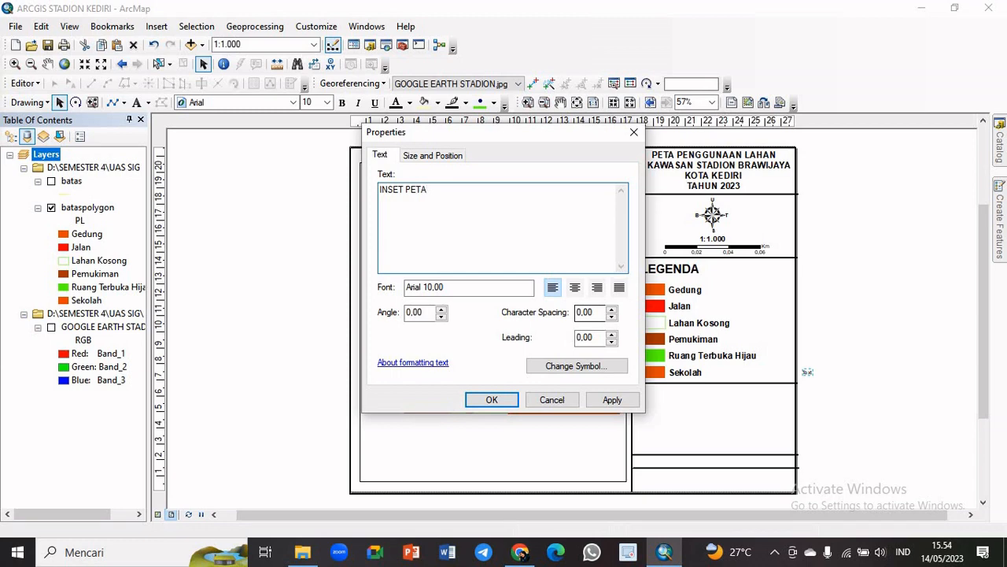
{"action": "left_click", "coordinate": [576, 288]}
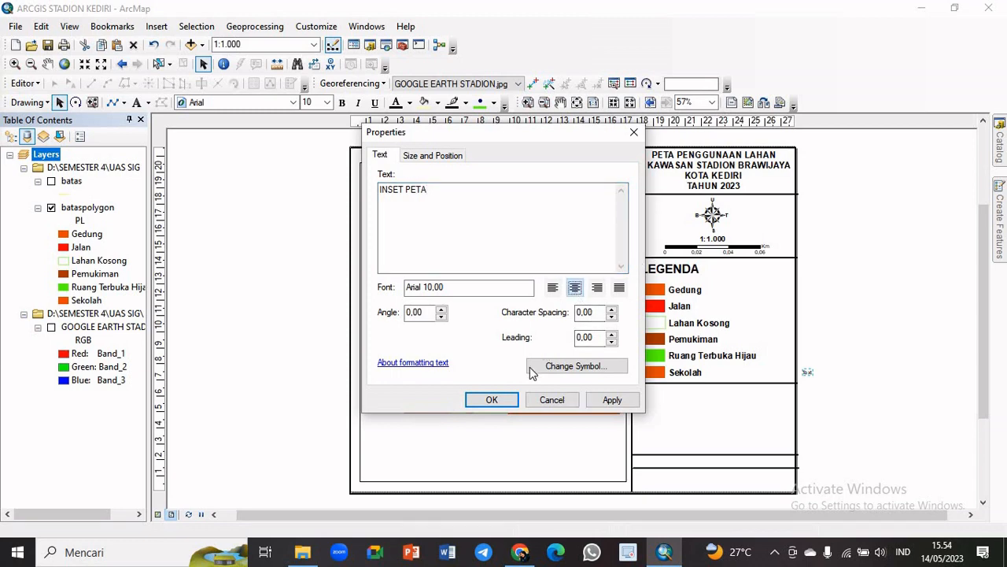
{"action": "left_click", "coordinate": [492, 400]}
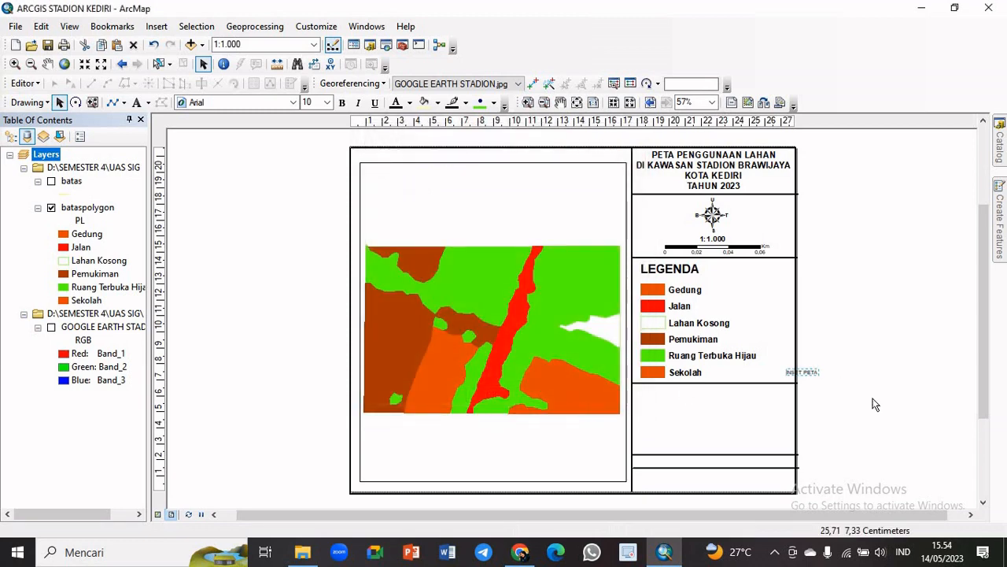
Move the INSET PETA text into the box below the legend and format it bold at size 16
{"action": "left_click_drag", "start_coordinate": [807, 377], "coordinate": [742, 397]}
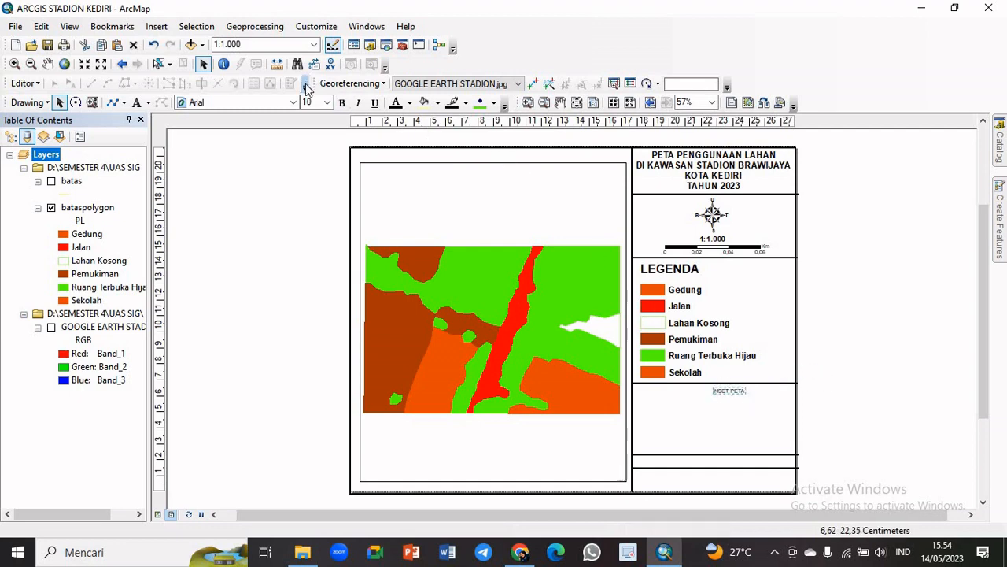
{"action": "left_click", "coordinate": [326, 102]}
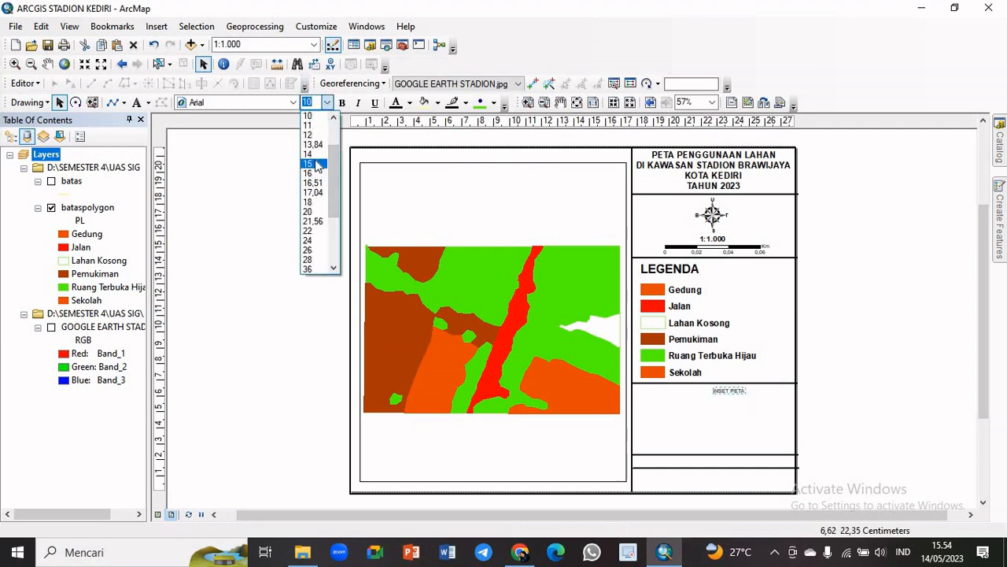
{"action": "left_click", "coordinate": [312, 135]}
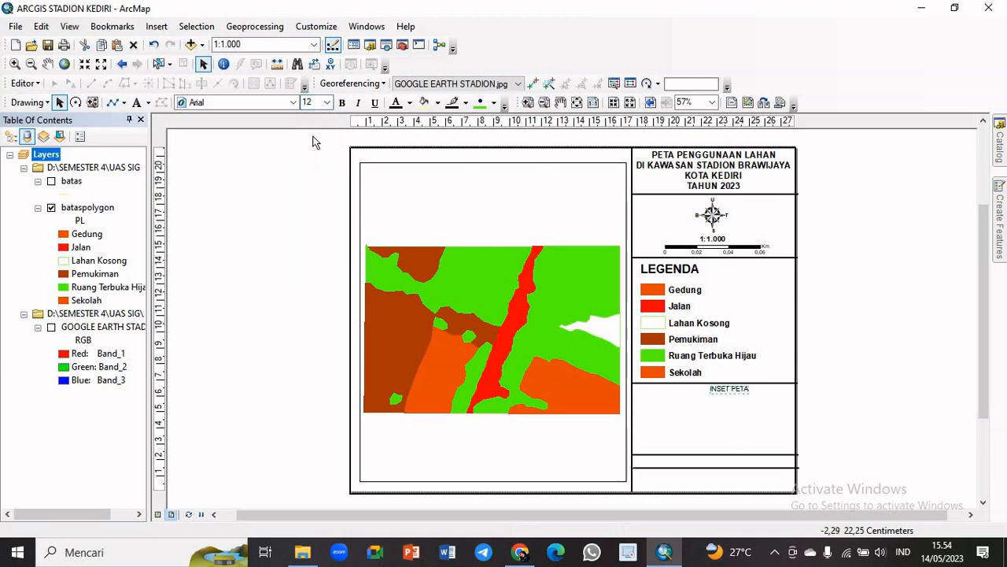
{"action": "left_click", "coordinate": [342, 103]}
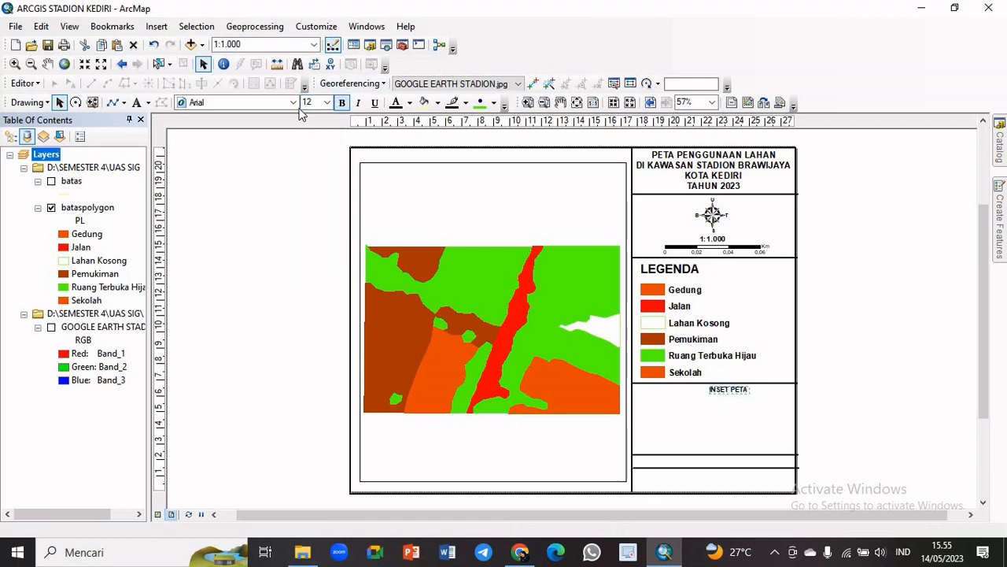
{"action": "left_click", "coordinate": [326, 103]}
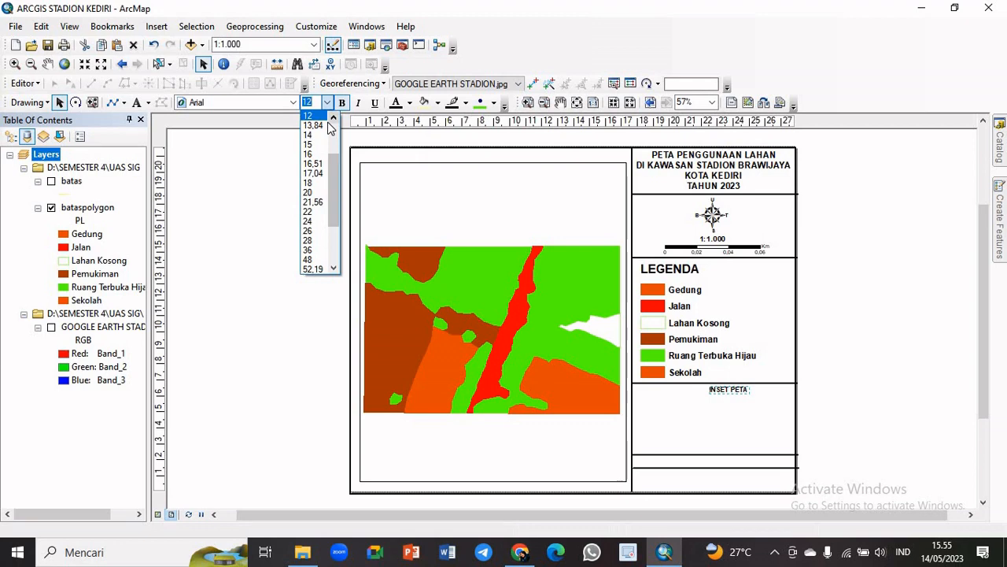
{"action": "left_click", "coordinate": [313, 154]}
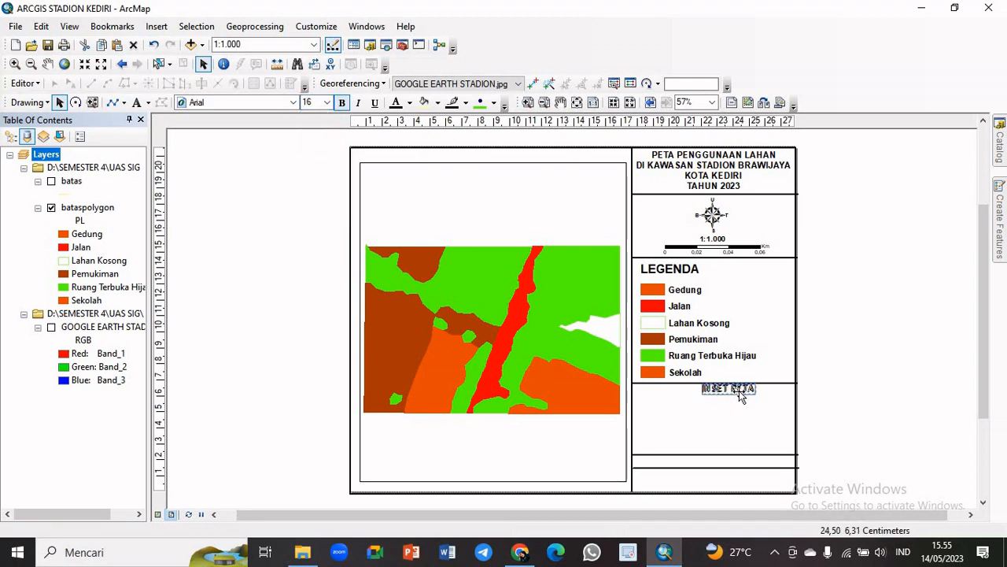
Centre the INSET PETA heading horizontally in its box, just beneath the divider line
{"action": "left_click_drag", "start_coordinate": [739, 390], "coordinate": [727, 392]}
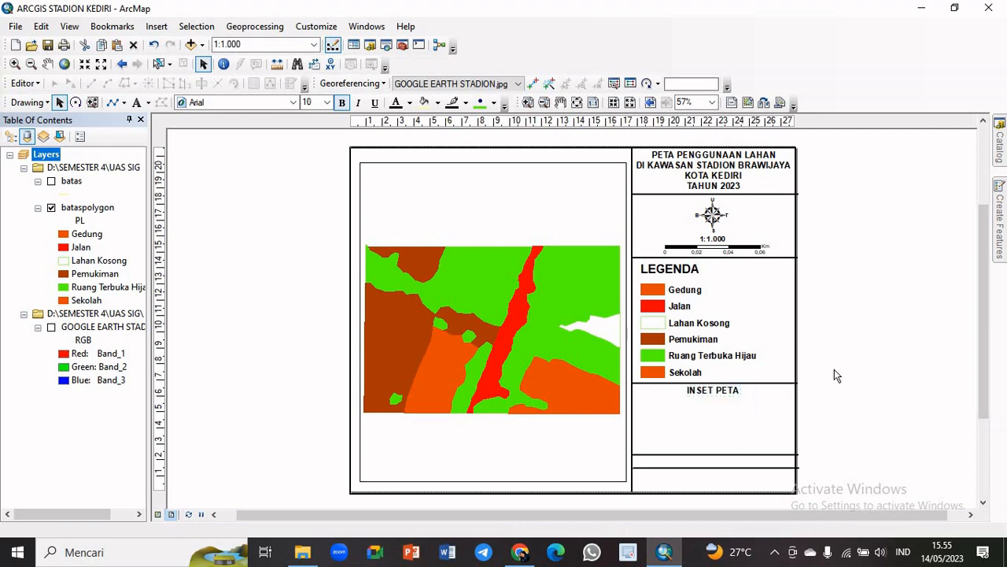
{"action": "left_click", "coordinate": [834, 375]}
{"action": "left_click", "coordinate": [724, 393]}
{"action": "left_click", "coordinate": [850, 383]}
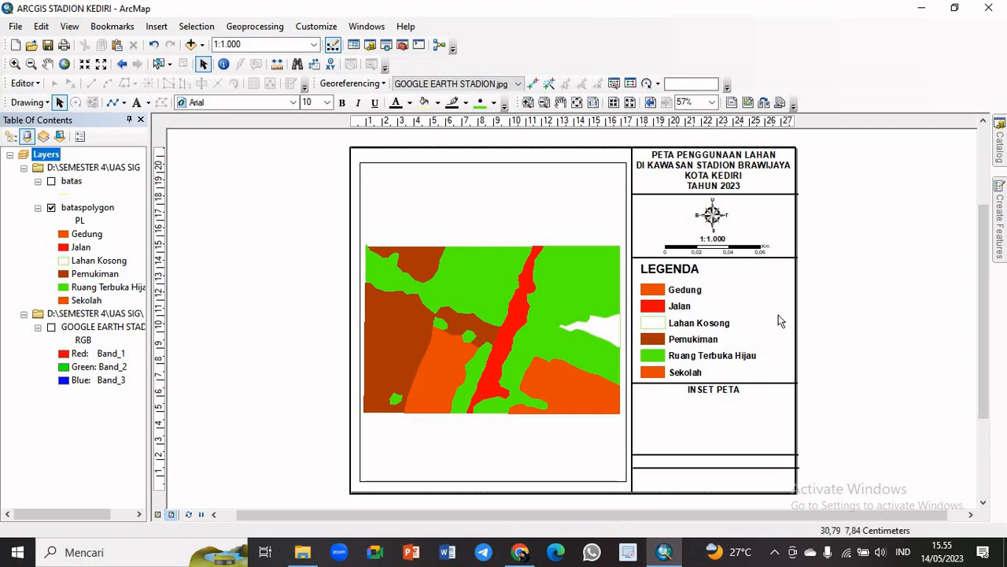
Insert a new data frame, shrink it, and place it in the box beneath the INSET PETA heading
{"action": "left_click", "coordinate": [157, 26]}
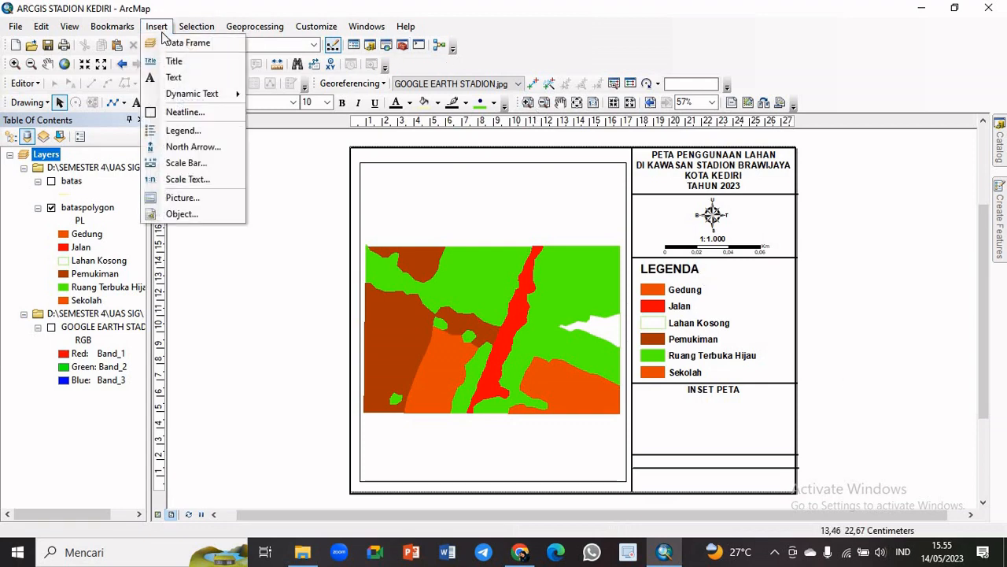
{"action": "left_click", "coordinate": [170, 46]}
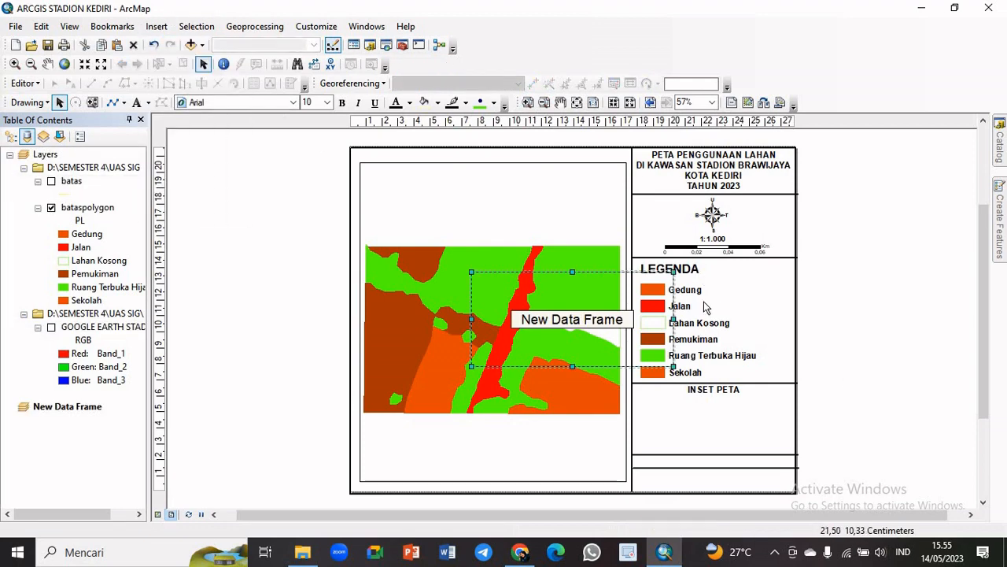
{"action": "left_click_drag", "start_coordinate": [671, 271], "coordinate": [603, 312]}
{"action": "left_click_drag", "start_coordinate": [542, 337], "coordinate": [715, 419]}
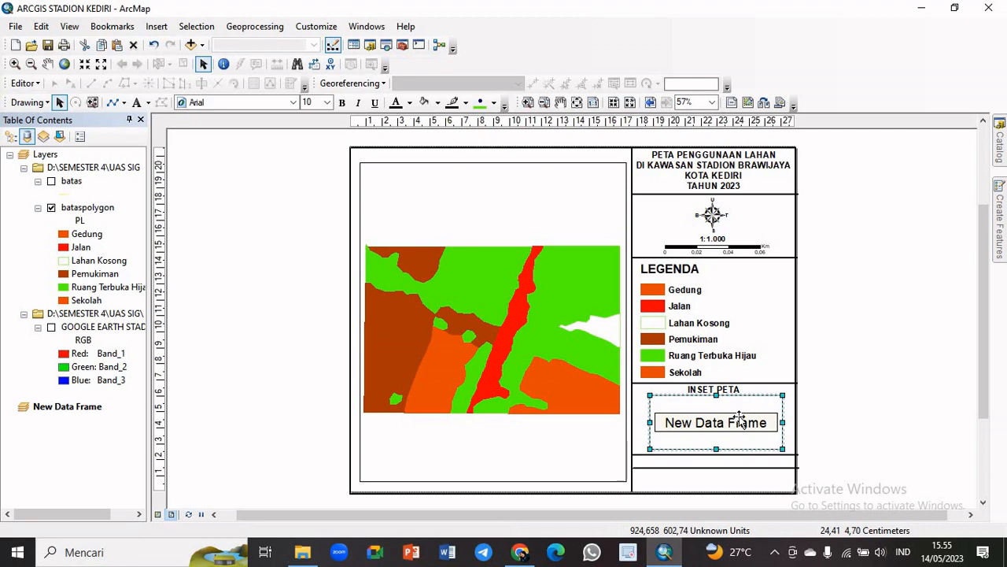
Add GOOGLE EARTH STADION.jpg from the SEMESTER 4\UAS SIG home folder to the new inset data frame
{"action": "right_click", "coordinate": [741, 422]}
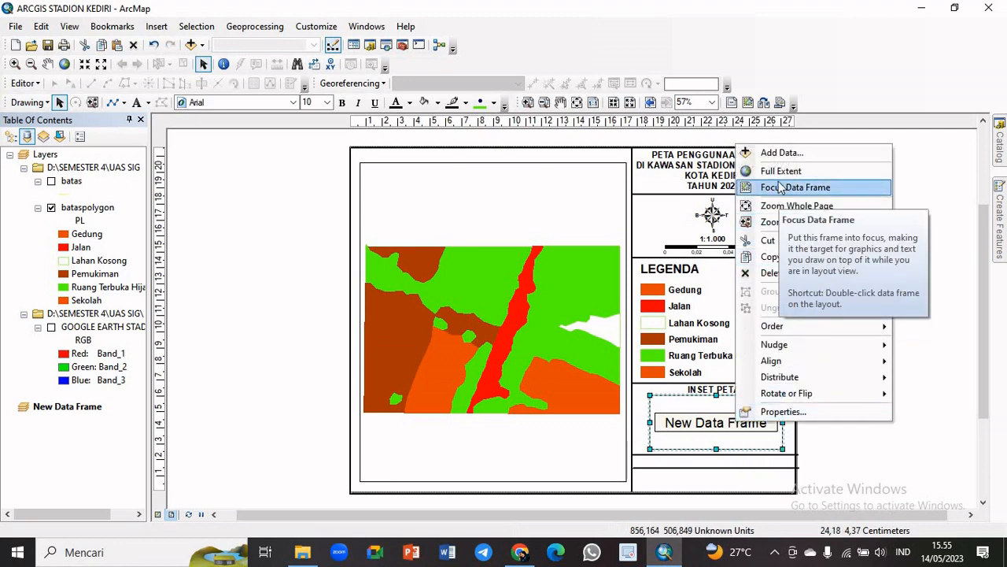
{"action": "left_click", "coordinate": [782, 153]}
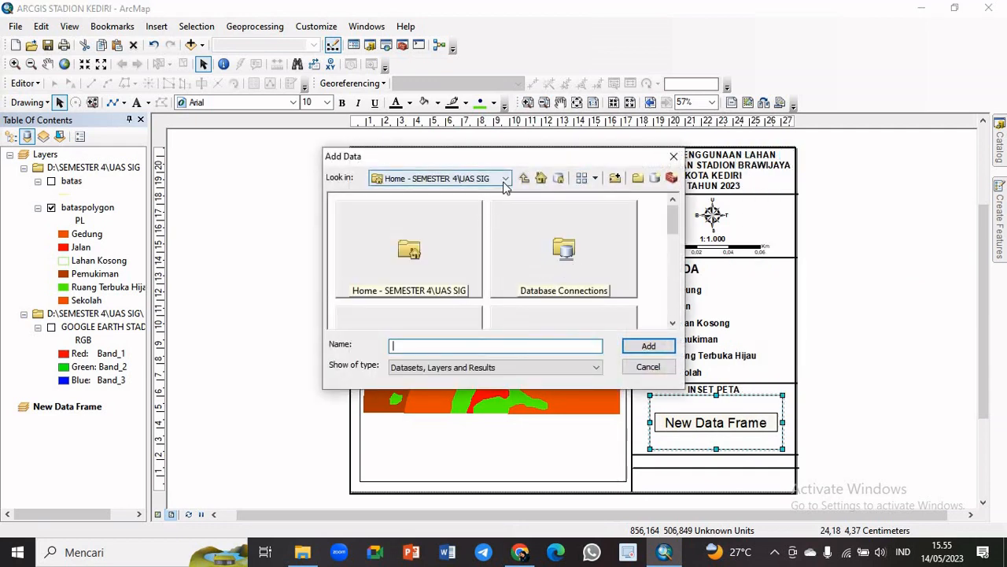
{"action": "mouse_move", "coordinate": [670, 219]}
{"action": "left_mouse_down"}
{"action": "mouse_move", "coordinate": [674, 303]}
{"action": "mouse_move", "coordinate": [670, 201]}
{"action": "left_mouse_up"}
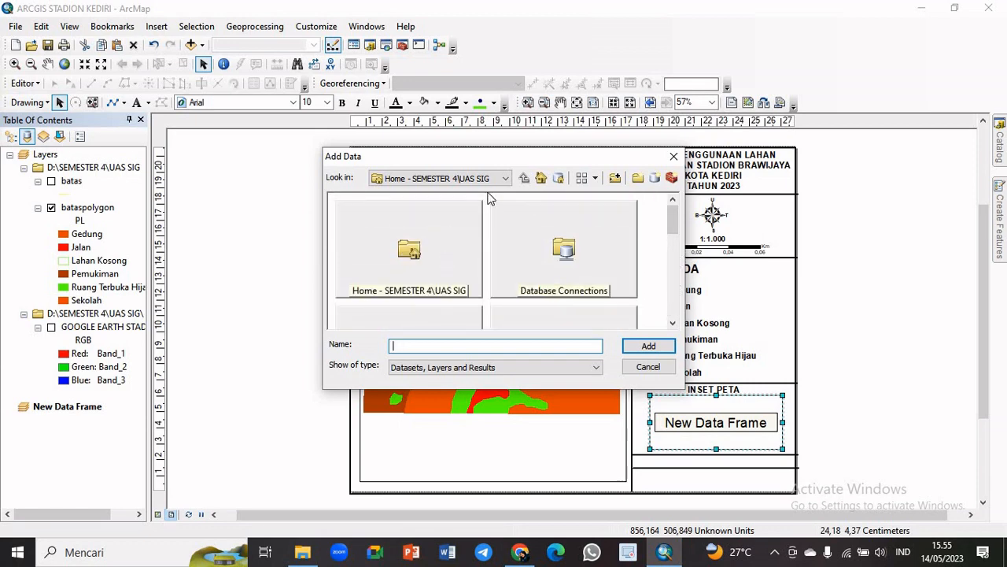
{"action": "double_click", "coordinate": [425, 258]}
{"action": "left_click", "coordinate": [425, 256]}
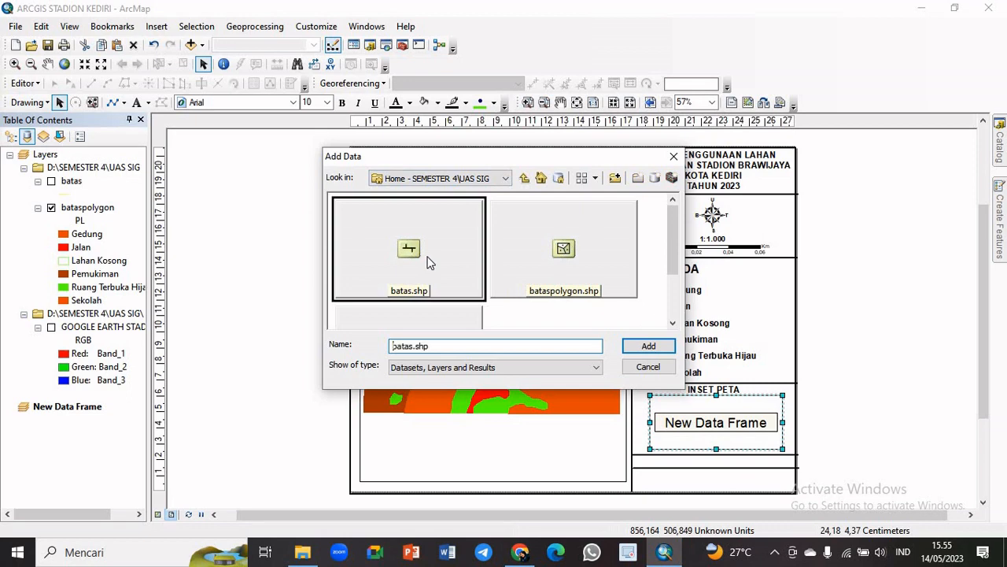
{"action": "left_click_drag", "start_coordinate": [675, 246], "coordinate": [713, 383]}
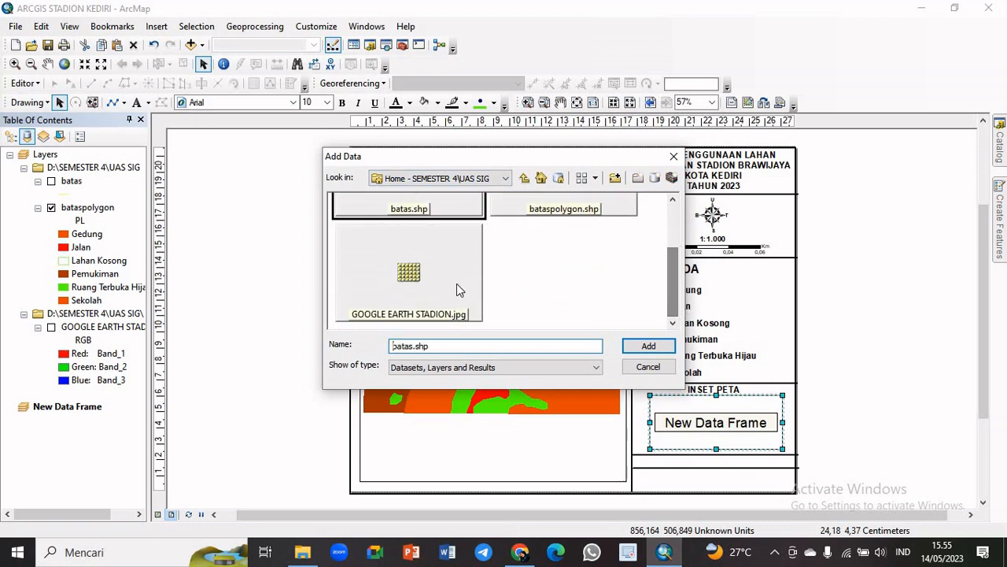
{"action": "left_click", "coordinate": [420, 291]}
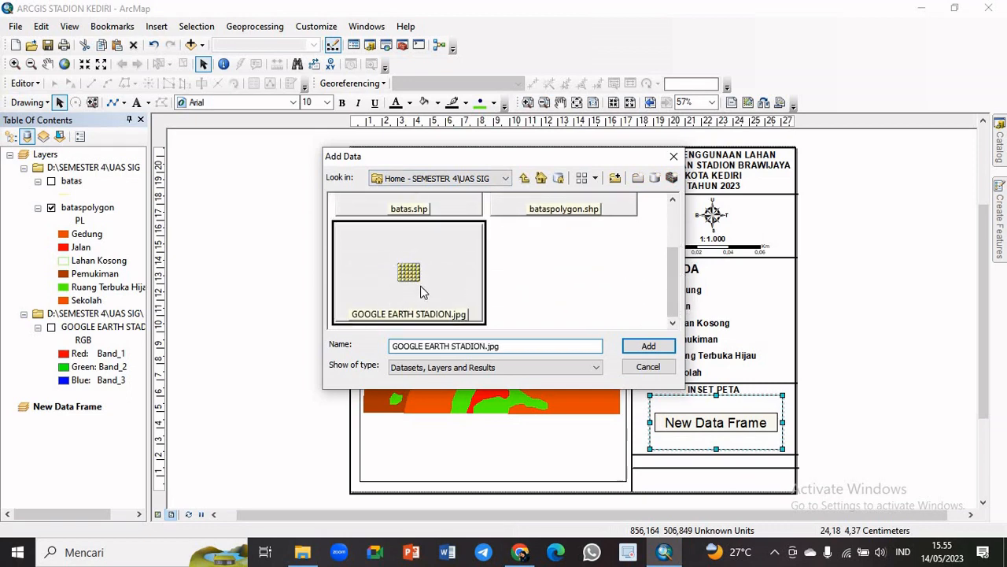
{"action": "left_click", "coordinate": [666, 349]}
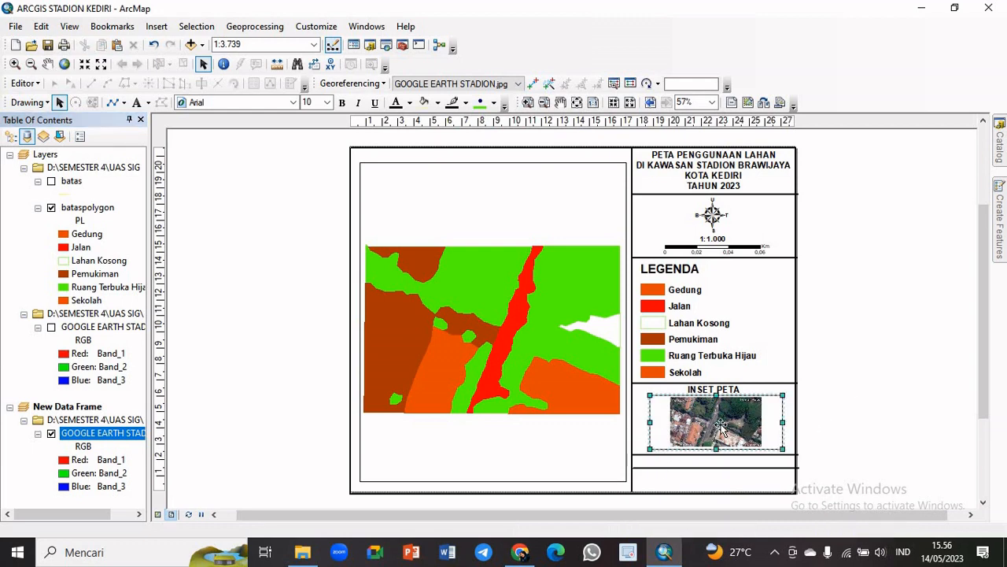
Set the inset data frame's map scale to 1:2.000
{"action": "left_click", "coordinate": [251, 45]}
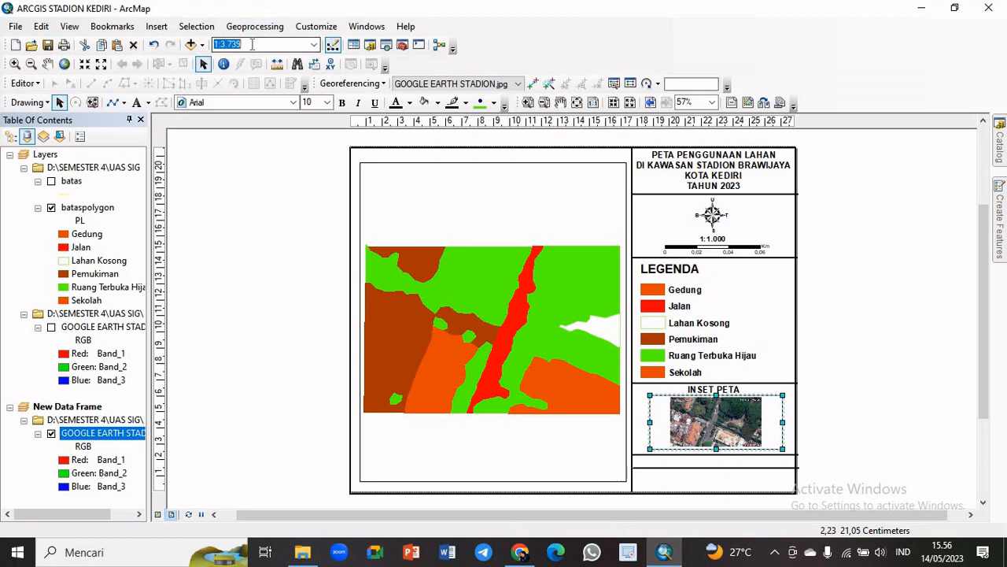
{"action": "type", "text": "2"}
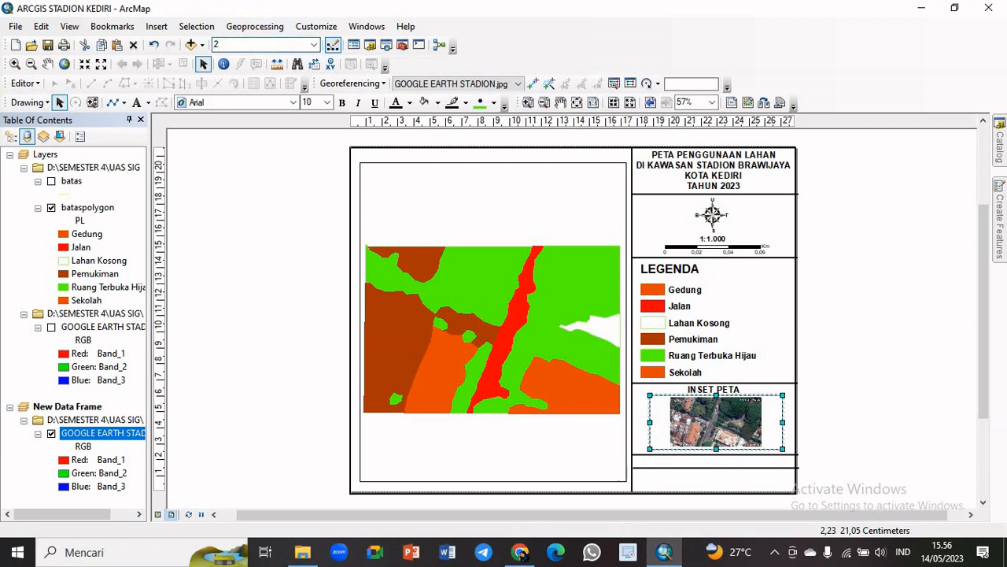
{"action": "type", "text": "000"}
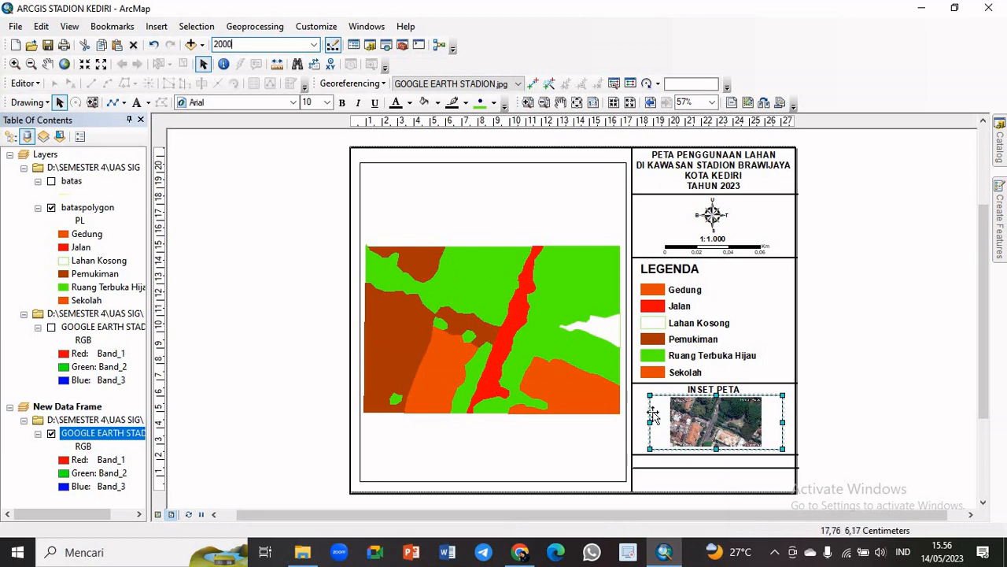
{"action": "key", "text": "Return"}
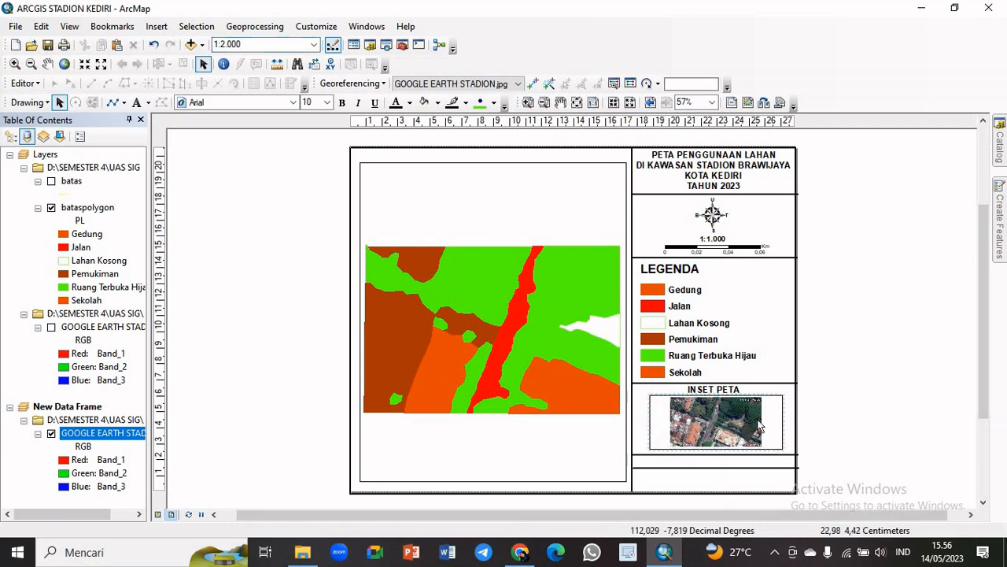
{"action": "left_click", "coordinate": [285, 48]}
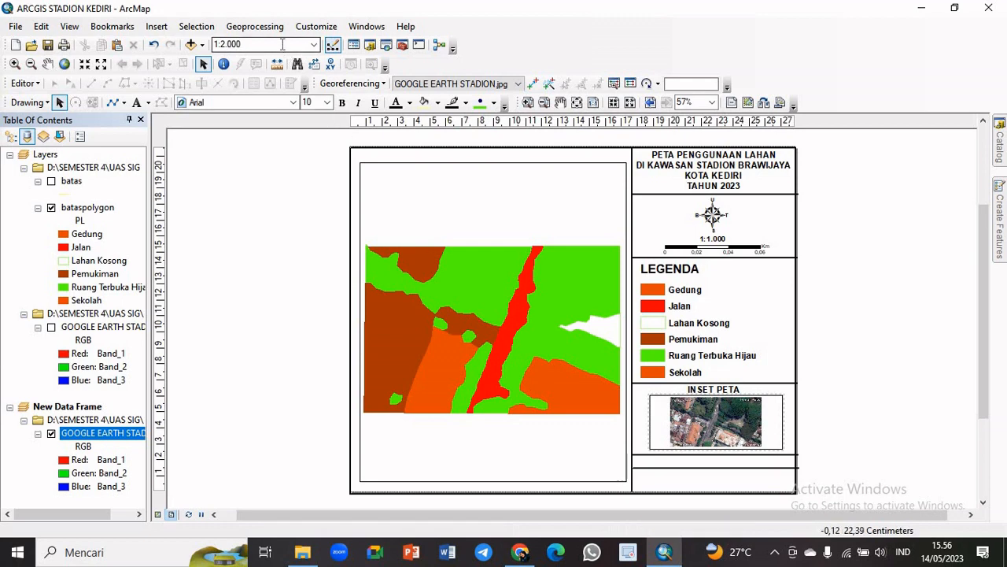
{"action": "type", "text": "2"}
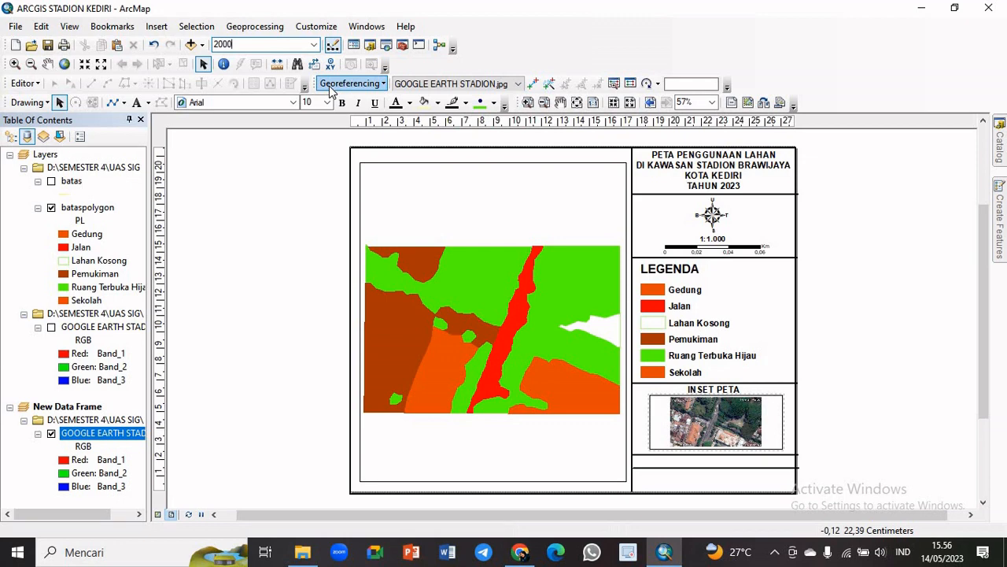
{"action": "key", "text": "Return"}
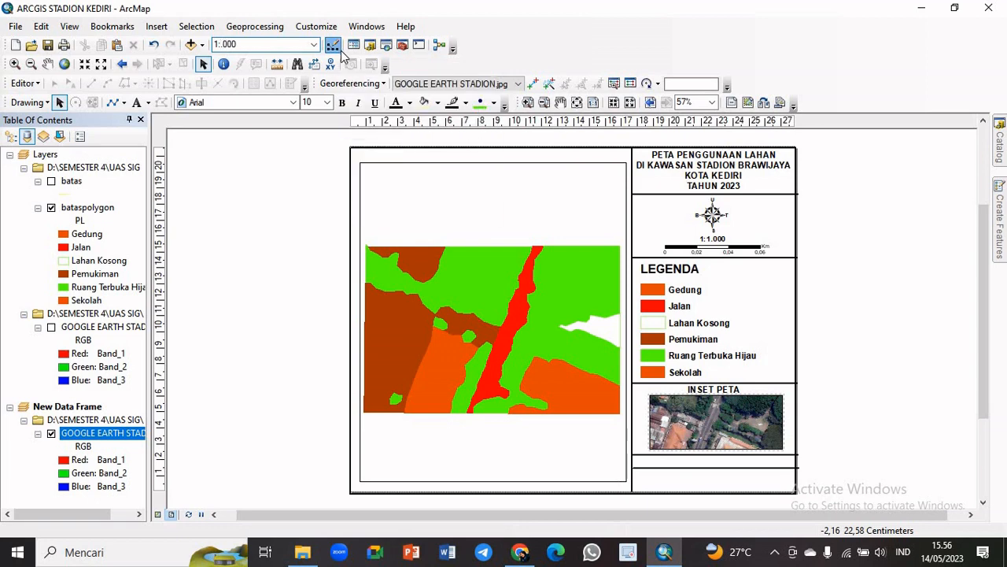
Change the inset data frame's map scale to 1:2.500
{"action": "type", "text": "2"}
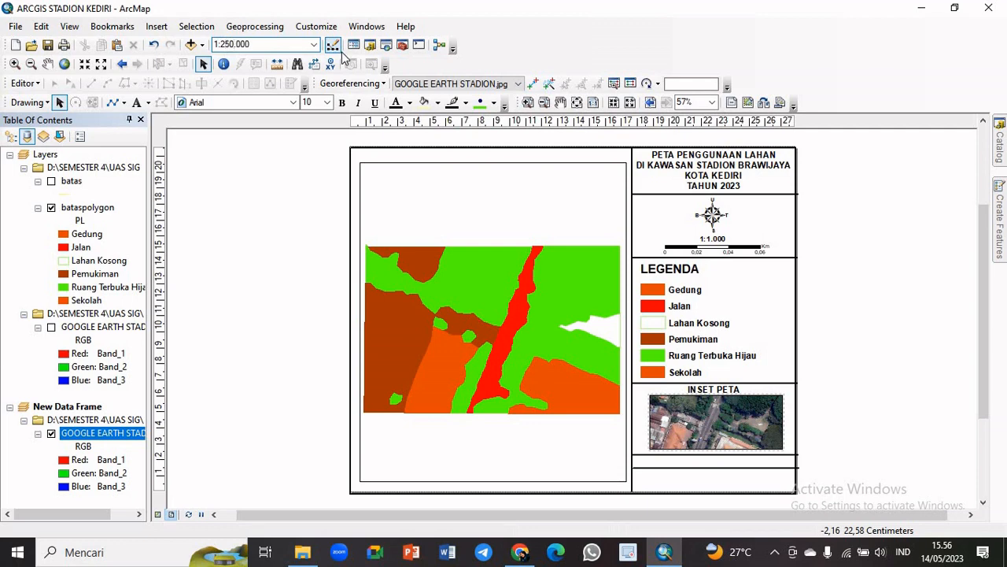
{"action": "type", "text": "5"}
{"action": "key", "text": "Return"}
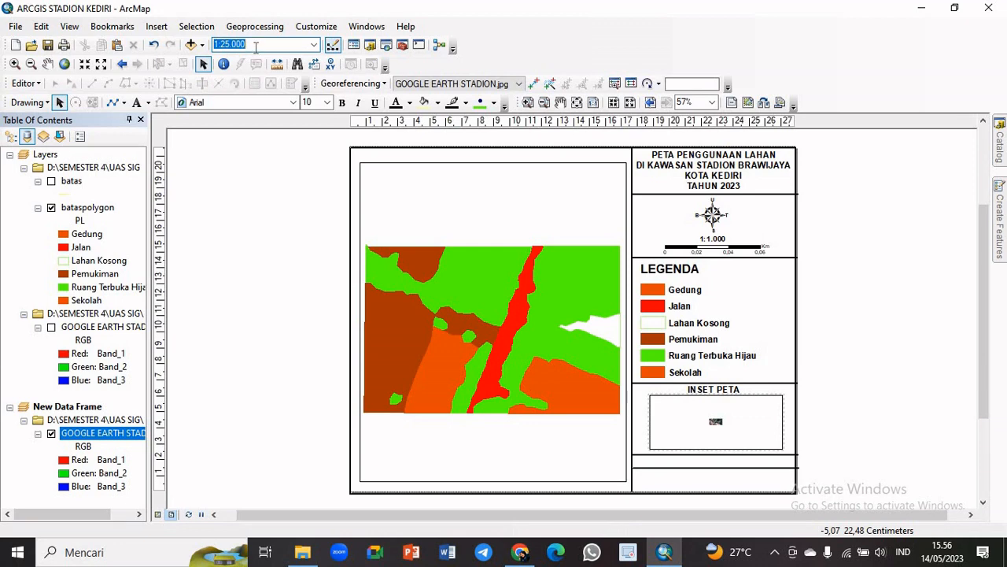
{"action": "key", "text": "Return"}
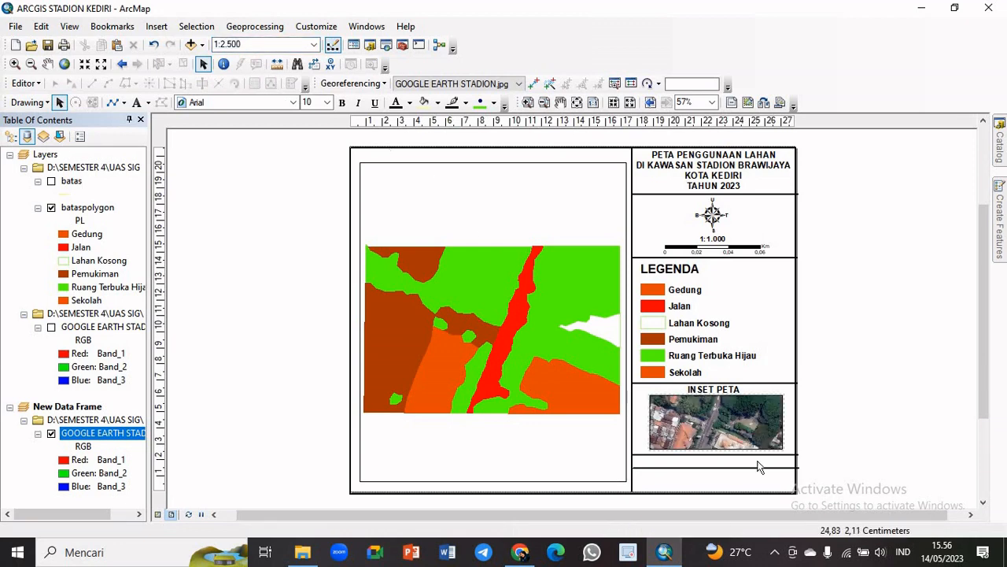
Pan the satellite image slightly within the inset data frame
{"action": "left_click", "coordinate": [715, 426]}
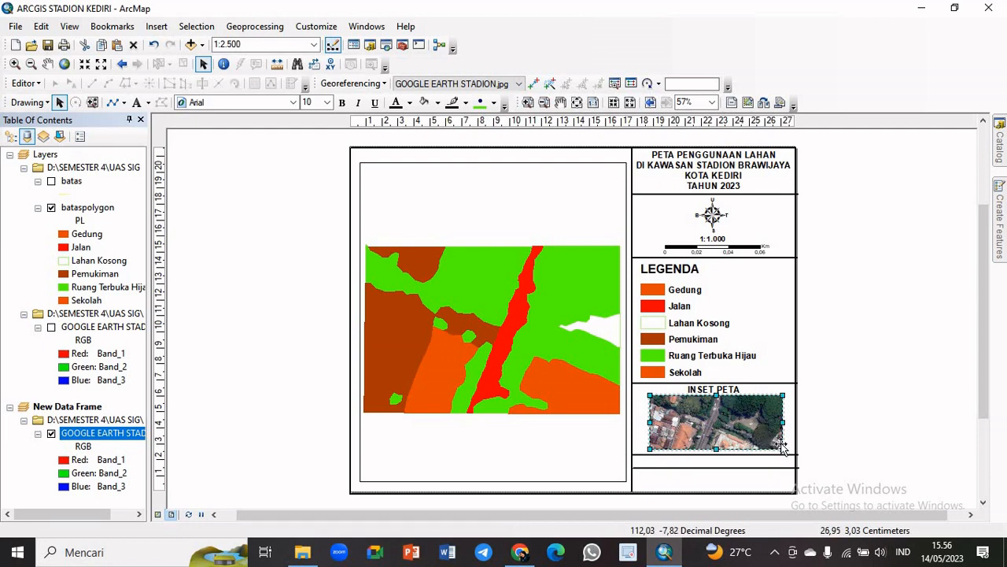
{"action": "left_click", "coordinate": [47, 64]}
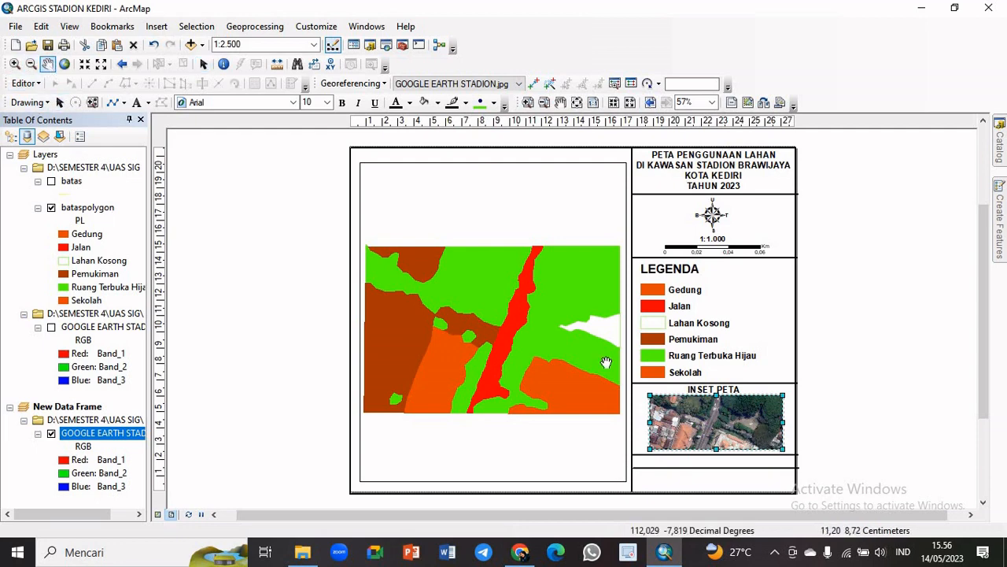
{"action": "mouse_move", "coordinate": [686, 428]}
{"action": "left_mouse_down"}
{"action": "mouse_move", "coordinate": [720, 426]}
{"action": "mouse_move", "coordinate": [677, 429]}
{"action": "left_mouse_up"}
{"action": "left_click_drag", "start_coordinate": [742, 430], "coordinate": [737, 424]}
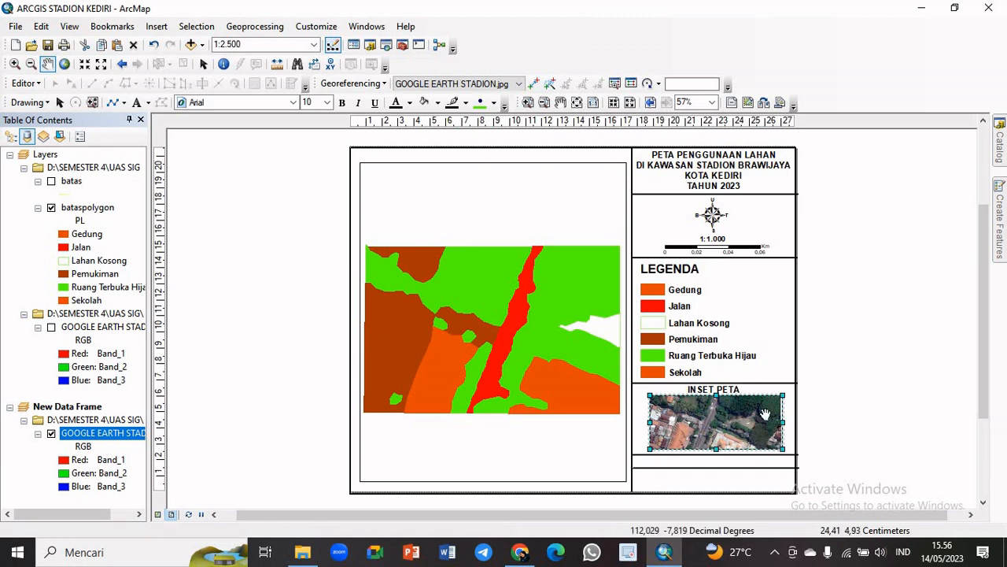
Narrow the inset data frame and centre it horizontally beneath the INSET PETA heading
{"action": "left_click", "coordinate": [60, 102]}
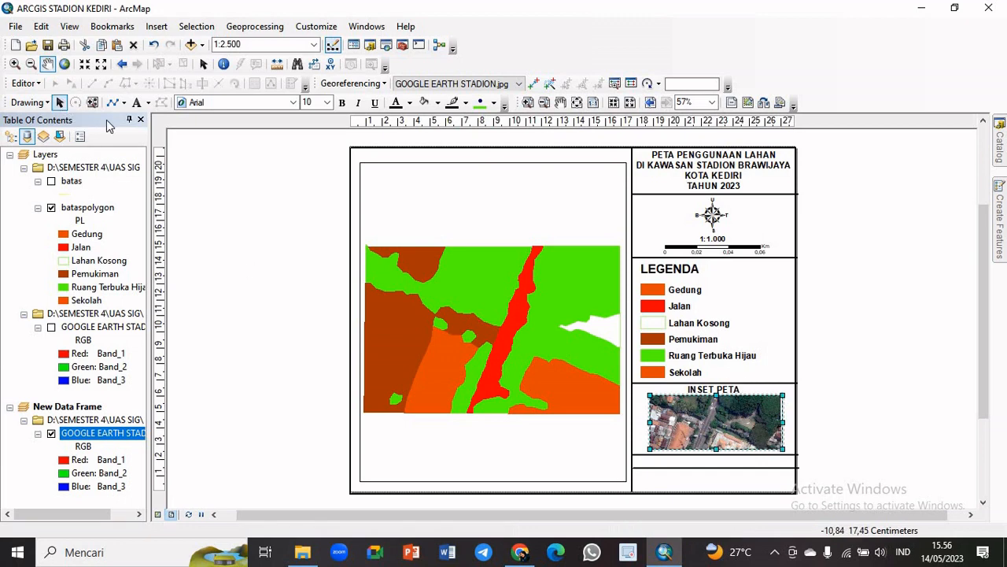
{"action": "left_click_drag", "start_coordinate": [784, 394], "coordinate": [755, 397]}
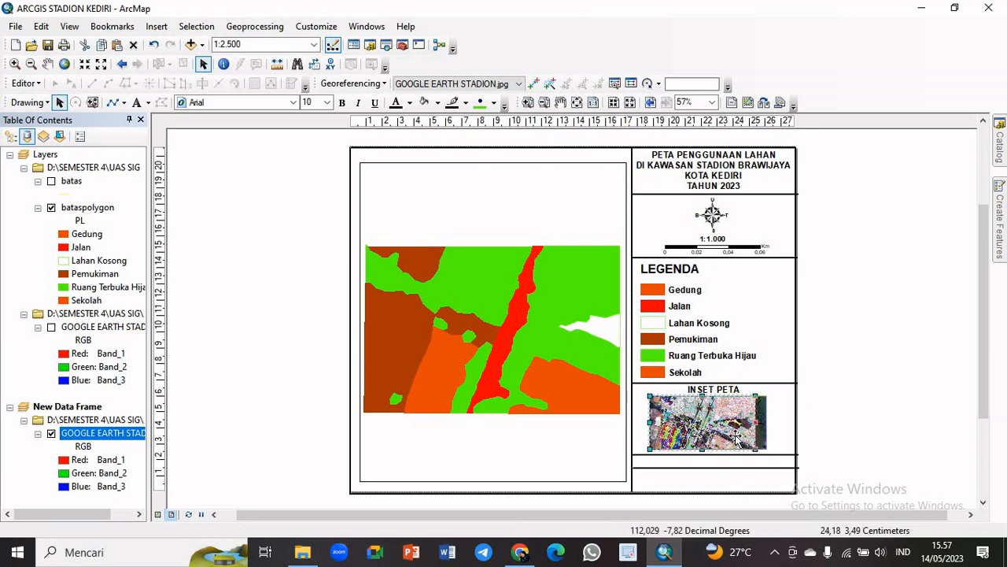
{"action": "left_click_drag", "start_coordinate": [735, 437], "coordinate": [747, 438]}
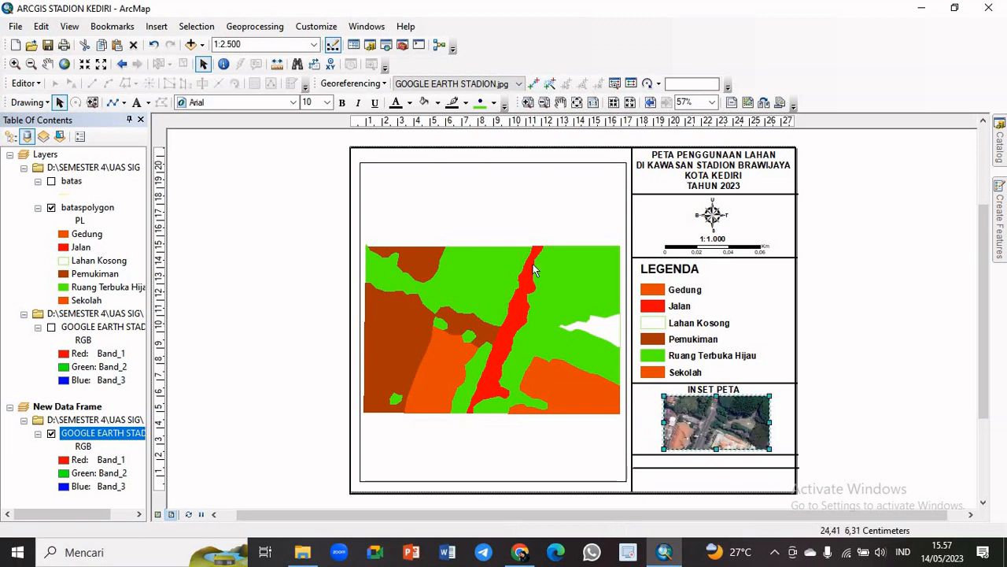
Set the narrowed inset data frame's map scale to 1:3.000
{"action": "left_click", "coordinate": [230, 43]}
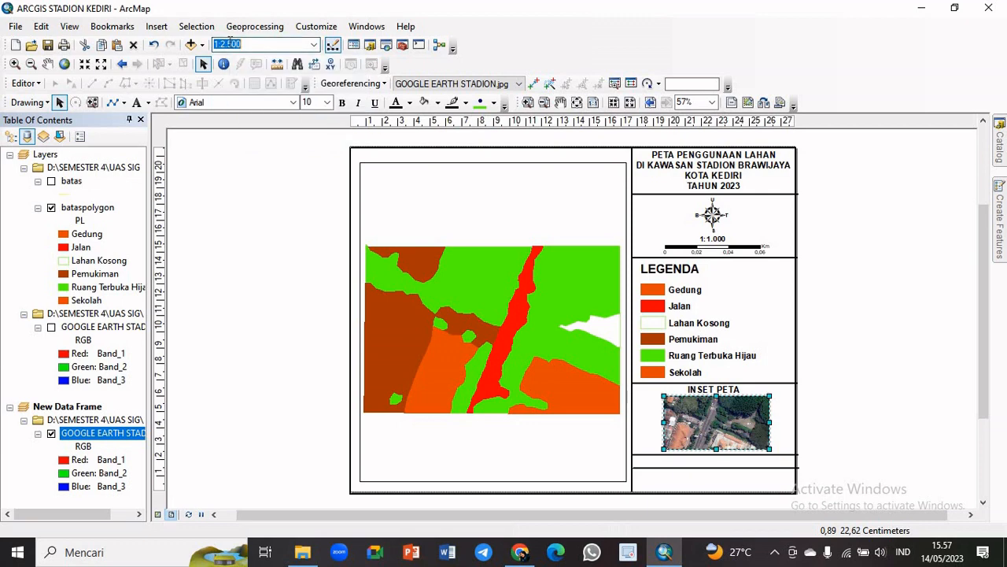
{"action": "left_click", "coordinate": [232, 45]}
{"action": "key", "text": "Return"}
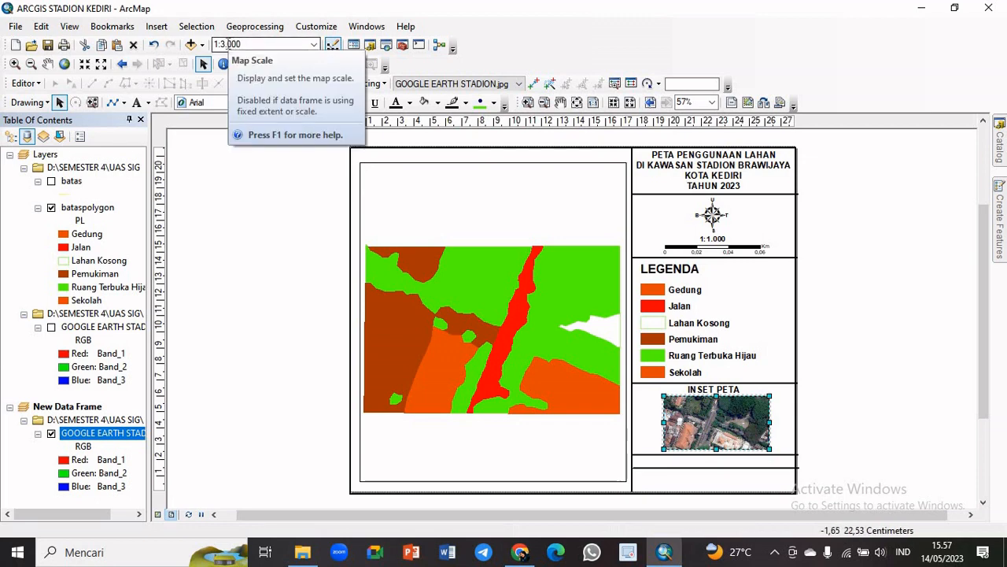
Try a map scale of 1:3.500 for the inset data frame, and return it to 1:3.000
{"action": "left_click", "coordinate": [232, 45]}
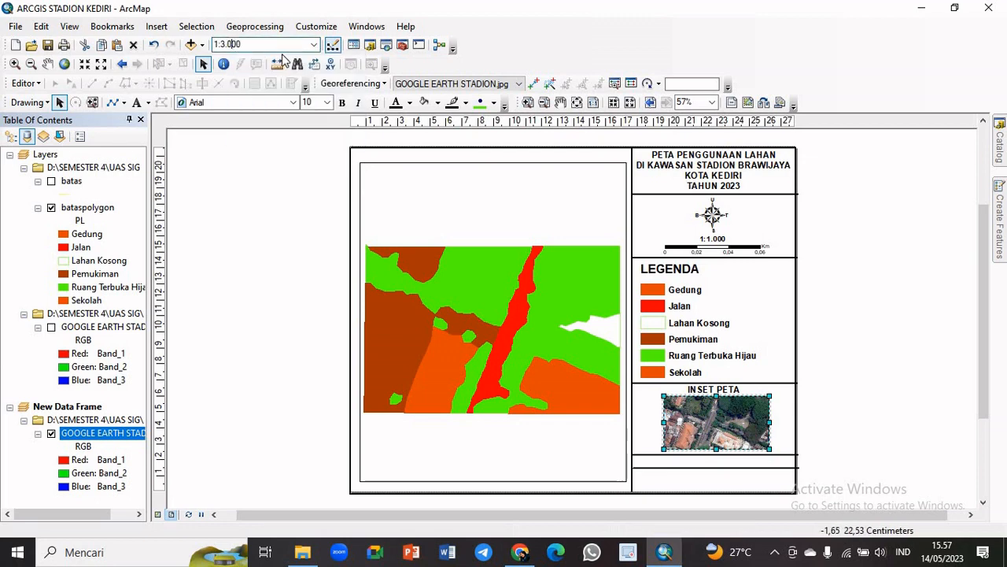
{"action": "type", "text": "5"}
{"action": "key", "text": "Return"}
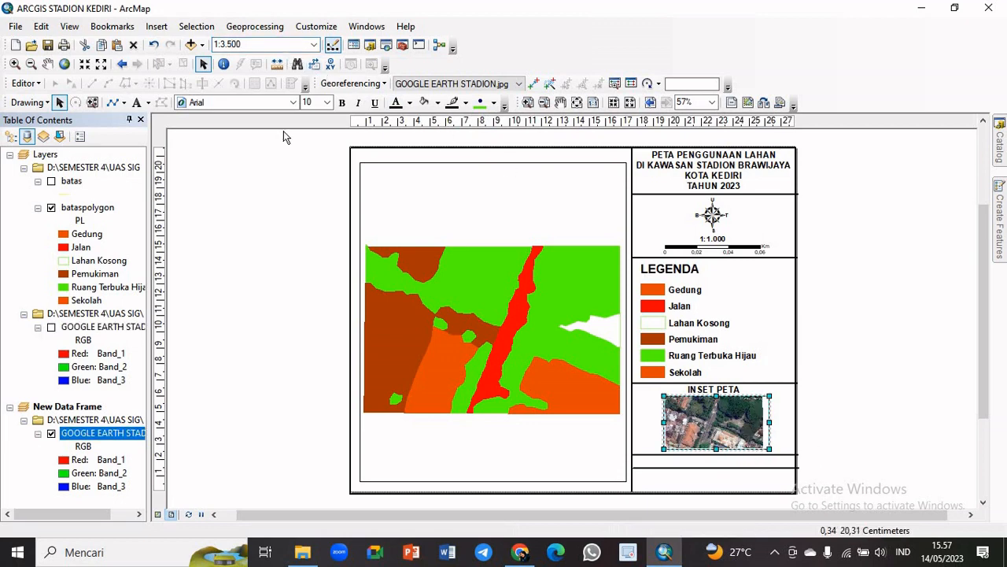
{"action": "left_click", "coordinate": [233, 45]}
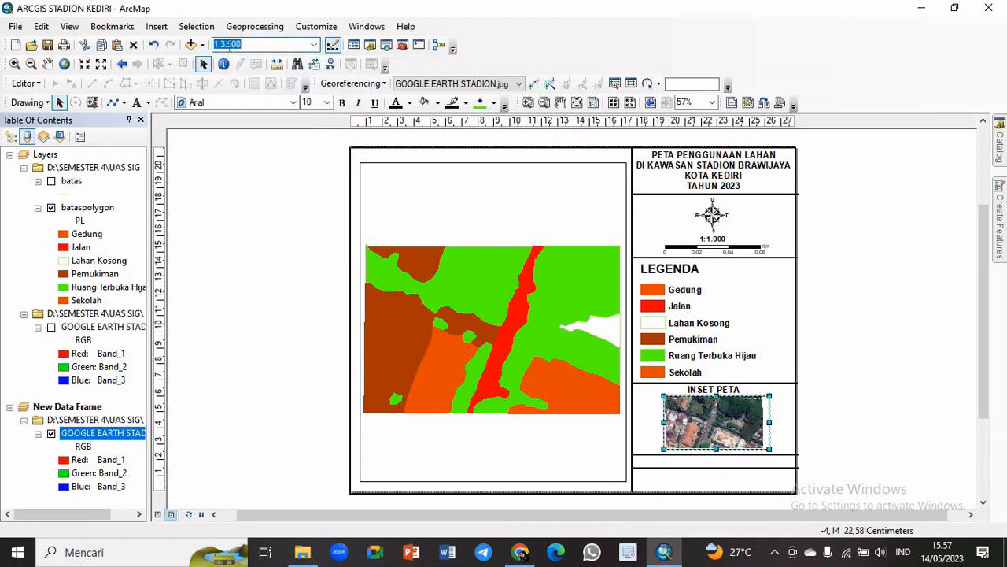
{"action": "left_click", "coordinate": [235, 45]}
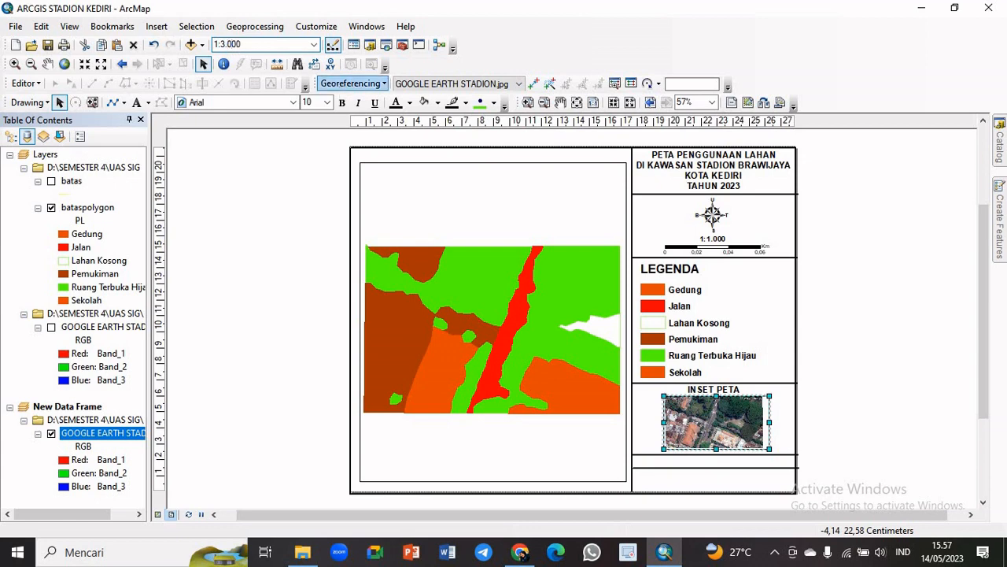
{"action": "key", "text": "Return"}
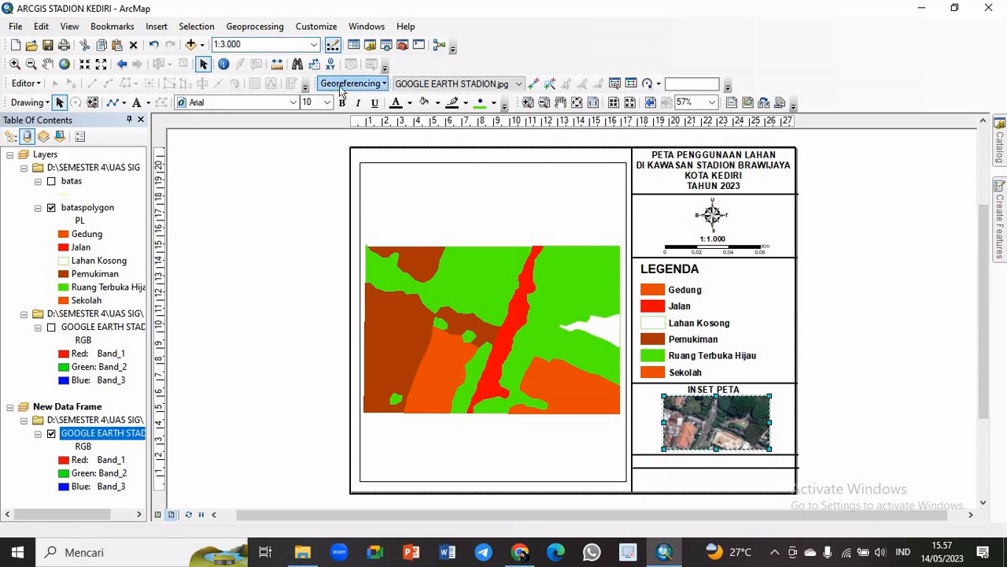
Copy the batas layer from the Layers data frame and paste it into New Data Frame
{"action": "left_click", "coordinate": [917, 415]}
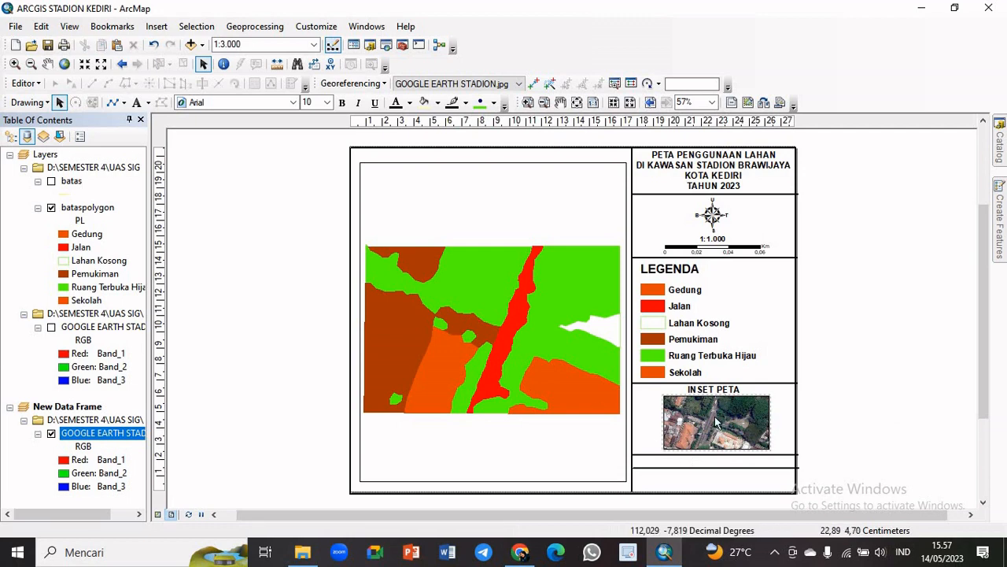
{"action": "left_click", "coordinate": [76, 183]}
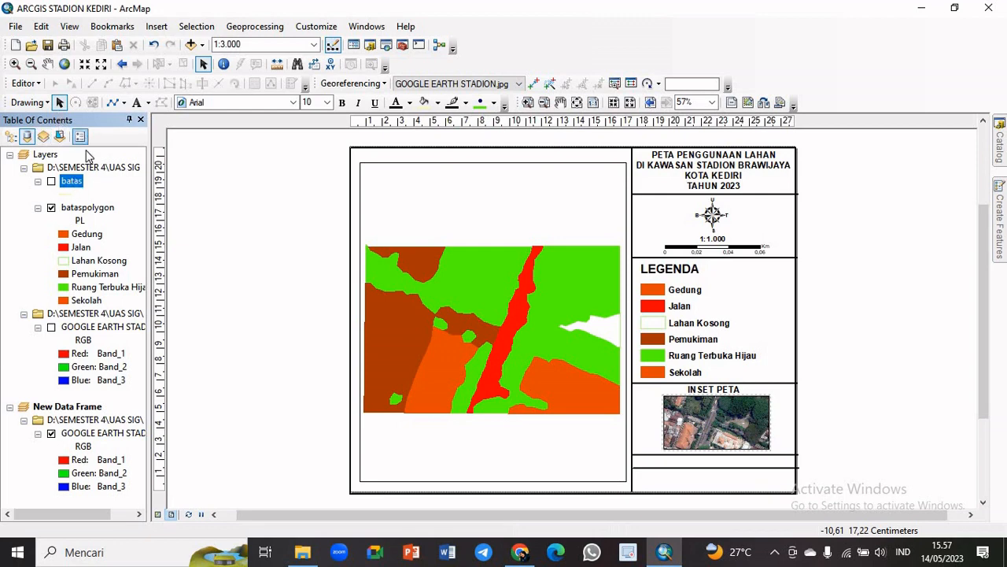
{"action": "right_click", "coordinate": [75, 186]}
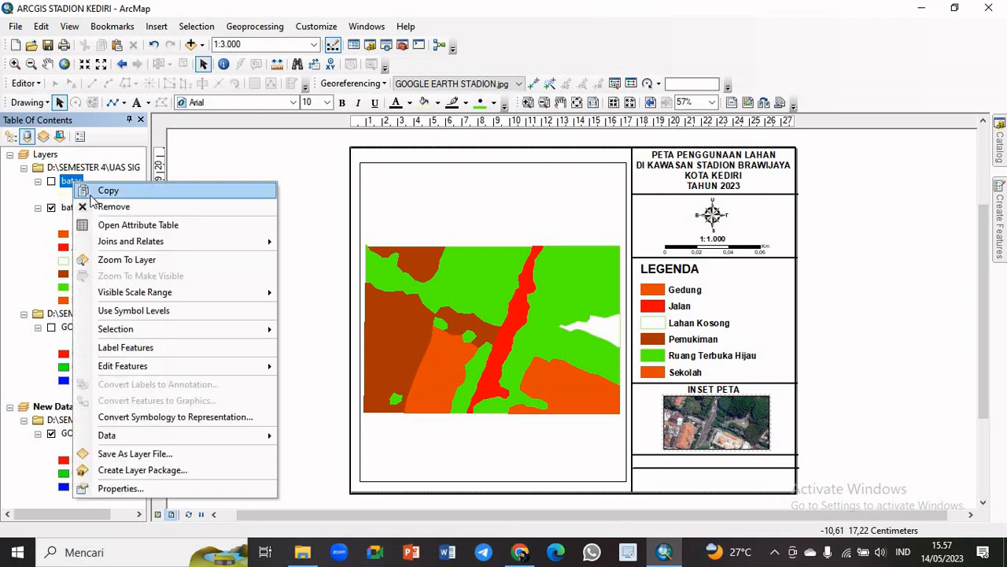
{"action": "left_click", "coordinate": [100, 193]}
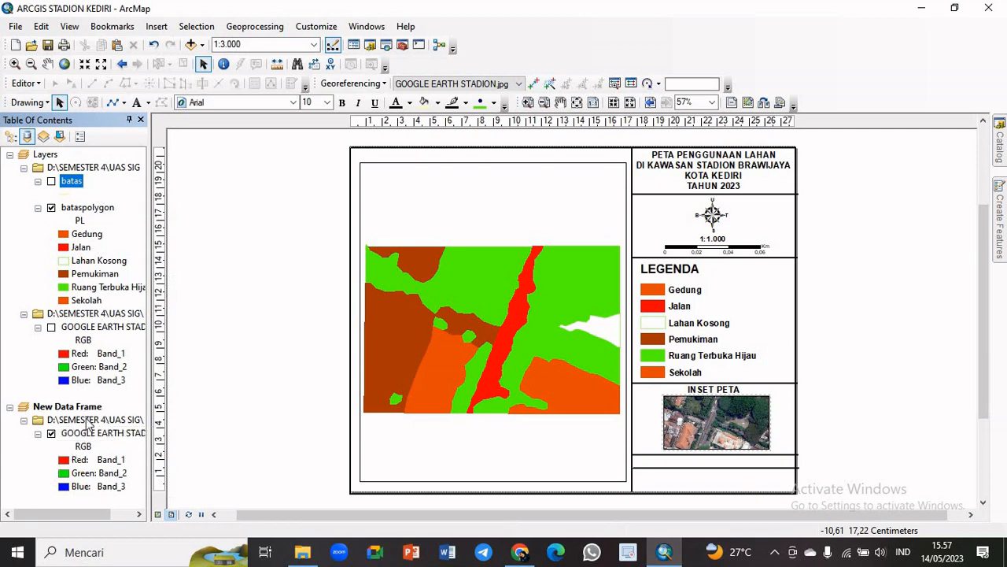
{"action": "right_click", "coordinate": [46, 479]}
{"action": "left_click", "coordinate": [23, 485]}
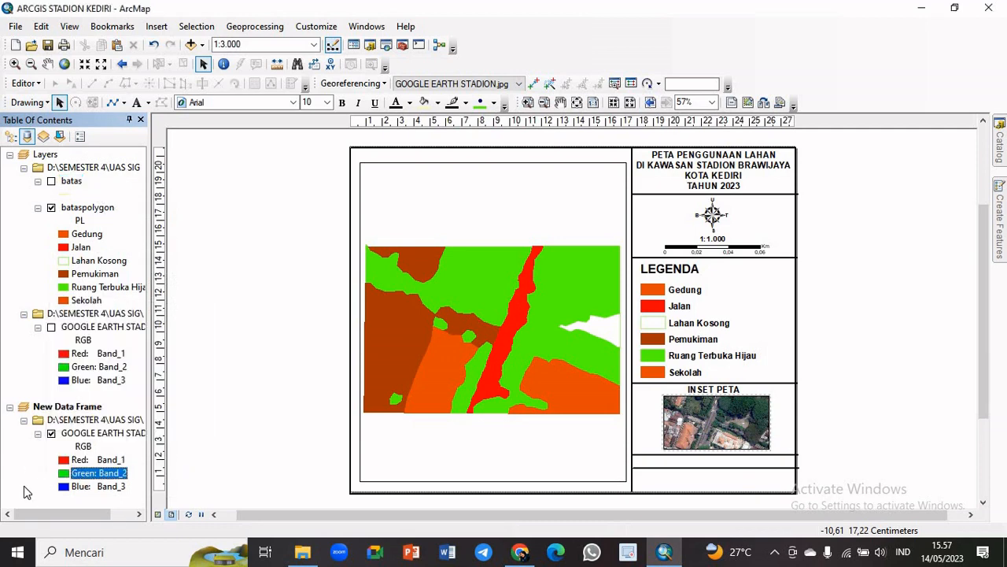
{"action": "right_click", "coordinate": [24, 486]}
{"action": "left_click", "coordinate": [48, 502]}
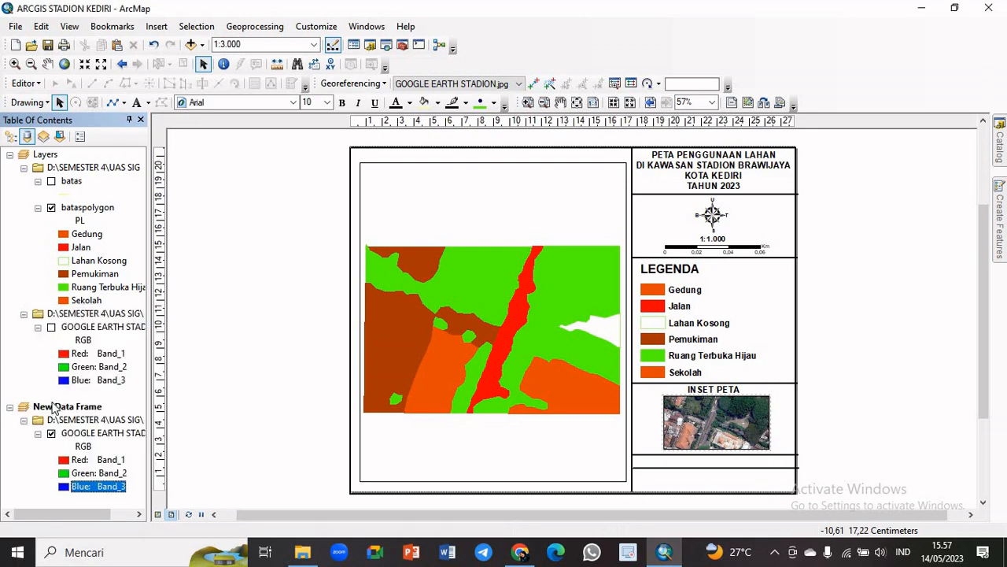
{"action": "right_click", "coordinate": [54, 407]}
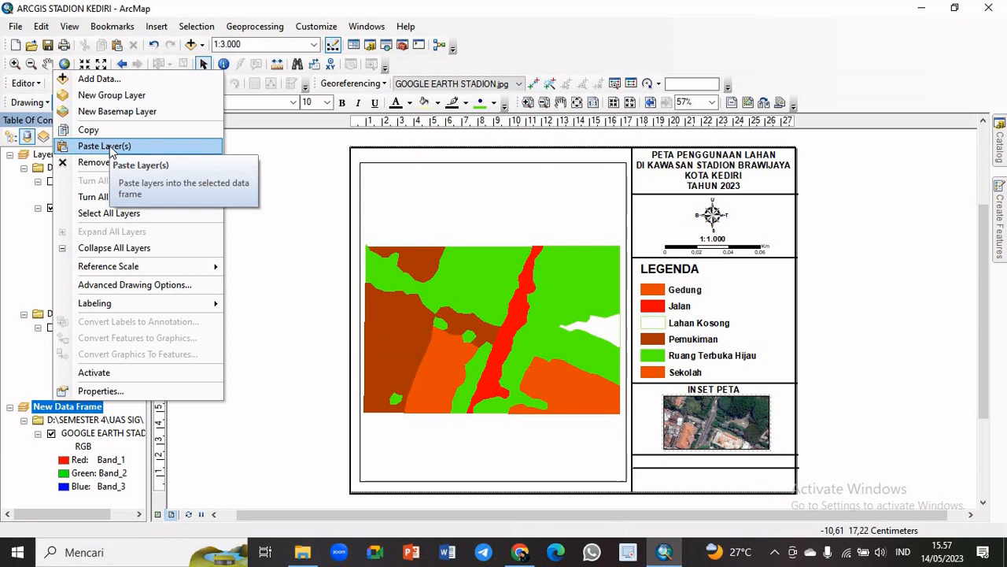
{"action": "left_click", "coordinate": [110, 147]}
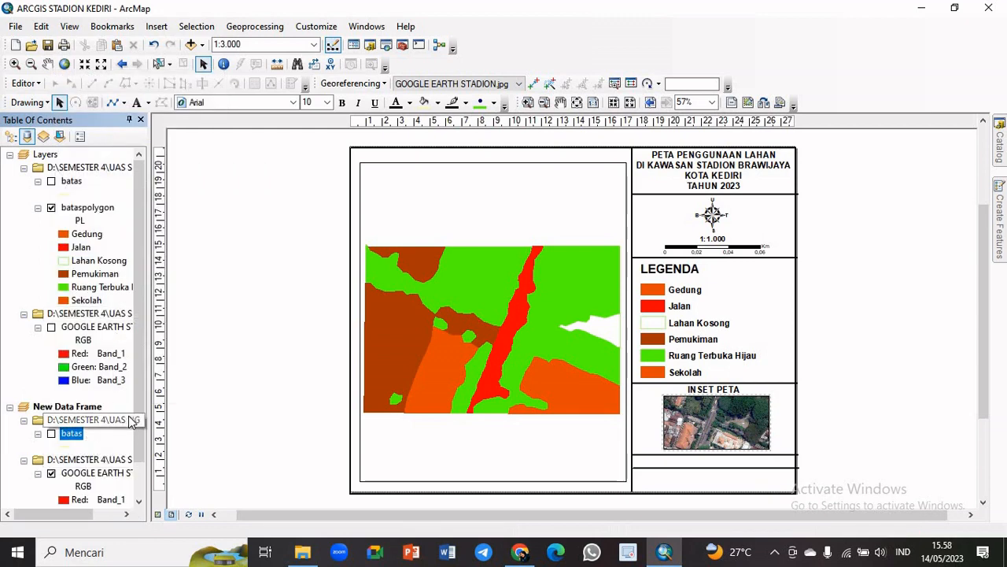
Make the pasted batas layer visible in the inset data frame and set the inset's map scale to 1:3.500
{"action": "scroll", "coordinate": [131, 423], "scroll_direction": "down", "scroll_amount": 1}
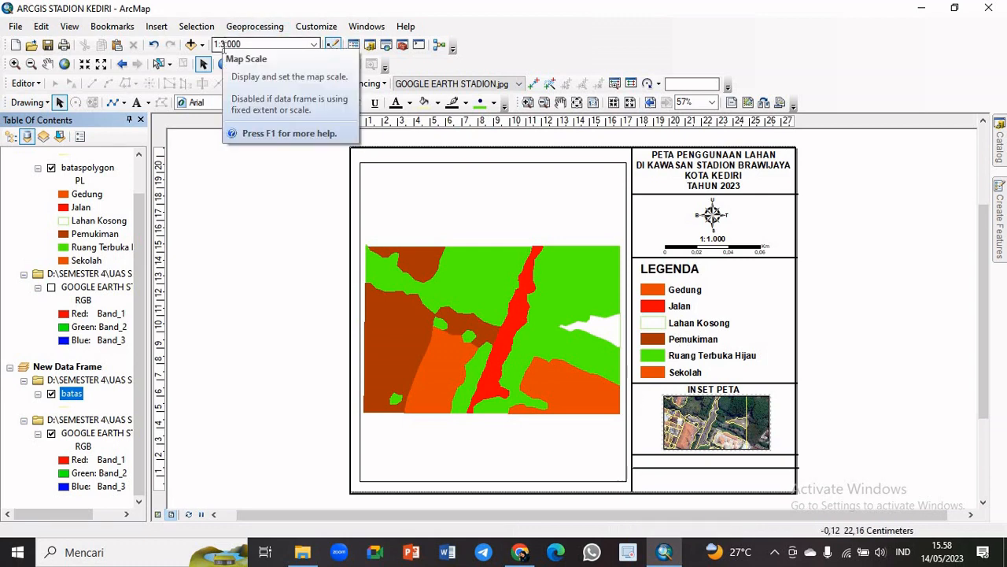
{"action": "left_click", "coordinate": [228, 44]}
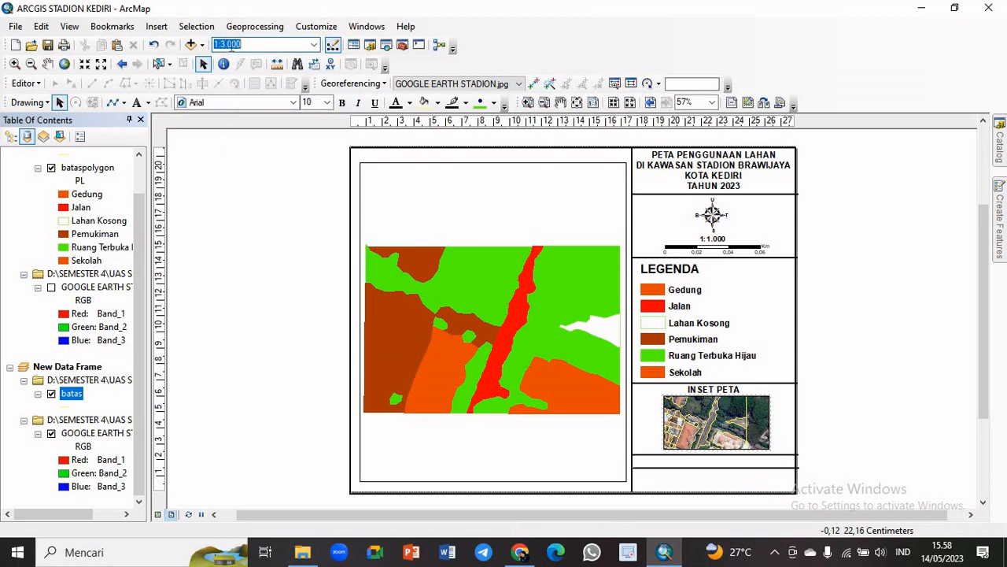
{"action": "left_click", "coordinate": [234, 44]}
{"action": "key", "text": "Return"}
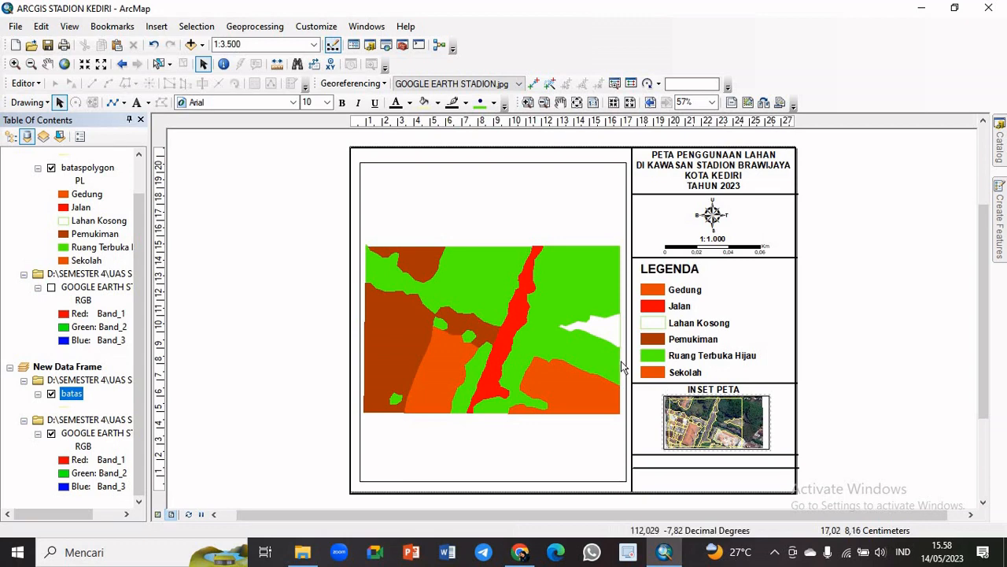
Add a text element beside the layout page reading "Sumber: Google Earth Kota Kediri 2023"
{"action": "left_click", "coordinate": [136, 105]}
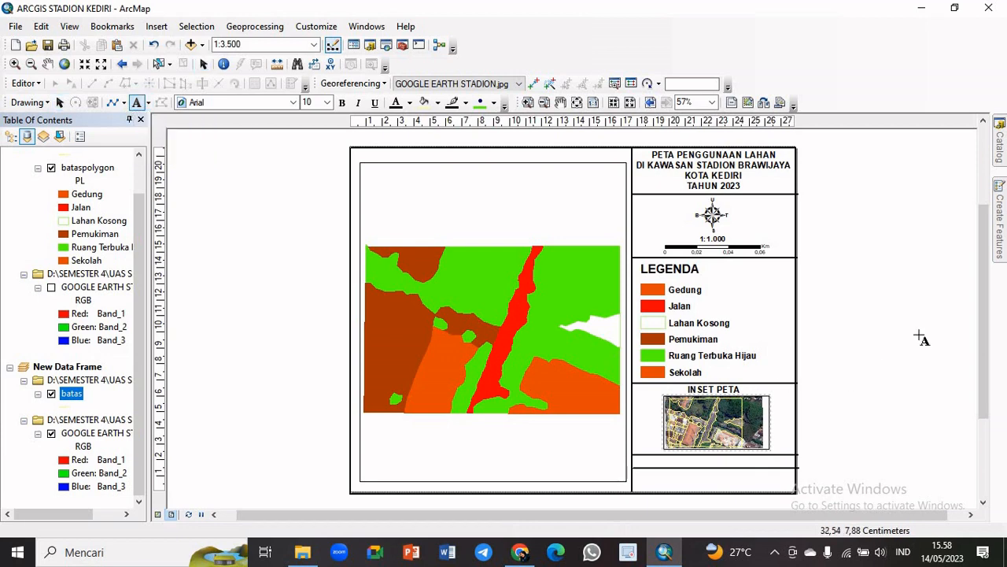
{"action": "left_click", "coordinate": [861, 328]}
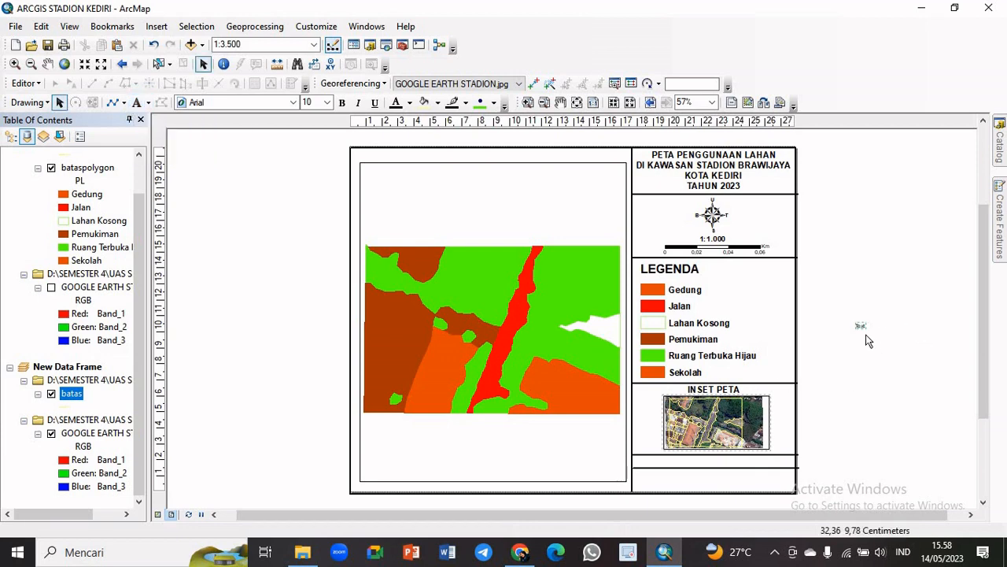
{"action": "double_click", "coordinate": [861, 327]}
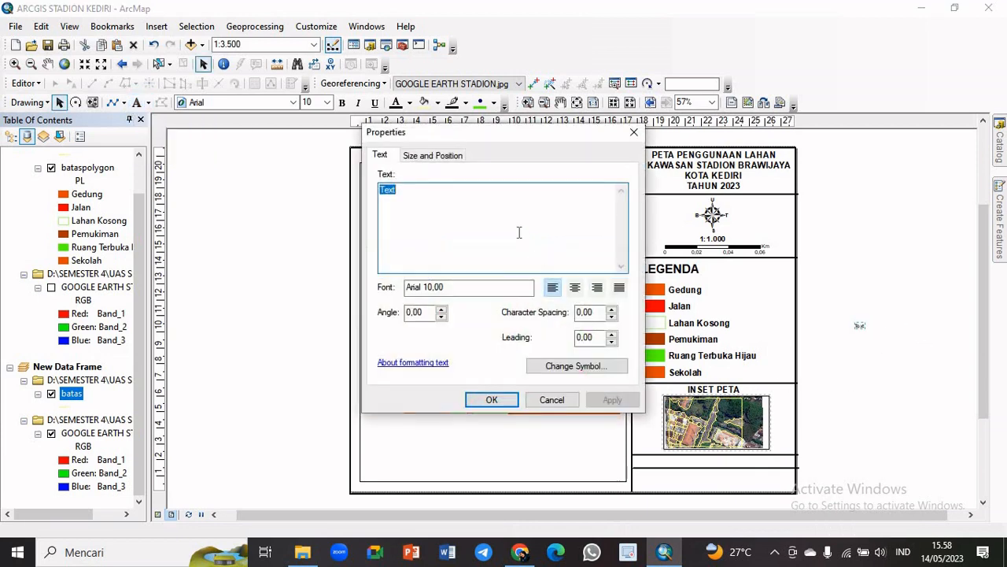
{"action": "type", "text": "Sumbe"}
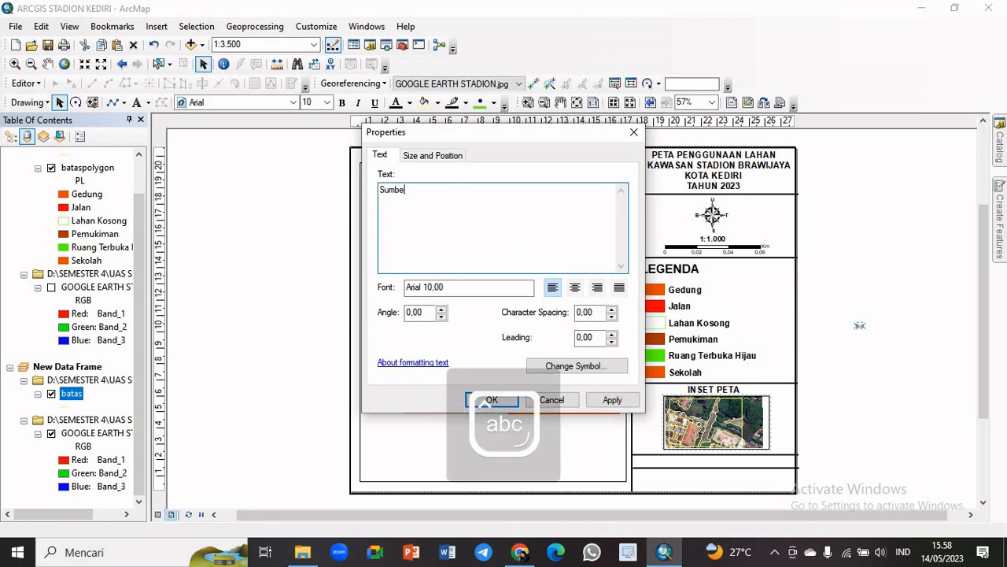
{"action": "type", "text": "r: Google Earth Kota "}
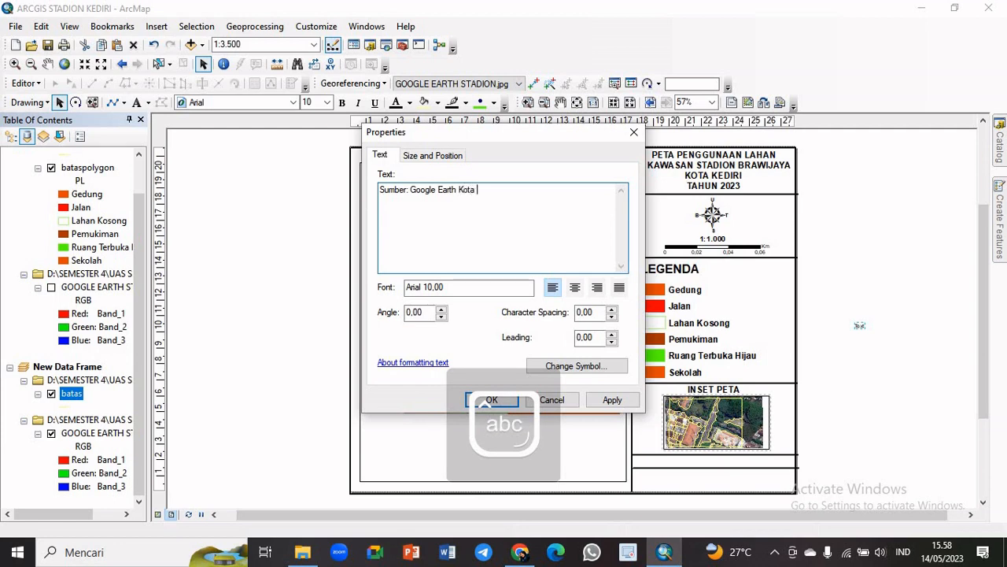
{"action": "type", "text": "Kediri 2023"}
{"action": "left_click", "coordinate": [486, 400]}
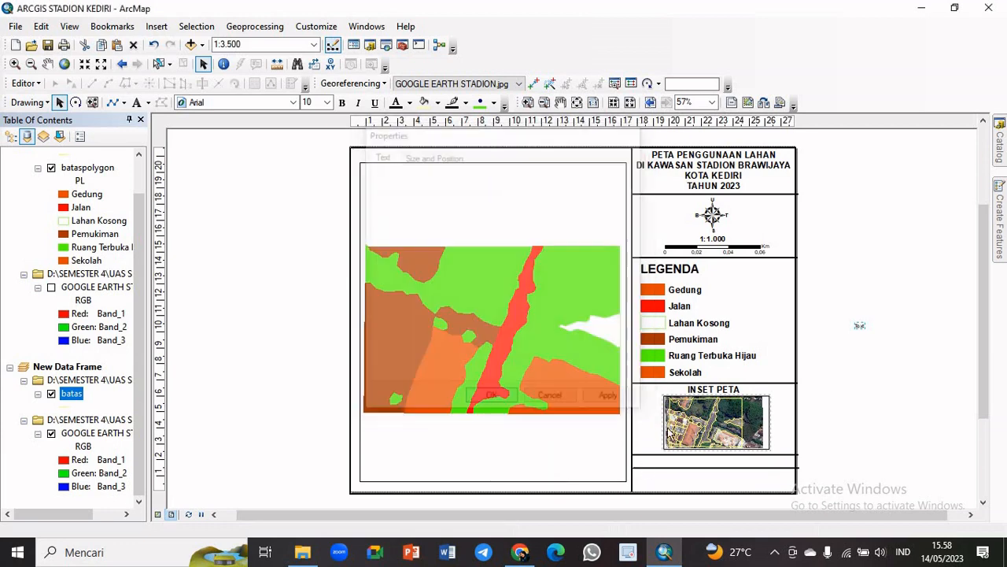
Place the source text in the narrow box below the inset map and format it as bold, size 12
{"action": "left_click_drag", "start_coordinate": [916, 331], "coordinate": [713, 460]}
{"action": "left_click", "coordinate": [326, 102]}
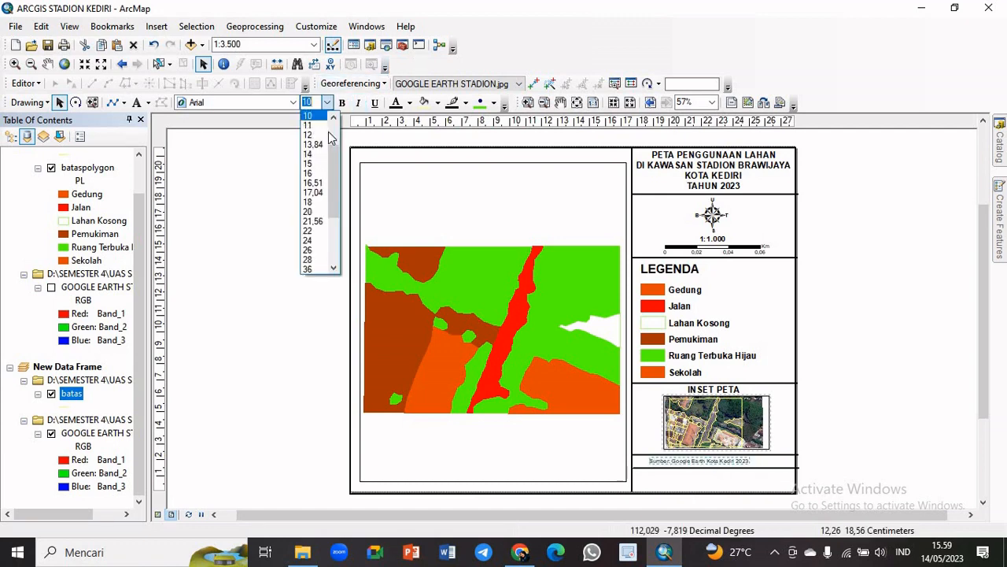
{"action": "left_click", "coordinate": [310, 135]}
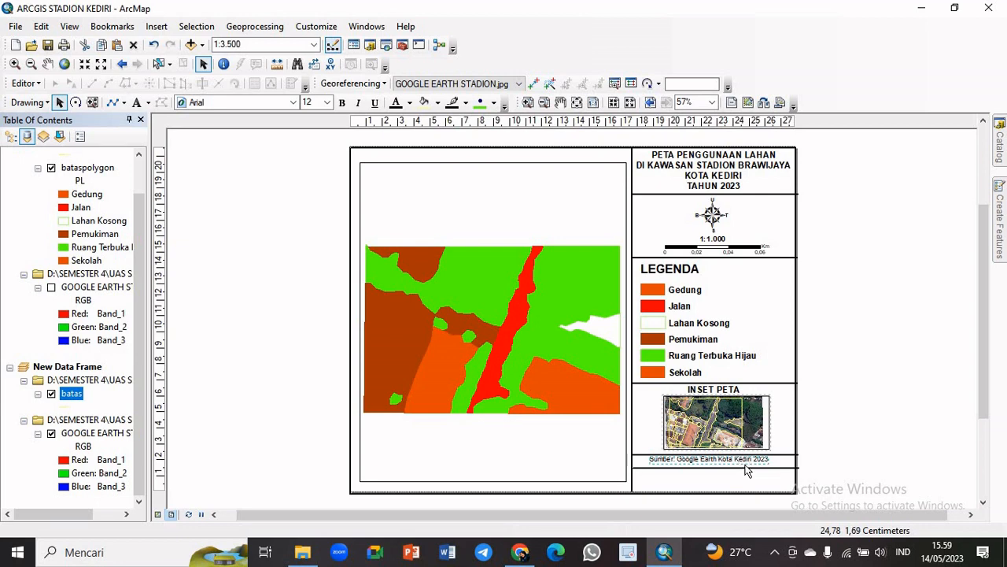
{"action": "left_click", "coordinate": [341, 102]}
{"action": "left_click_drag", "start_coordinate": [737, 463], "coordinate": [740, 465]}
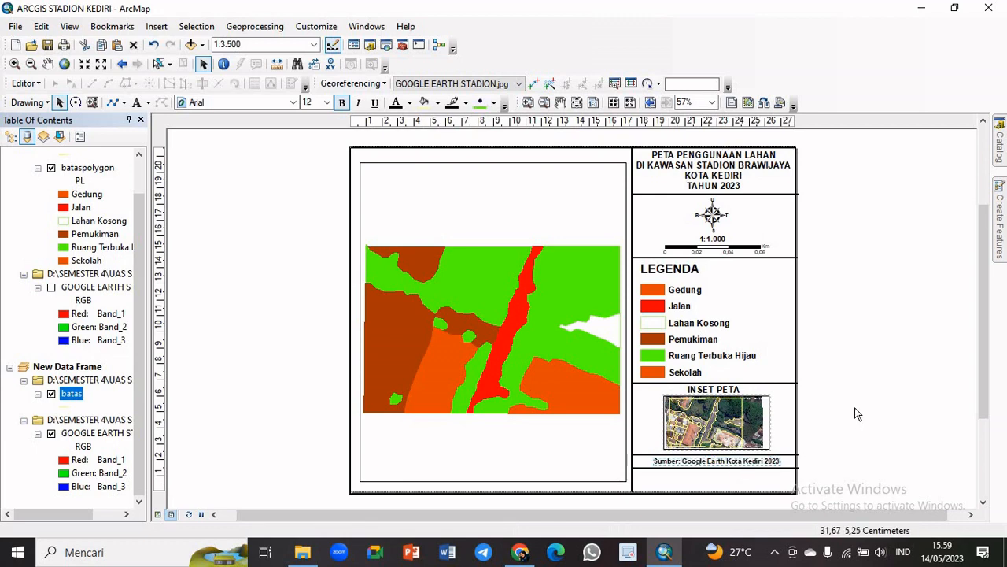
{"action": "left_click", "coordinate": [842, 439]}
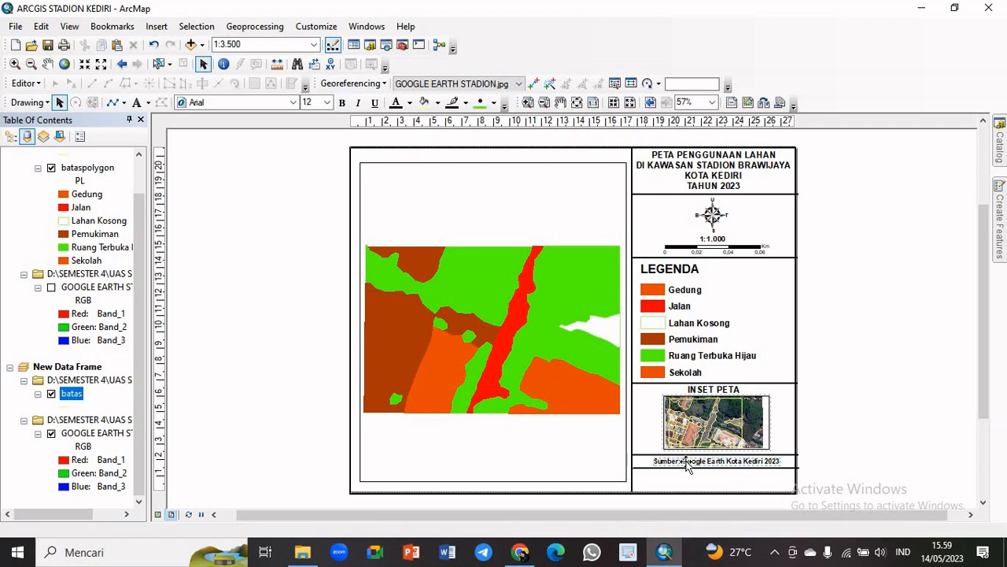
Set the source text's font size to 13 and centre it within its box
{"action": "left_click", "coordinate": [318, 103]}
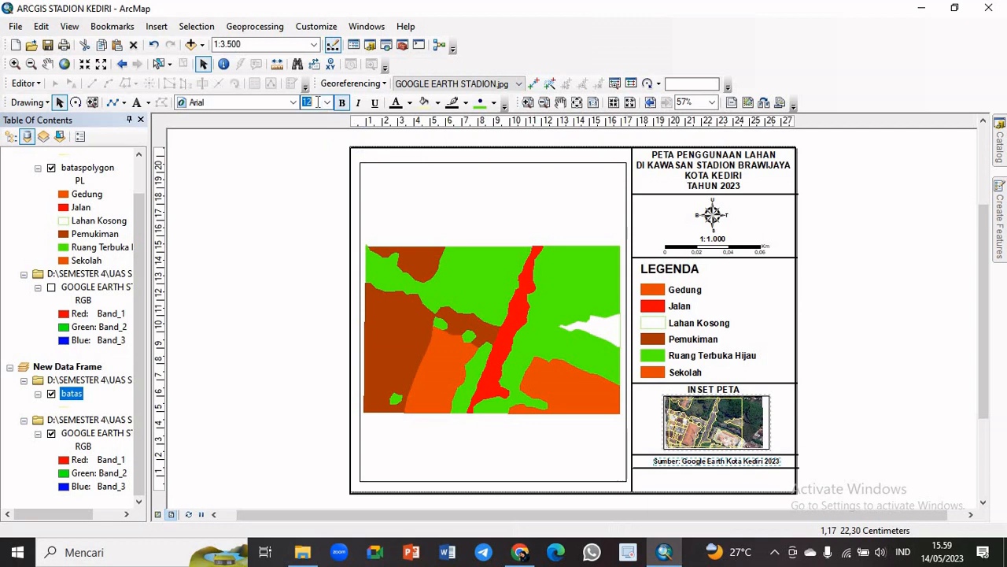
{"action": "left_click", "coordinate": [318, 102]}
{"action": "key", "text": "Return"}
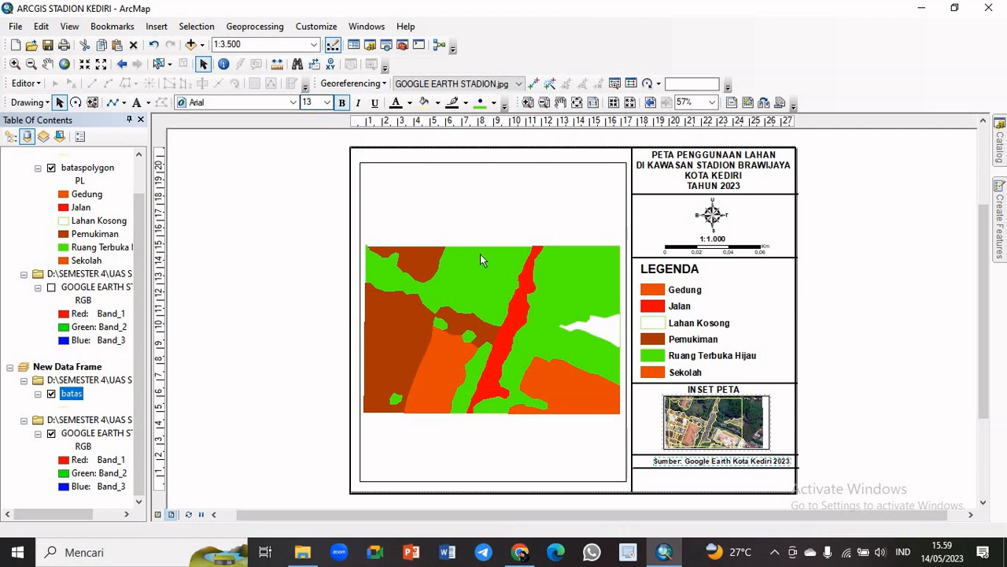
{"action": "left_click_drag", "start_coordinate": [757, 461], "coordinate": [757, 466]}
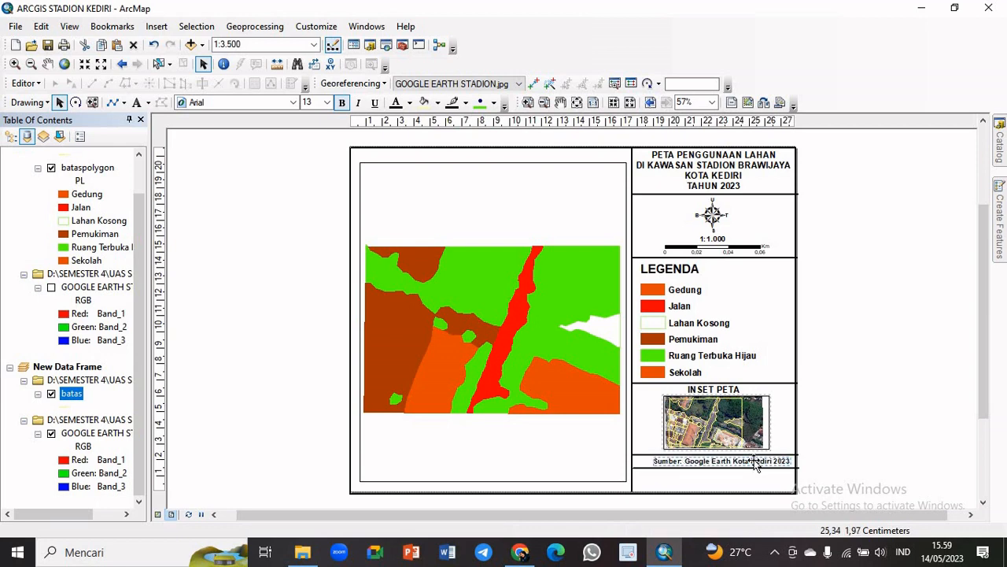
{"action": "left_click", "coordinate": [843, 432]}
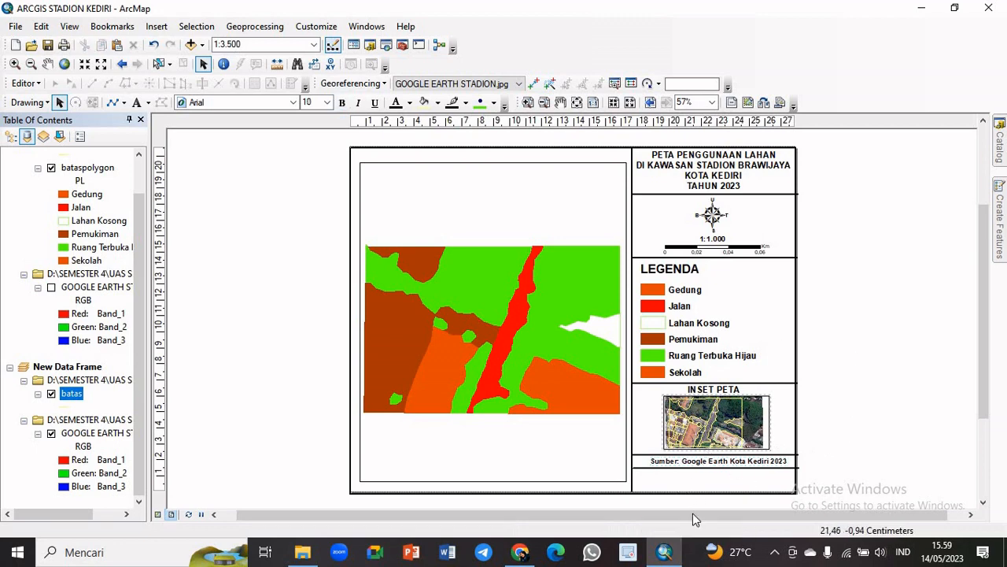
Add a two-line text element beside the page, labelled NAMA and NIM, with the author's full name and student number
{"action": "left_click", "coordinate": [136, 103]}
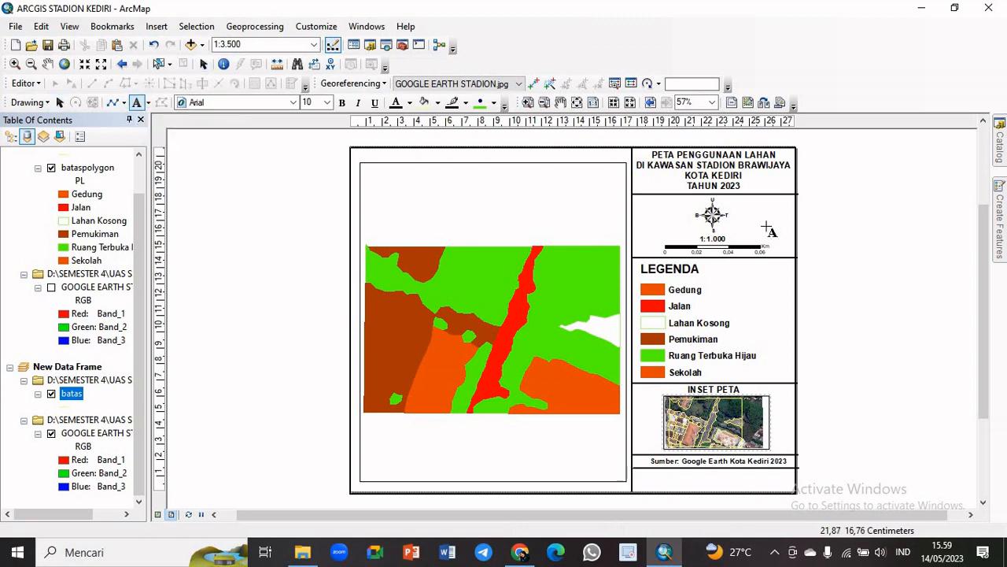
{"action": "left_click", "coordinate": [837, 240]}
{"action": "double_click", "coordinate": [840, 242]}
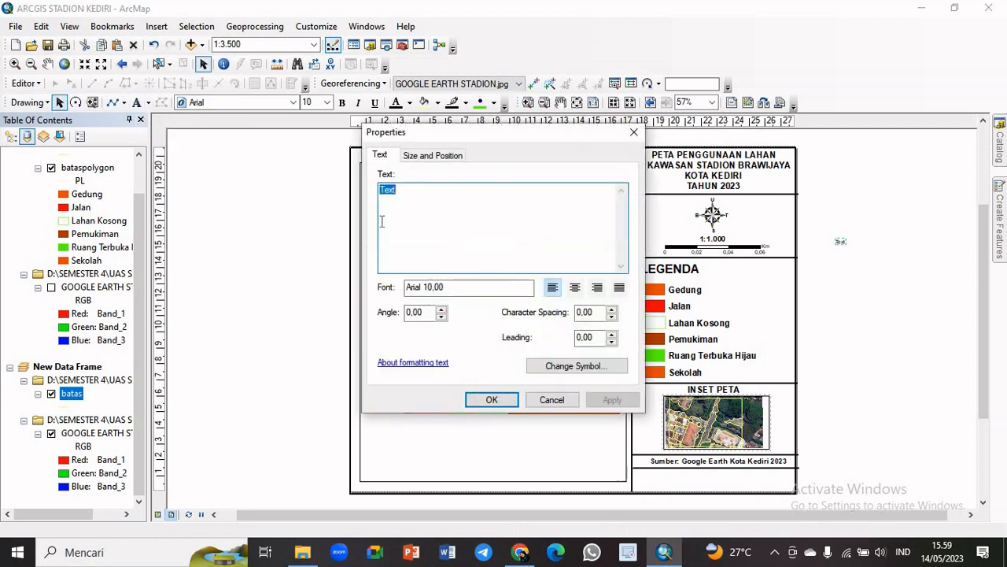
{"action": "key", "text": "Caps_Lock"}
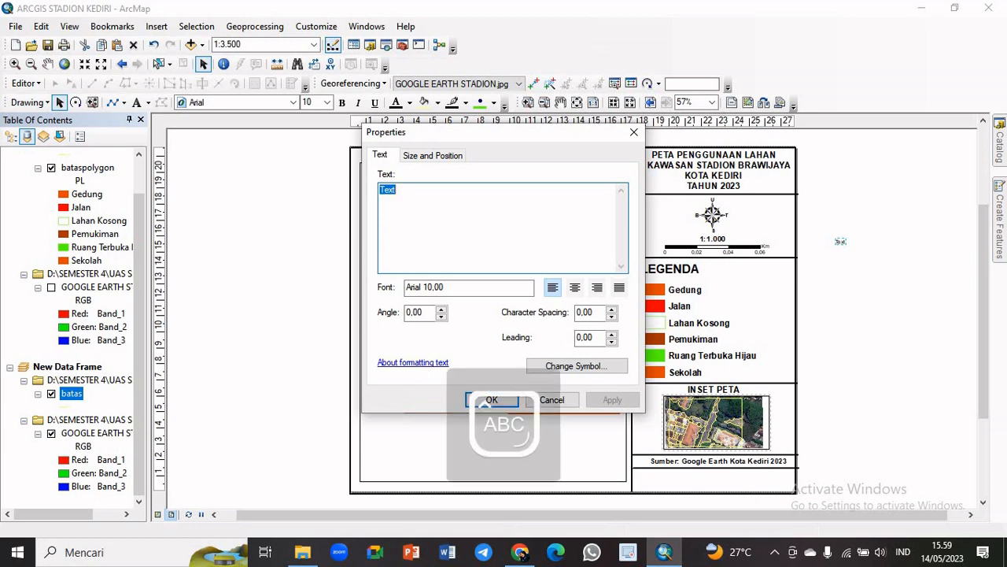
{"action": "type", "text": "NAMA"}
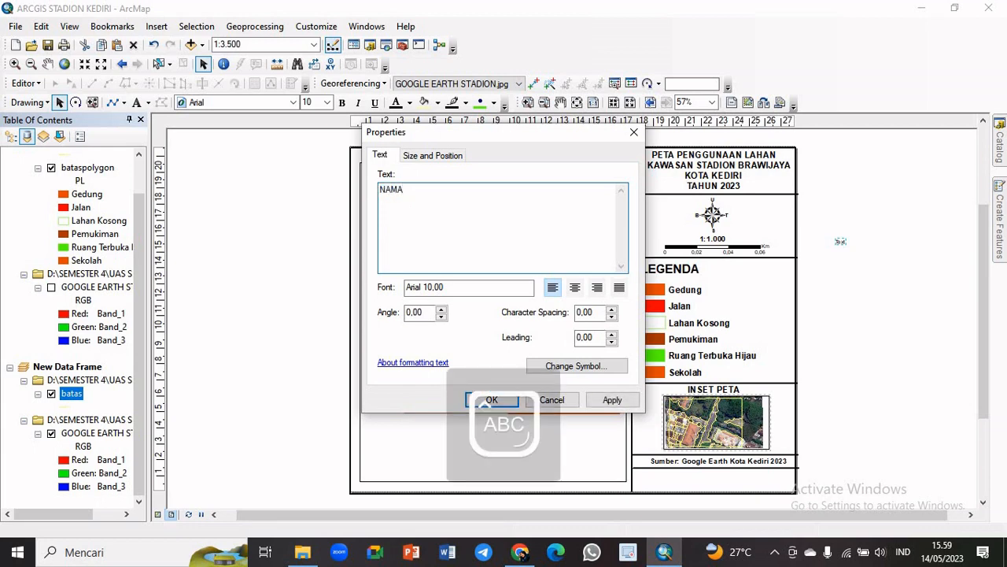
{"action": "key", "text": "Tab"}
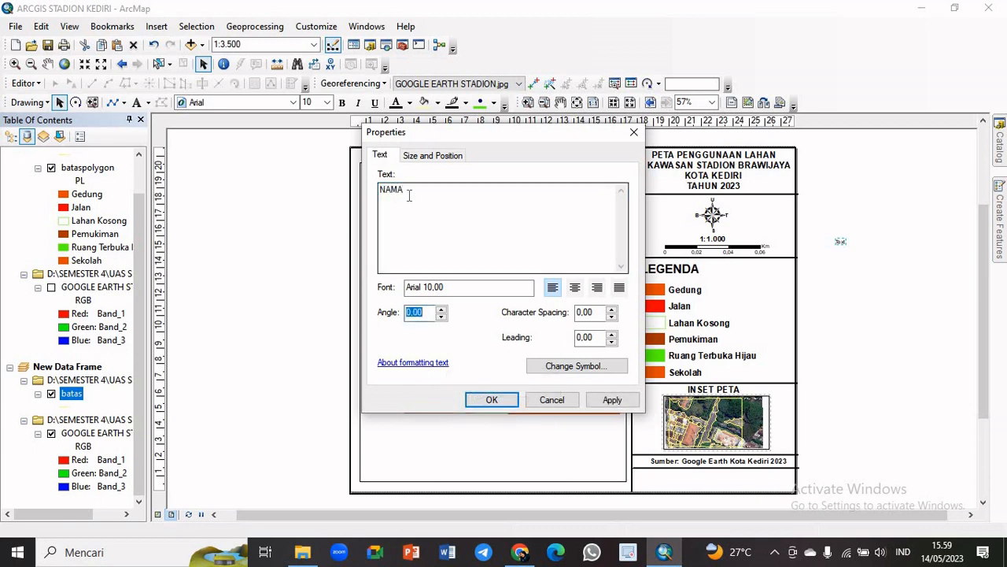
{"action": "left_click", "coordinate": [409, 195]}
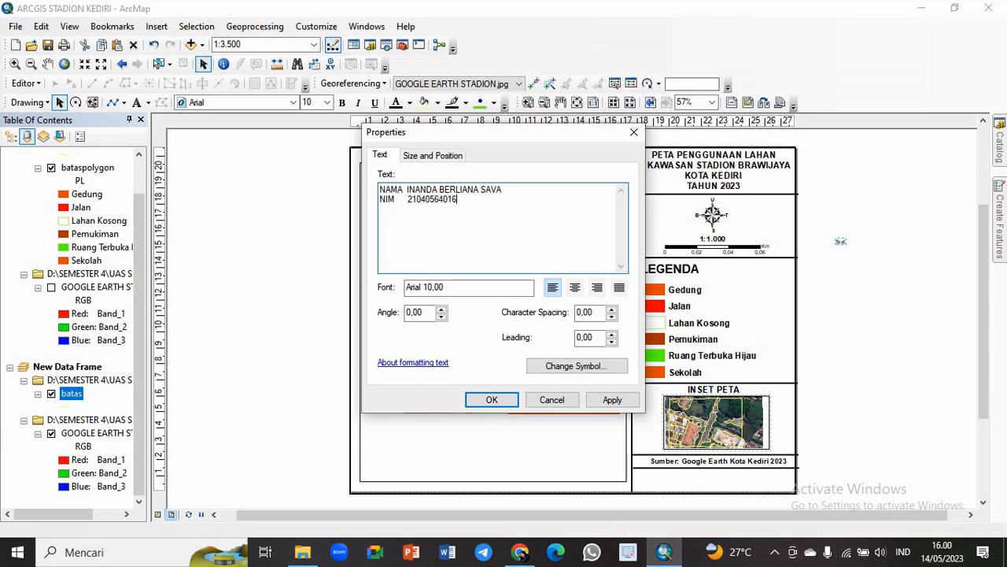
{"action": "left_click", "coordinate": [510, 401]}
Fit the NAMA and NIM text into the empty box below the source text, with font size 14 and bold
{"action": "left_click_drag", "start_coordinate": [868, 242], "coordinate": [661, 468]}
{"action": "left_click", "coordinate": [327, 102]}
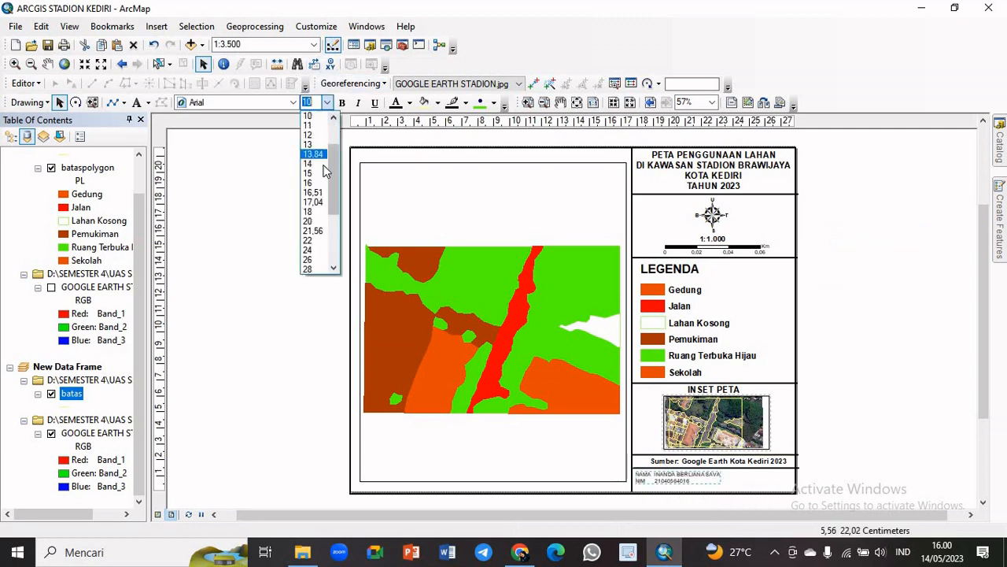
{"action": "left_click", "coordinate": [308, 165]}
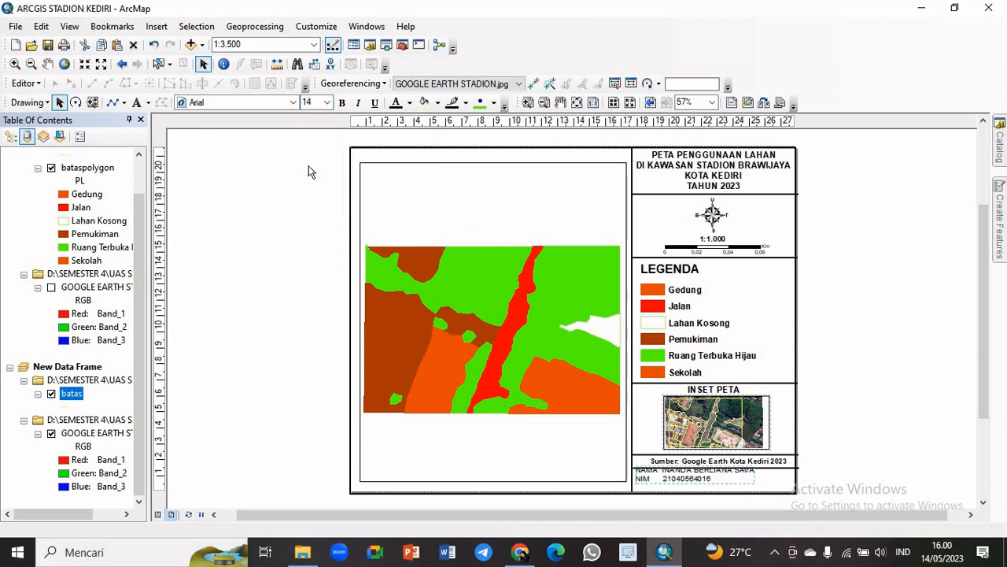
{"action": "left_click_drag", "start_coordinate": [736, 480], "coordinate": [733, 483]}
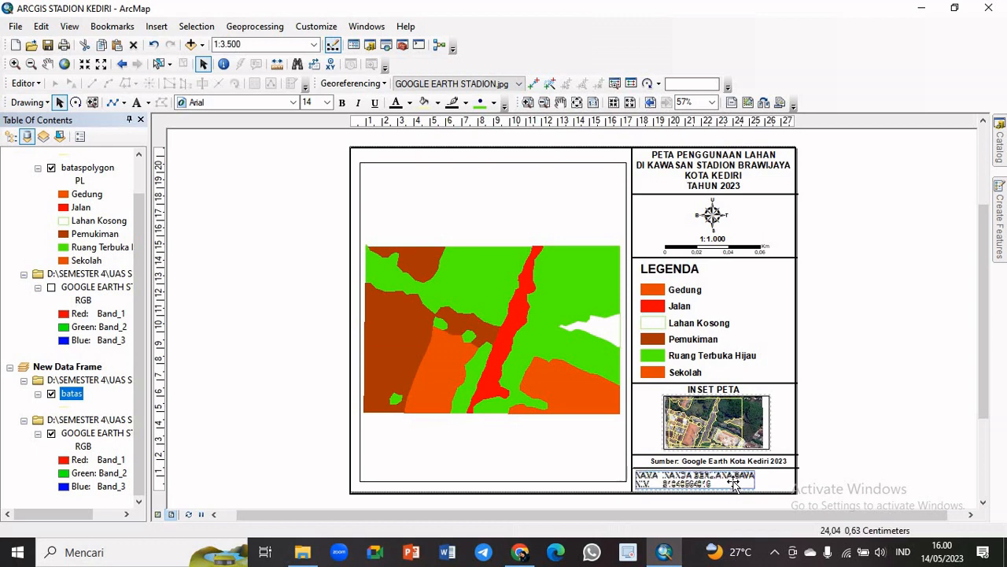
{"action": "left_click", "coordinate": [341, 103]}
{"action": "left_click_drag", "start_coordinate": [744, 483], "coordinate": [744, 482]}
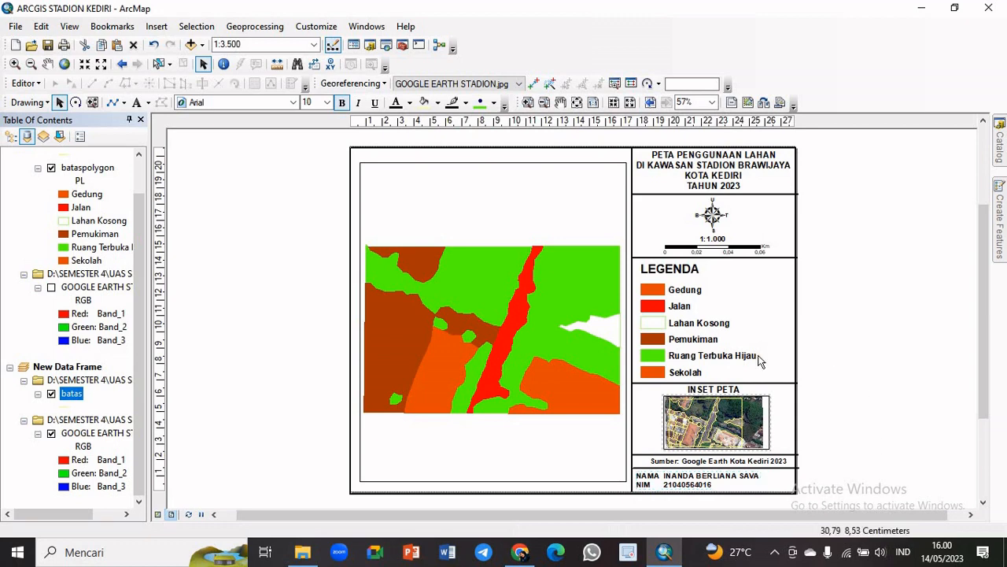
Nudge the divider line between the source text and the NAMA/NIM text slightly upward, and clear the selection
{"action": "left_click", "coordinate": [779, 476]}
{"action": "left_click", "coordinate": [787, 456]}
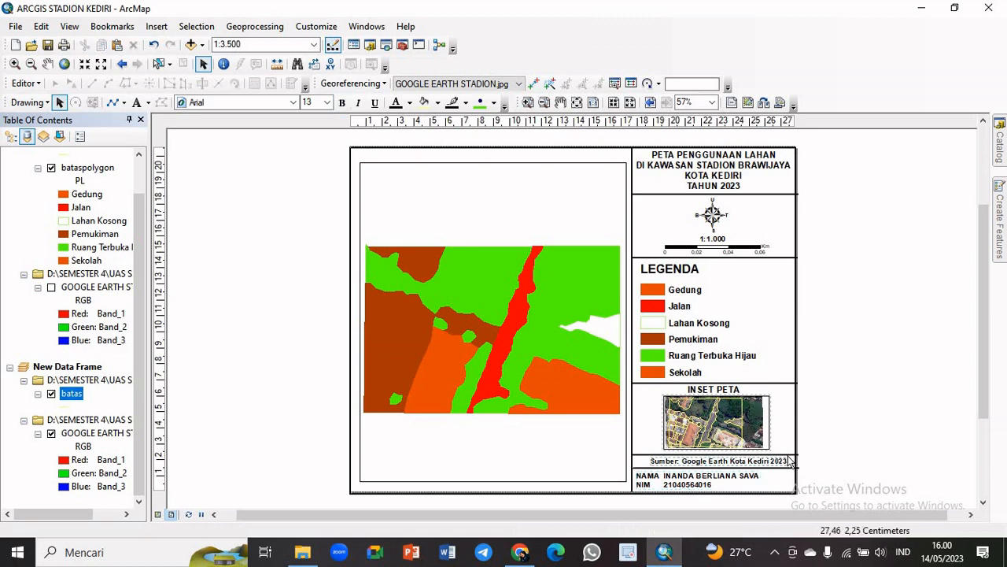
{"action": "left_click", "coordinate": [789, 456]}
{"action": "left_click_drag", "start_coordinate": [786, 454], "coordinate": [786, 455]}
{"action": "left_click", "coordinate": [791, 469]}
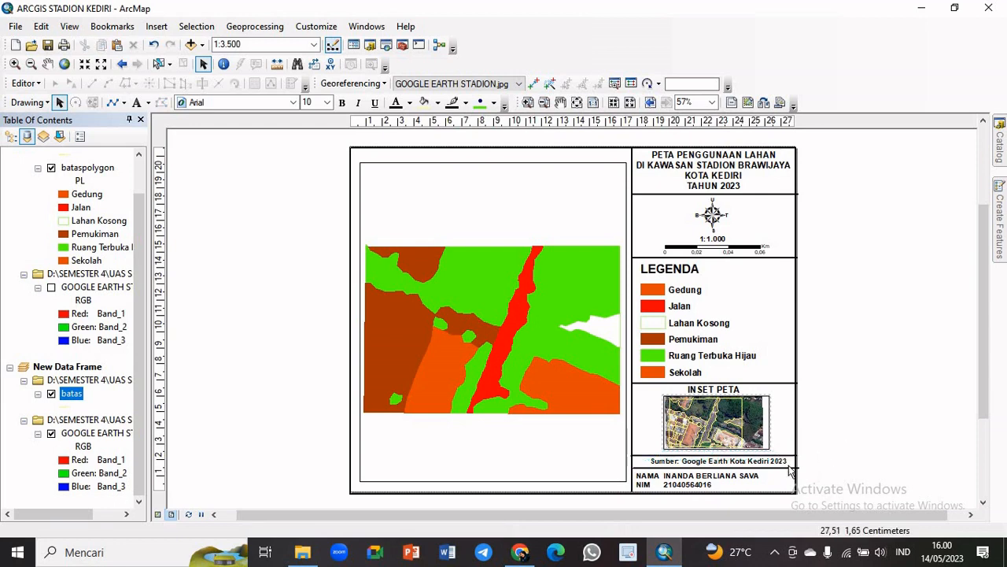
{"action": "left_click", "coordinate": [787, 469]}
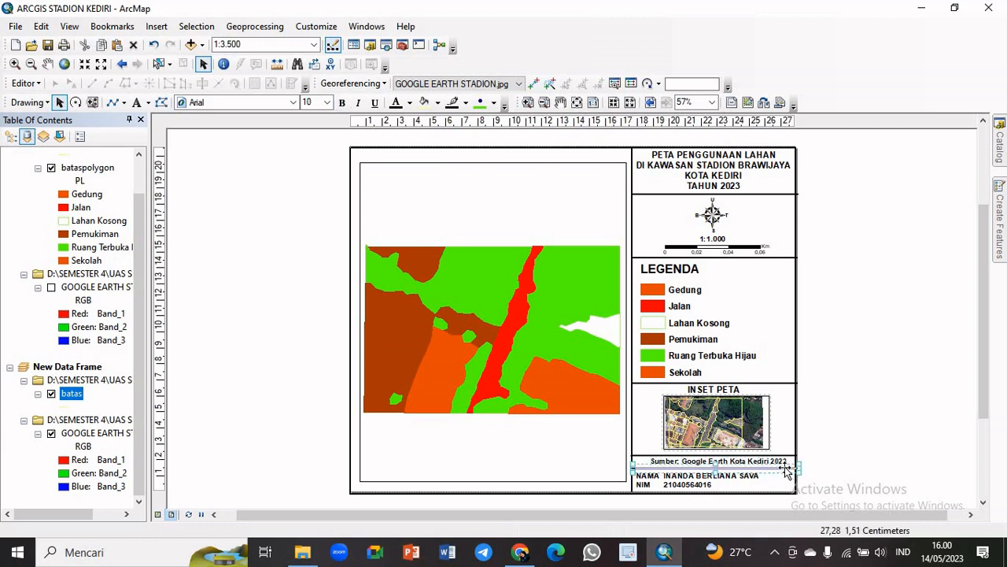
{"action": "left_click_drag", "start_coordinate": [785, 470], "coordinate": [784, 469]}
{"action": "left_click", "coordinate": [875, 425]}
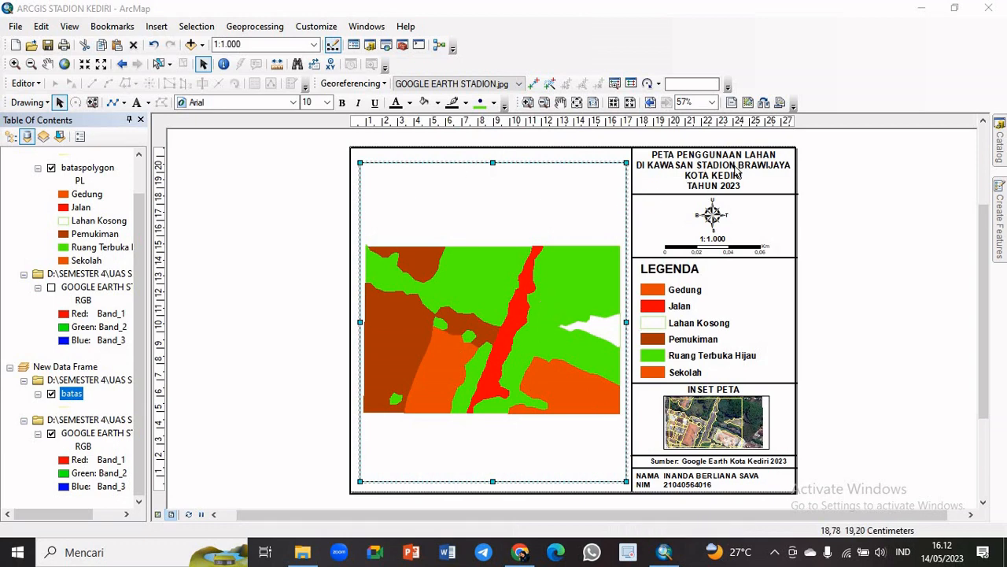
Add a measured grid with grid lines and labels to the main map's data frame, keeping the wizard's default settings
{"action": "right_click", "coordinate": [491, 311]}
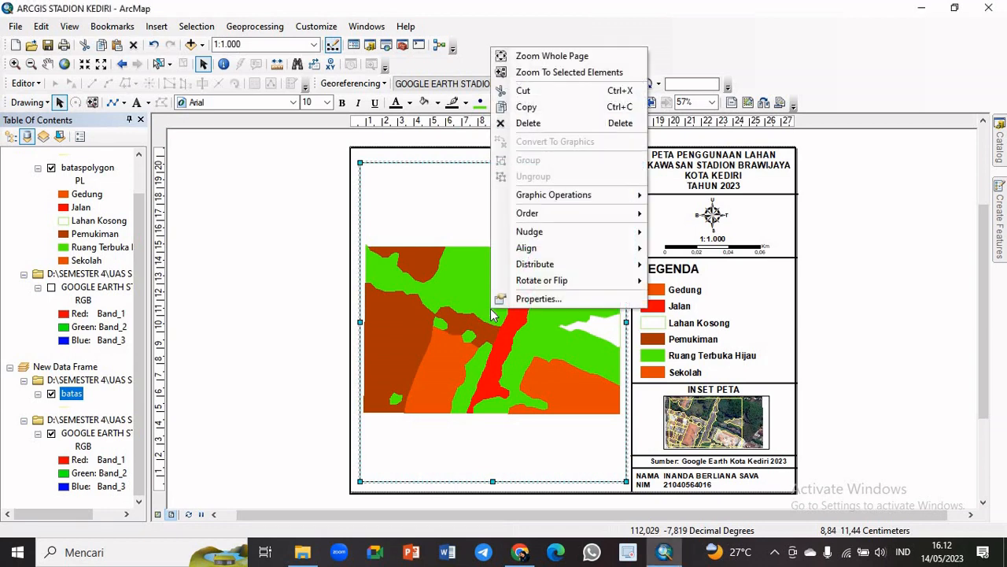
{"action": "left_click", "coordinate": [538, 299]}
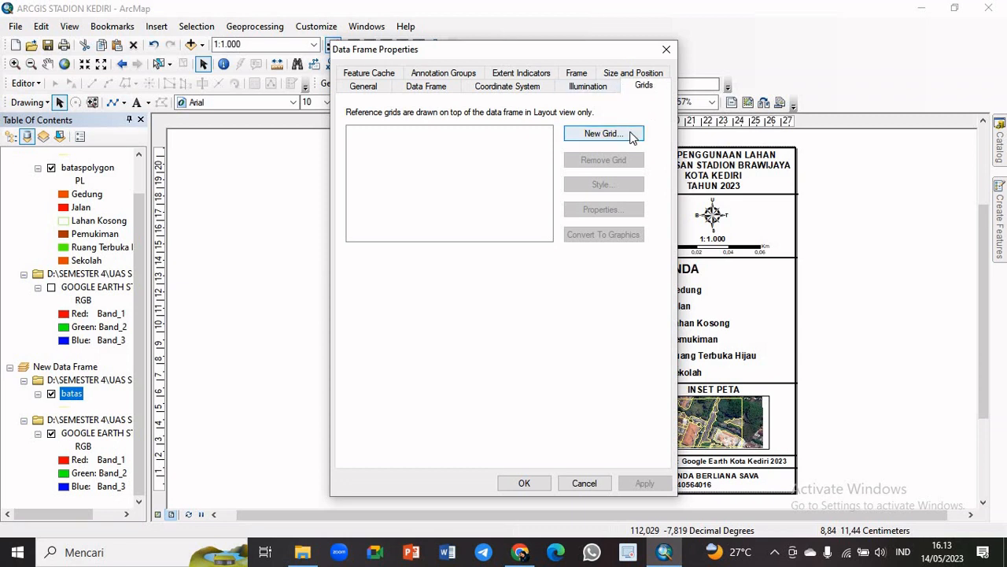
{"action": "left_click", "coordinate": [634, 138]}
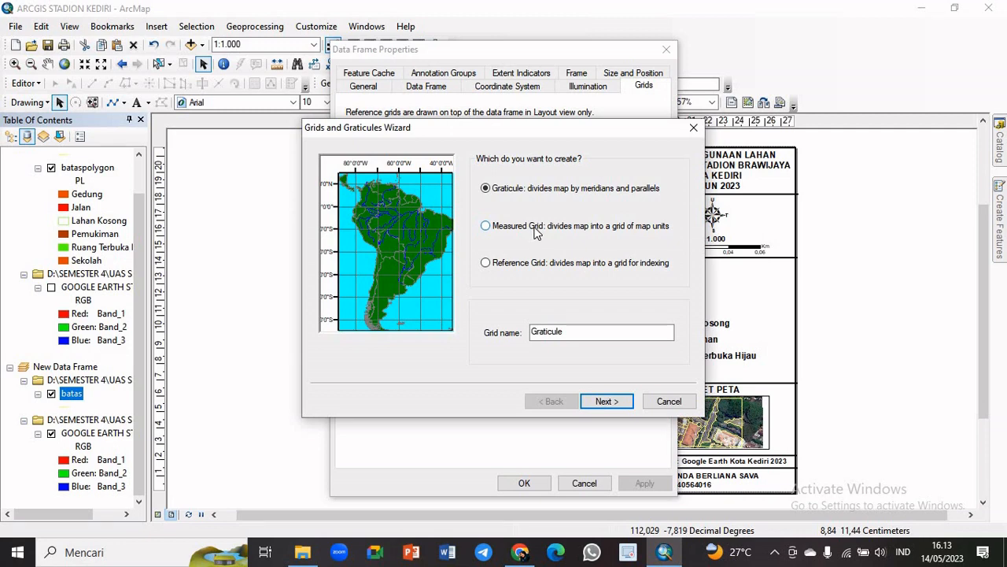
{"action": "left_click", "coordinate": [486, 226]}
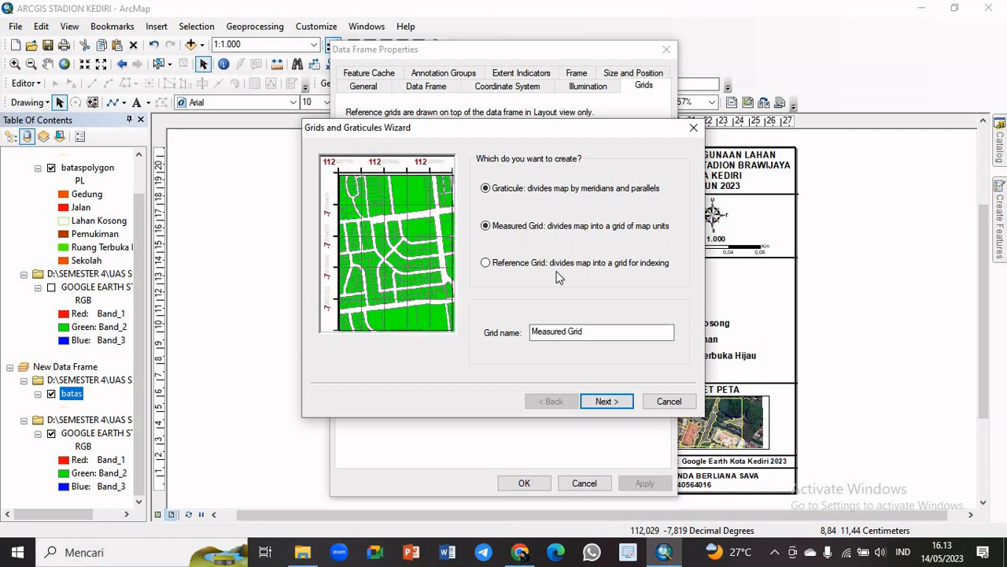
{"action": "left_click", "coordinate": [608, 401]}
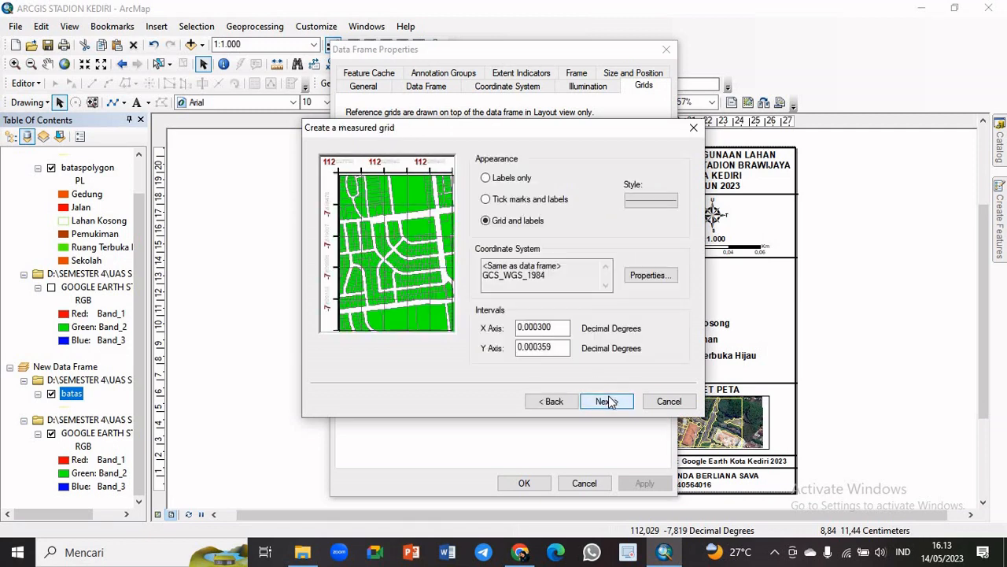
{"action": "left_click", "coordinate": [609, 400]}
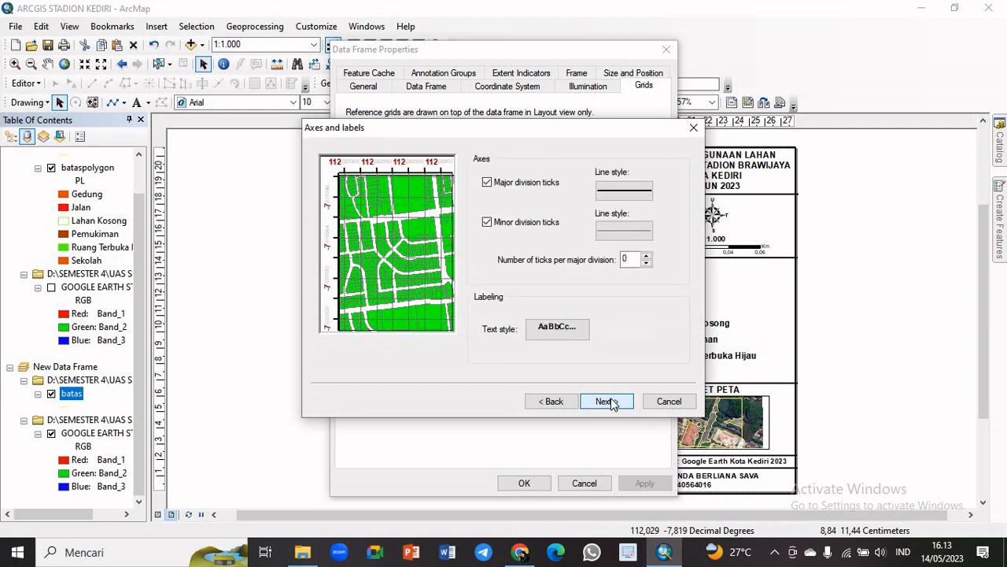
{"action": "left_click", "coordinate": [607, 400]}
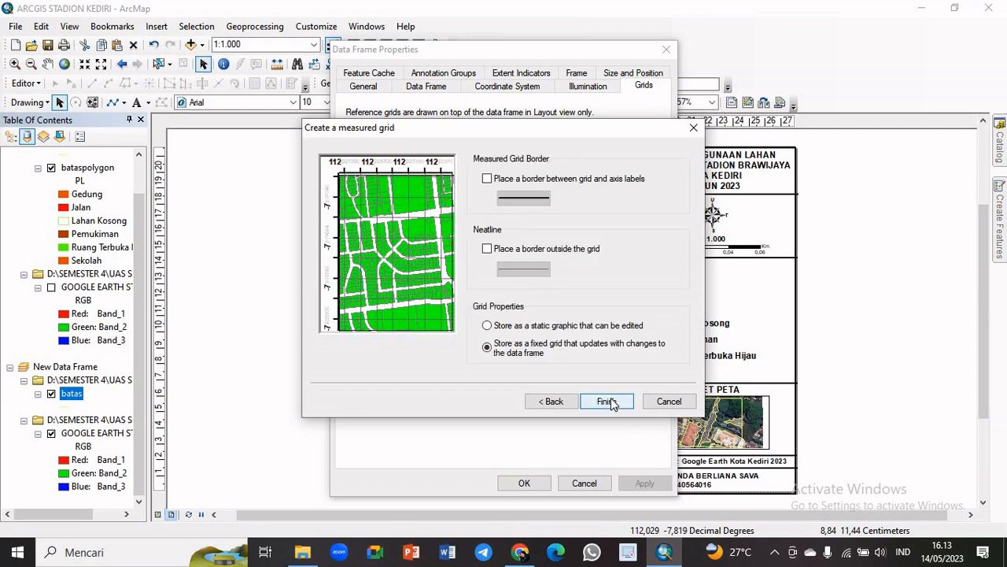
{"action": "left_click", "coordinate": [607, 402]}
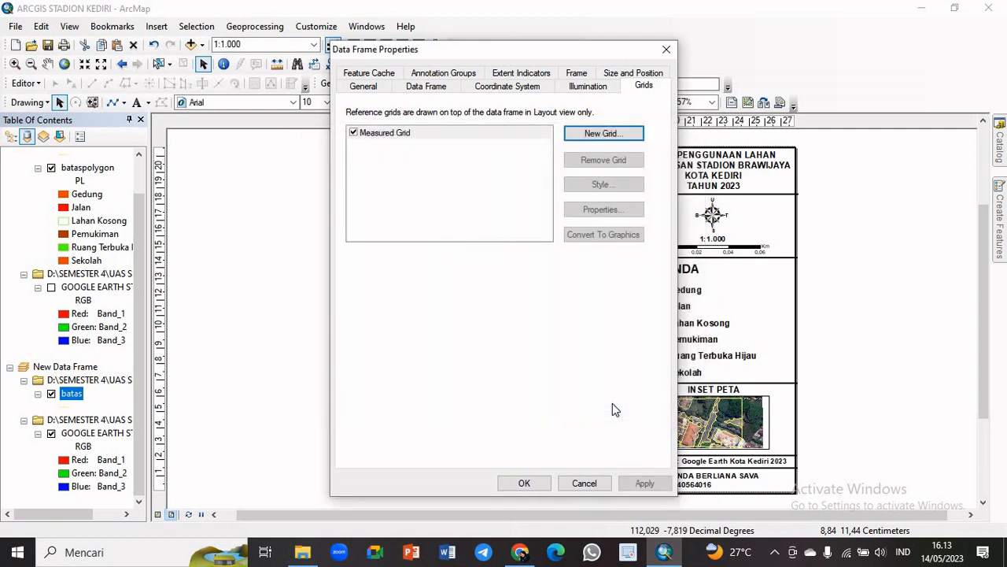
{"action": "left_click", "coordinate": [640, 488]}
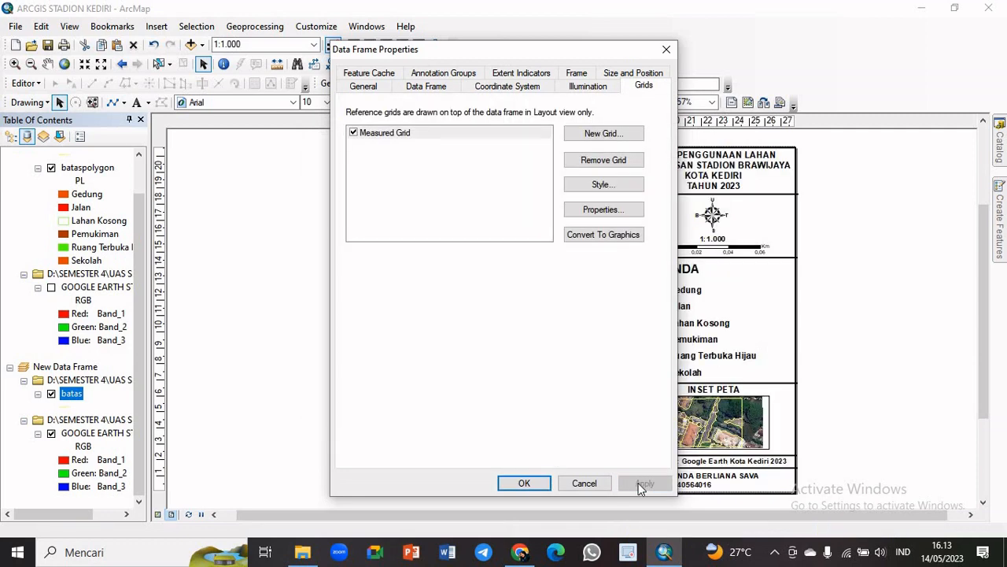
{"action": "left_click", "coordinate": [520, 484]}
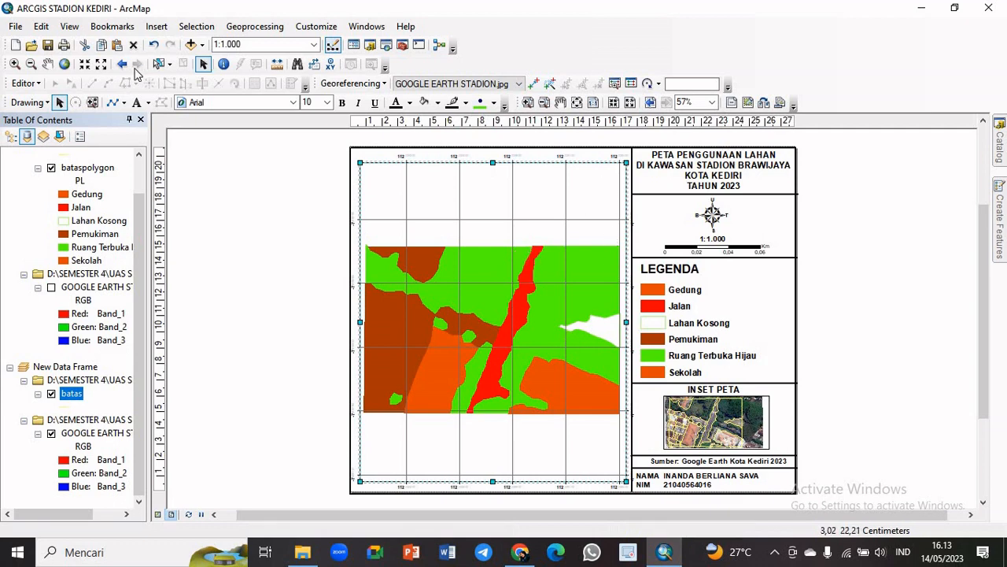
Save the map document under its existing name
{"action": "left_click", "coordinate": [22, 28]}
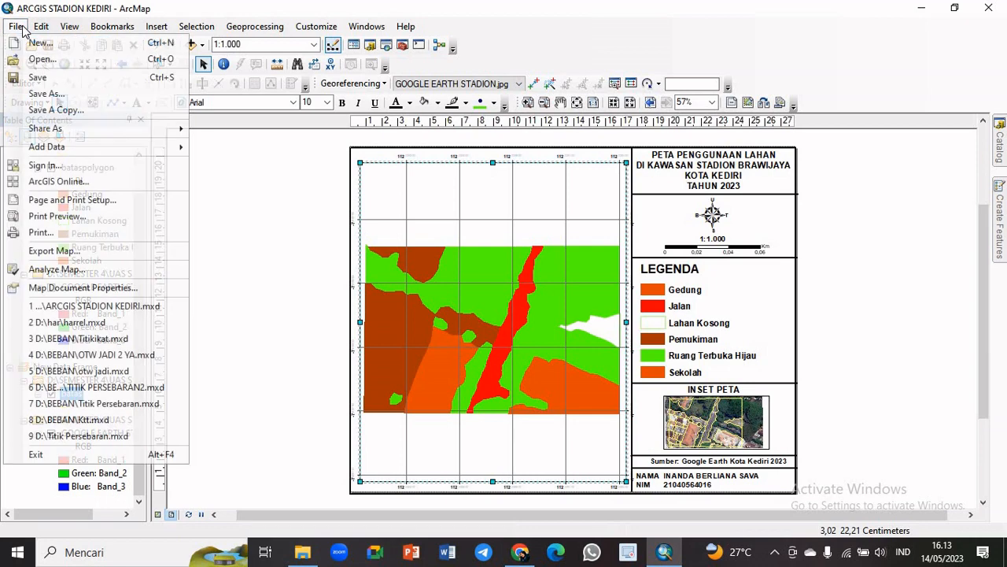
{"action": "left_click", "coordinate": [48, 78]}
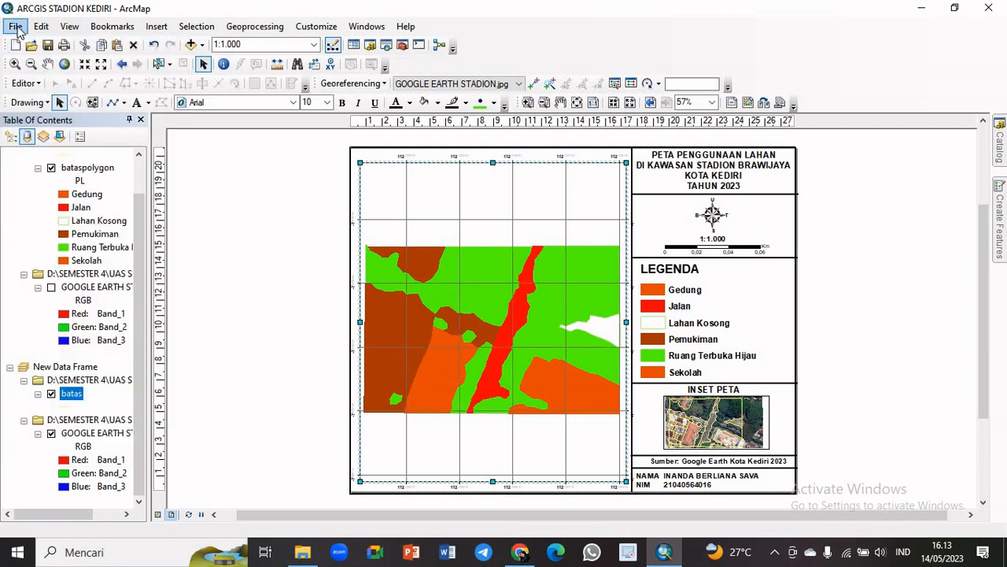
{"action": "left_click", "coordinate": [15, 26]}
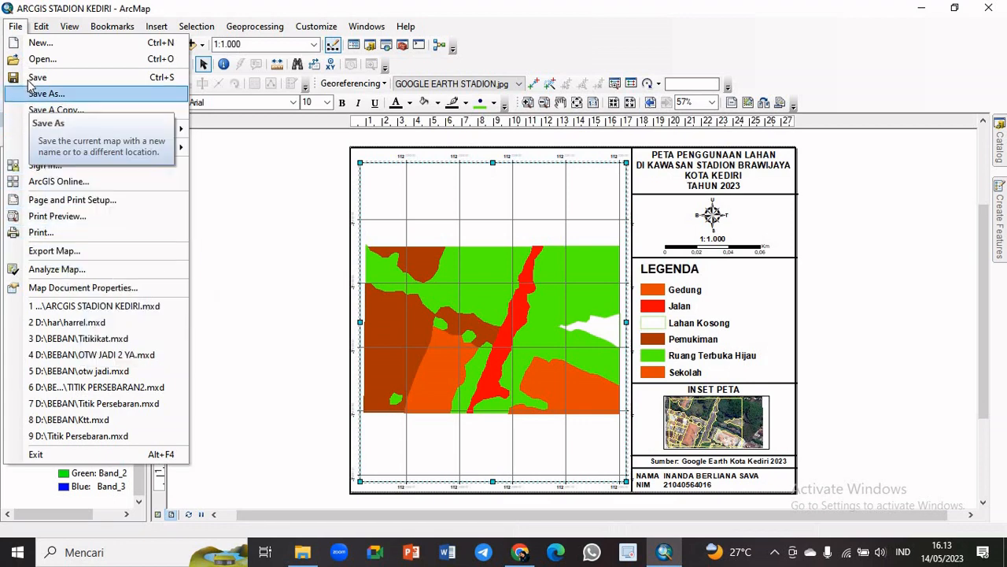
{"action": "left_click", "coordinate": [15, 26]}
Set up a map export in JPEG format, with the UAS SIG folder inside SEMESTER 4 as the destination
{"action": "left_click", "coordinate": [15, 26]}
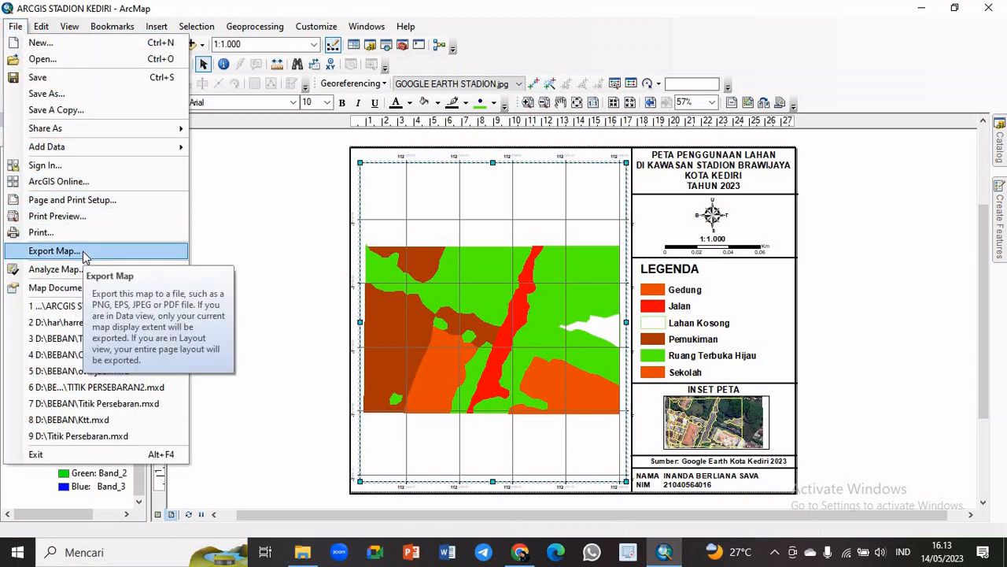
{"action": "left_click", "coordinate": [85, 253]}
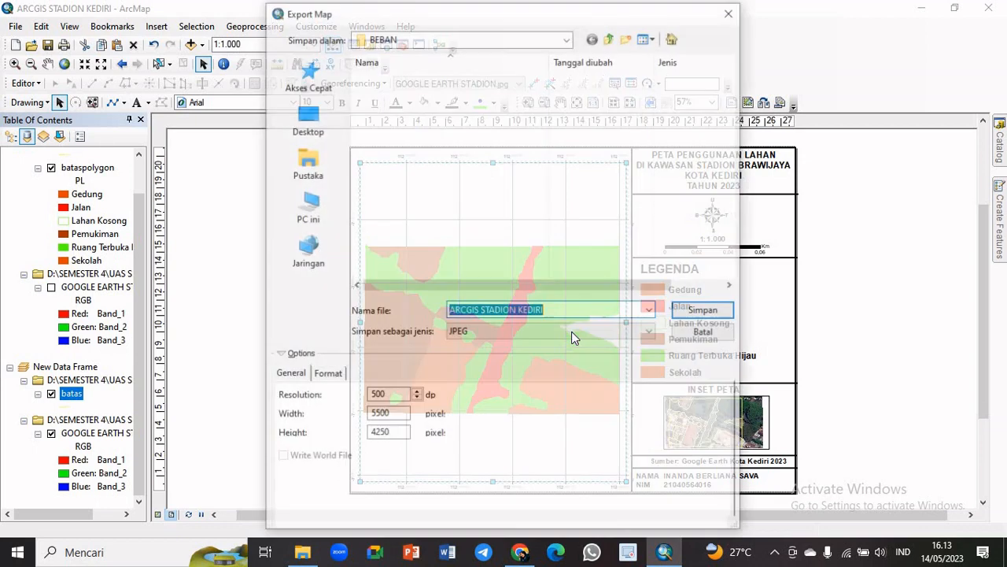
{"action": "left_click", "coordinate": [461, 335]}
{"action": "left_click", "coordinate": [472, 413]}
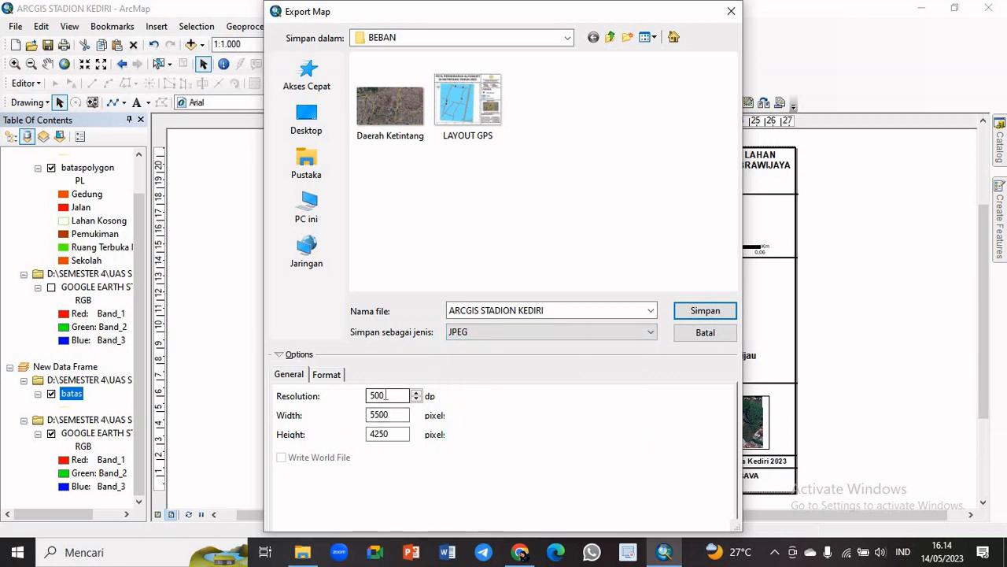
{"action": "left_click", "coordinate": [567, 39]}
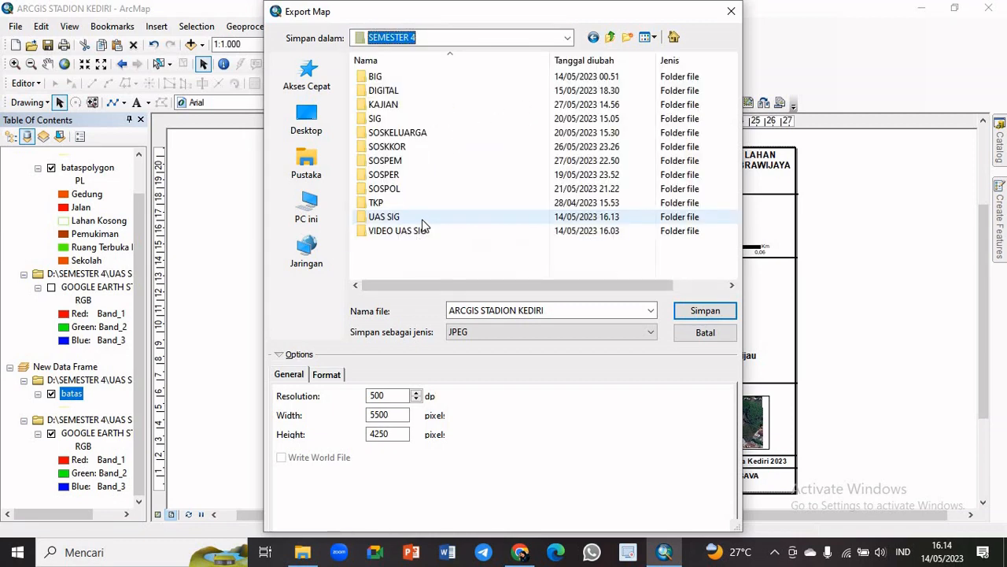
{"action": "left_click", "coordinate": [422, 220]}
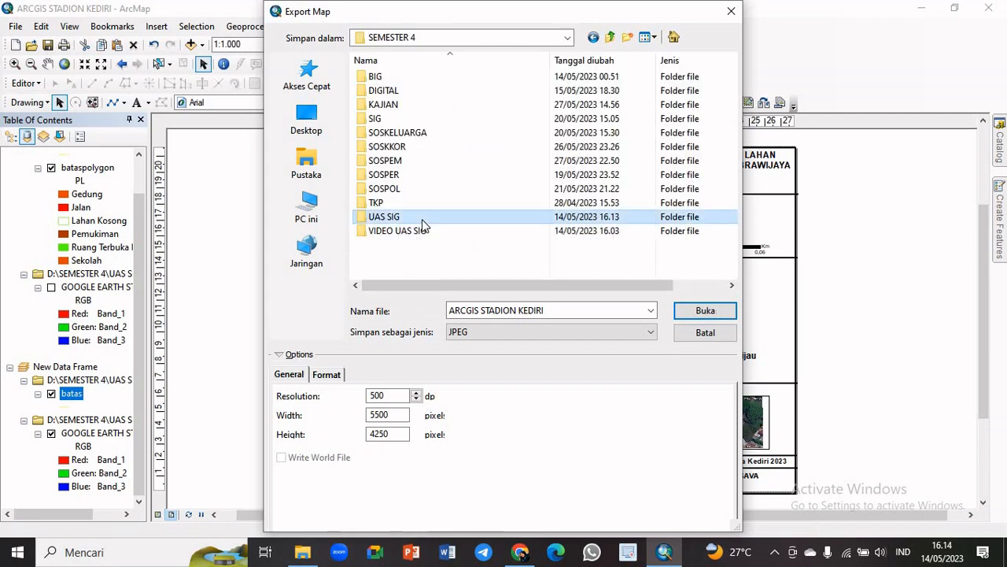
{"action": "left_click", "coordinate": [707, 310]}
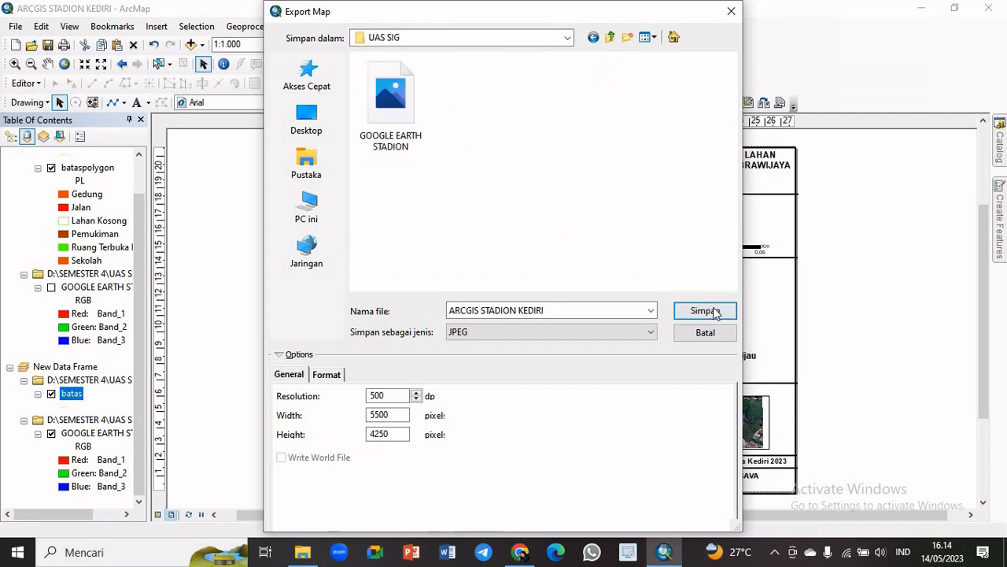
Name the export file LAYOUT STADION BRAWIJAYA and export the map
{"action": "left_click", "coordinate": [559, 311]}
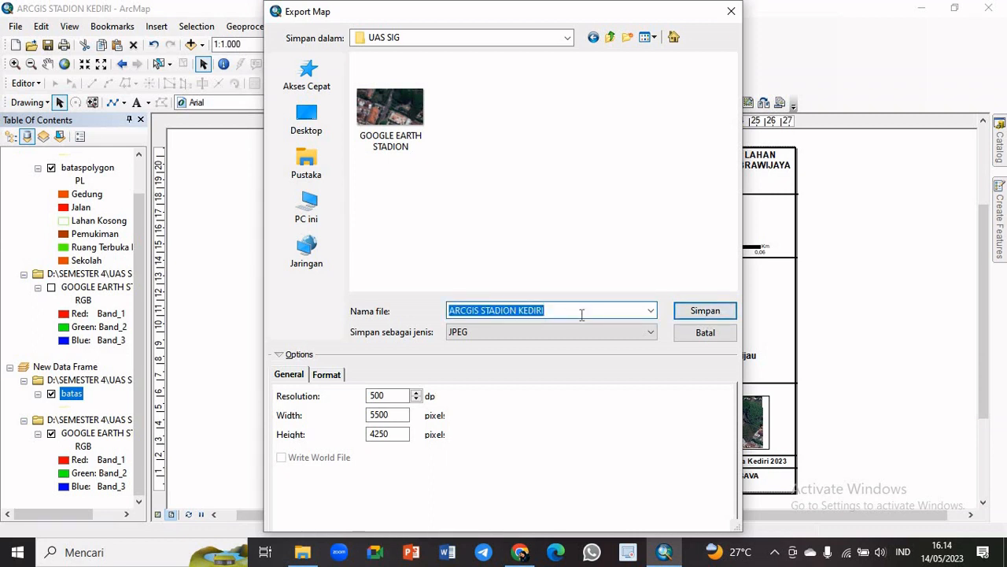
{"action": "type", "text": "L"}
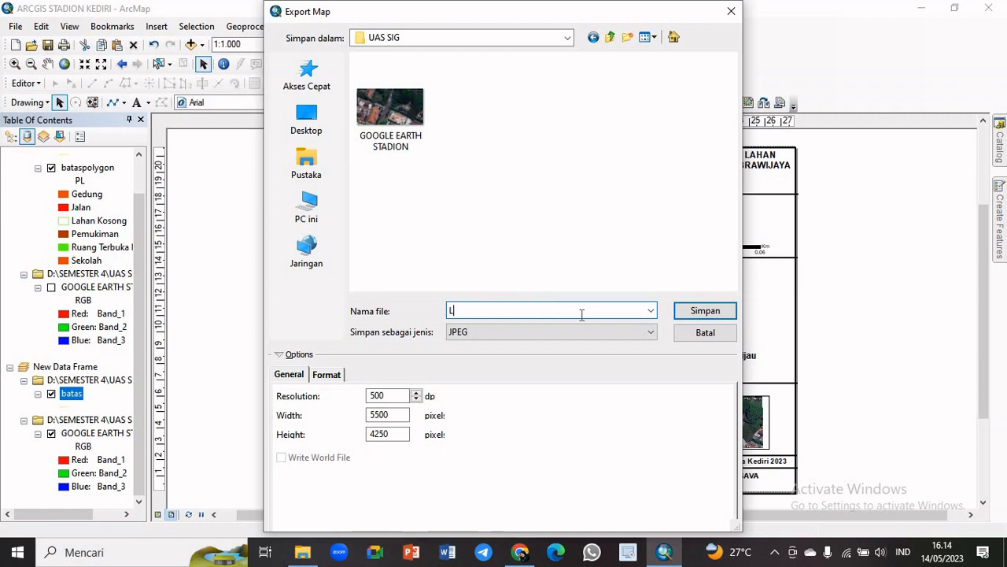
{"action": "type", "text": "AYOUT STADION"}
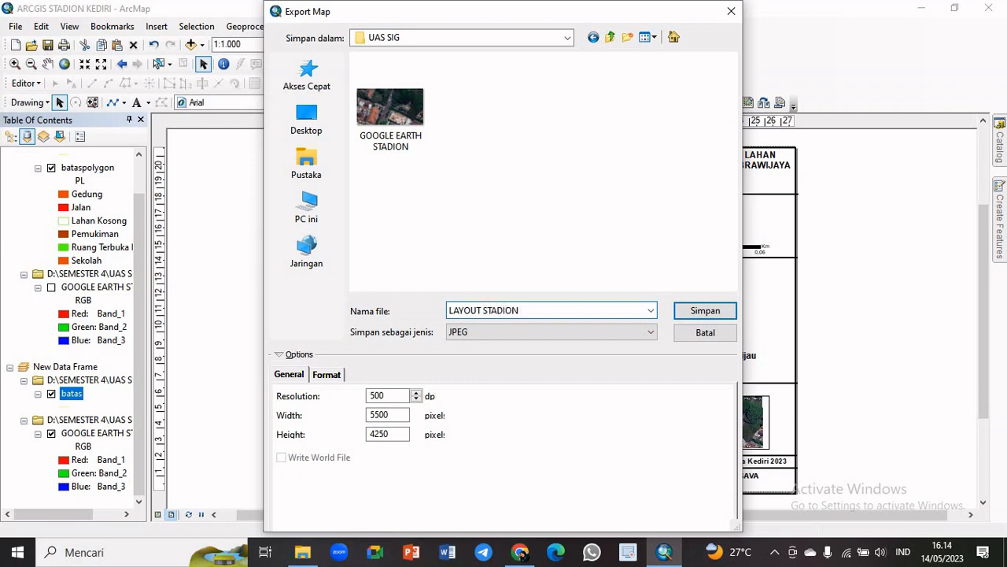
{"action": "key", "text": "BackSpace"}
{"action": "key", "text": "BackSpace"}
{"action": "type", "text": "BRAWIJAYA"}
{"action": "left_click", "coordinate": [704, 311]}
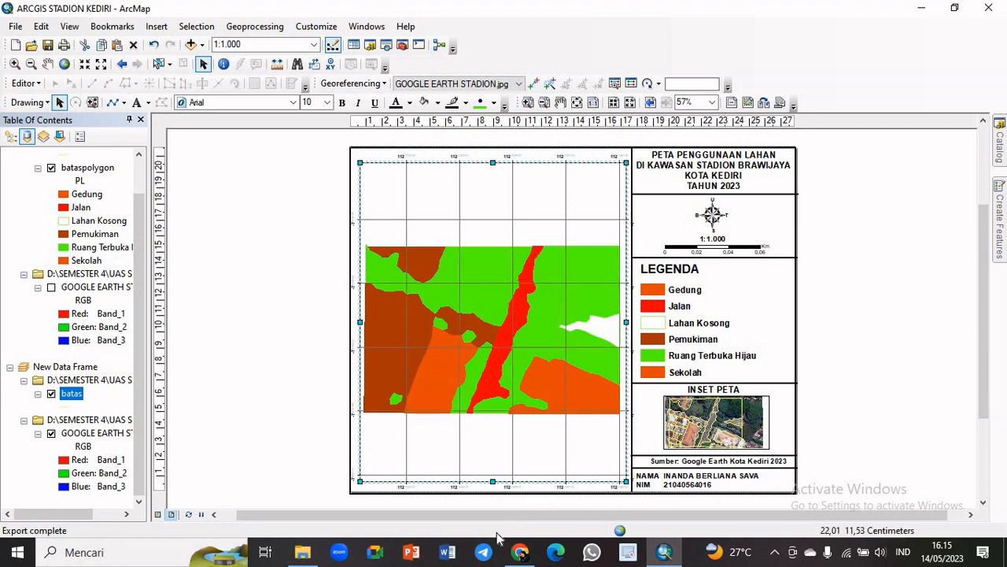
Switch to File Explorer and go up to the SEMESTER 4 folder to find the exported map
{"action": "left_click", "coordinate": [303, 552]}
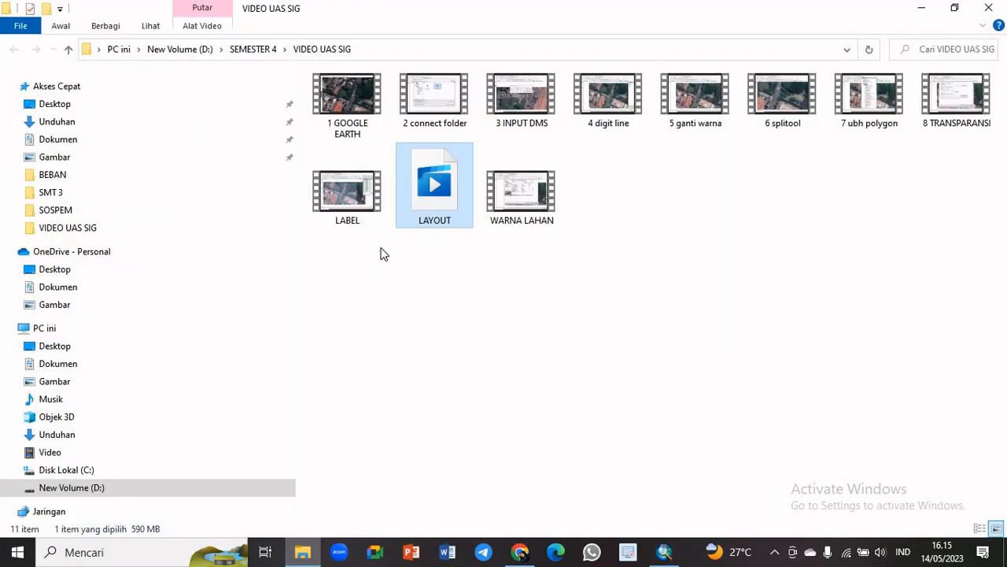
{"action": "left_click", "coordinate": [246, 50]}
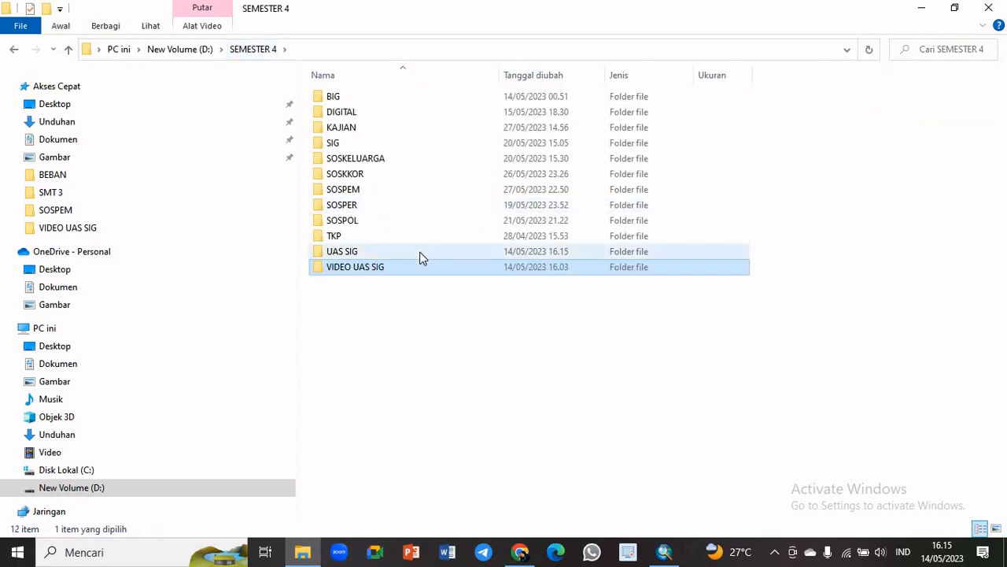